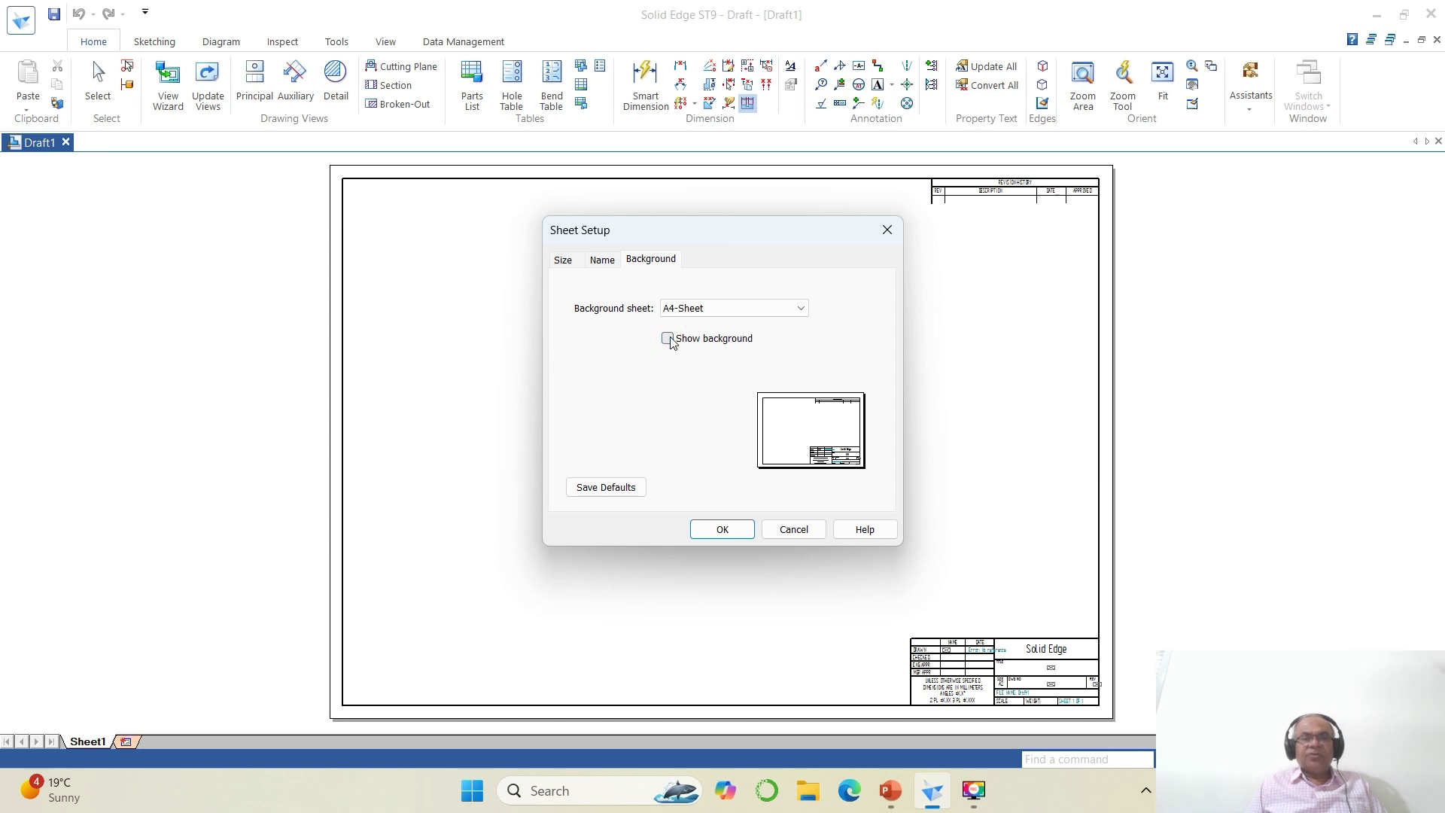
Apply the sheet setup with the A4-Sheet background hidden, leaving a blank drawing sheet.
click(721, 531)
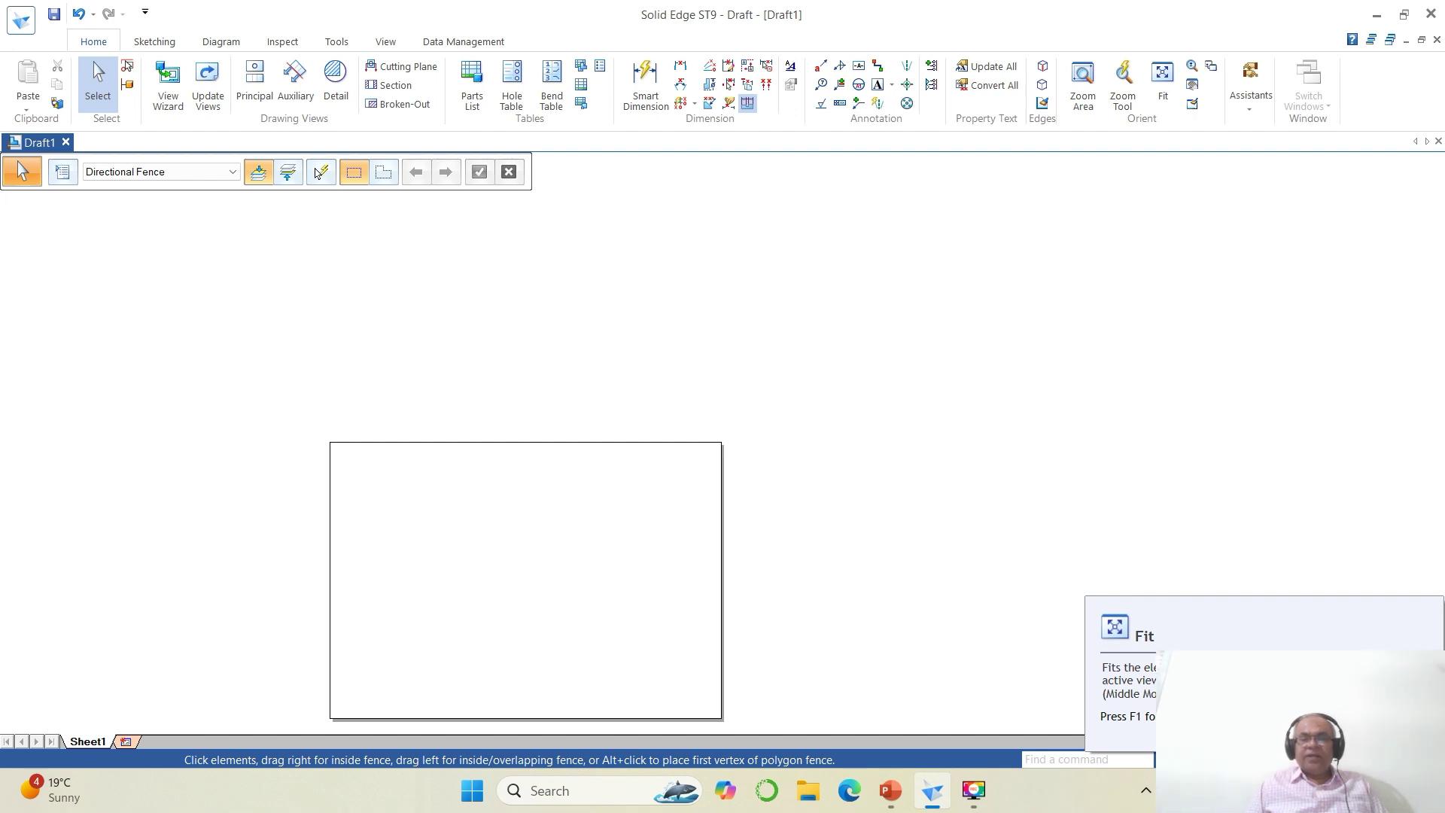
click(1163, 83)
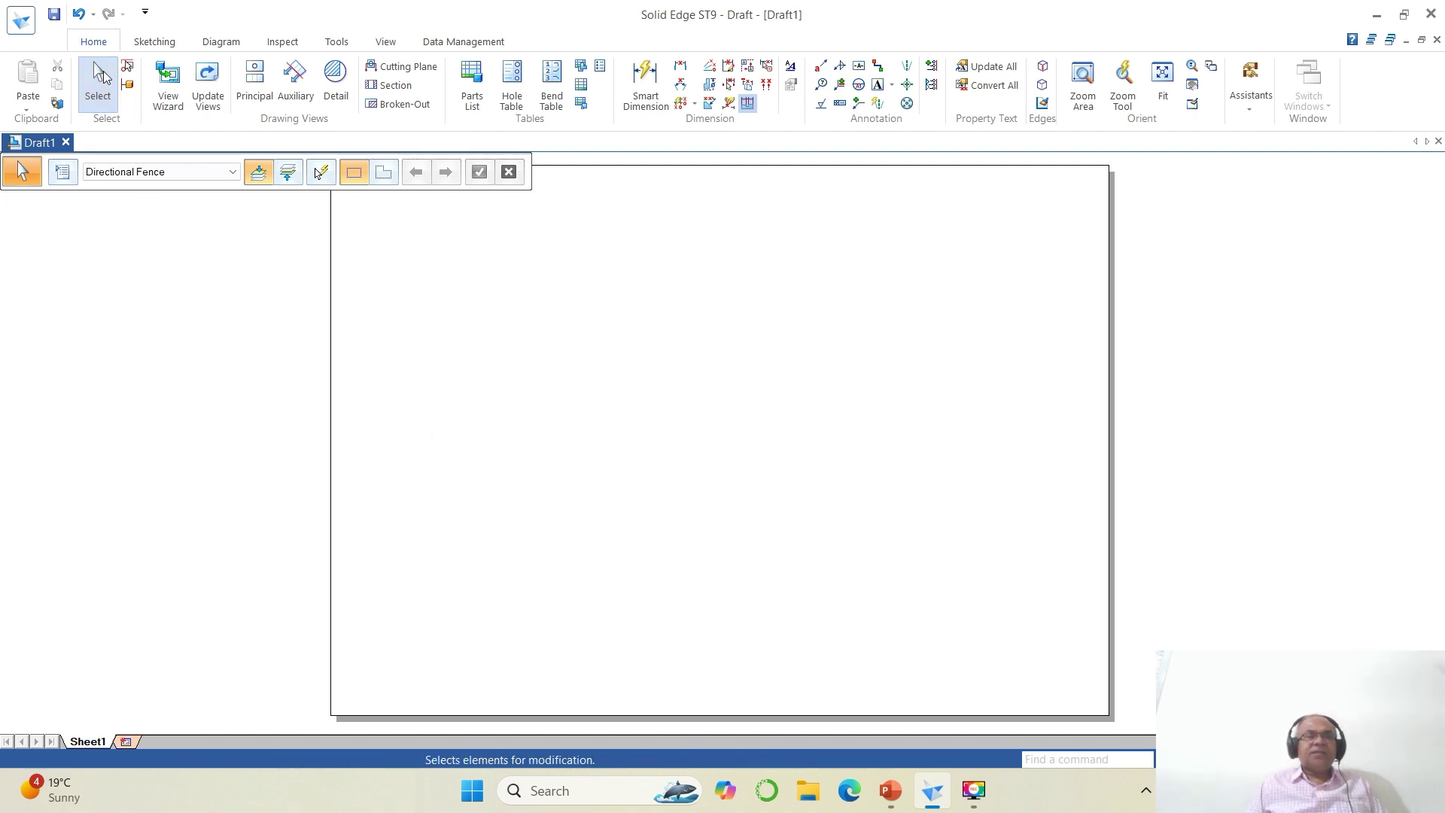
Start a text annotation with the Times New Roman font and a font size of 4.
click(143, 42)
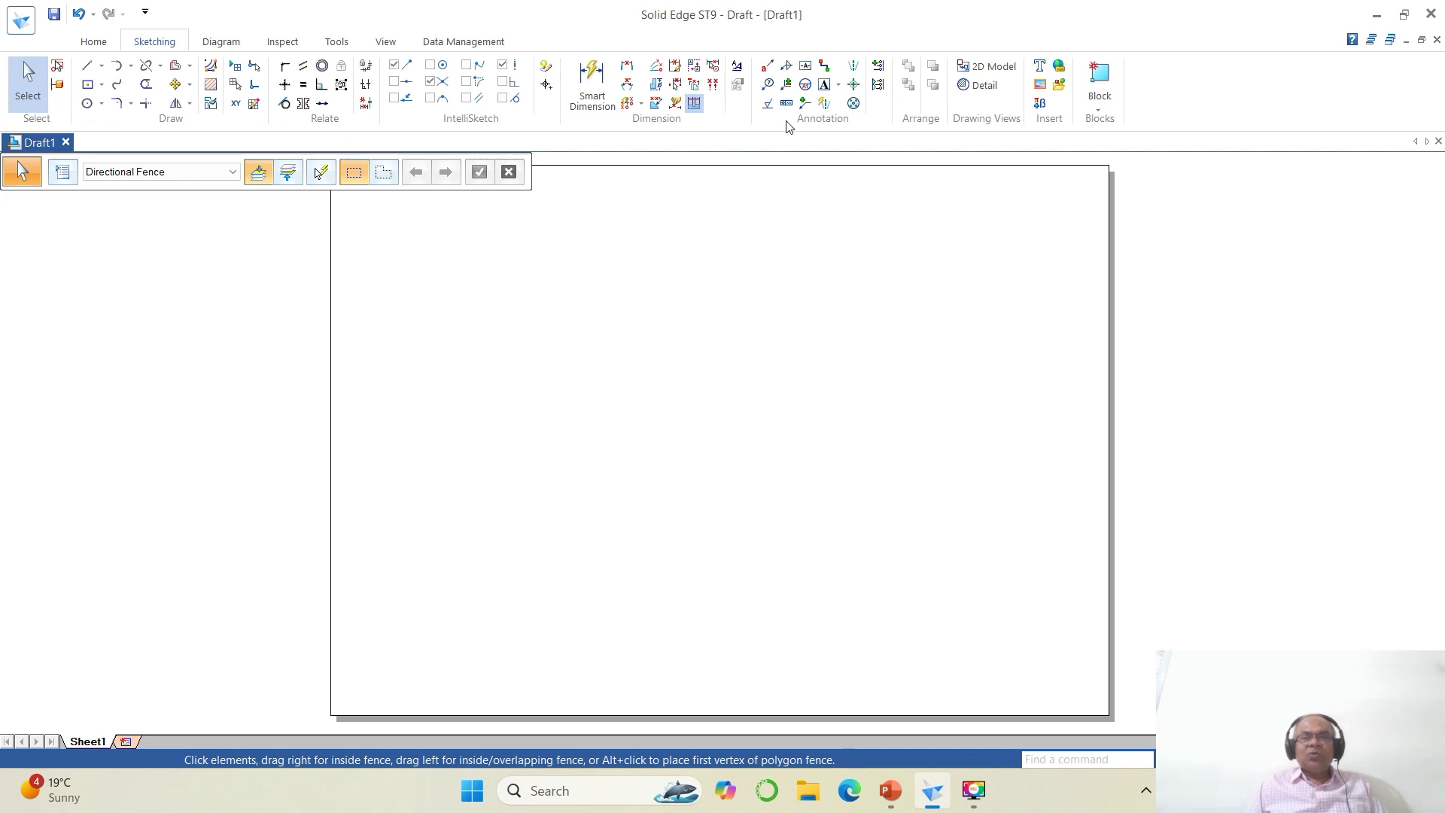
click(825, 86)
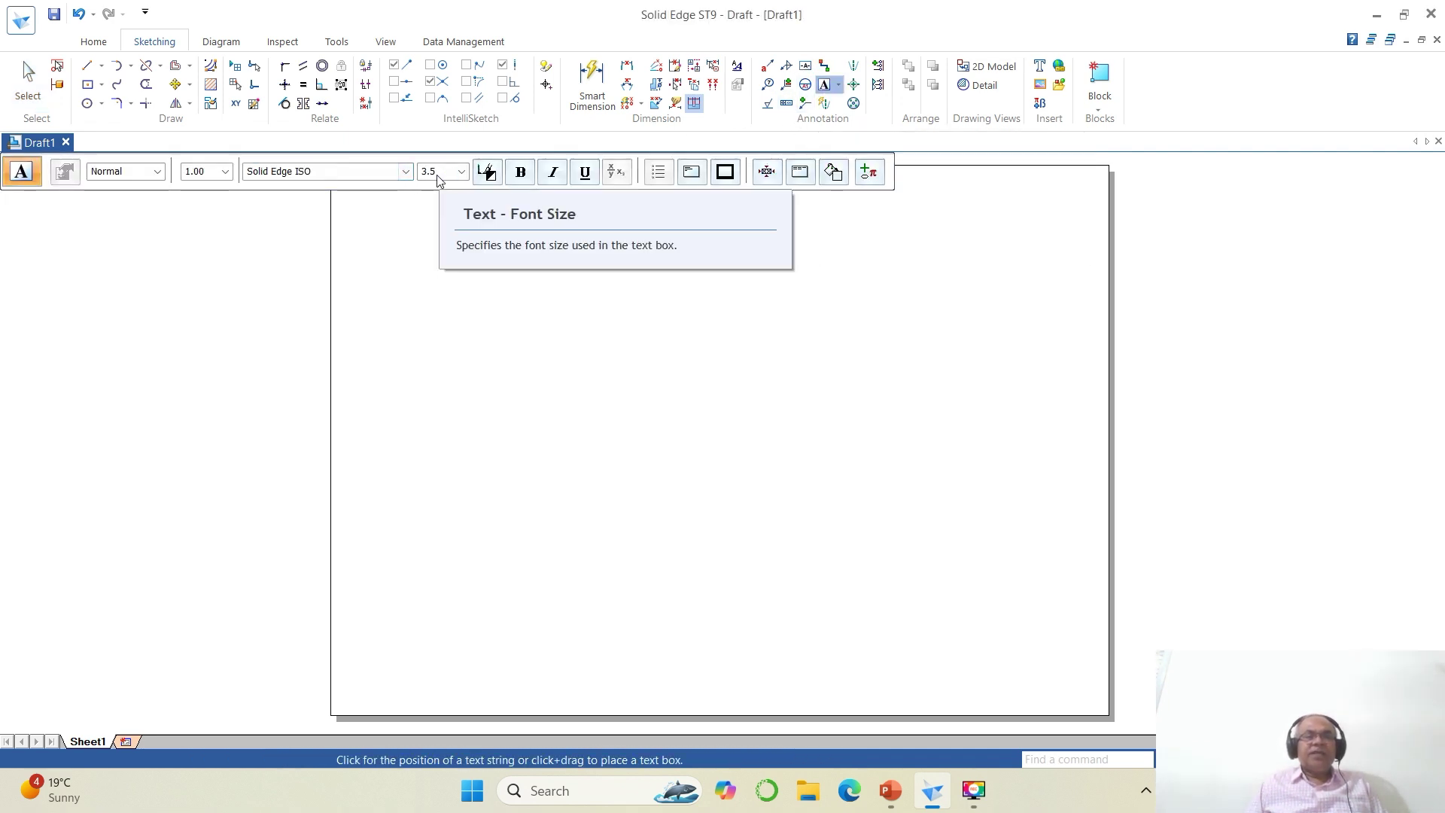
click(406, 172)
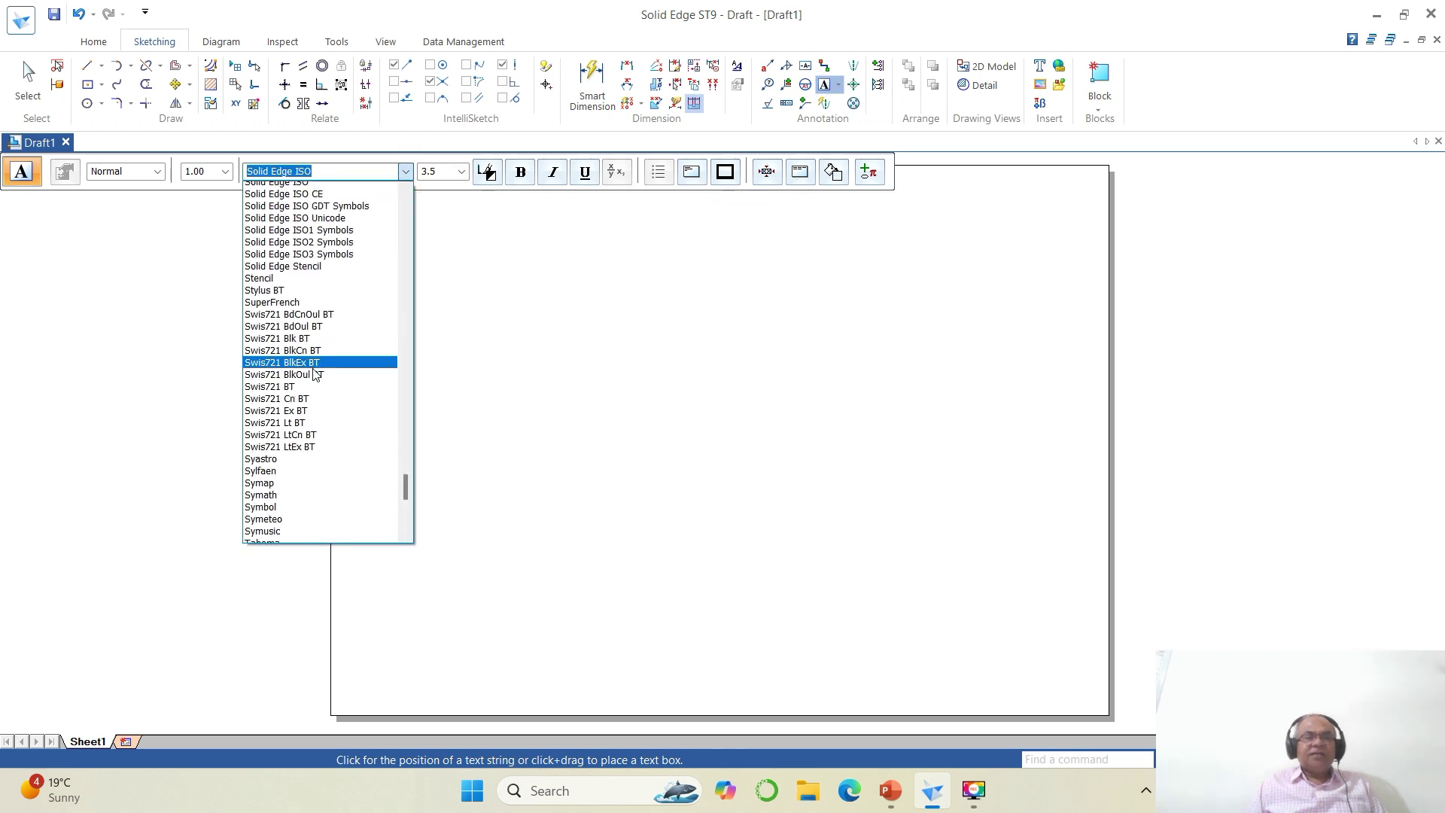
scroll(313, 374, down, 3)
scroll(316, 377, down, 1)
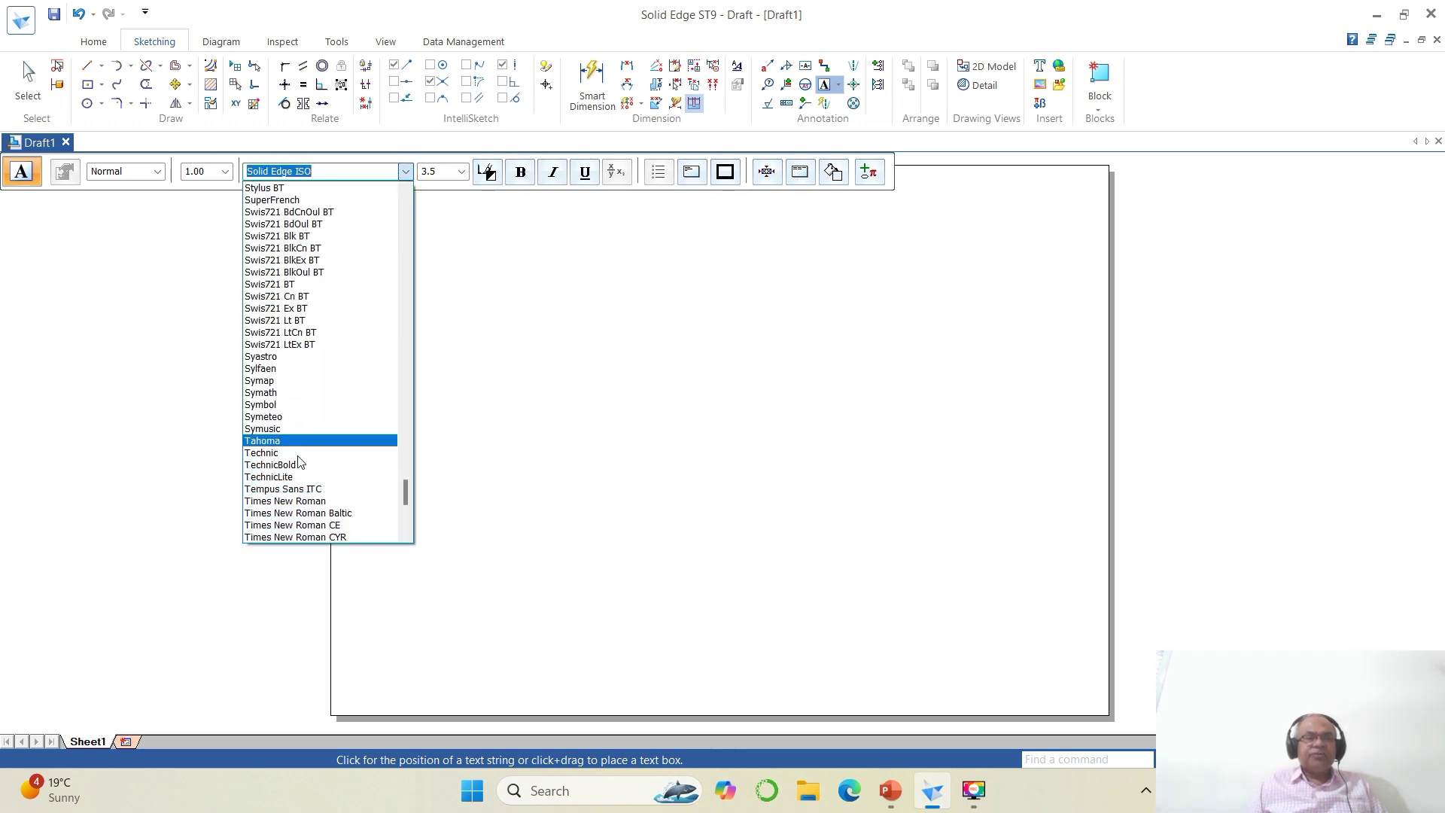
click(291, 499)
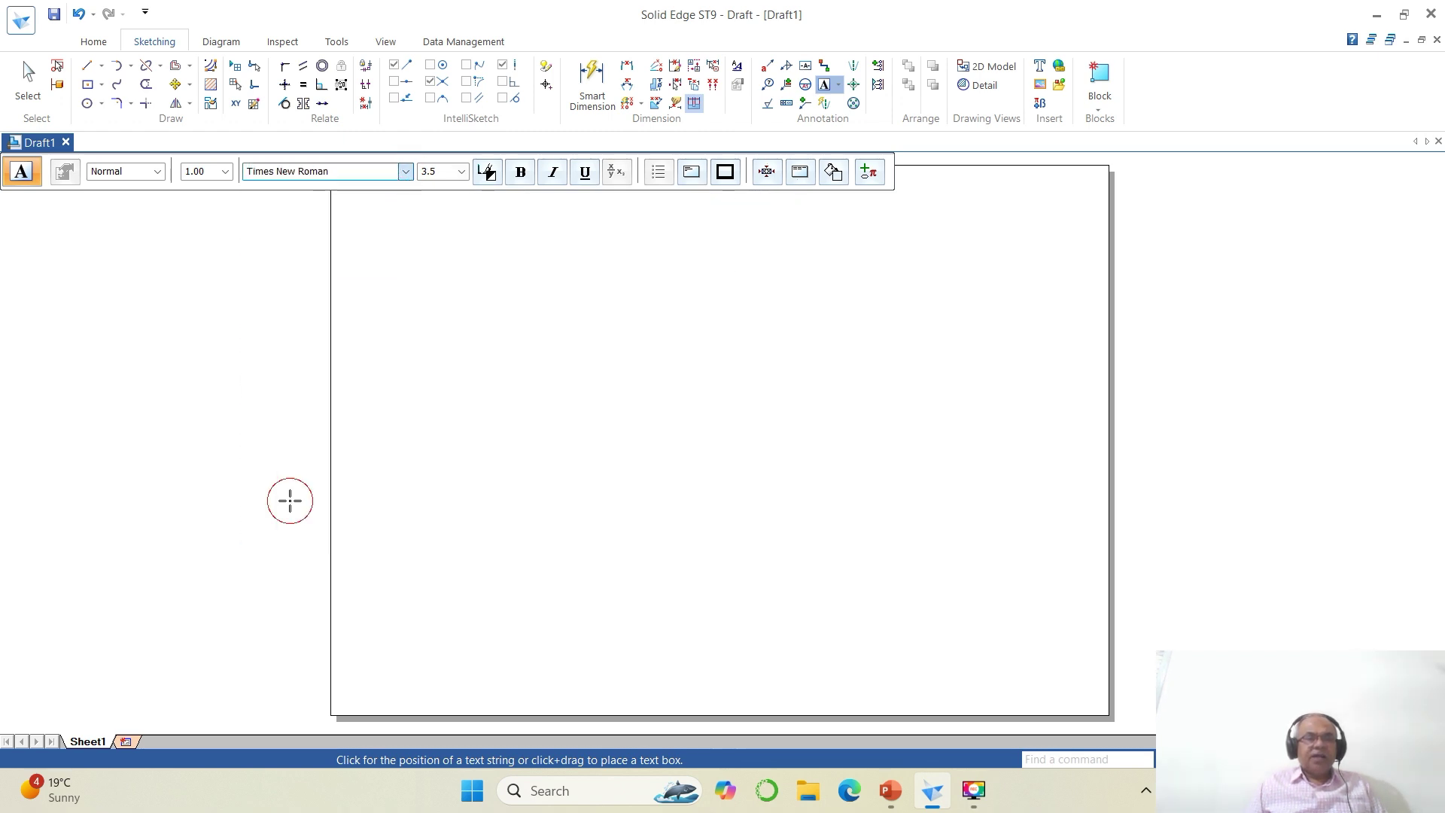
click(450, 173)
text(4)
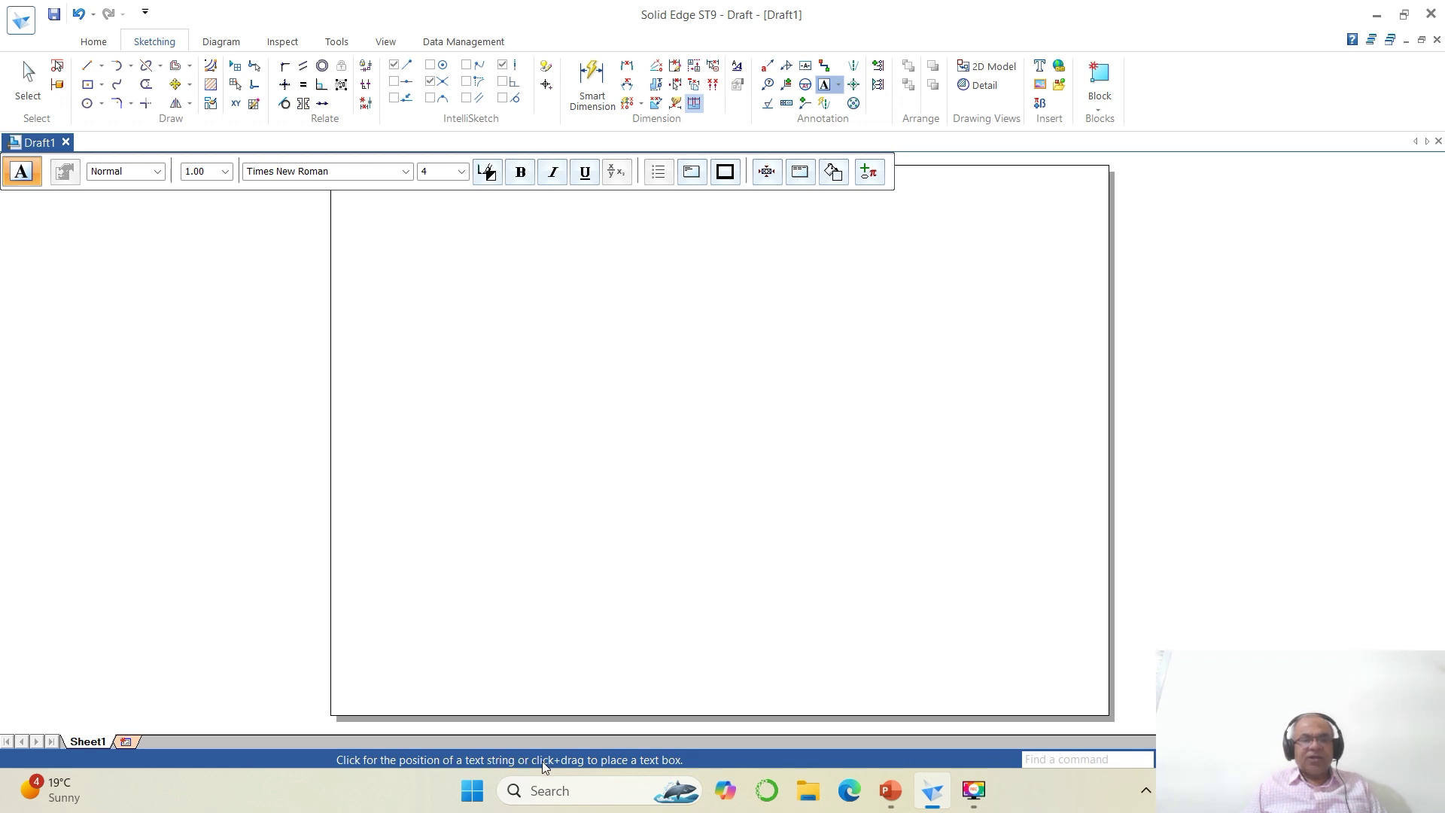
Place the text near the sheet's upper-left corner, check the PowerPoint problem slide, and enter "A pentagonal pyramid 30 mm sides of base,".
click(342, 238)
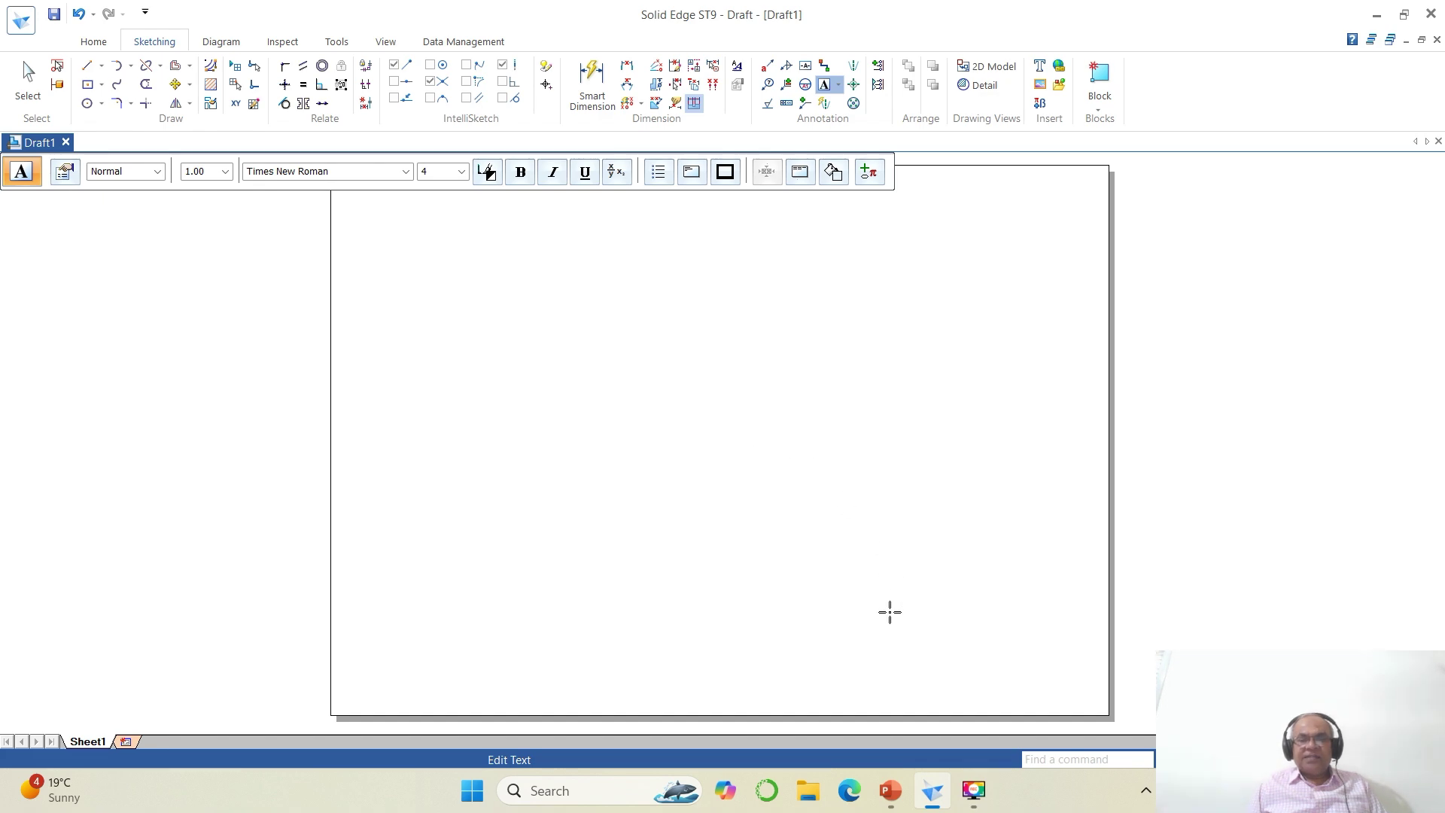
click(891, 791)
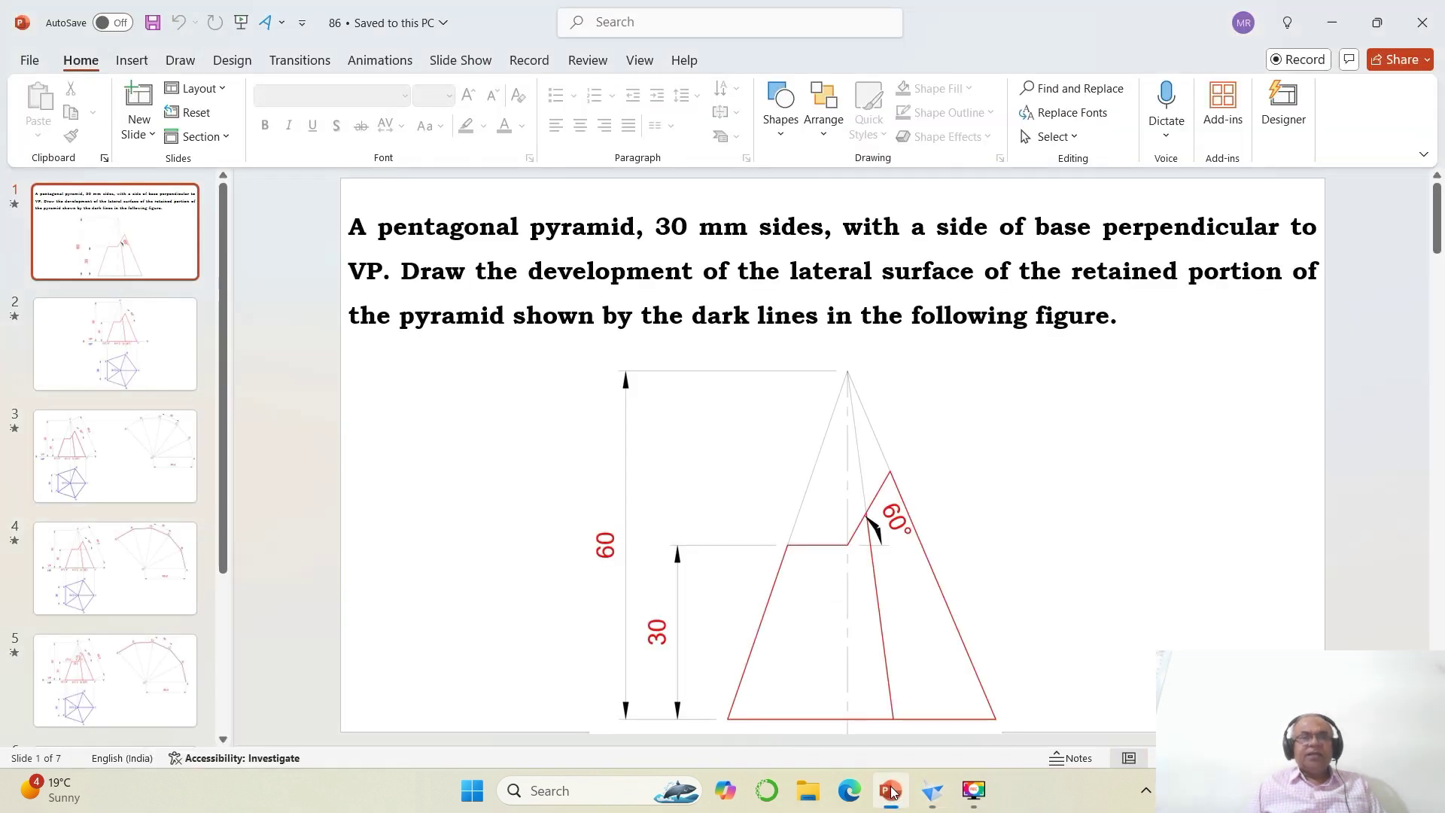
click(890, 791)
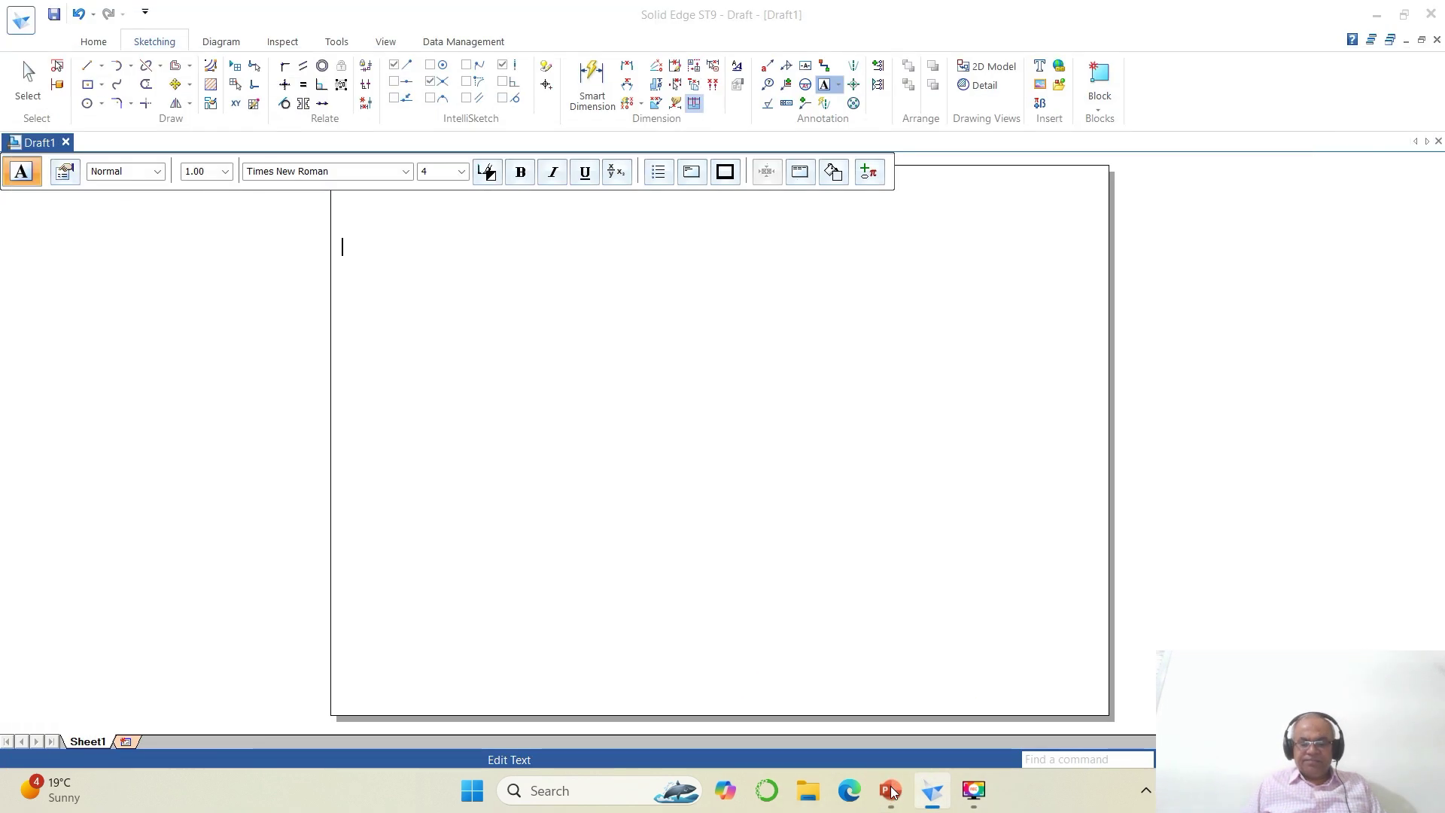
text(A pentagonal)
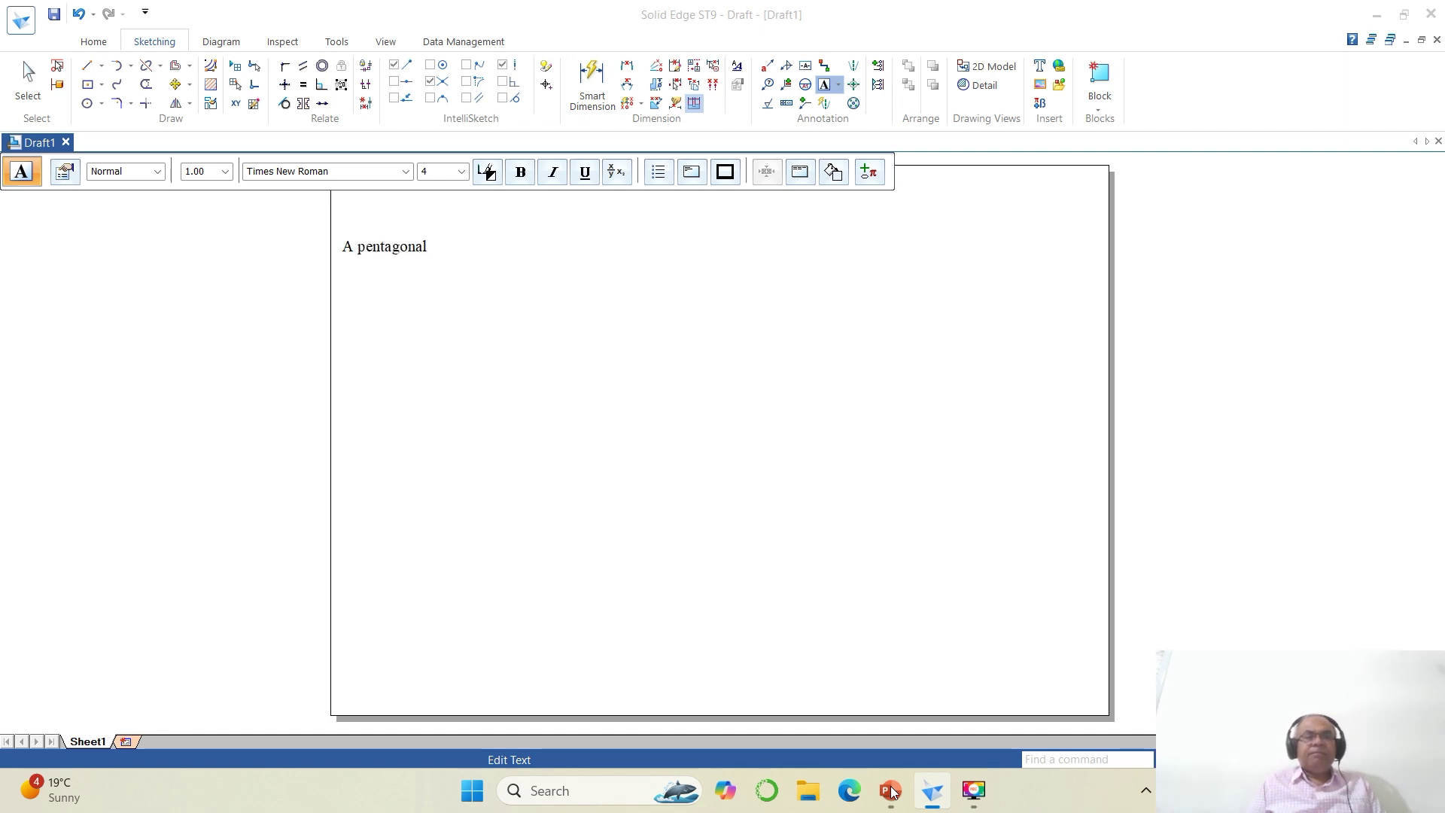
text( pyramid 30 mm side)
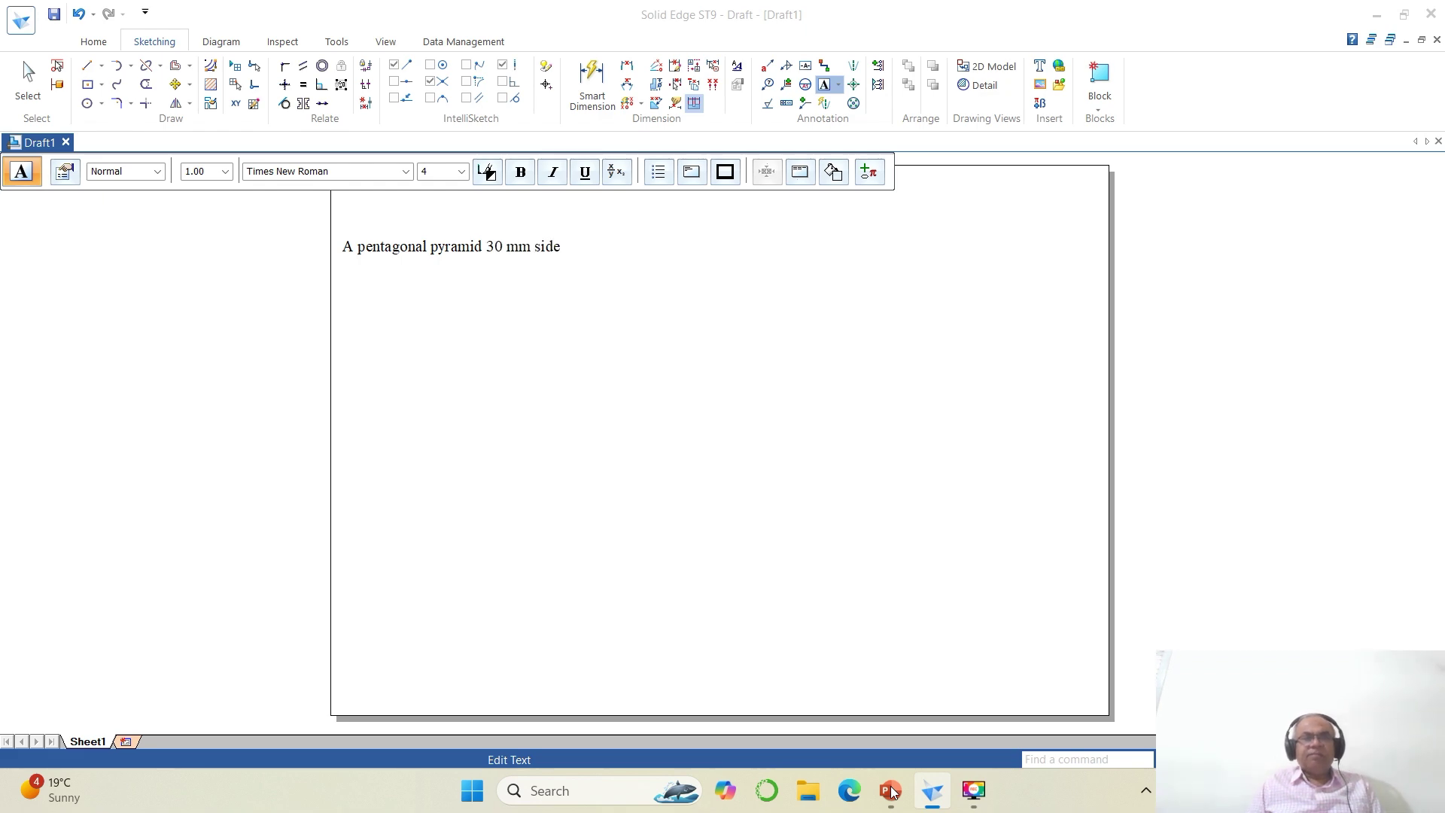
text(s of base,)
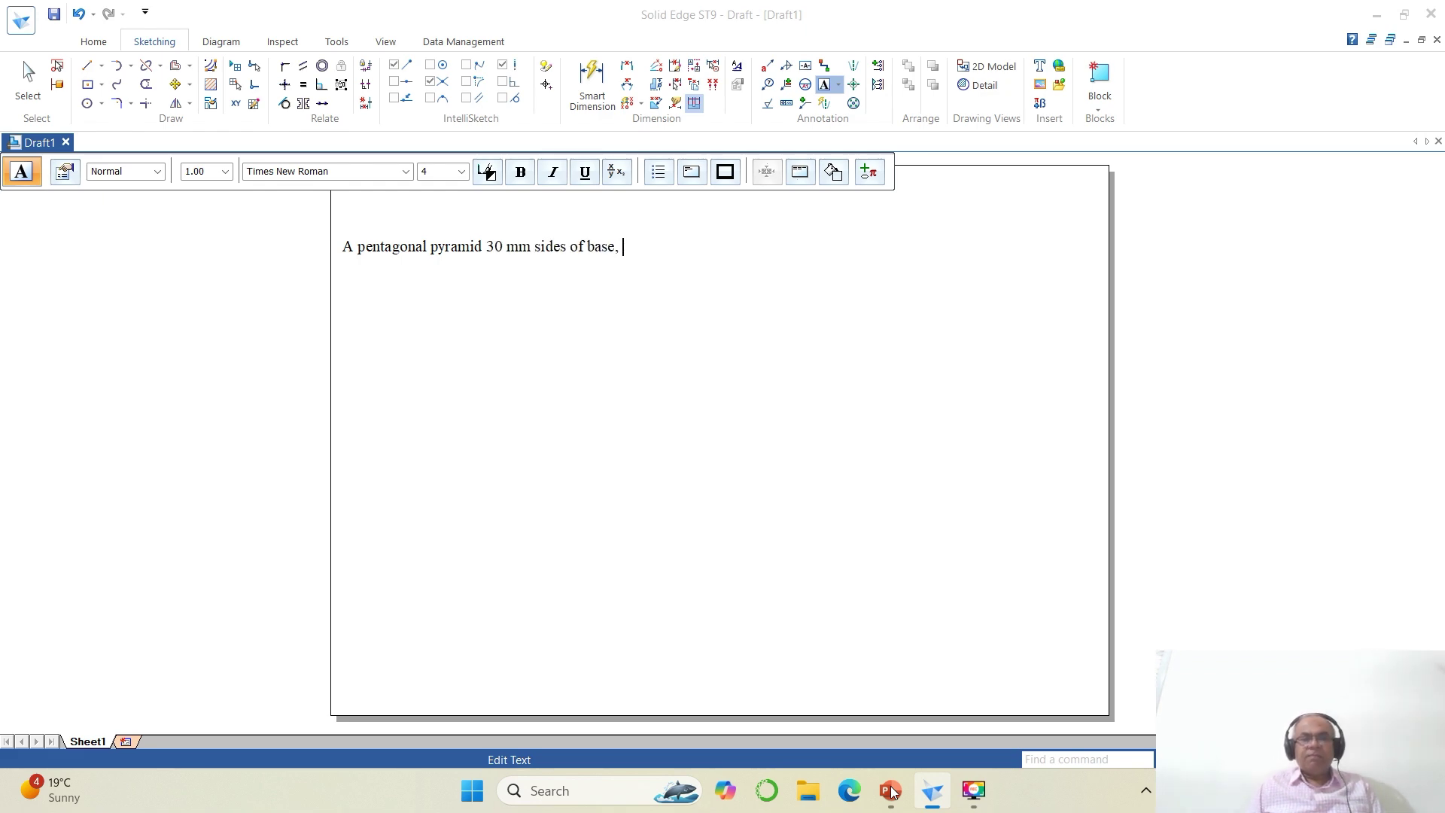
Consult the PowerPoint problem slide and continue the sheet text with "with a side of base perpendicular to VP.".
click(891, 790)
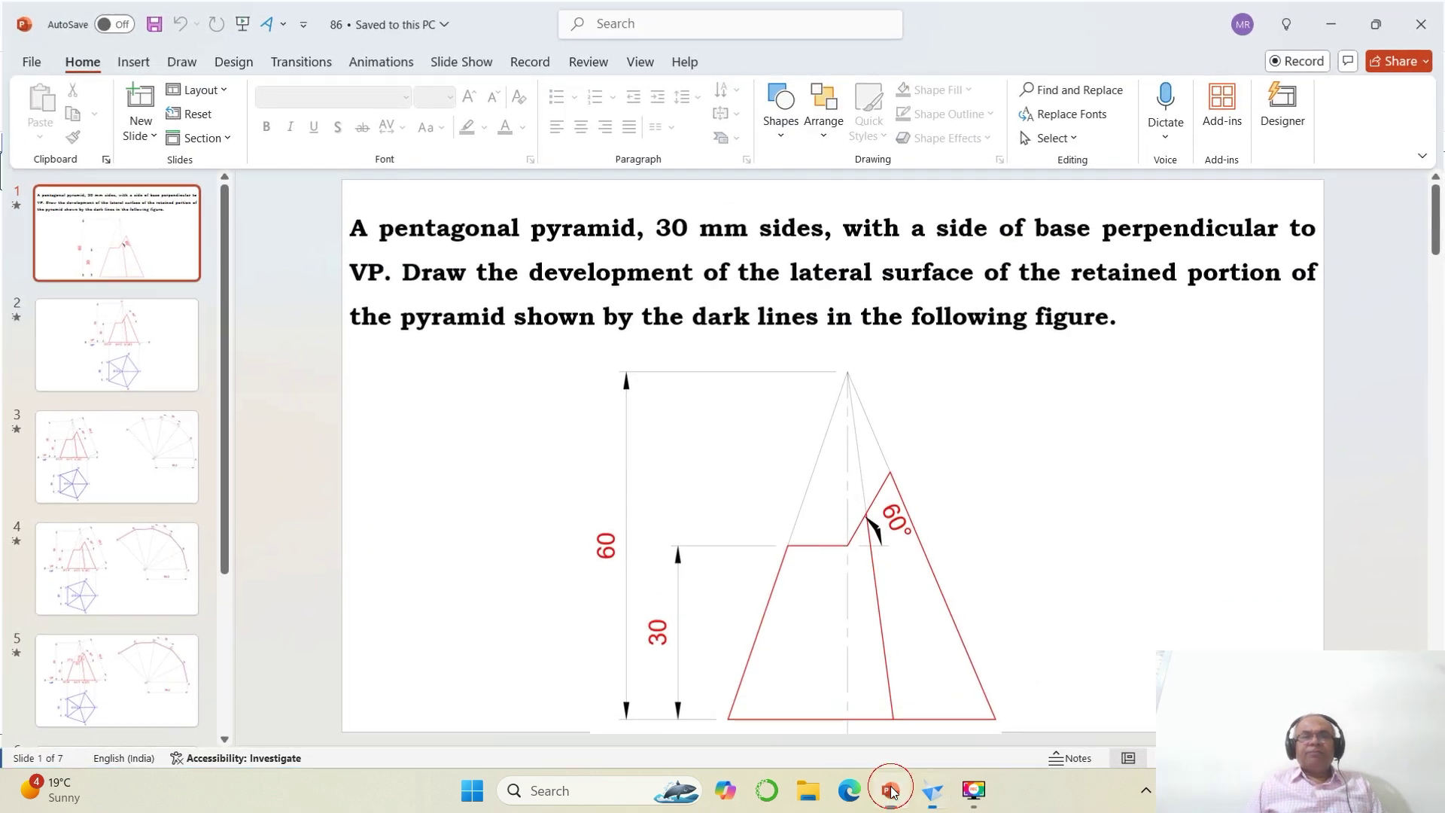
click(891, 791)
text(e, wi8th a side of ba)
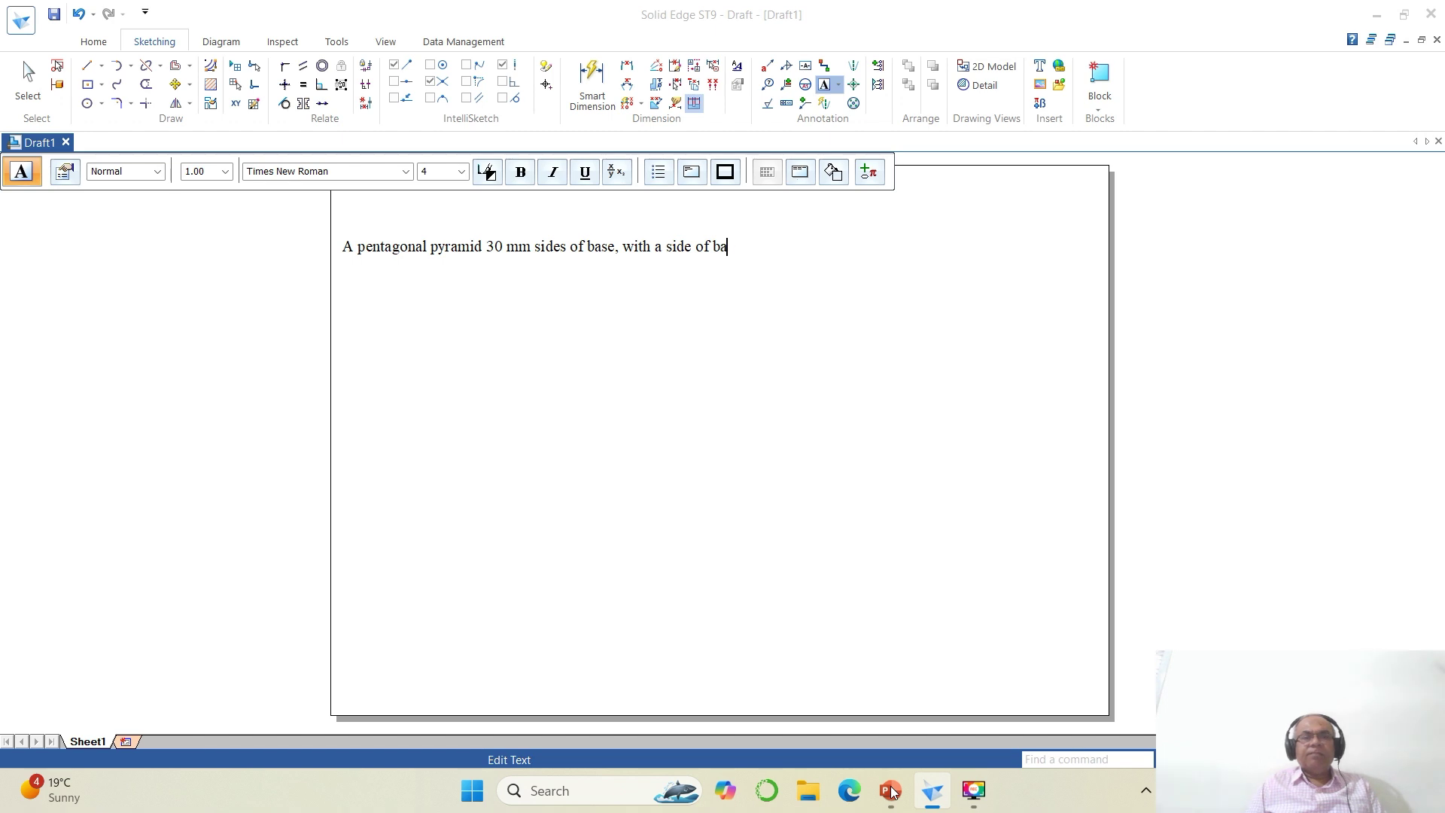
text(se perpendic)
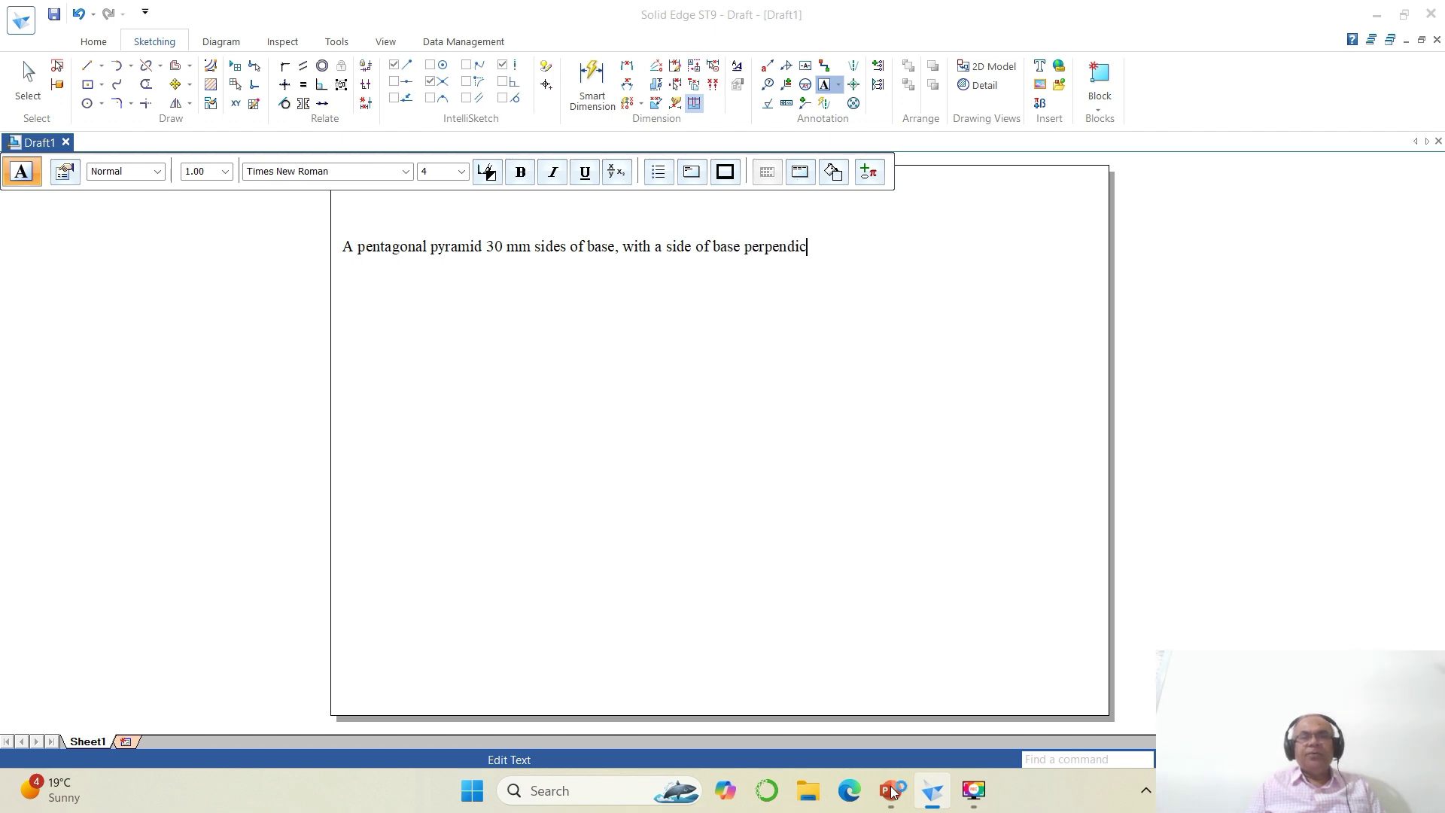
text(ular to VP.)
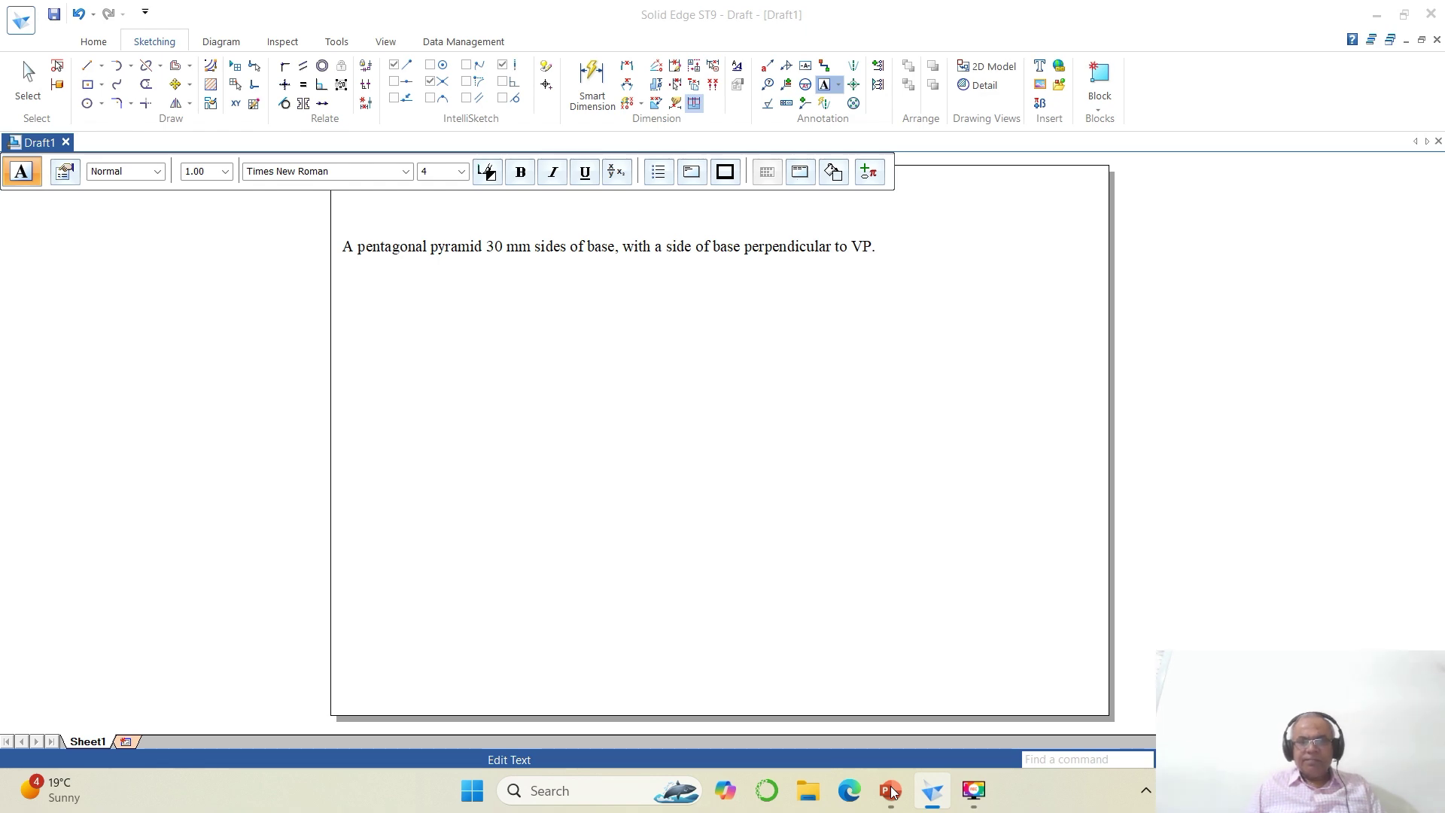
Recheck the problem statement in PowerPoint and add "Draw the development of the lateral surface" to the sheet text.
click(891, 790)
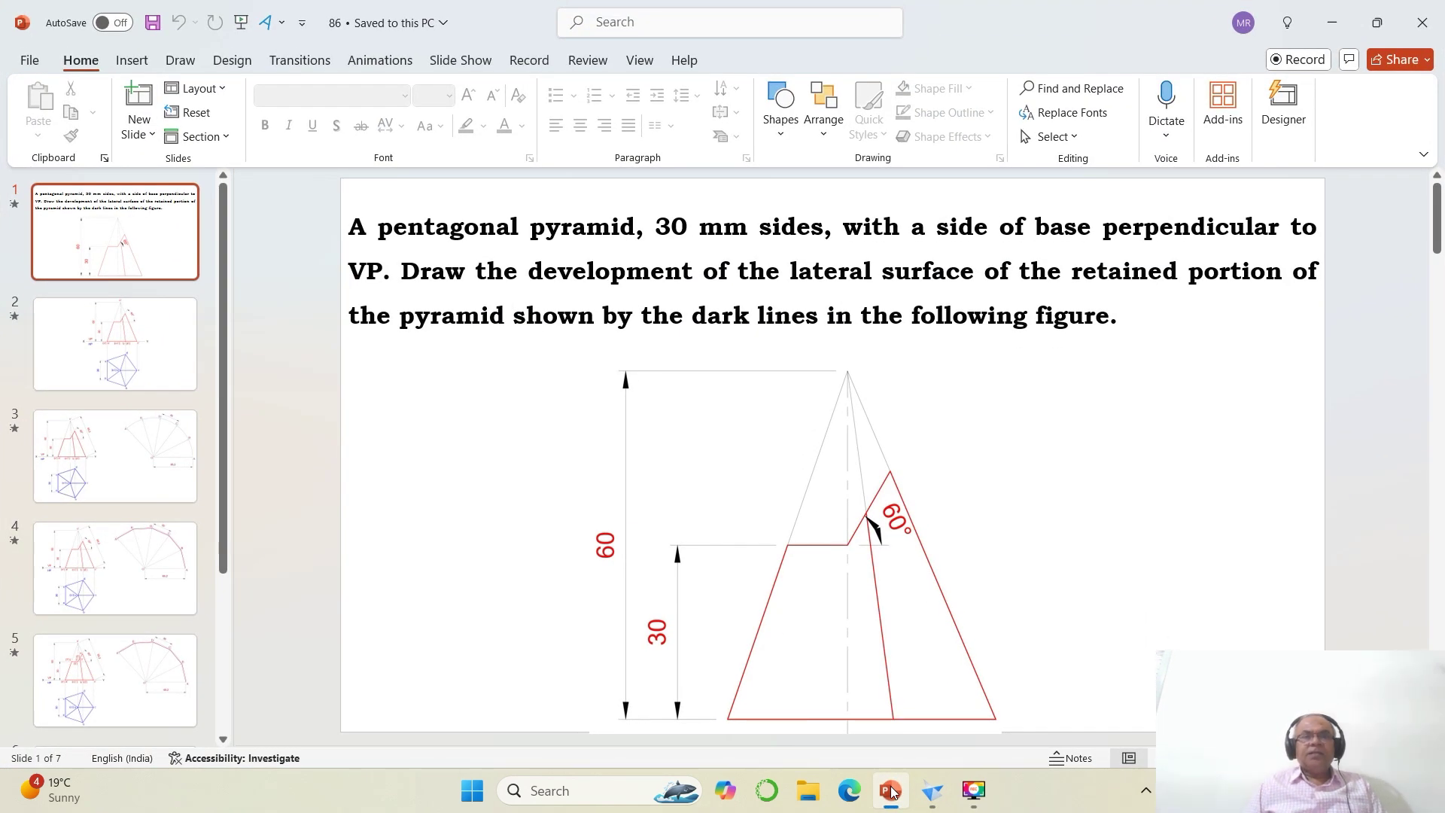
click(891, 791)
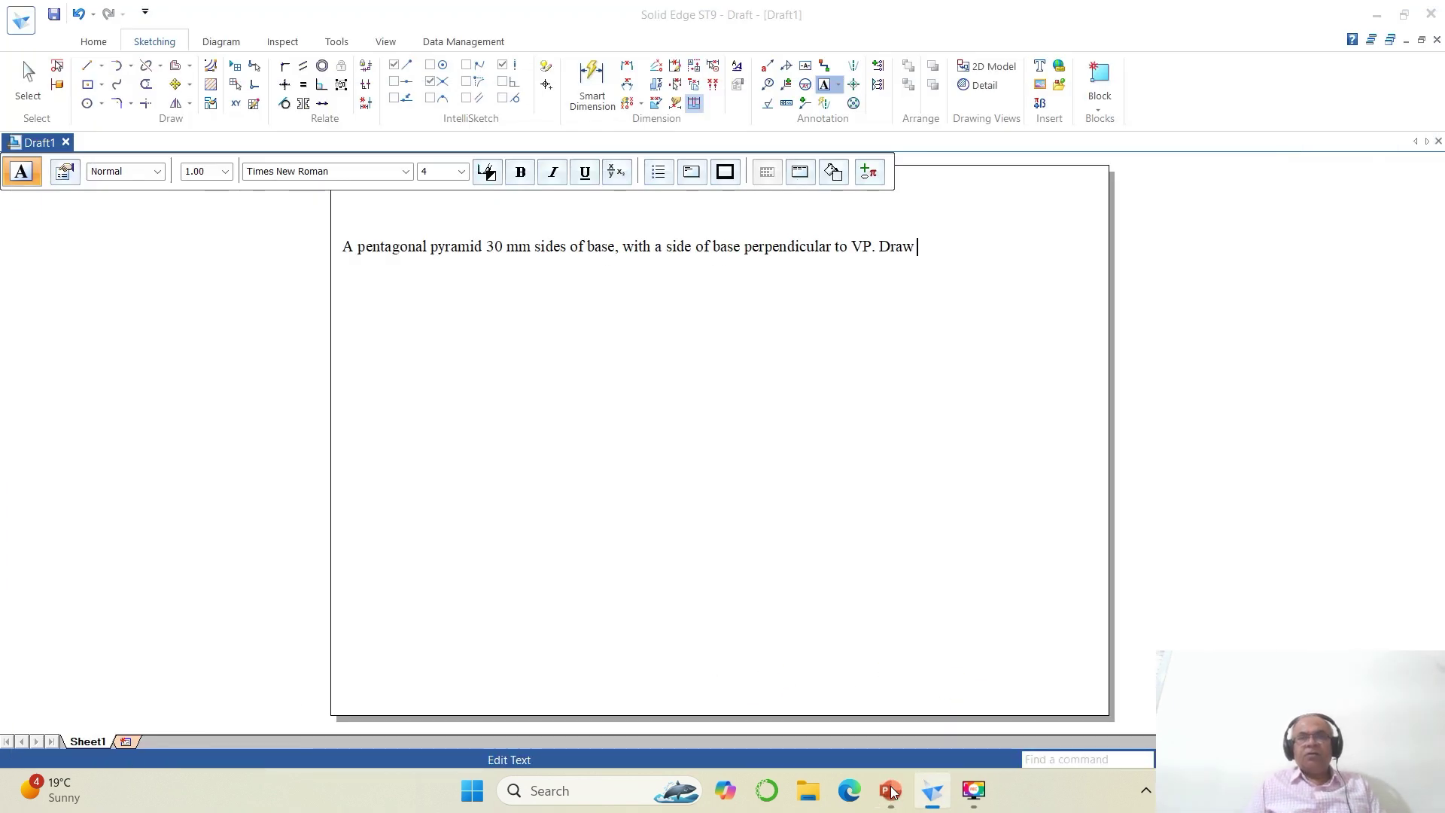
text(the develop)
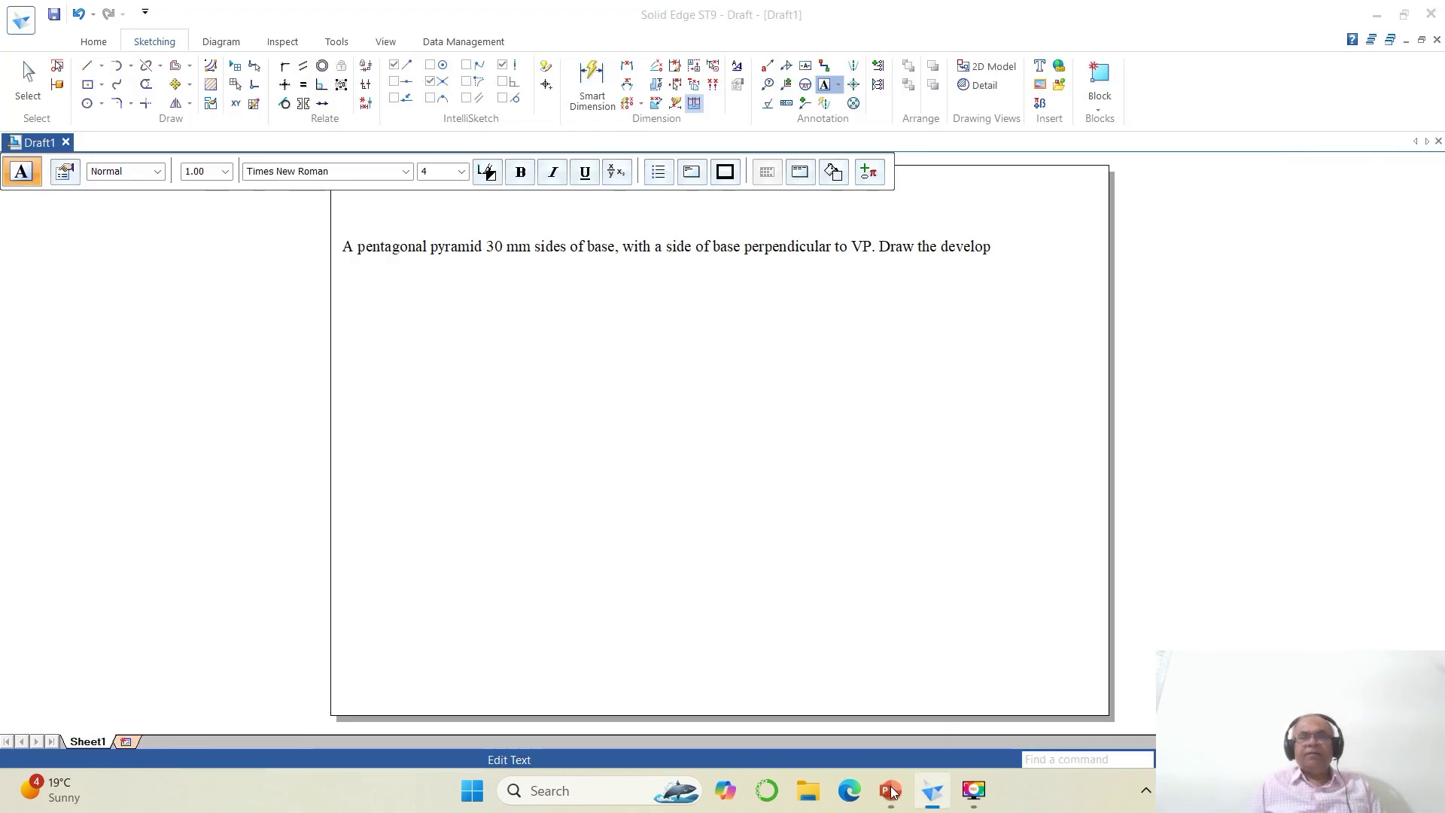
text(ment of the lateral surface)
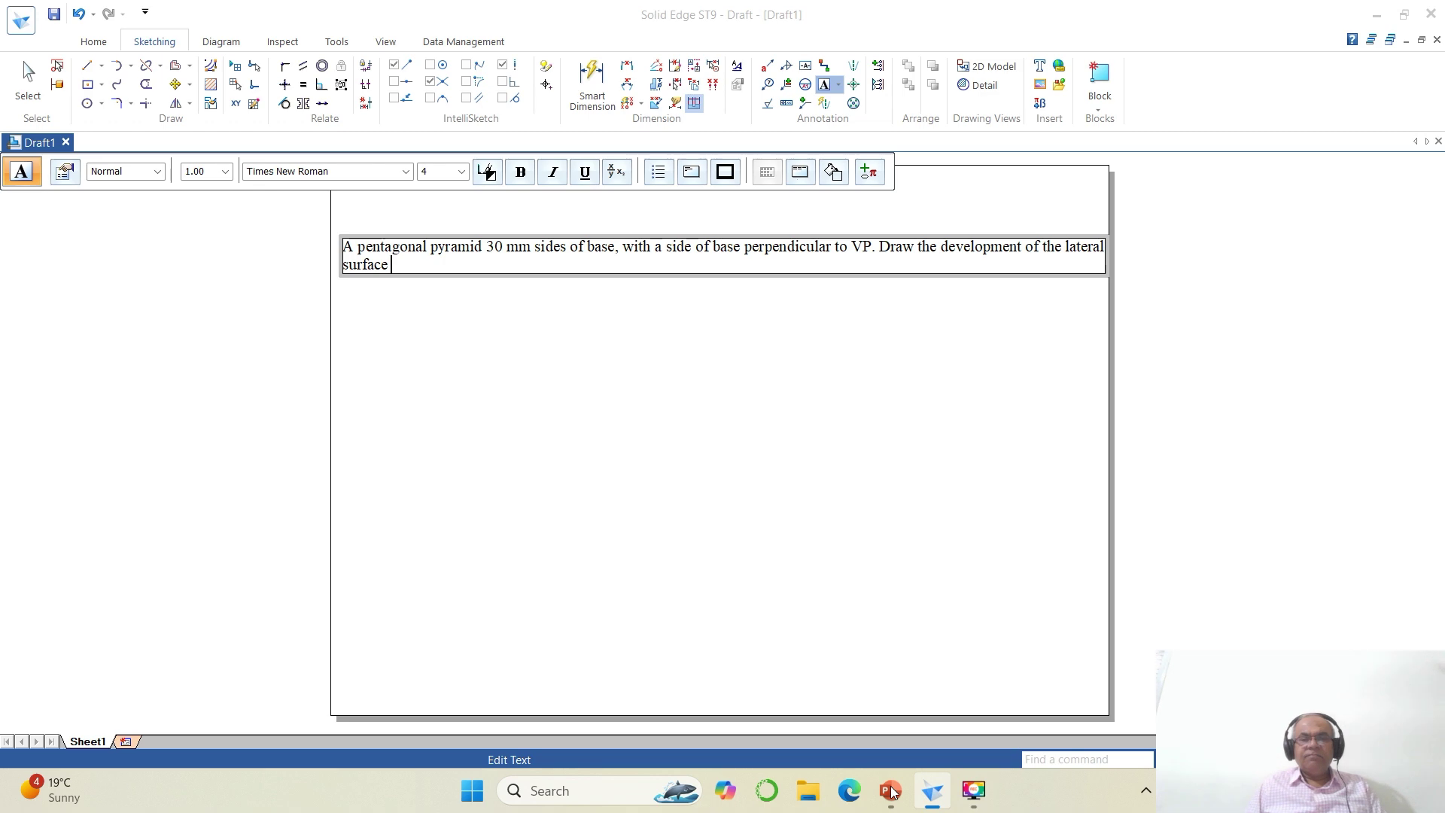
Check the PowerPoint slide again and add "of the retained portion of the pyramid shown by the dark lines" to the text.
click(890, 790)
click(890, 791)
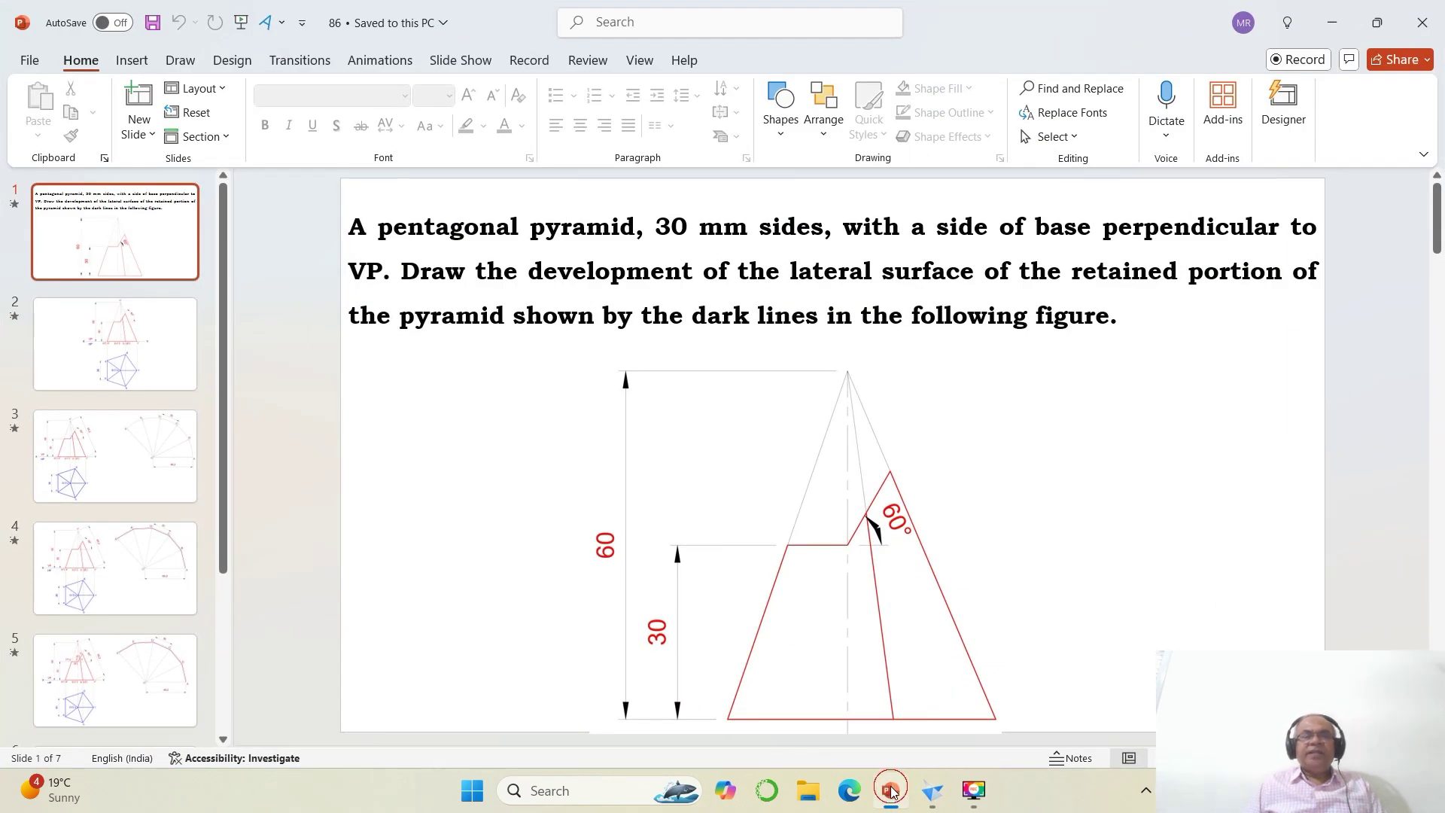
text(face of the)
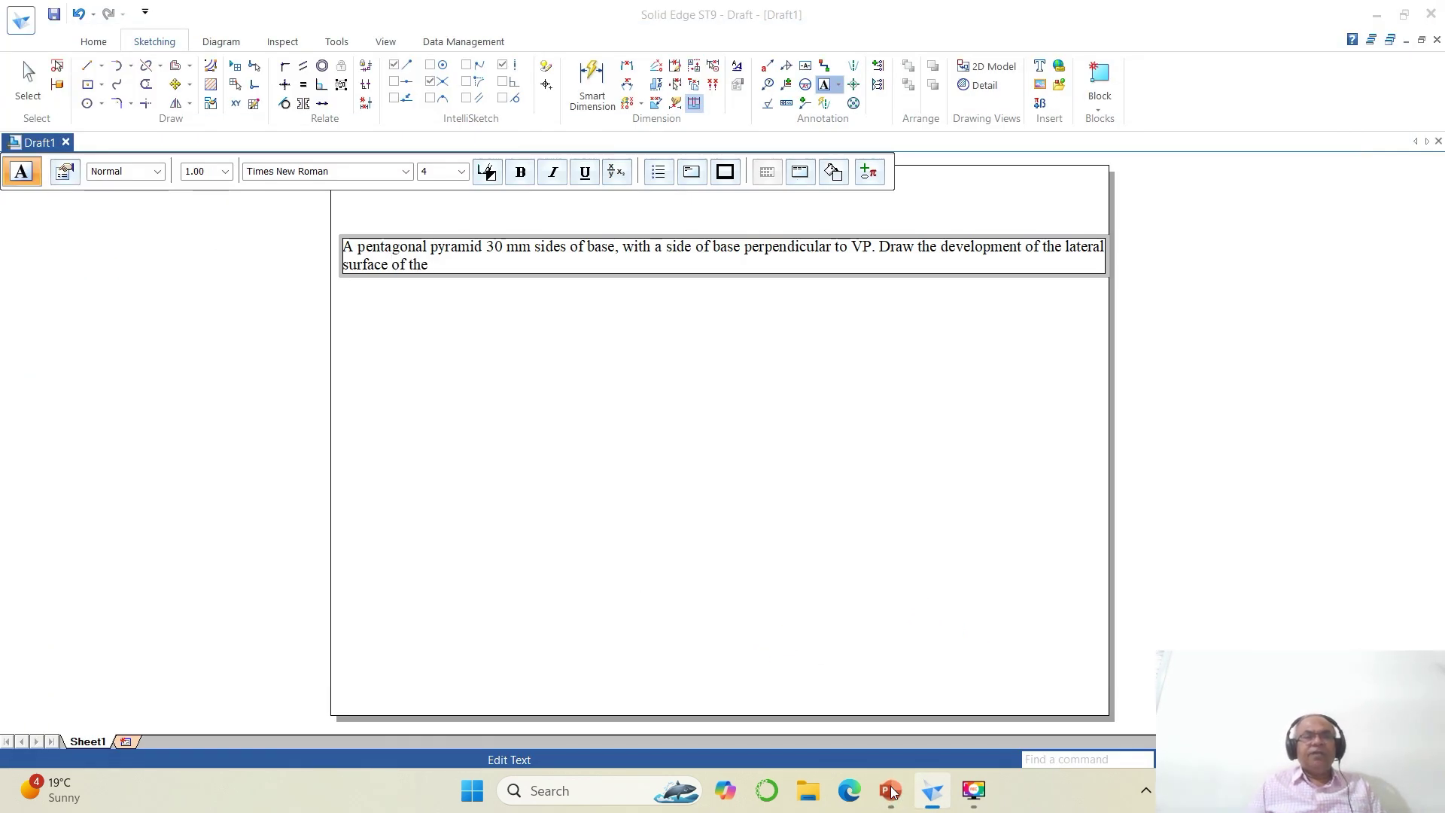
text( retained por)
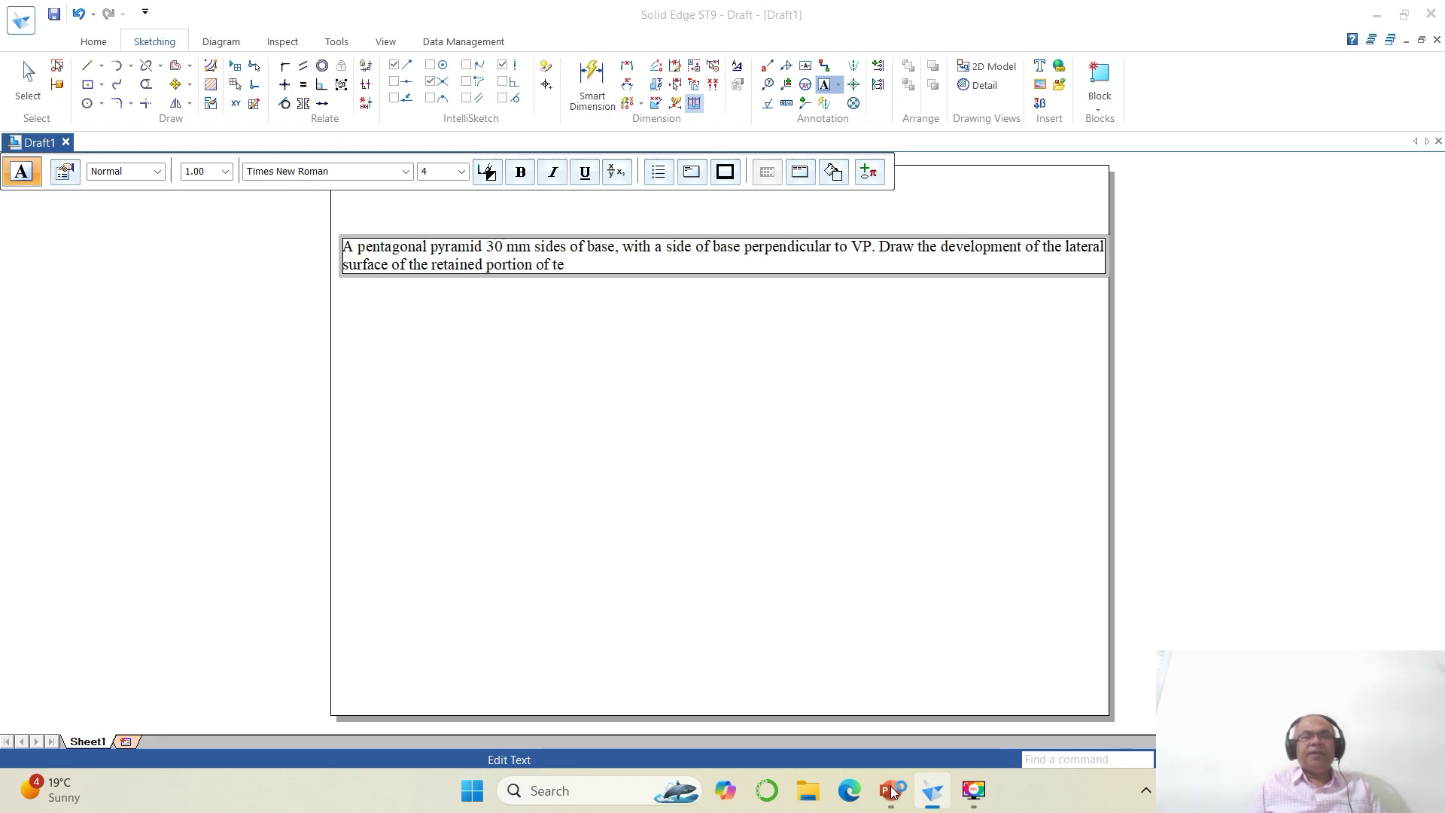
text(tion of the pyra)
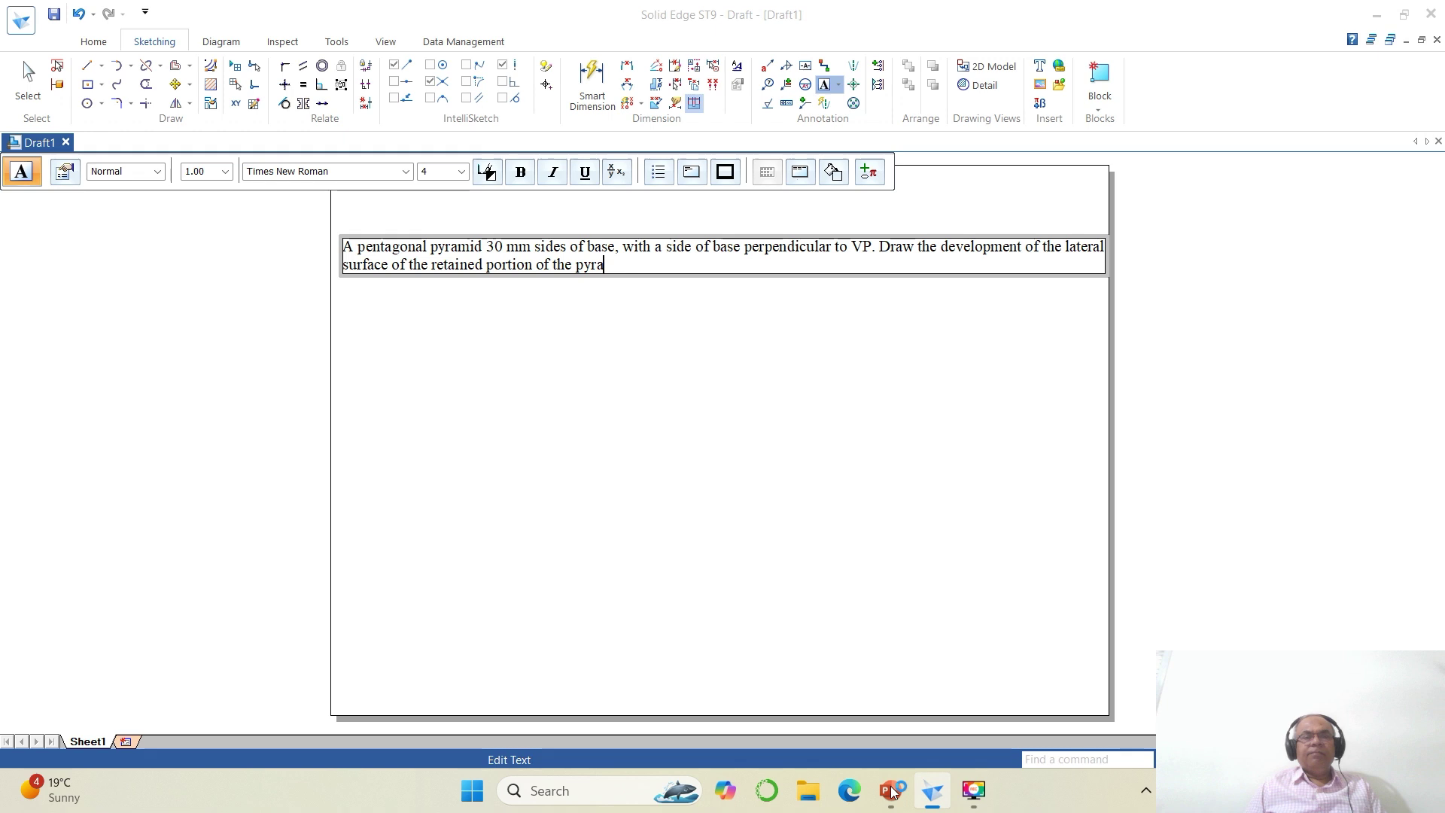
text(mid shown b)
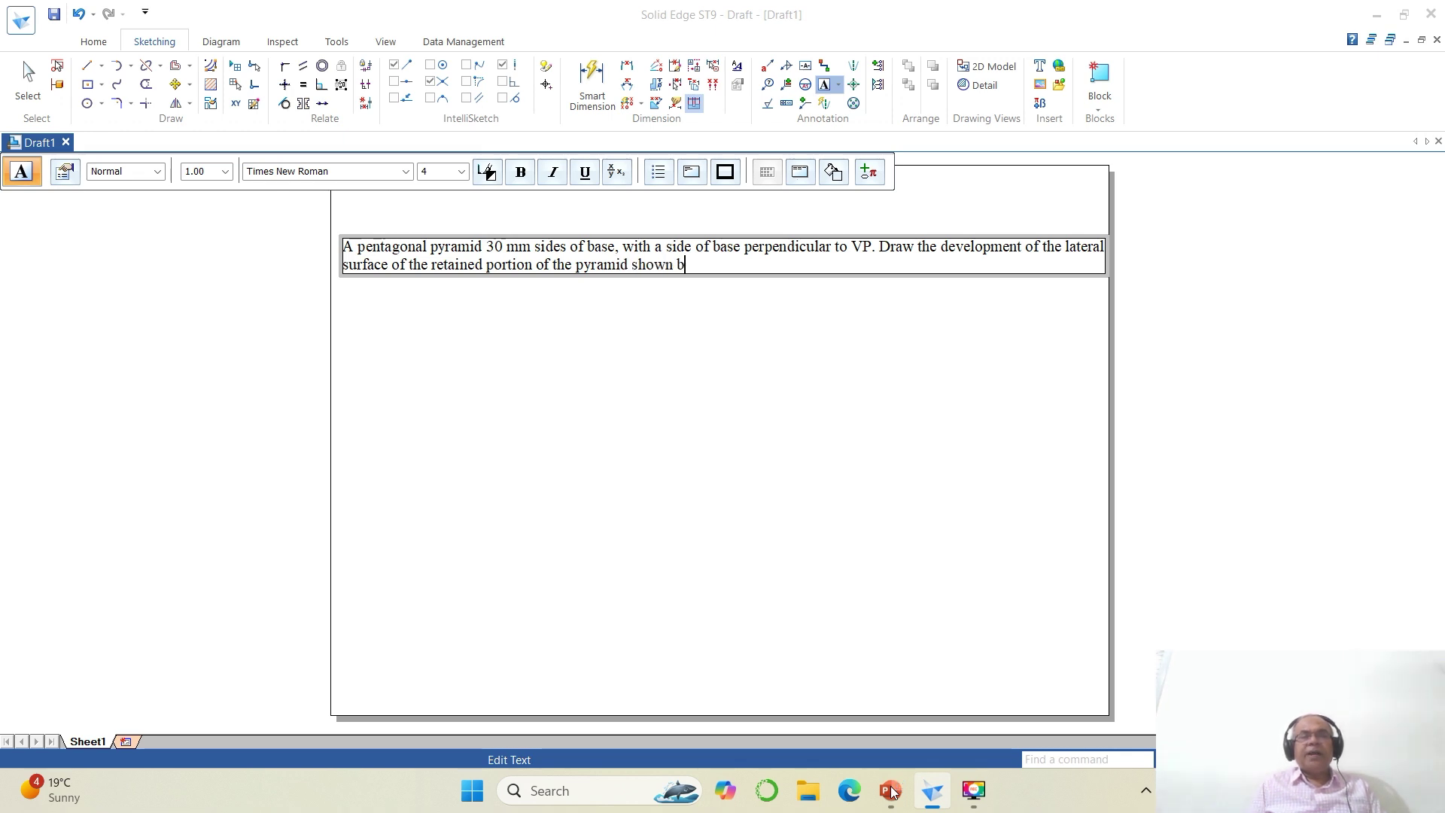
text(y the dark lines)
Check the slide's last words in PowerPoint and finish the problem text with "in the following figure.".
click(890, 790)
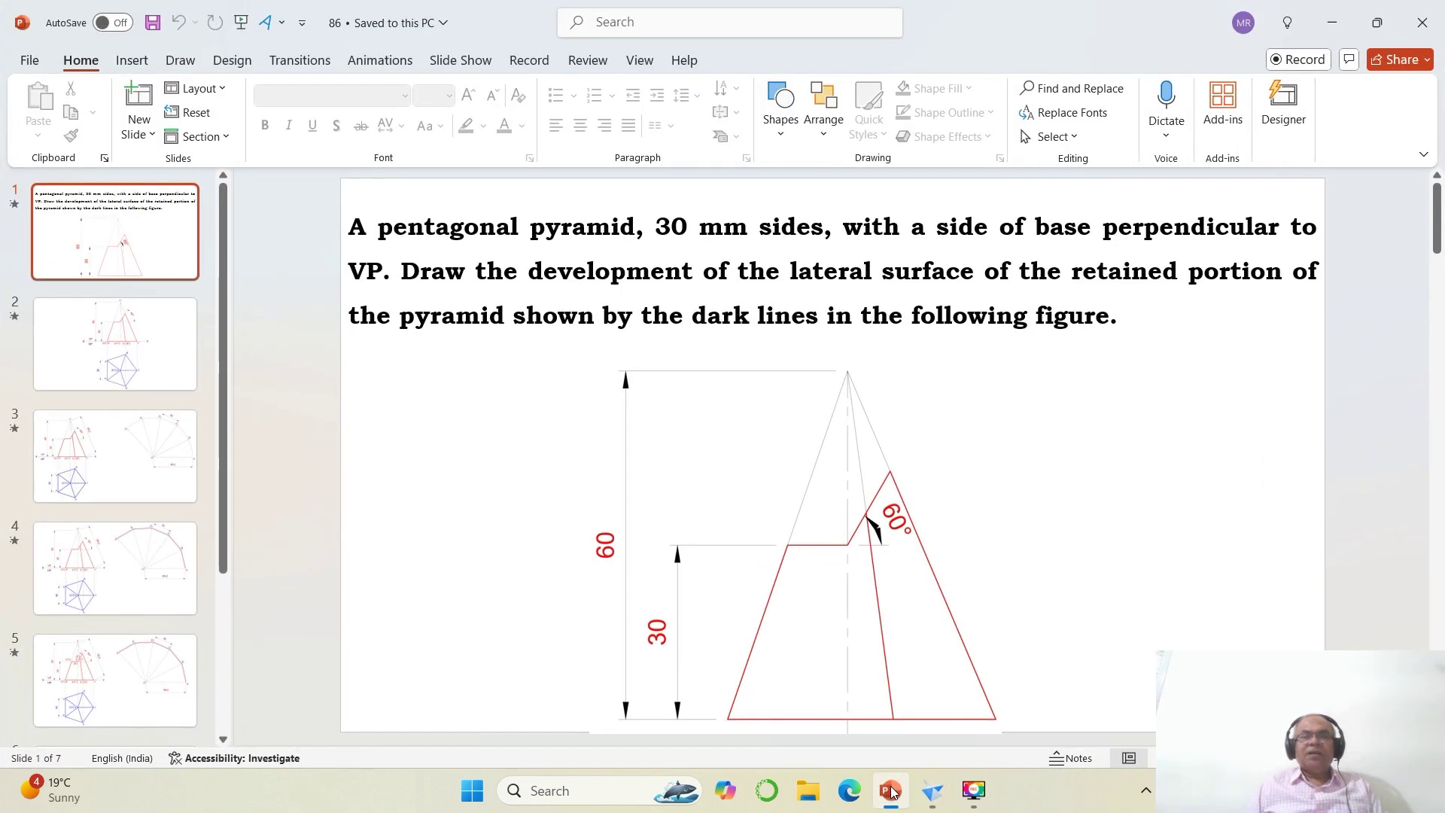
click(891, 791)
text(in)
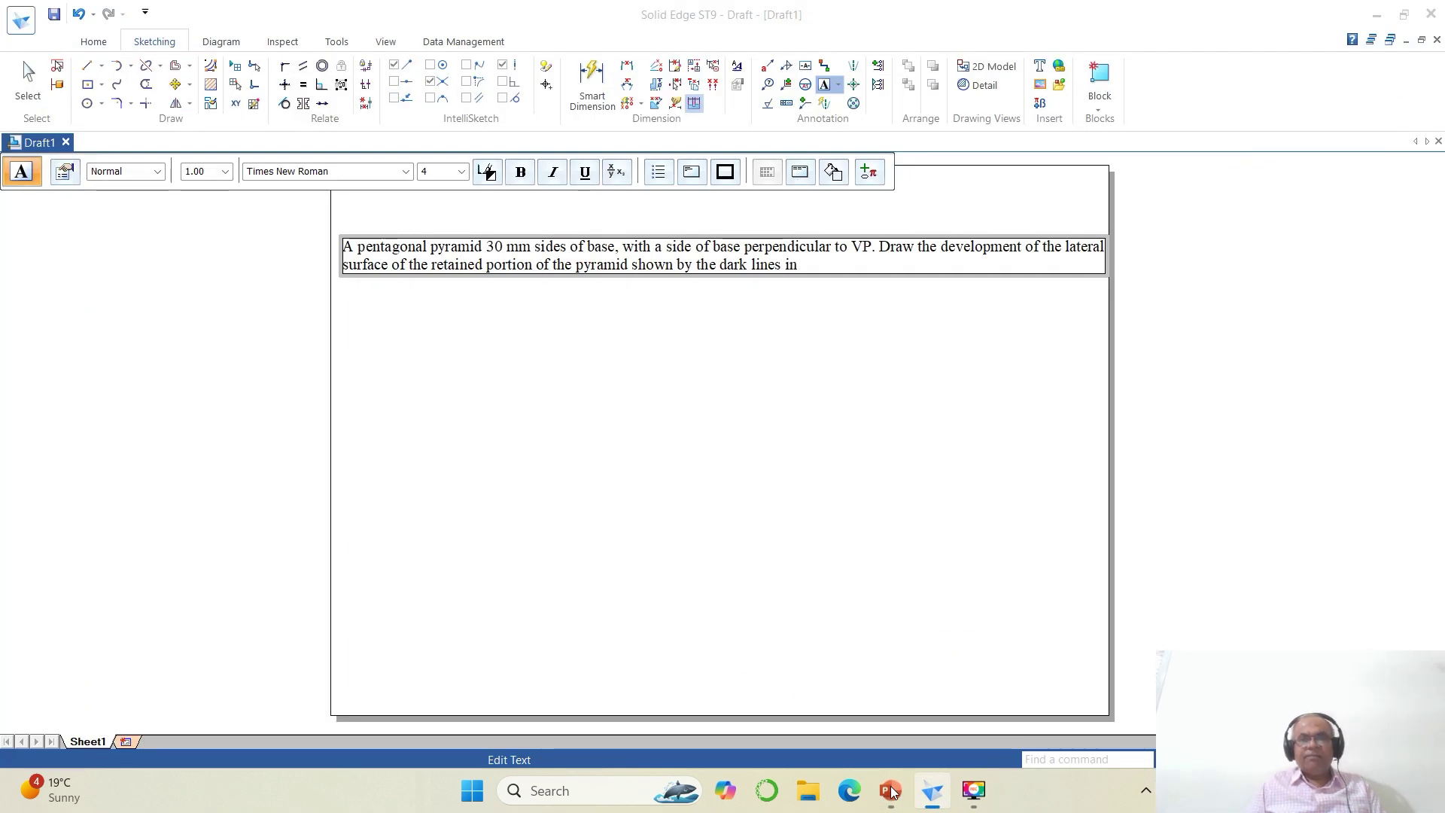
text( the following figure.)
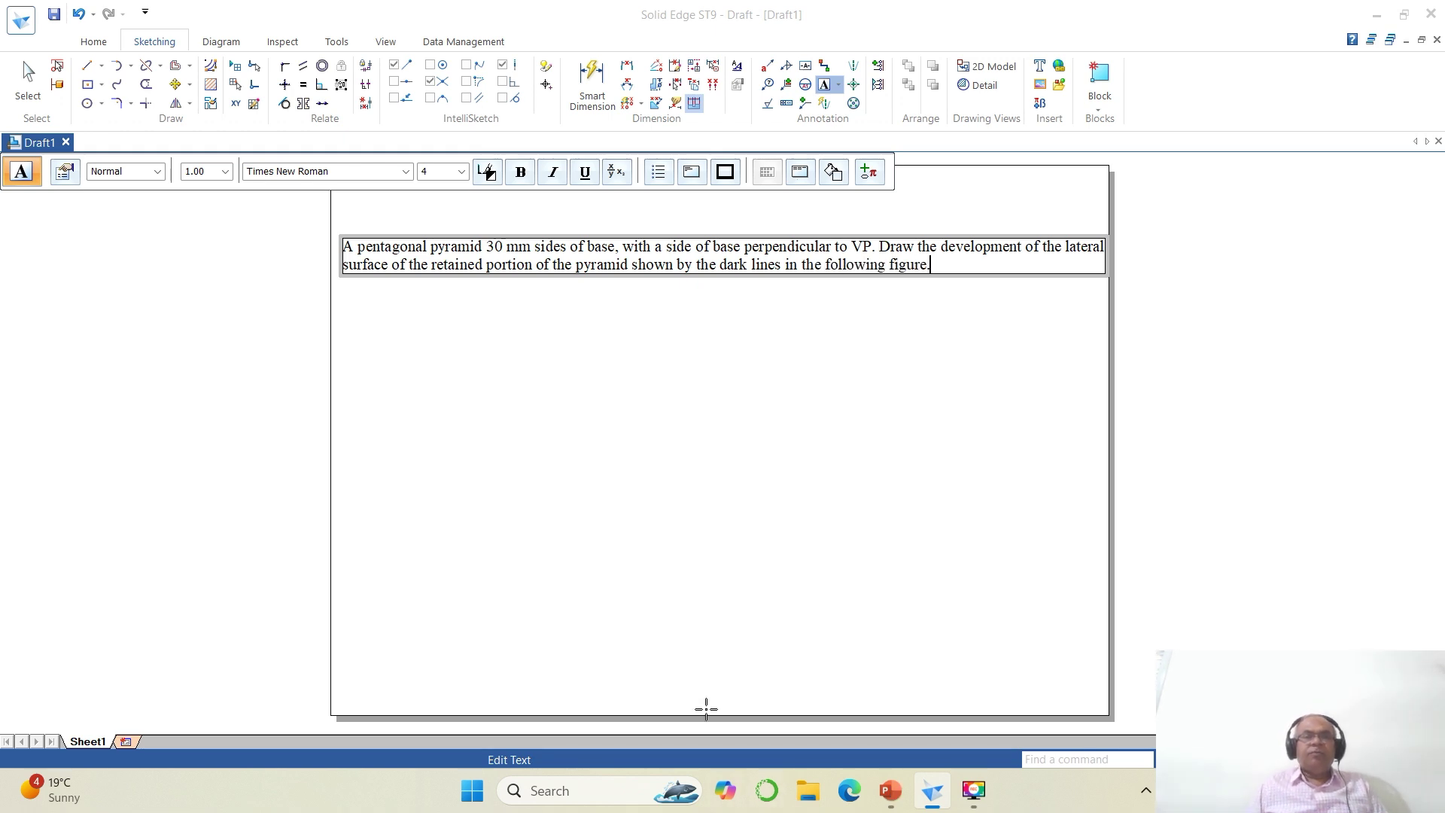
click(632, 362)
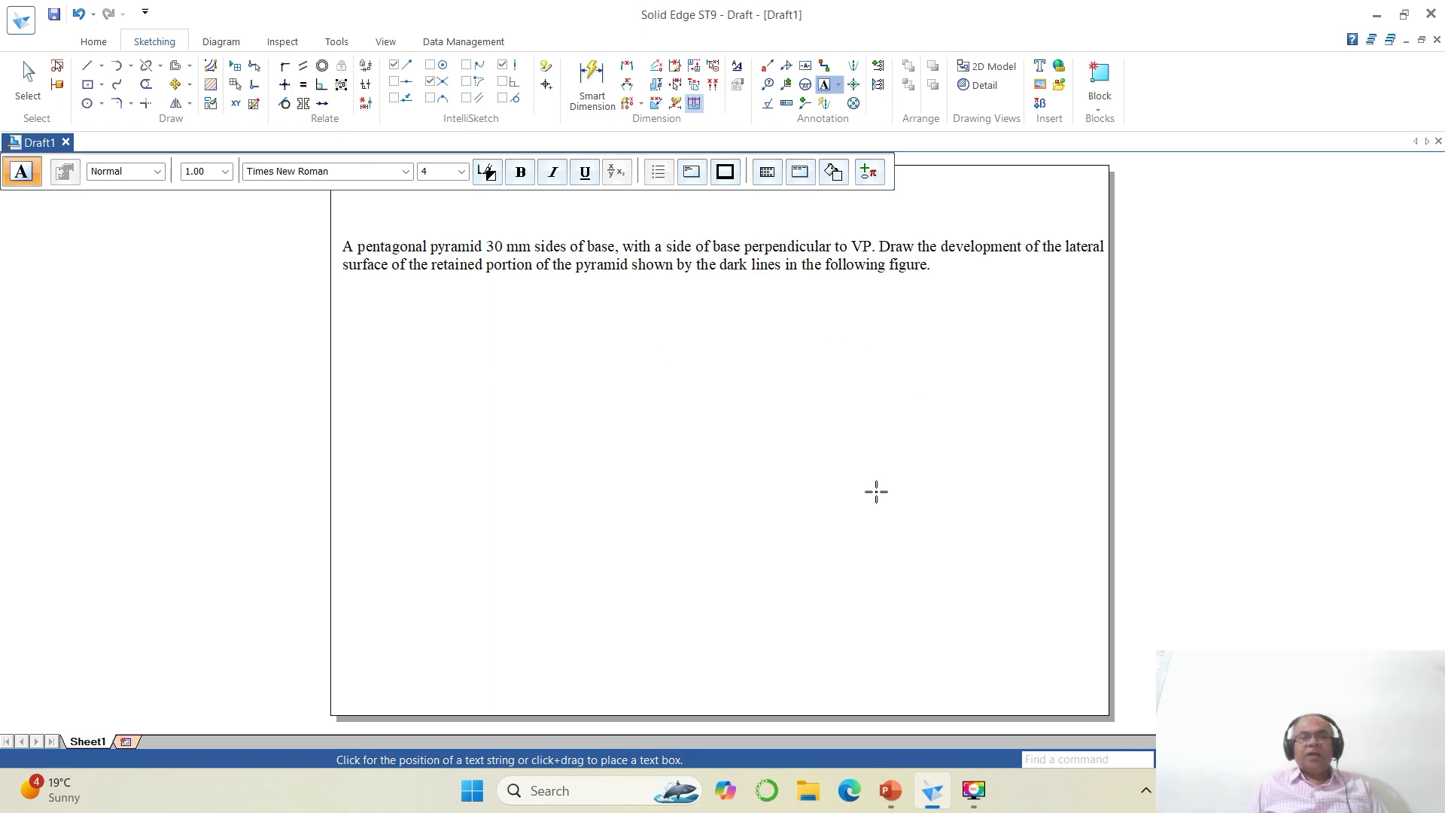
Move the problem text up about 23 mm and slightly left, just below the sheet's upper edge.
scroll(875, 491, down, 1)
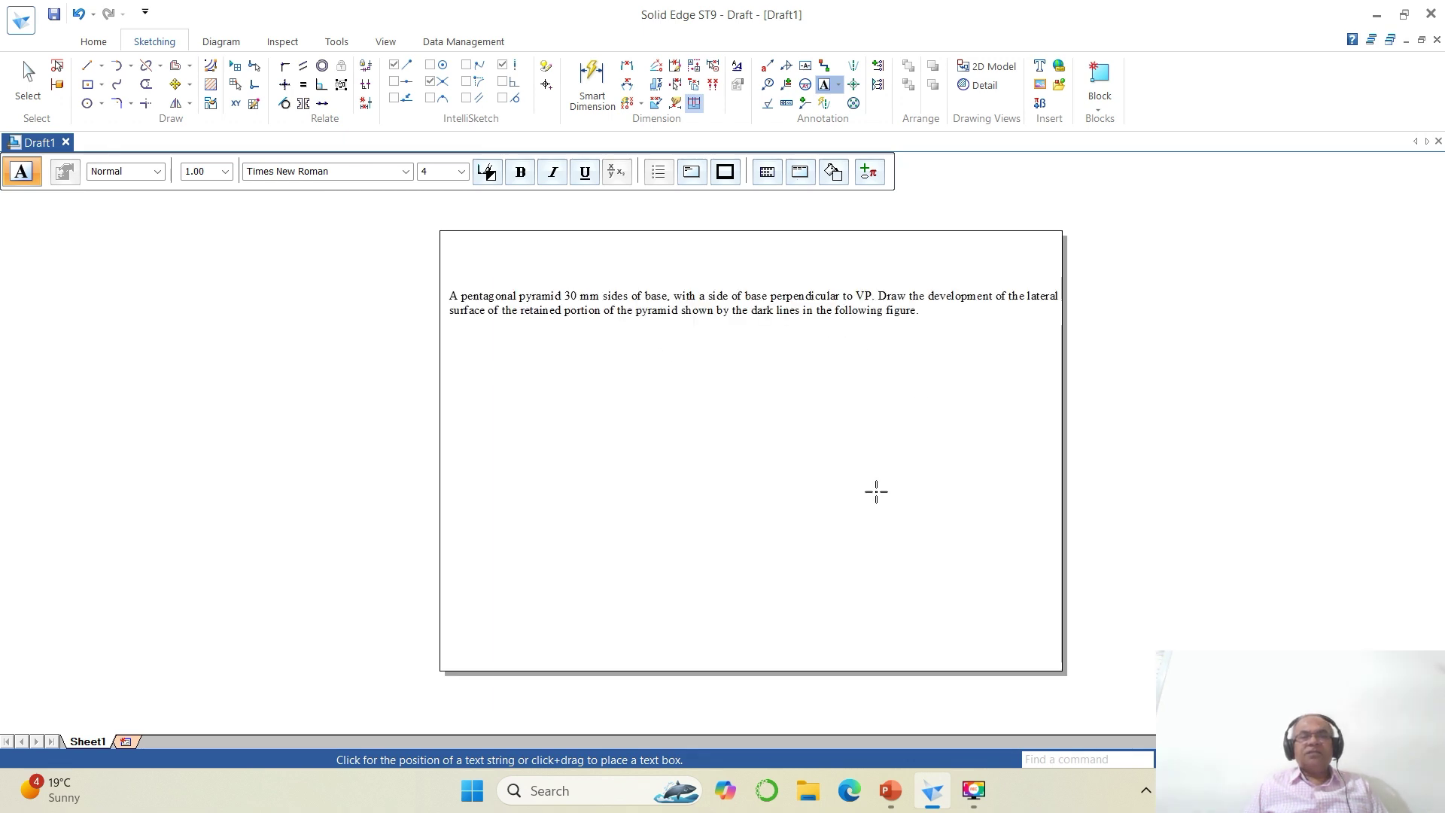
click(174, 84)
click(602, 318)
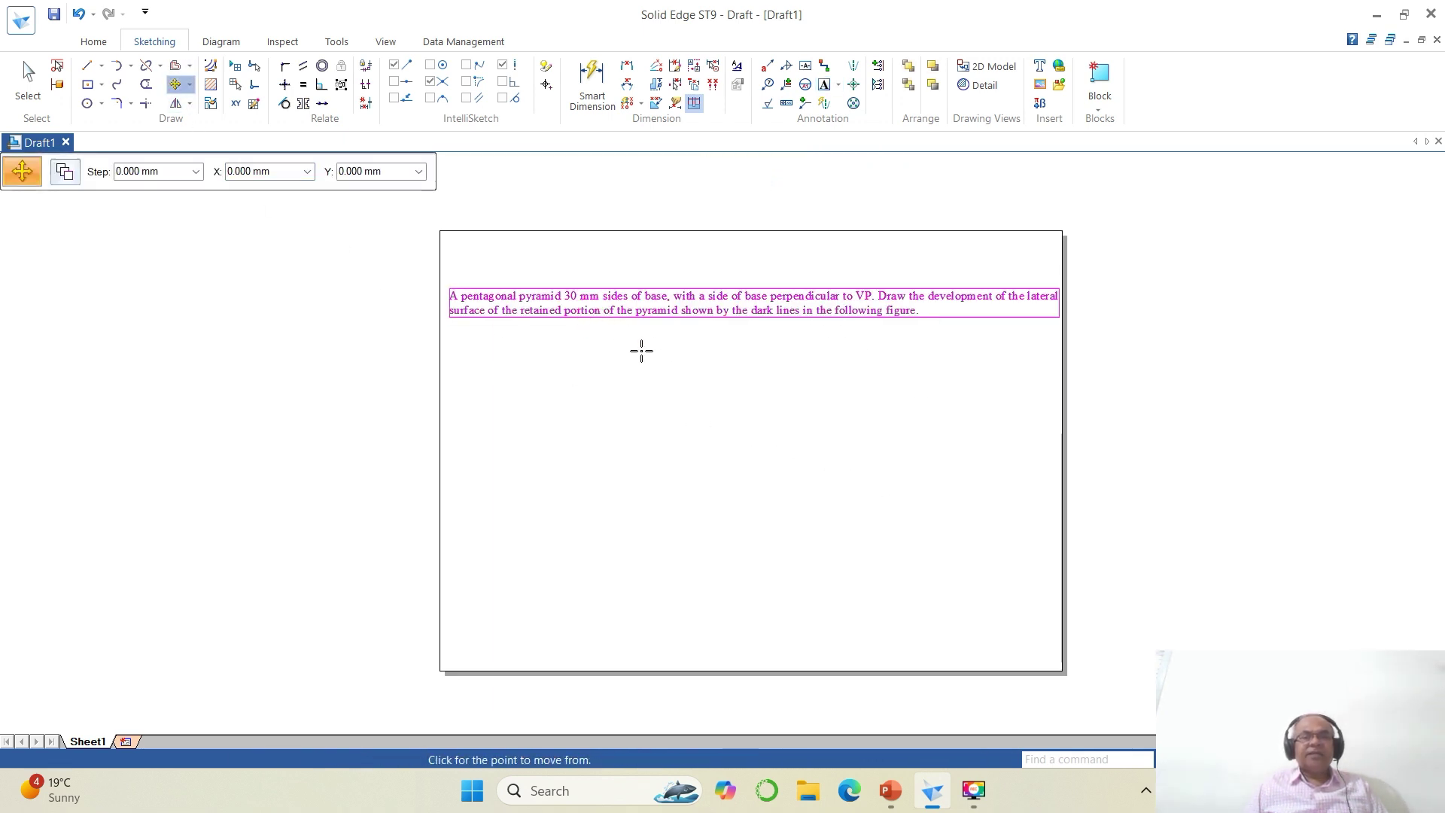
click(688, 405)
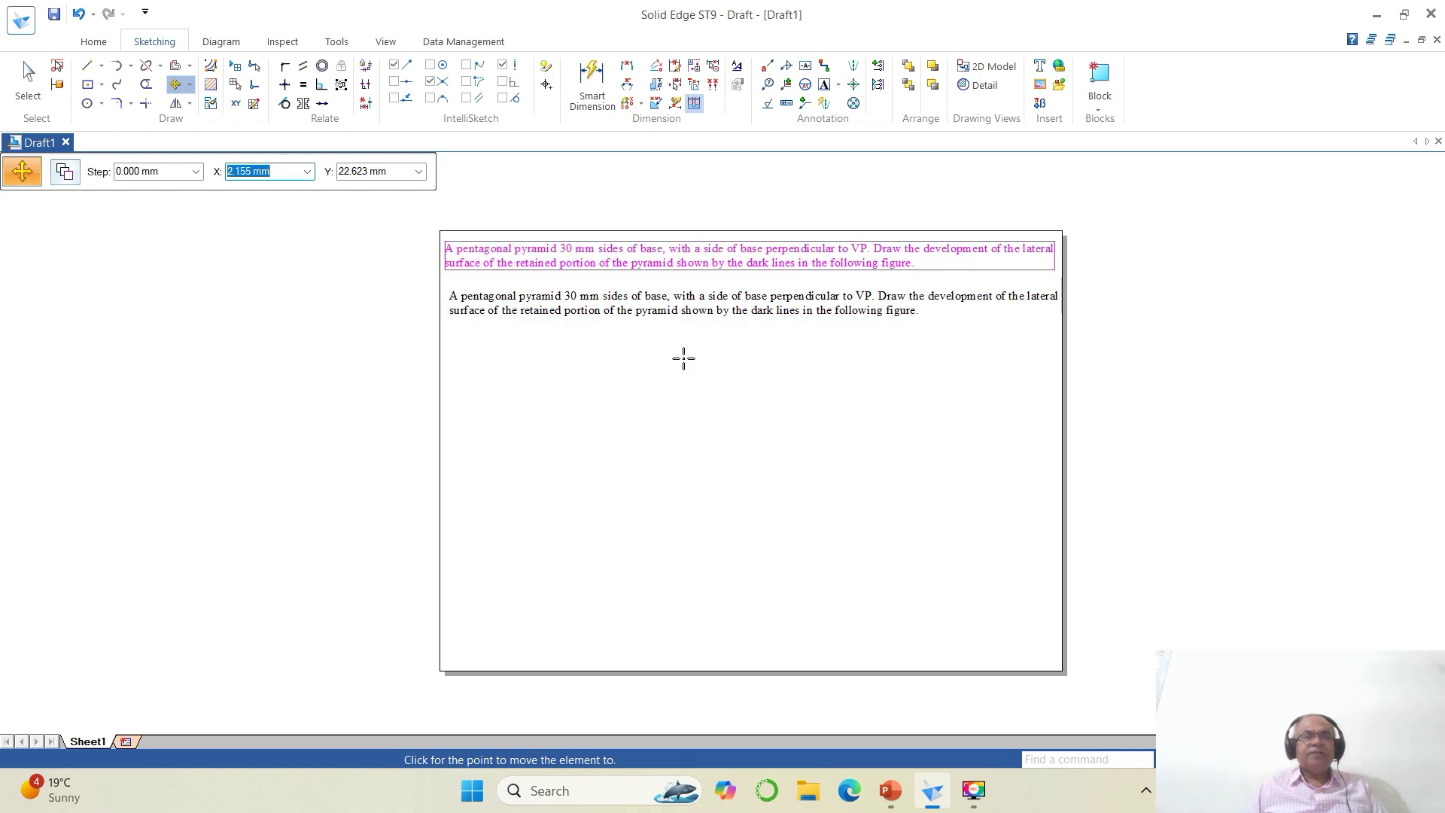
click(682, 363)
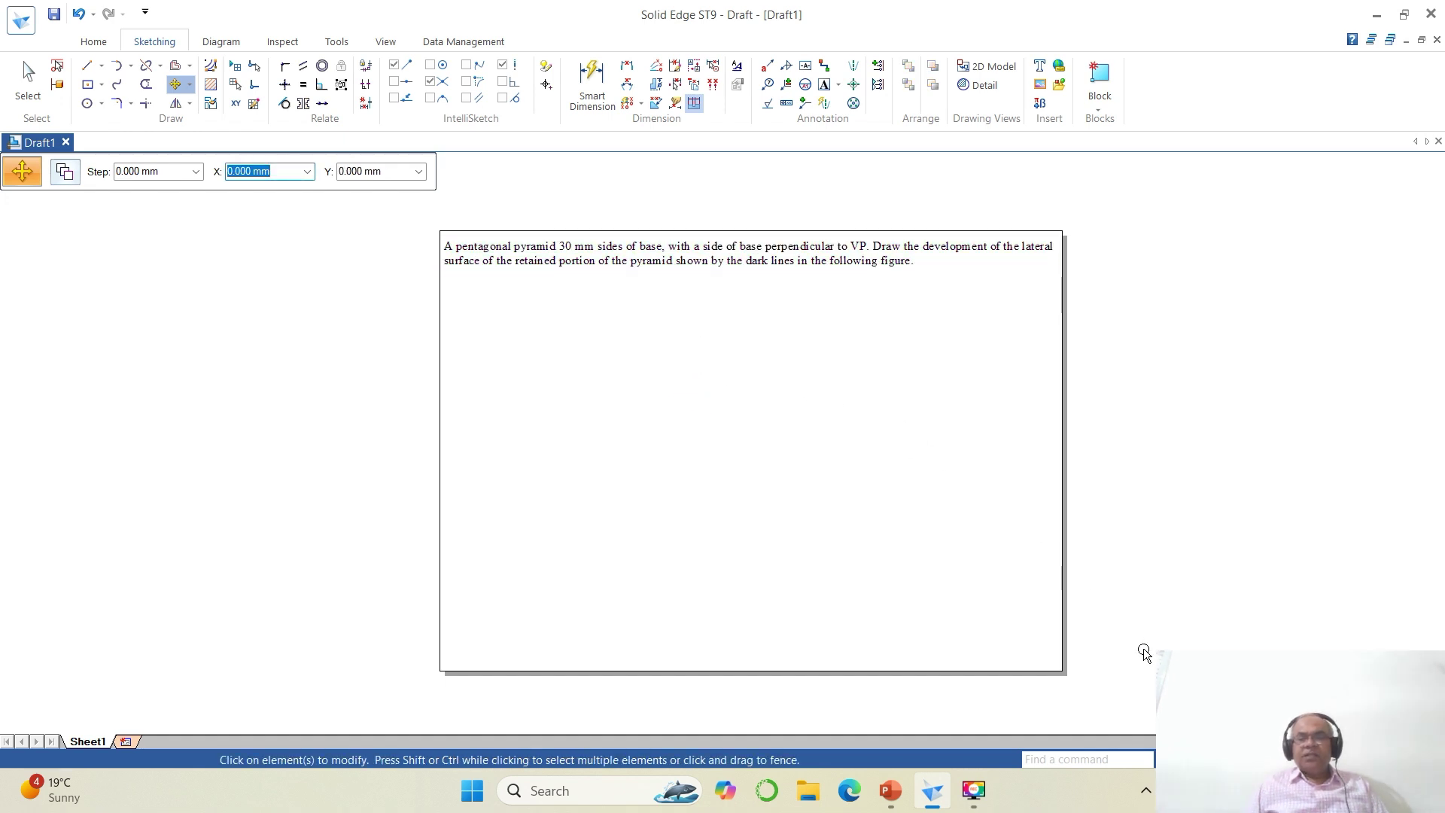
Draw the pentagon's lower side as a 30 mm line at 0° in the sheet's lower-left area, with a line width of 0.05 mm.
click(1235, 760)
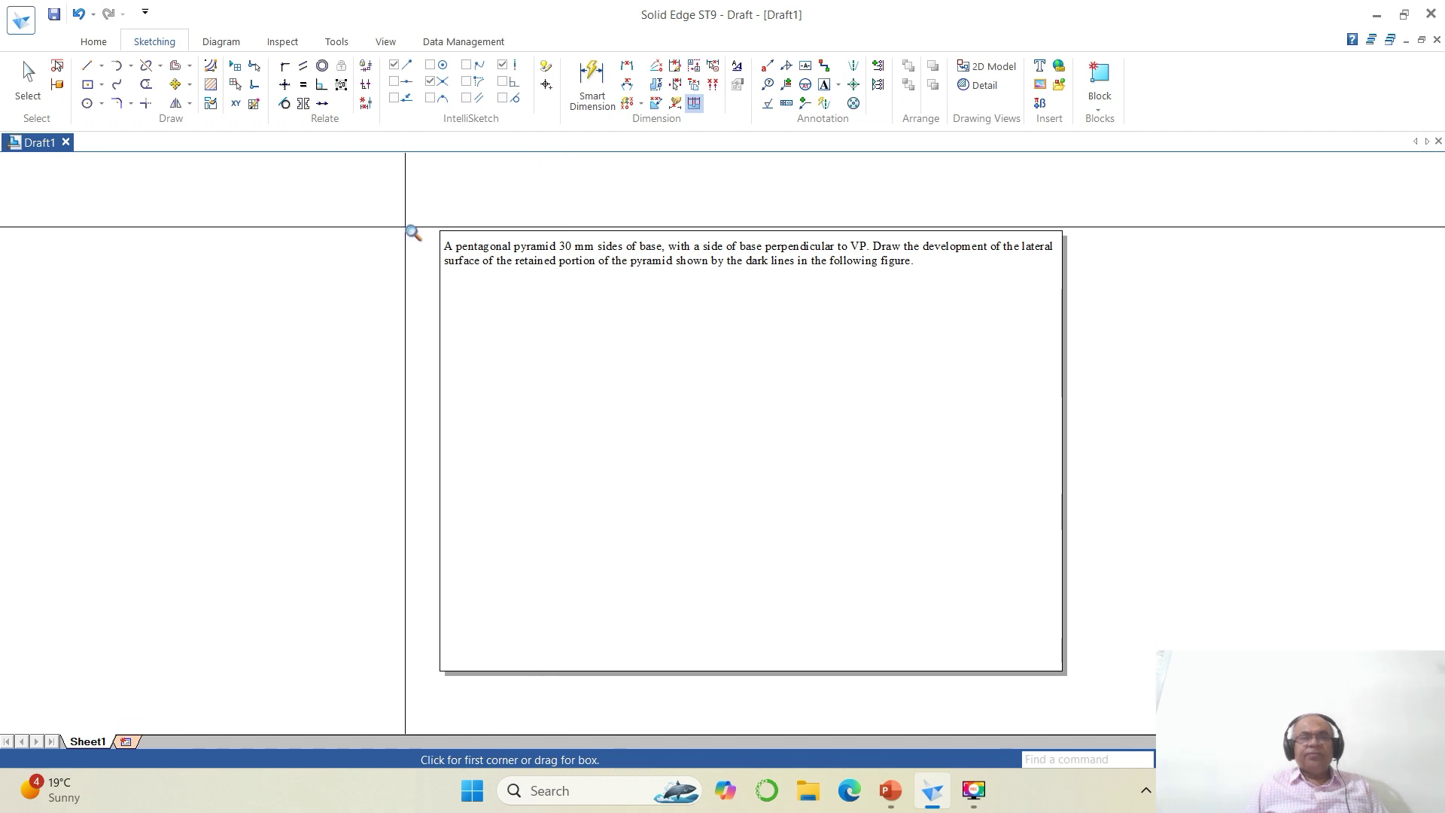
click(381, 220)
click(1091, 619)
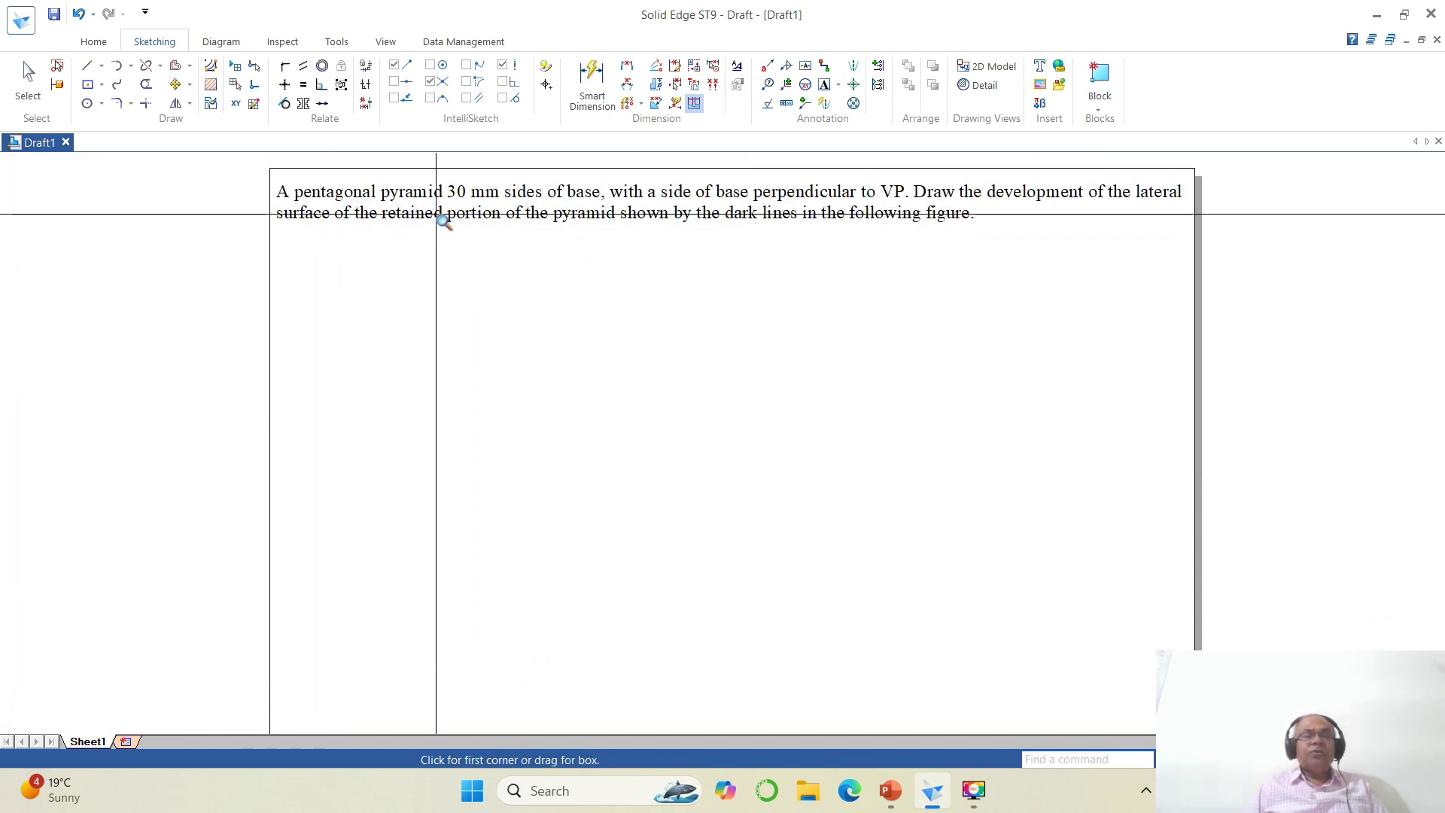
click(88, 66)
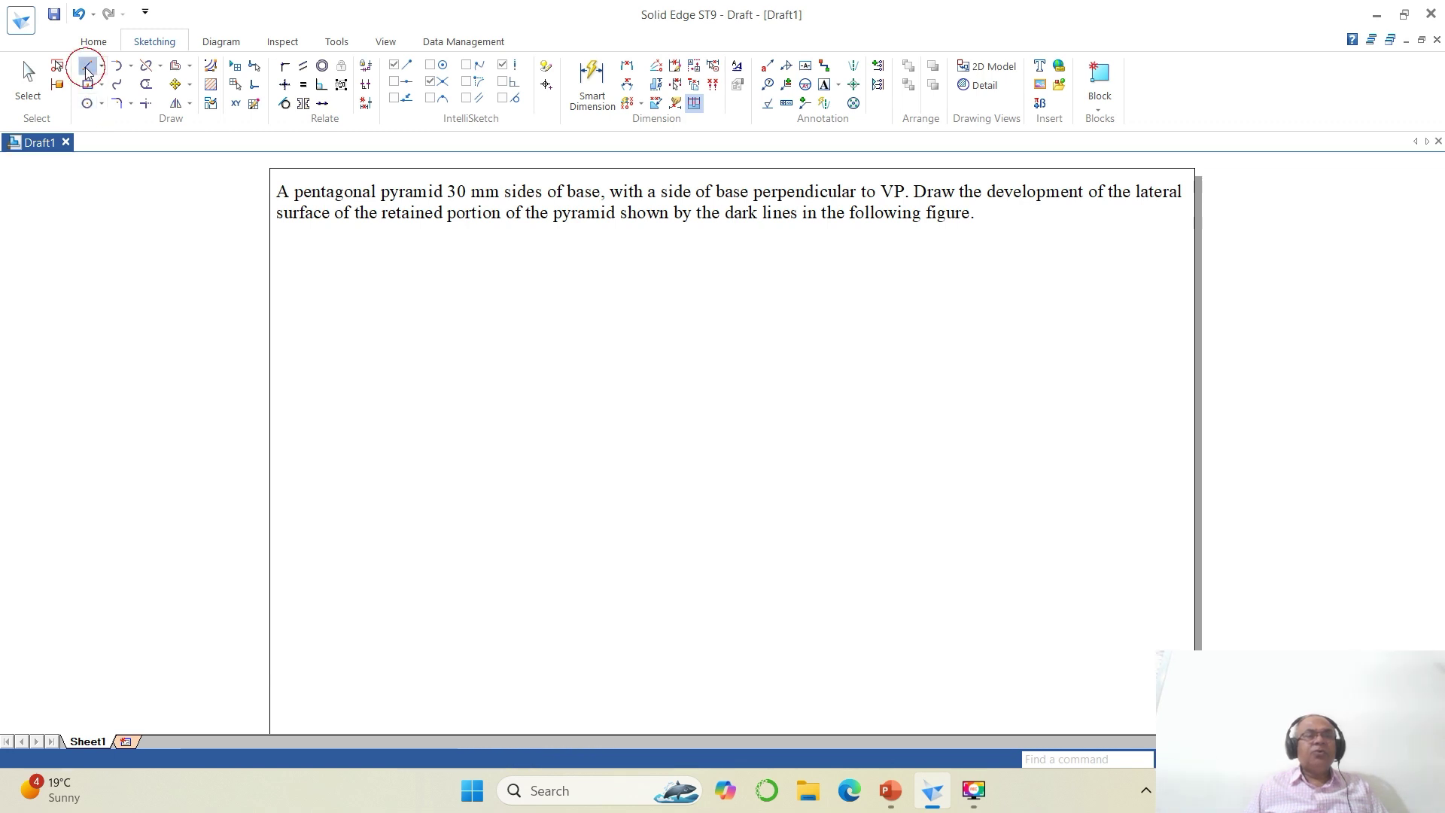
click(235, 172)
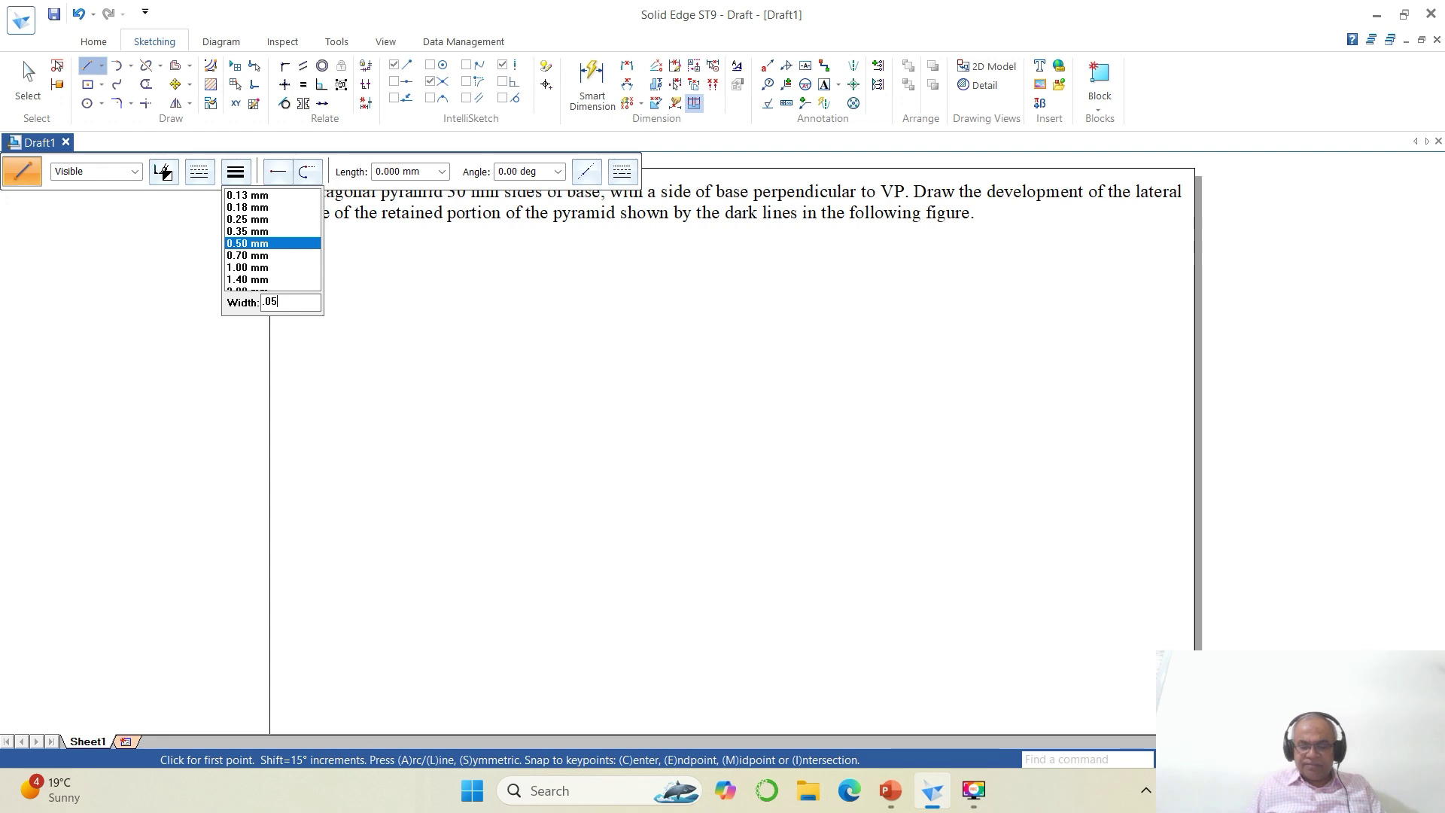
click(282, 269)
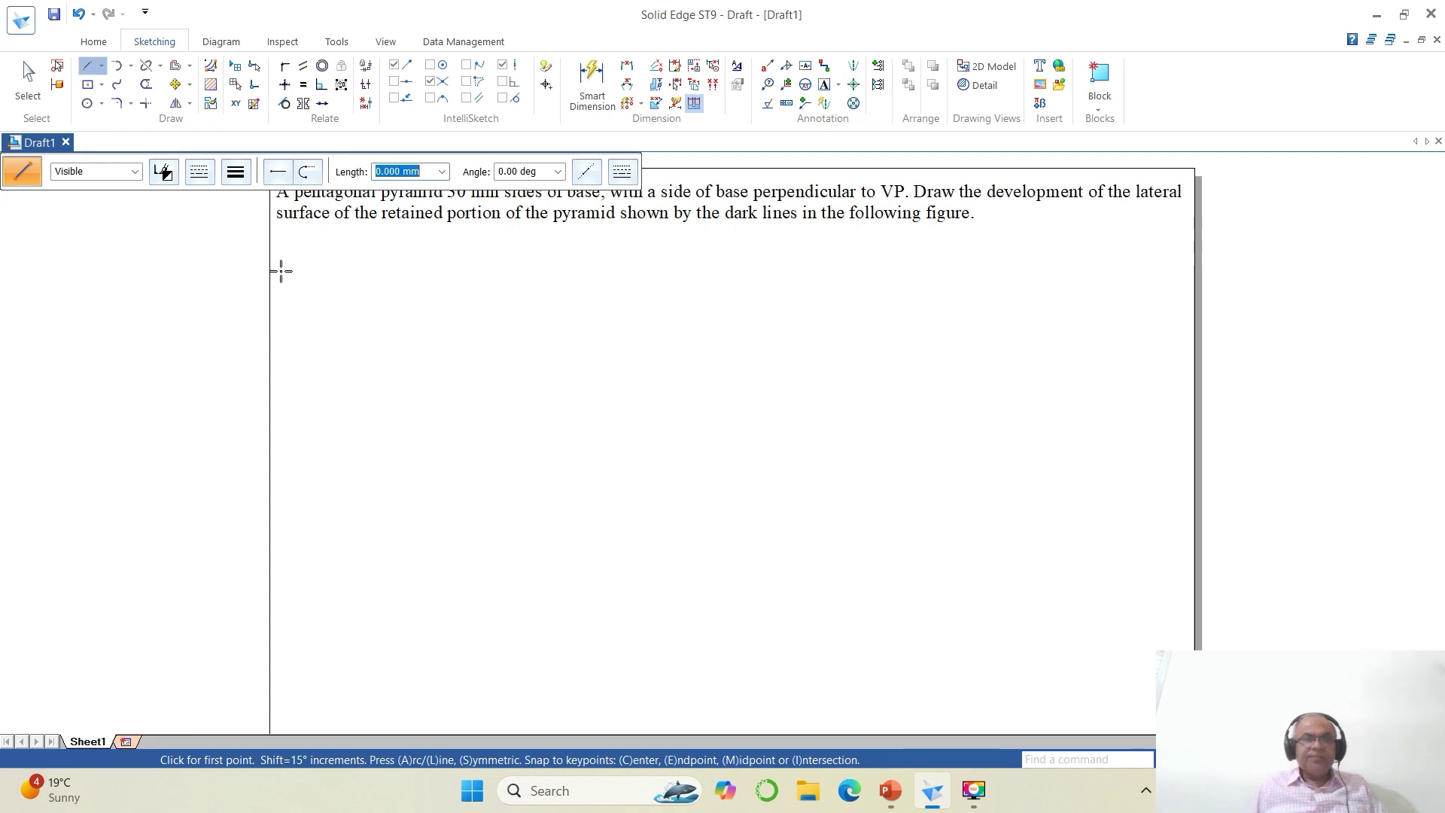
click(393, 633)
text(3)
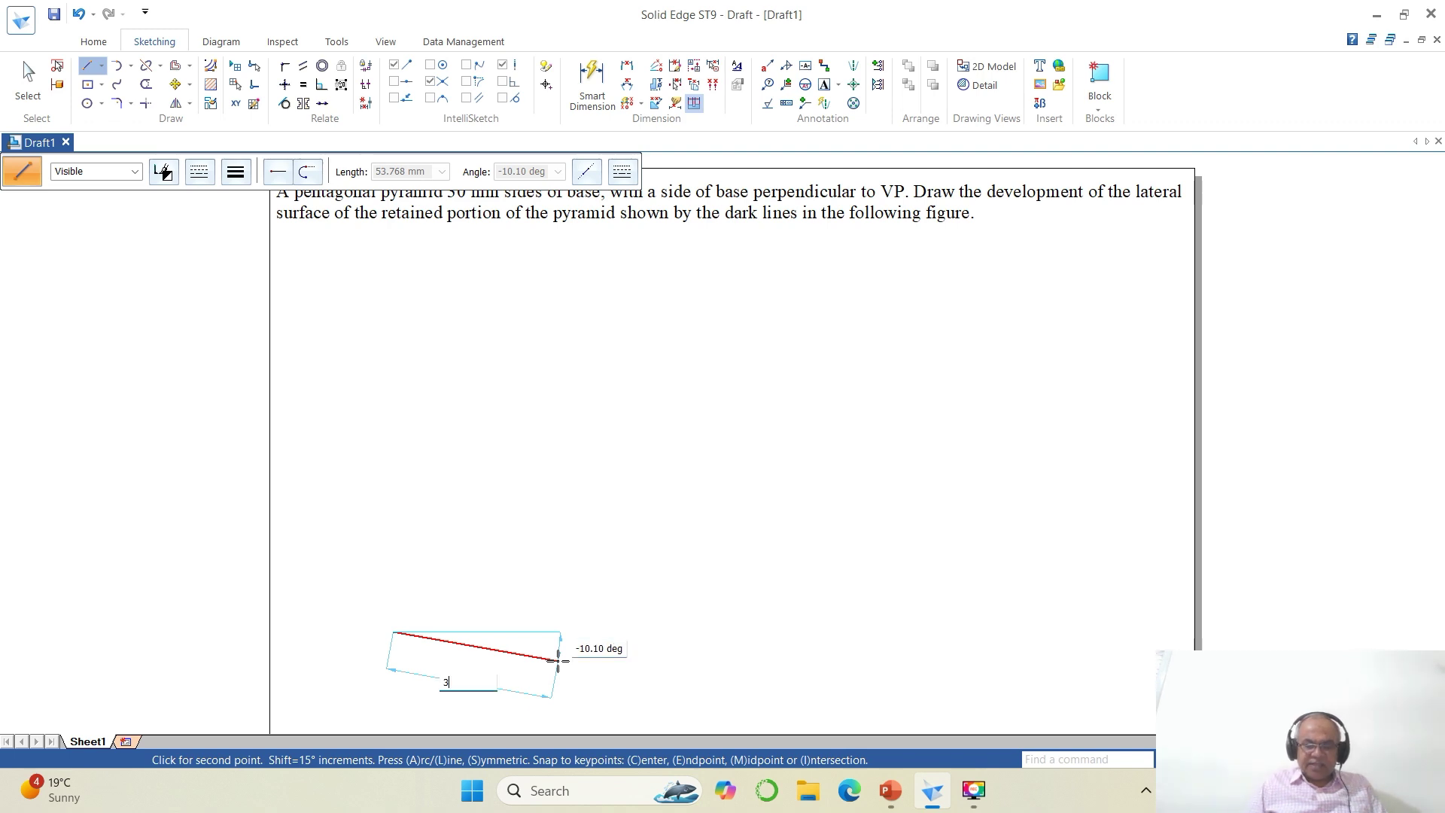
text(0)
key(Tab)
text(0)
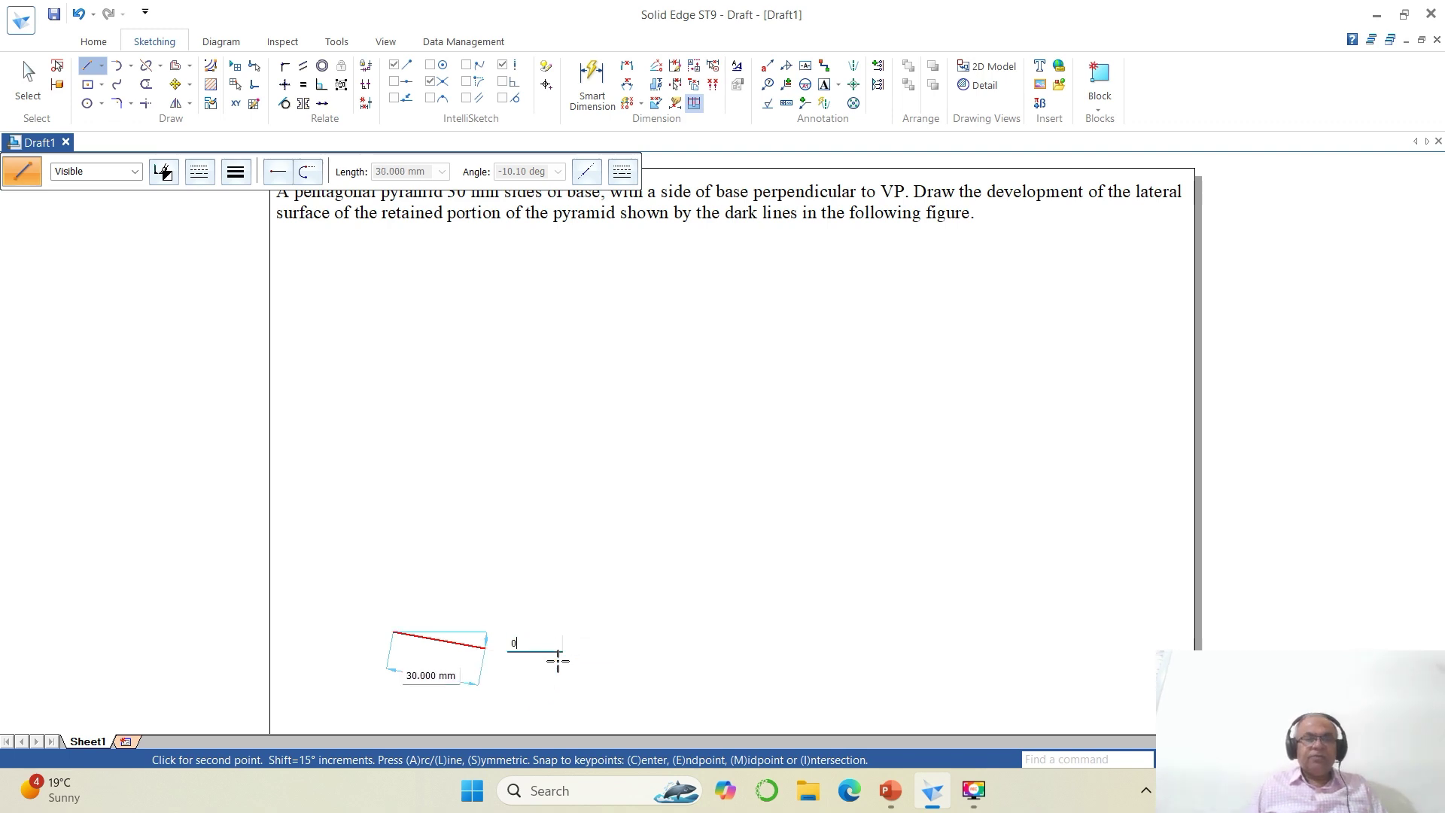
key(Return)
Add the pentagon's second side, 30 mm at 72°, and its third side, 30 mm sloping up-left to the top vertex.
text(30)
key(Tab)
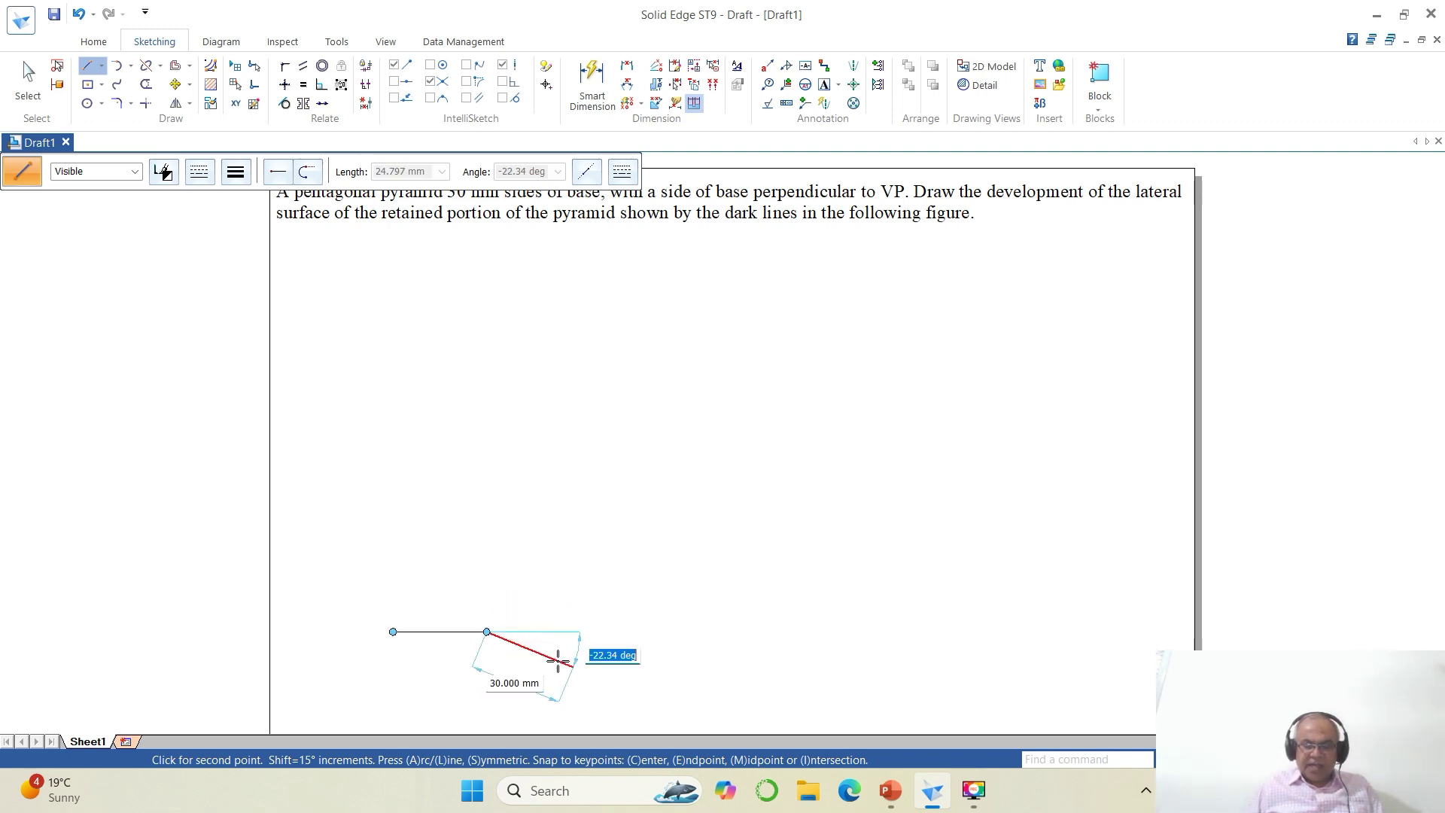
text(72)
key(Return)
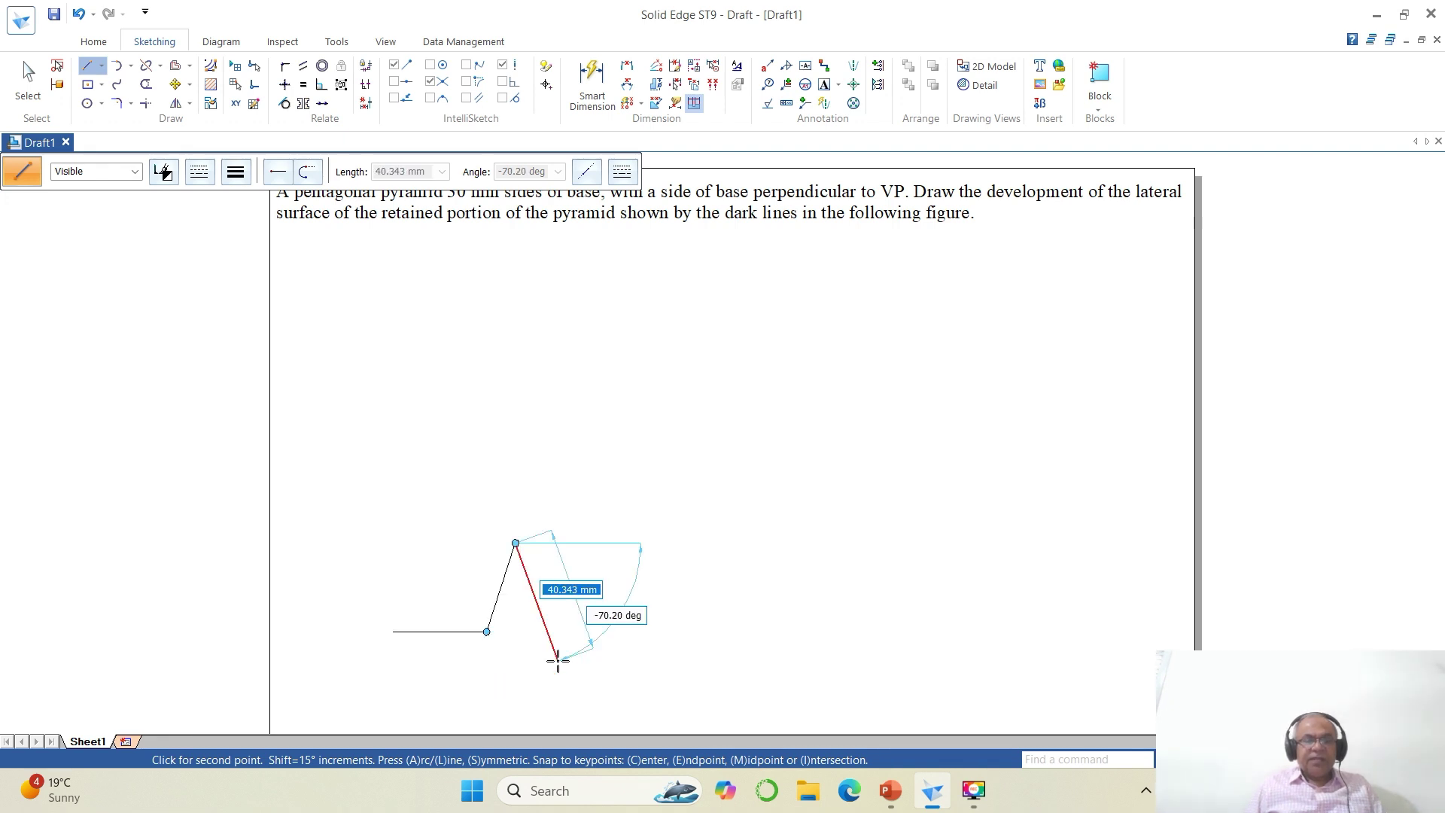
text(30)
key(Tab)
text(1)
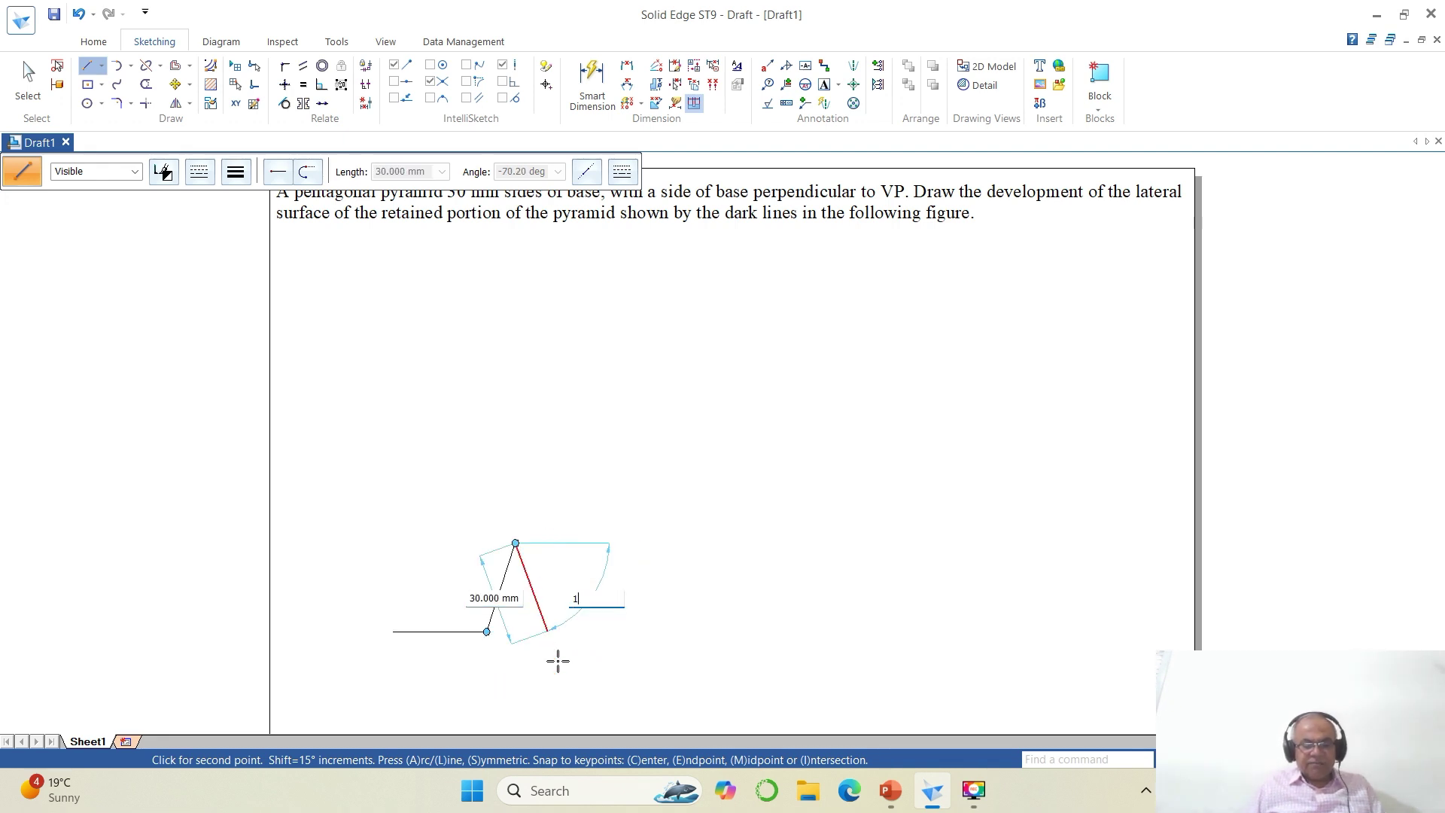
key(Return)
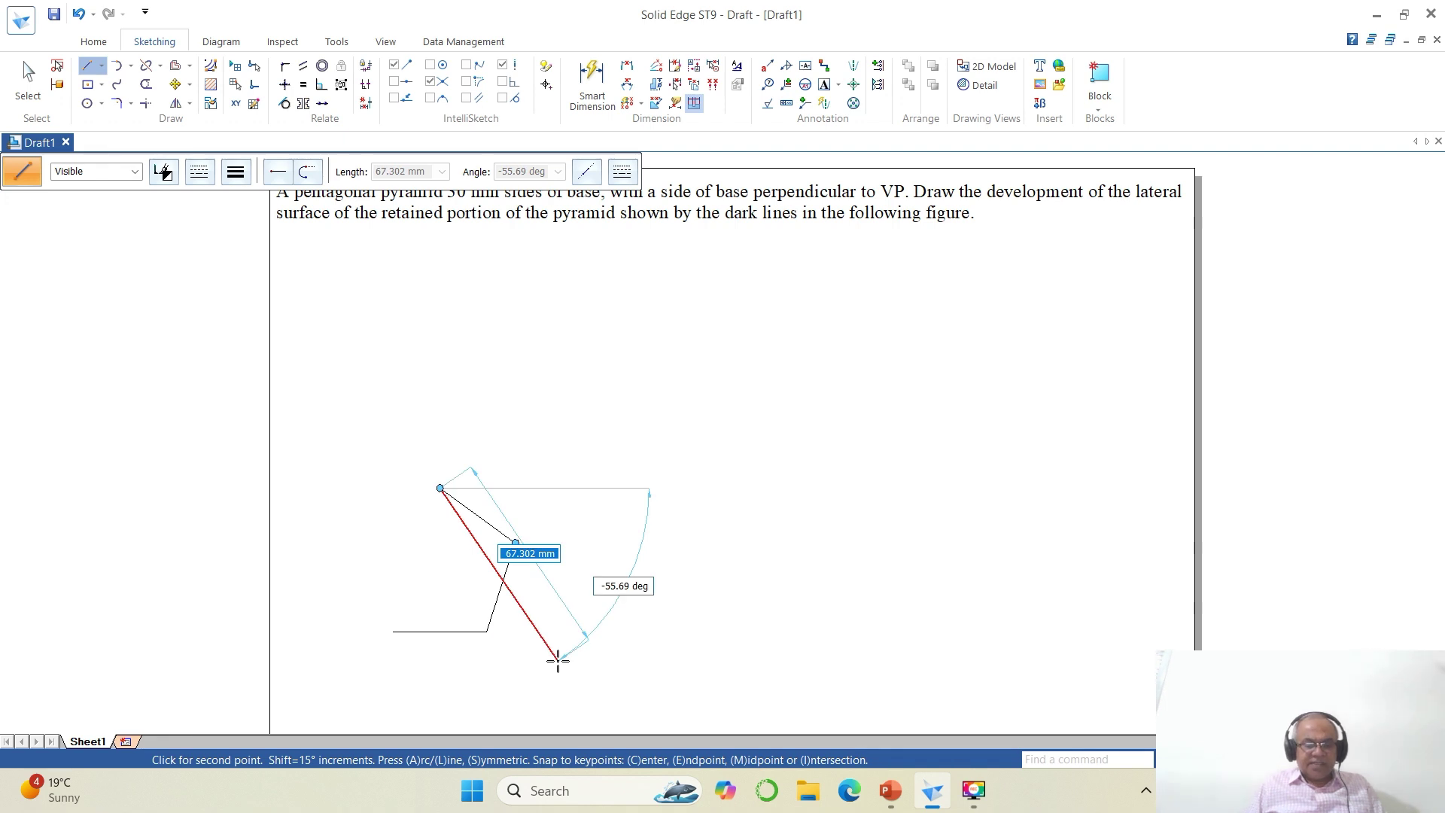
Close the pentagon with its last two sides, 30 mm at 216° and 30 mm at 288°.
text(3)
key(Tab)
text(1)
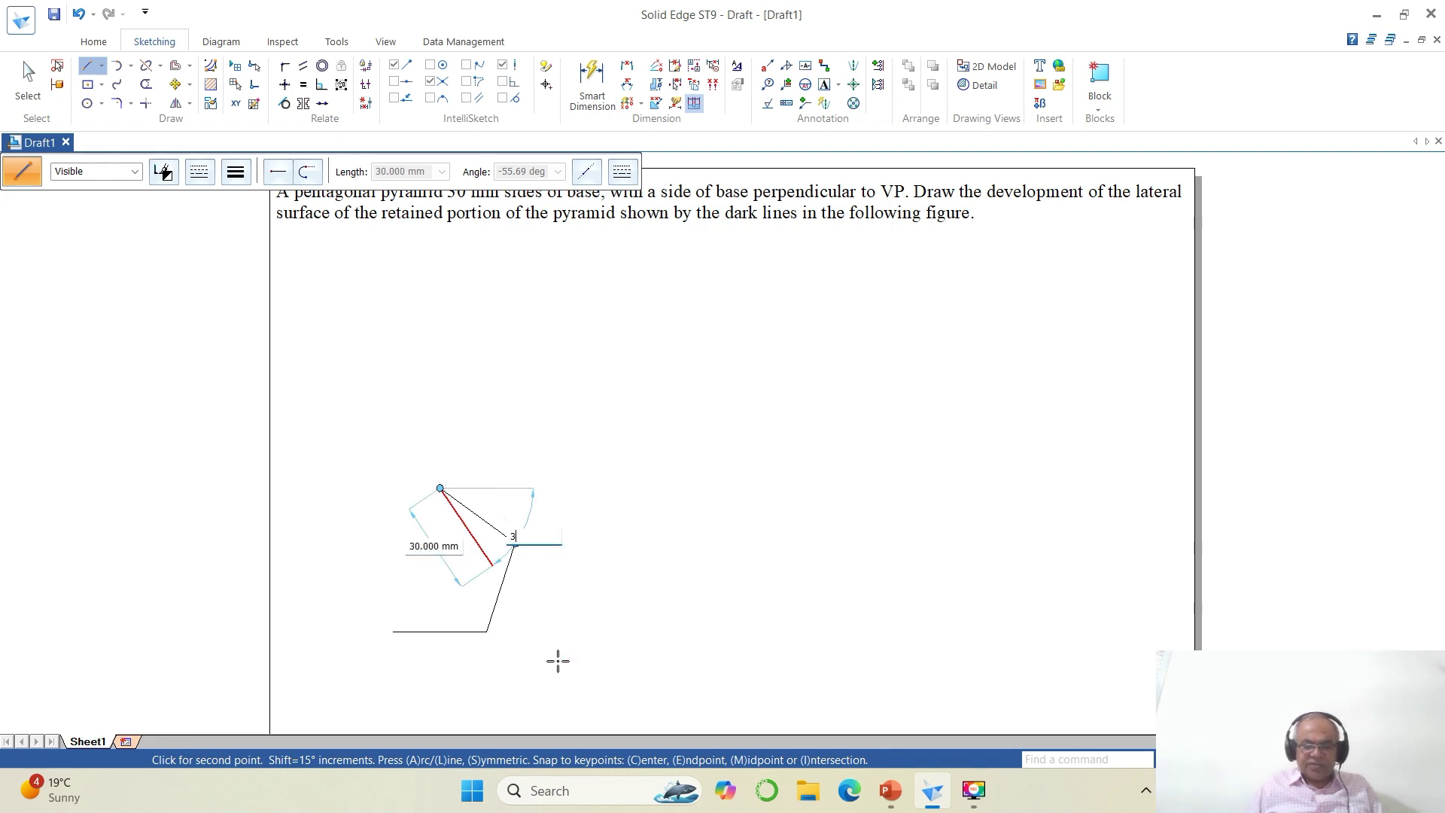
key(BackSpace)
text(216)
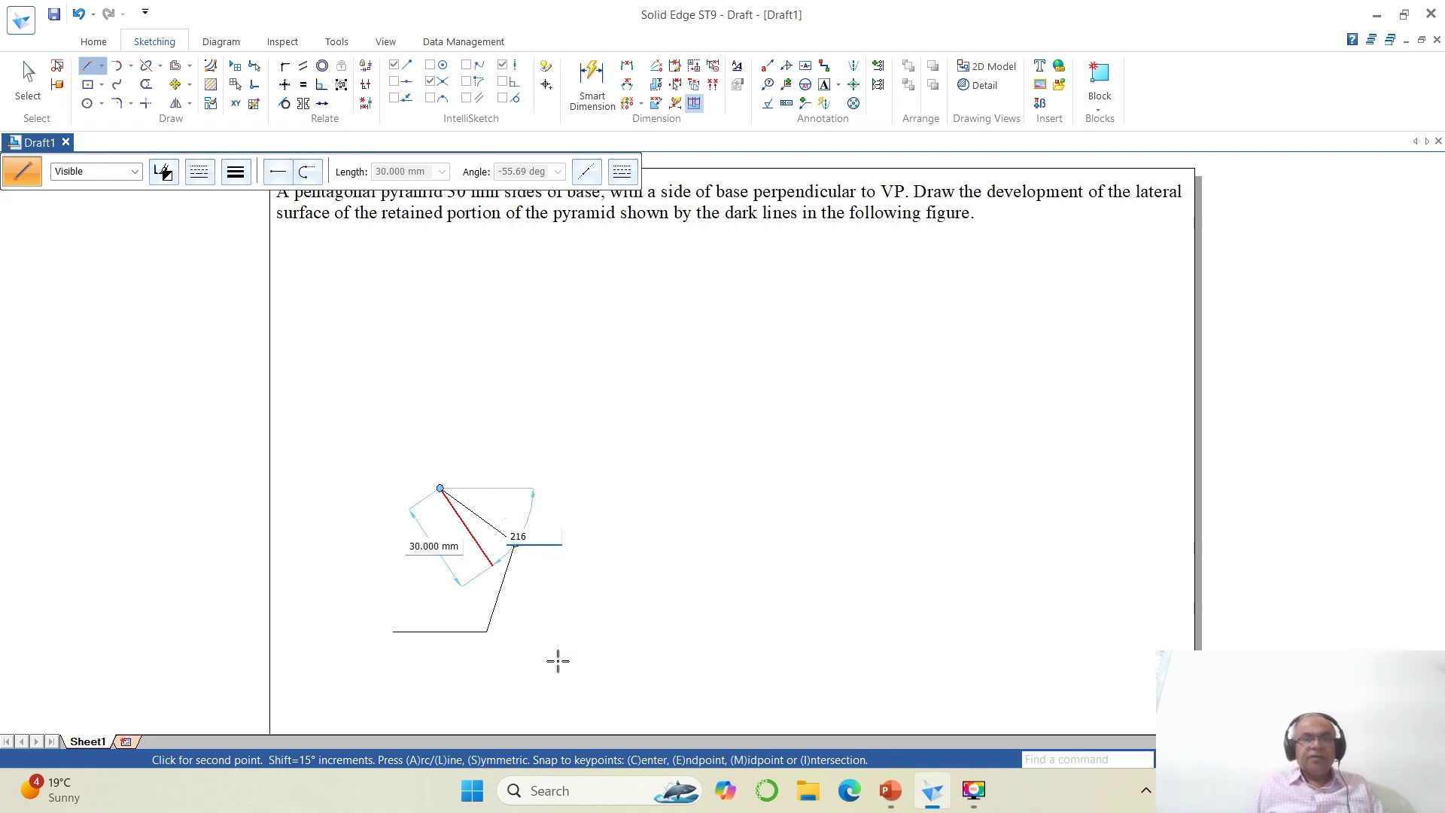
key(Return)
text(3)
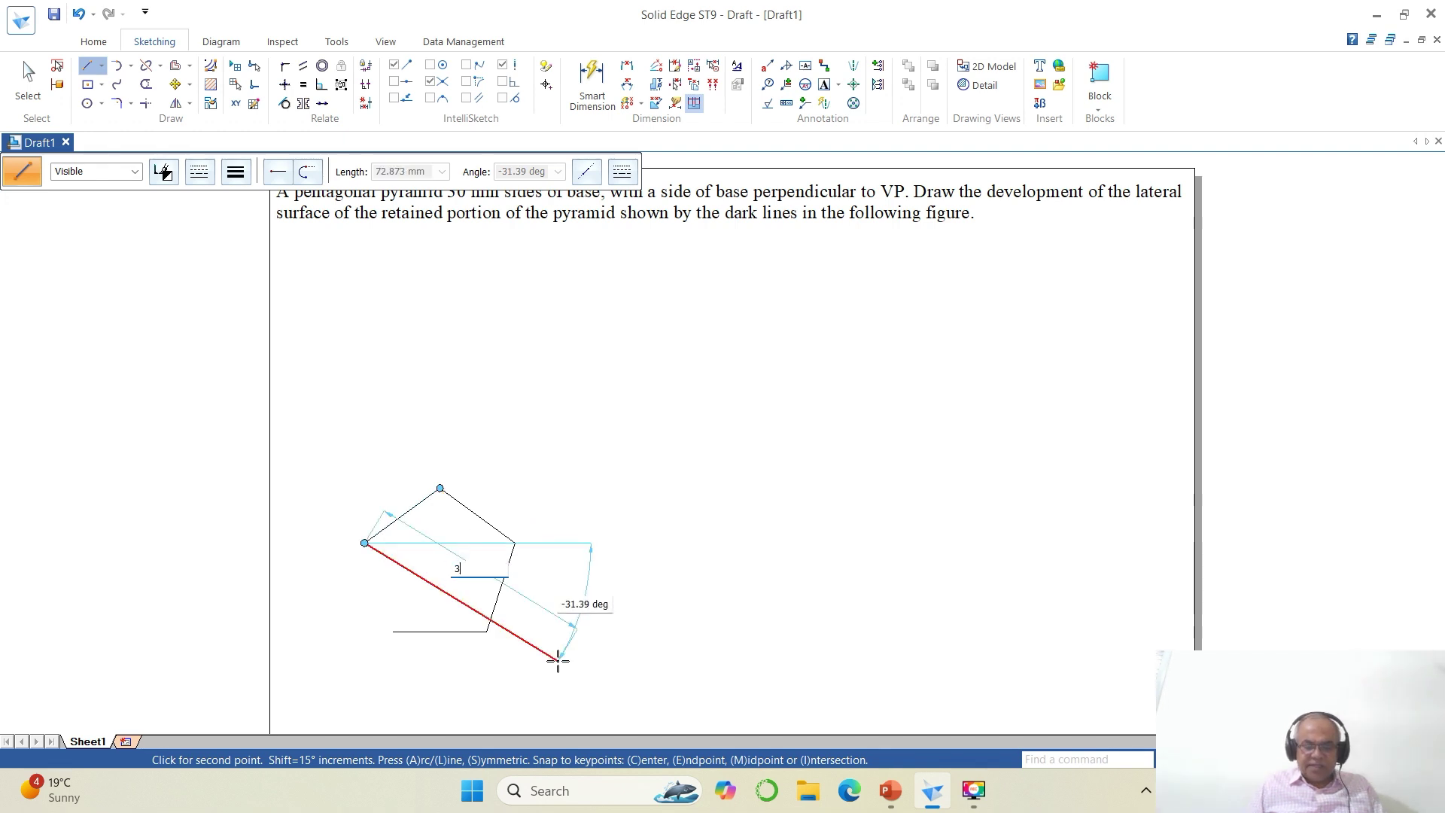
text(0)
key(Tab)
text(2)
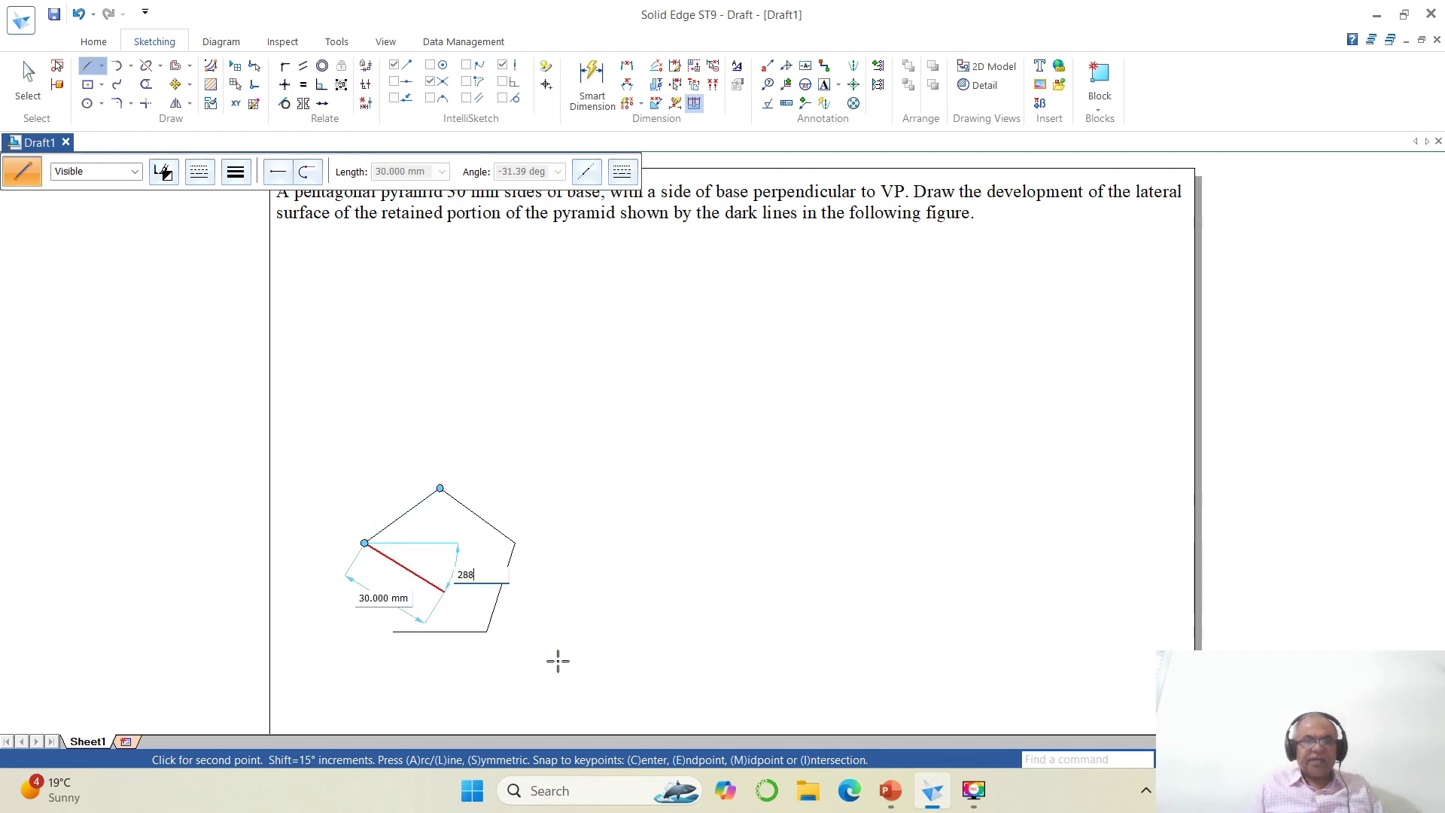
text(88)
key(Return)
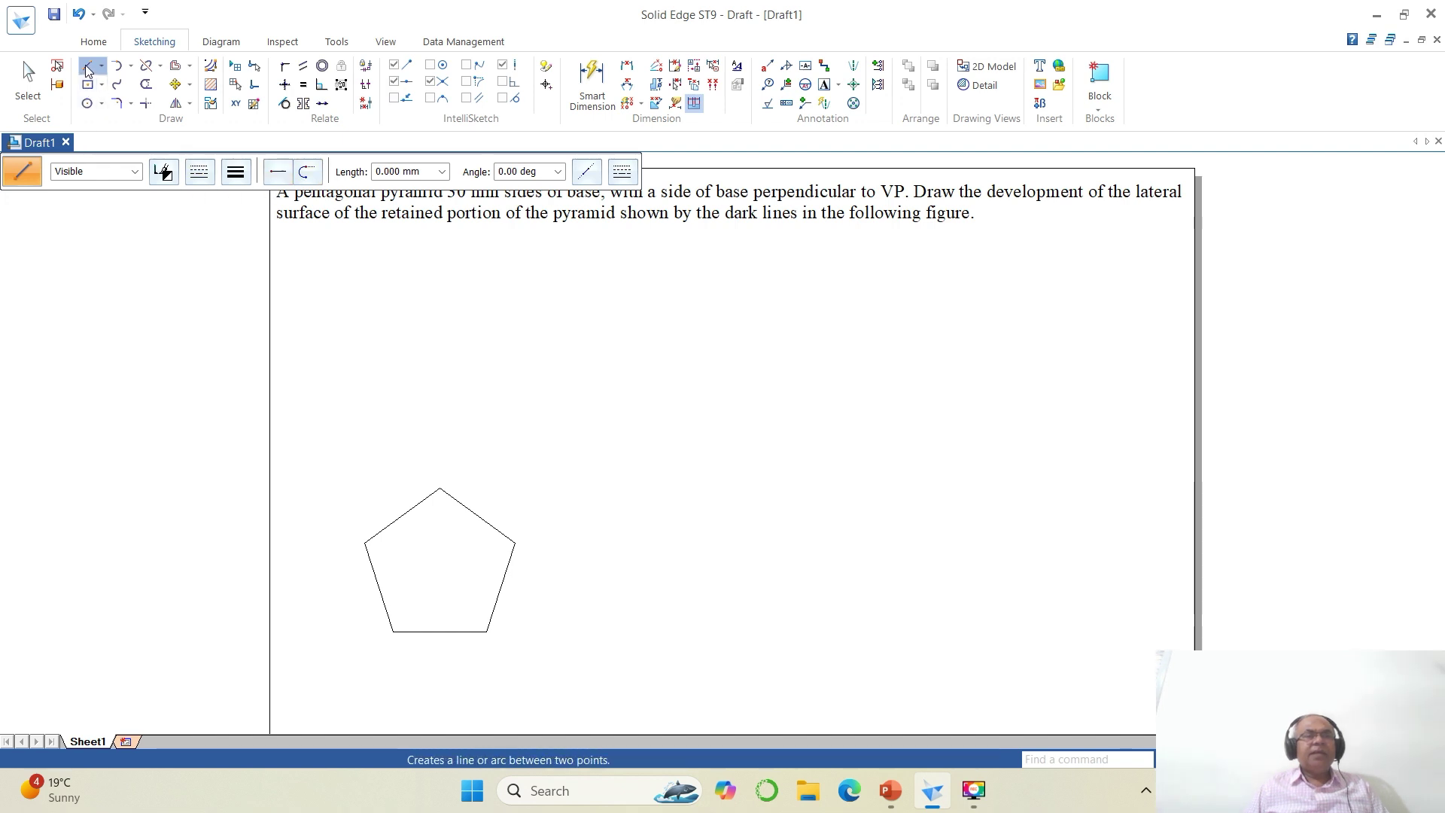
Draw a line from each lower vertex of the pentagon to the midpoint of the opposite upper side, crossing at the centre.
click(393, 631)
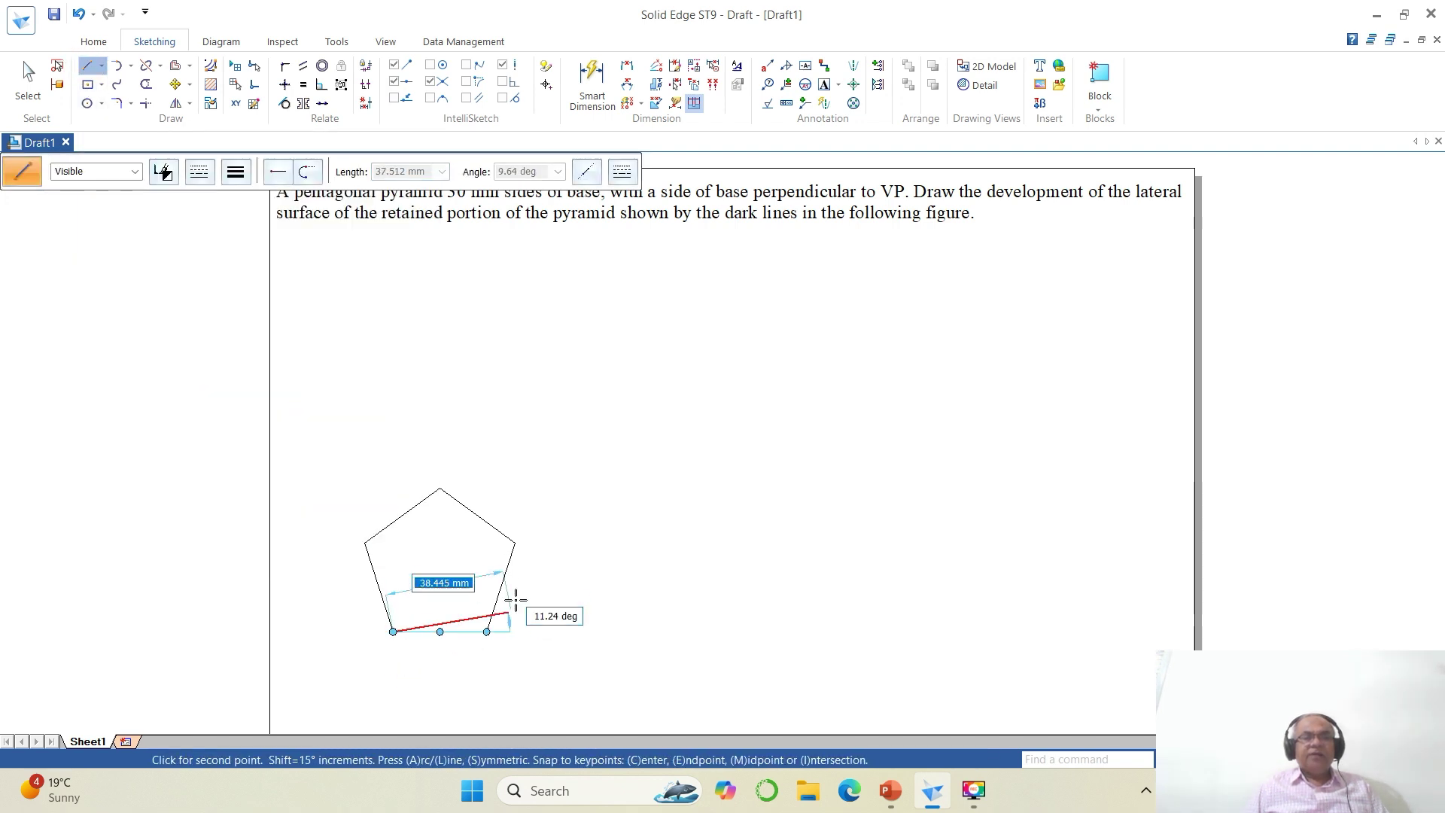
click(478, 516)
right_click(754, 684)
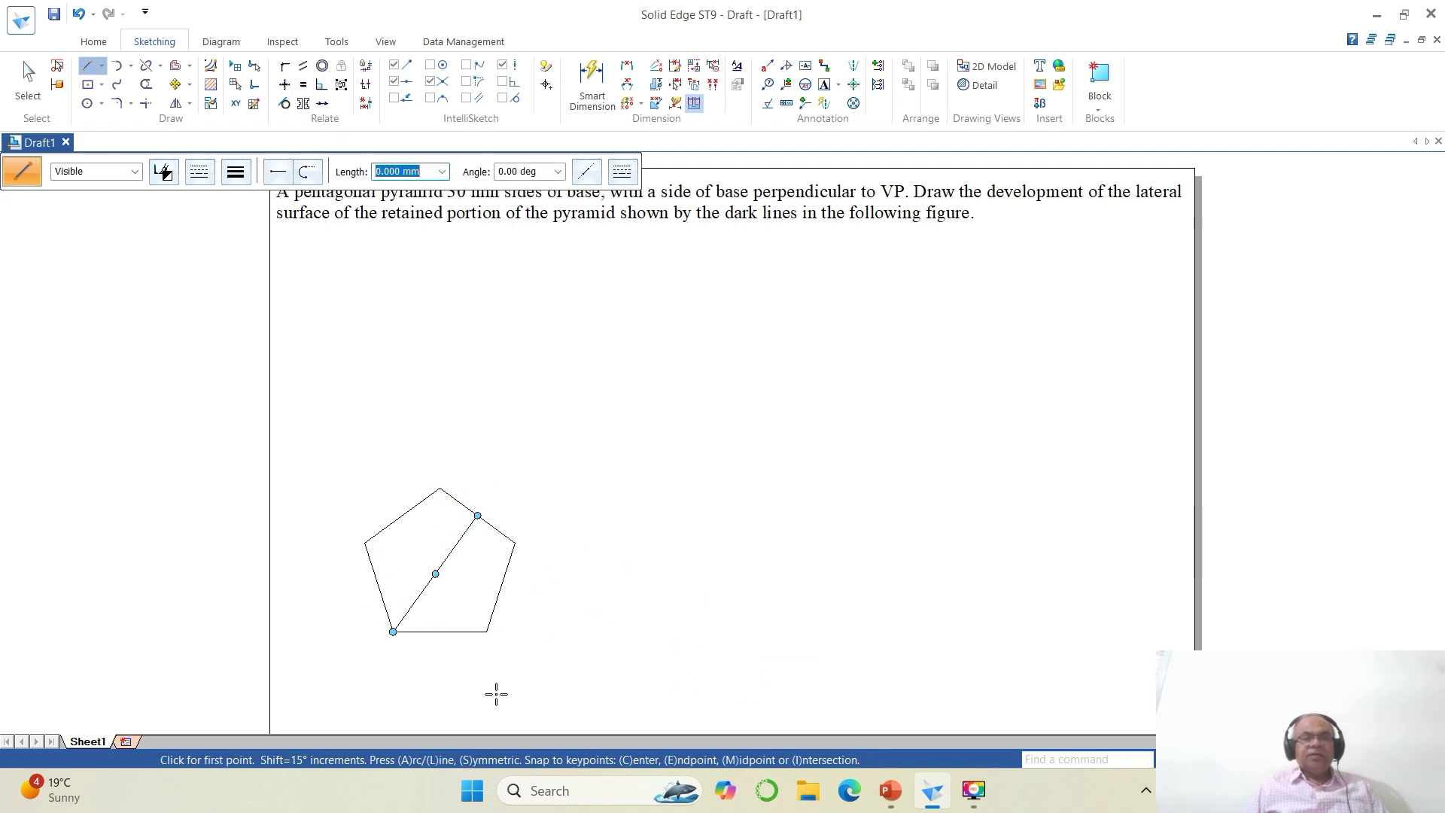
click(487, 632)
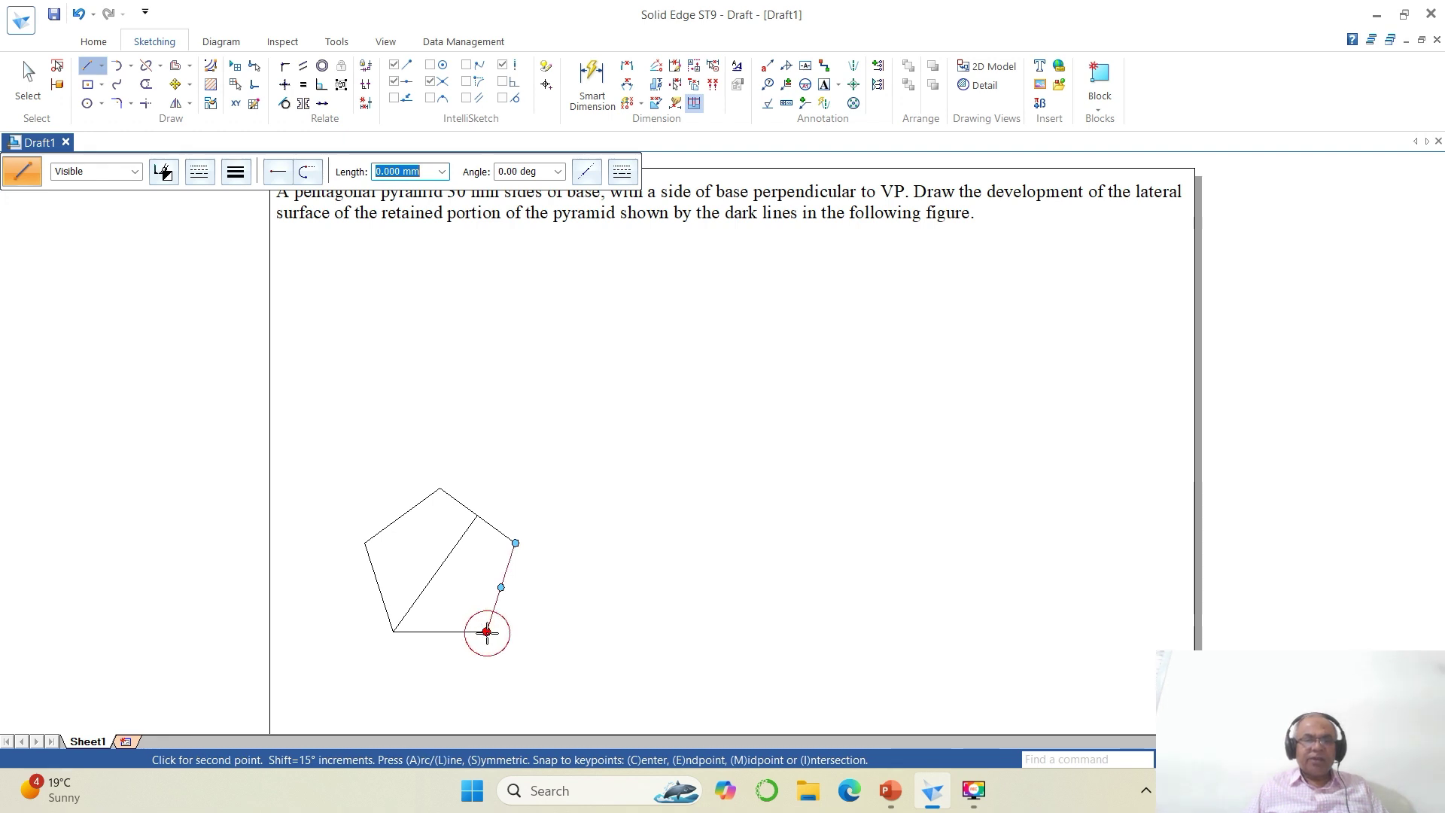
click(402, 516)
right_click(910, 653)
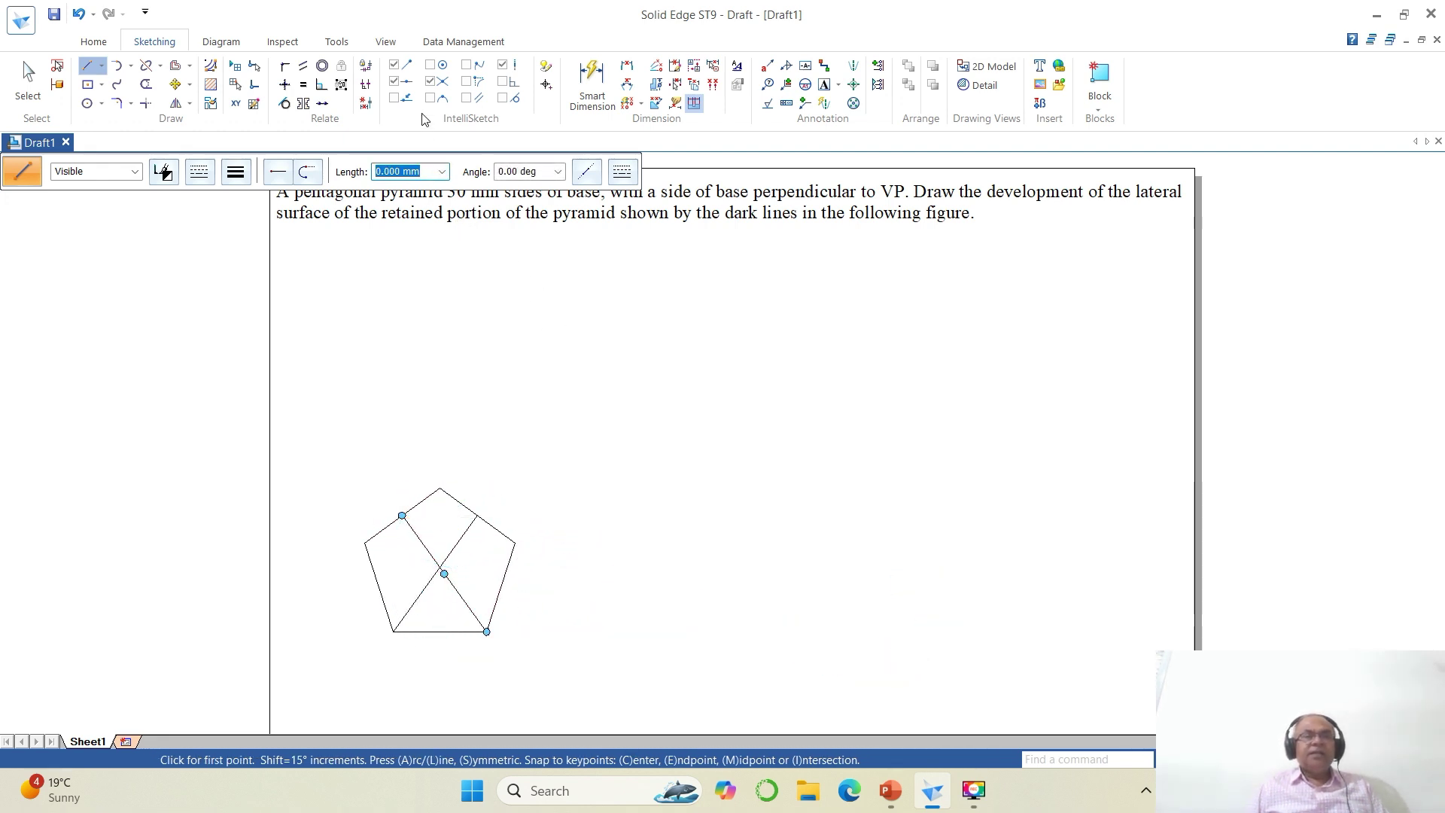
Trim the two crossing lines to a corner at the pentagon's centre, keeping the parts running to the lower vertices.
click(143, 111)
click(450, 592)
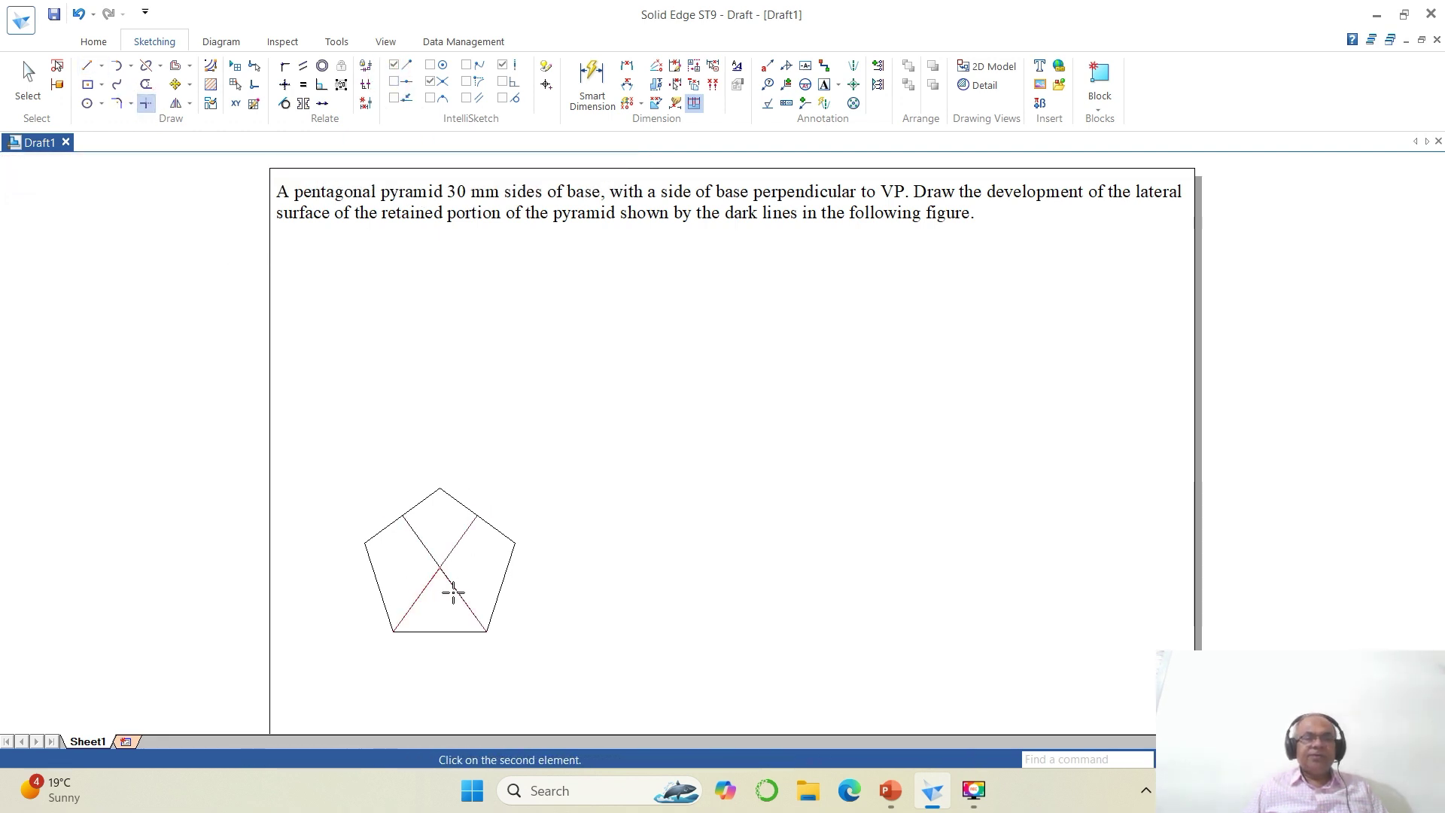
click(457, 594)
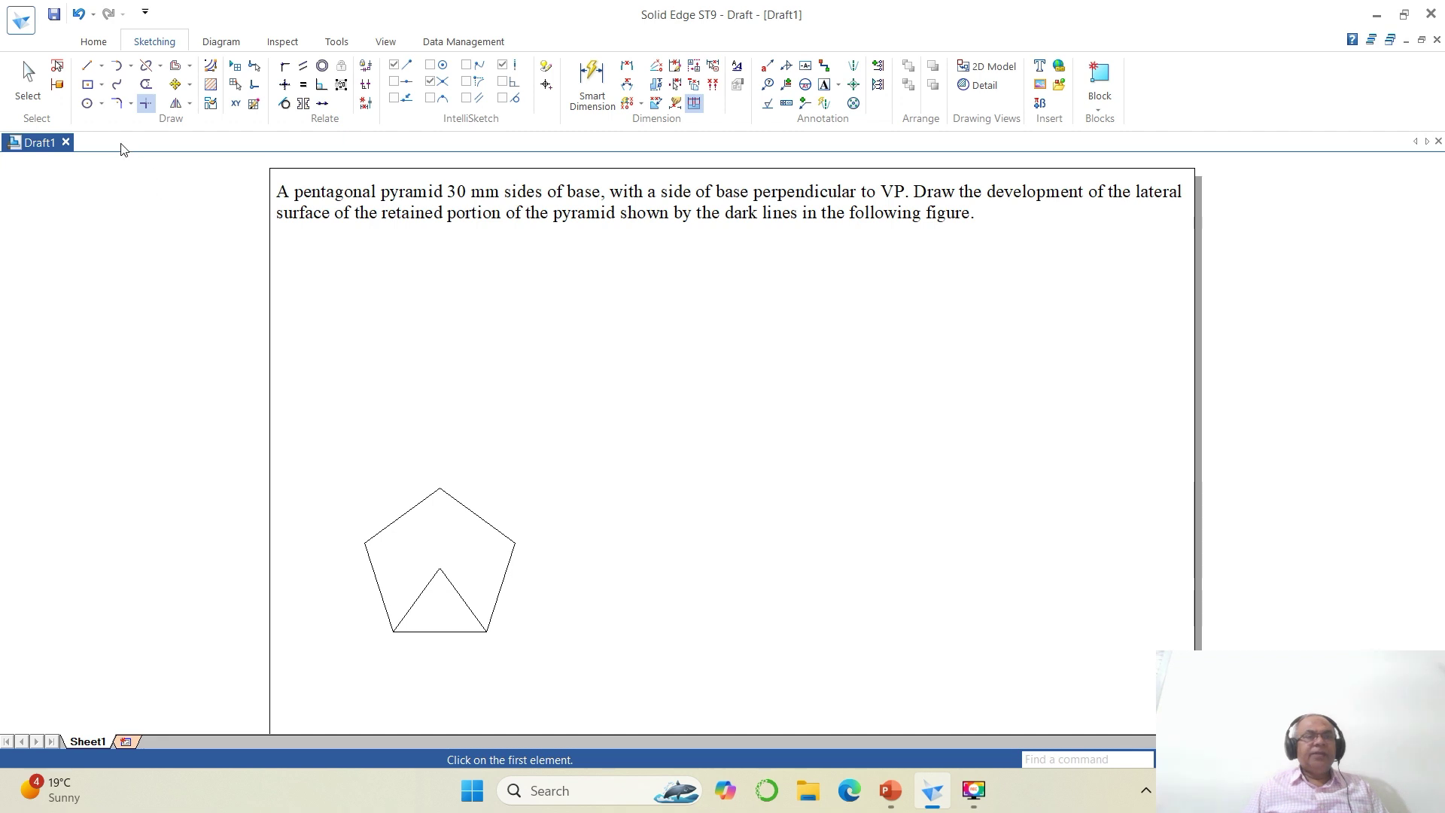
Connect the pentagon's left, top and right vertices to its centre with lines.
click(87, 66)
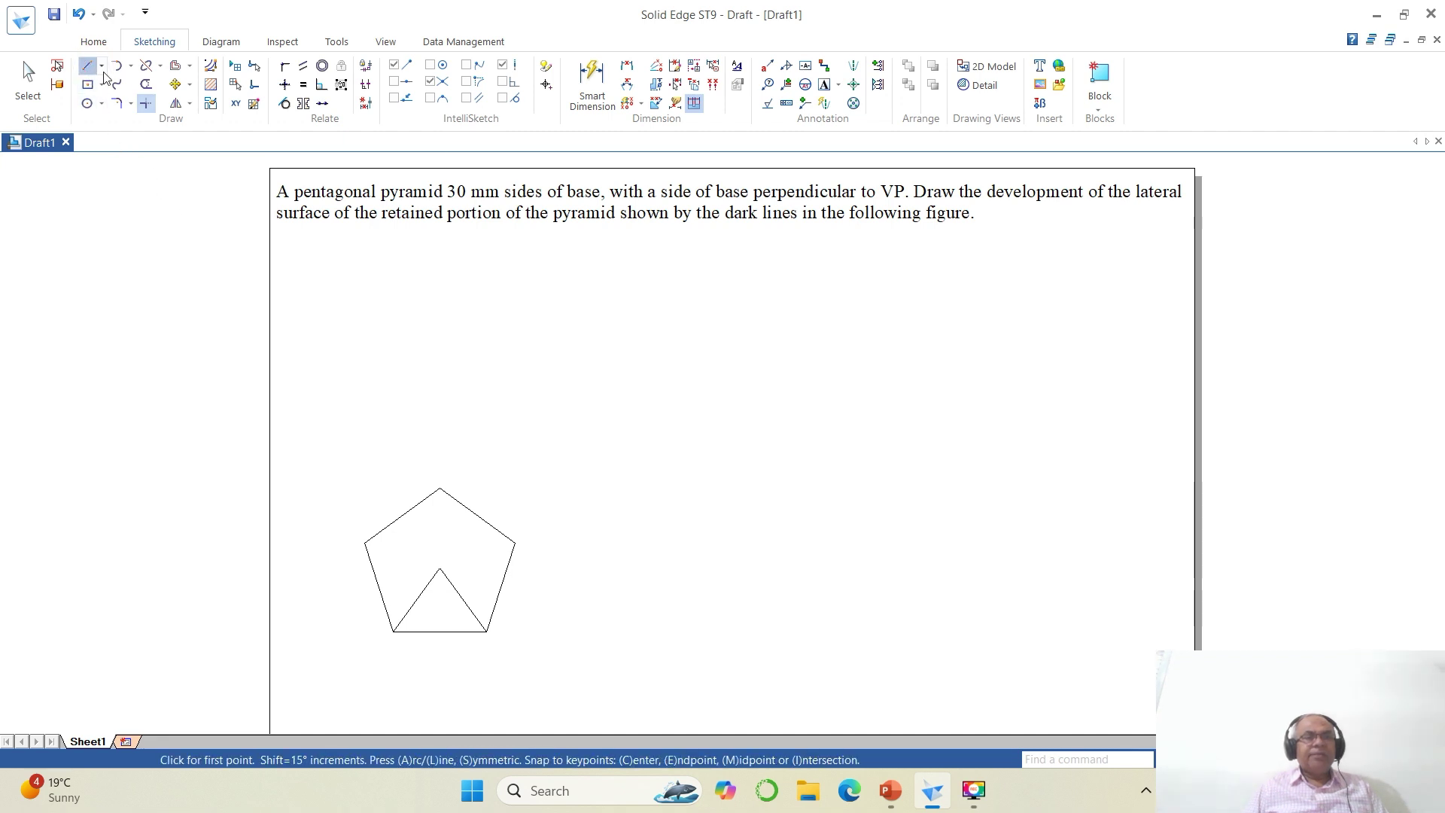
click(365, 542)
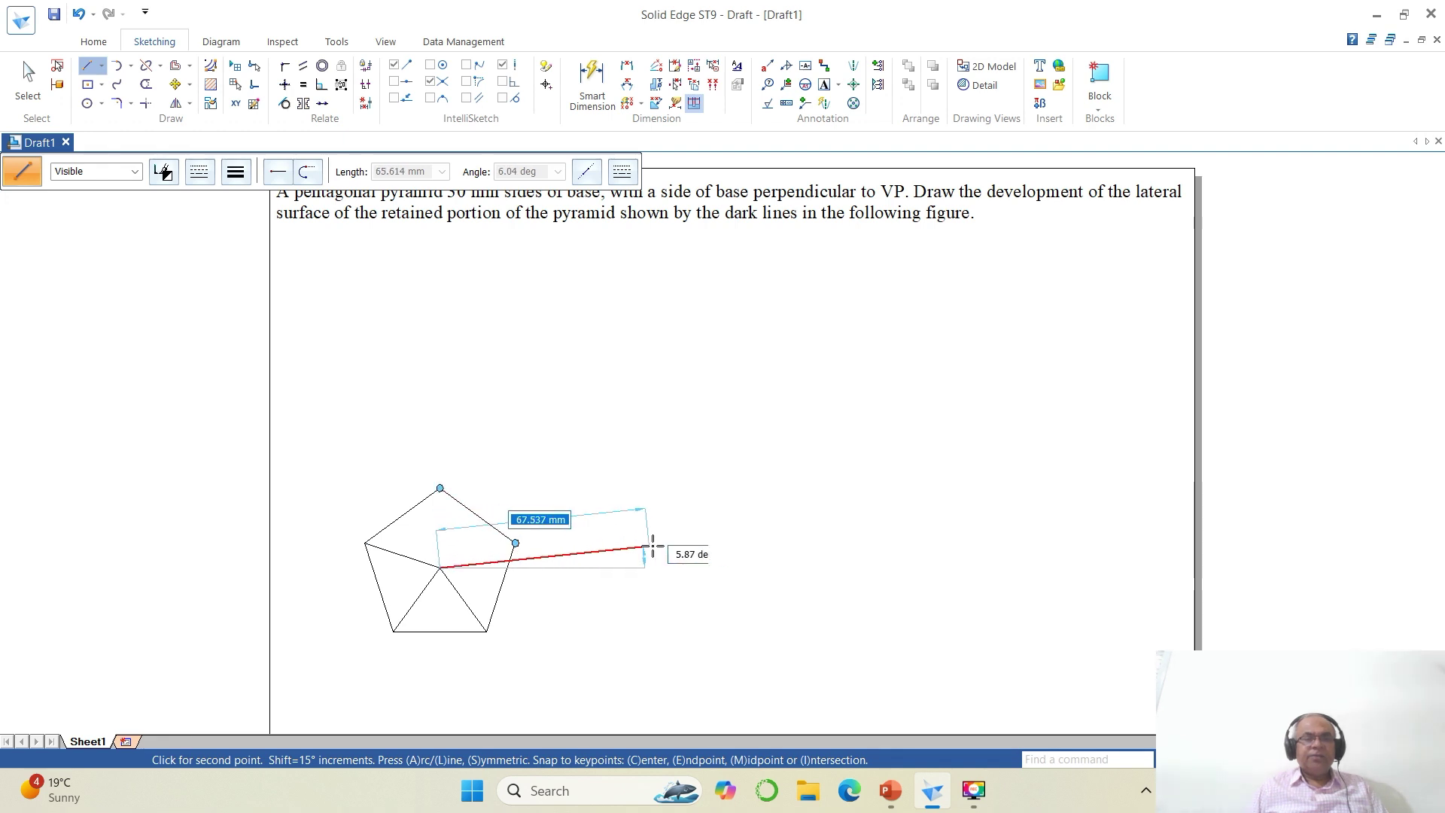
right_click(653, 546)
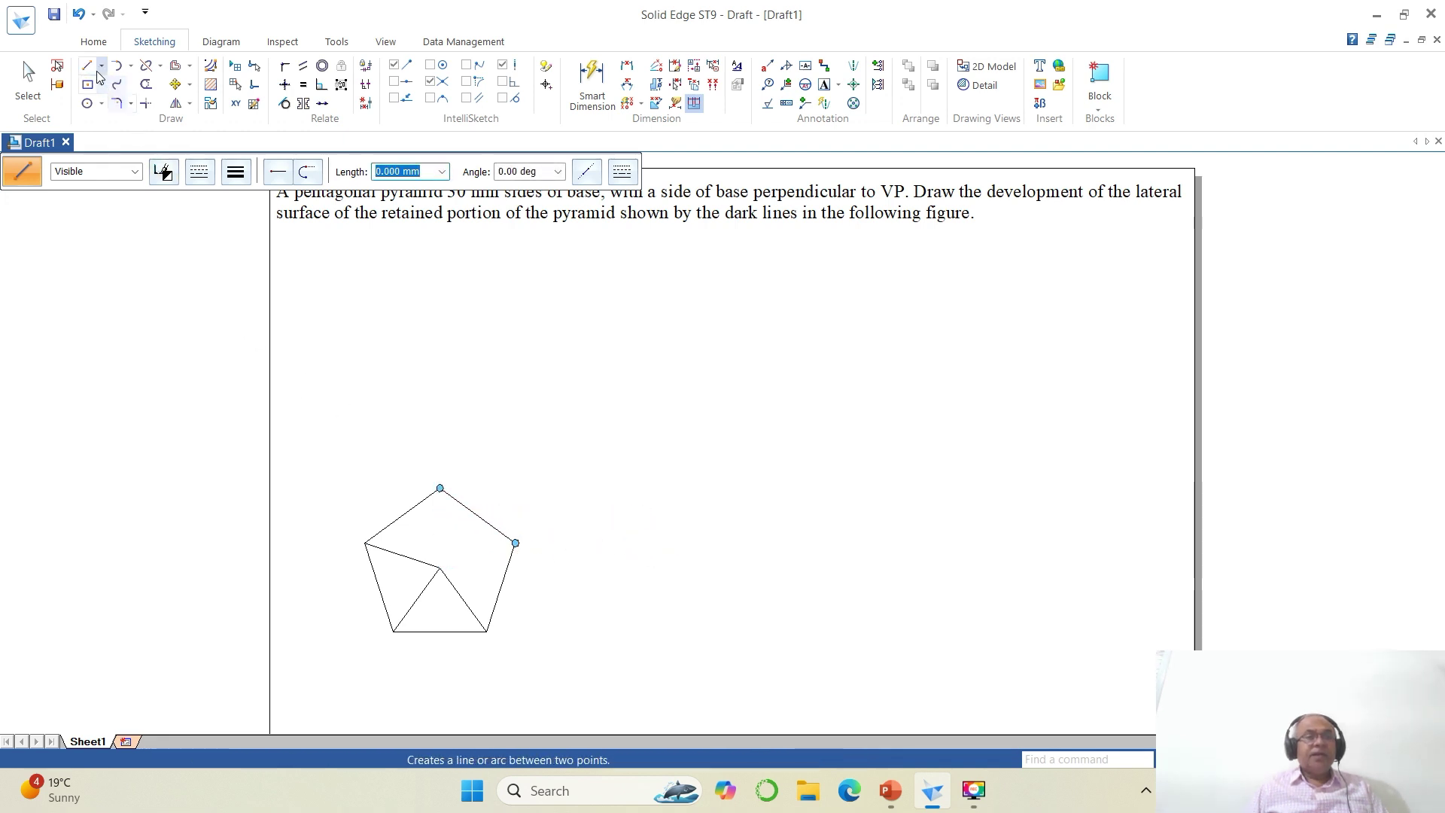
click(440, 488)
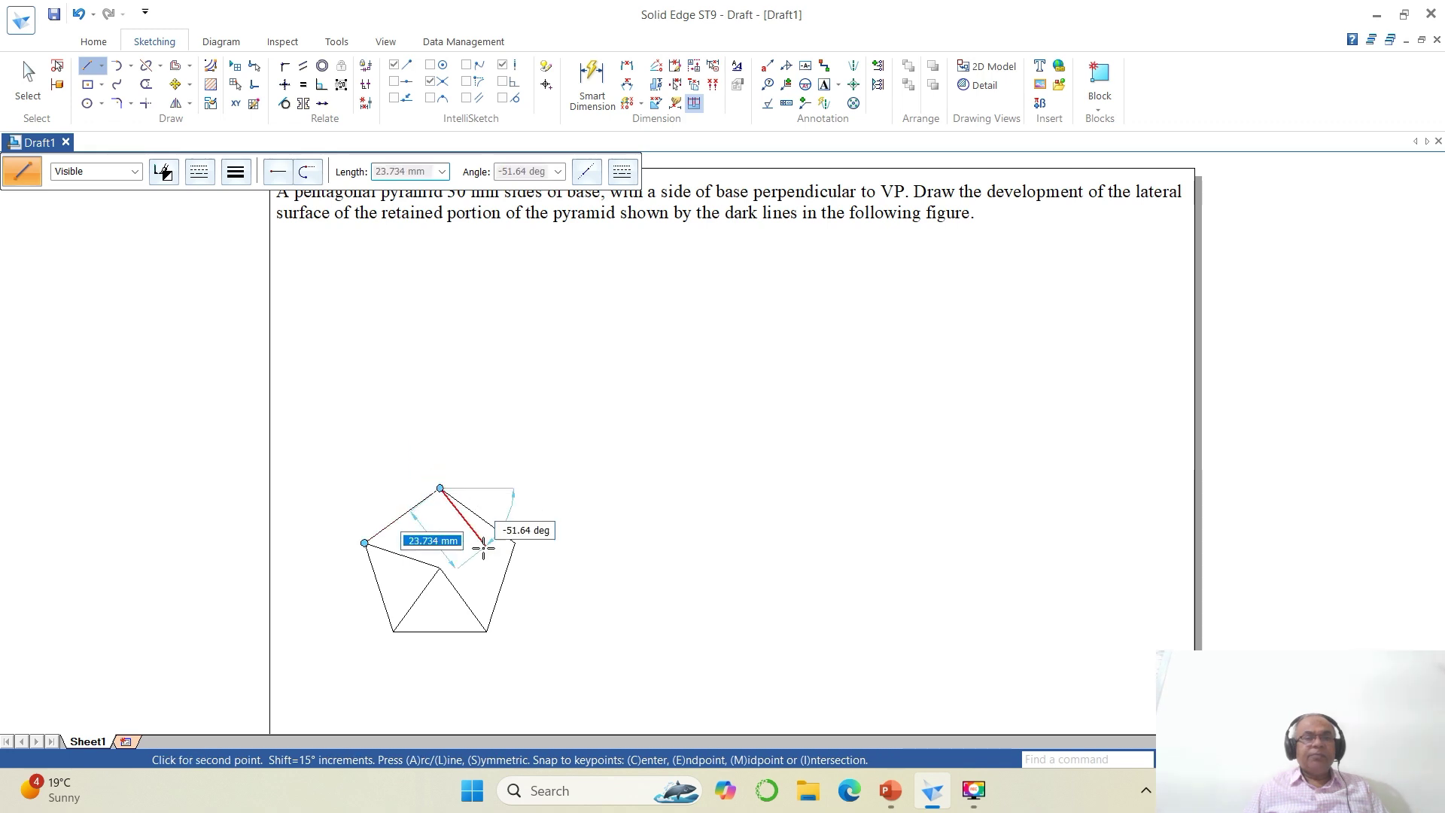
click(441, 568)
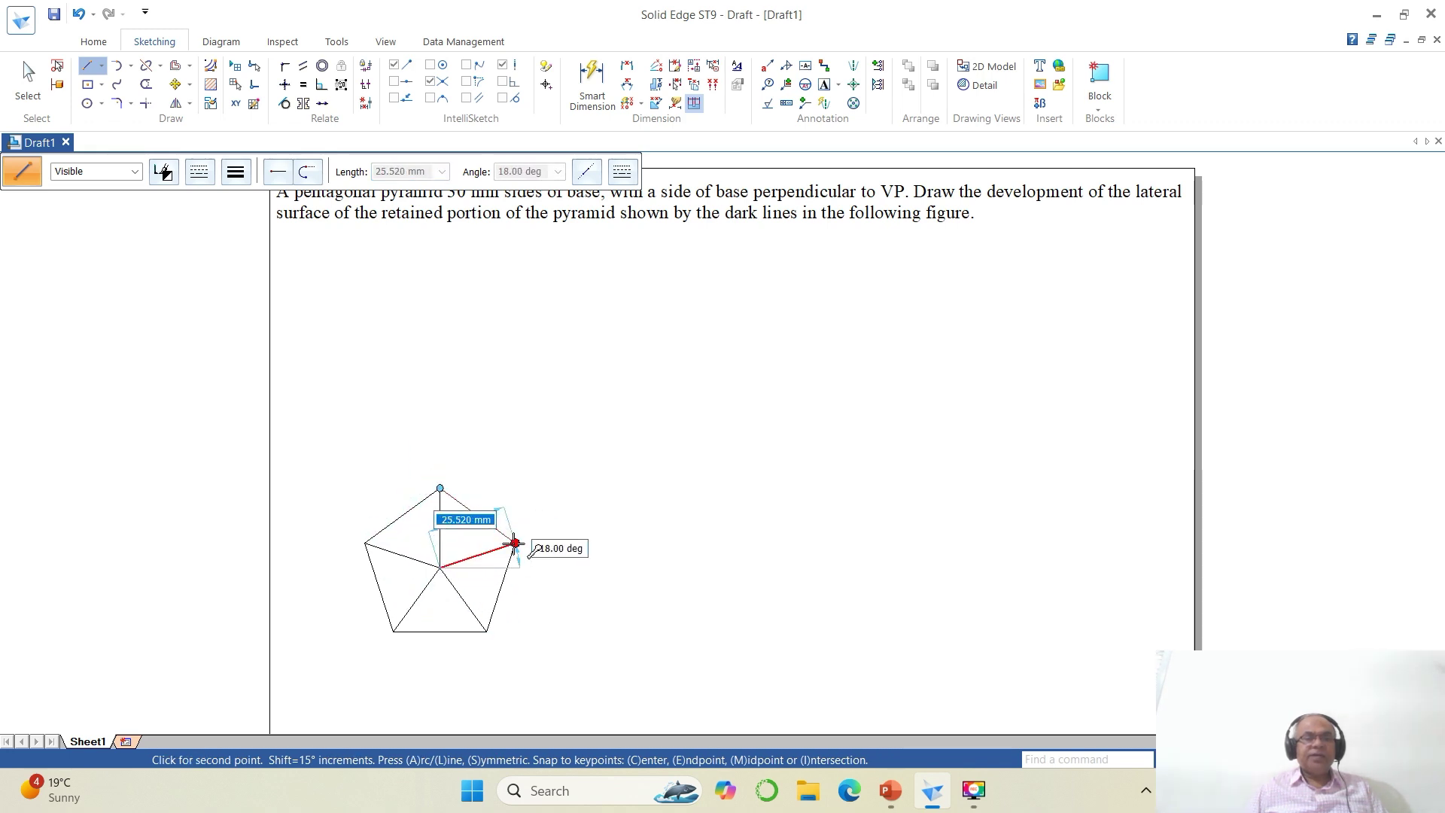
click(516, 542)
right_click(830, 582)
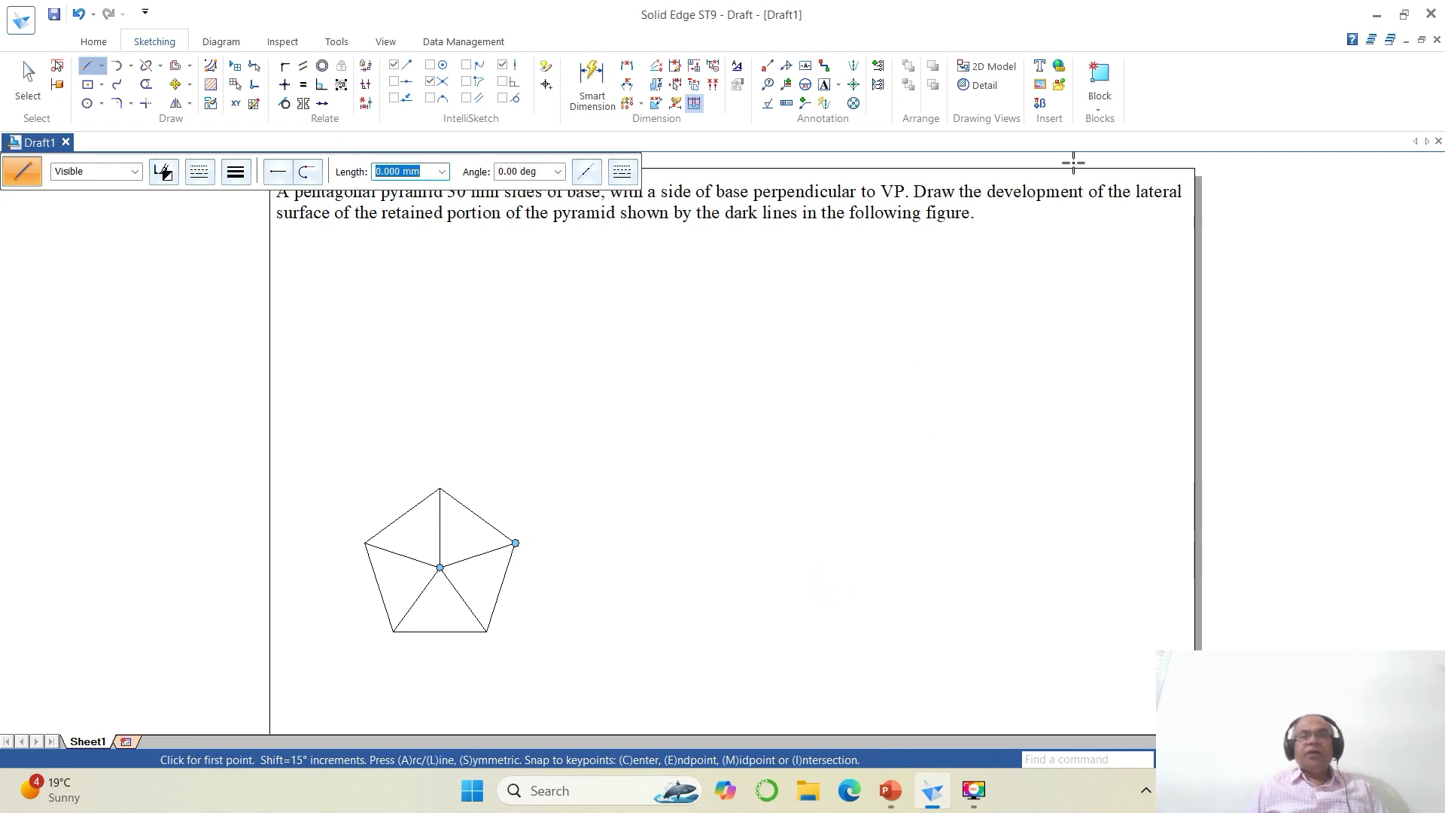
Group the pentagon's sides and all the lines to its centre into one group.
click(1098, 114)
click(1130, 204)
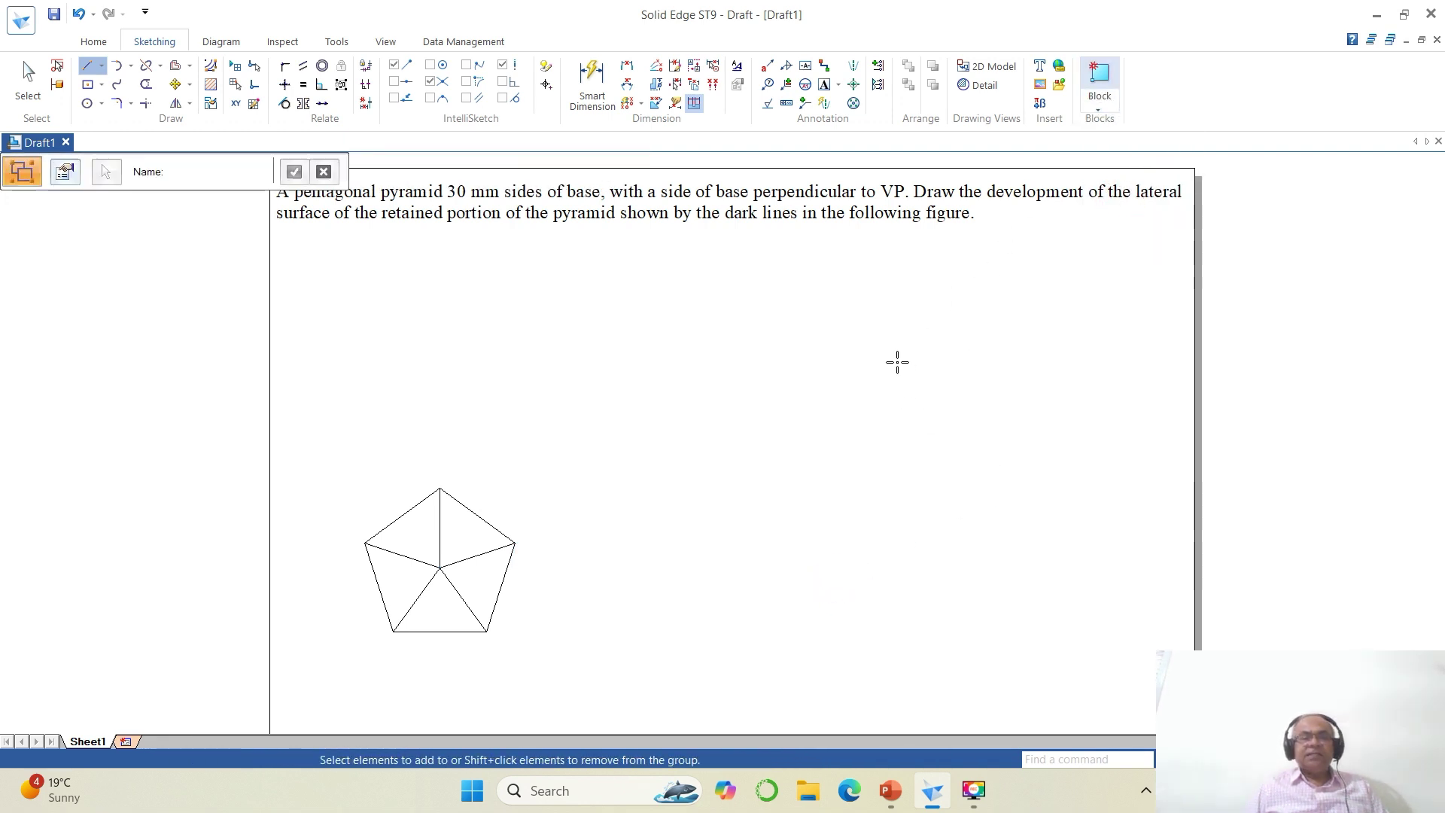
drag(351, 479, 610, 696)
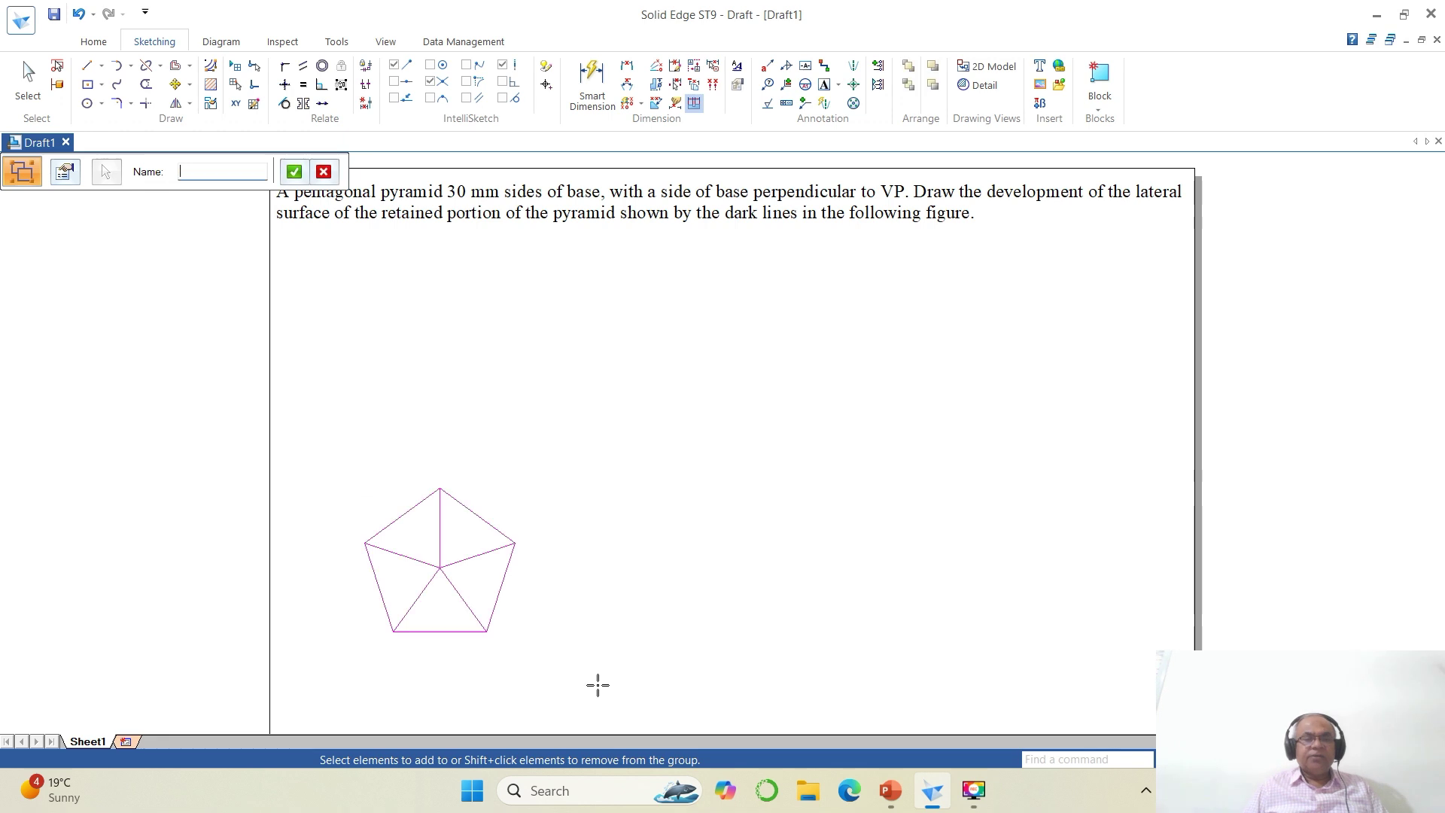
right_click(682, 608)
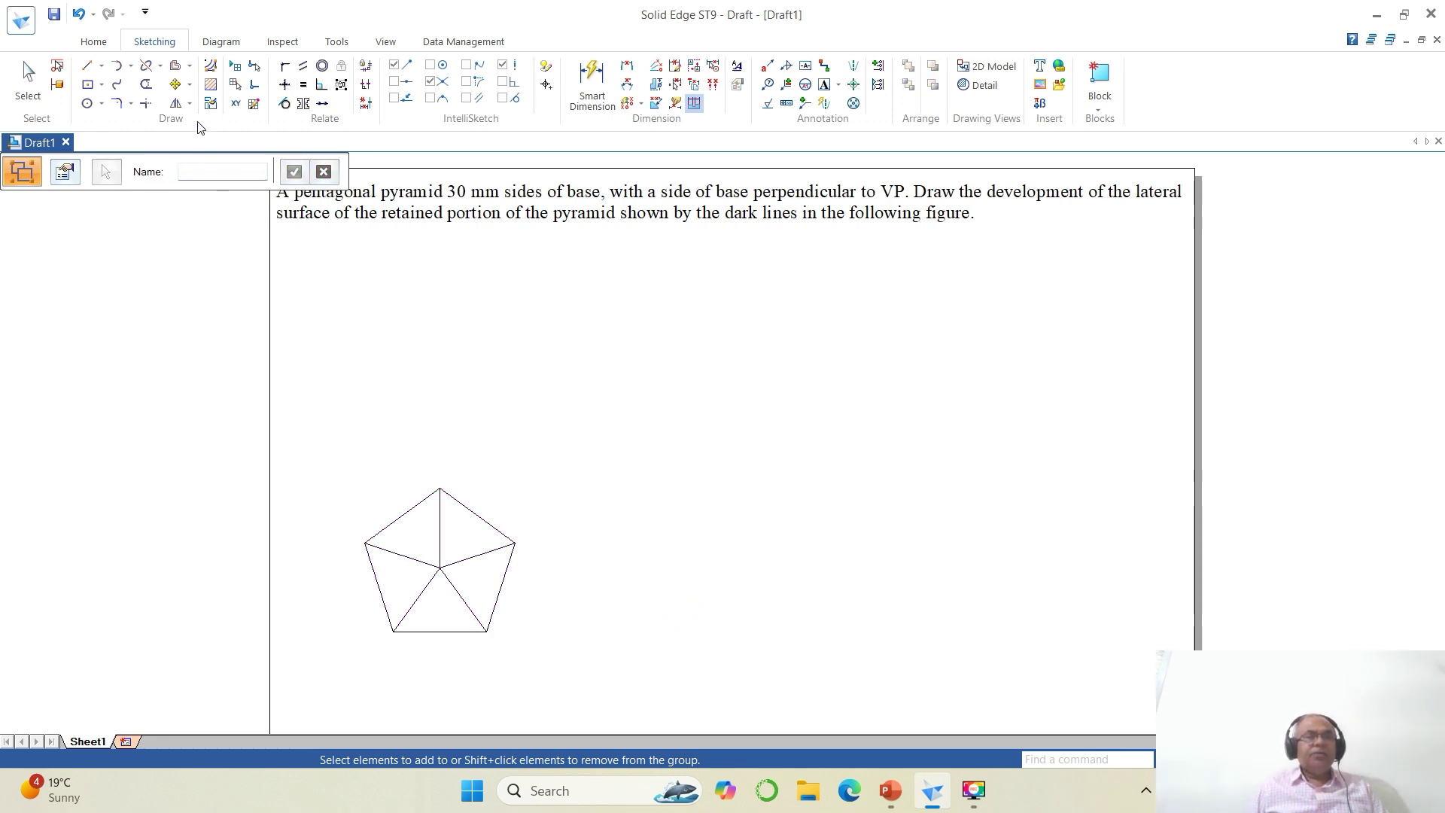
Set the line width of the grouped pentagon to 0.50 mm.
click(29, 81)
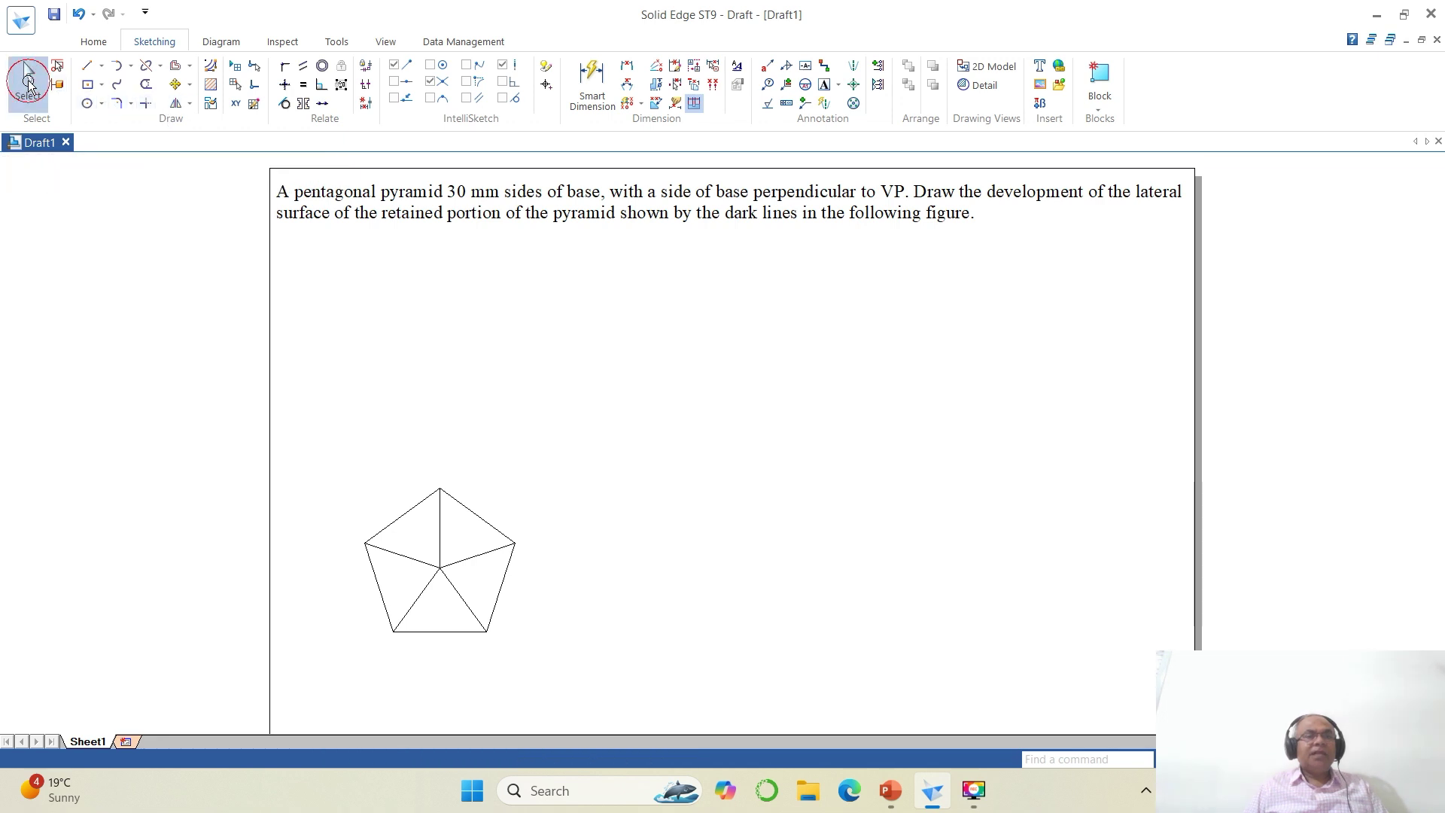
click(441, 559)
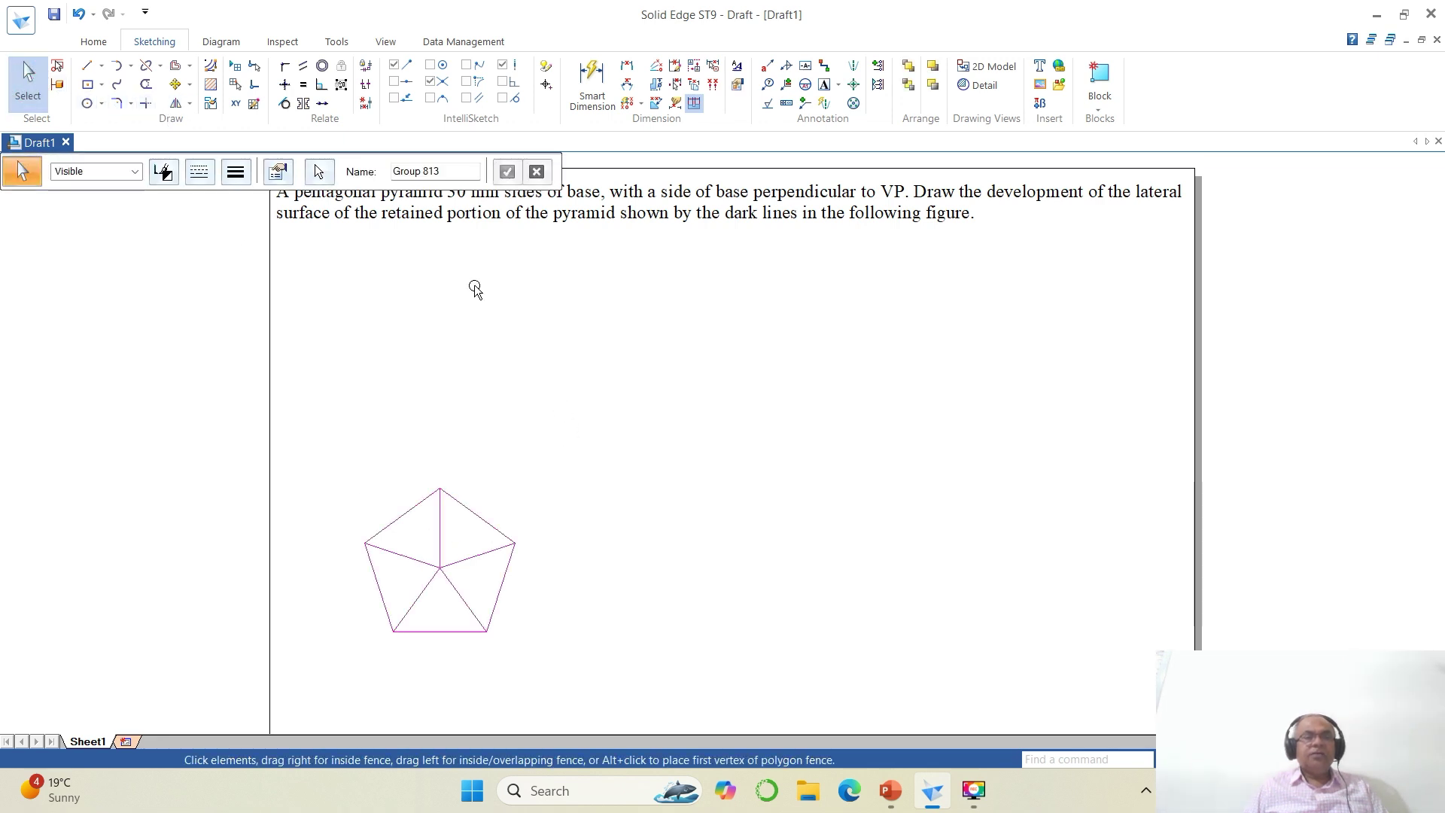
click(238, 174)
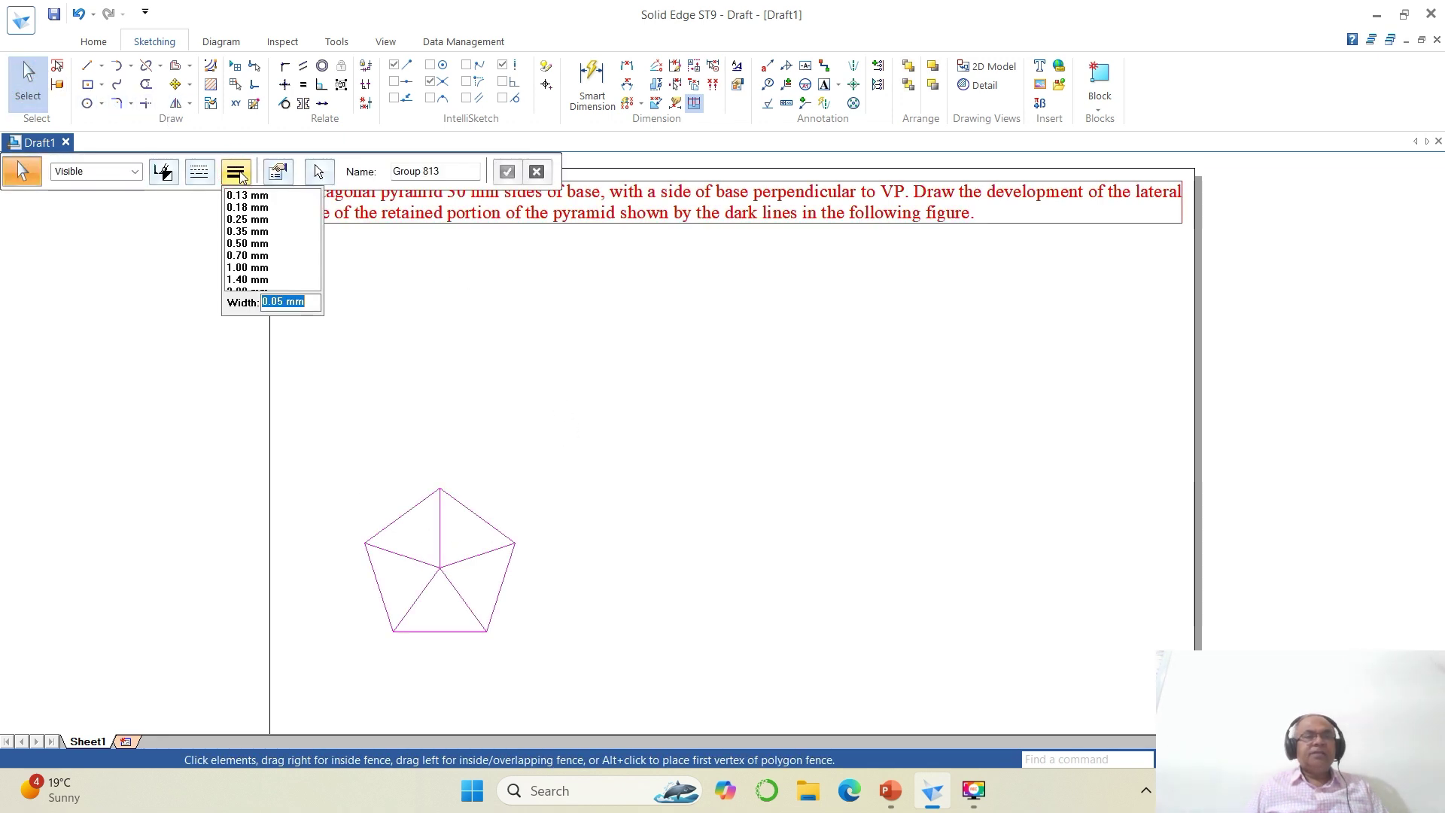
click(240, 244)
click(640, 447)
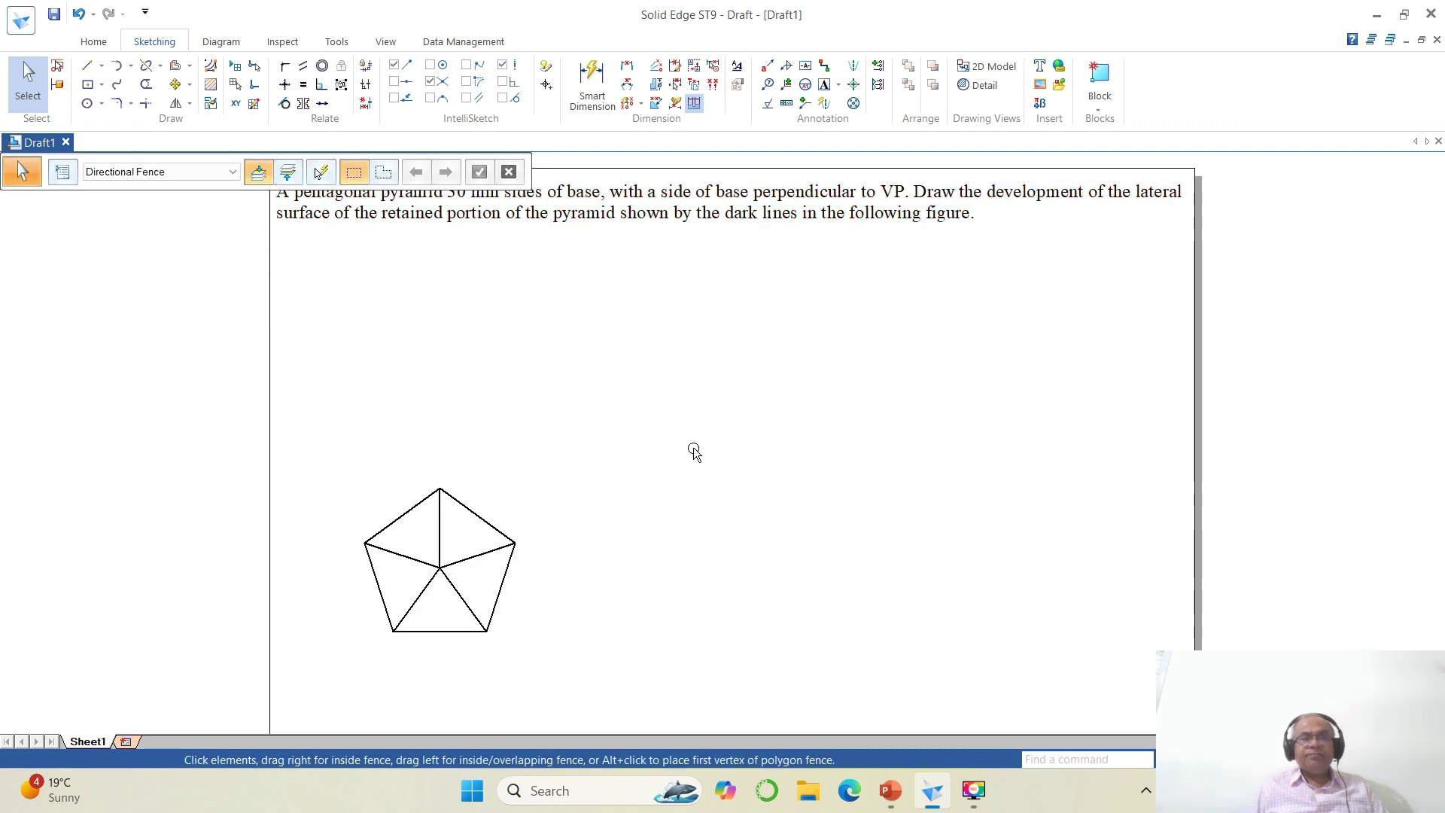
Rotate the grouped pentagon 90 degrees clockwise about its lower-left vertex so that its bottom side stands vertical.
click(286, 186)
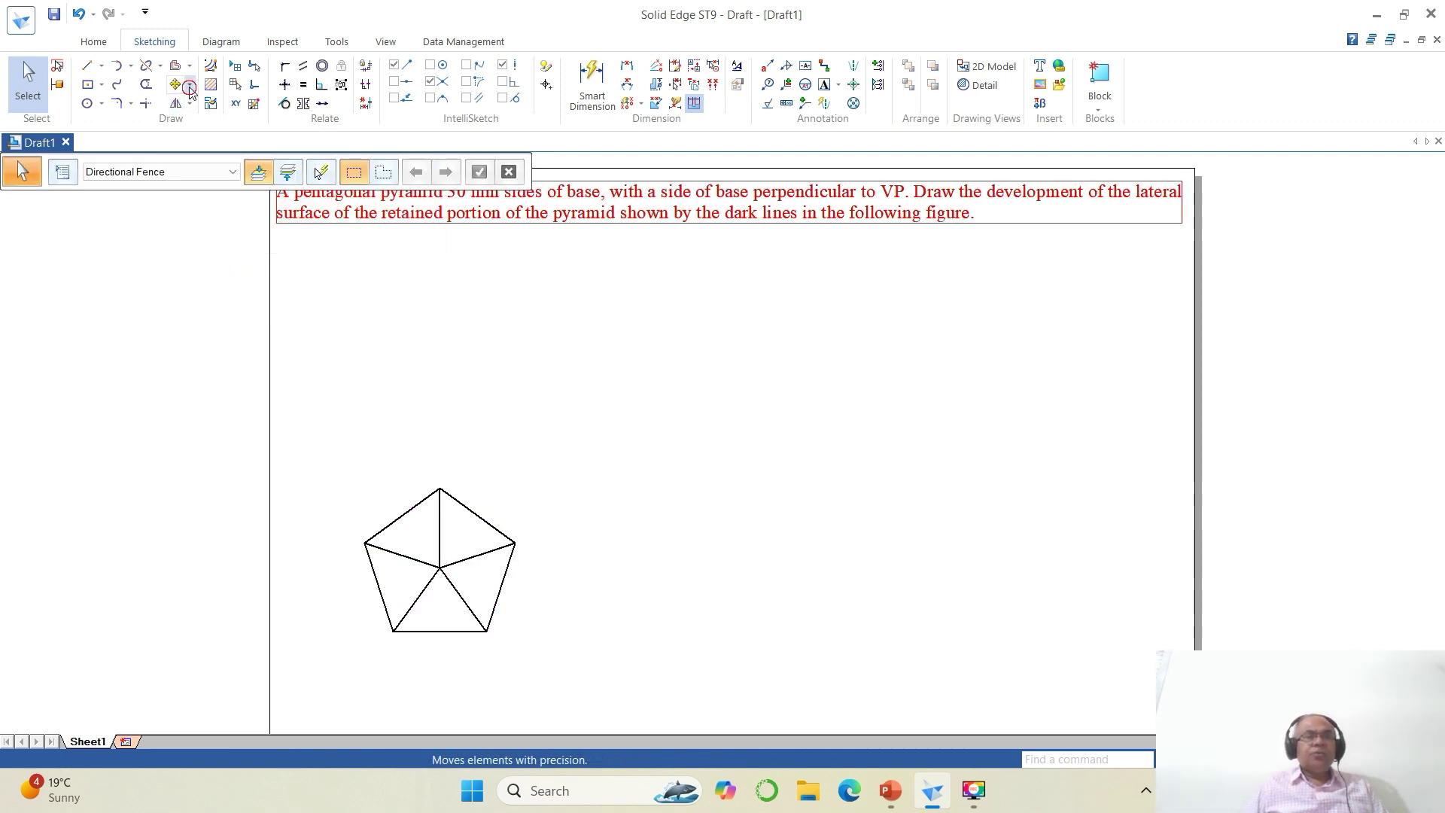
click(189, 85)
click(203, 123)
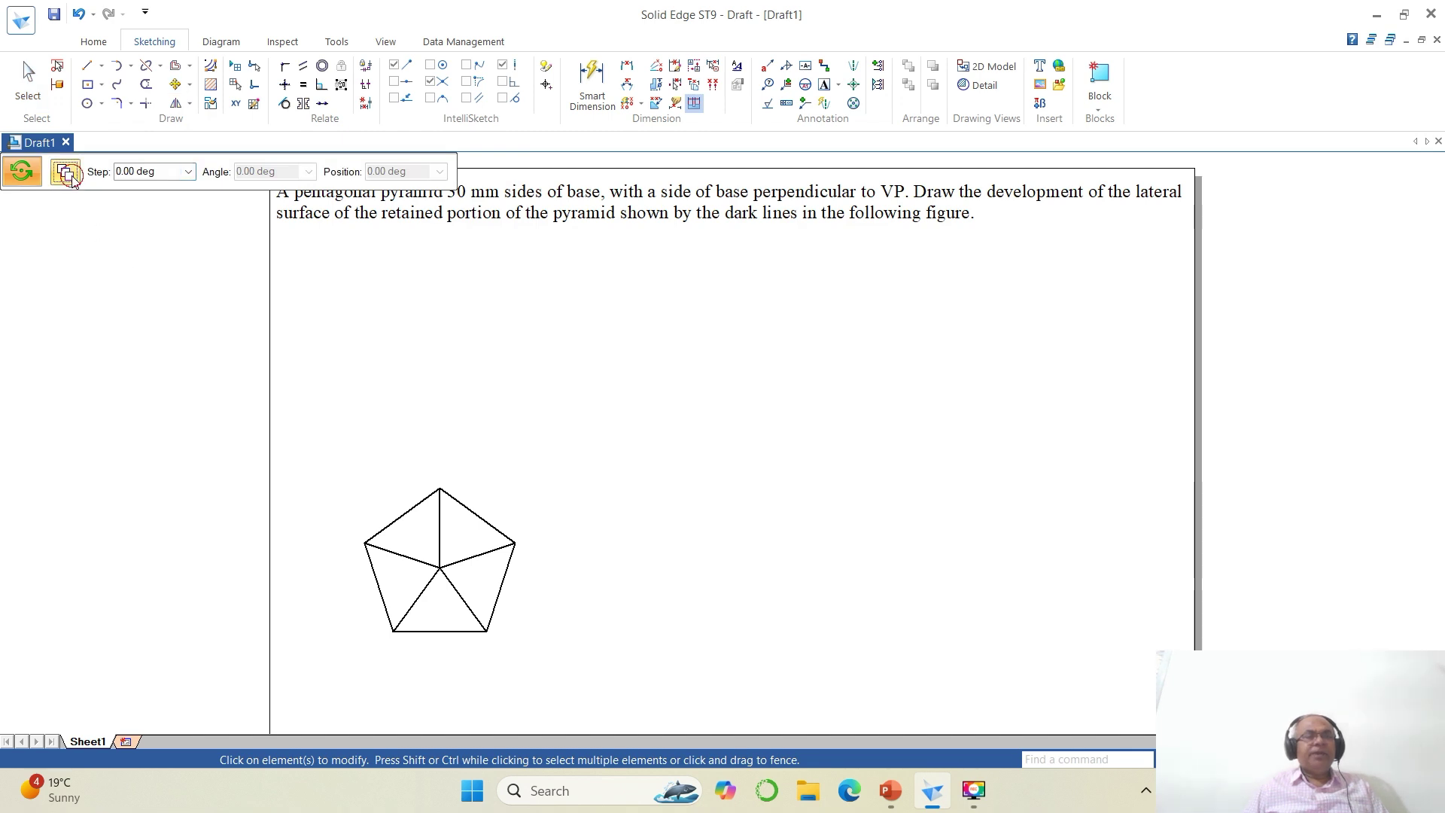
click(429, 547)
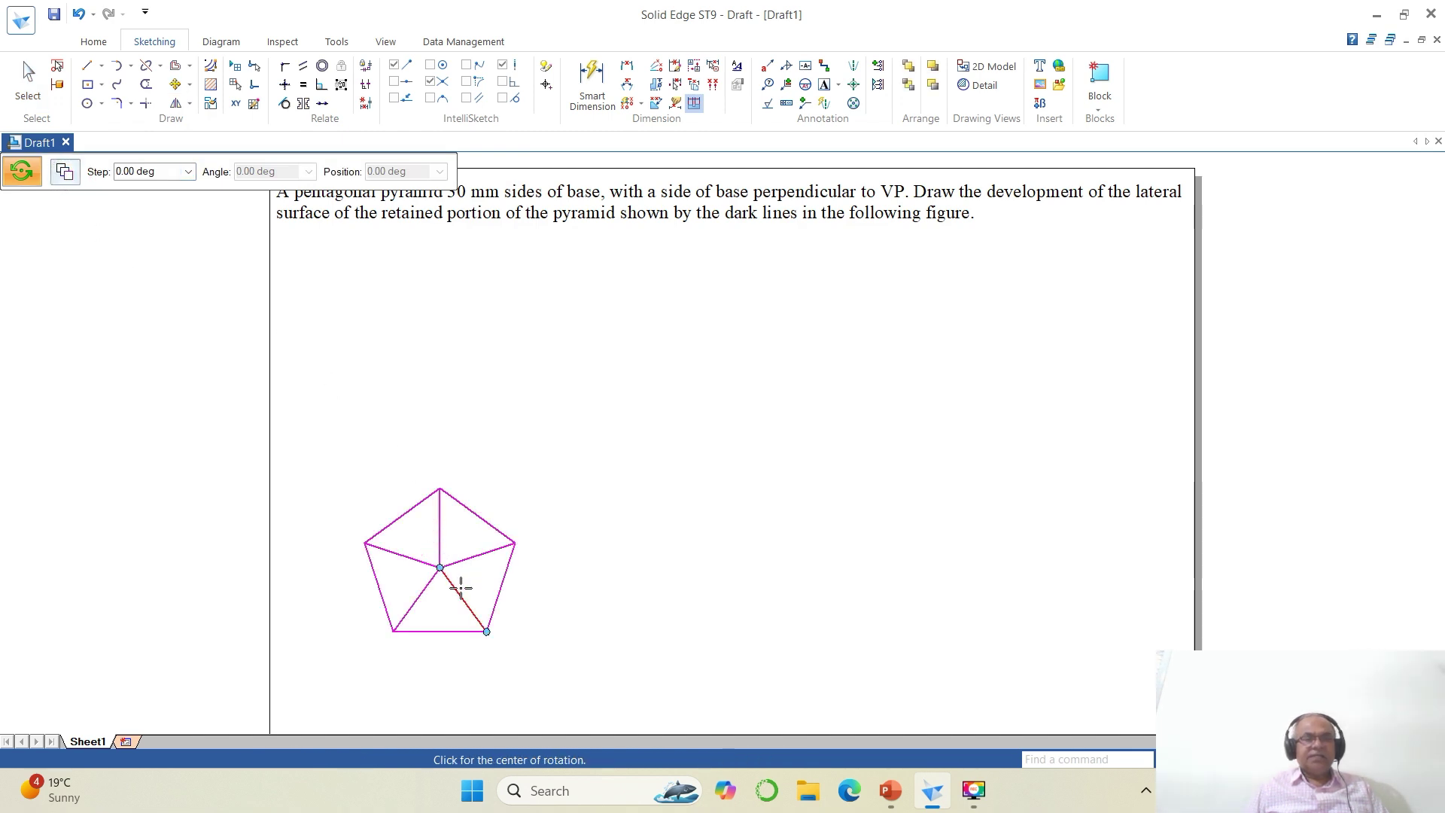
click(393, 631)
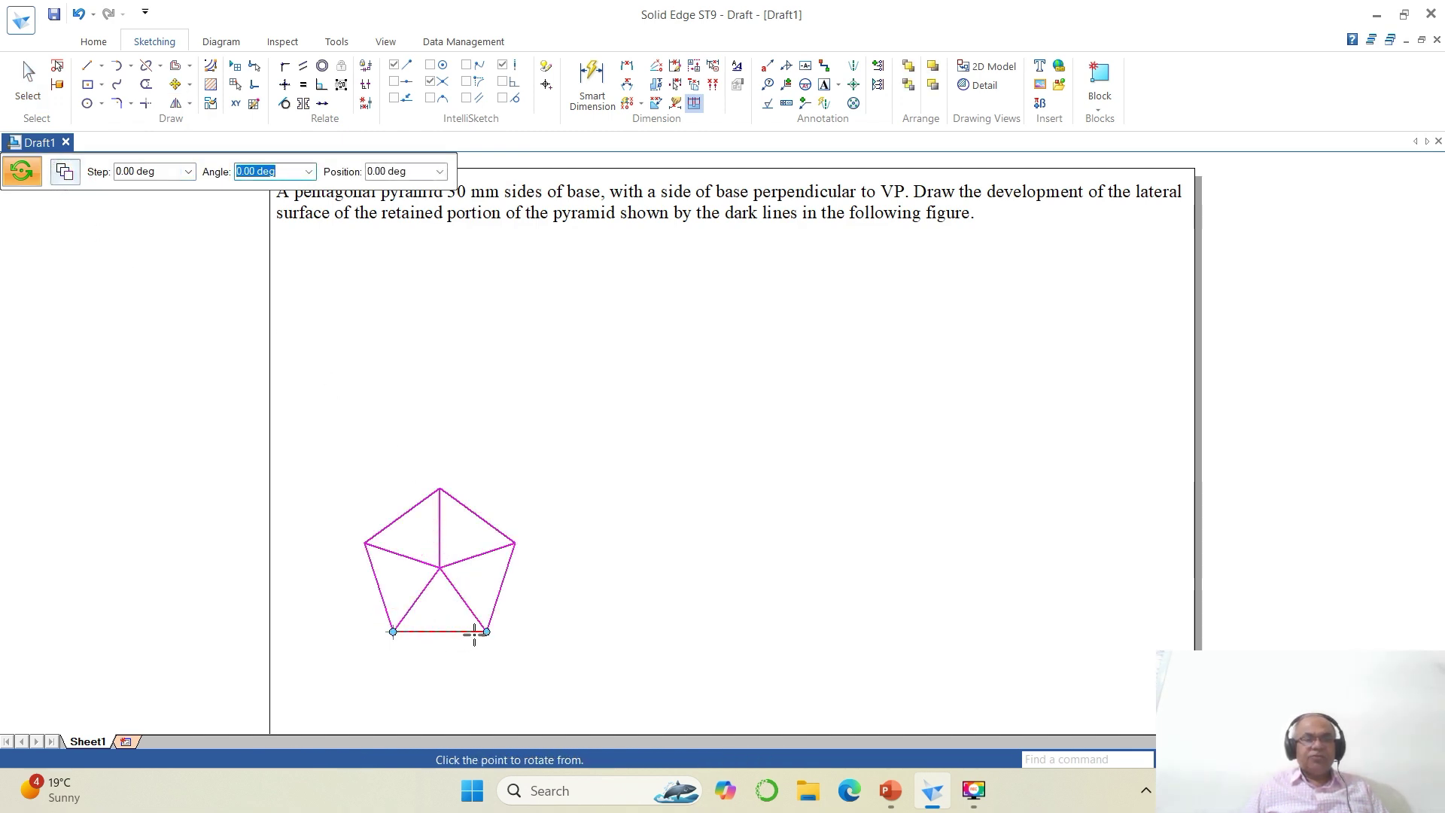
click(487, 631)
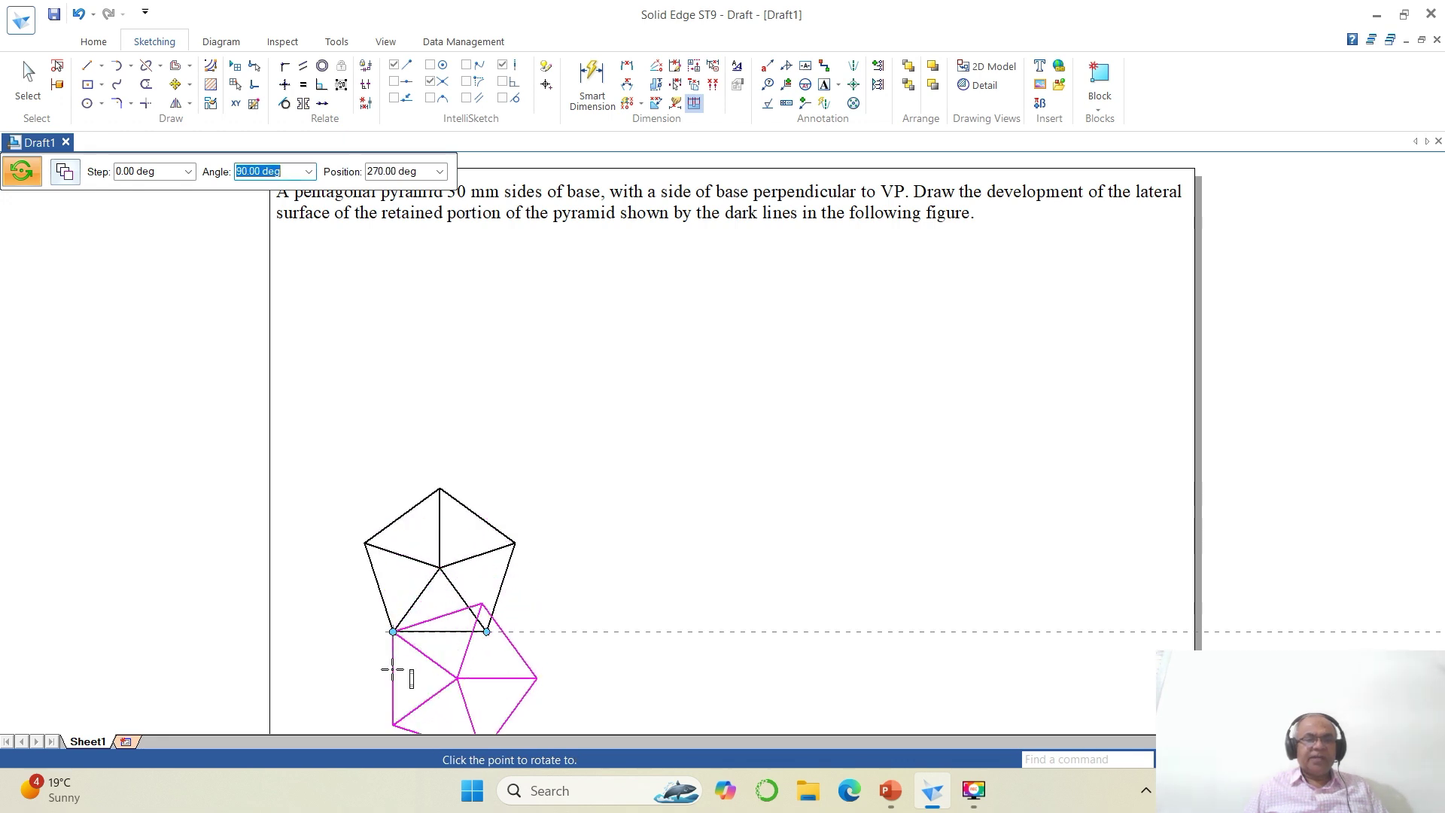
click(392, 669)
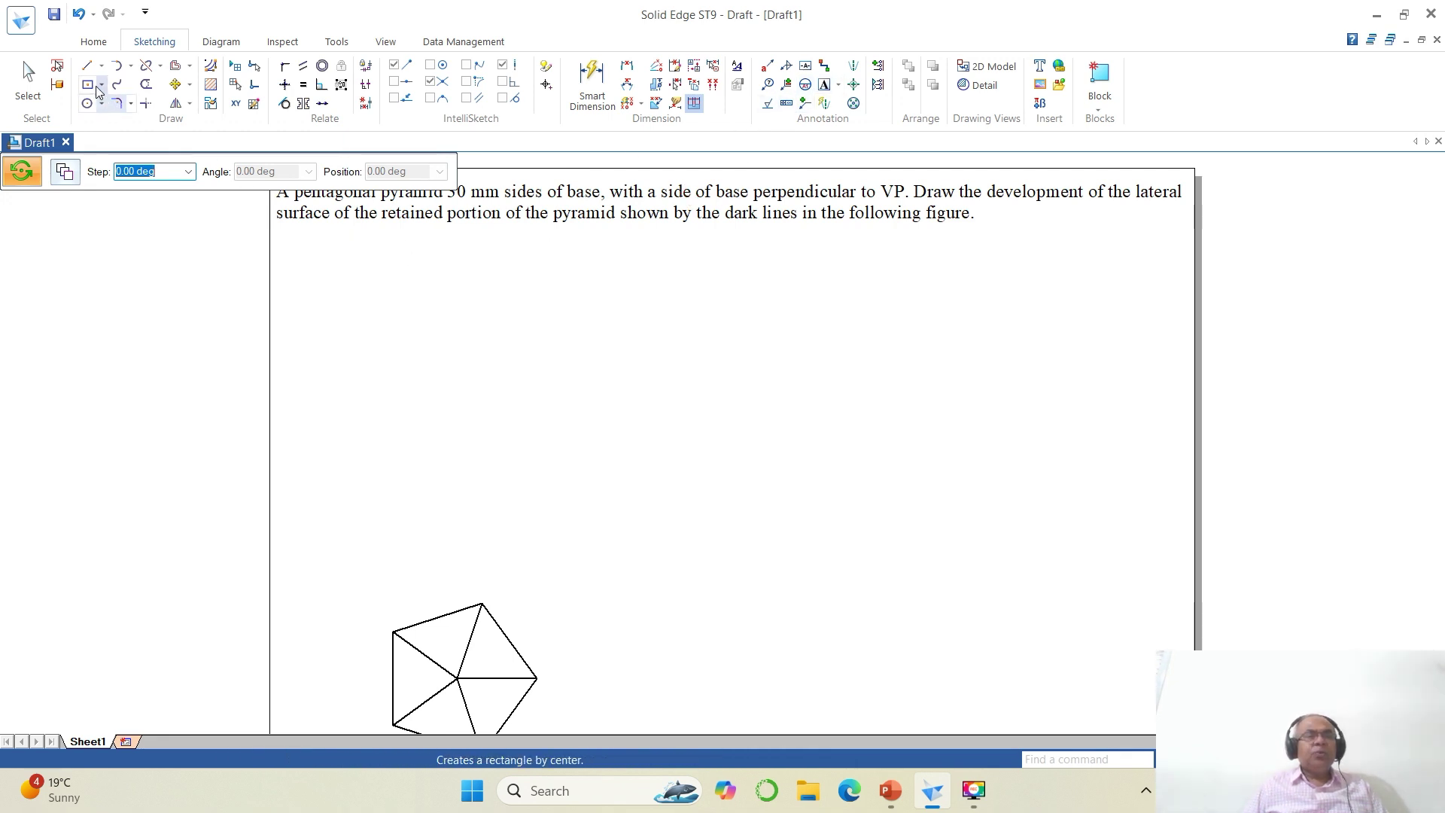
Move the rotated pentagon about 24 mm up the sheet and slightly to the left.
click(175, 85)
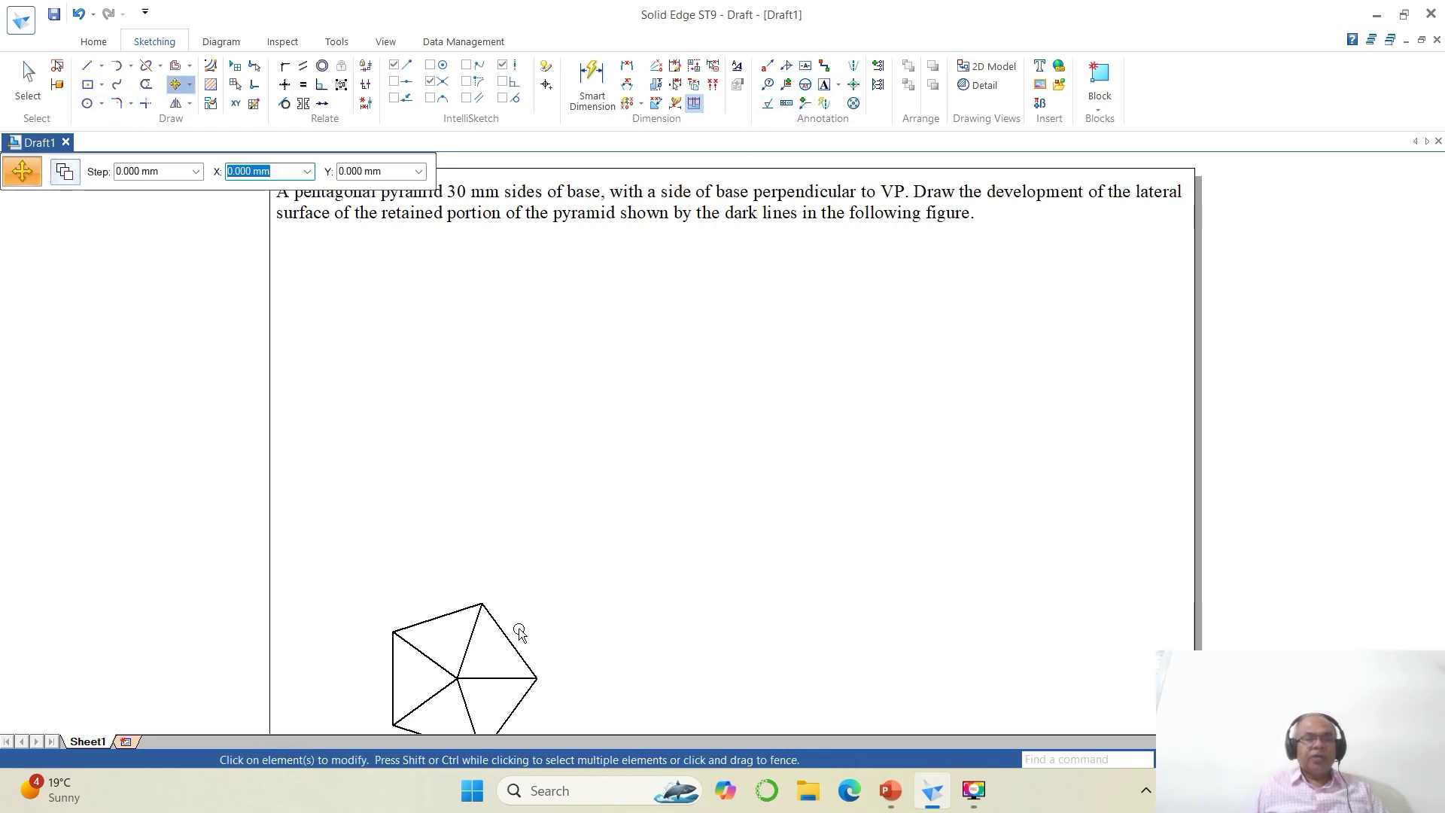
click(467, 647)
click(633, 618)
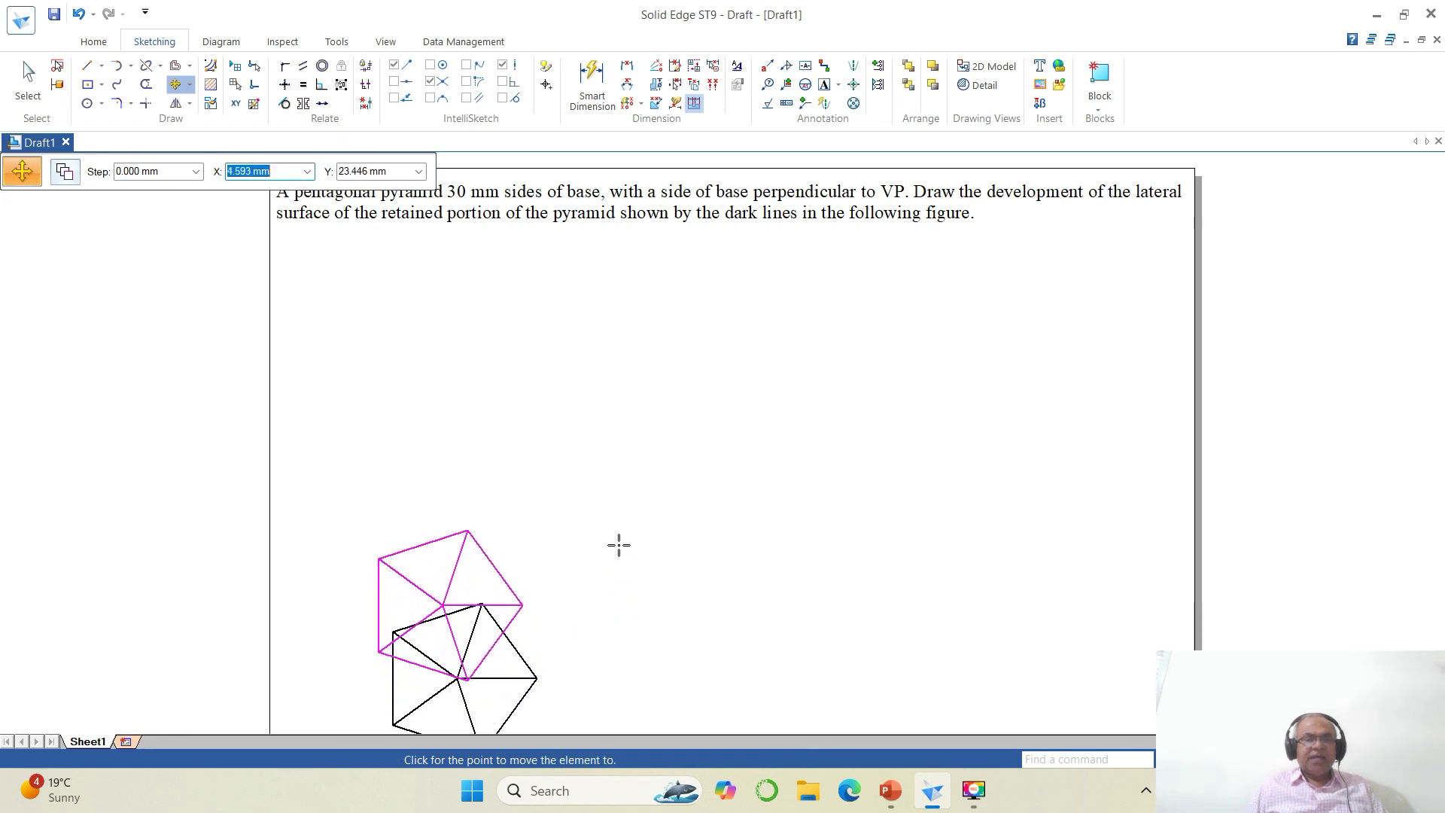
click(624, 542)
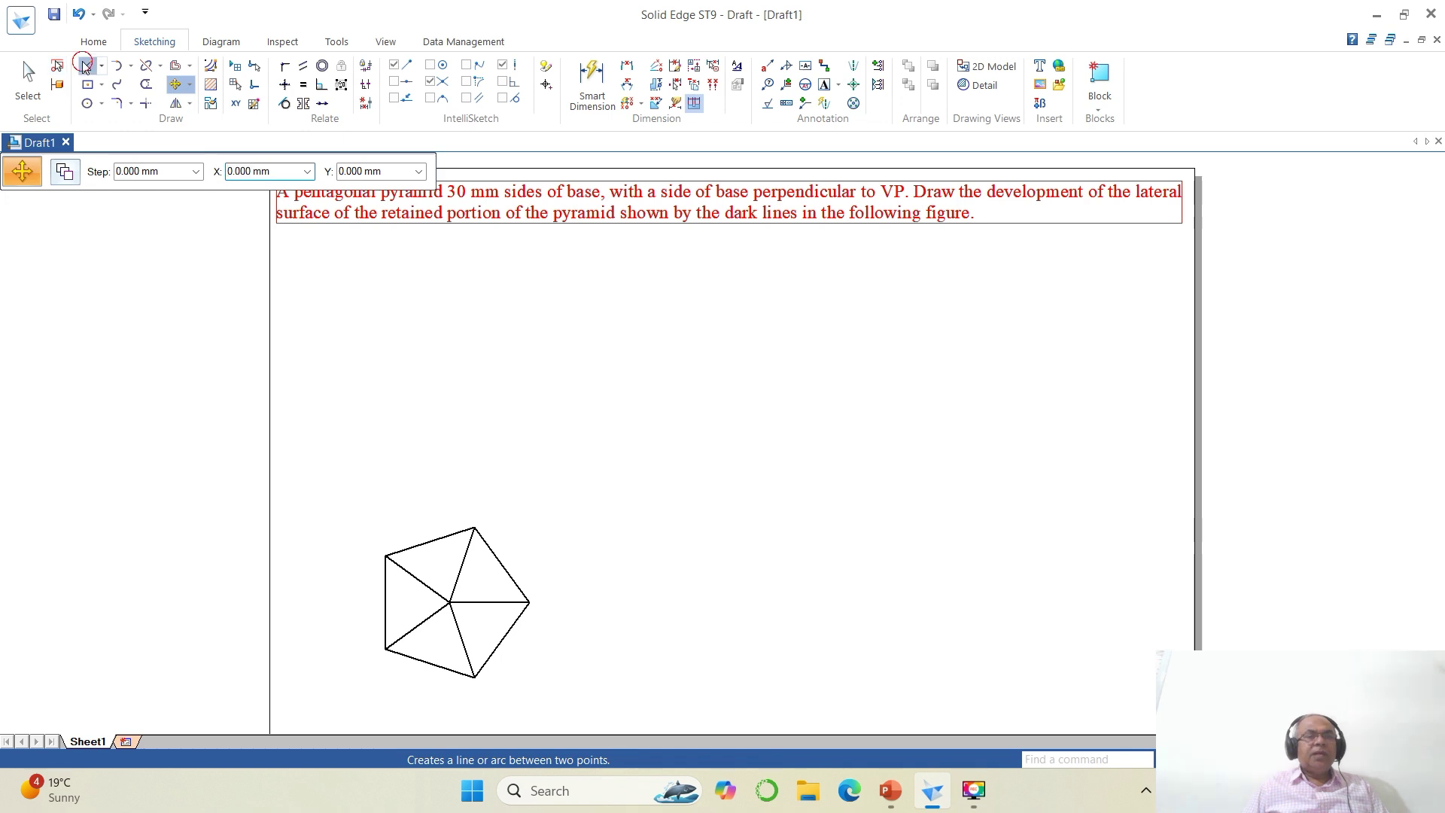
Draw a horizontal base line above the pentagon, extending past it on both sides.
click(87, 66)
click(313, 475)
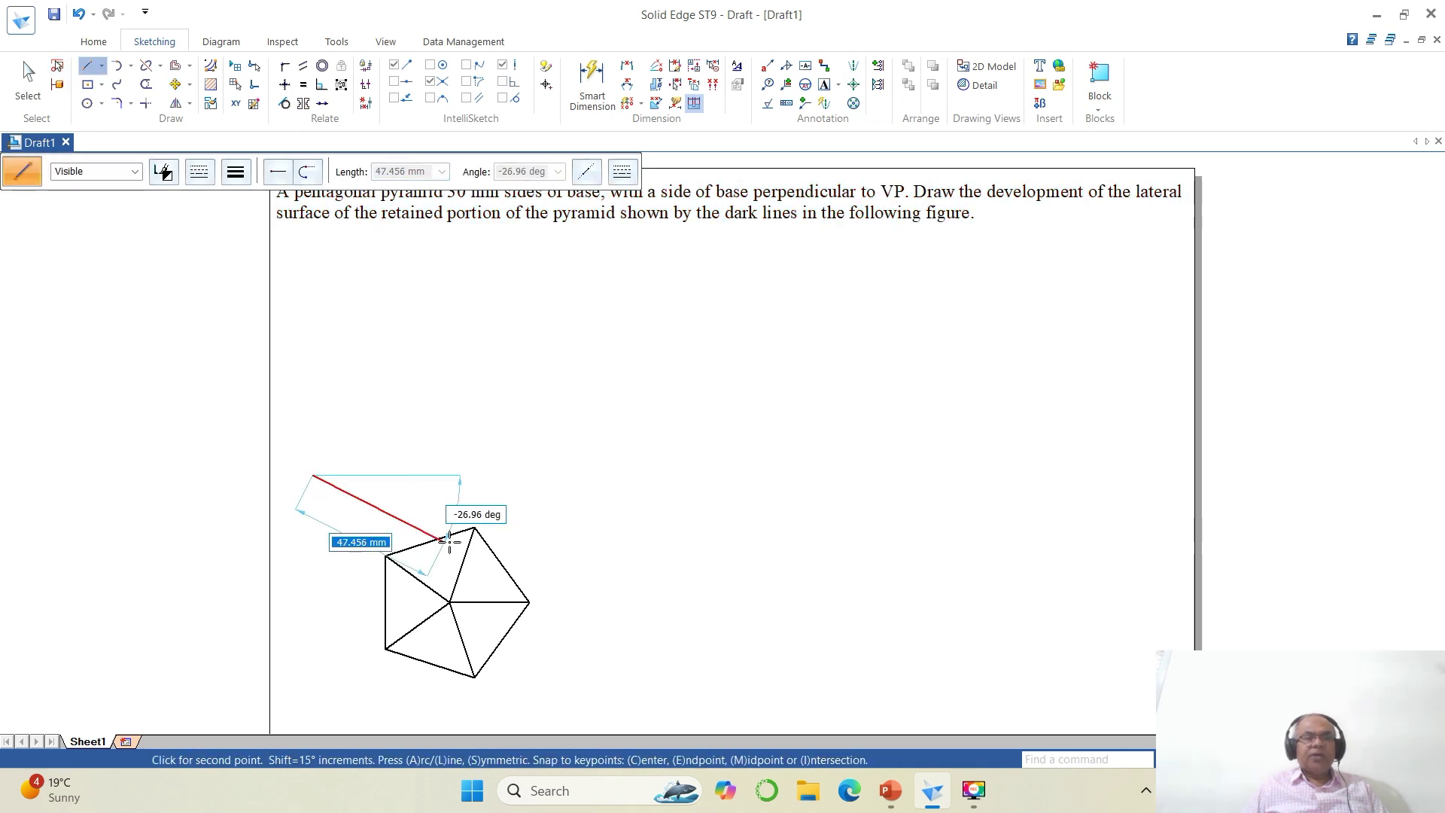
click(595, 475)
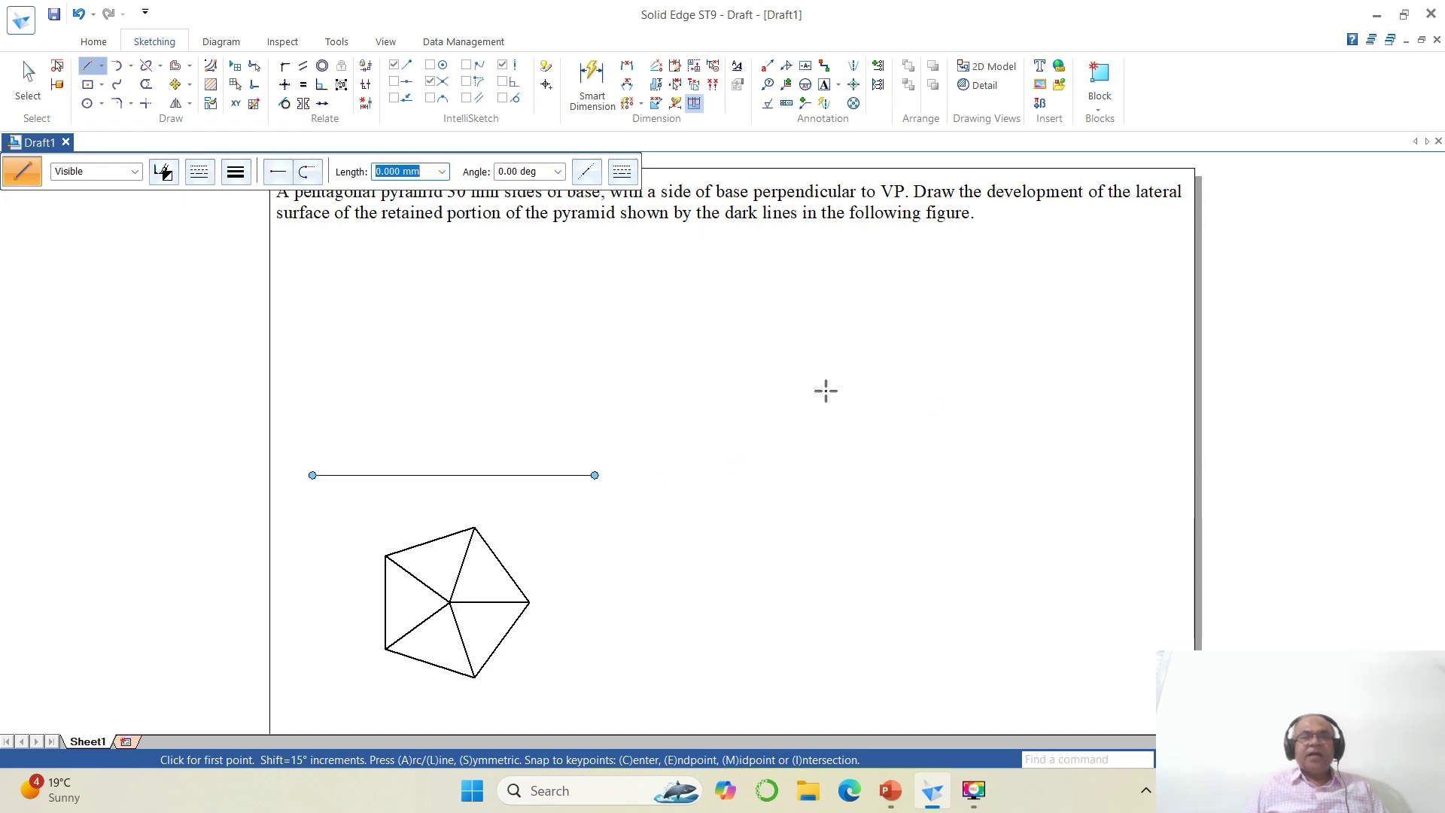
Check the pyramid's height in the PowerPoint figure and offset the horizontal base line 60 mm upward in the Solid Edge draft.
click(891, 790)
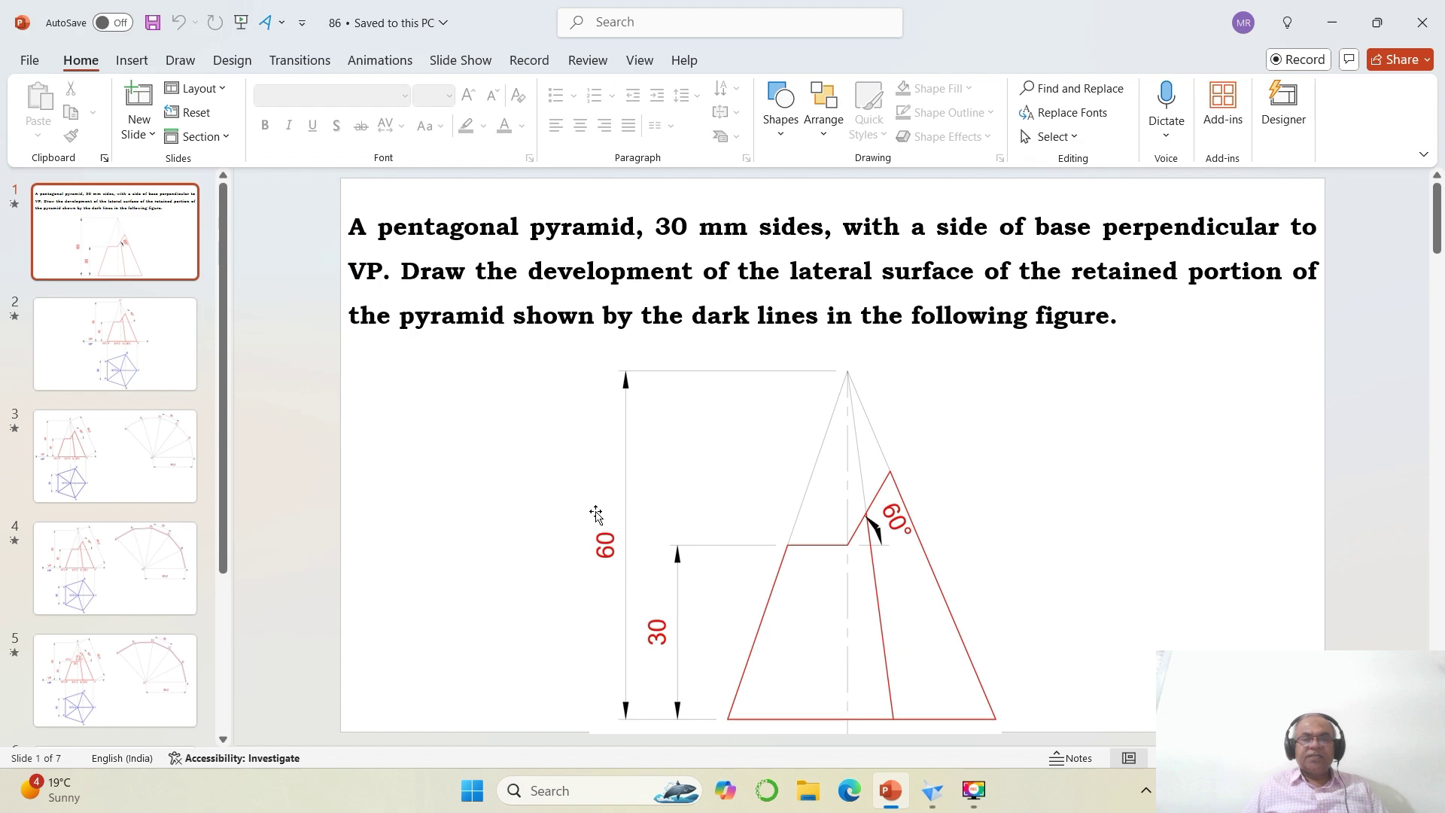
click(932, 791)
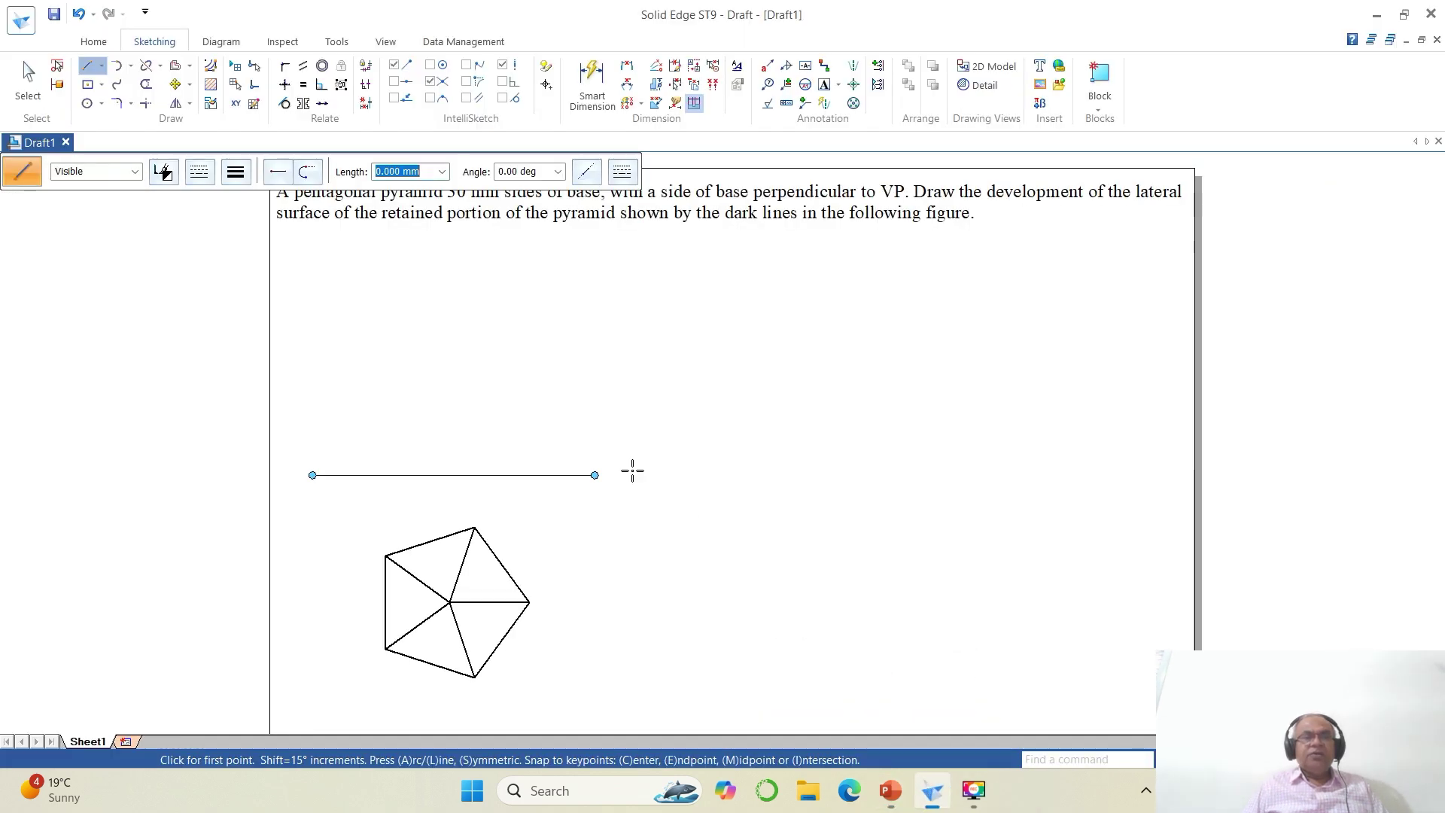
click(176, 65)
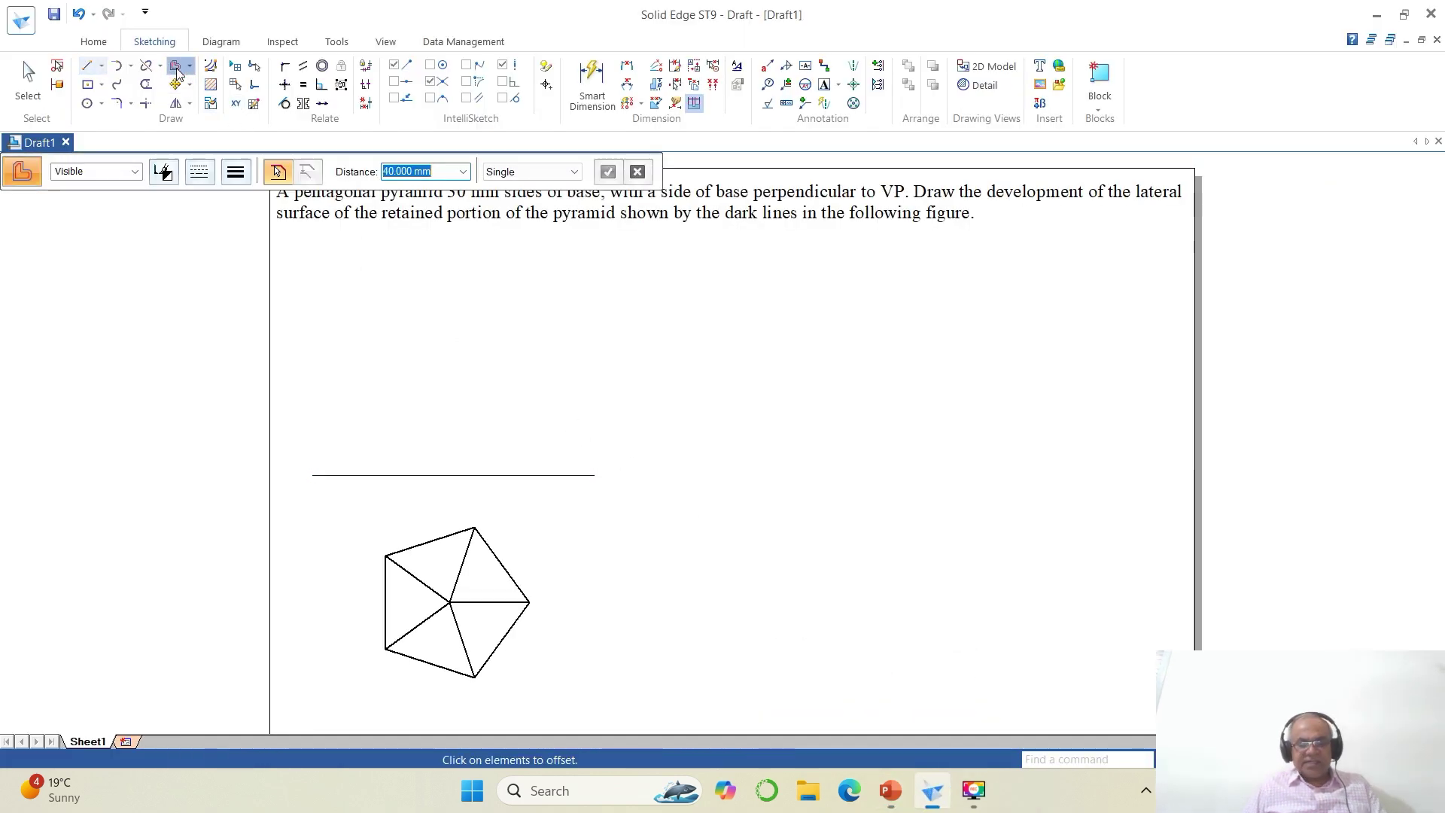
text(6)
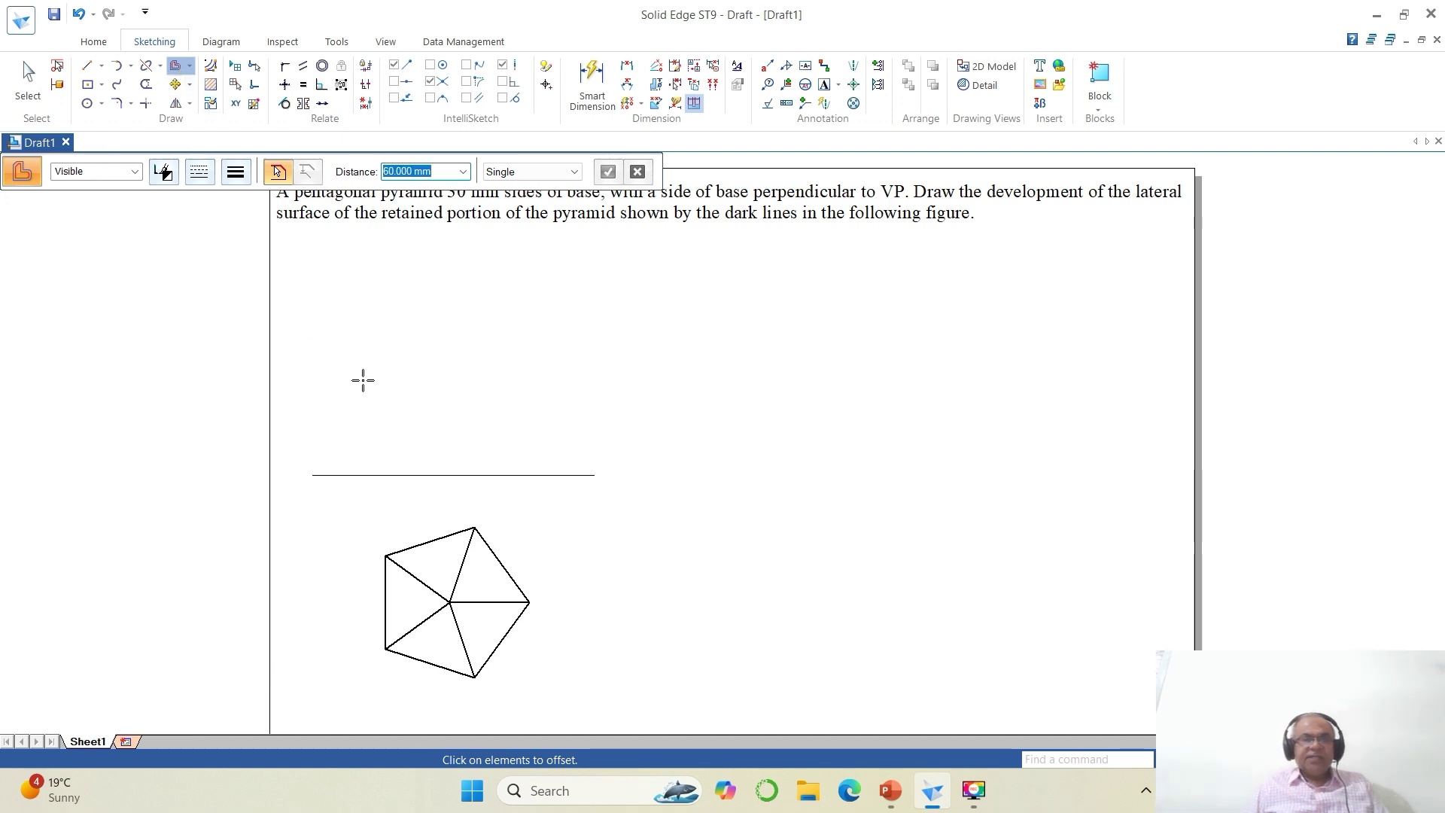
click(463, 482)
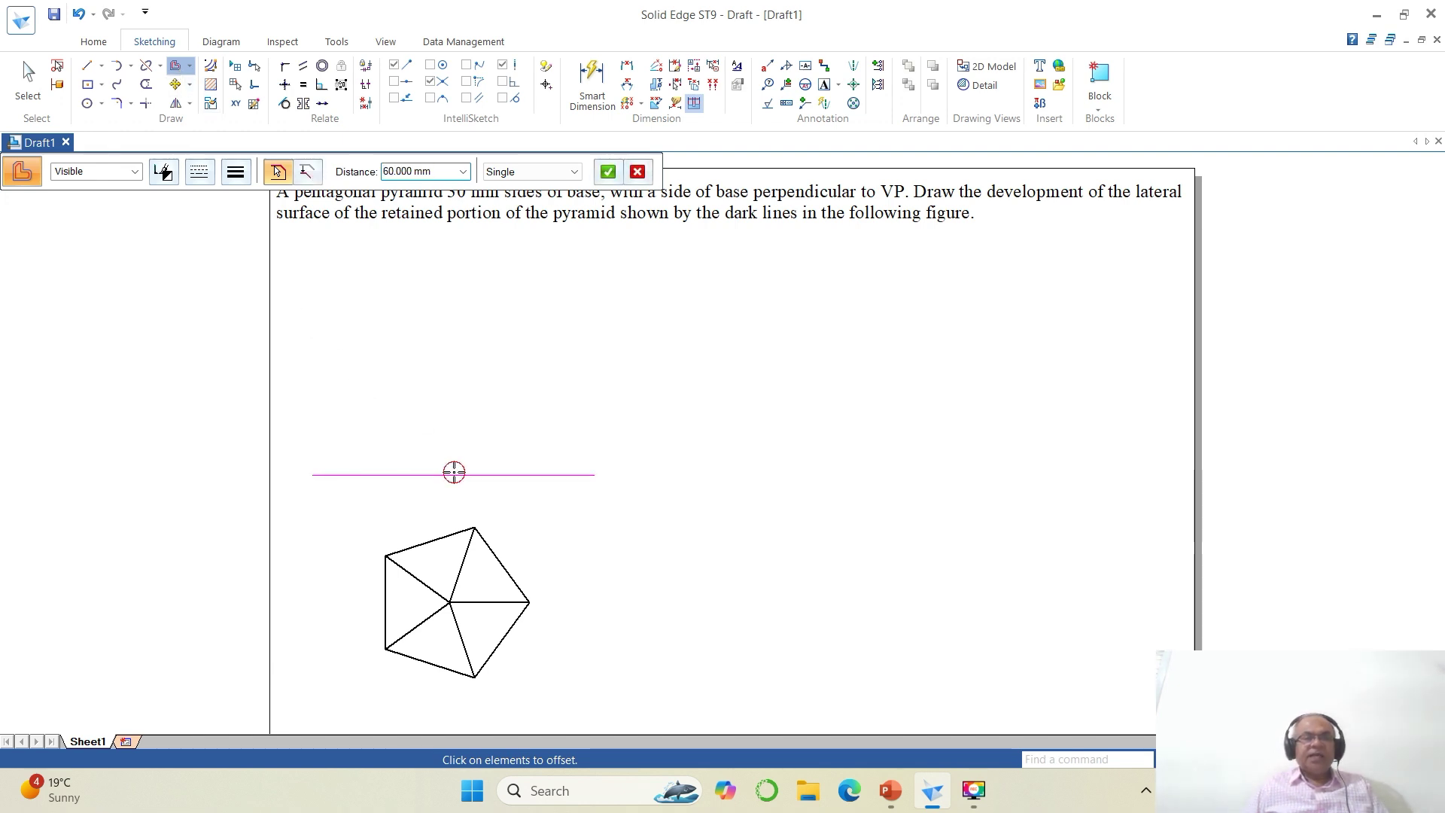
right_click(459, 419)
click(459, 419)
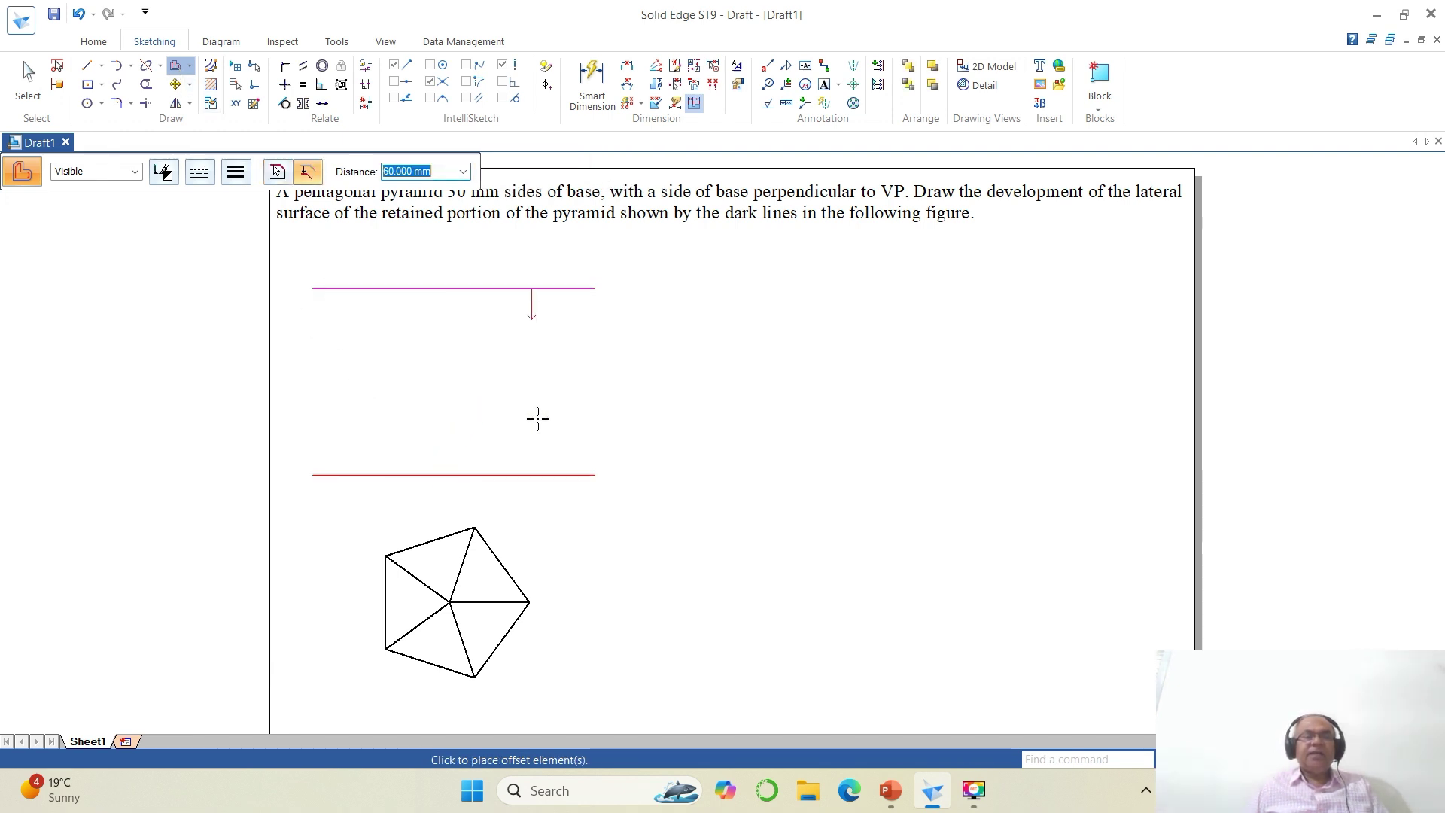
right_click(691, 398)
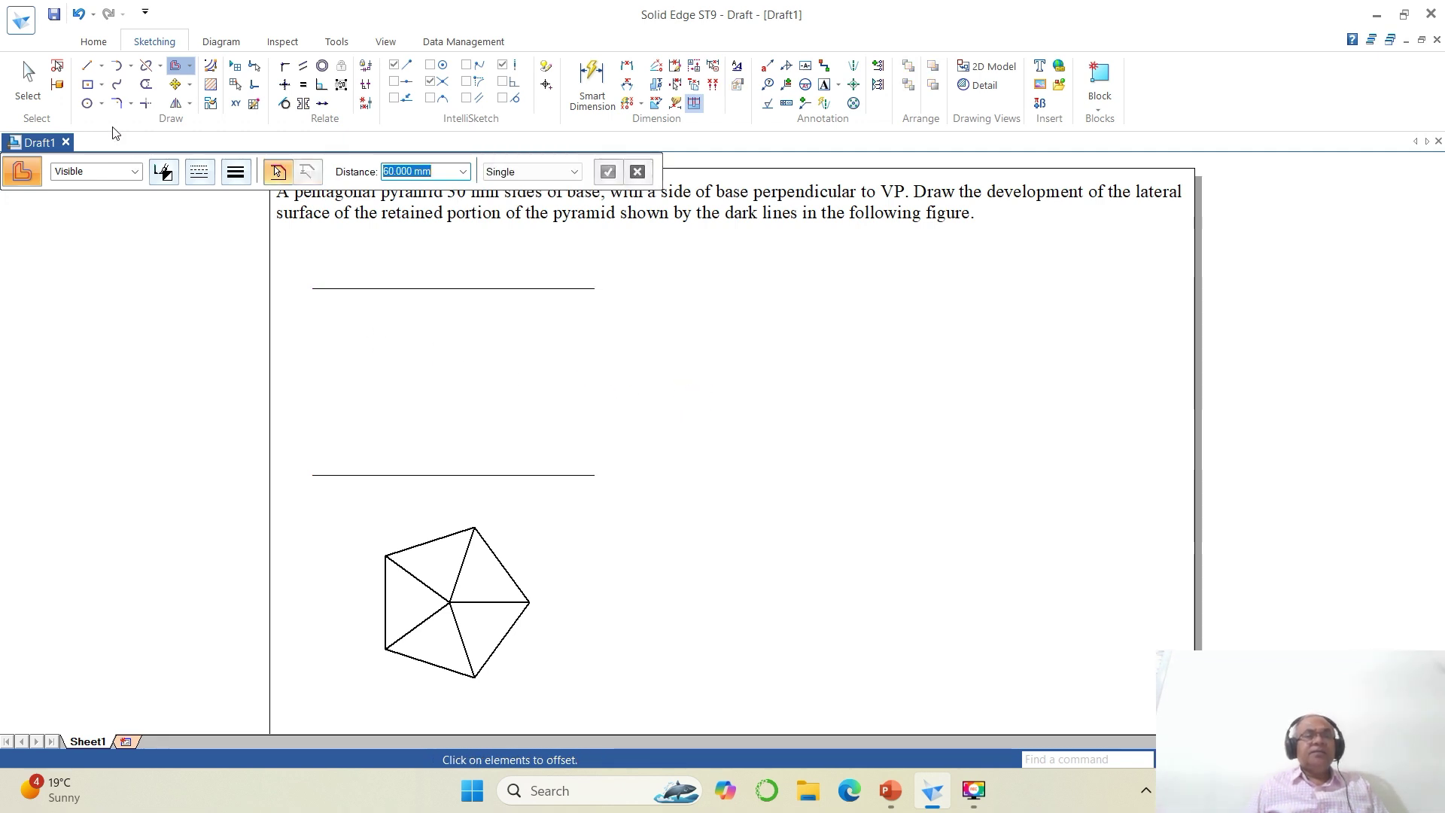
Draw vertical projectors from the pentagon's upper-left vertex past the base line and from its centre past the upper line.
click(88, 65)
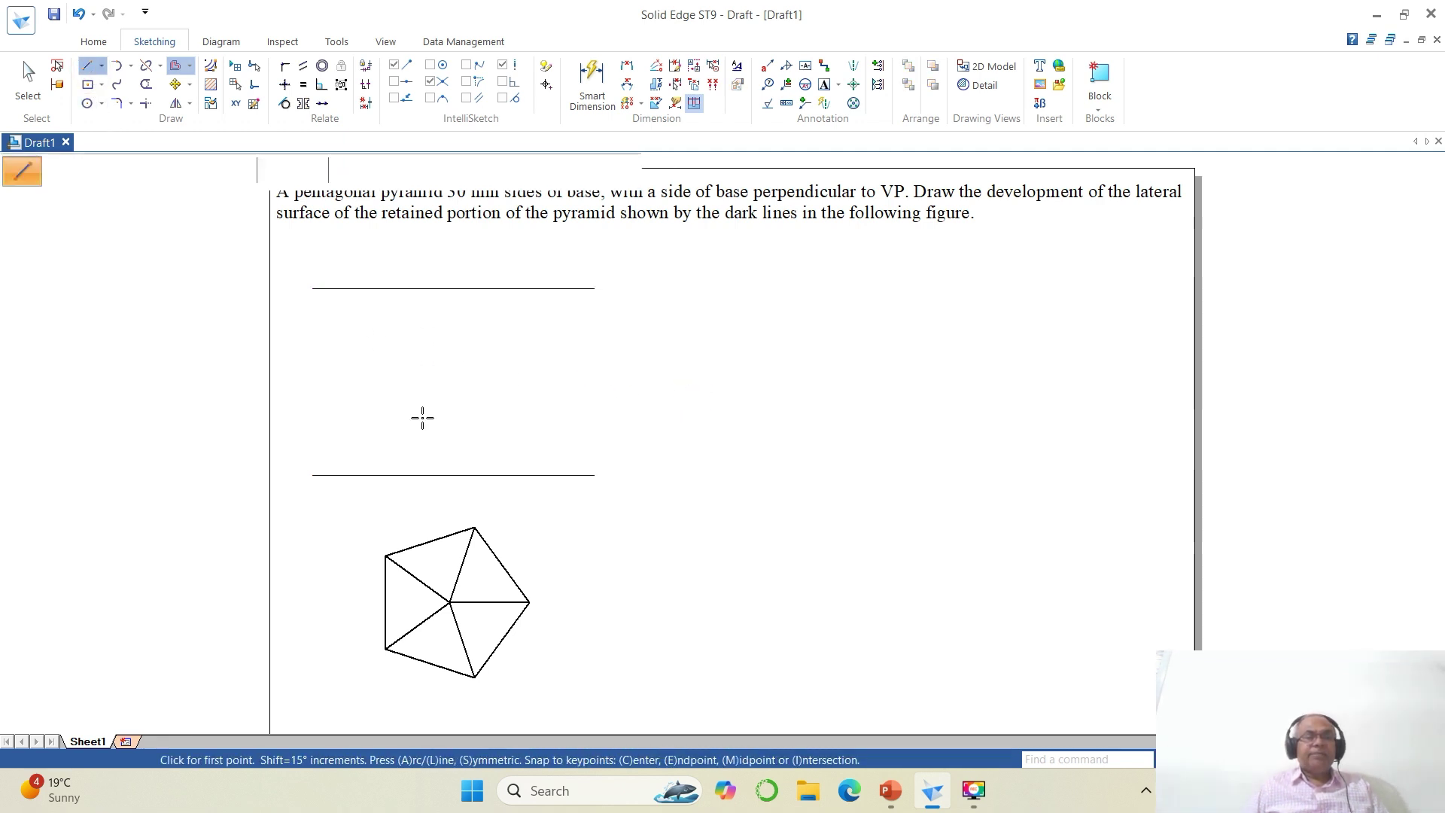
click(385, 555)
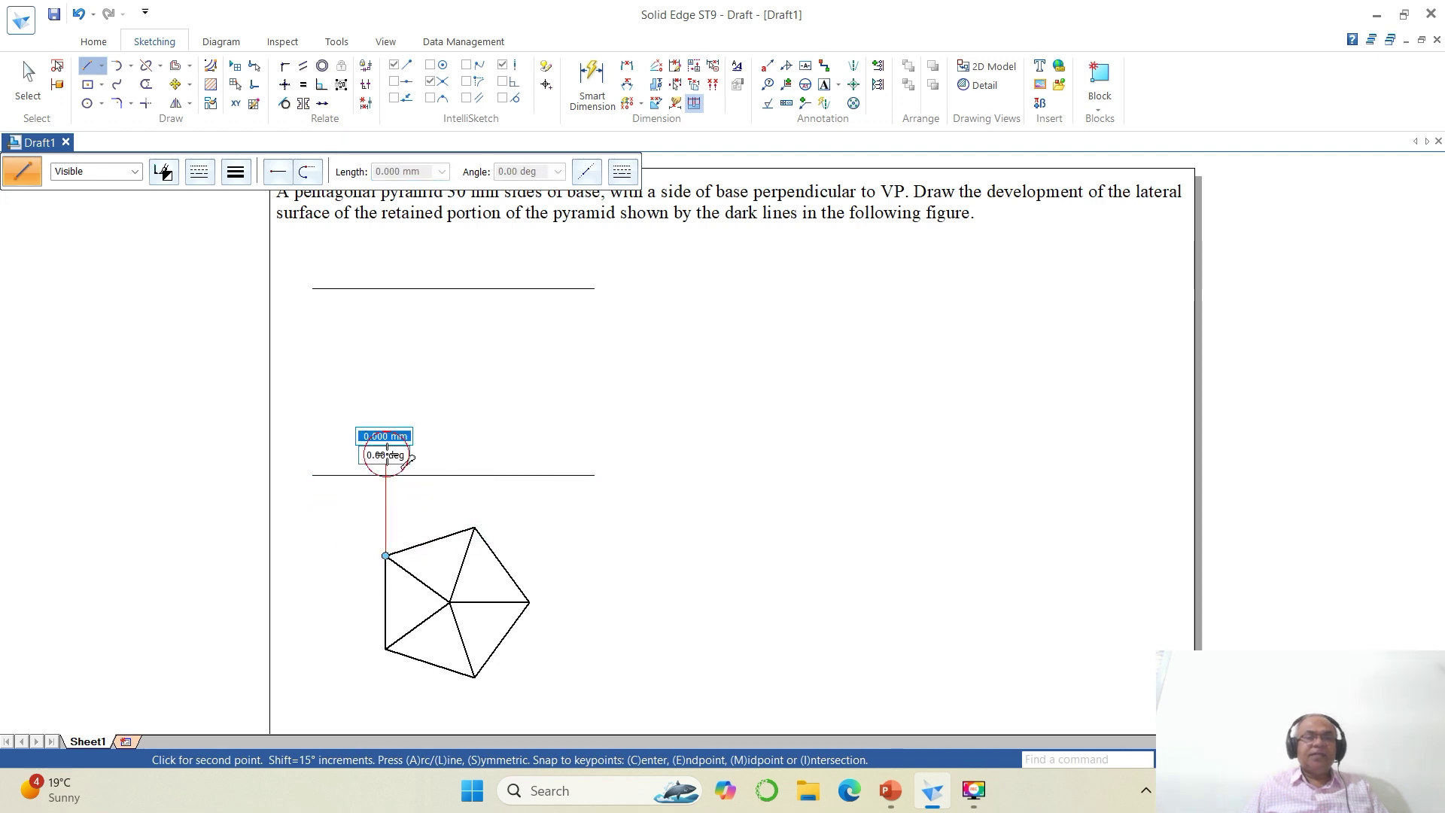
click(386, 455)
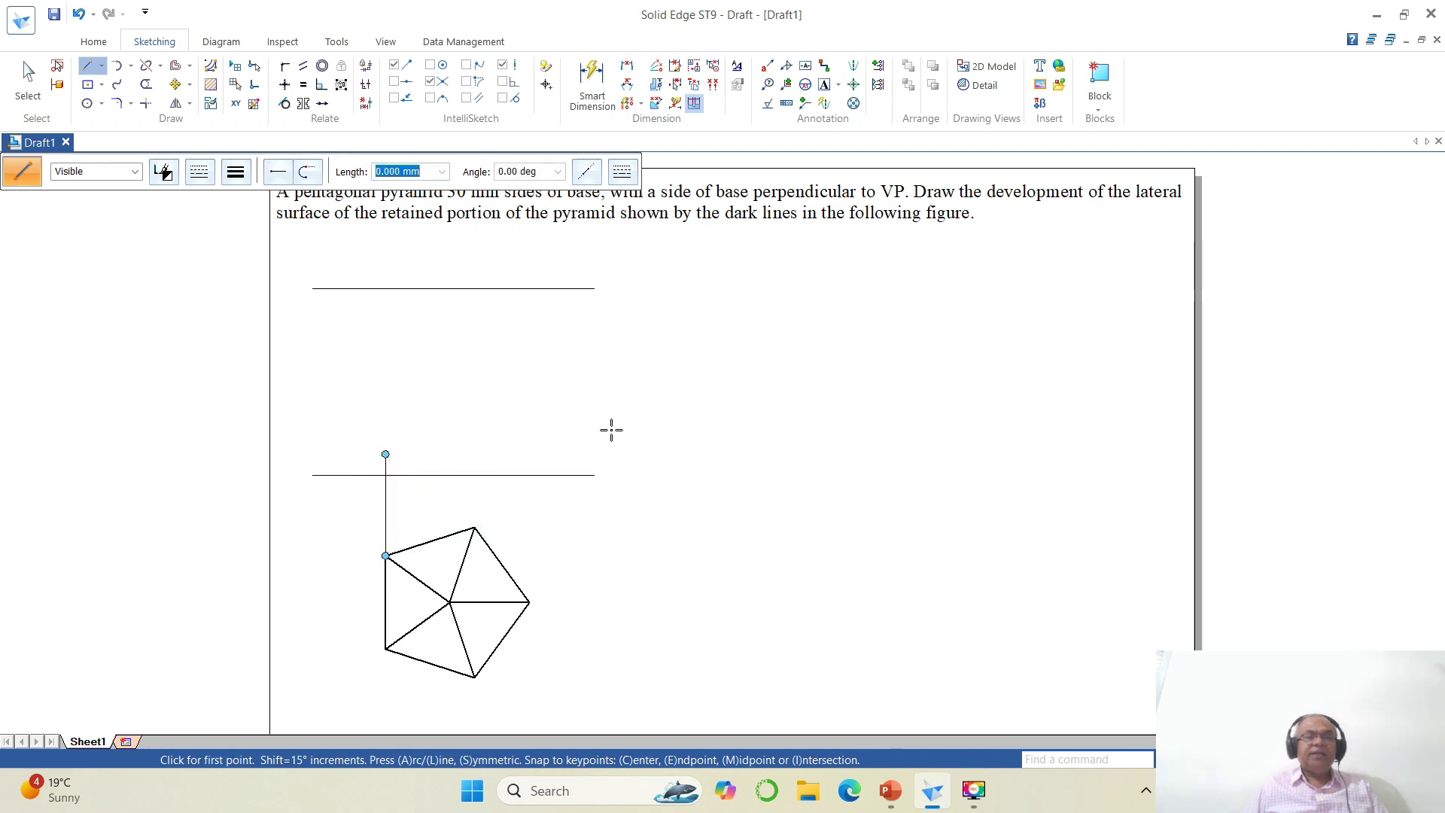
click(450, 602)
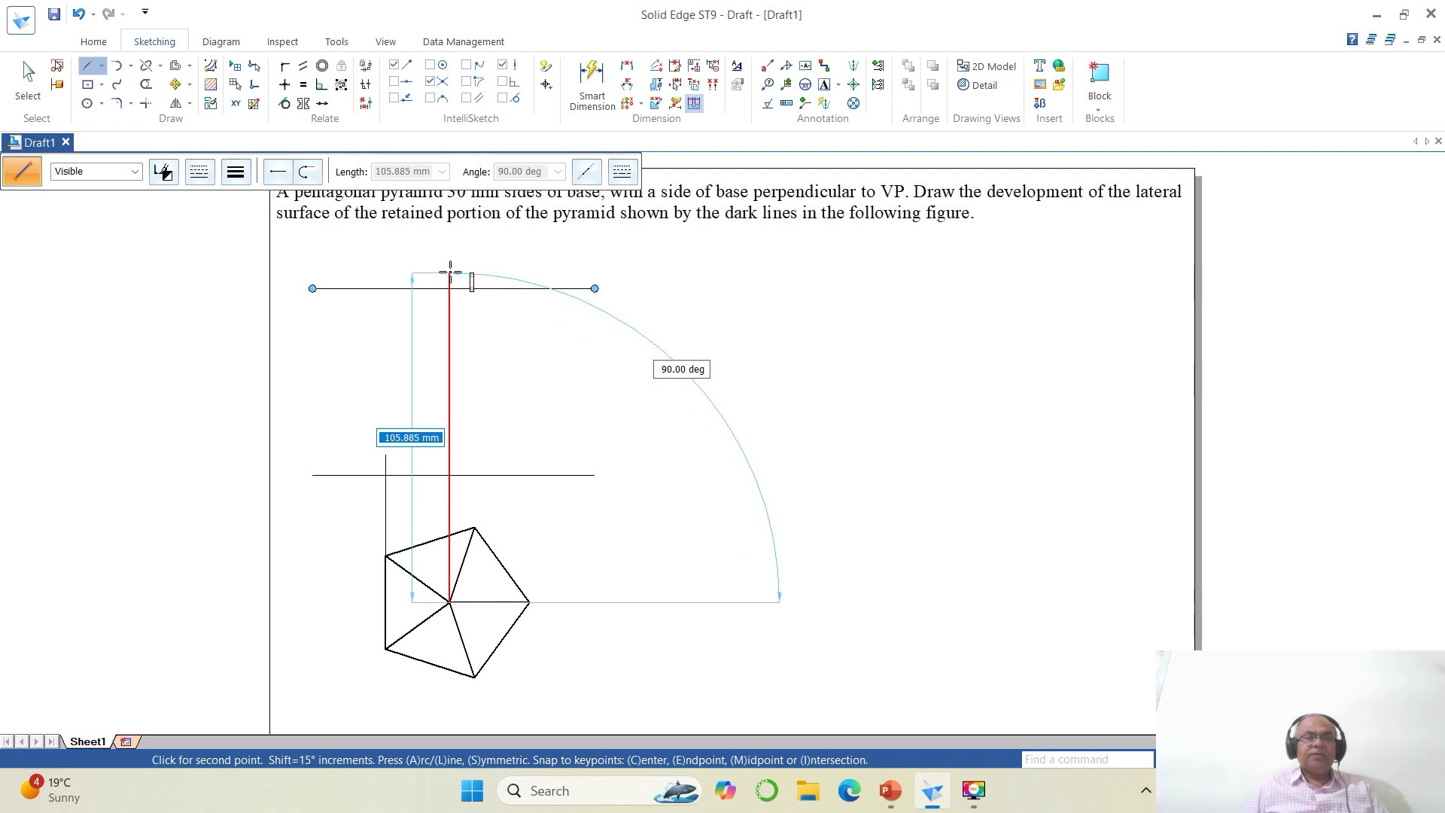
click(450, 271)
right_click(565, 300)
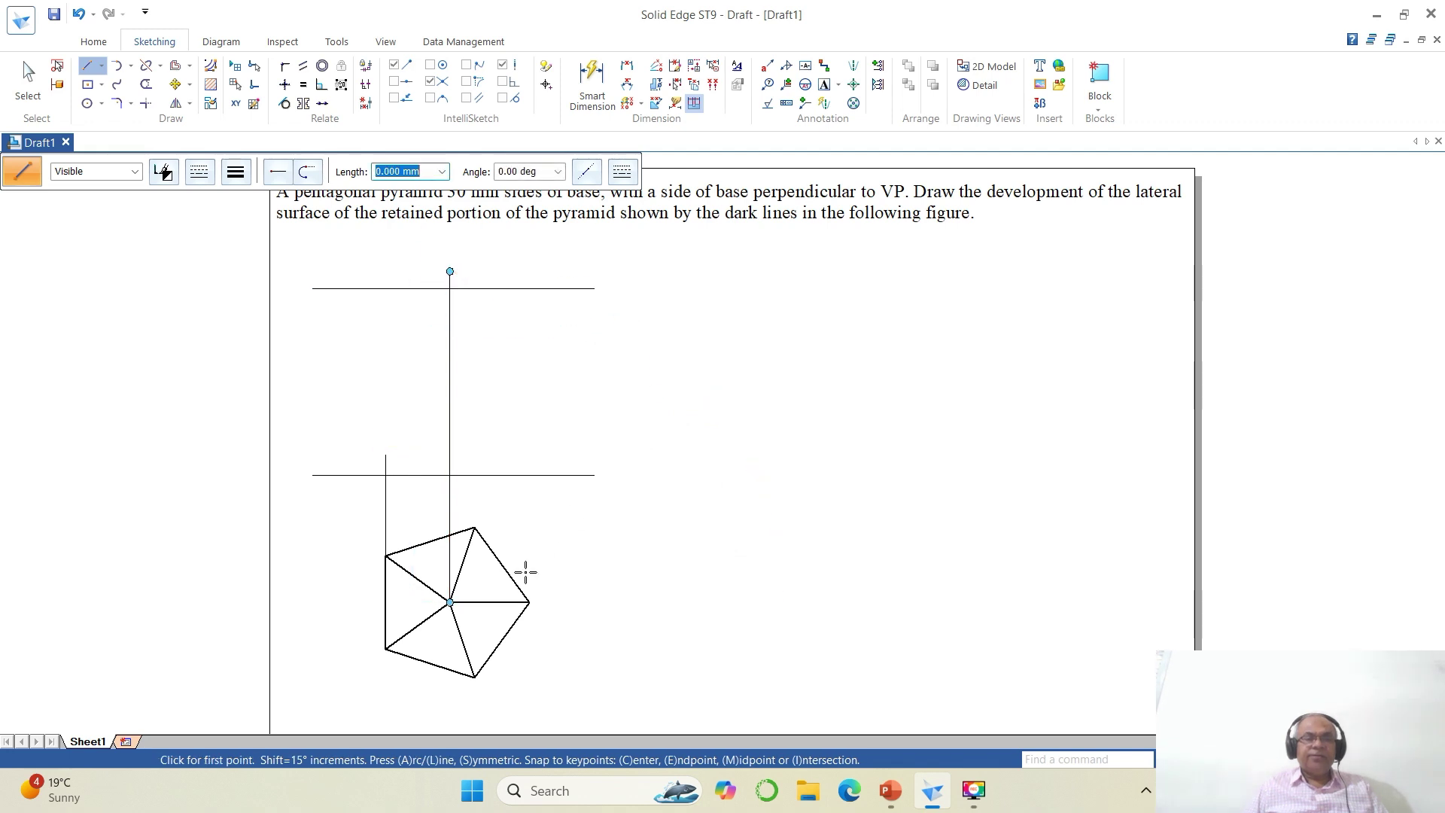
Draw vertical projectors from the pentagon's lower-right and rightmost vertices to just above the base line.
click(475, 678)
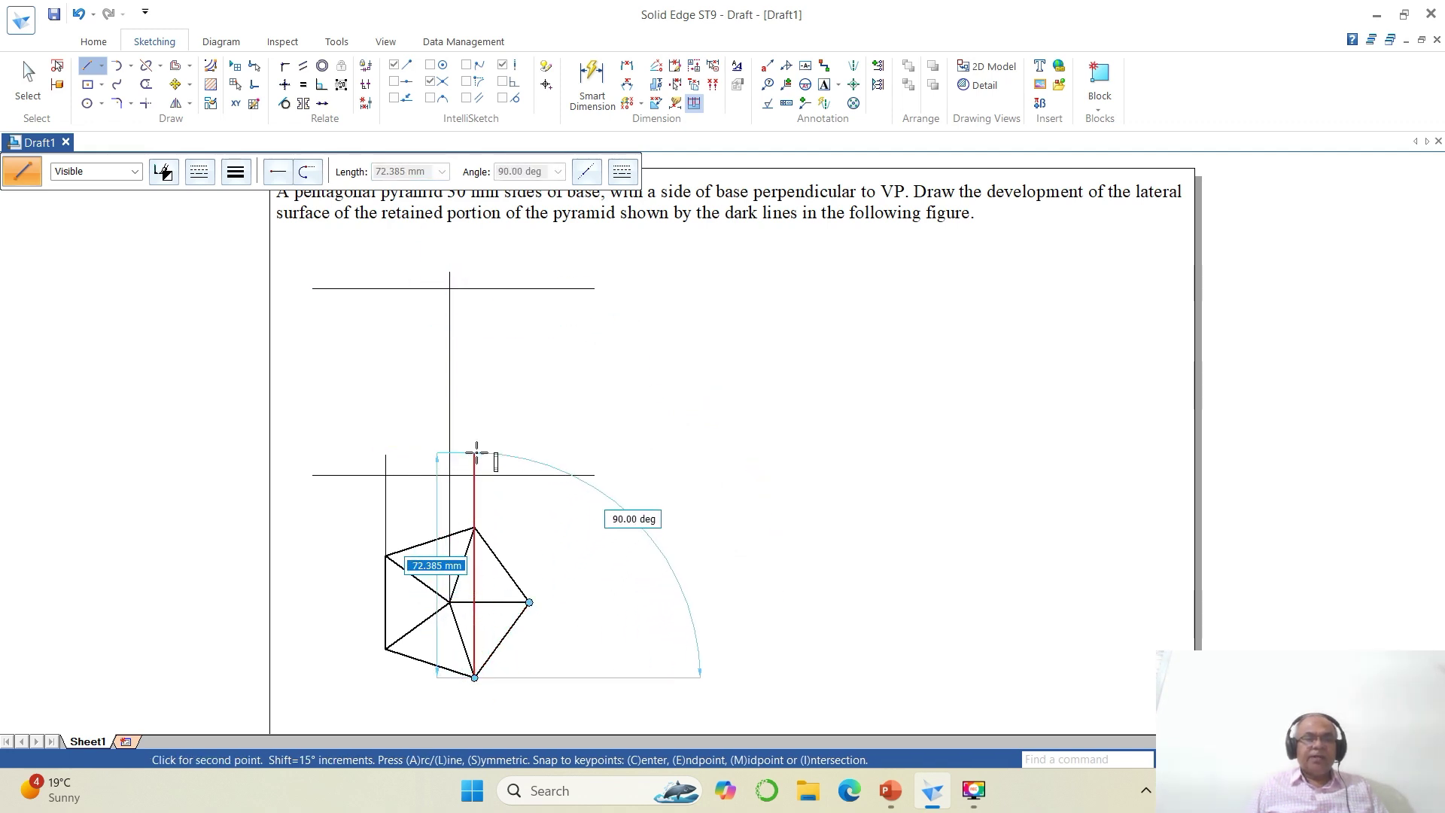
click(475, 451)
right_click(519, 459)
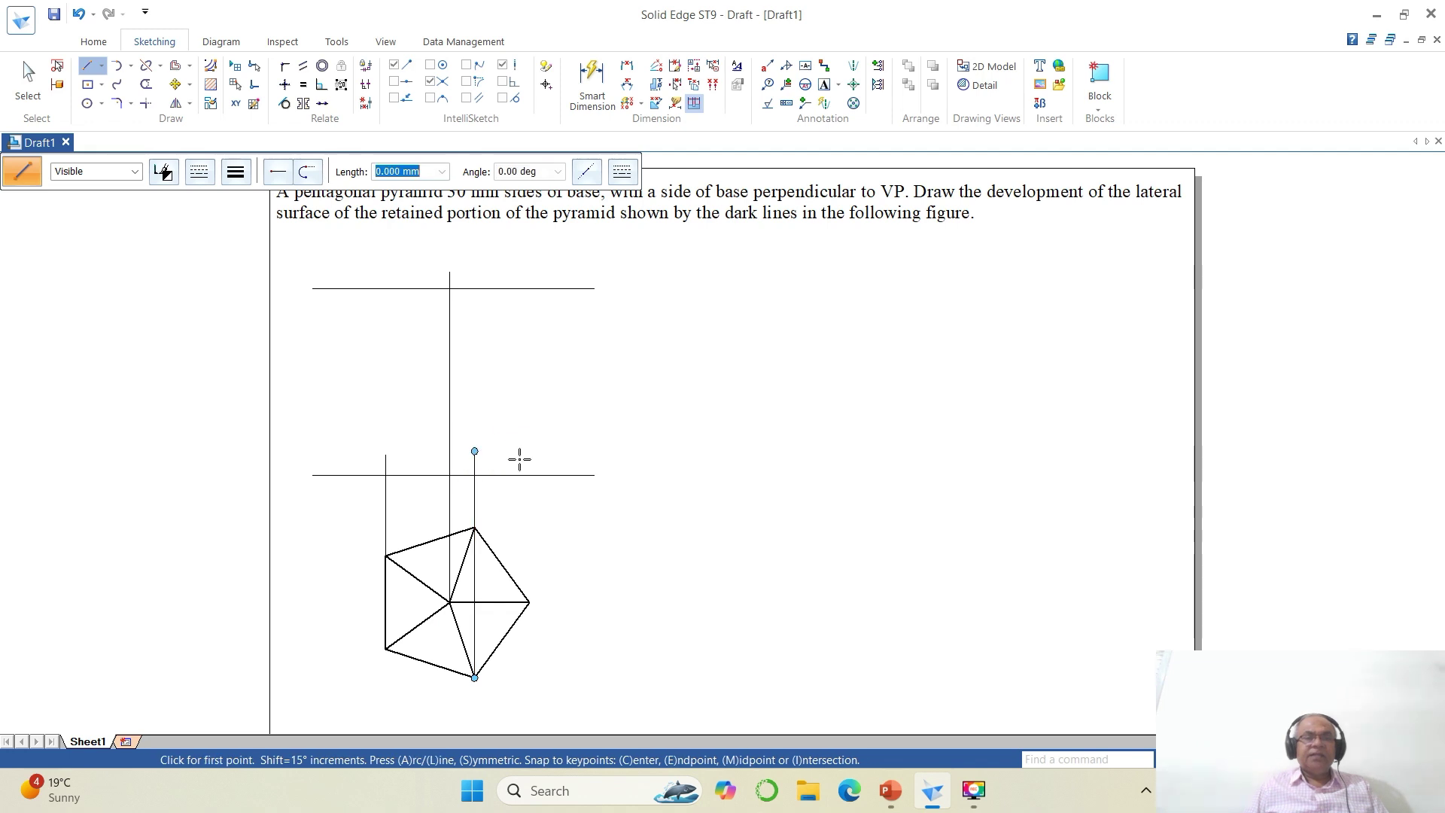
click(529, 602)
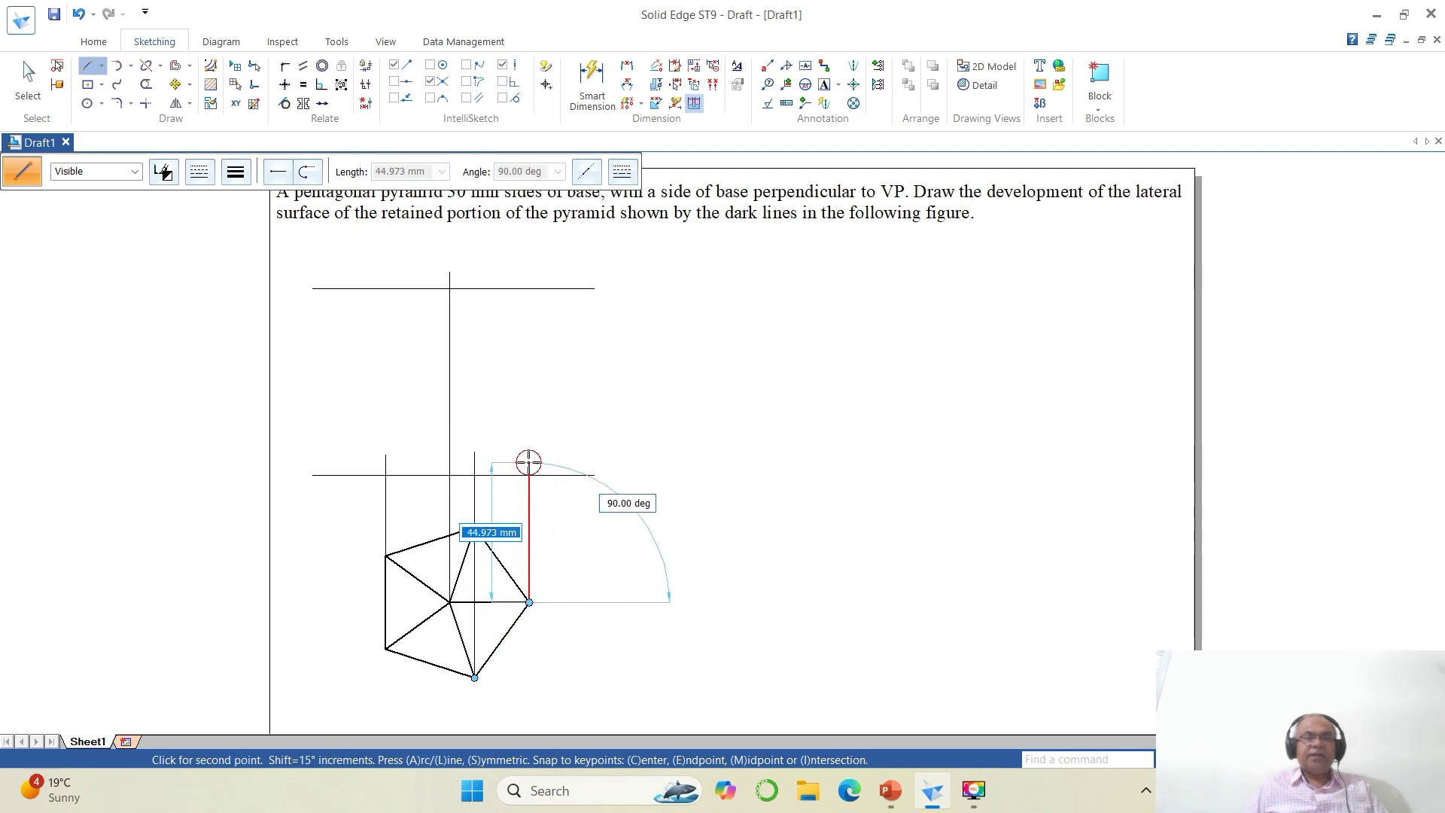
click(529, 462)
right_click(531, 459)
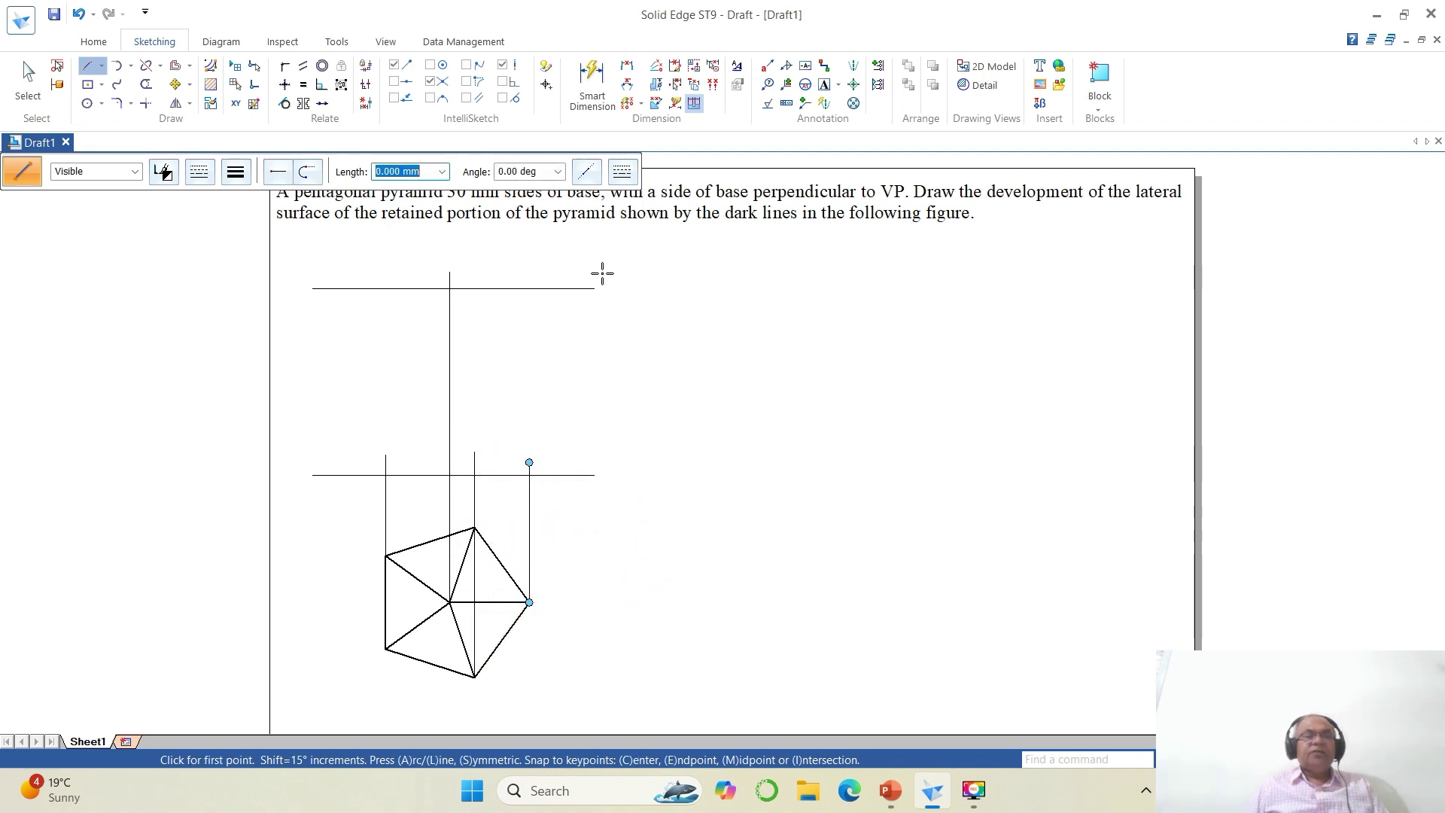
Trim the projector ends above the two horizontal lines and the base line's overhangs beyond the outer projectors.
click(146, 84)
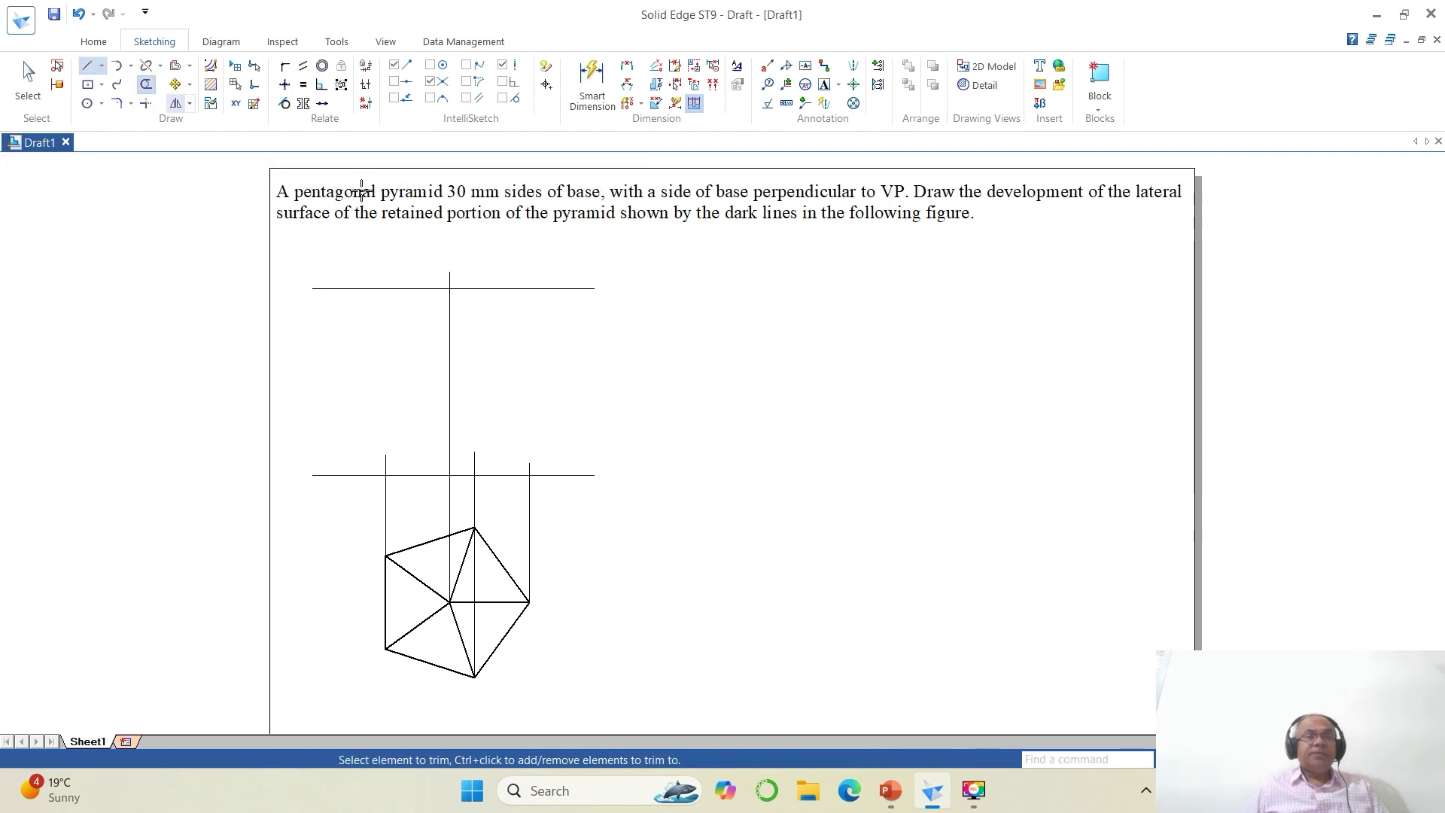
click(387, 466)
click(473, 465)
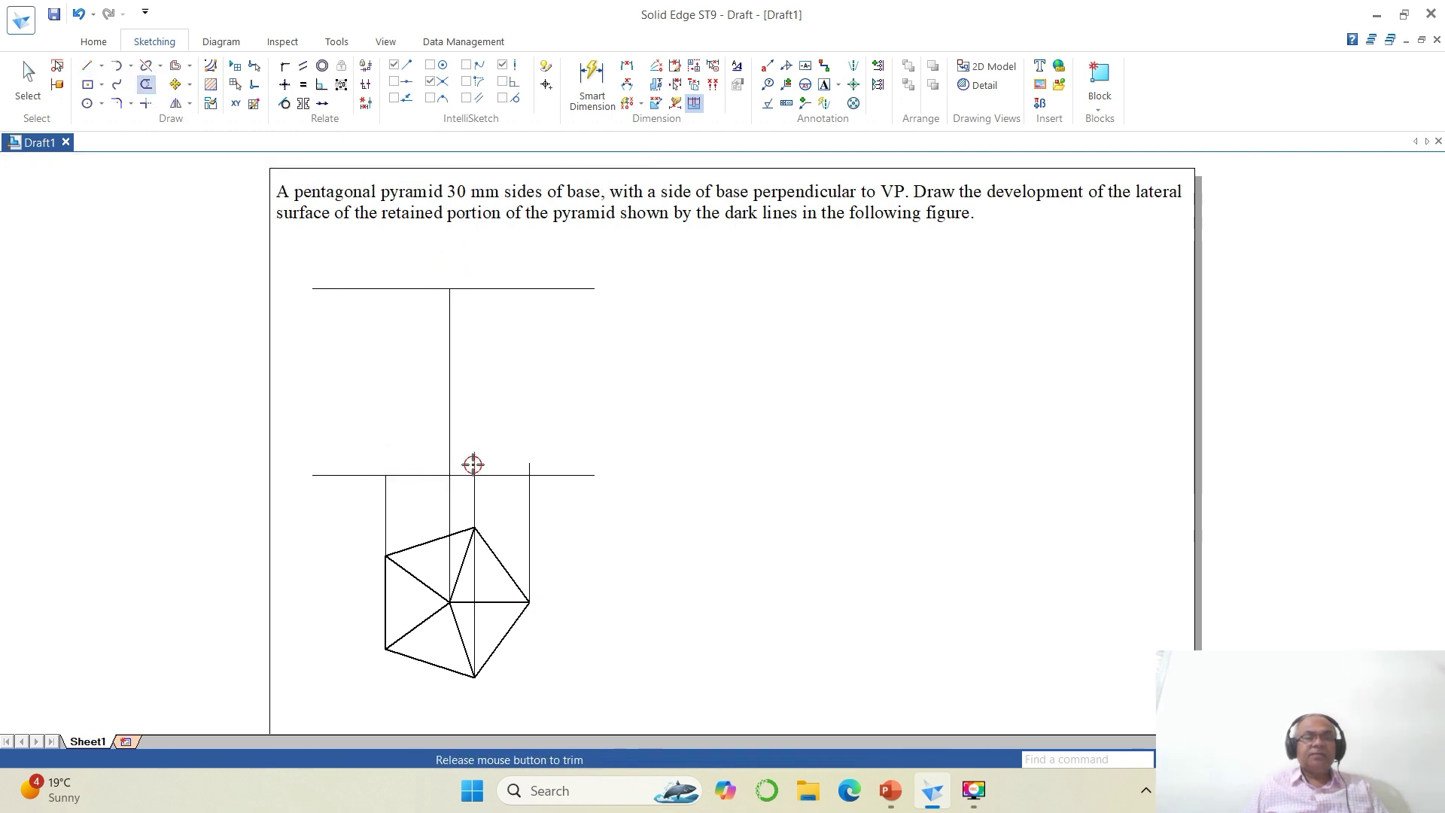
click(529, 467)
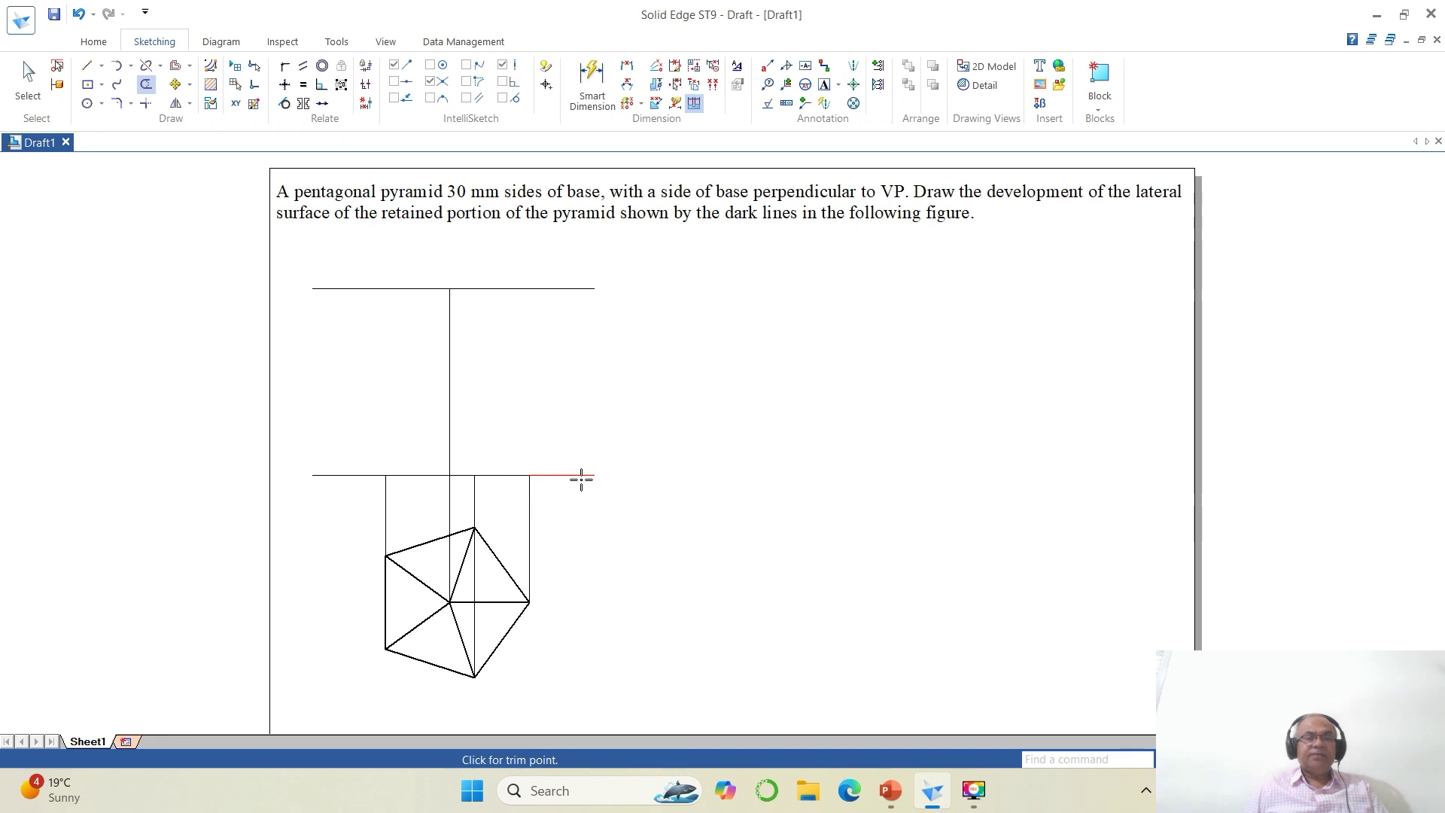
click(363, 474)
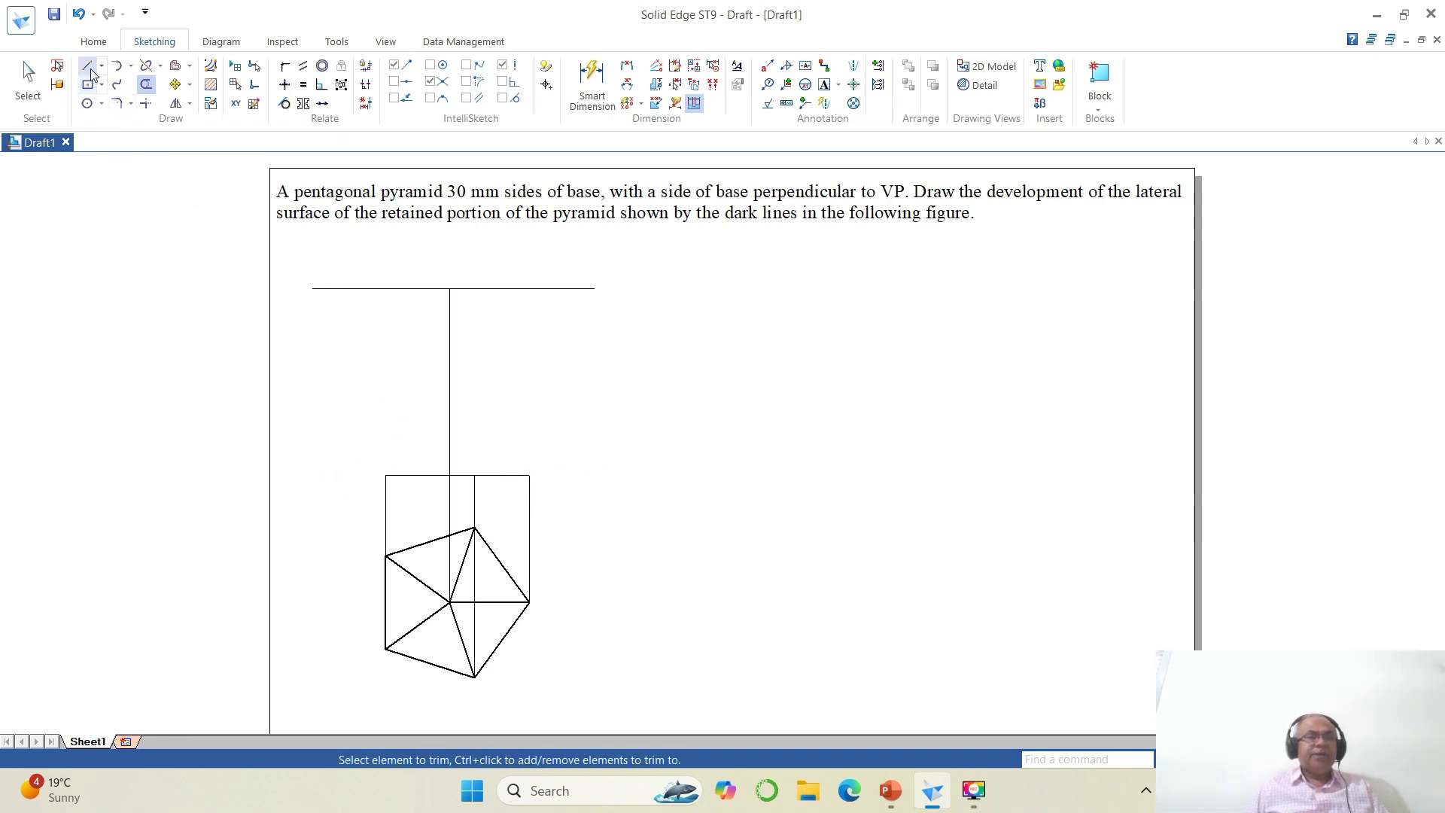
Draw the front view's three slant edges joining the left, middle and right projector points on the base line to the apex.
click(86, 66)
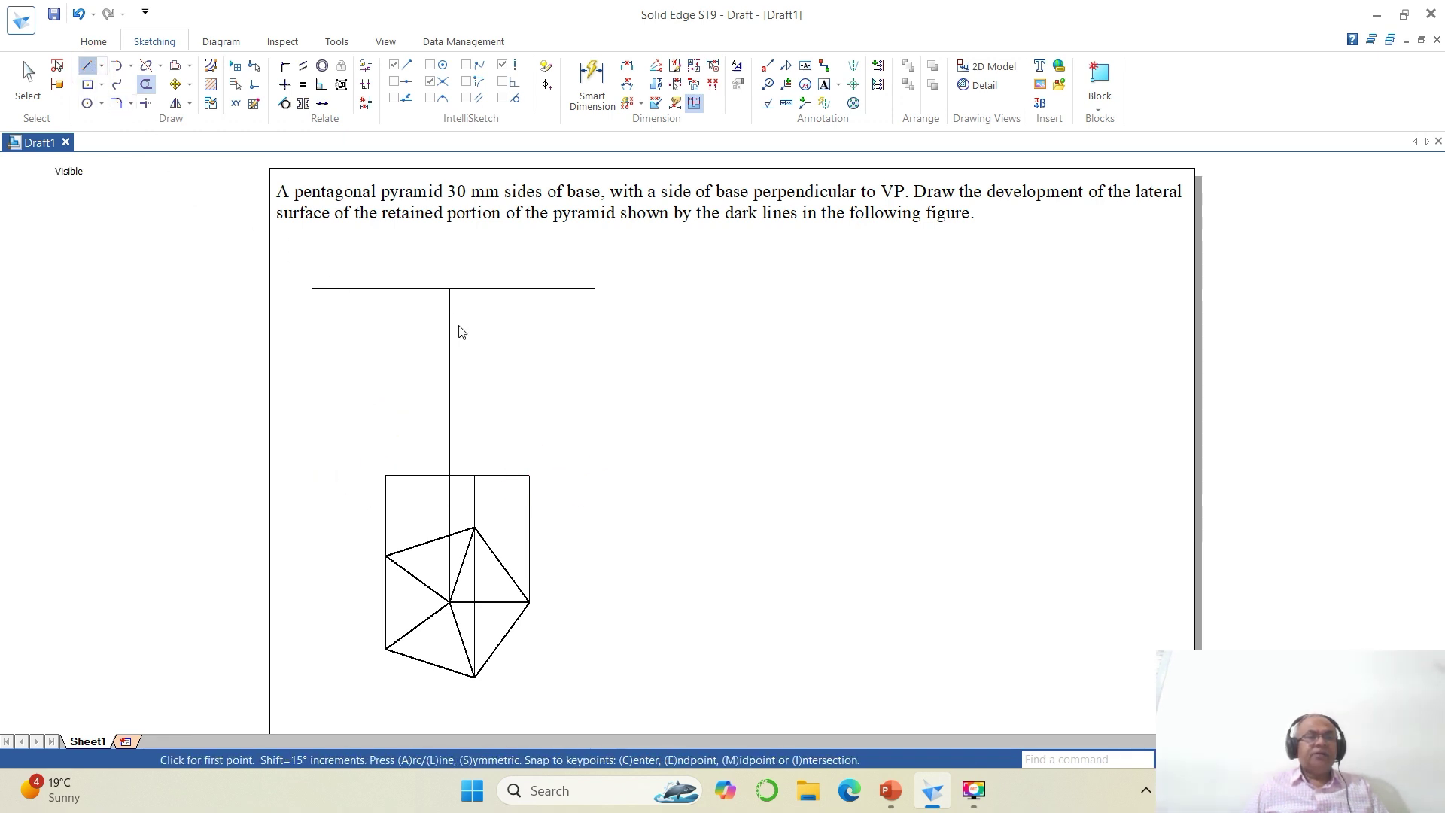
click(386, 475)
click(450, 288)
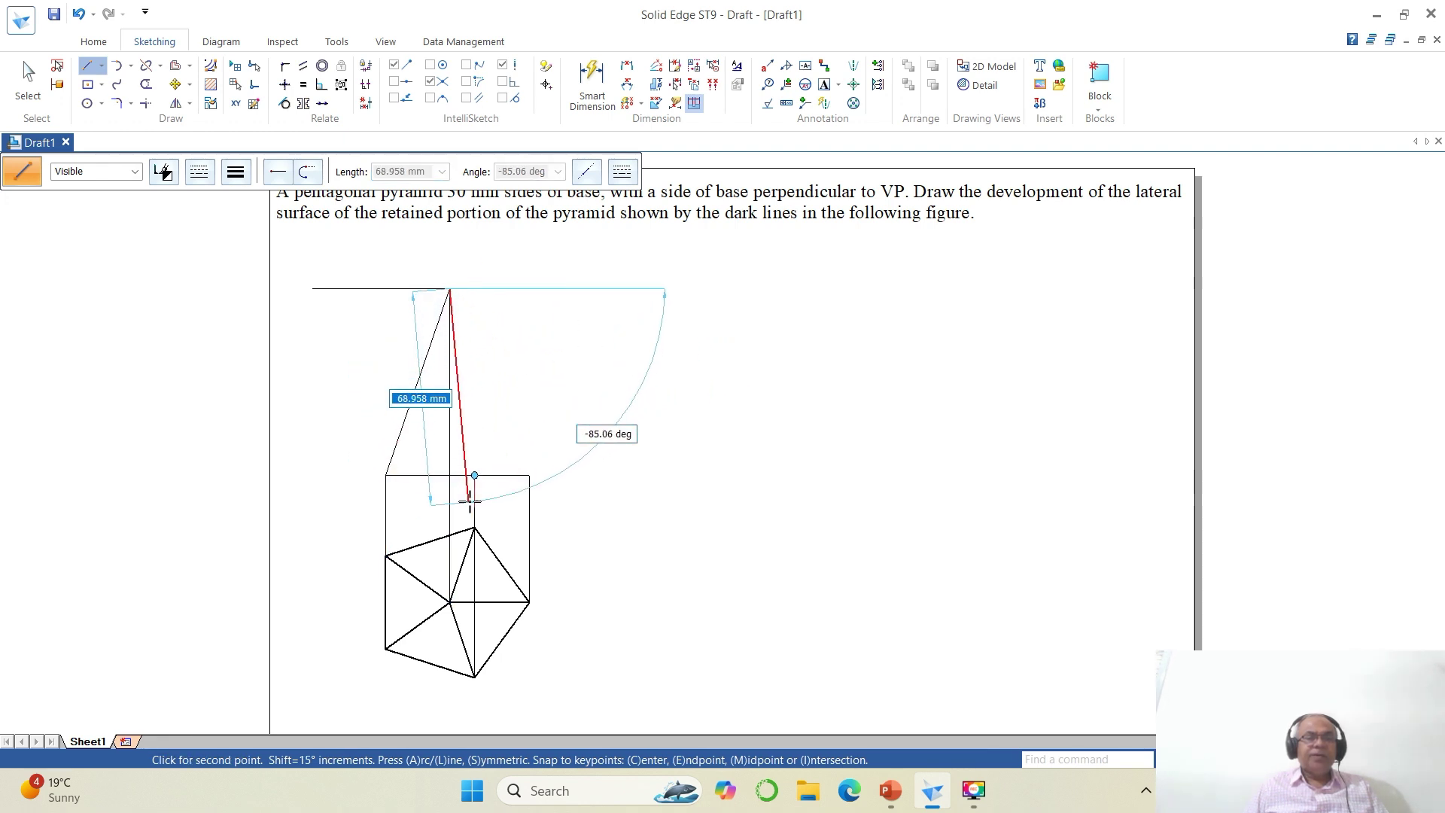
click(476, 475)
right_click(536, 488)
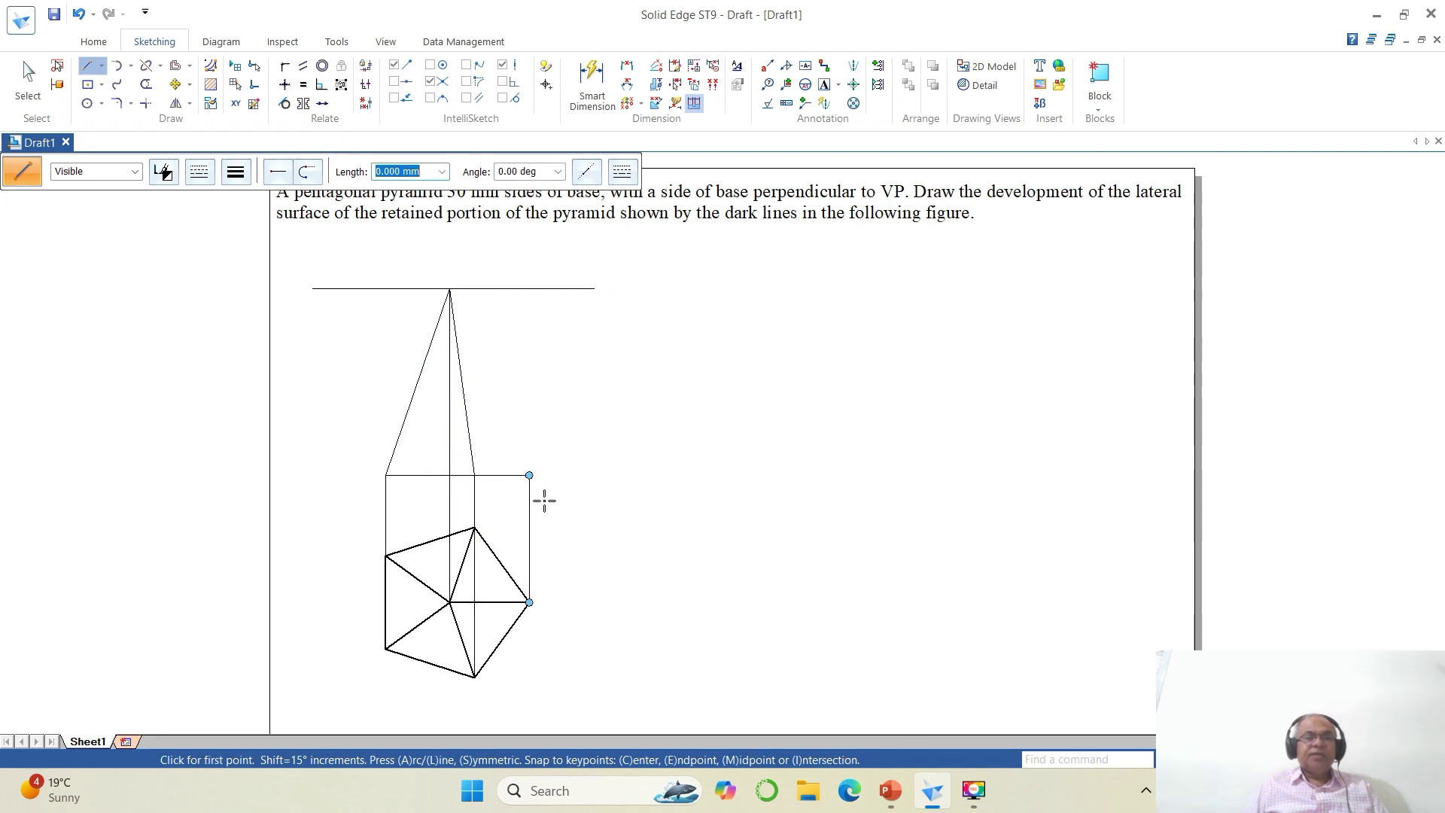
click(529, 475)
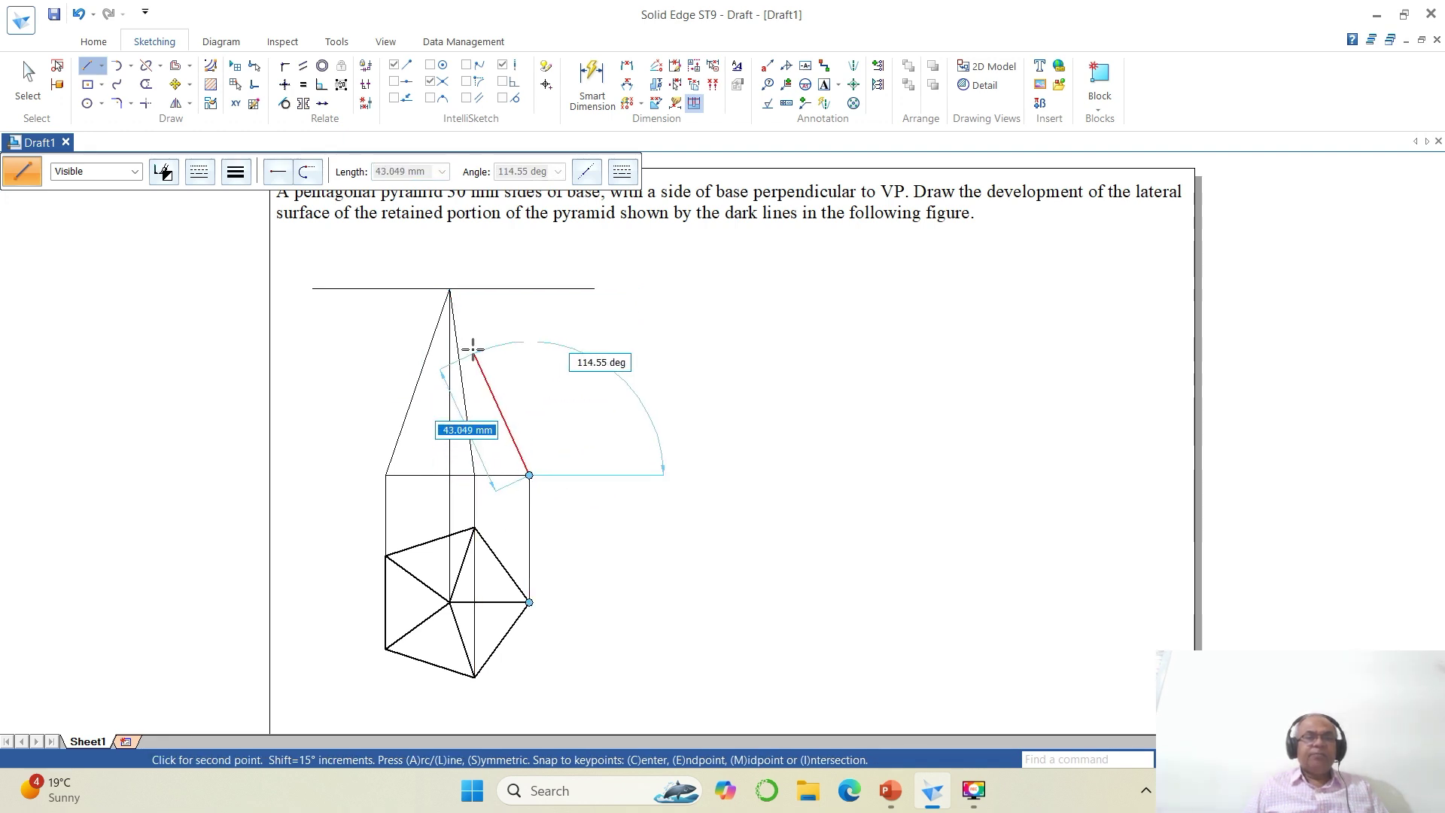
click(449, 288)
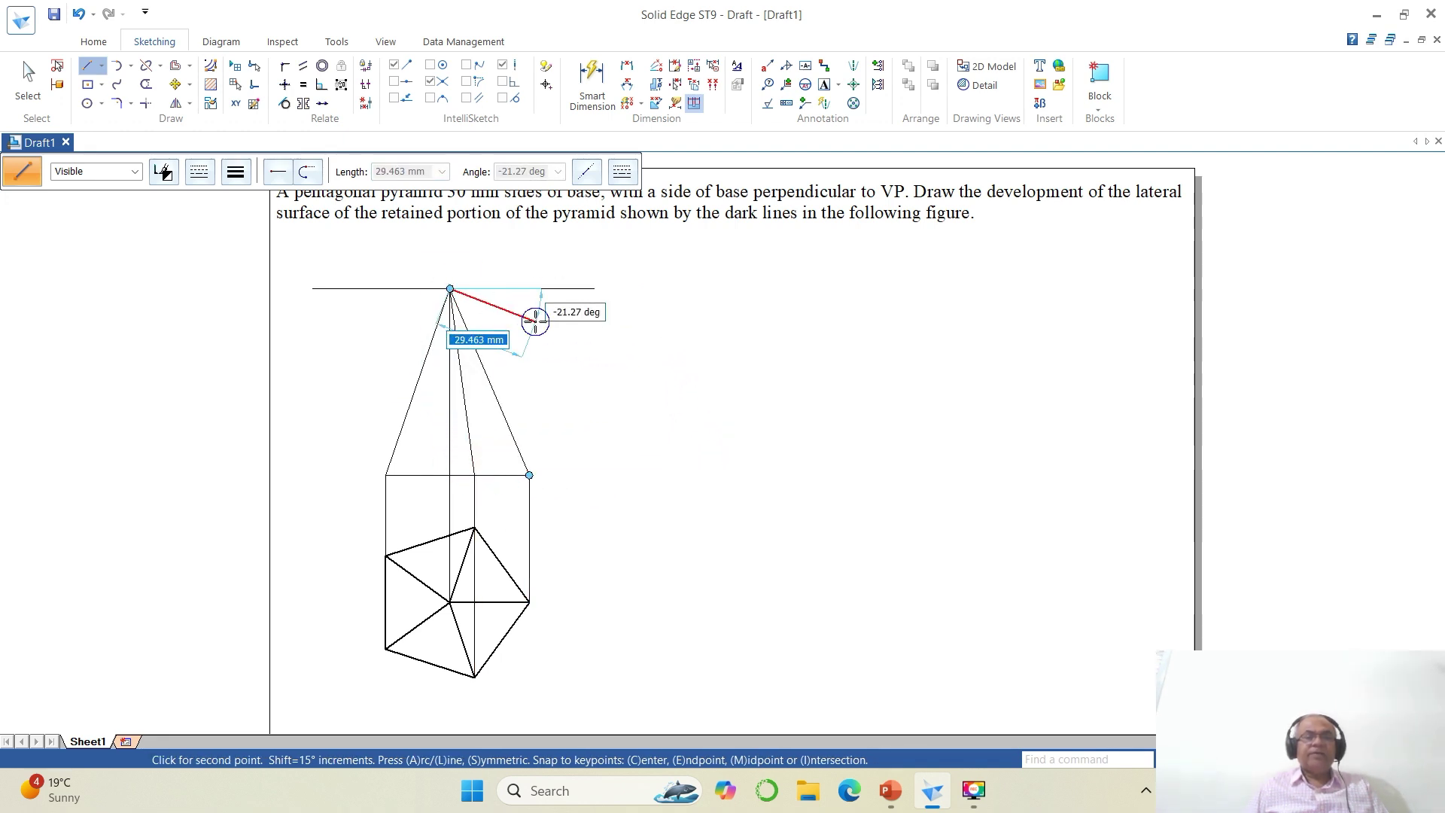
right_click(561, 310)
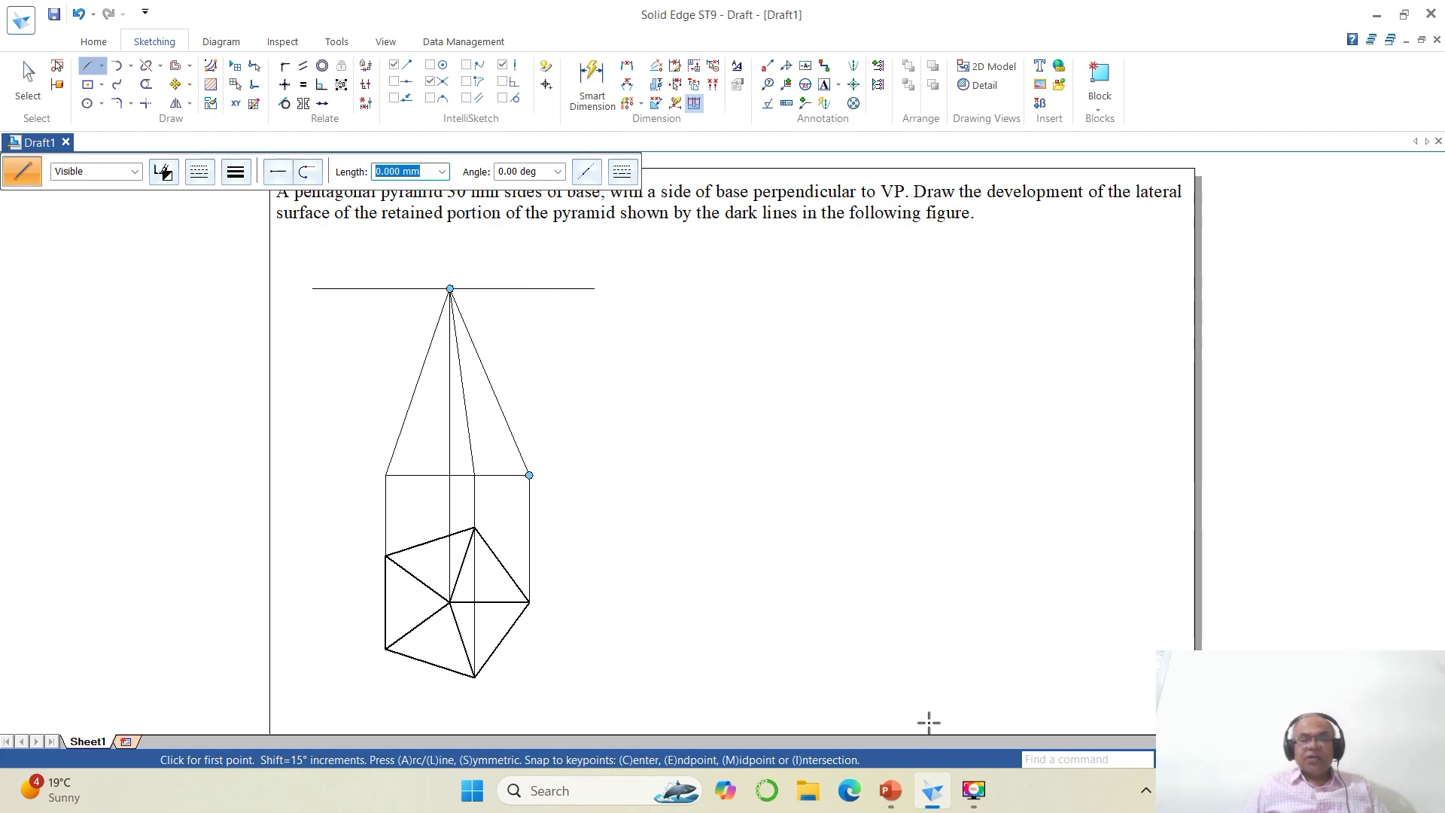
Check the cut height in the PowerPoint figure and delete the horizontal line through the apex in the Solid Edge draft.
click(892, 792)
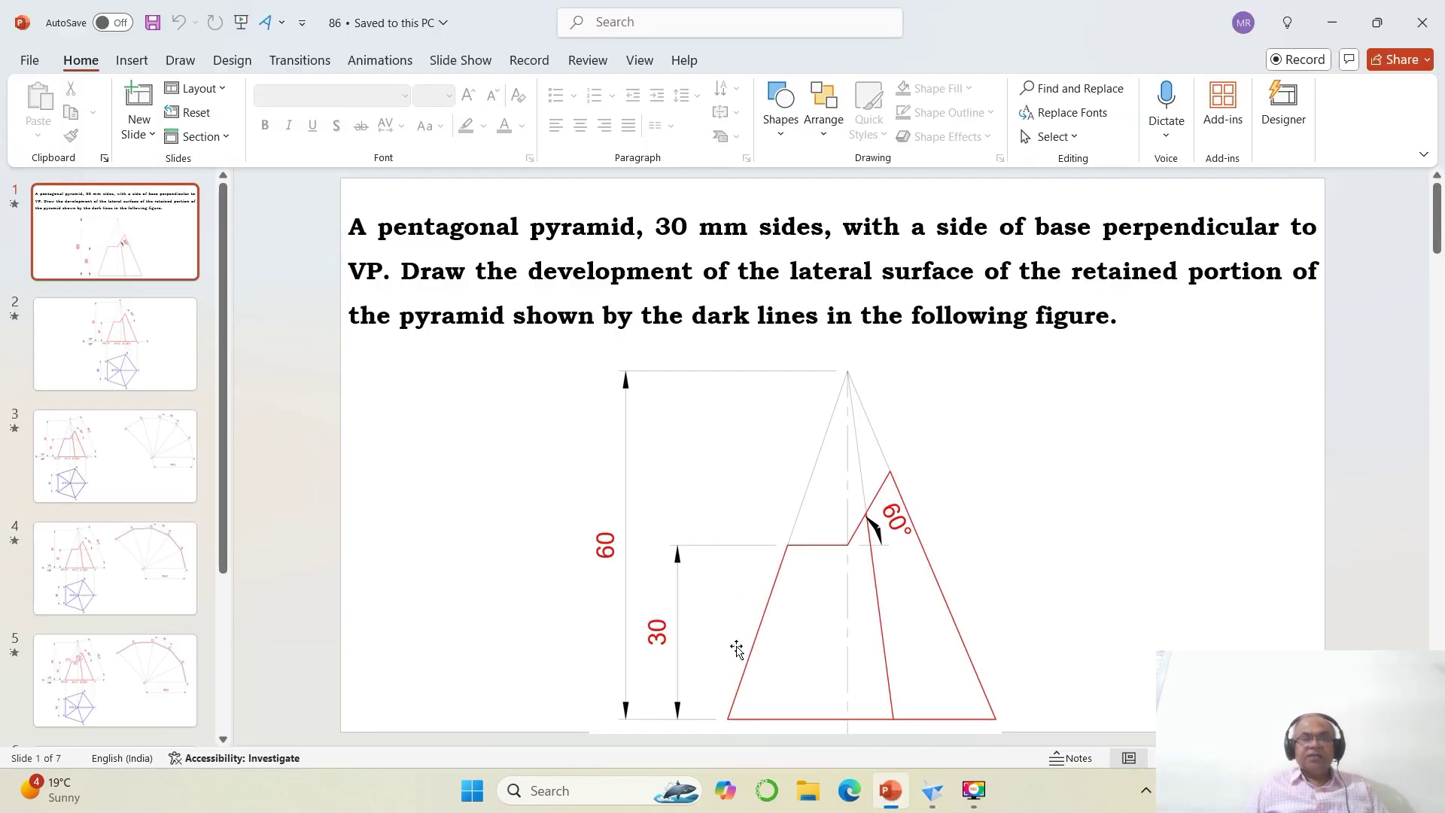
click(932, 791)
key(Escape)
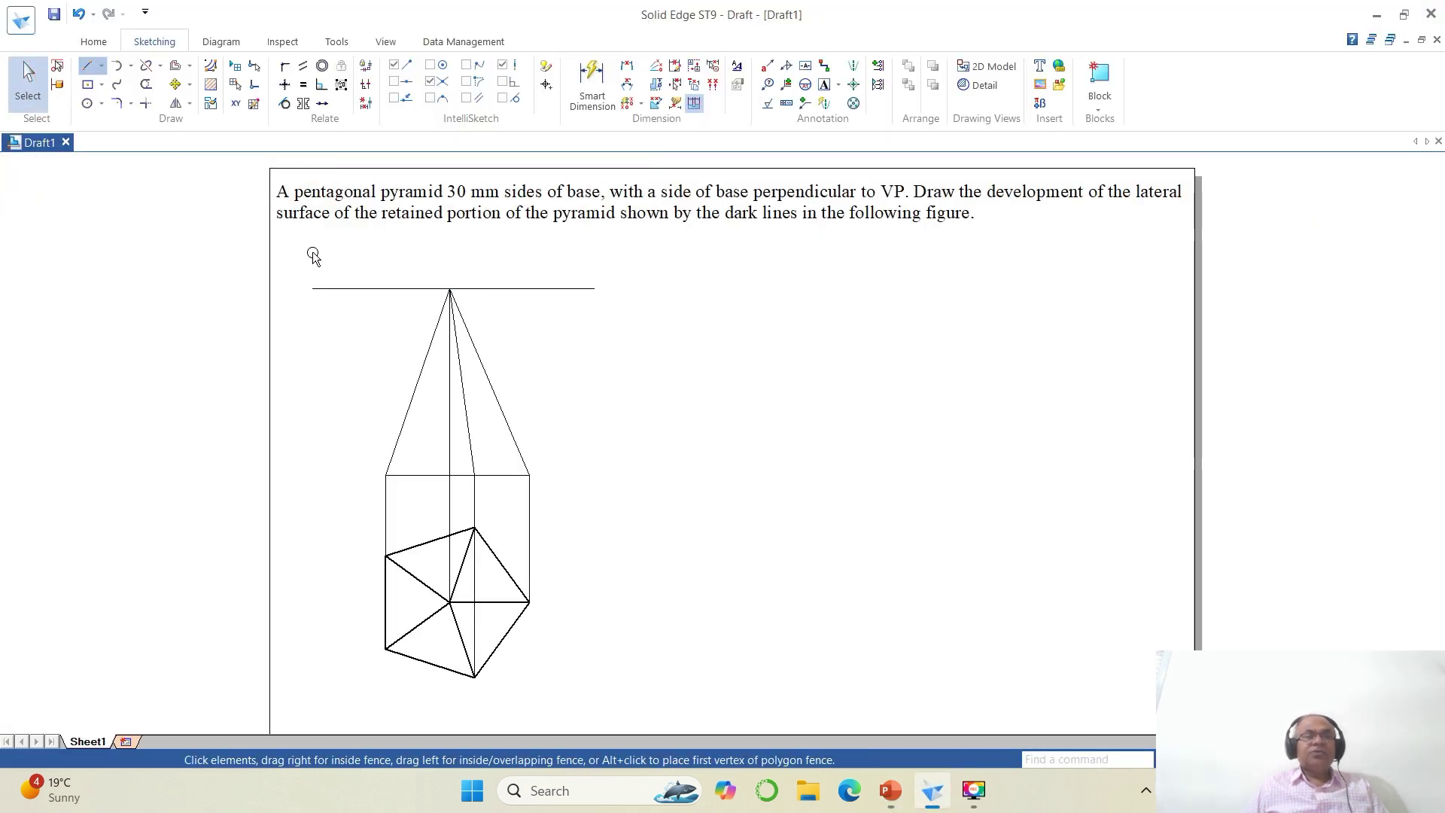
click(361, 289)
key(Delete)
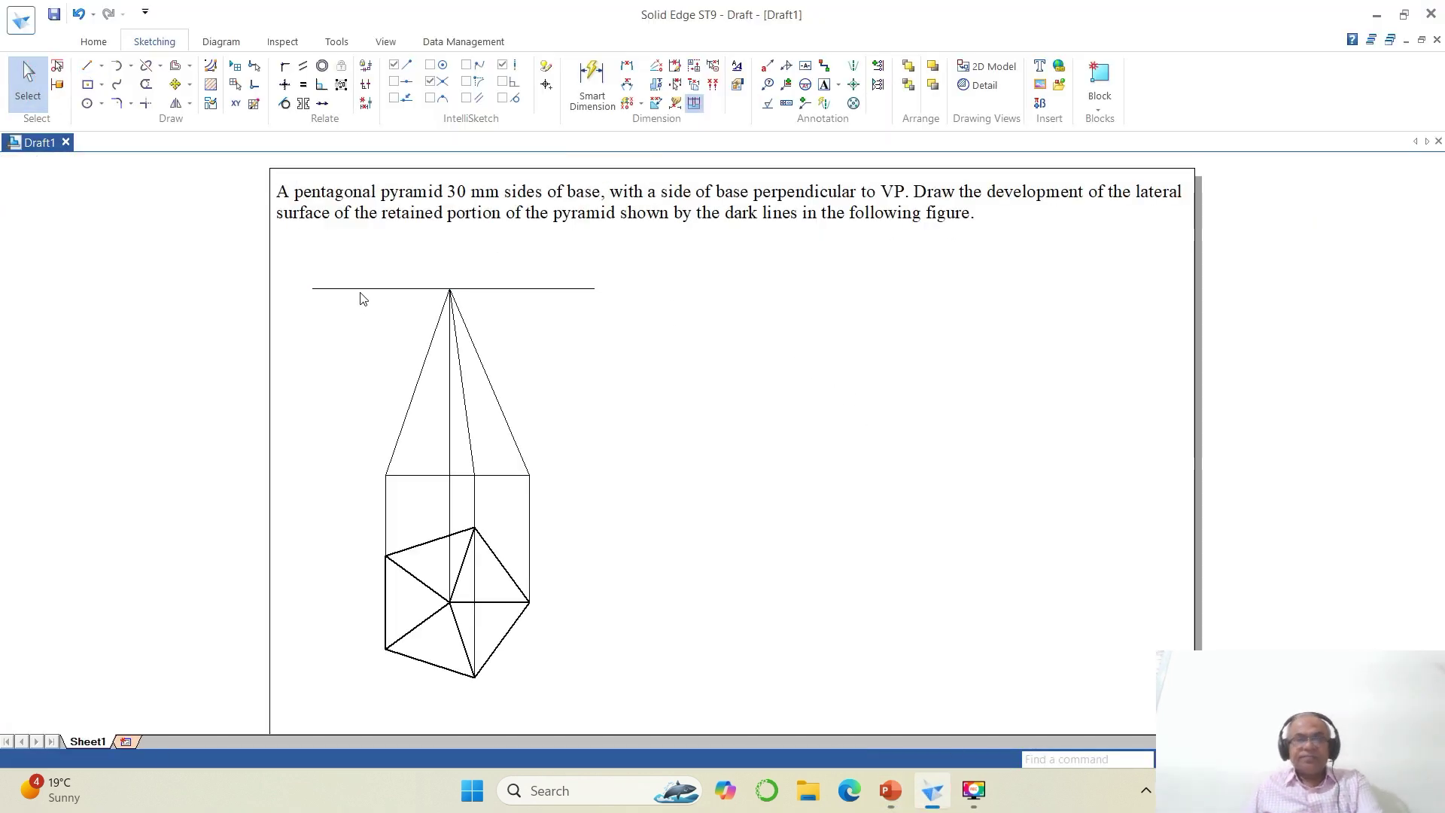
Offset the front view's base line 30 mm upward.
click(176, 65)
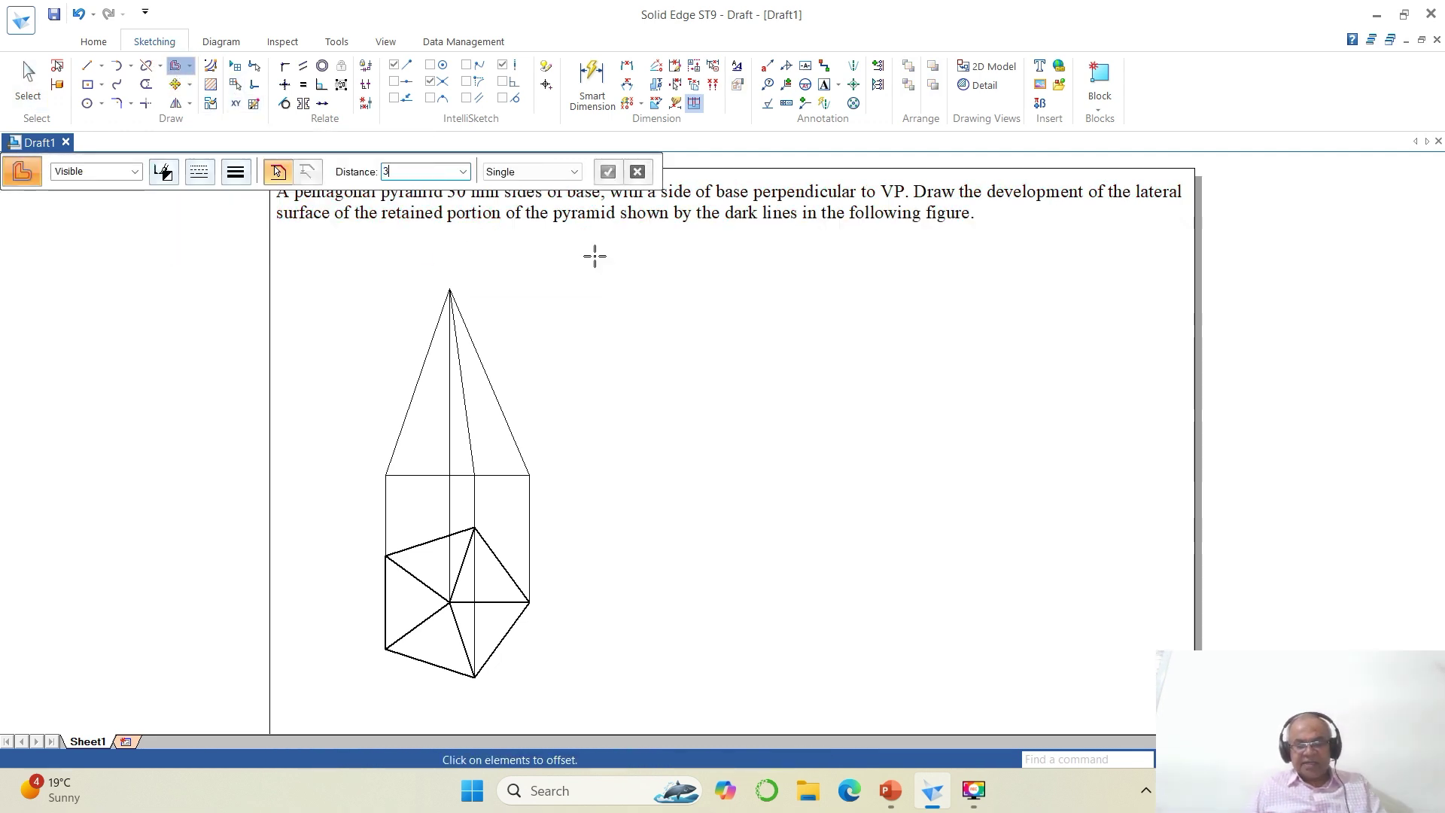
key(Return)
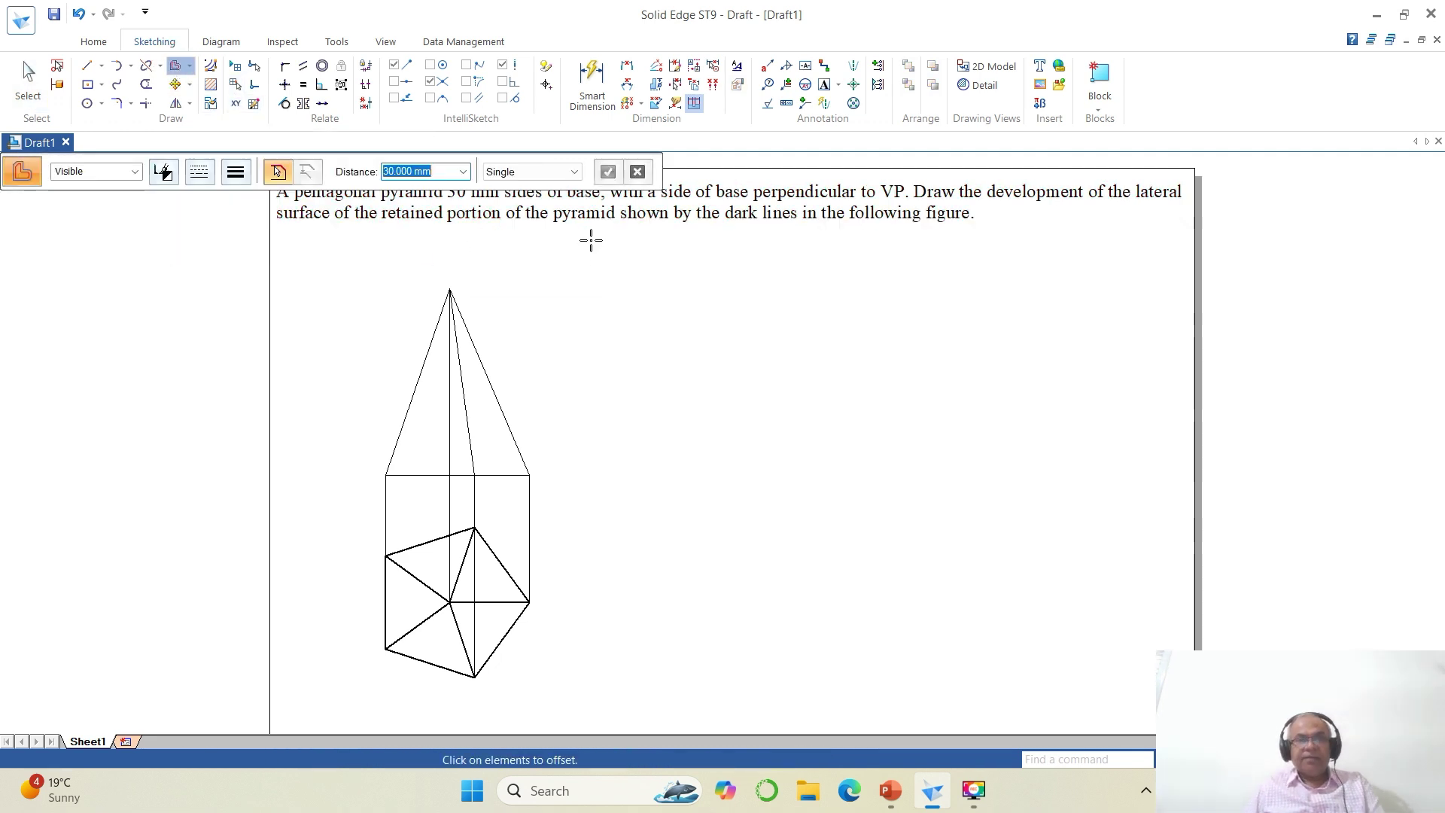
click(490, 476)
click(524, 408)
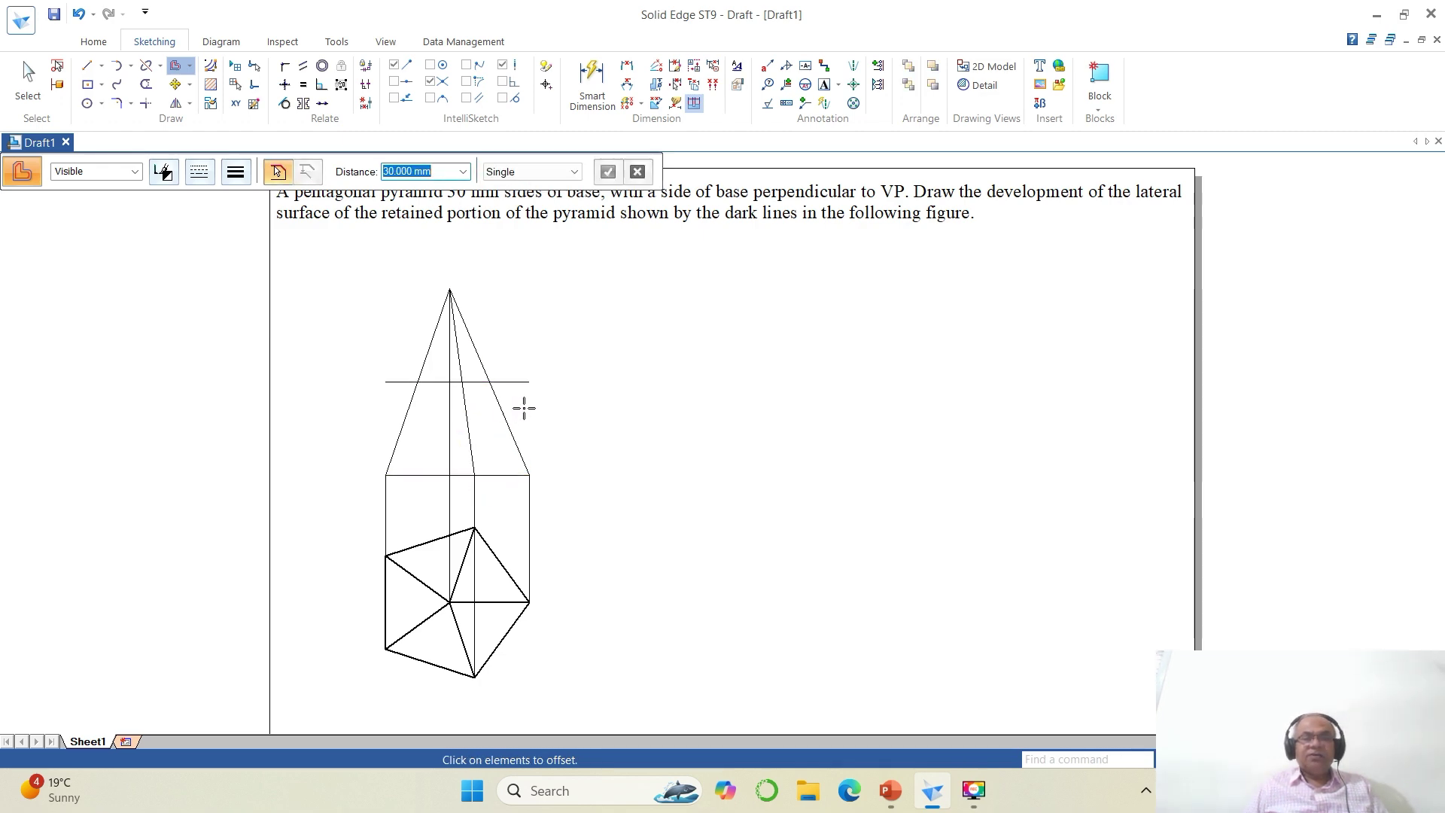
Check the cutting angle in PowerPoint, and in Solid Edge draw a 50 mm line at 60° from the offset line's intersection with the axis.
click(891, 791)
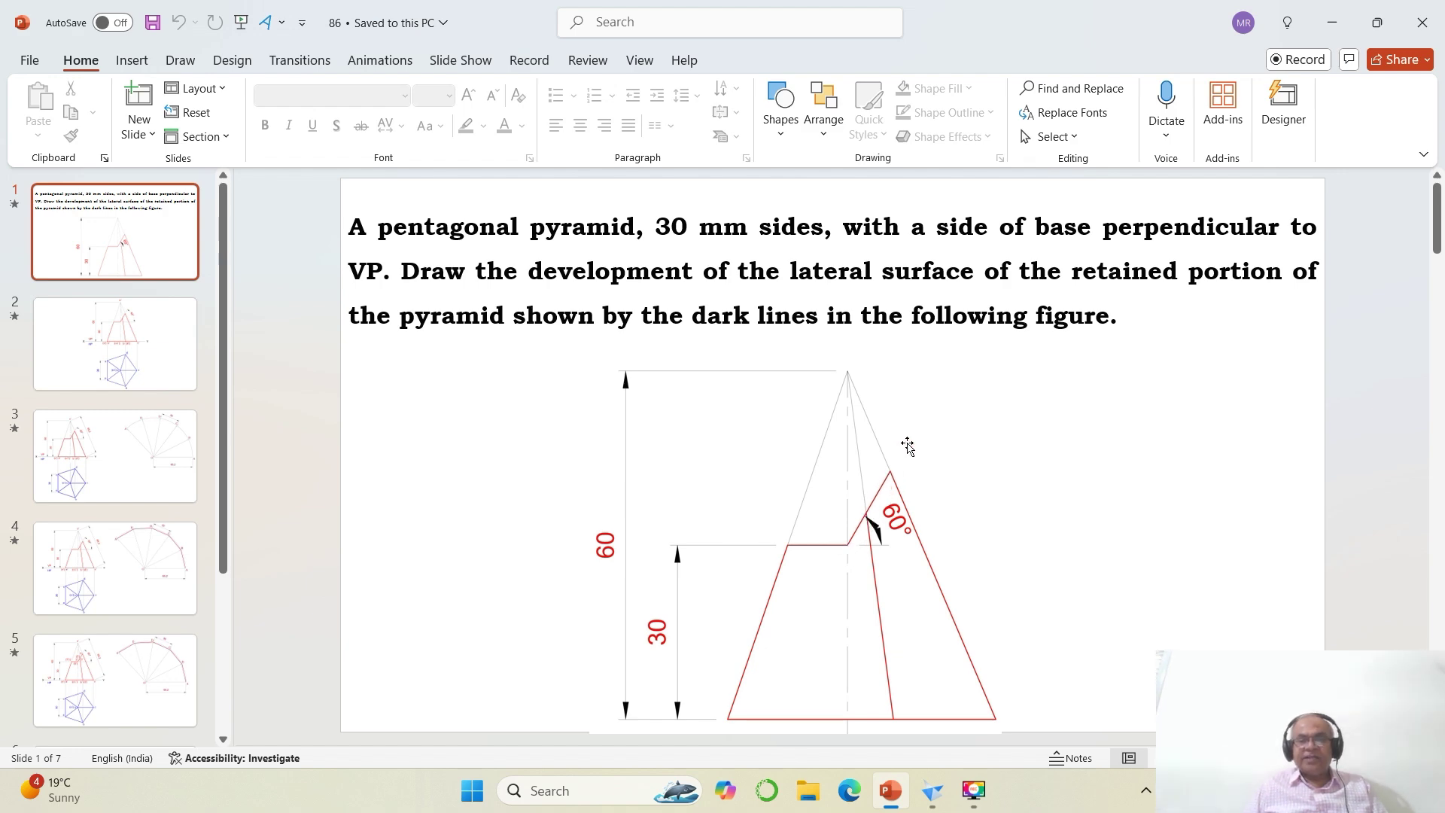
click(933, 791)
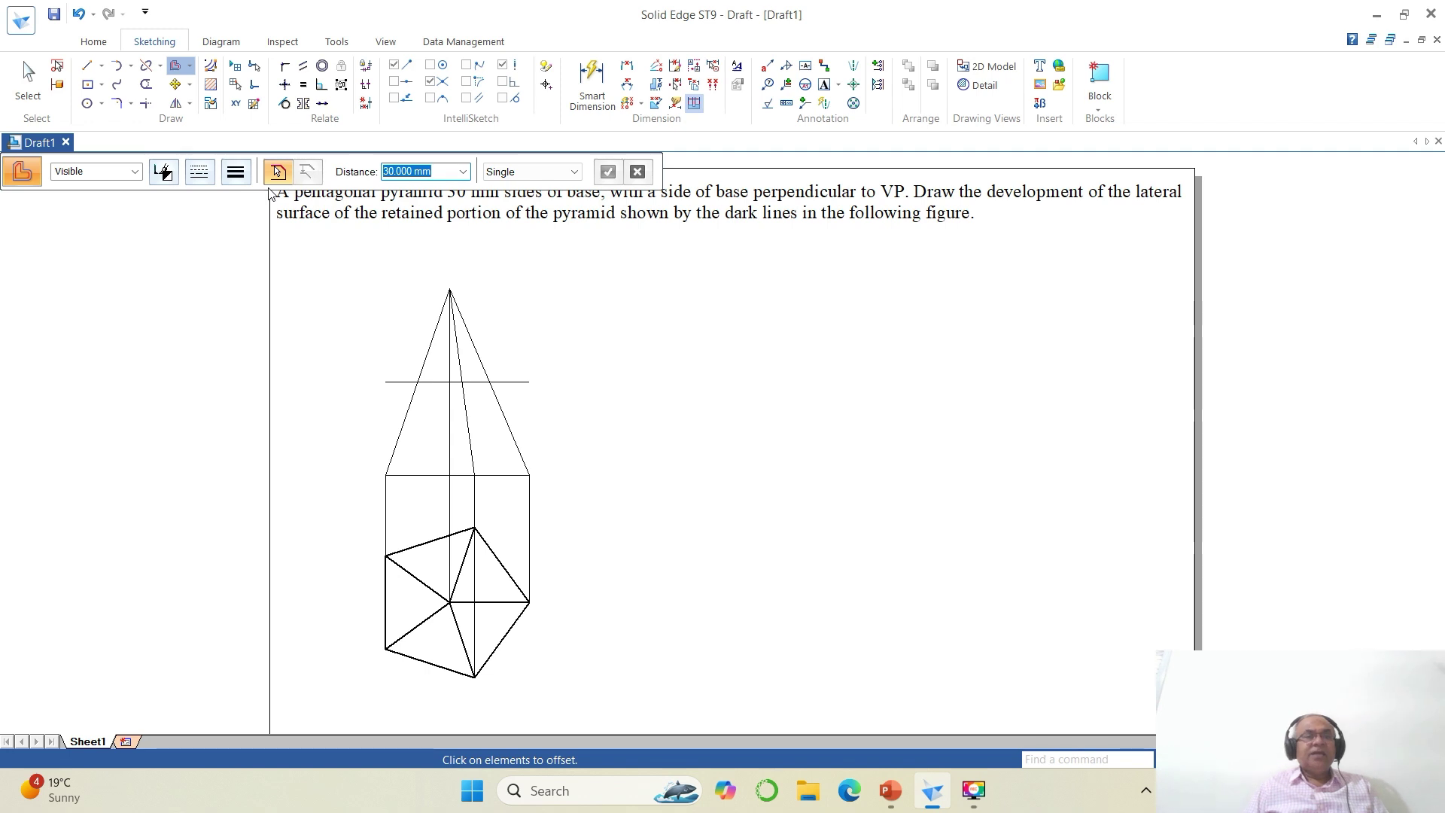
click(88, 66)
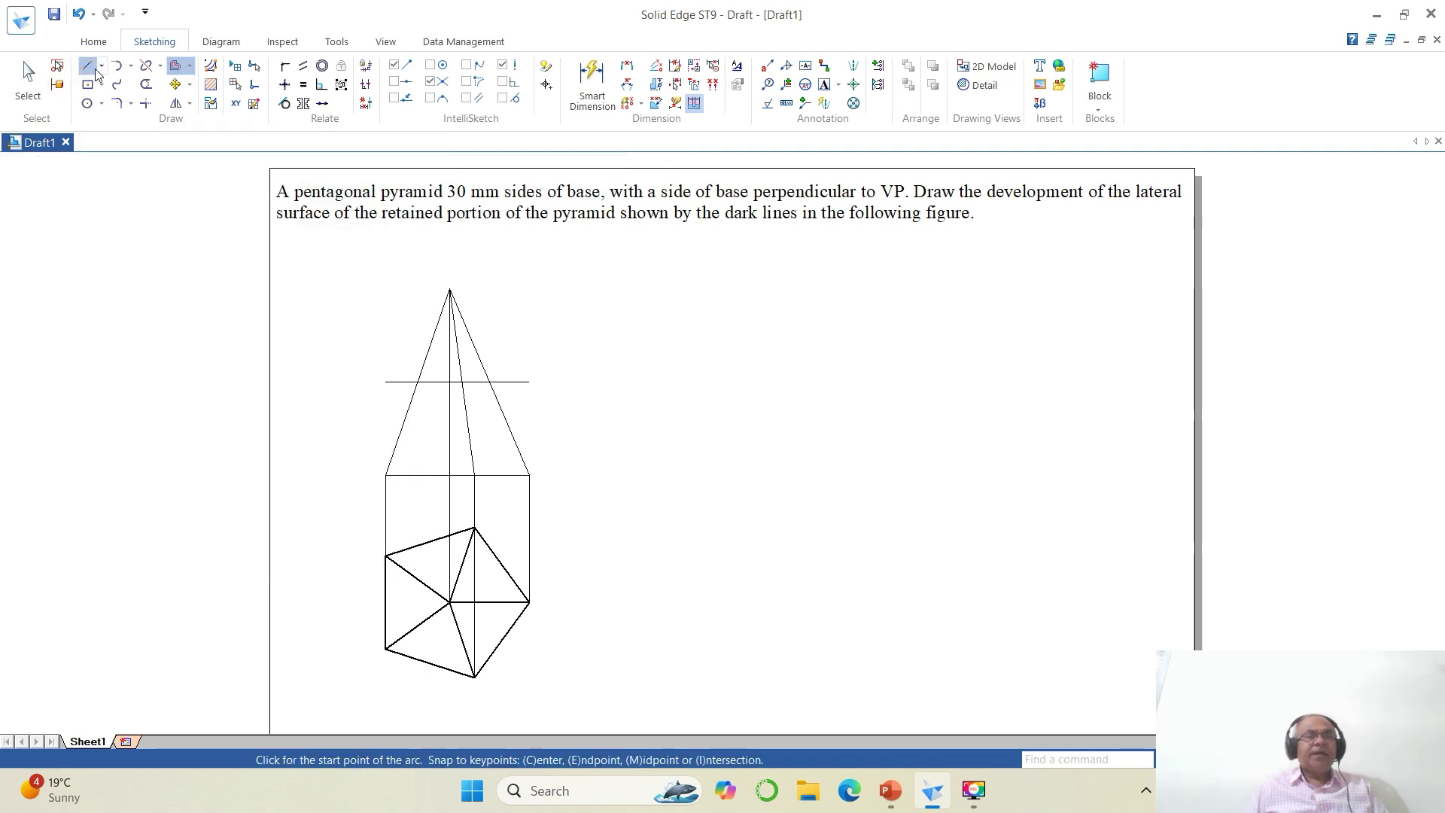
click(450, 382)
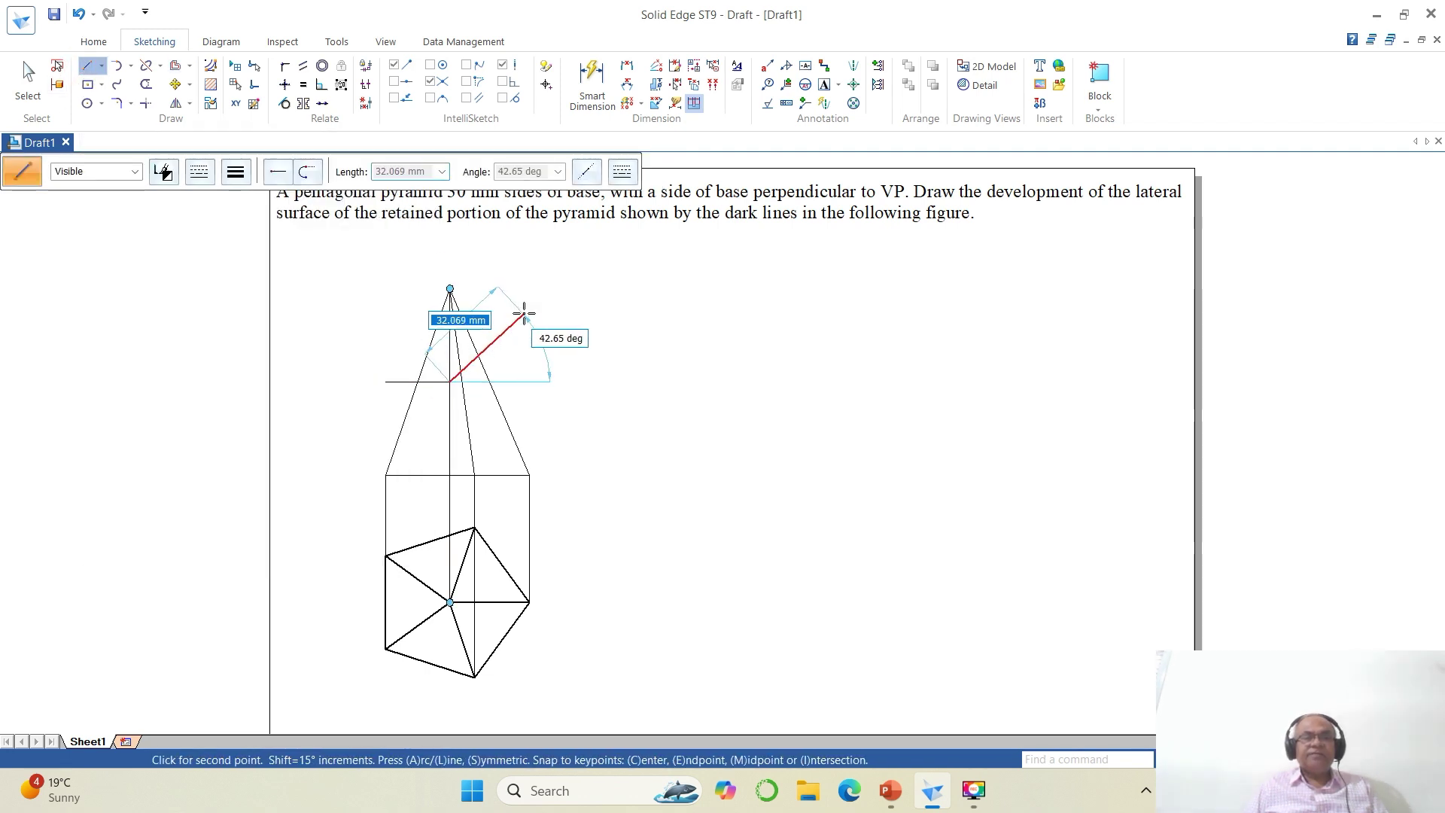
text(50)
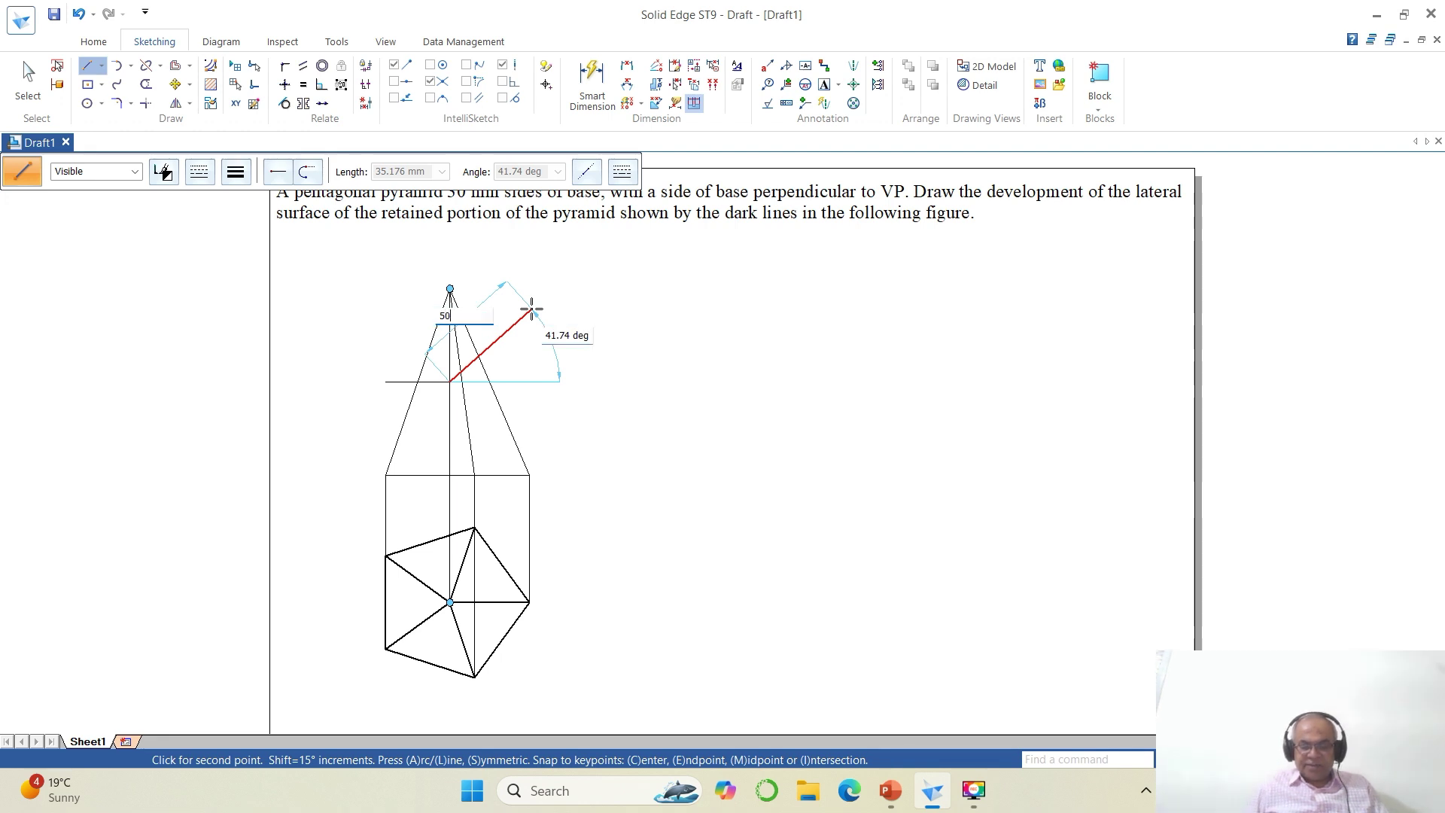
key(Tab)
text(6)
text(000)
key(Return)
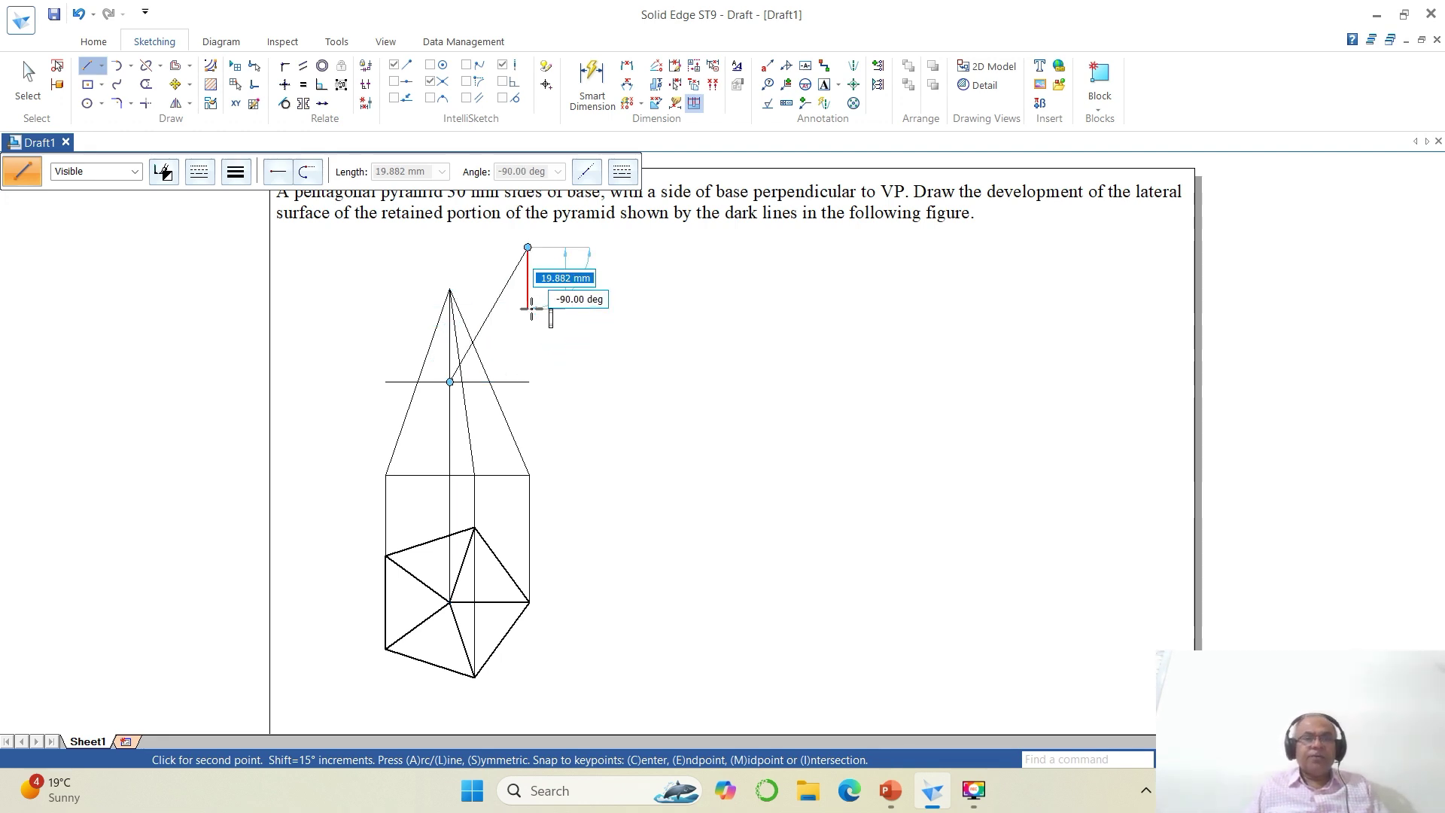
key(Escape)
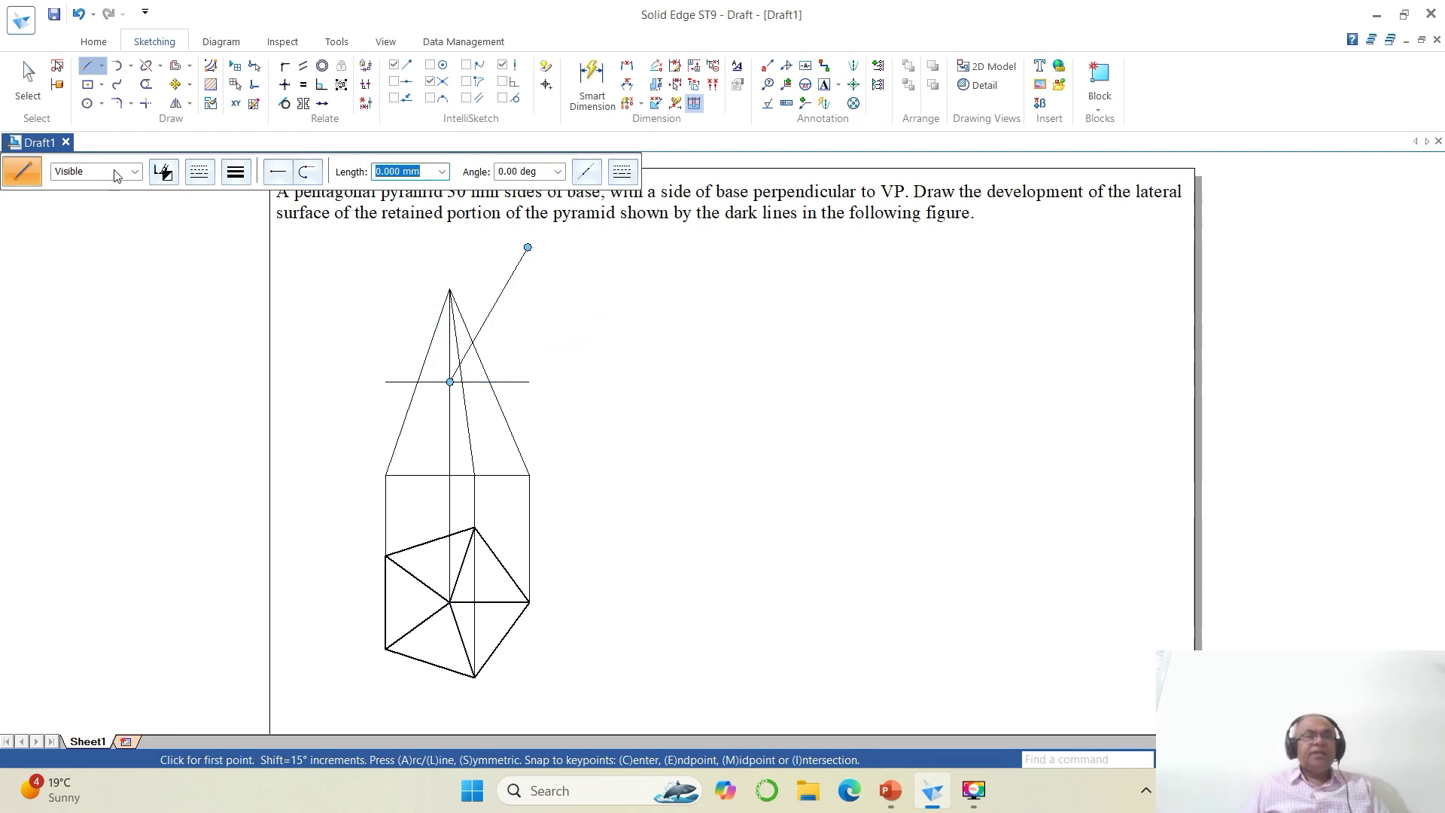
Trim the cutting lines' ends outside the outer slant edges and corner the horizontal and inclined lines where they meet on the axis.
click(146, 83)
click(384, 382)
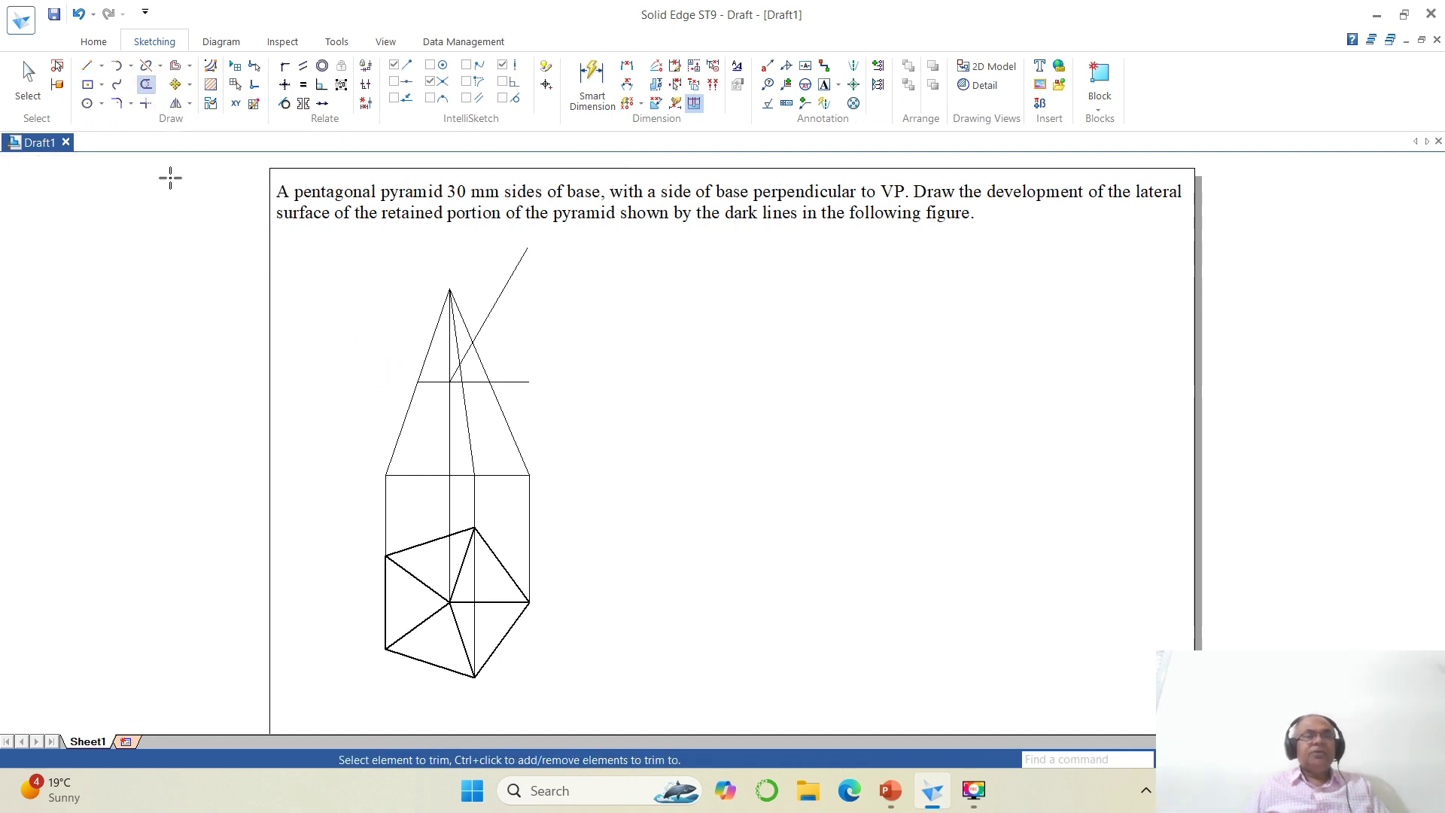
click(495, 297)
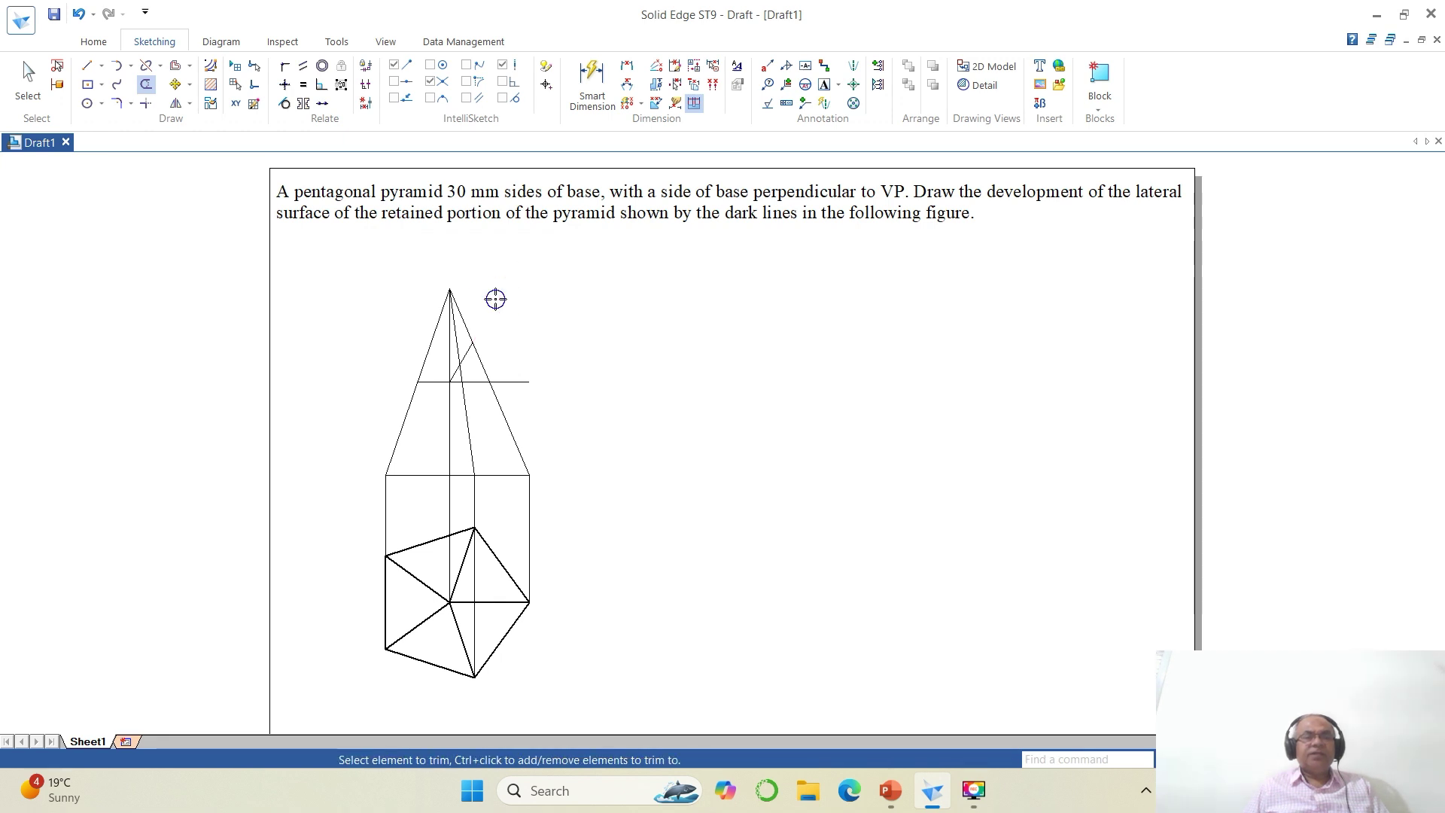
click(145, 104)
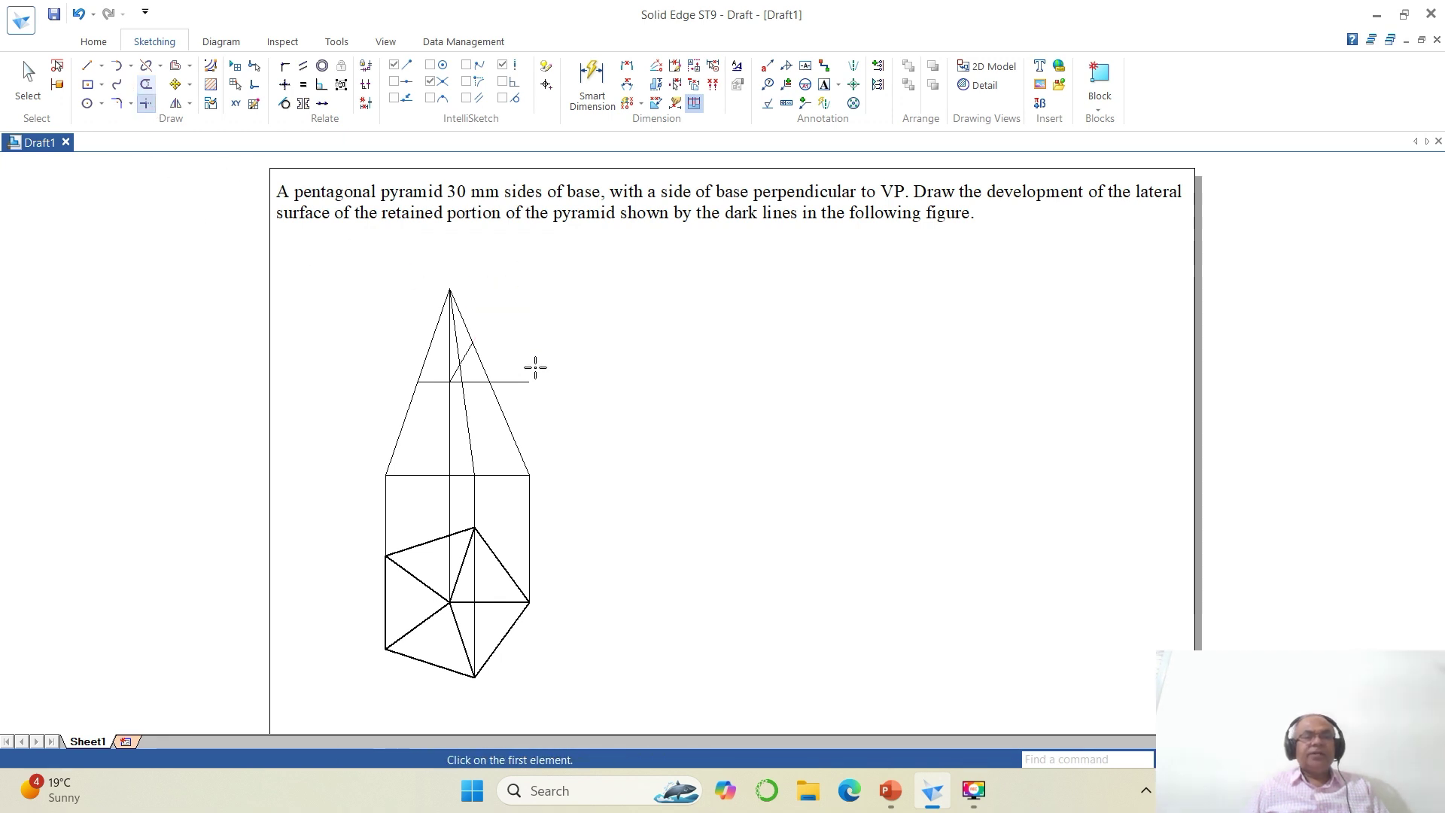
click(429, 382)
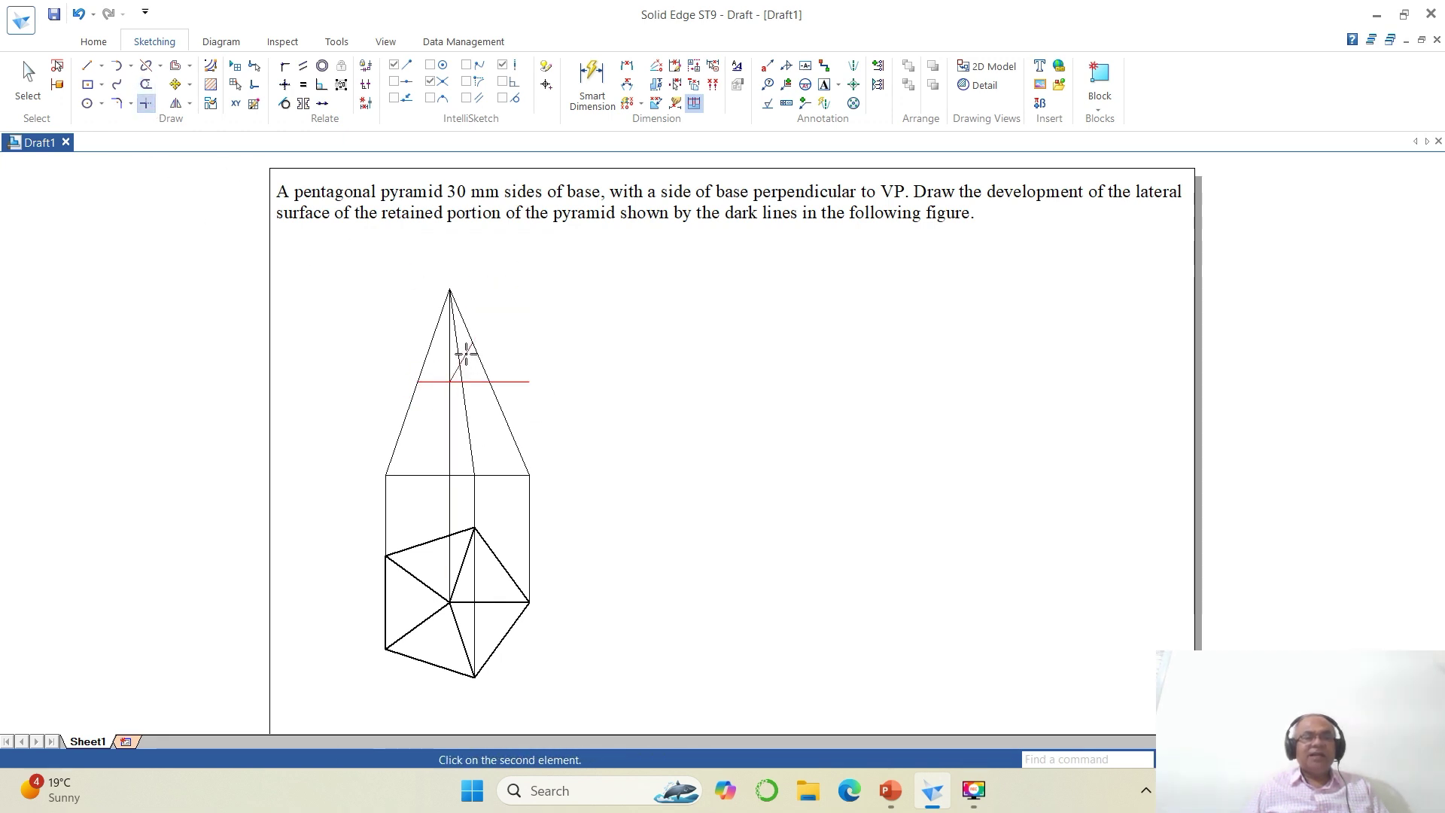
click(466, 354)
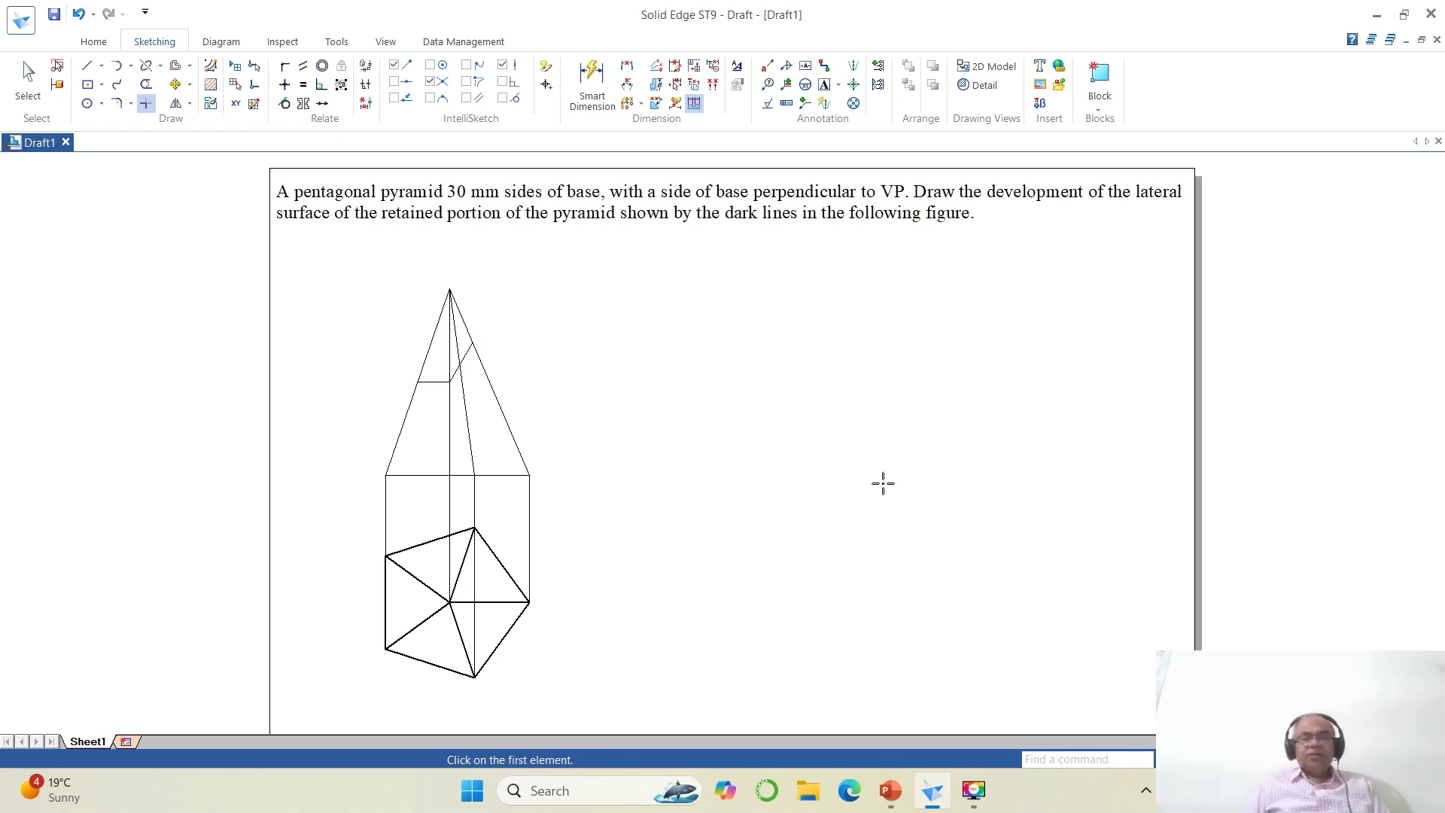
Split the left, middle and right slant edges of the front view at their intersections with the cutting lines.
click(1235, 759)
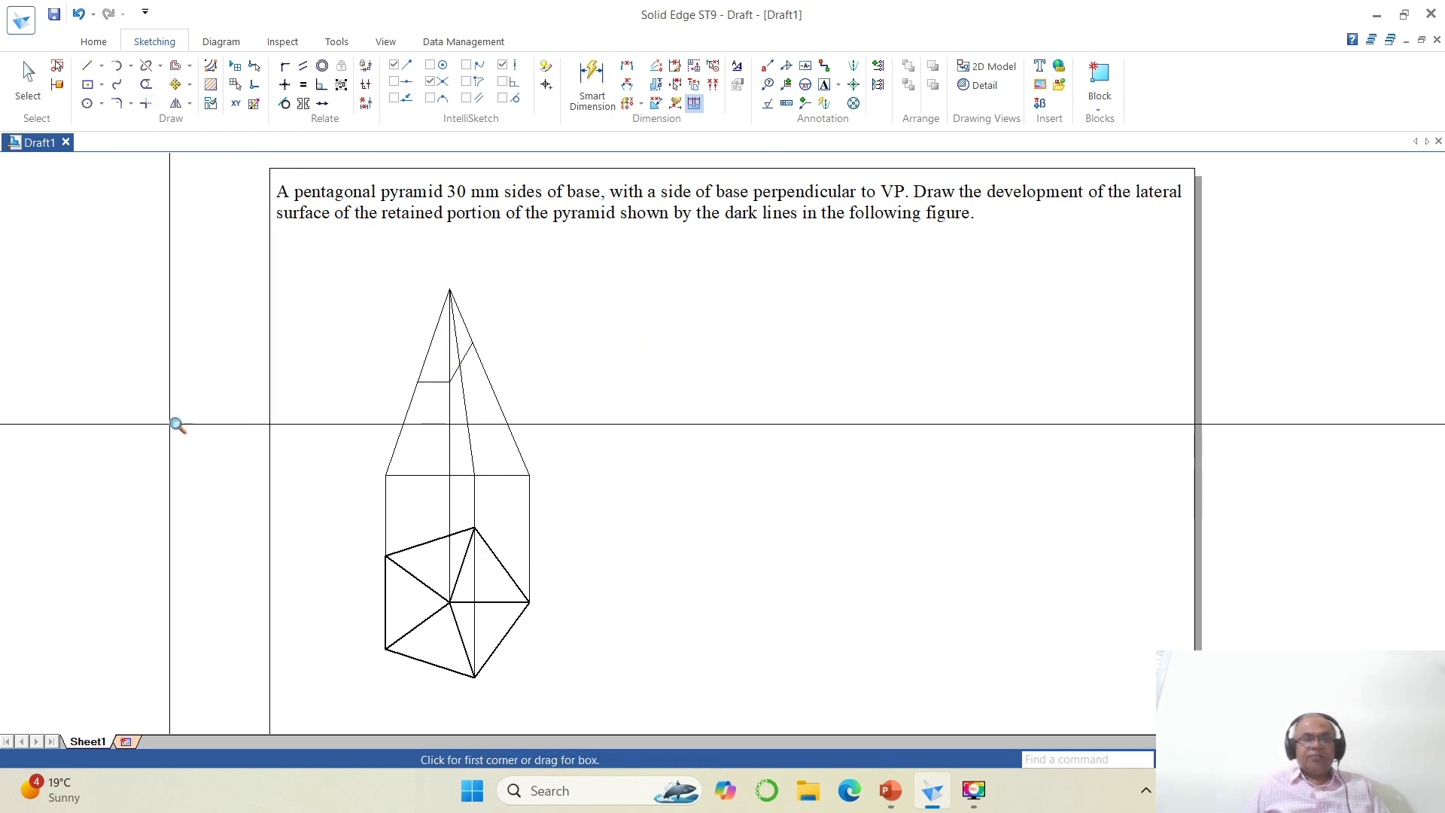
click(253, 273)
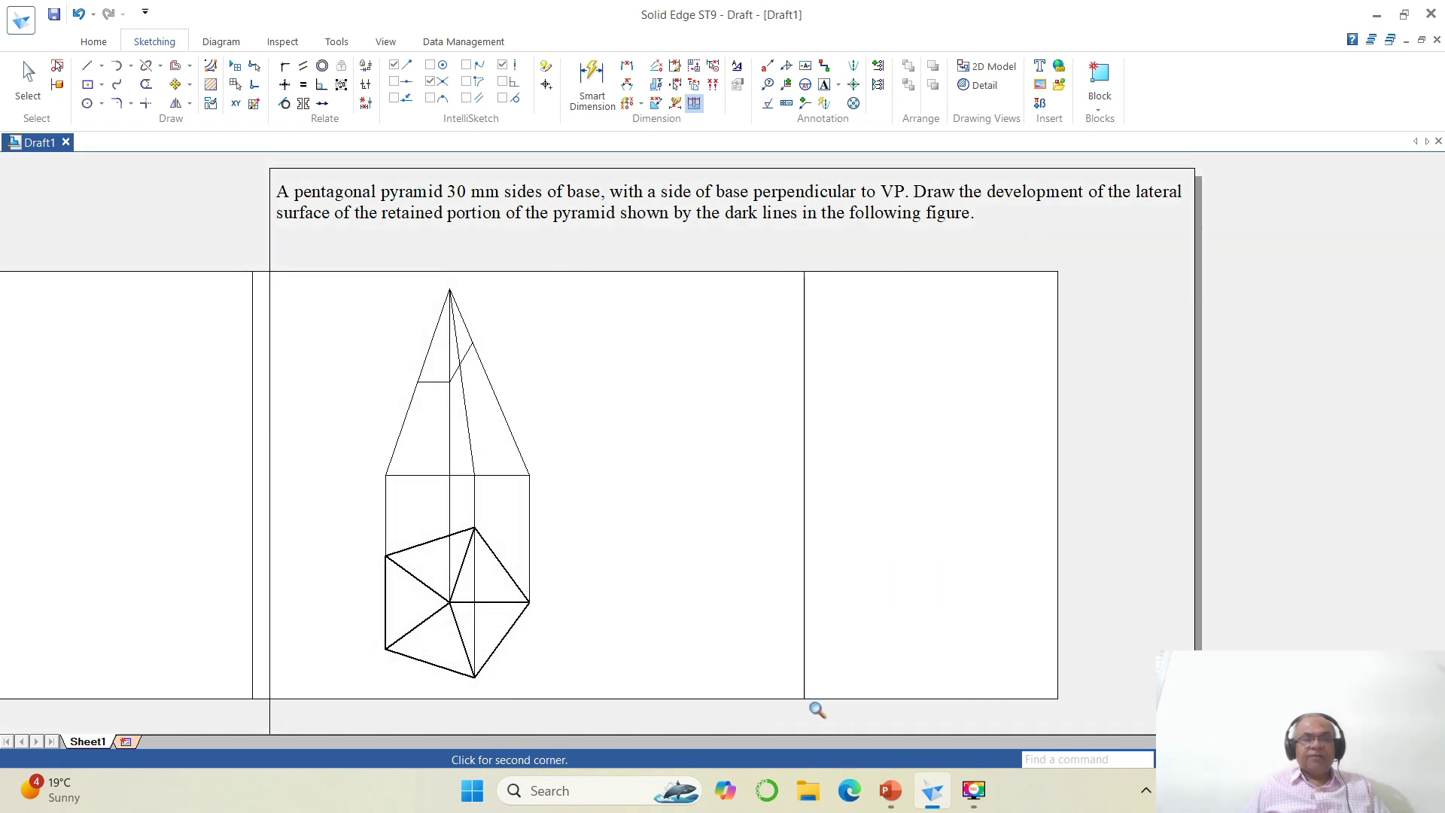
click(833, 717)
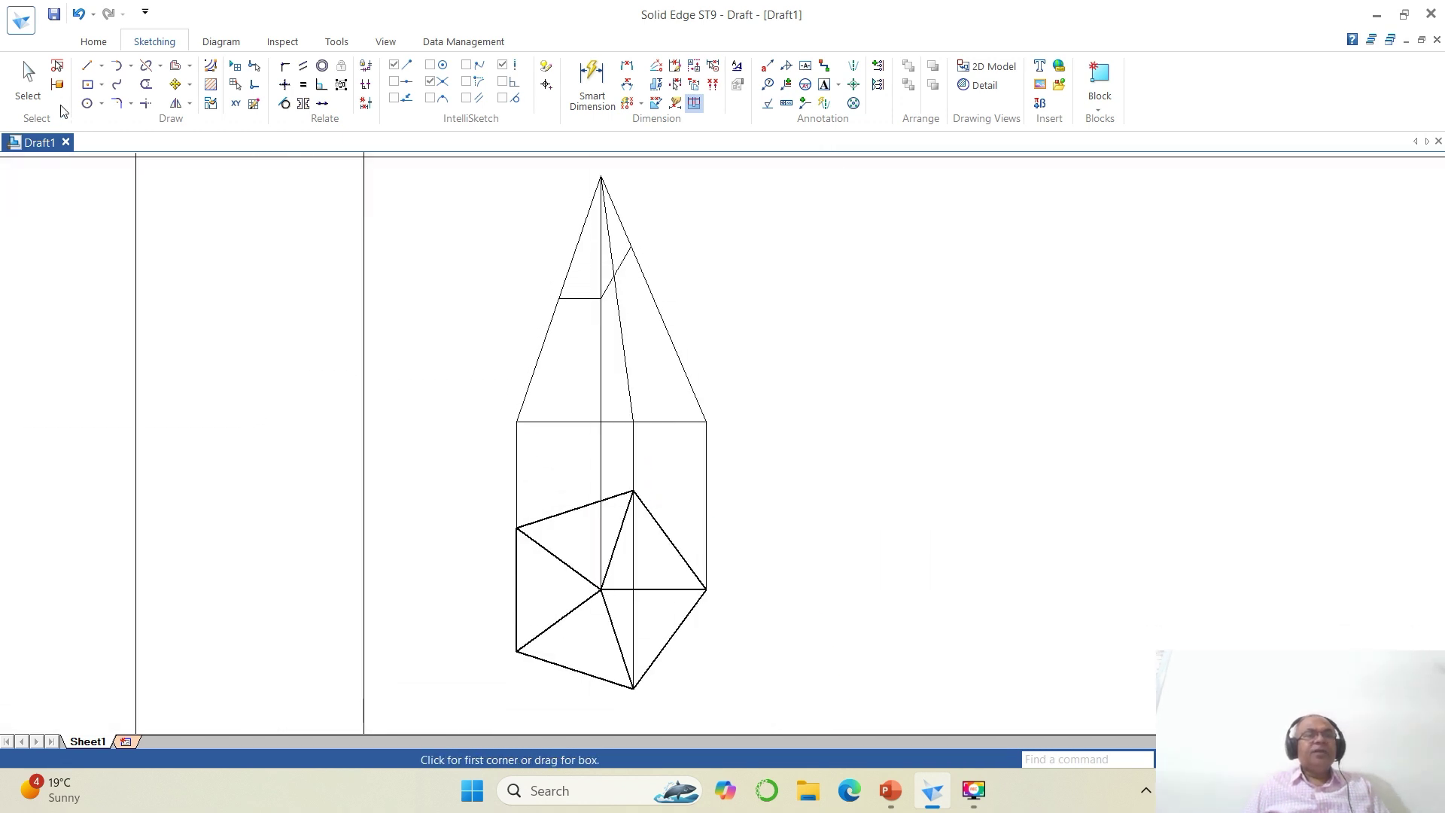
click(146, 71)
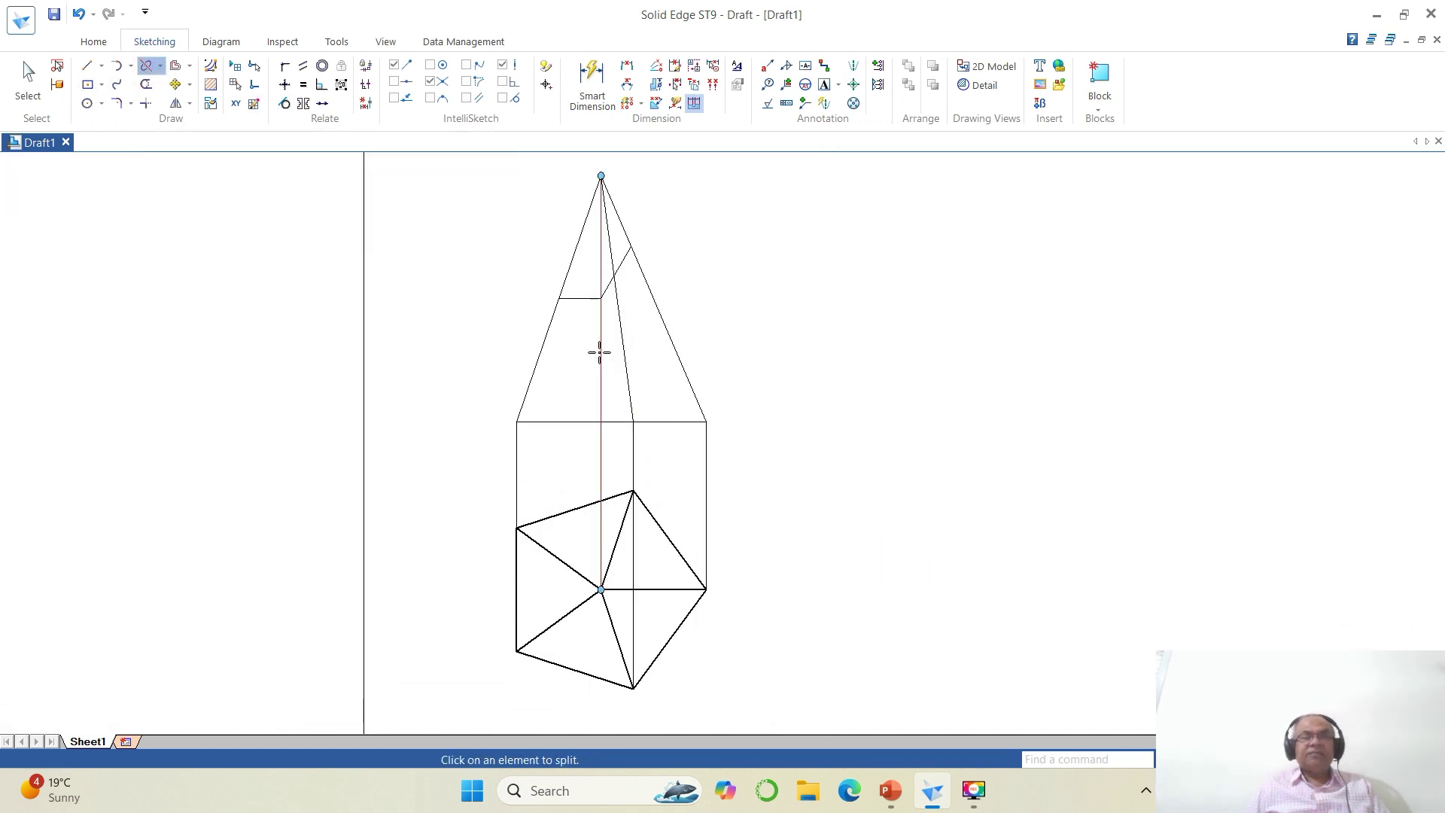
click(545, 332)
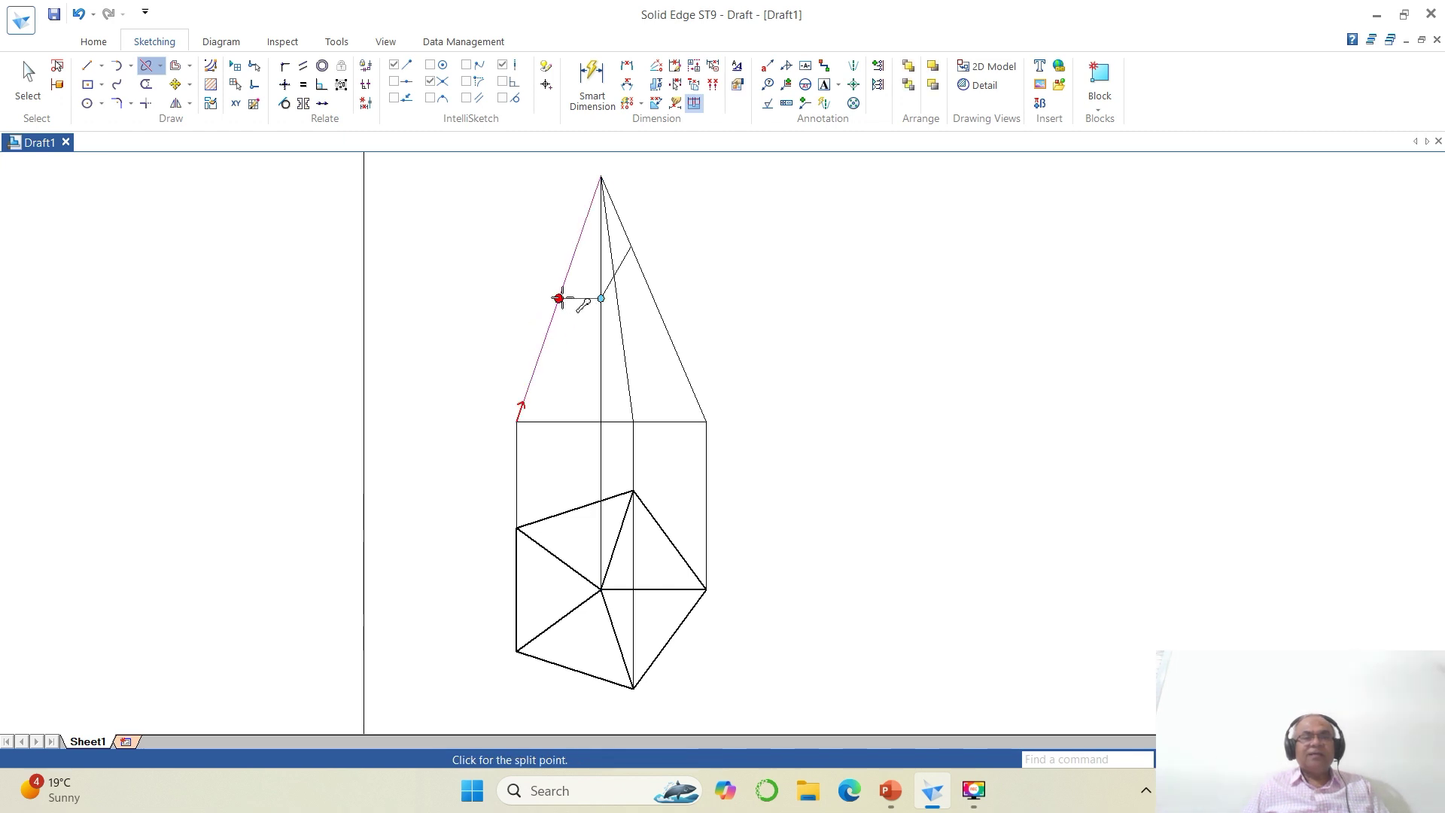
click(558, 299)
click(626, 347)
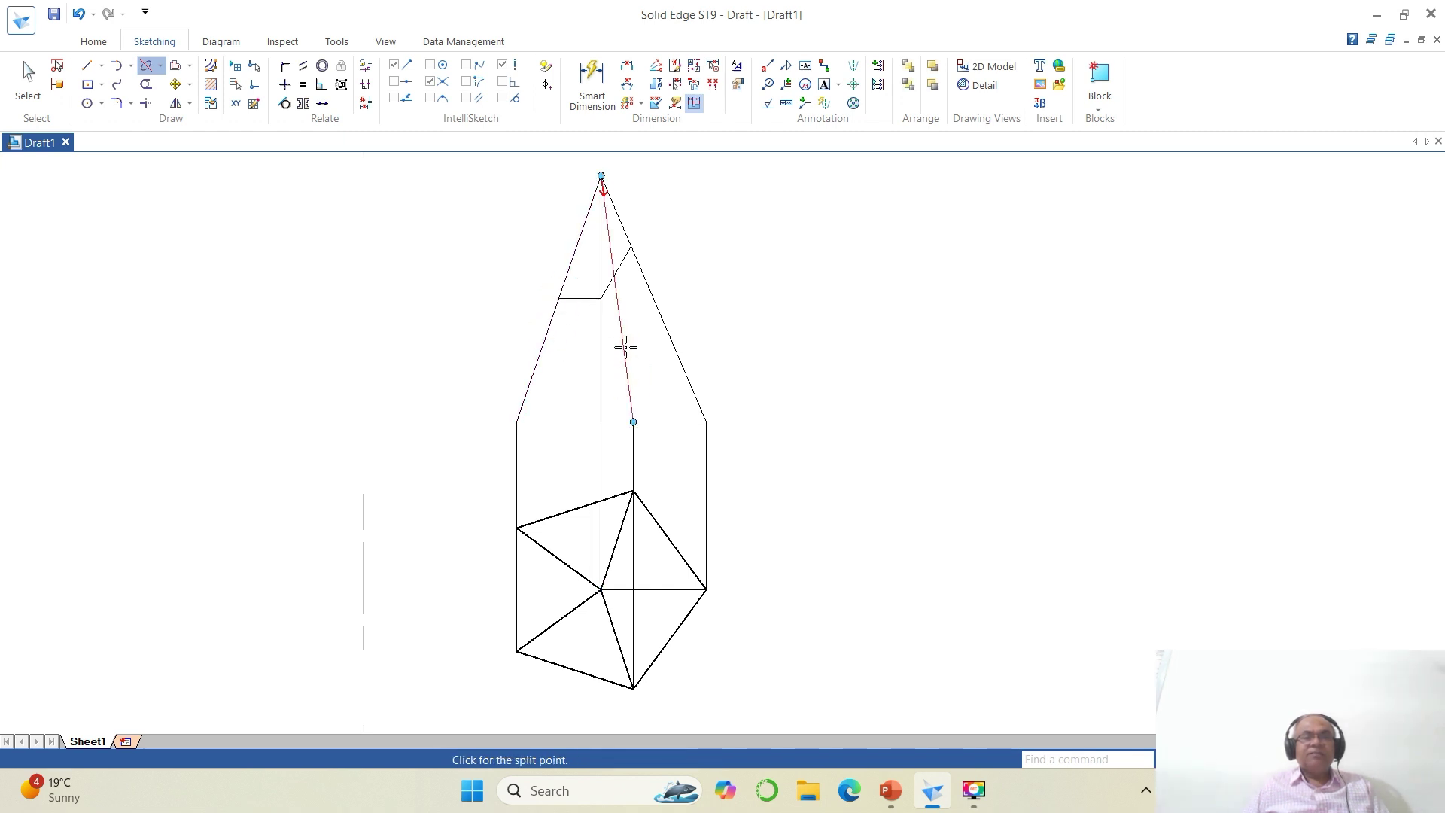
click(613, 276)
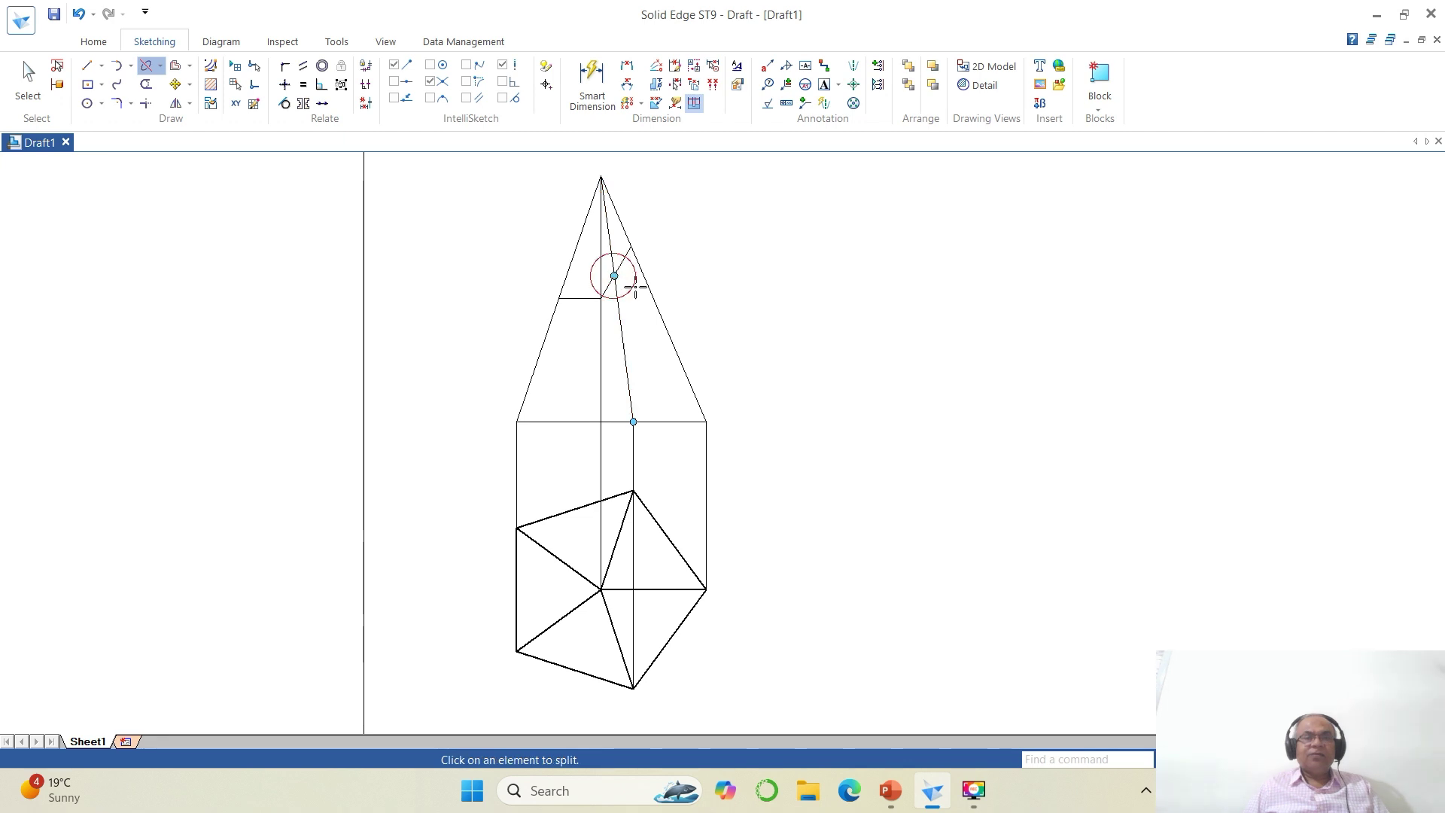
click(676, 350)
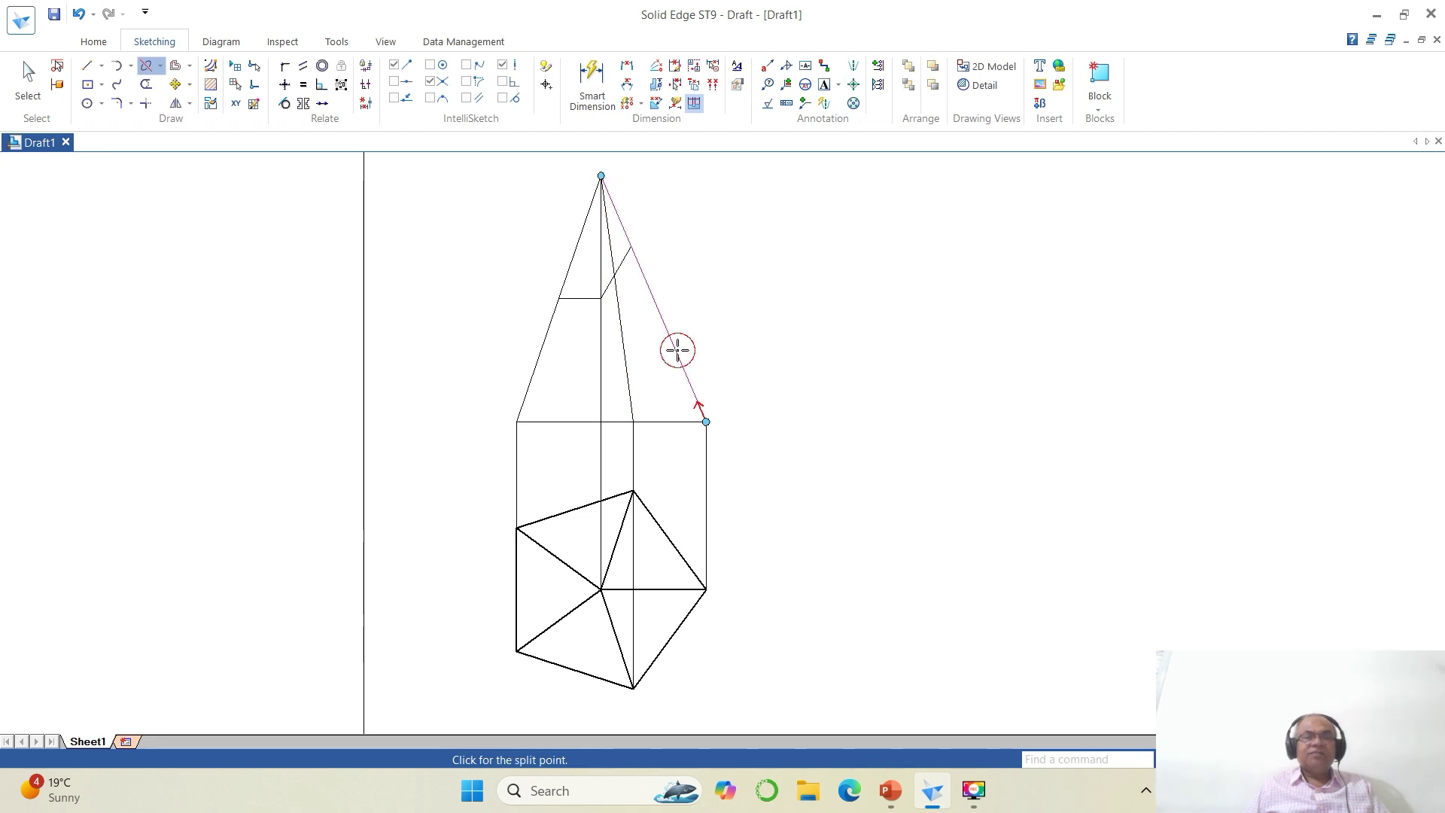
click(631, 246)
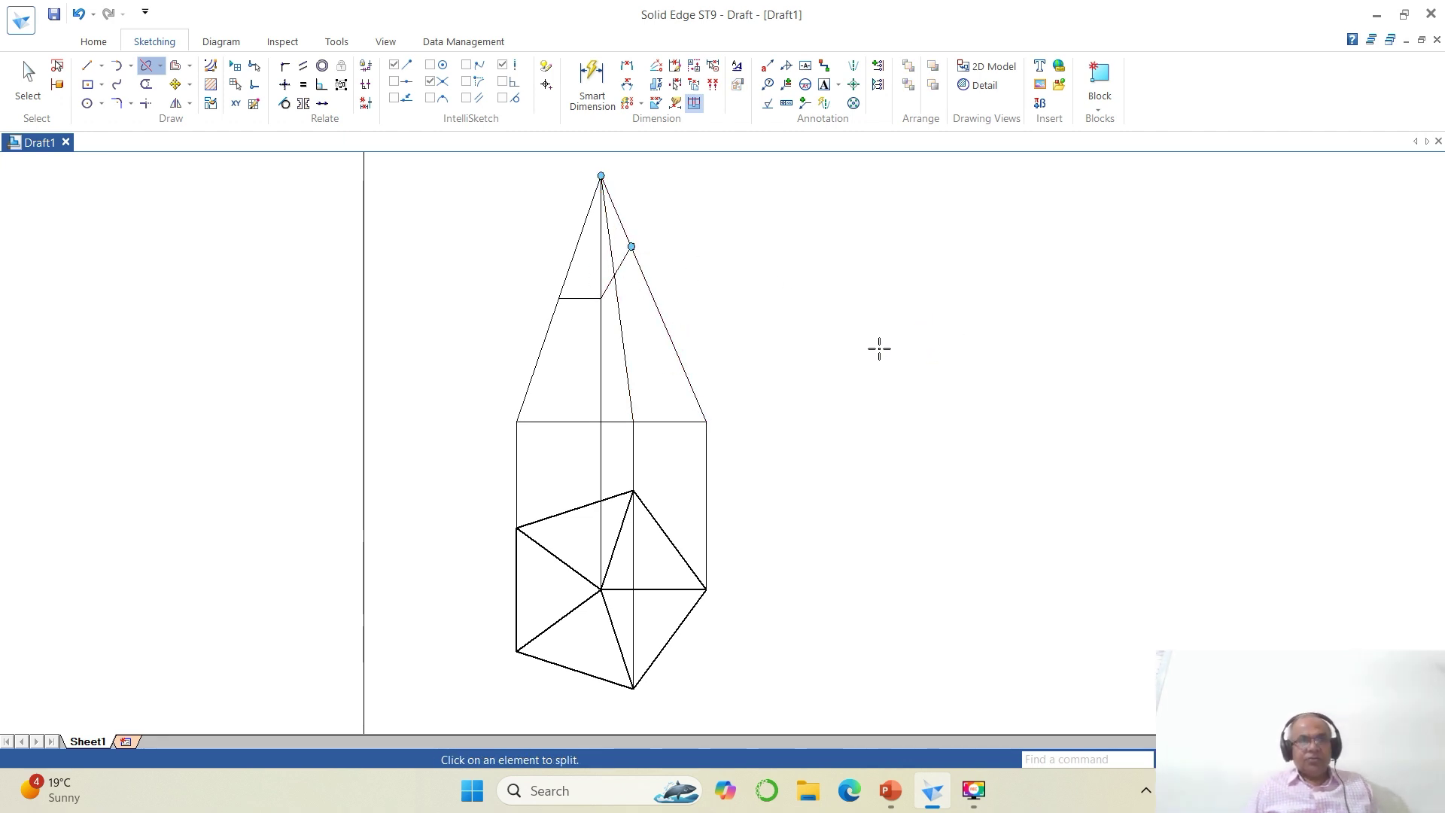
Set the line width of the cut pyramid's front view outline, including its base line and middle edge, to 0.35 mm.
click(28, 79)
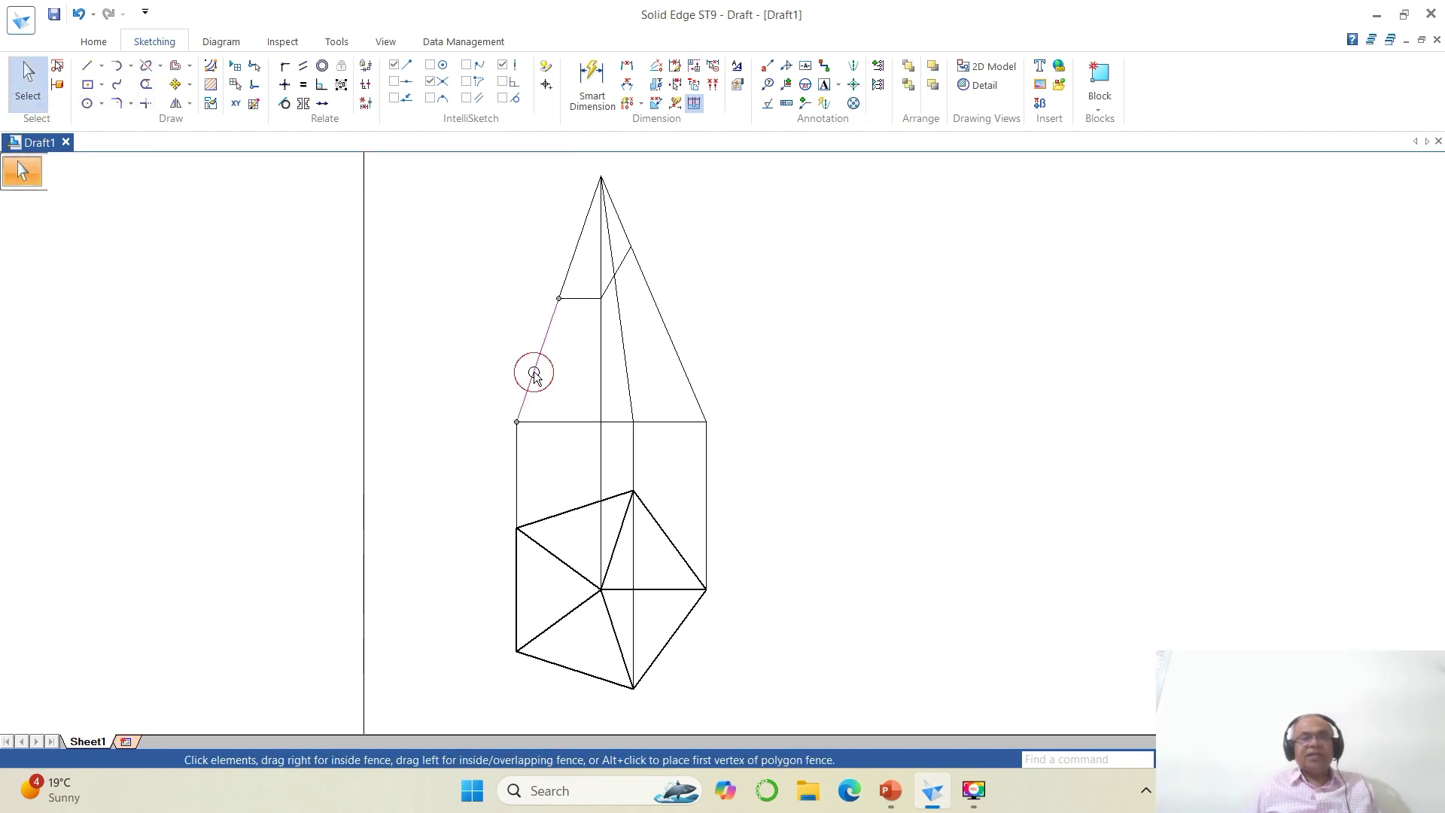
click(545, 351)
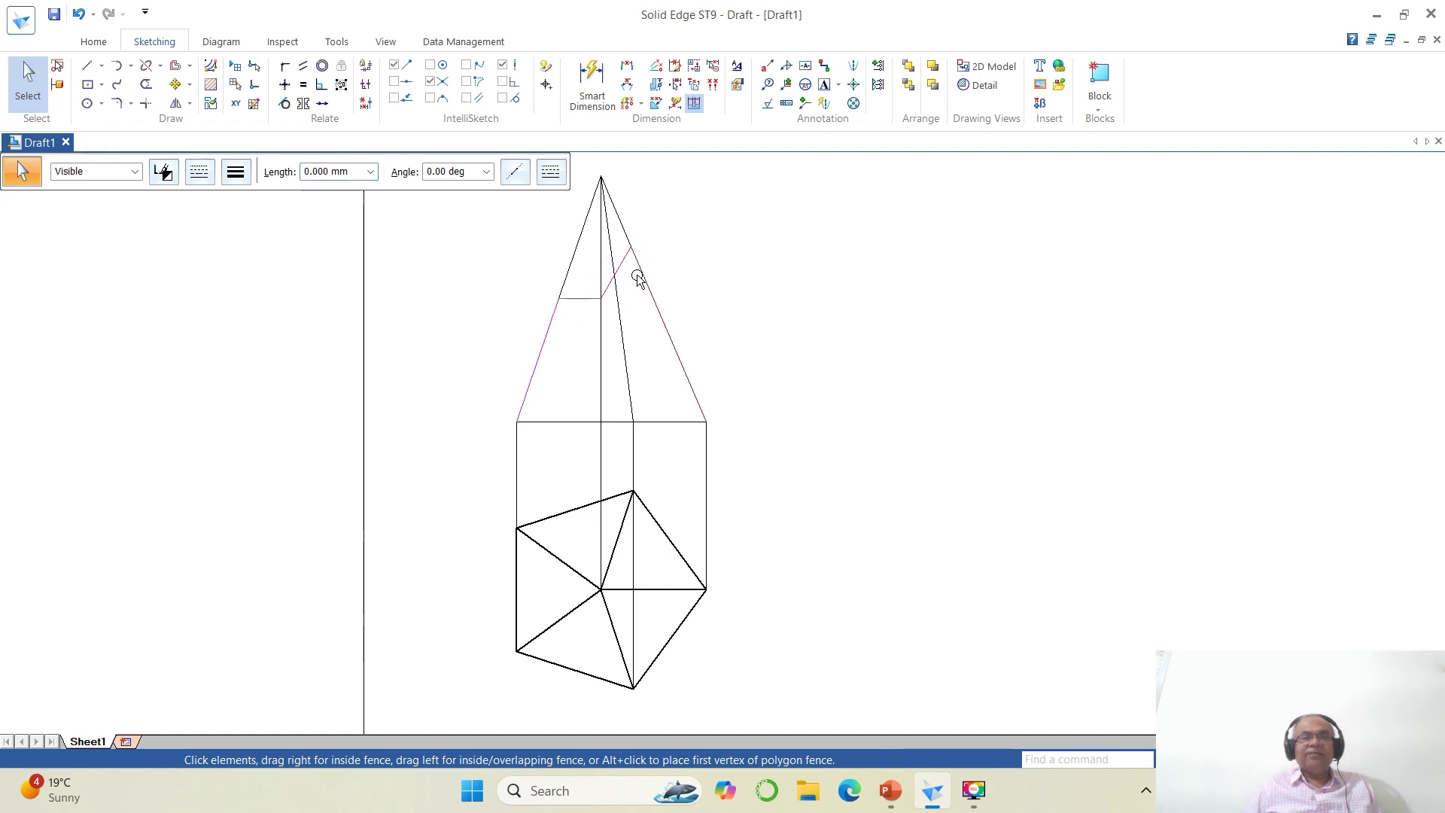
ctrl+click(650, 295)
ctrl+click(627, 336)
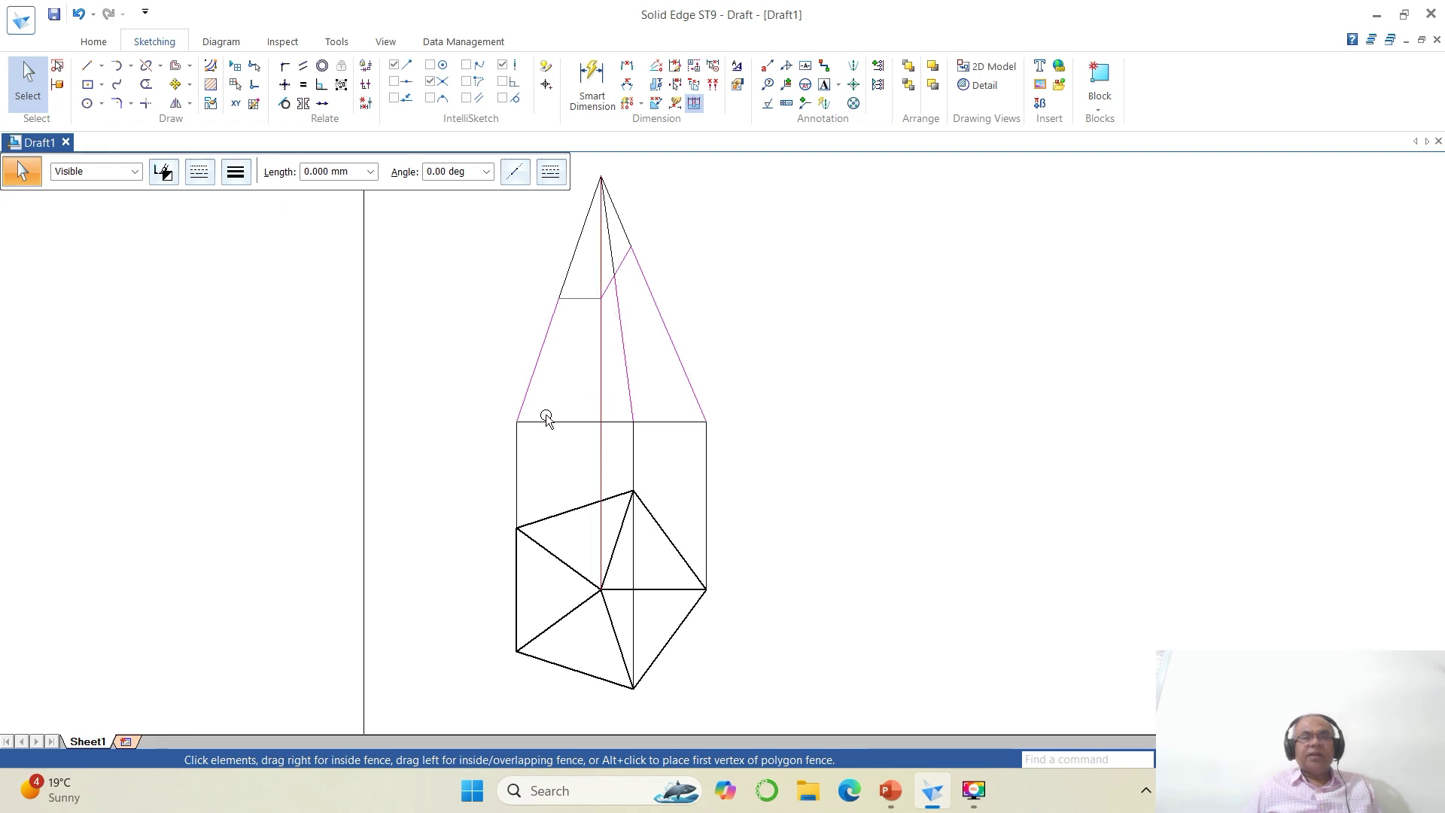
click(235, 171)
click(240, 231)
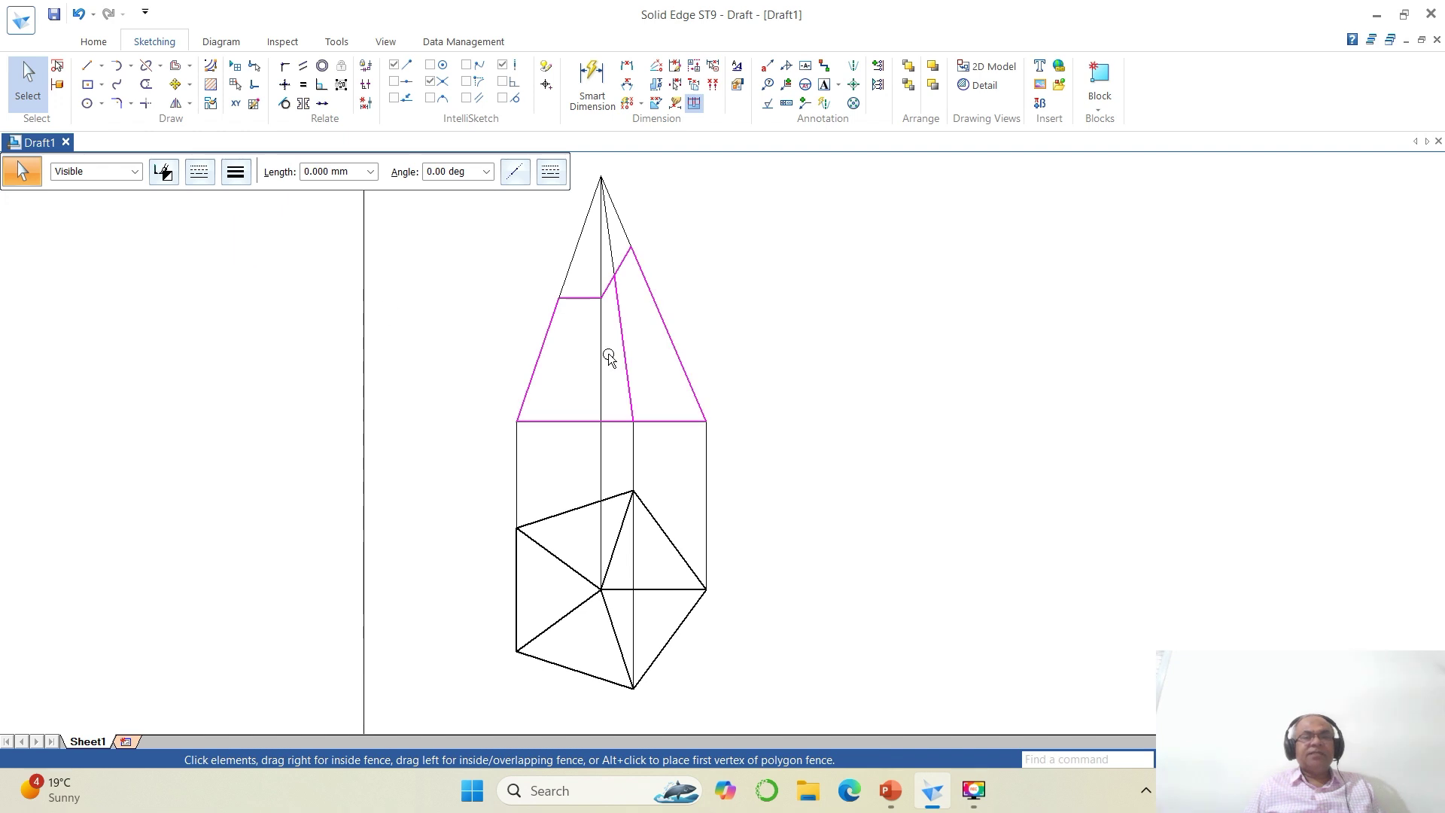
click(1034, 406)
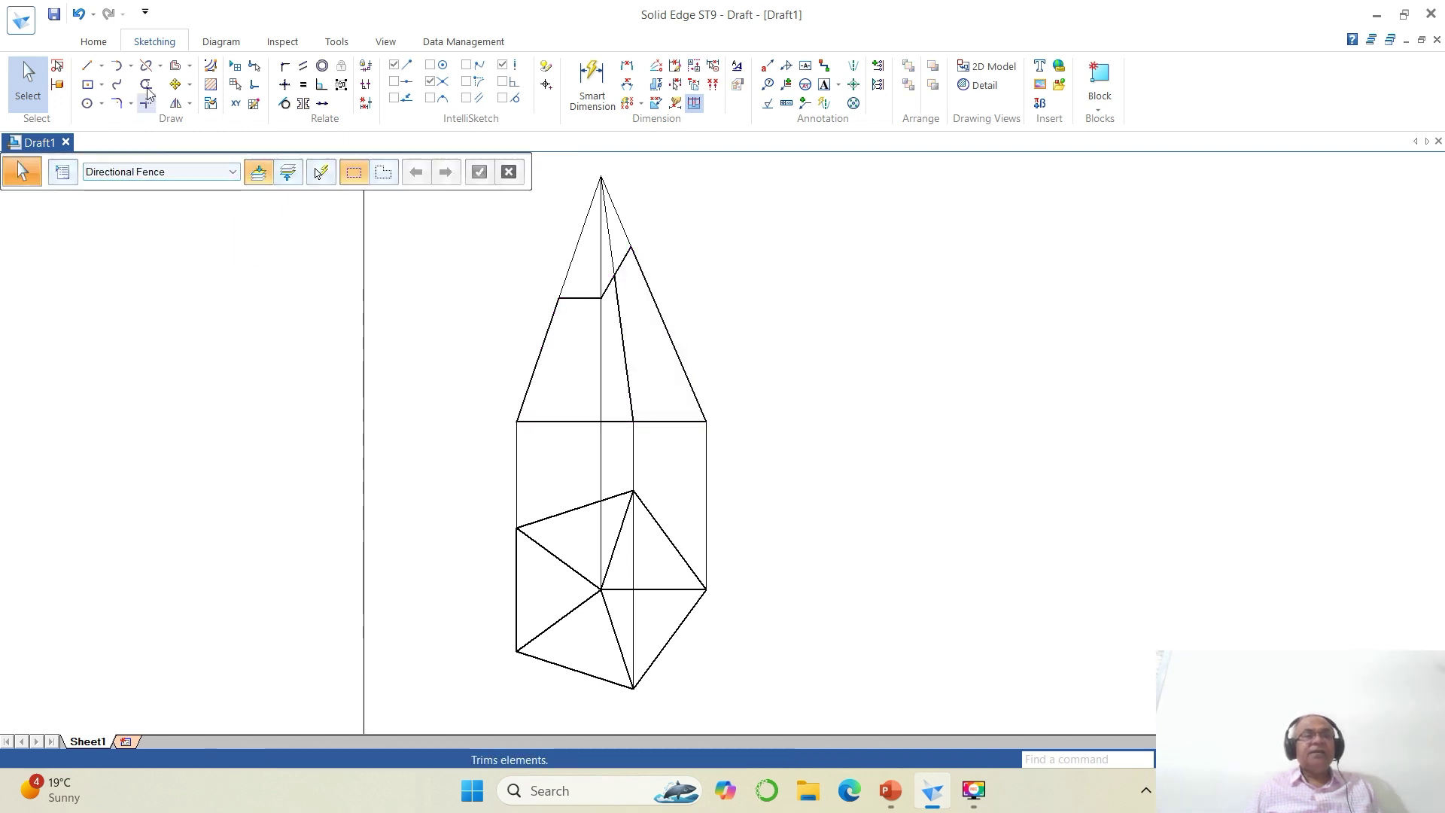
Split the vertical axis line just below the front view's base line and give its upper part a chain line type.
click(146, 65)
click(602, 452)
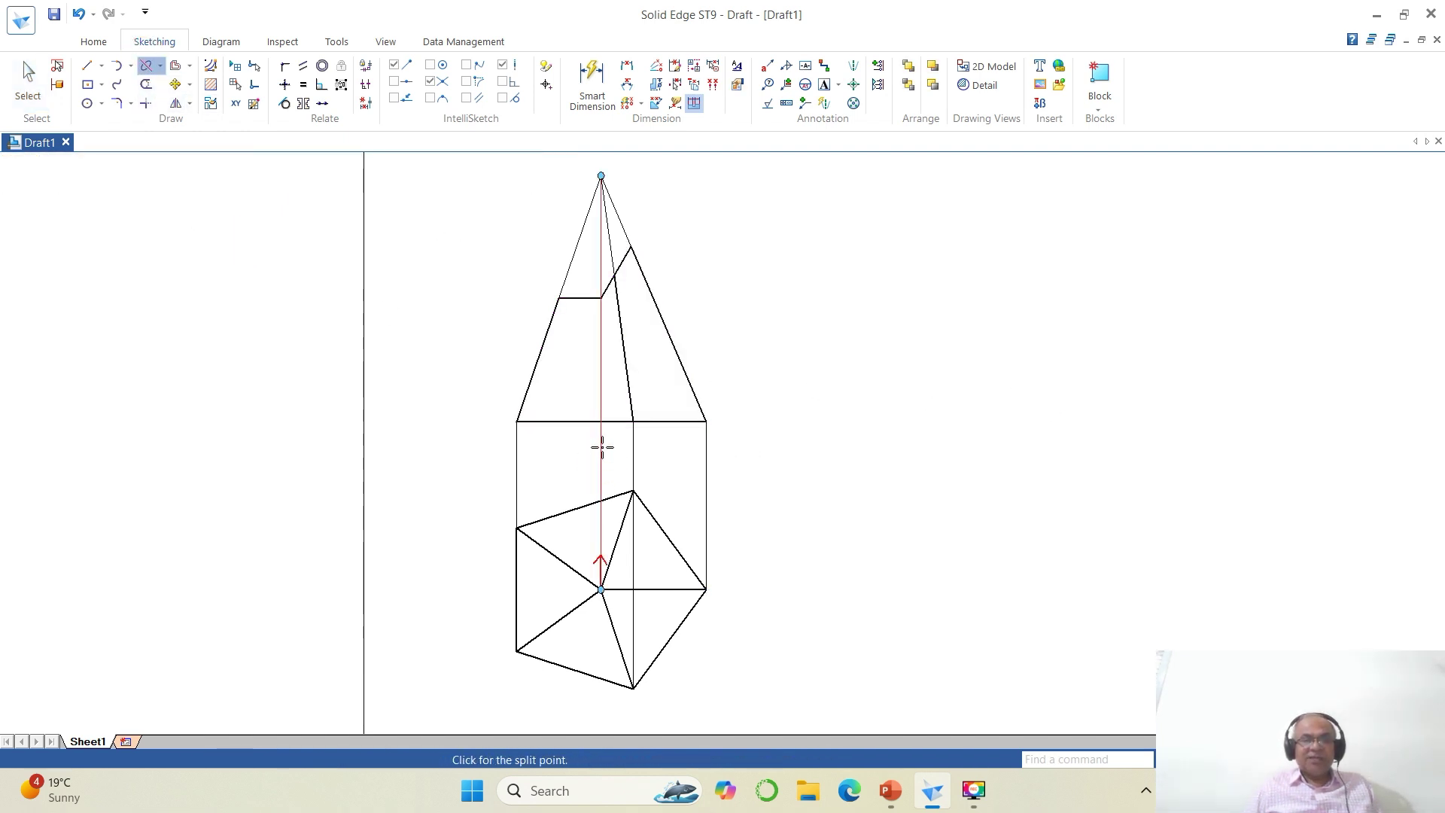
click(600, 439)
click(28, 81)
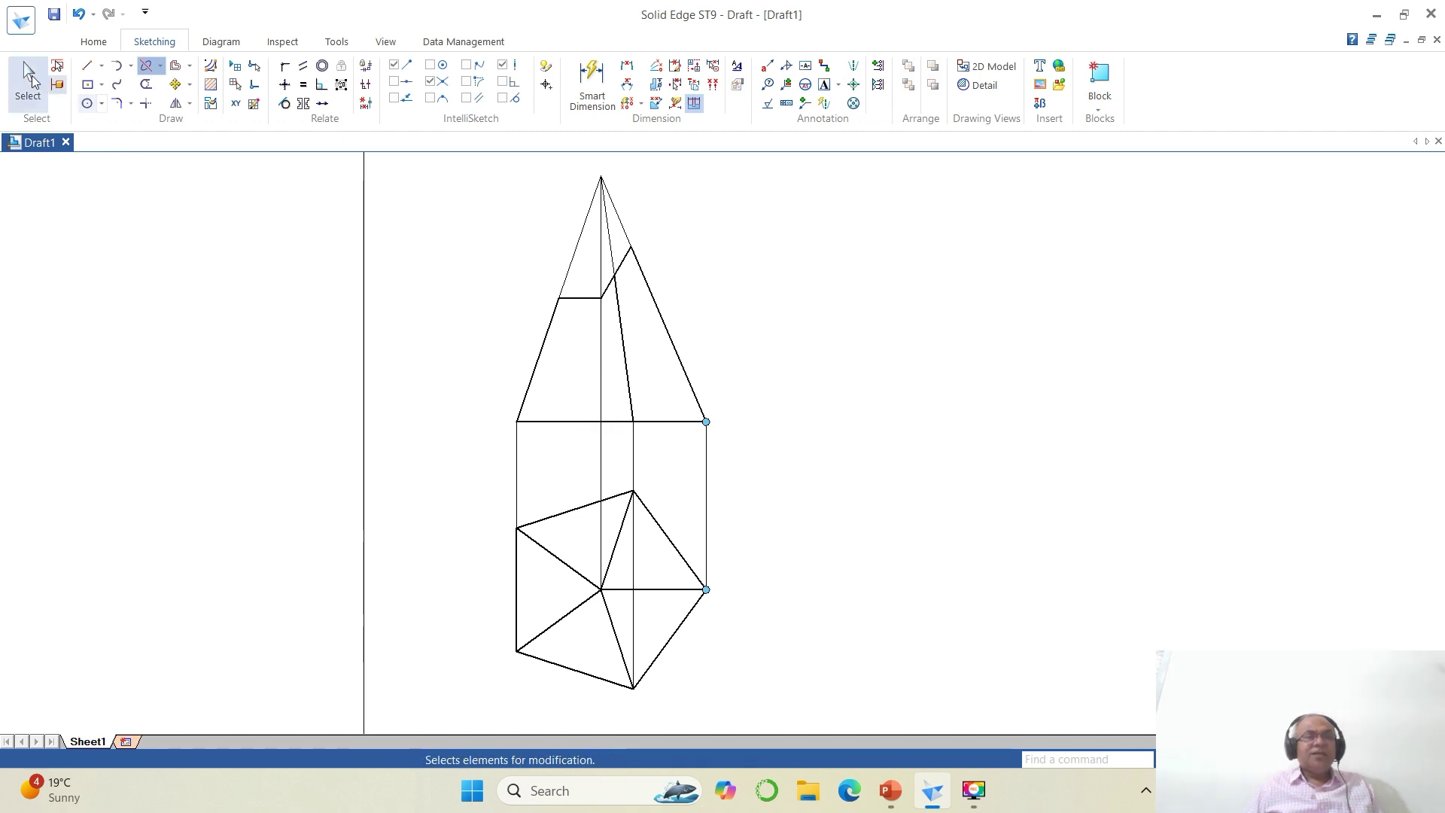
click(600, 347)
click(205, 185)
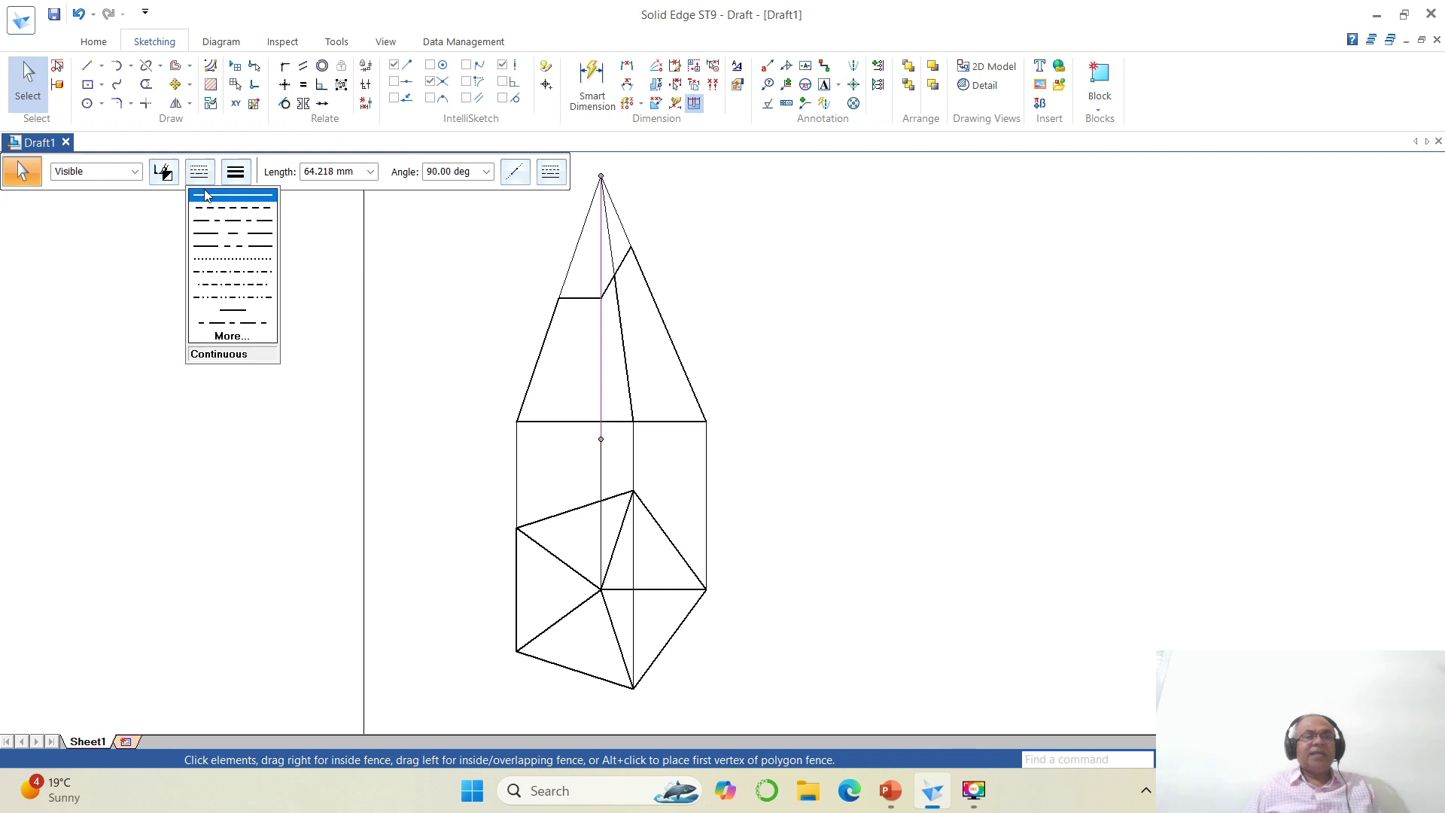
click(217, 236)
click(965, 405)
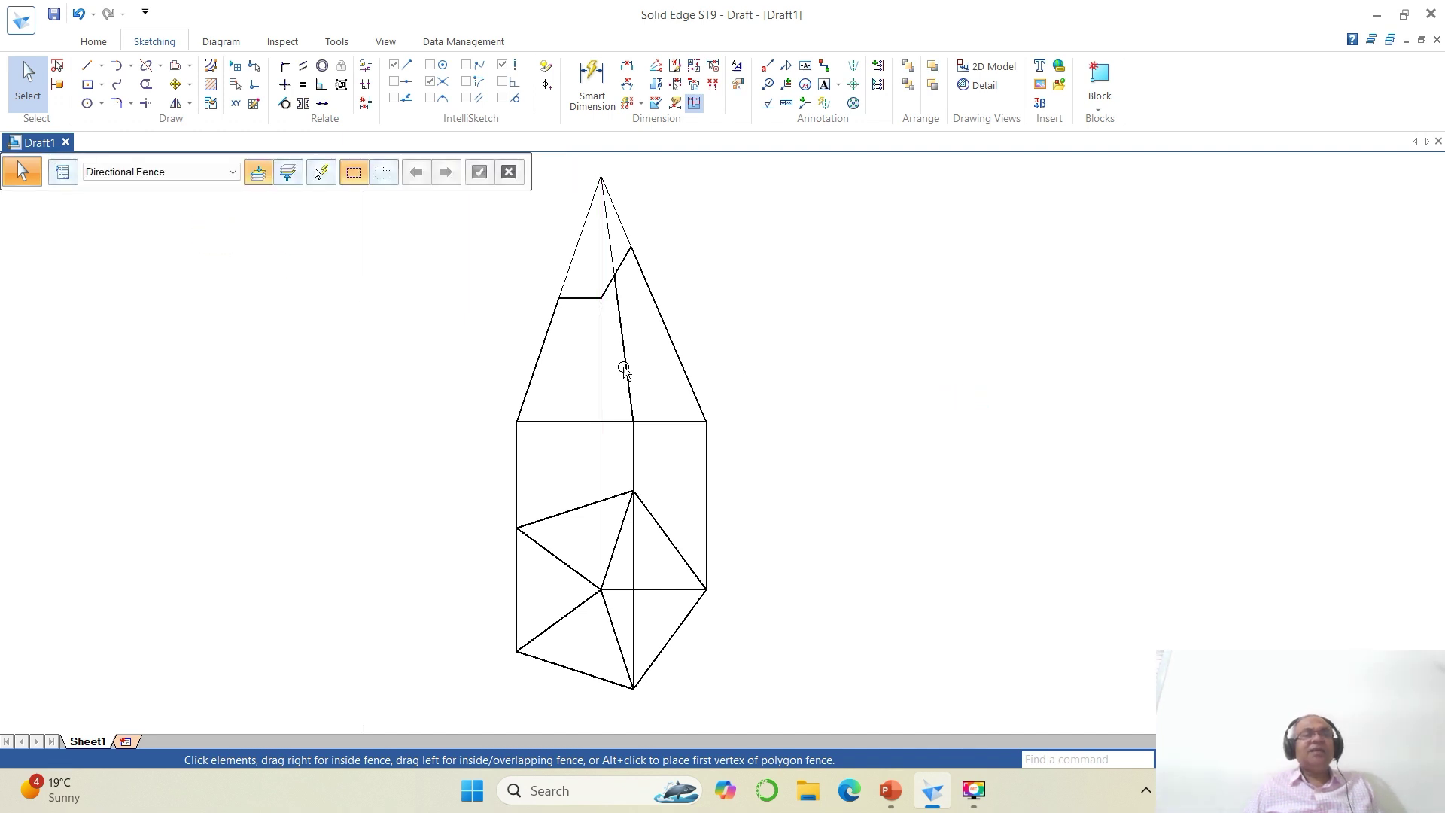
Draw horizontal lines outward from both ends of the front view's base line, the left one about 27 mm long.
click(87, 65)
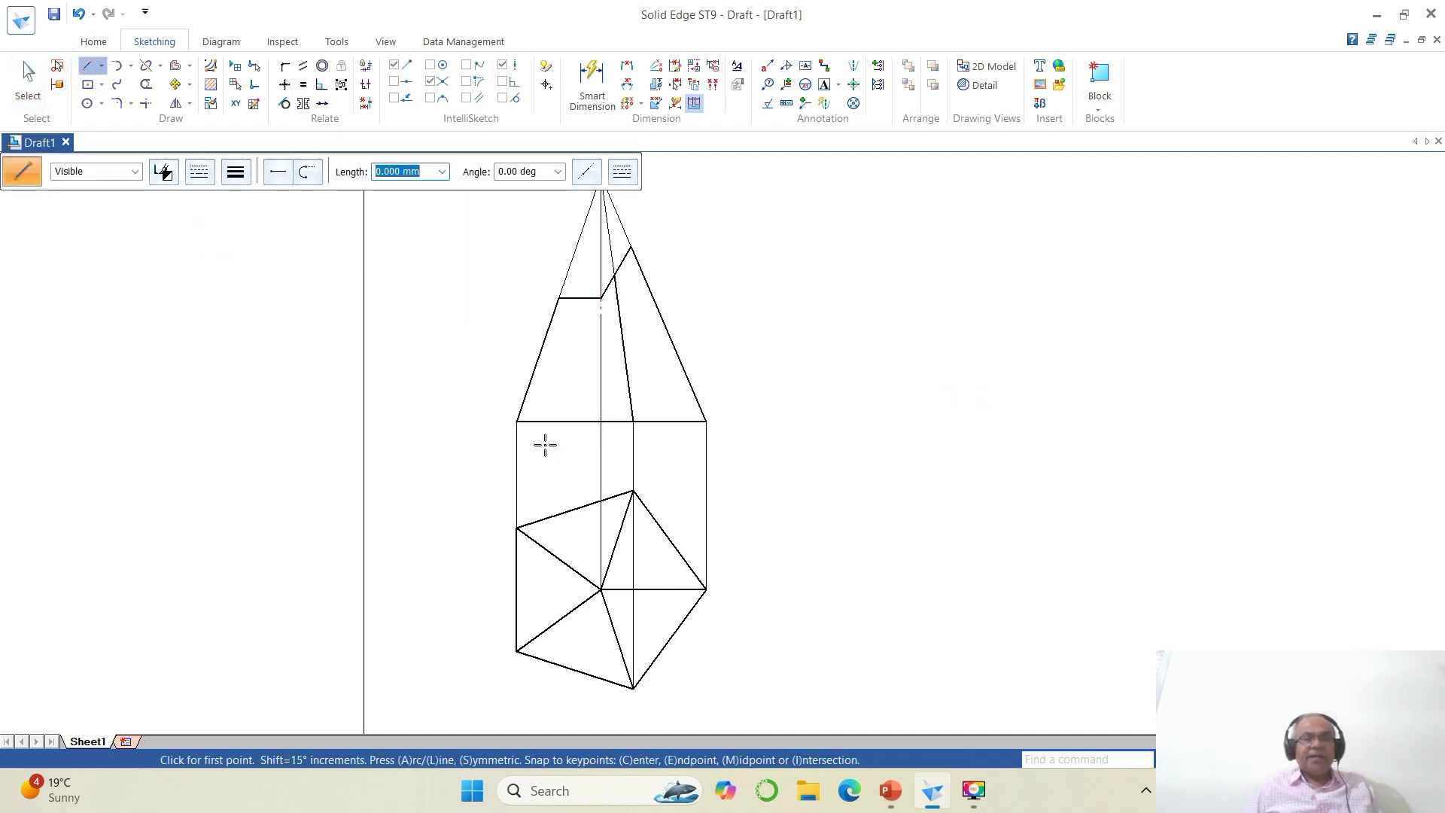
click(516, 422)
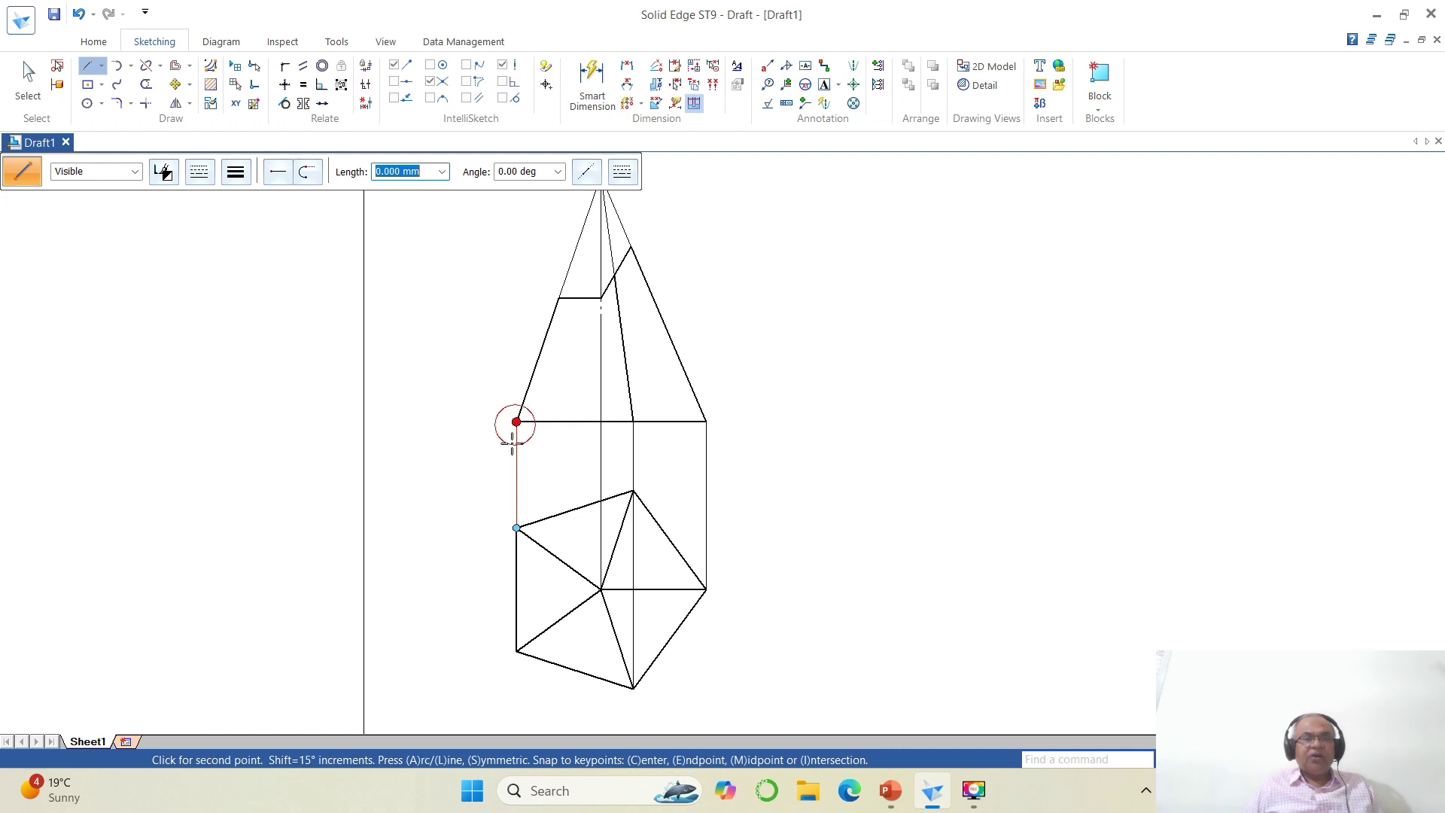
click(404, 422)
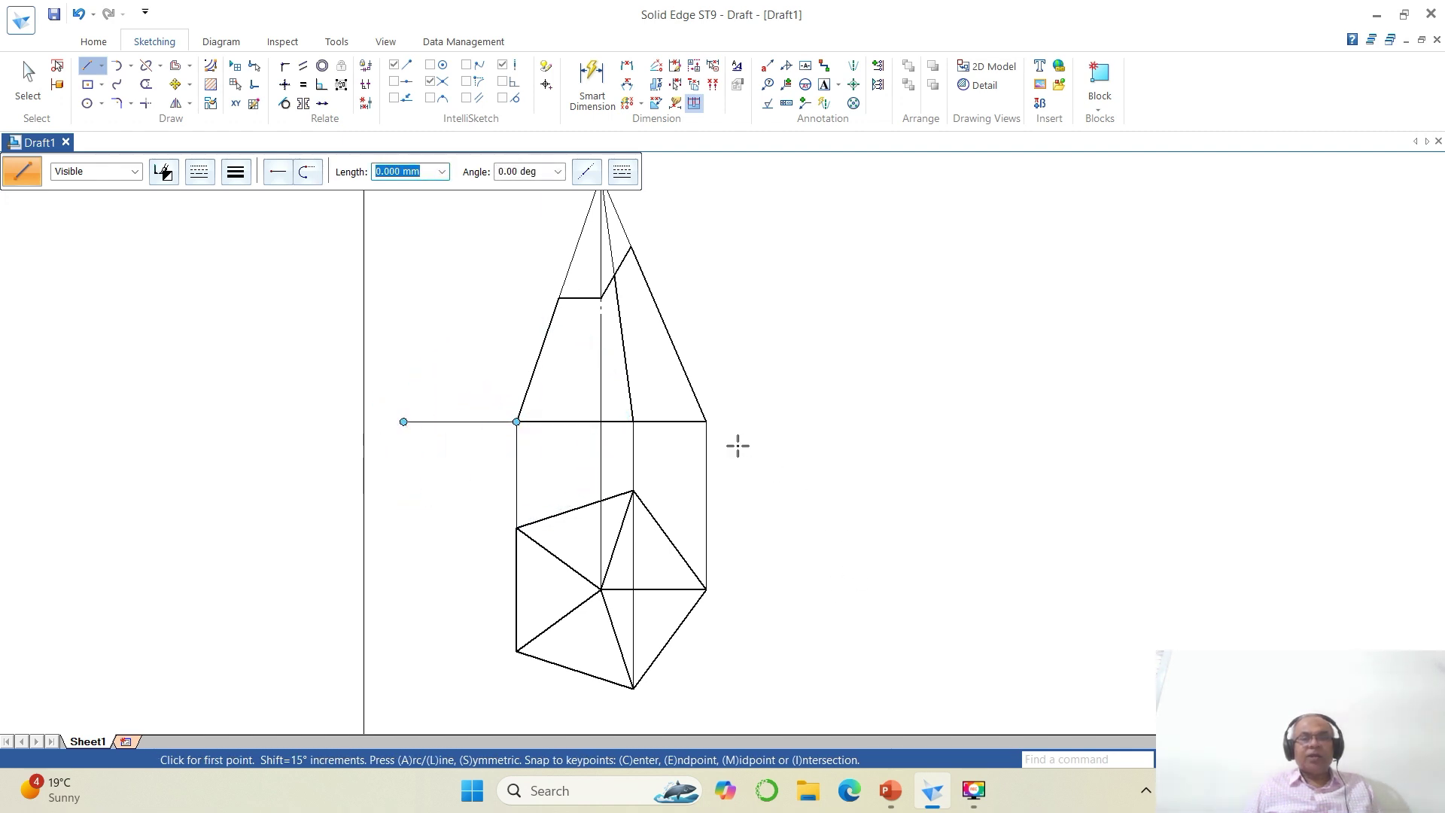
click(706, 422)
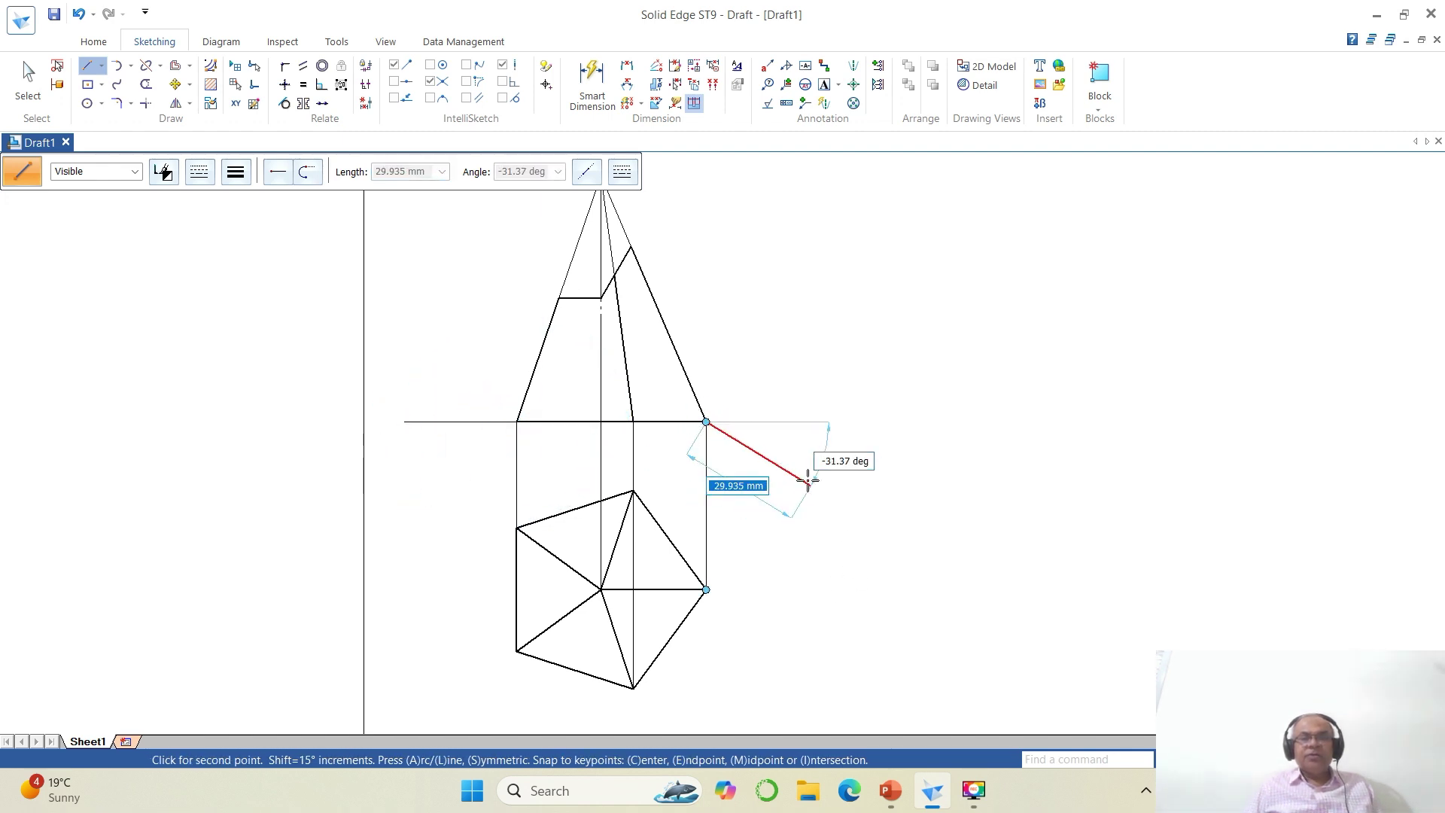
click(792, 423)
right_click(894, 479)
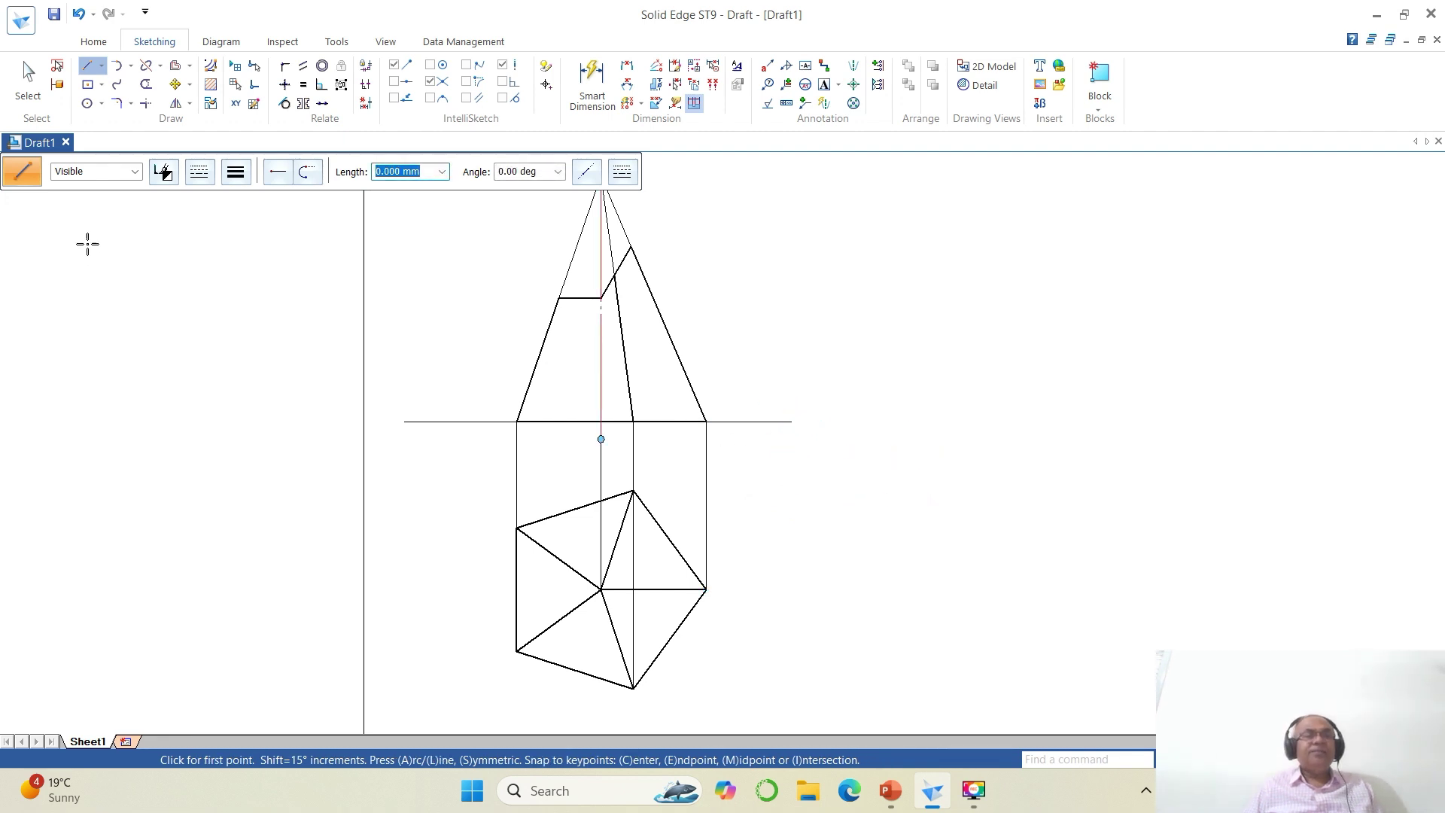
key(Escape)
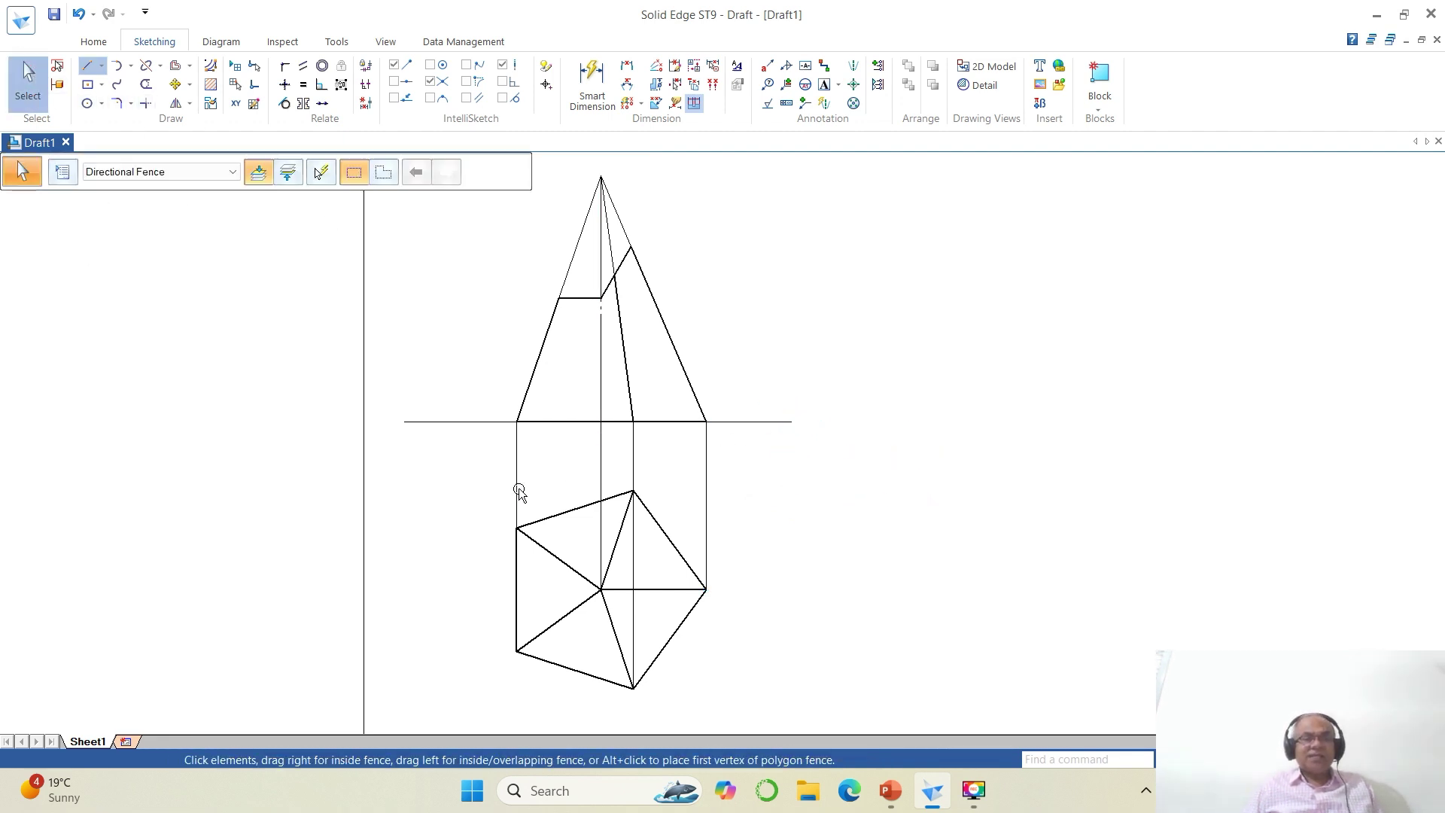
Set the line width of the two horizontal extension lines beside the front view's base to 0.13 mm.
click(463, 422)
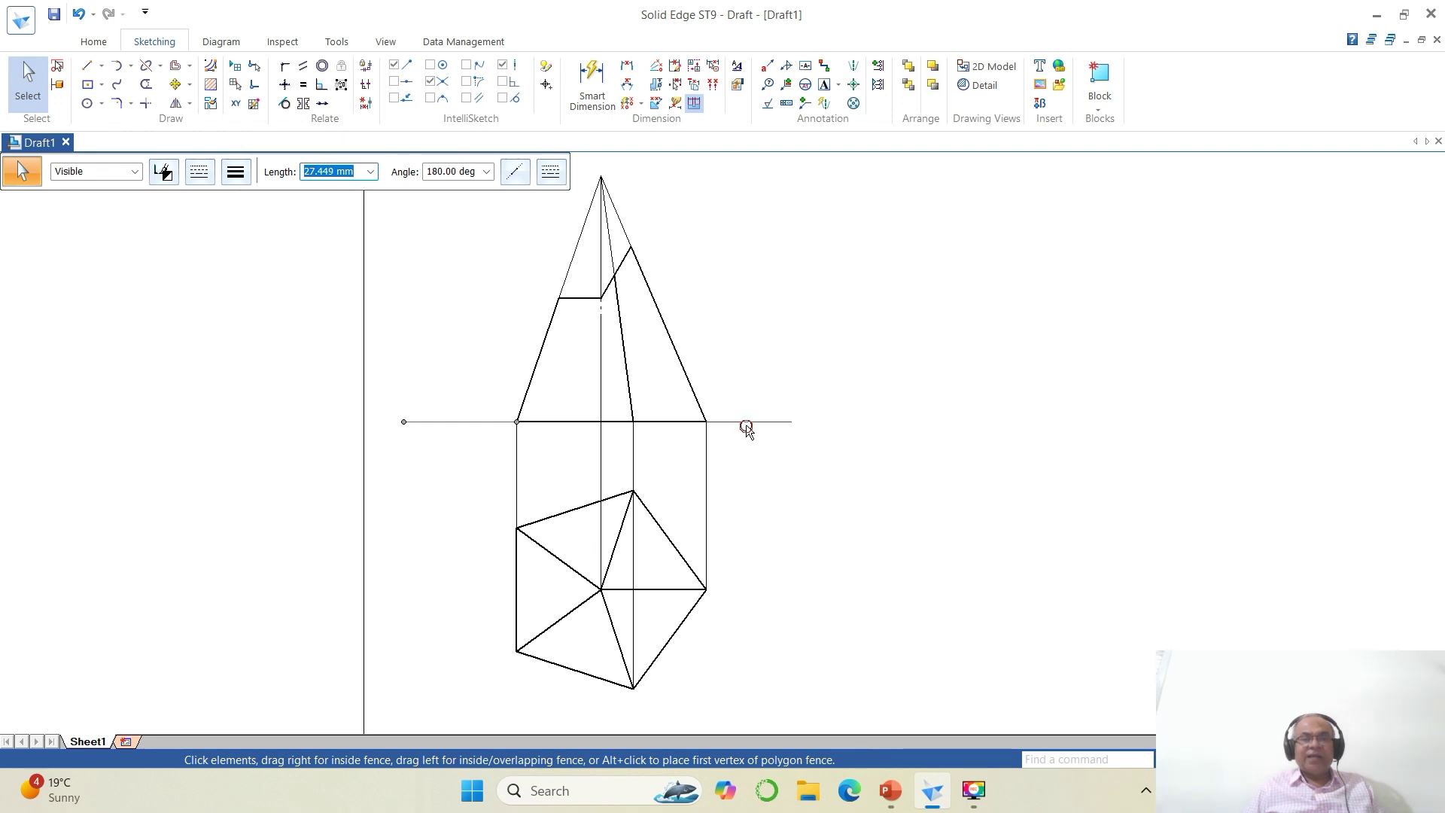
key(Escape)
click(236, 172)
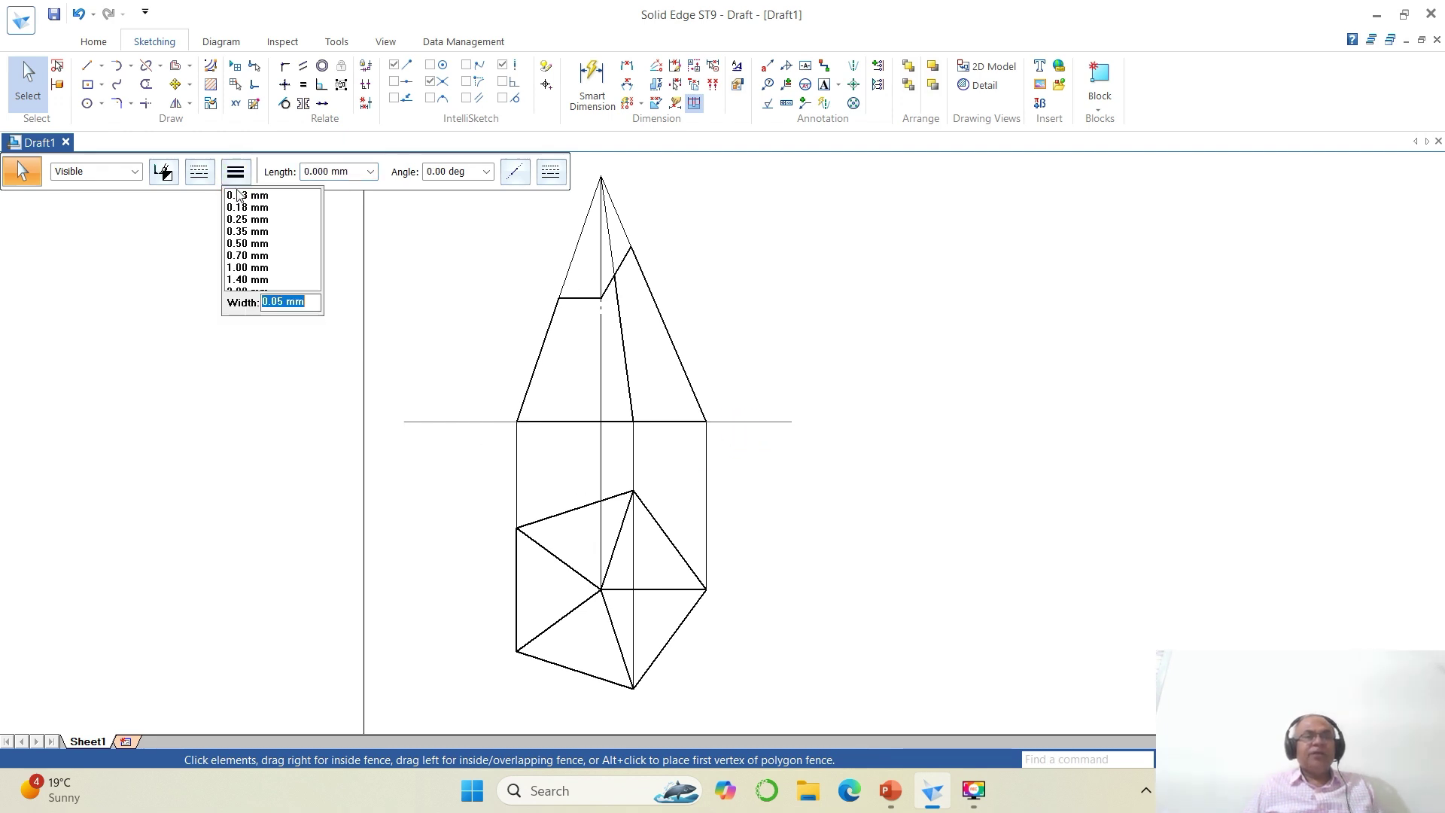
click(238, 195)
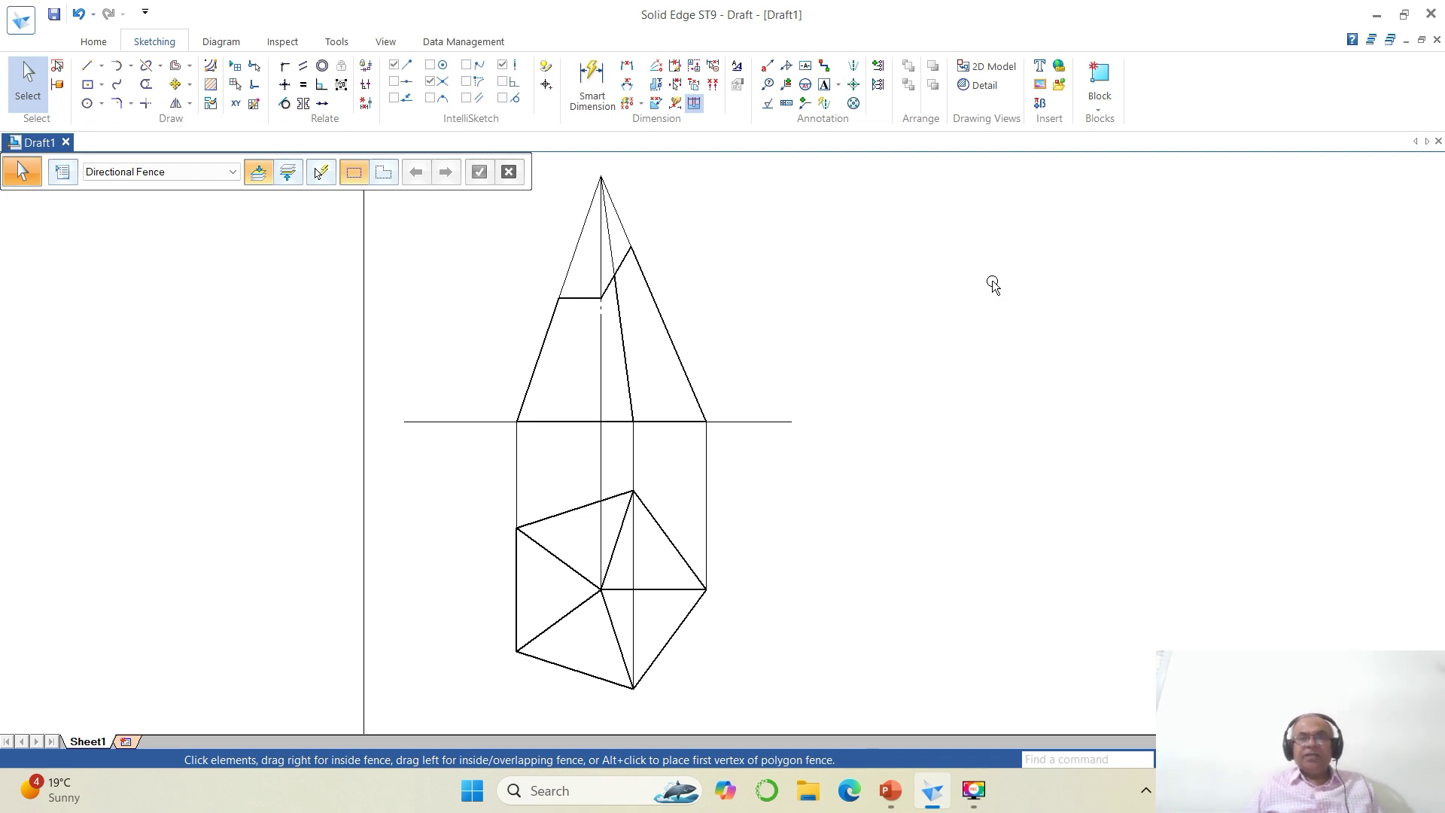
Set the text size to 3 and place the label a below the pentagon's lower-left corner.
click(825, 84)
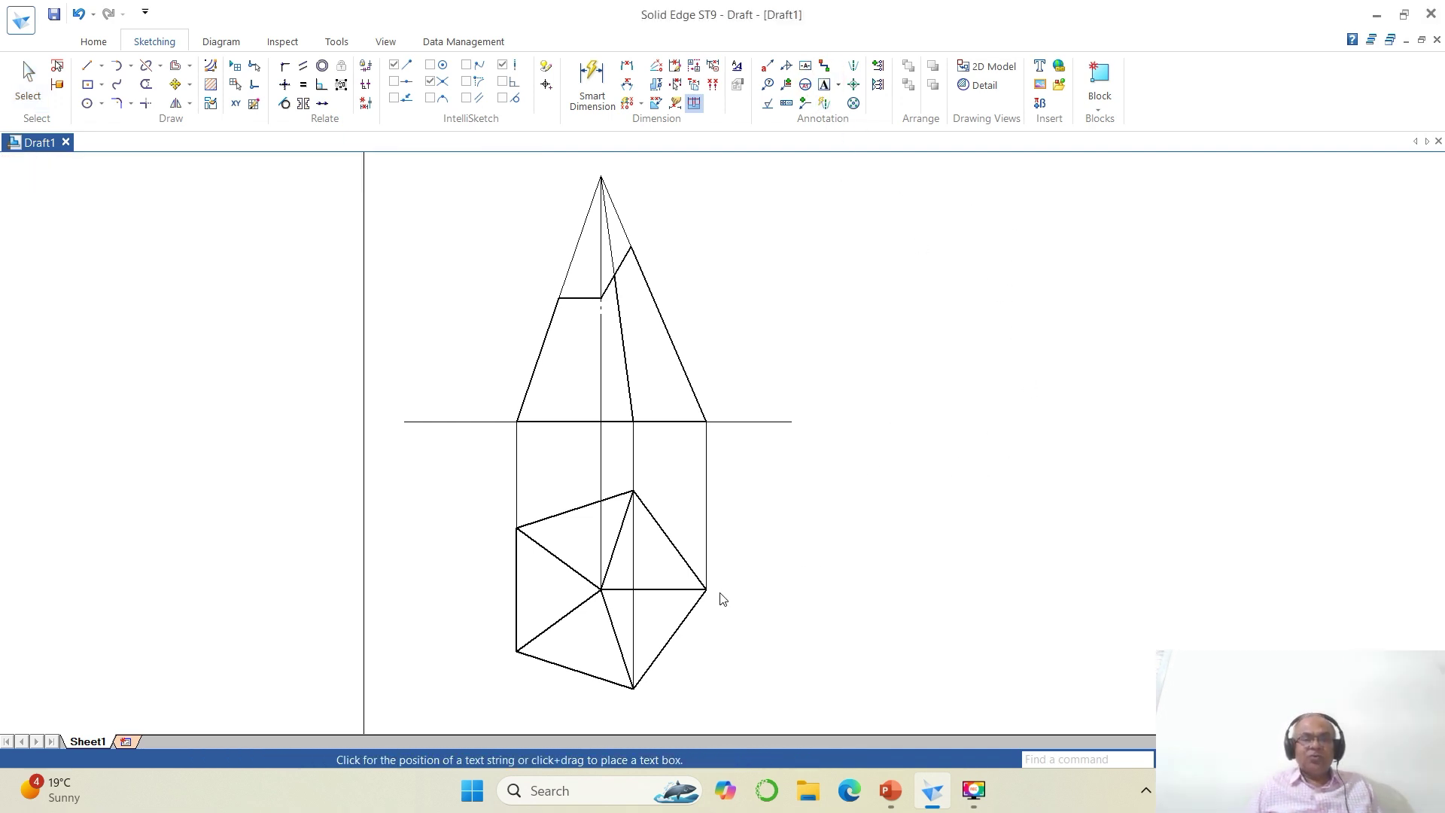
click(507, 668)
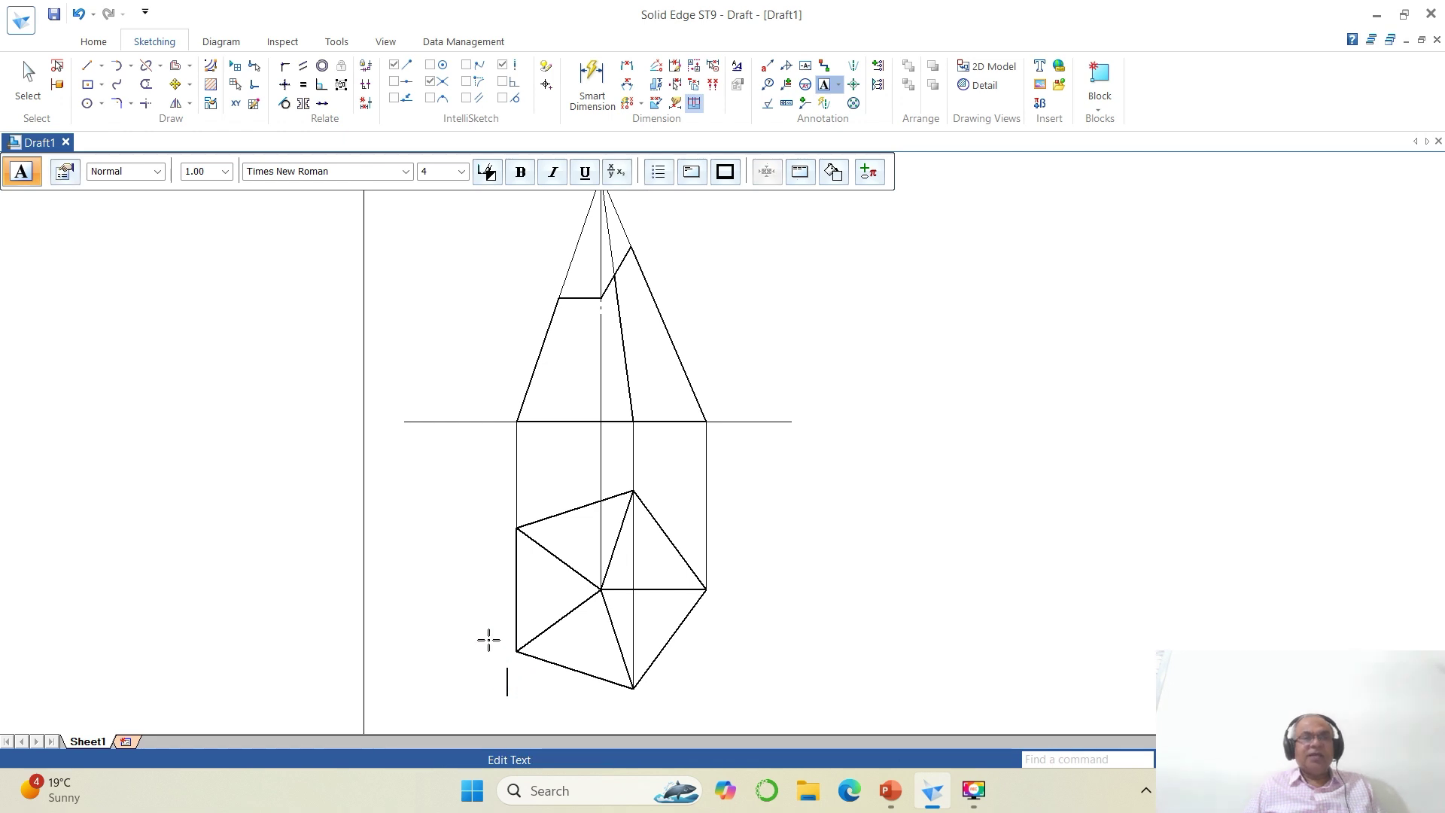
click(439, 173)
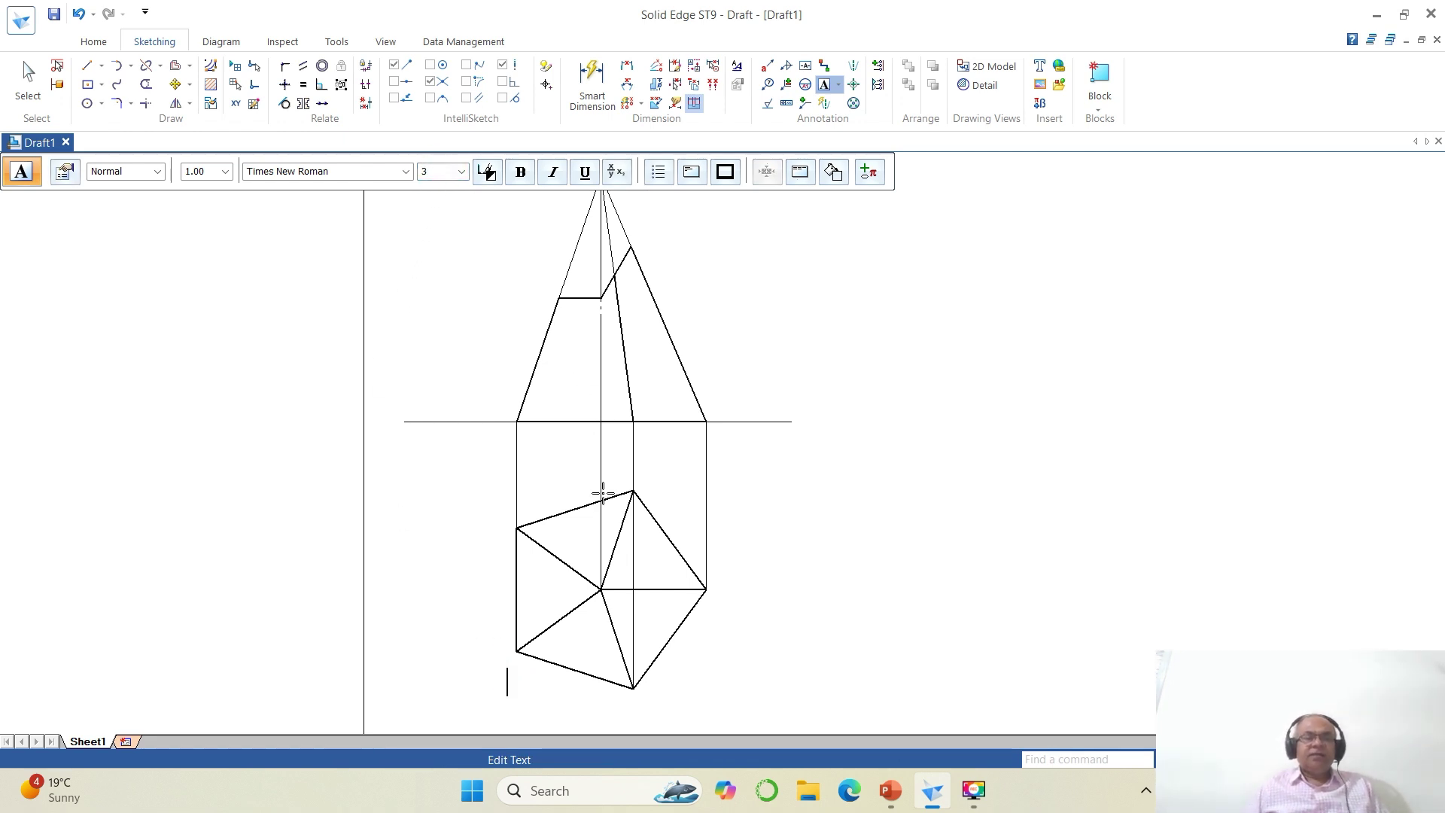
click(512, 666)
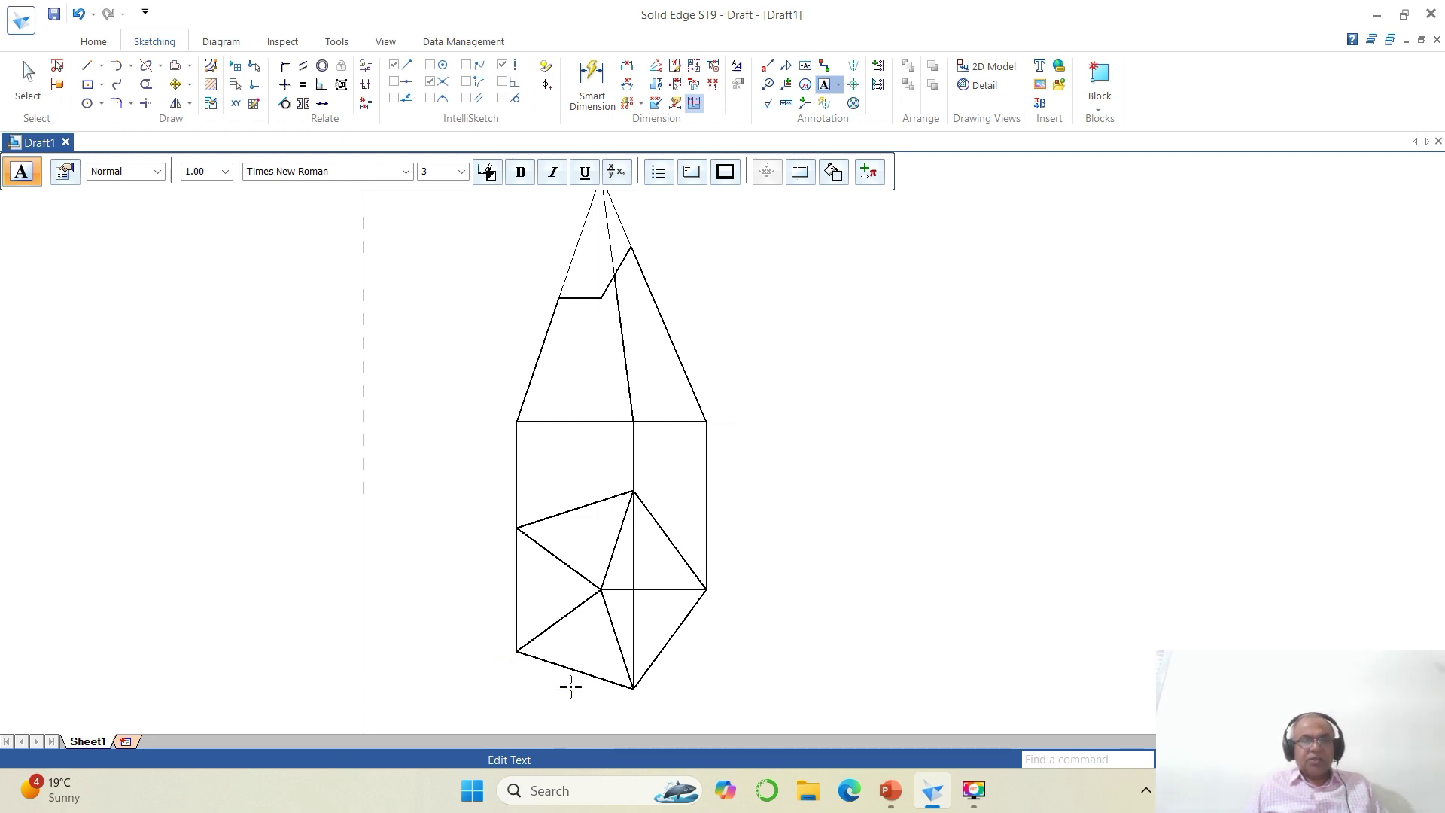
Label the top view's remaining corners b, c, d and e counterclockwise, and add o and (o1) near its centre.
click(627, 709)
text(b)
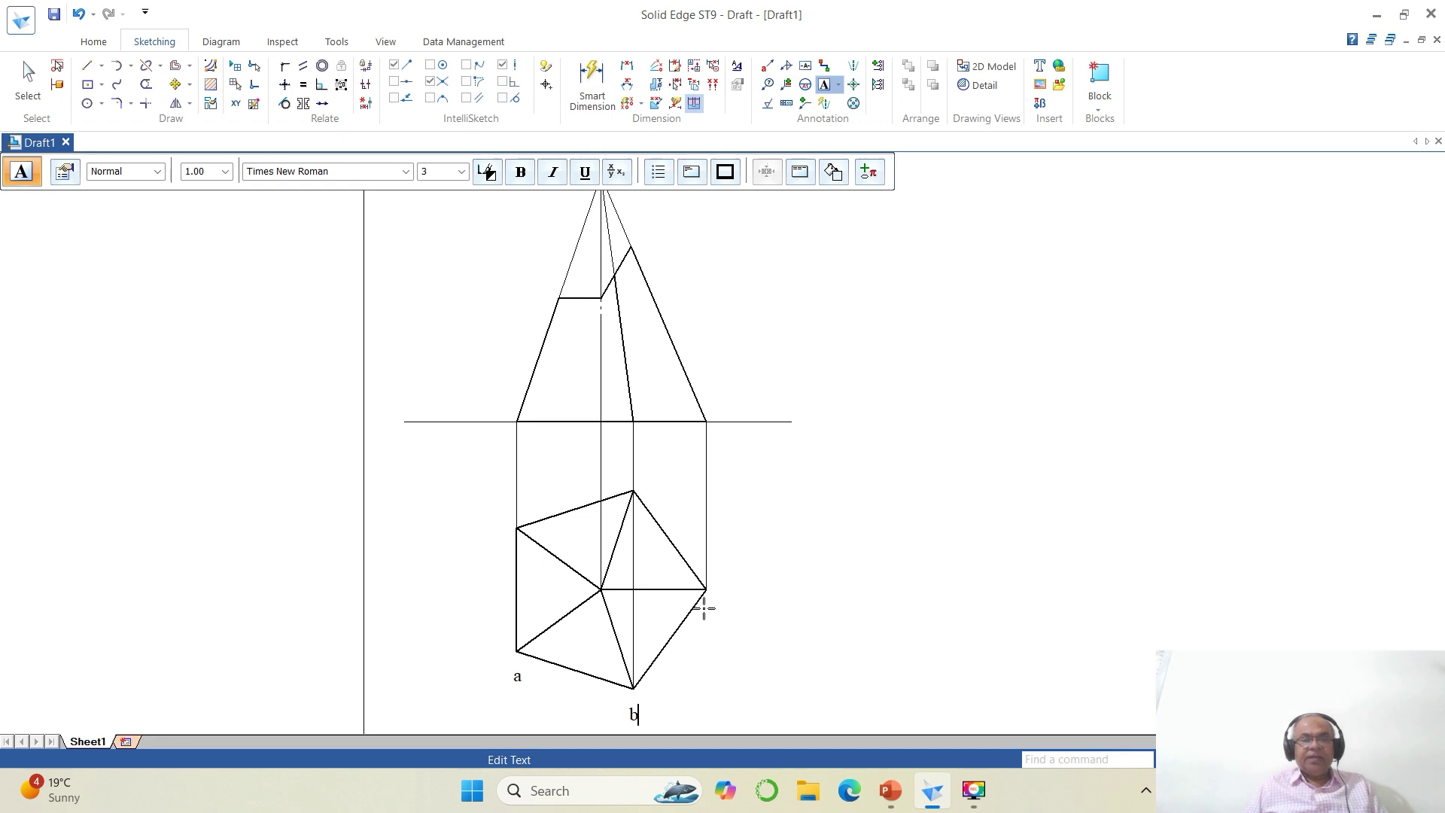
click(709, 604)
text(c)
click(646, 496)
text(d)
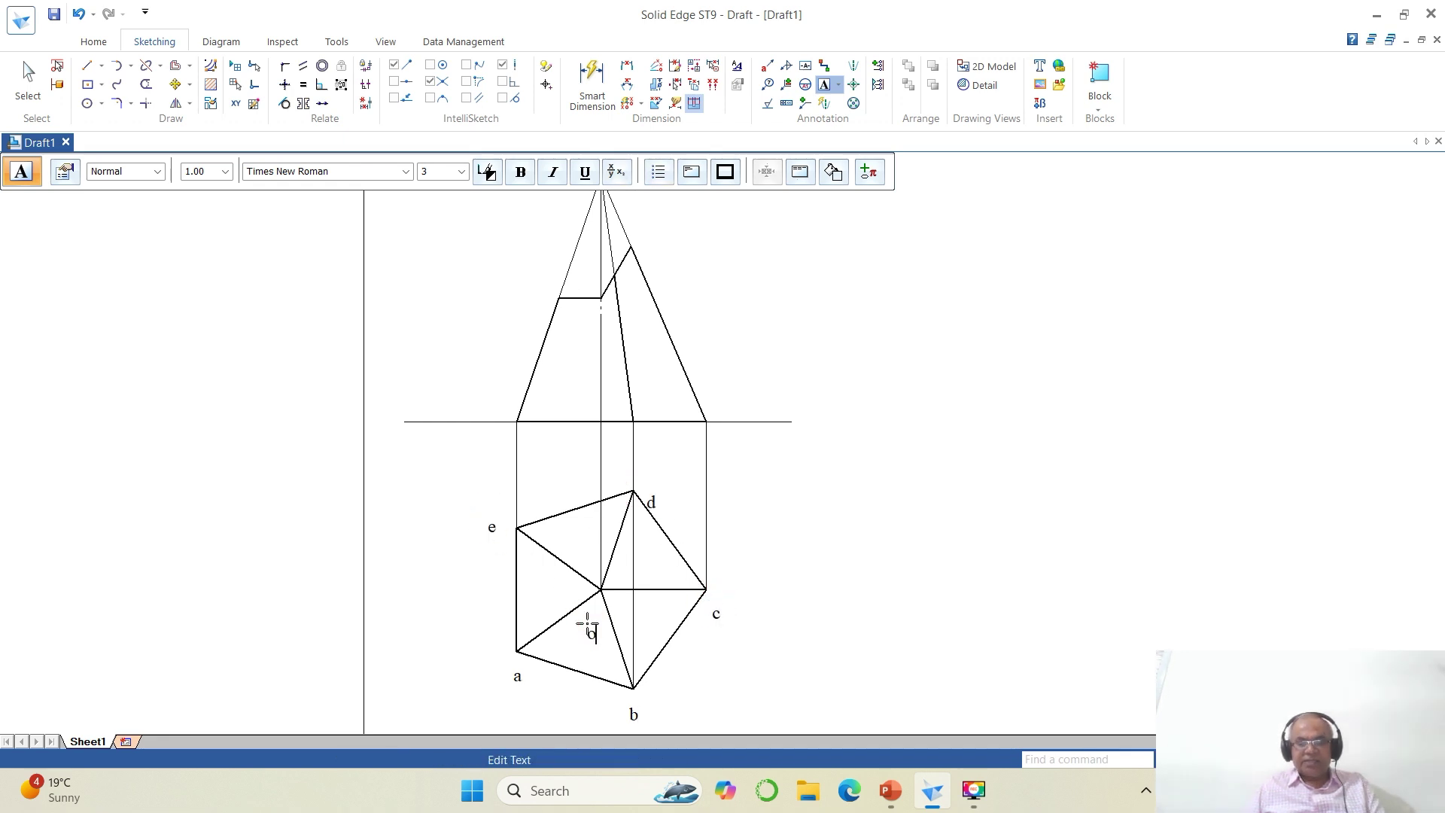
click(559, 593)
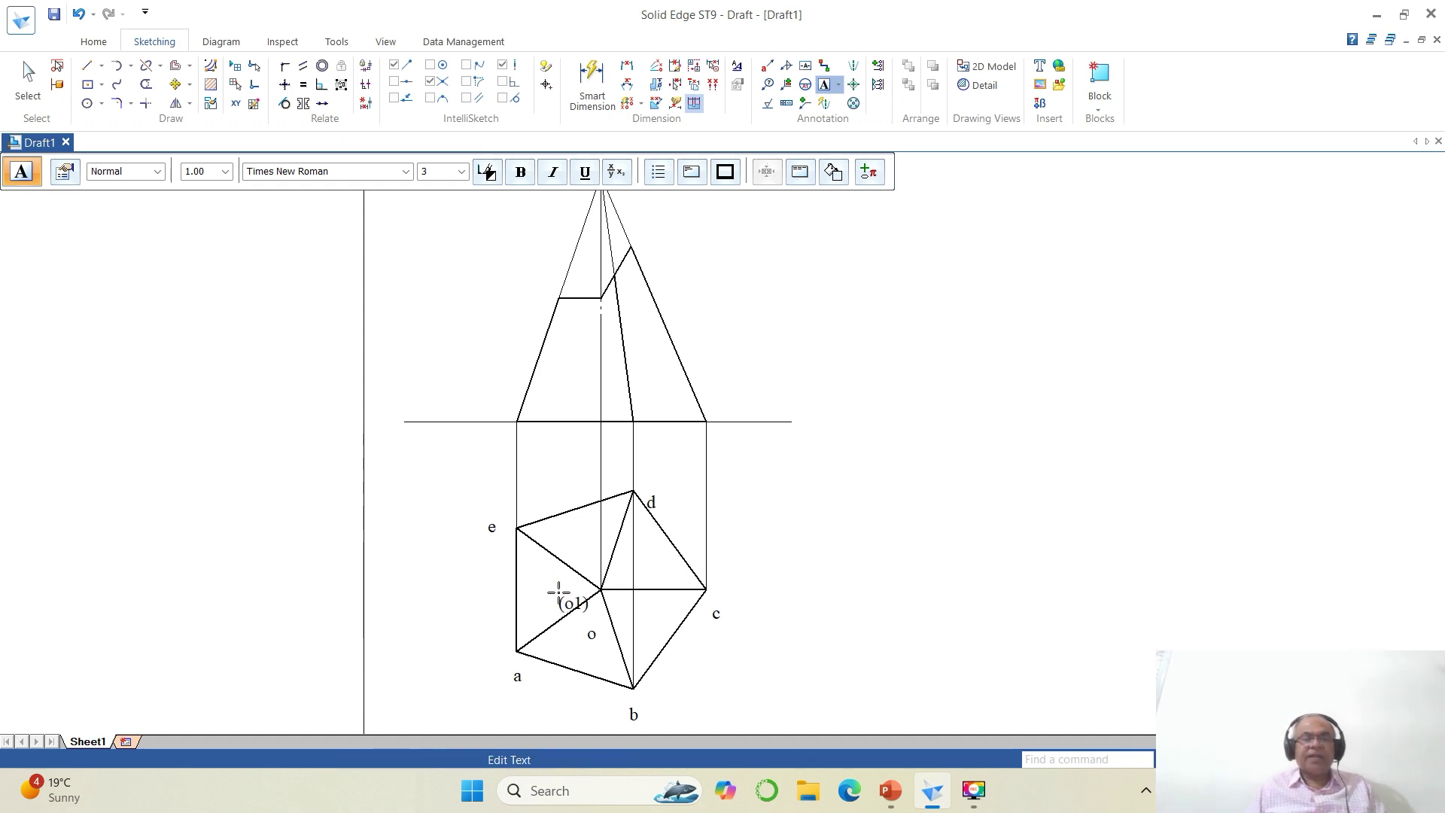
click(559, 593)
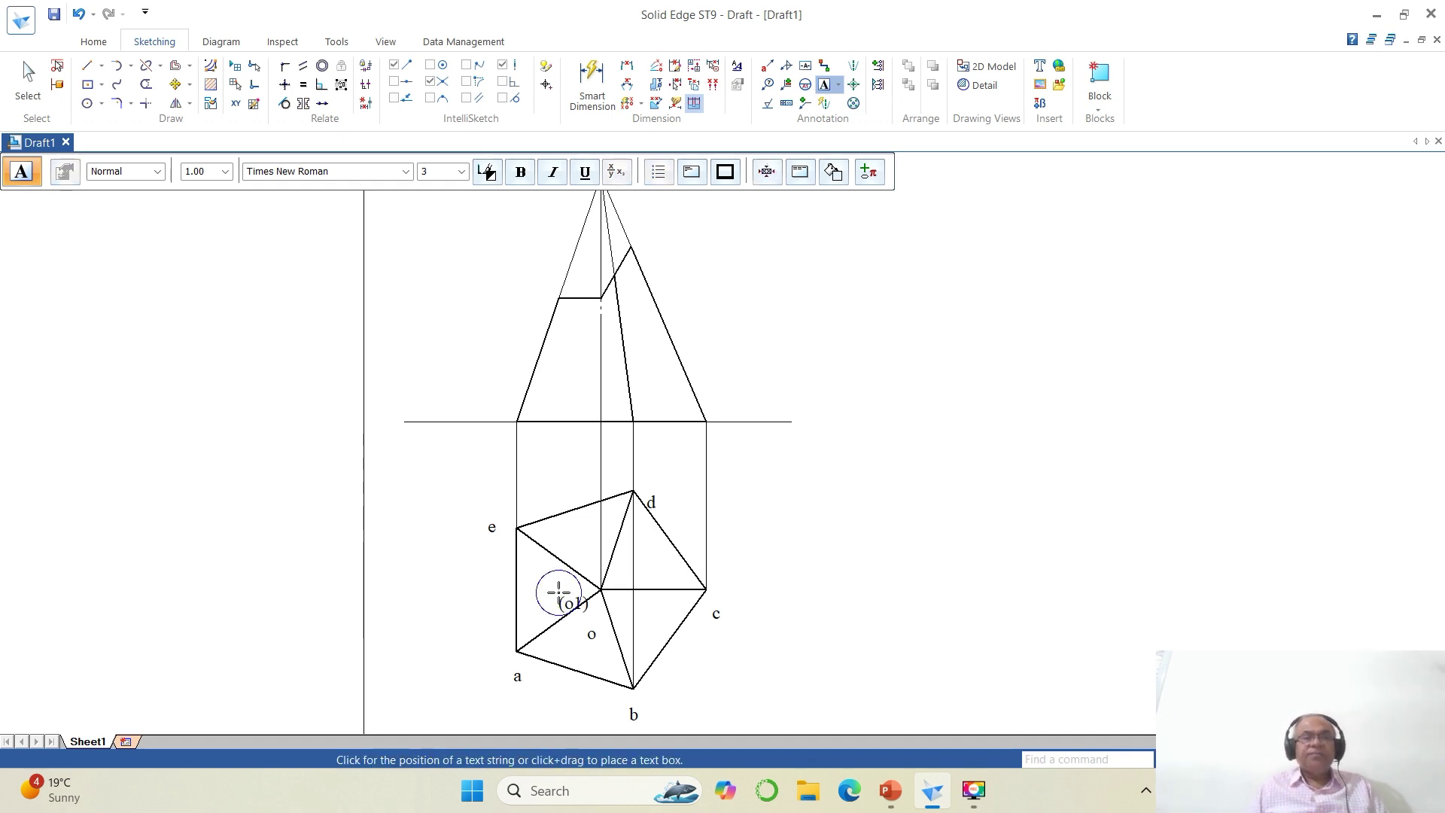
Move the labels a and b closer to their corners of the top view pentagon.
click(174, 84)
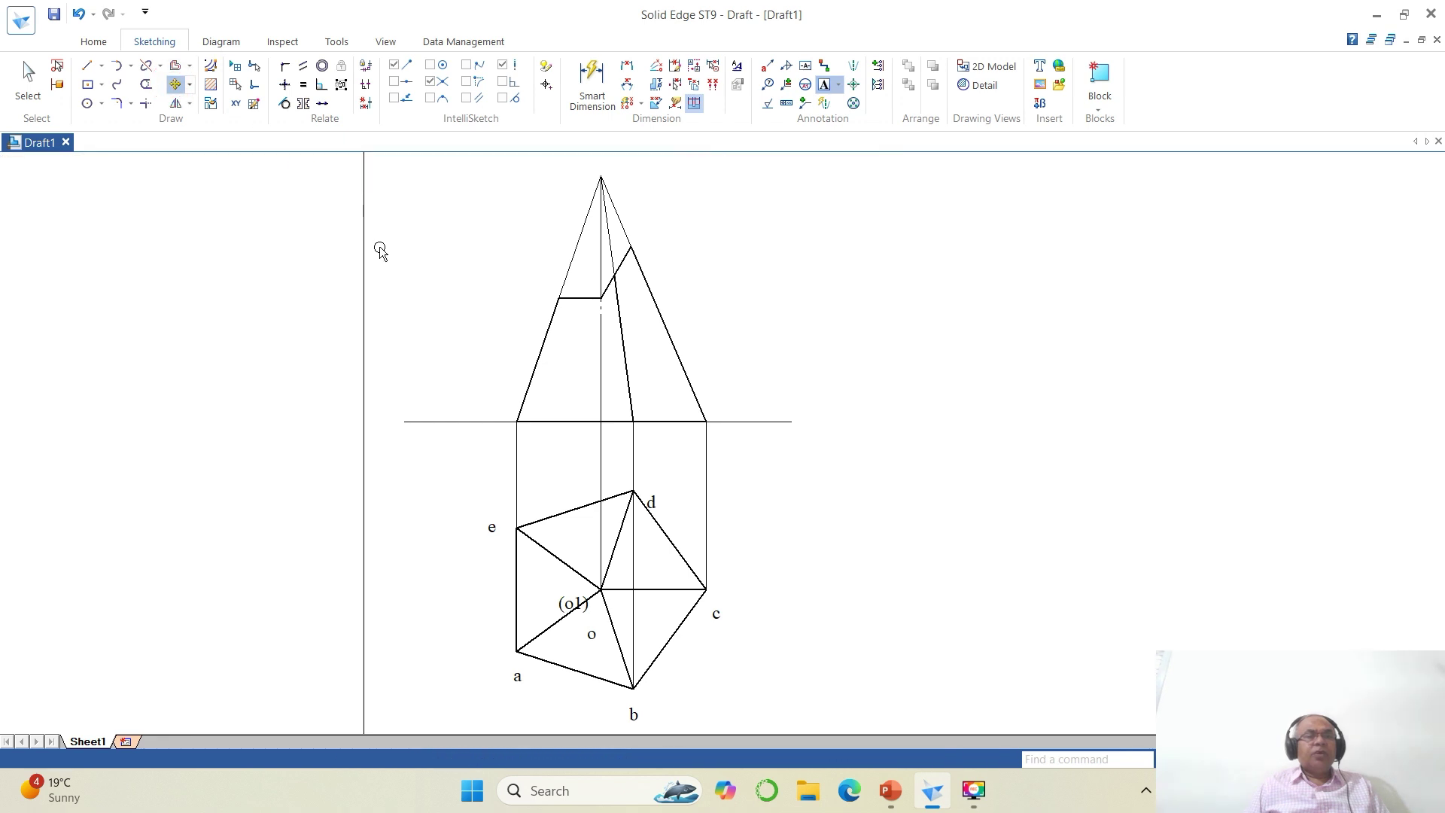
click(518, 676)
click(548, 691)
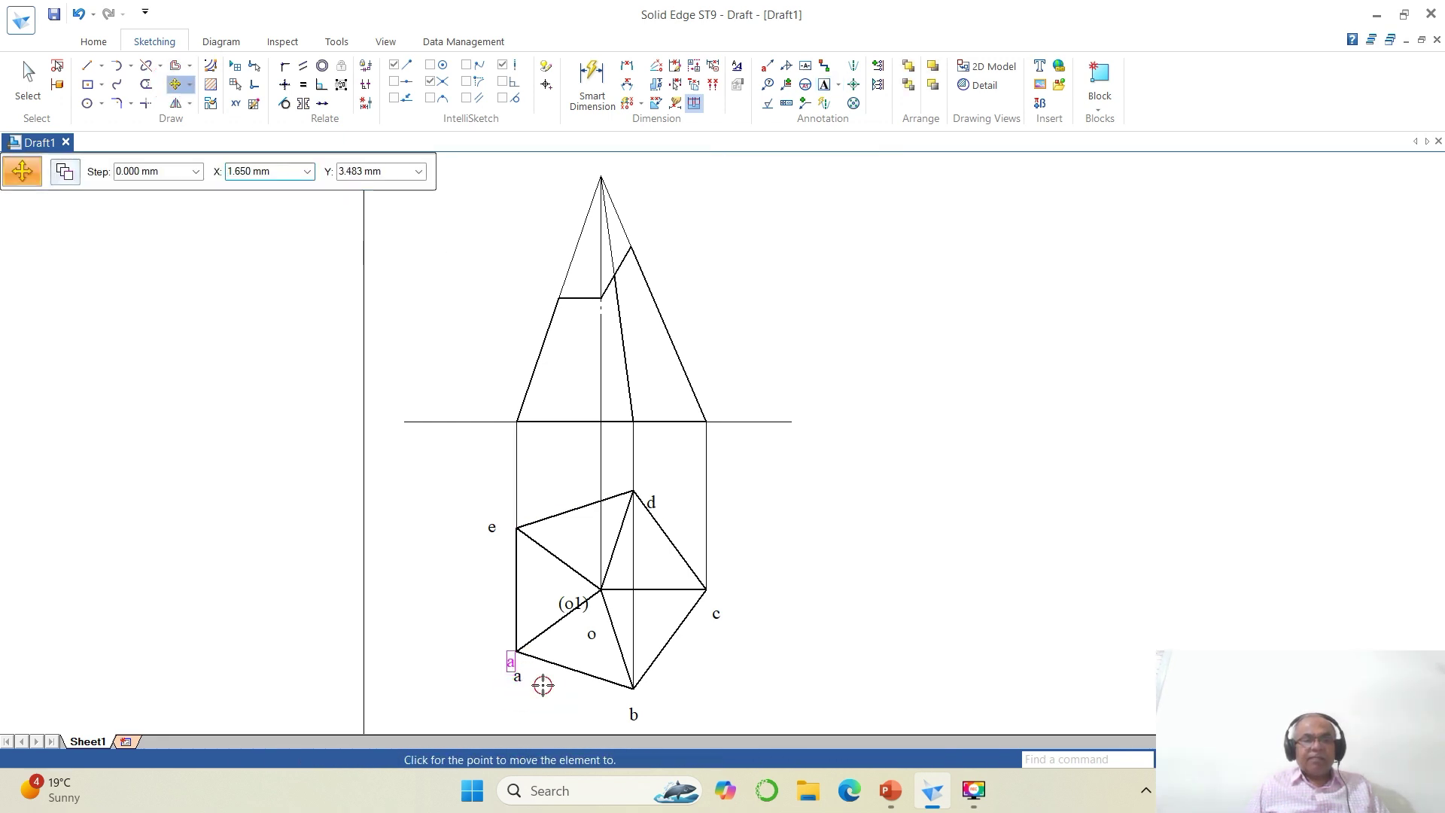
click(542, 678)
click(631, 714)
click(735, 725)
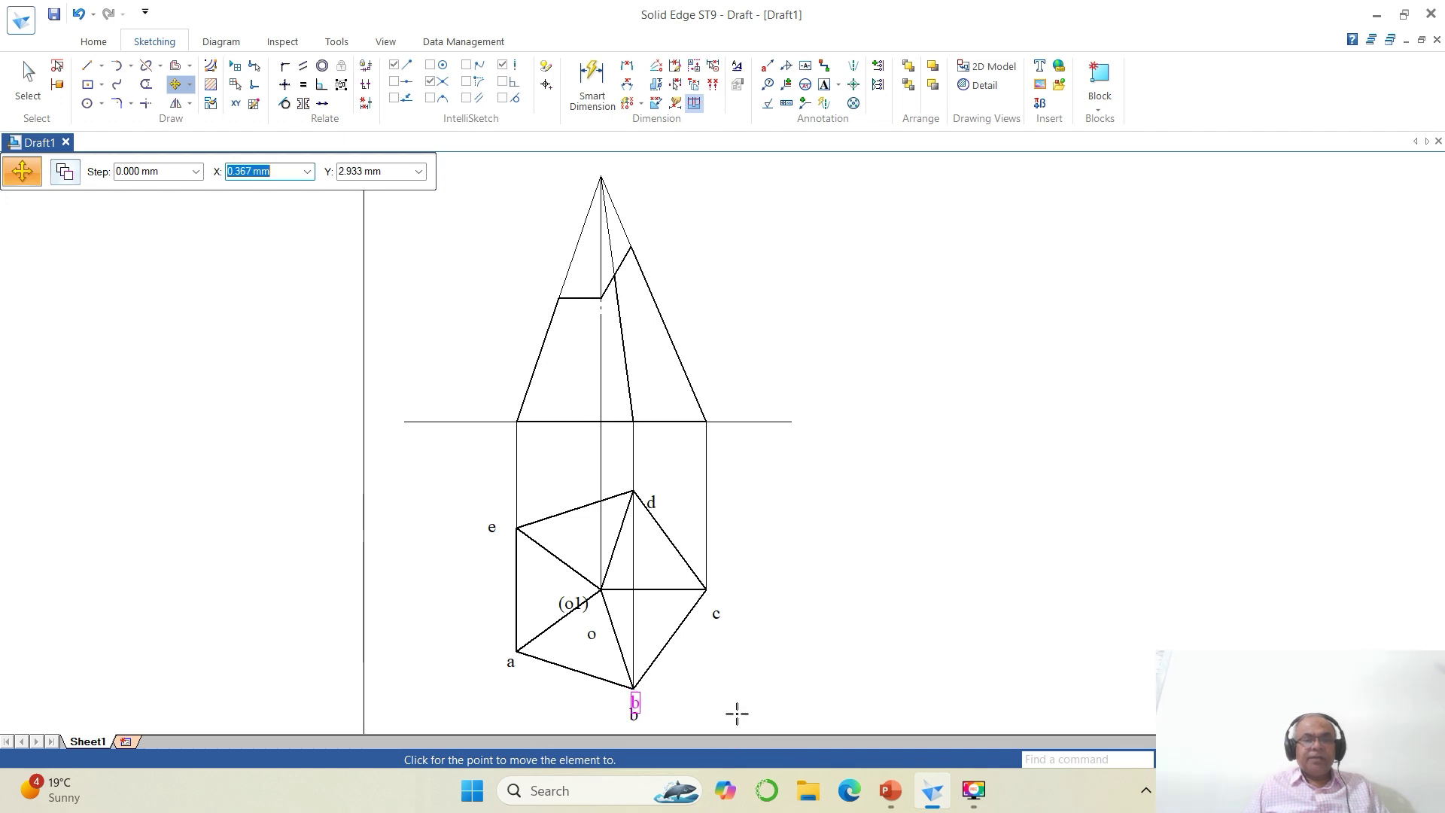
click(736, 710)
Move the labels c, d and e close beside their corners of the top view pentagon.
click(721, 623)
click(742, 665)
click(740, 638)
click(651, 502)
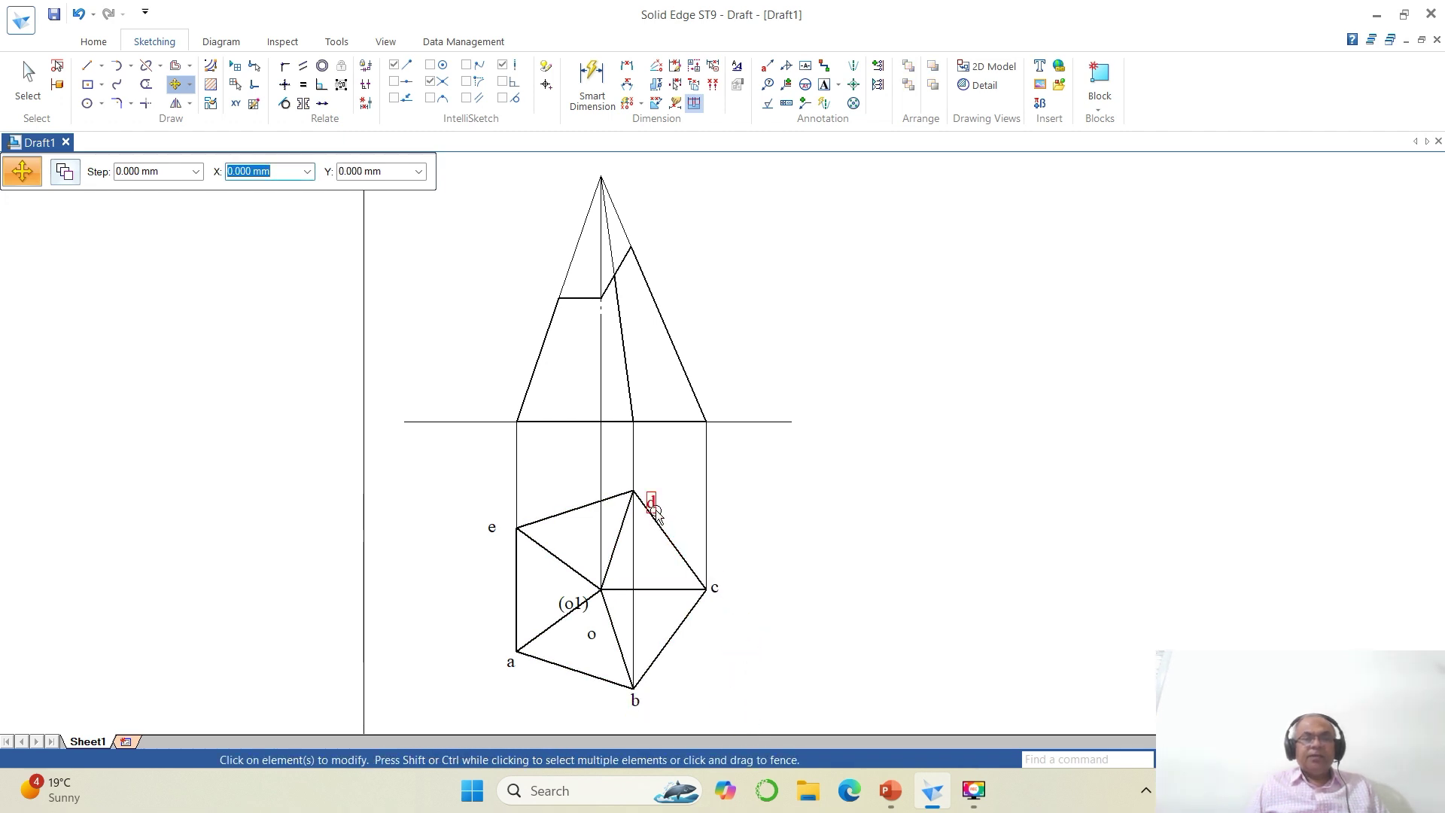
click(679, 525)
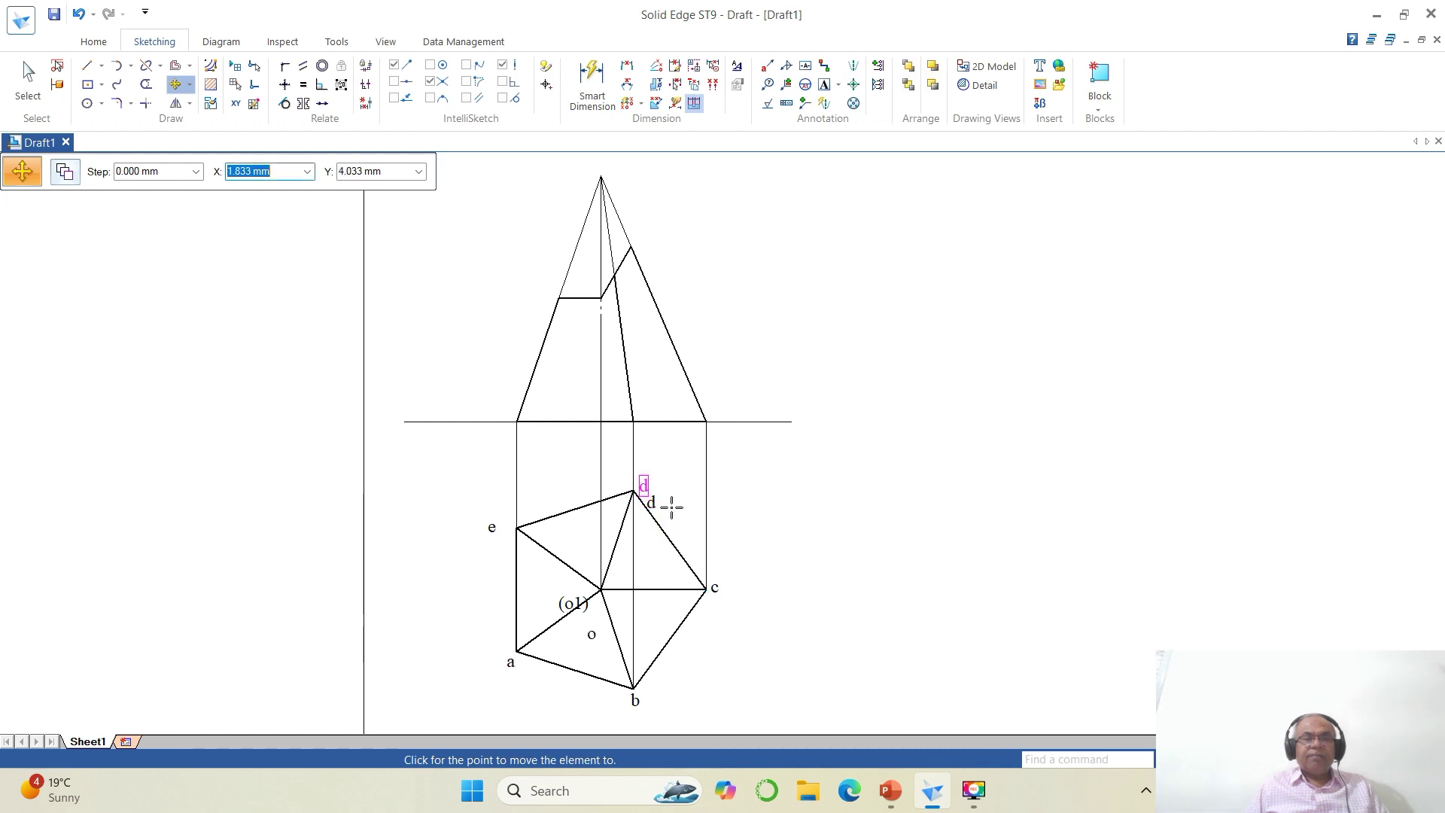
click(670, 505)
click(492, 527)
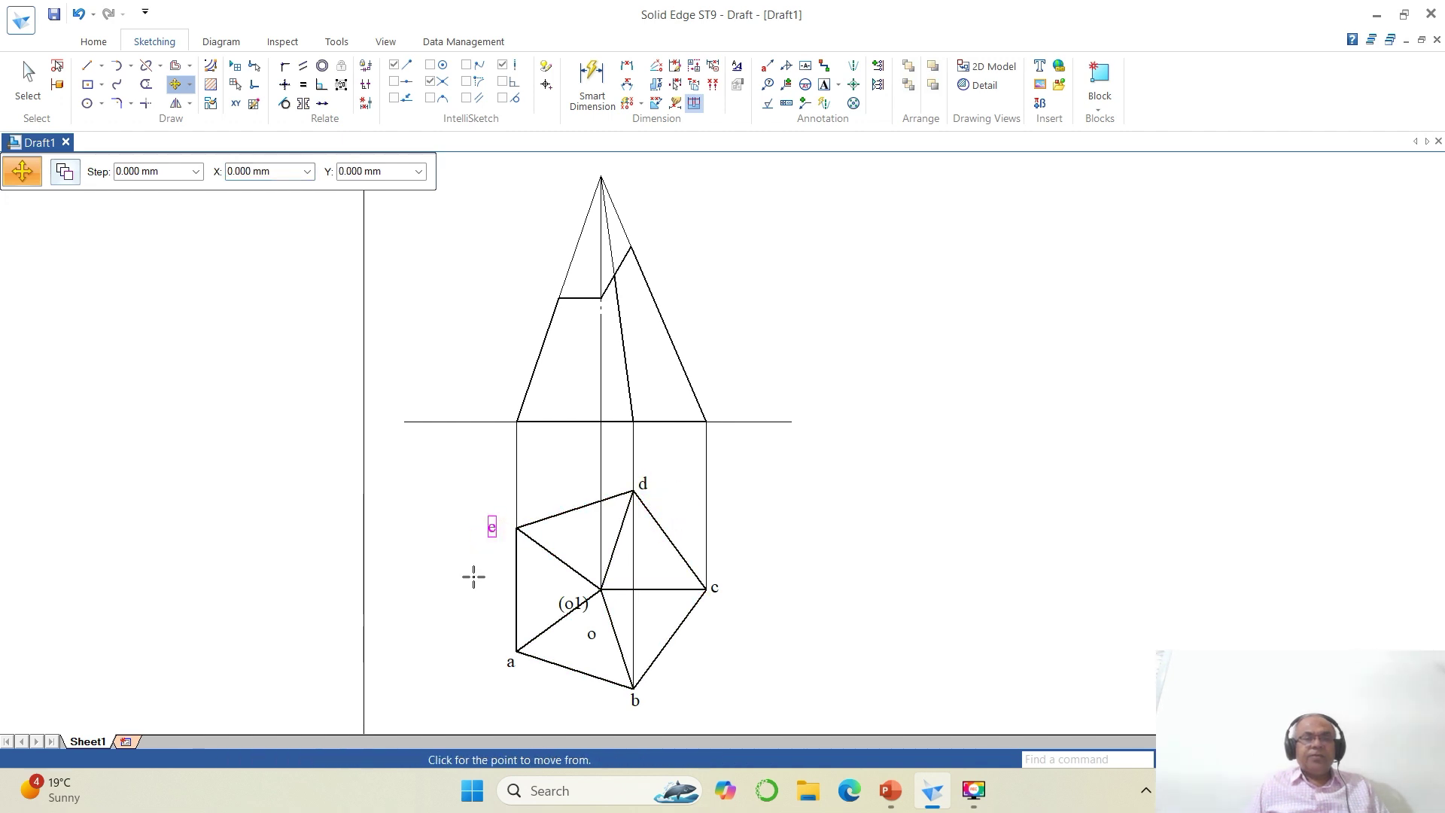
click(475, 578)
click(486, 576)
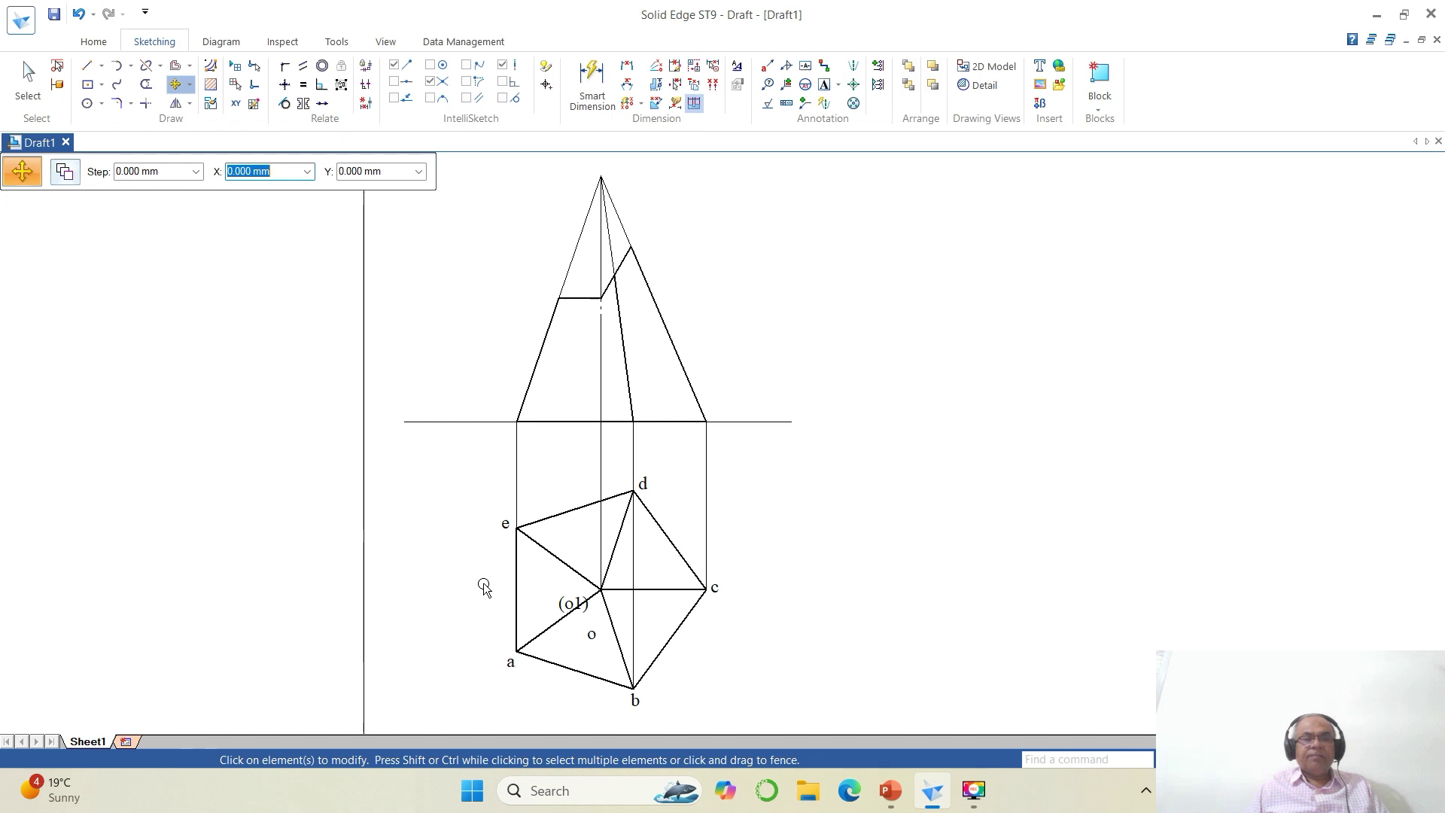
Move the labels (o1) and o close to the centre point of the top view pentagon.
click(568, 612)
click(588, 632)
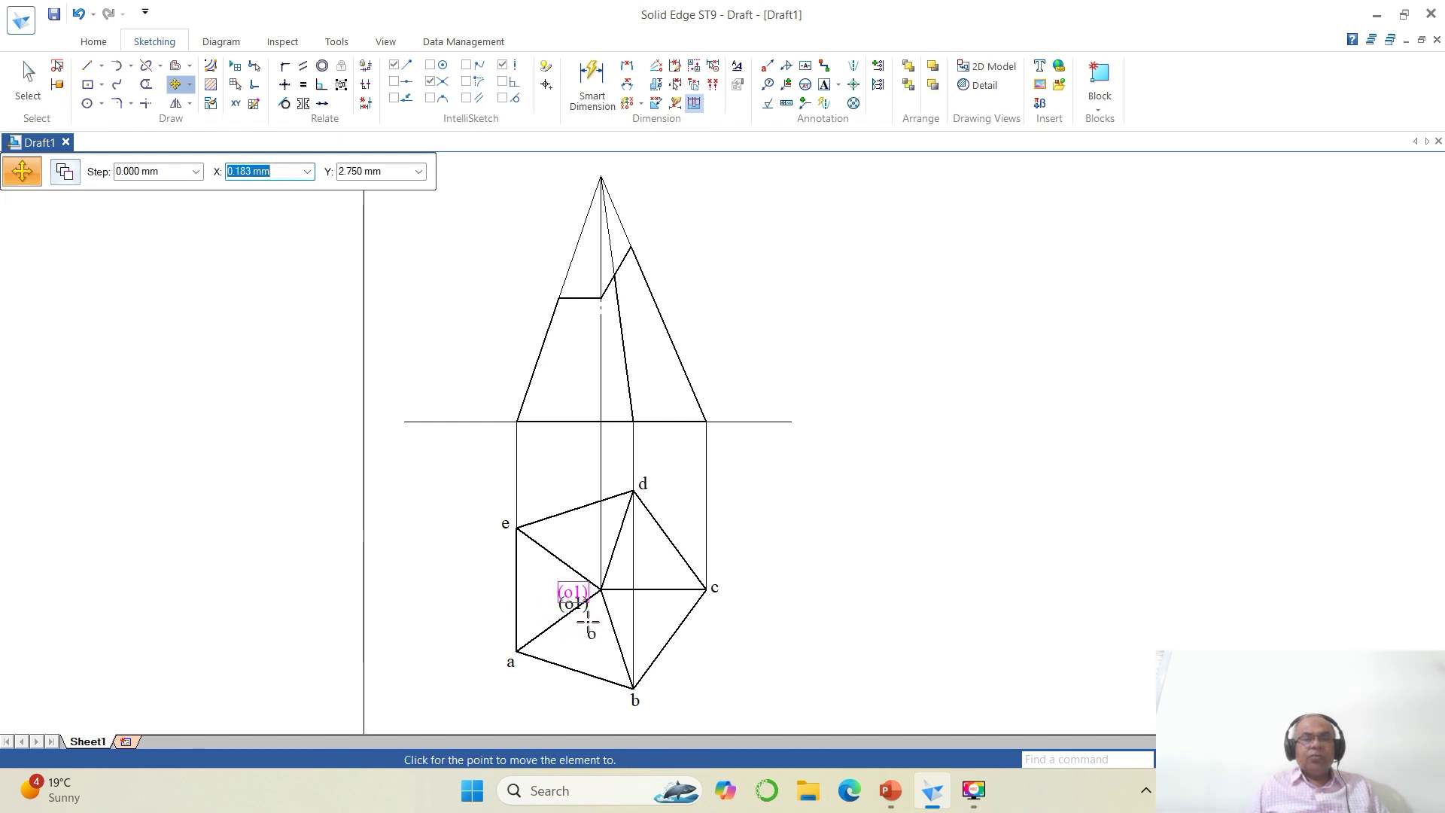
click(588, 618)
click(593, 637)
click(604, 652)
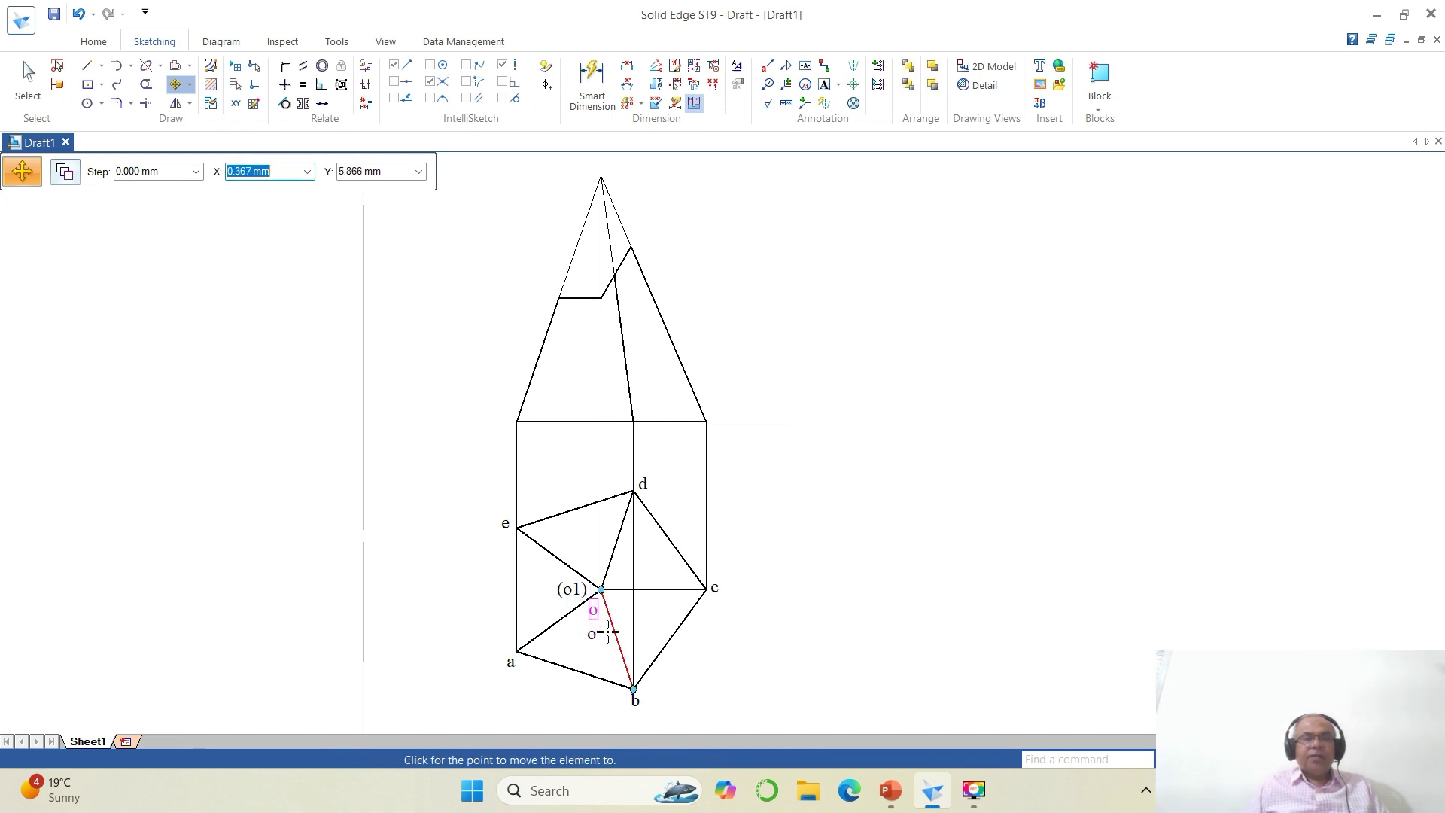
click(611, 629)
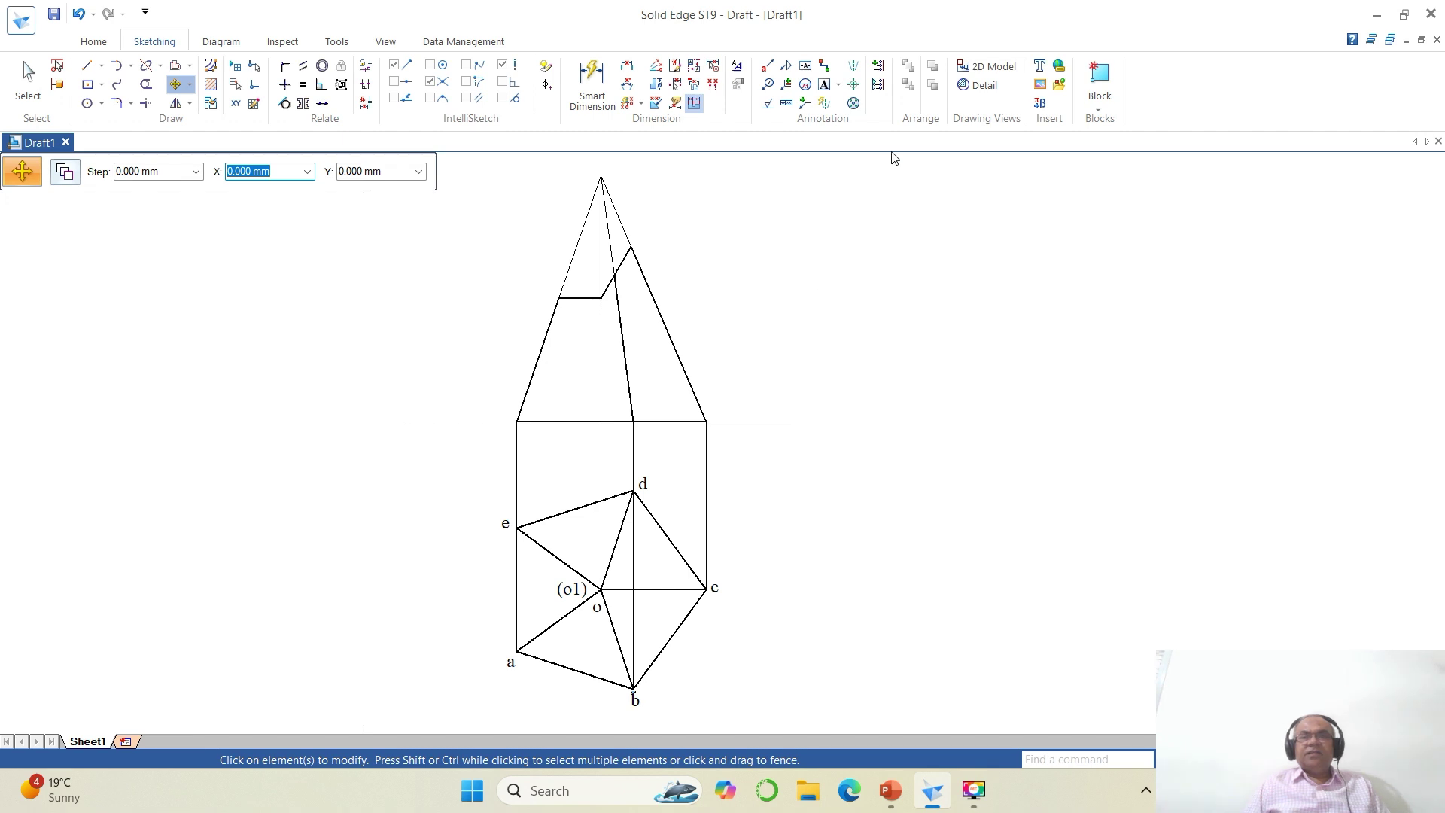
Add the front view labels o' at the apex and a', (e'), (o1'), b', (d') and c' below the base line.
click(825, 84)
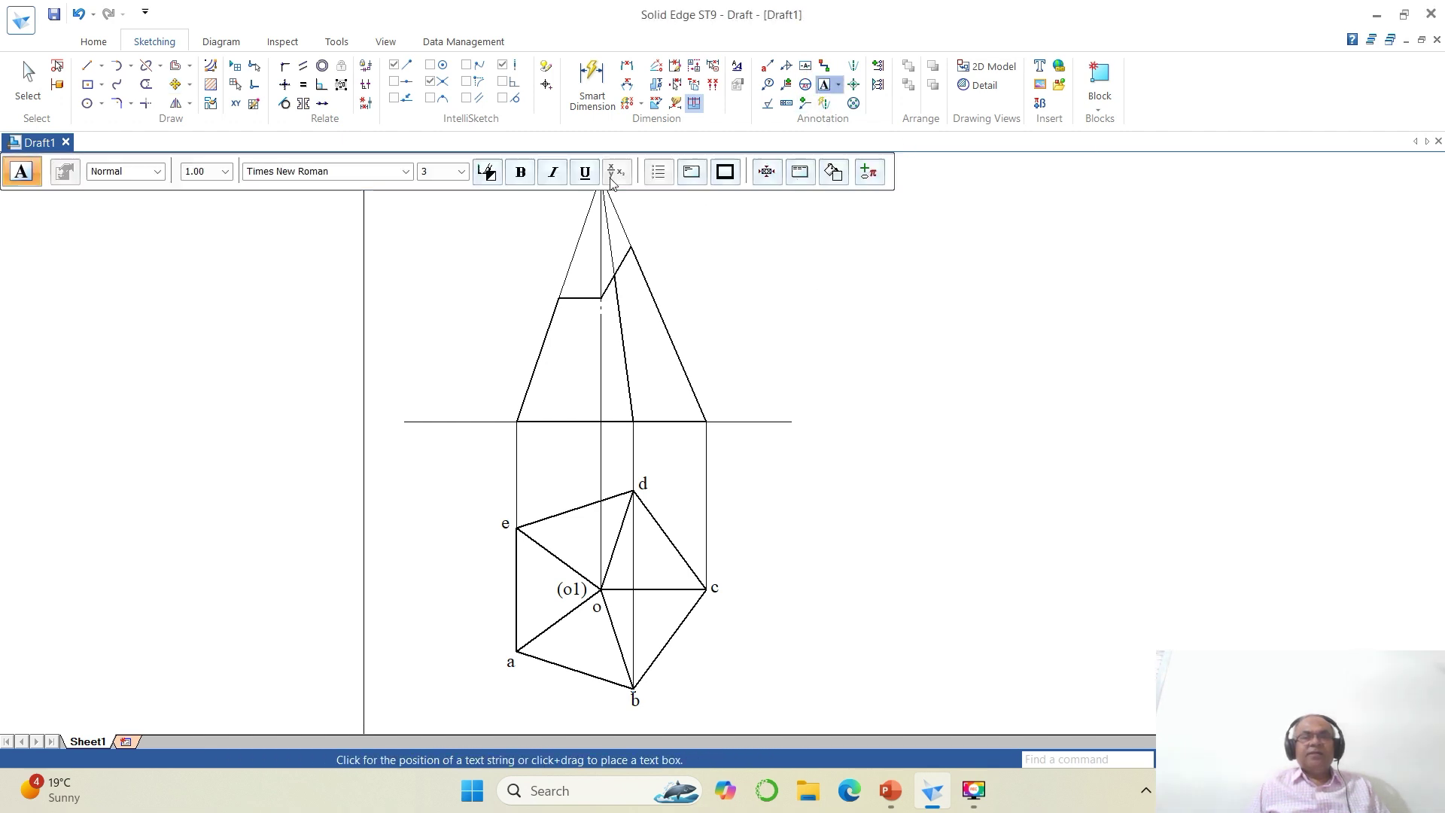
scroll(708, 281, down, 2)
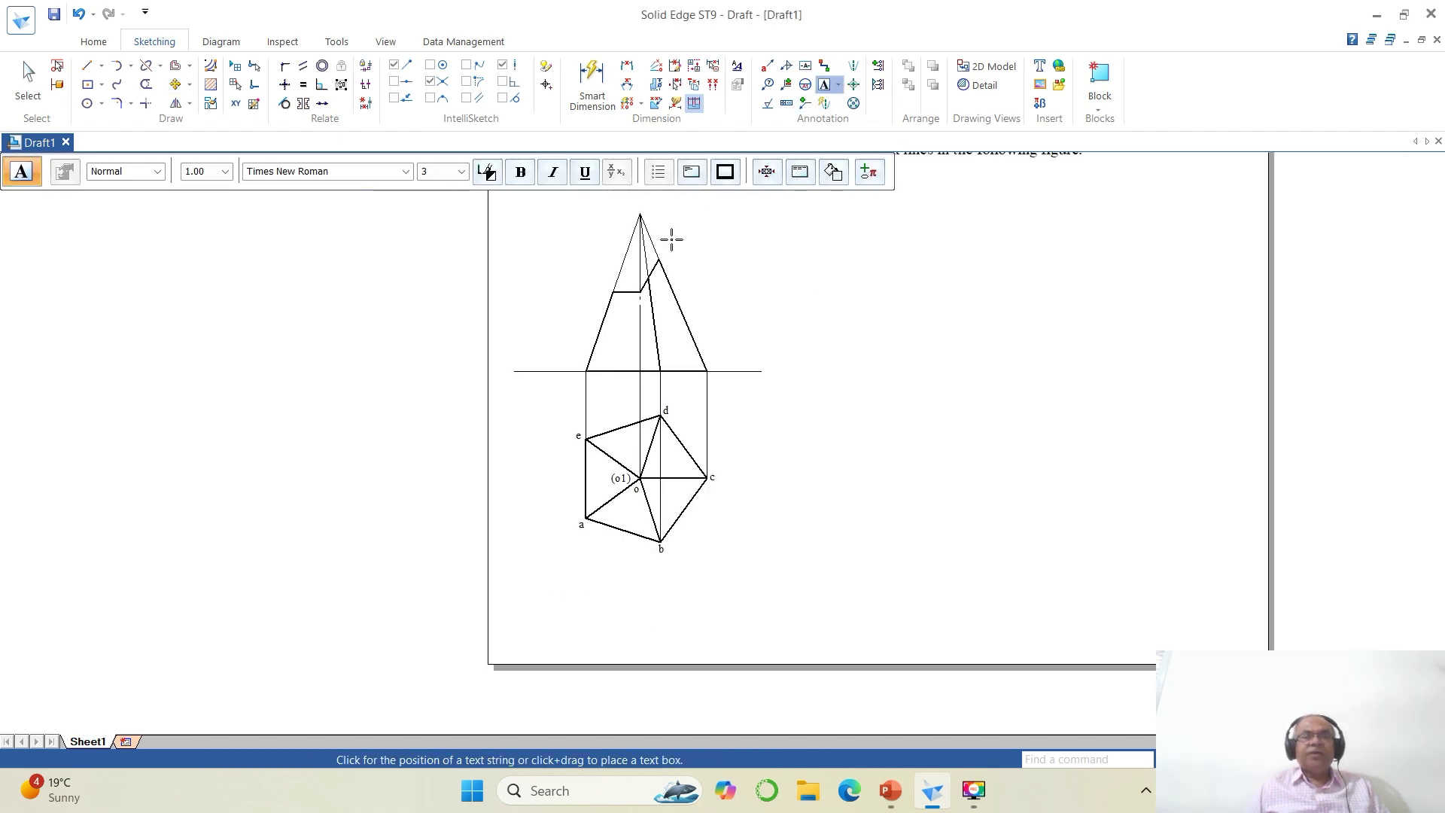
click(637, 203)
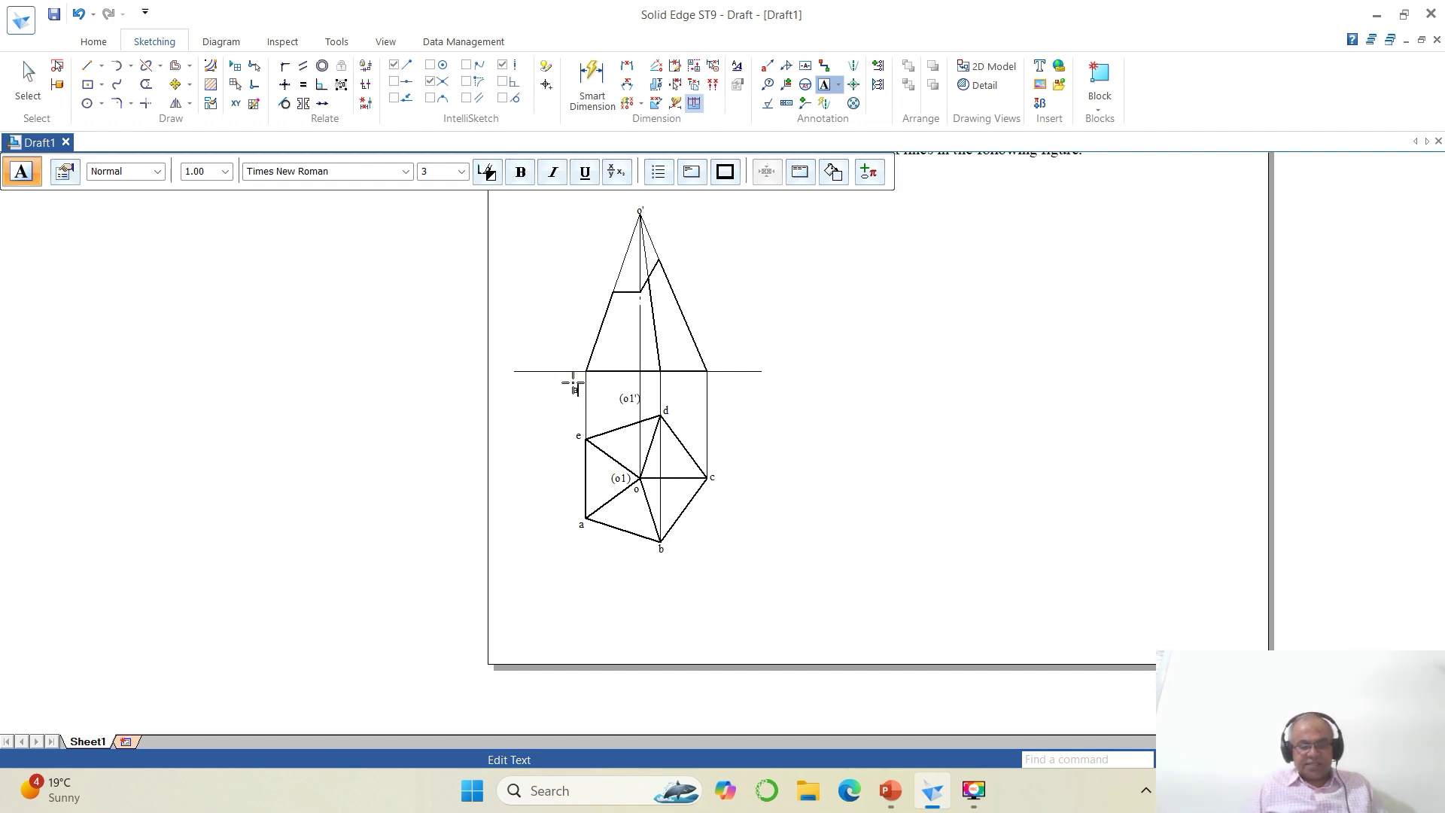
text(a')
click(667, 384)
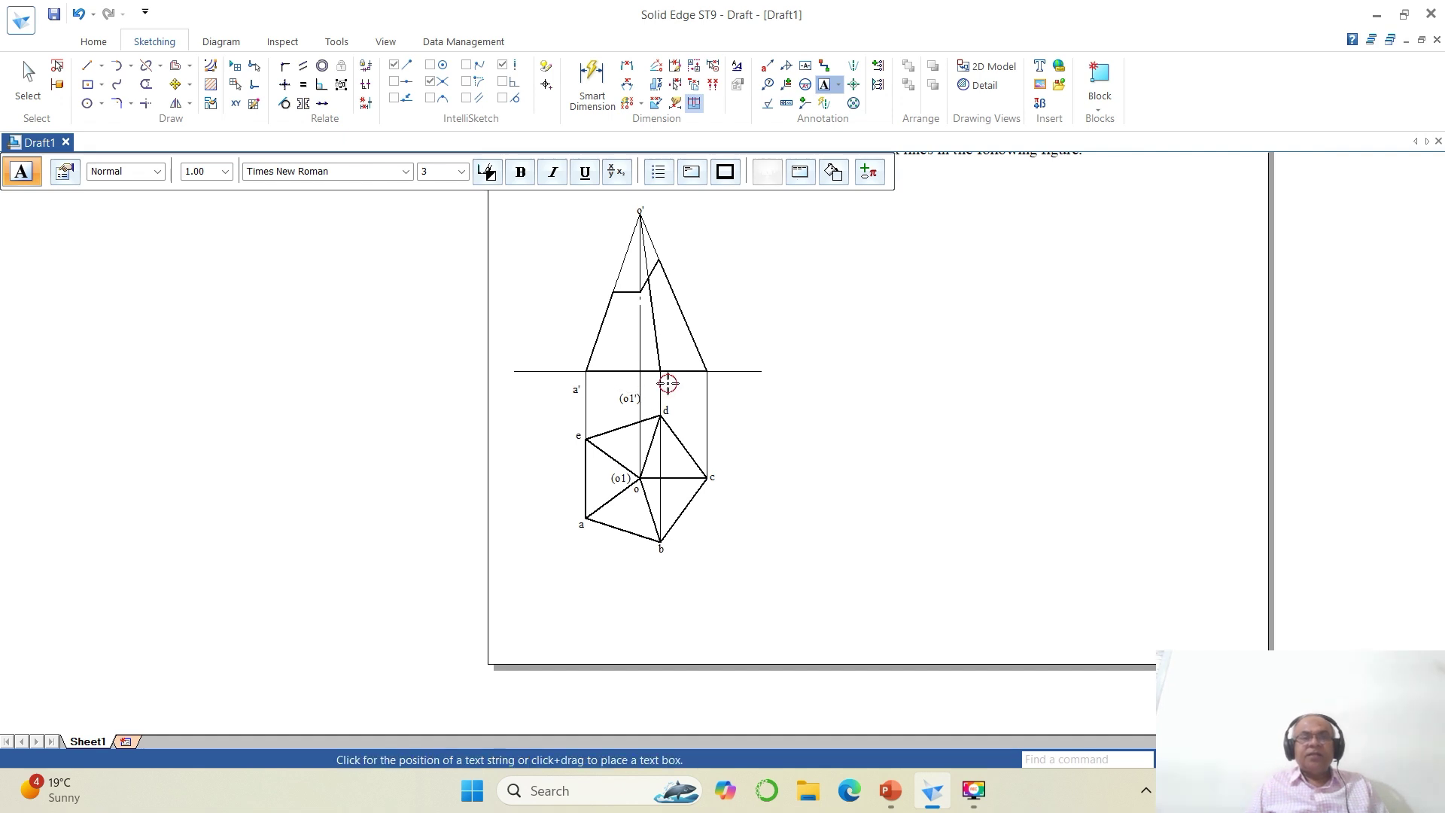
click(716, 384)
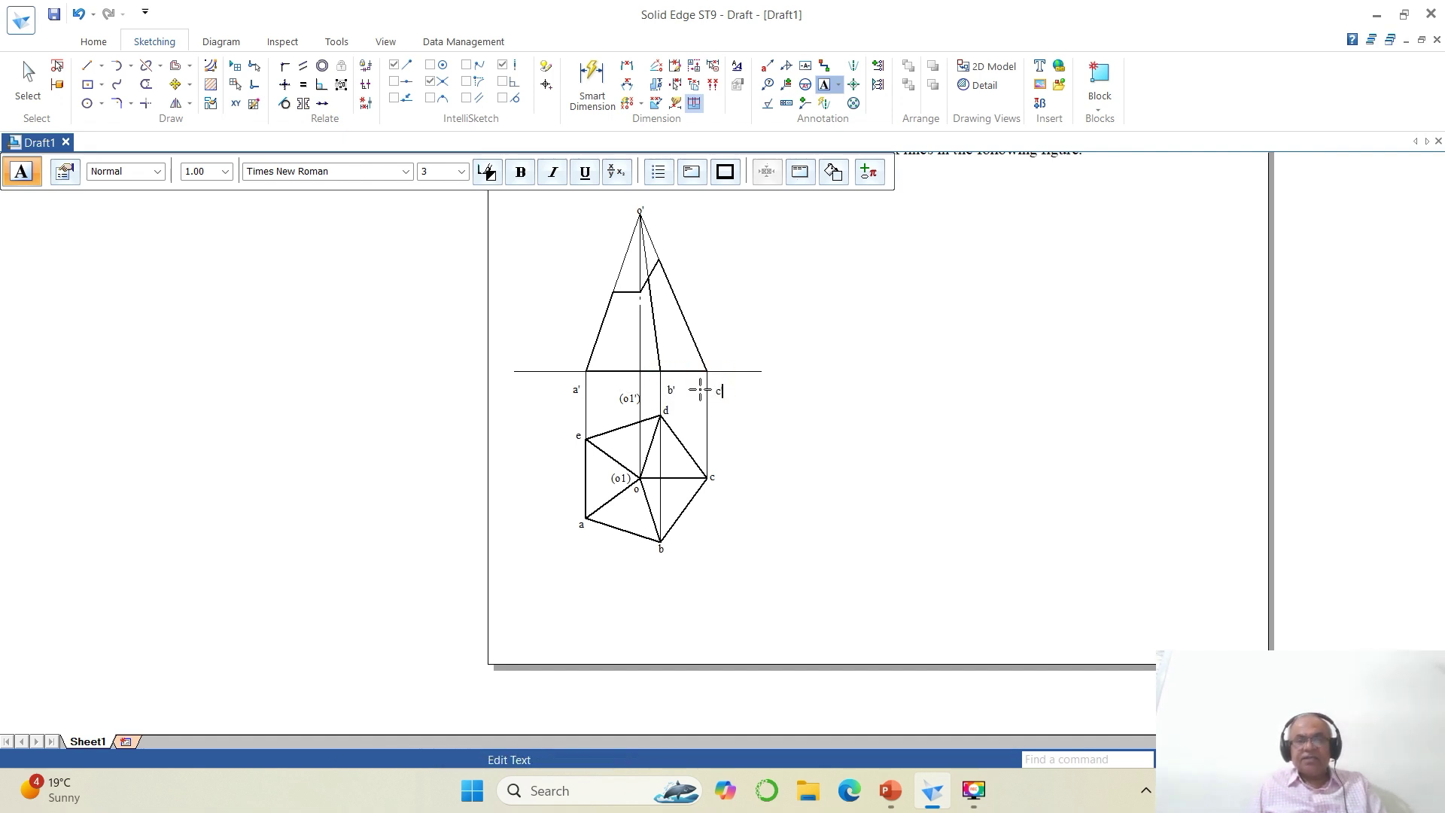
text(c')
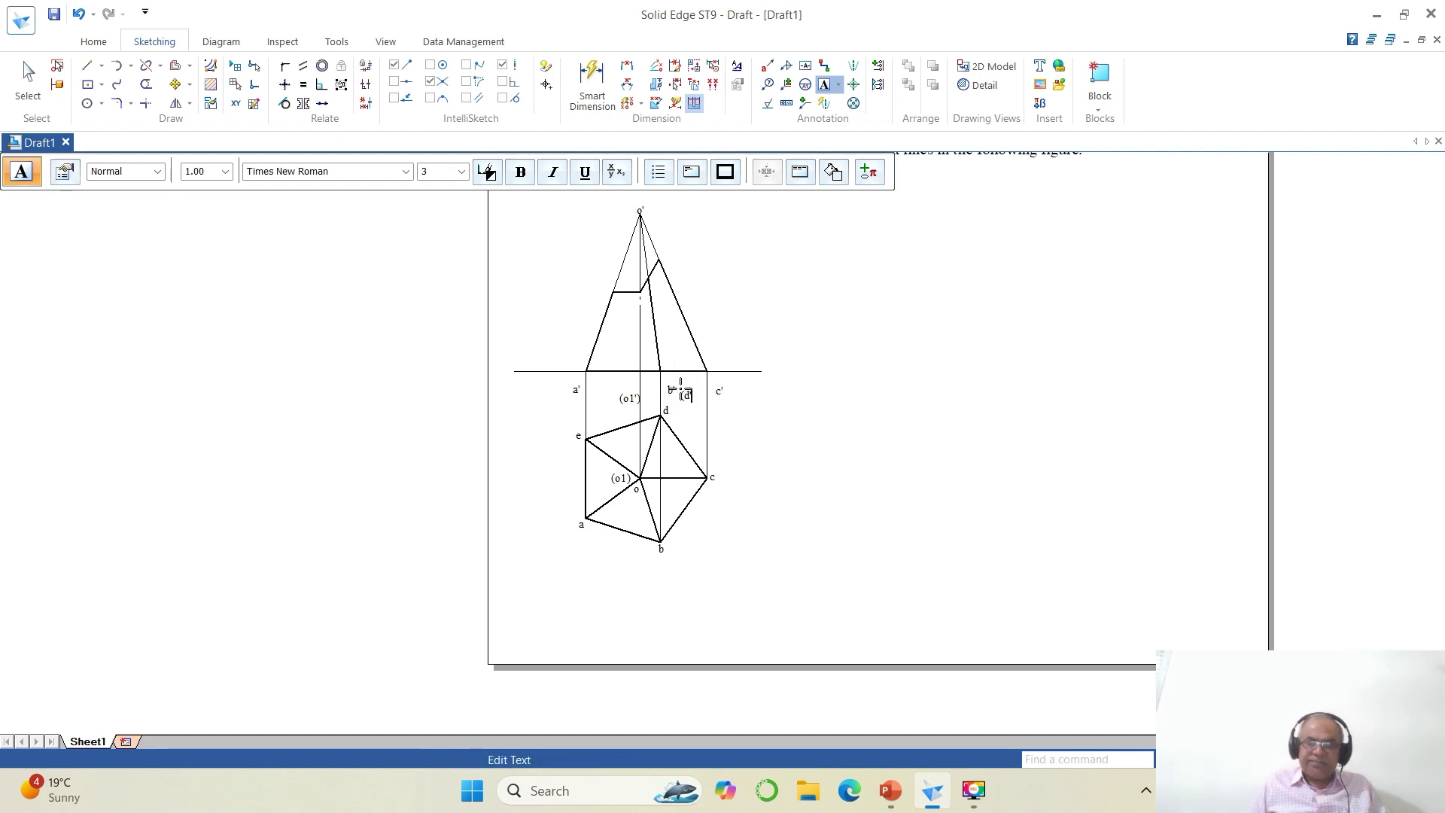
click(560, 391)
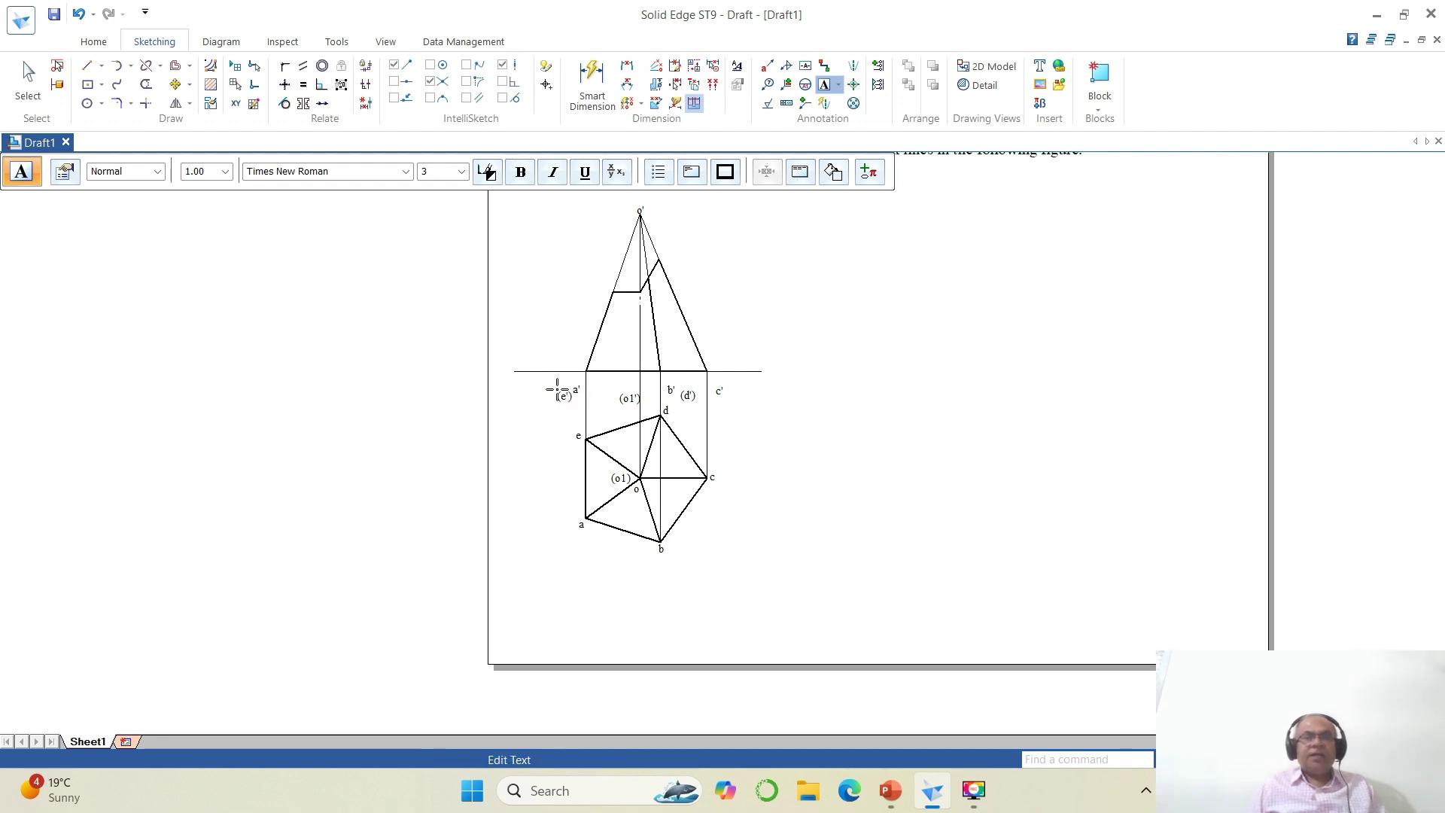
Label the reference line's ends X and Y, and add VP above and HP below it near the X end.
click(500, 371)
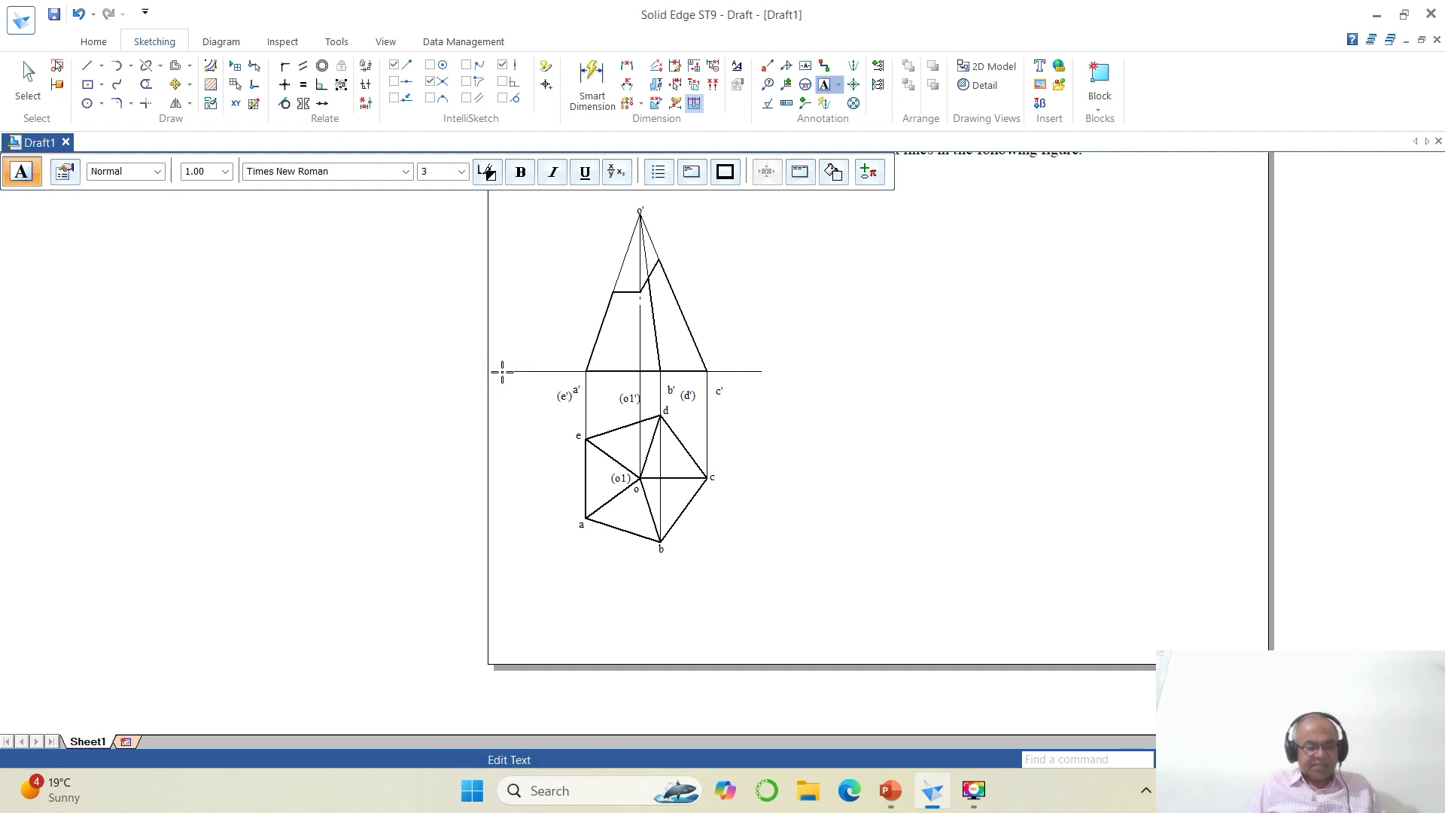
click(770, 374)
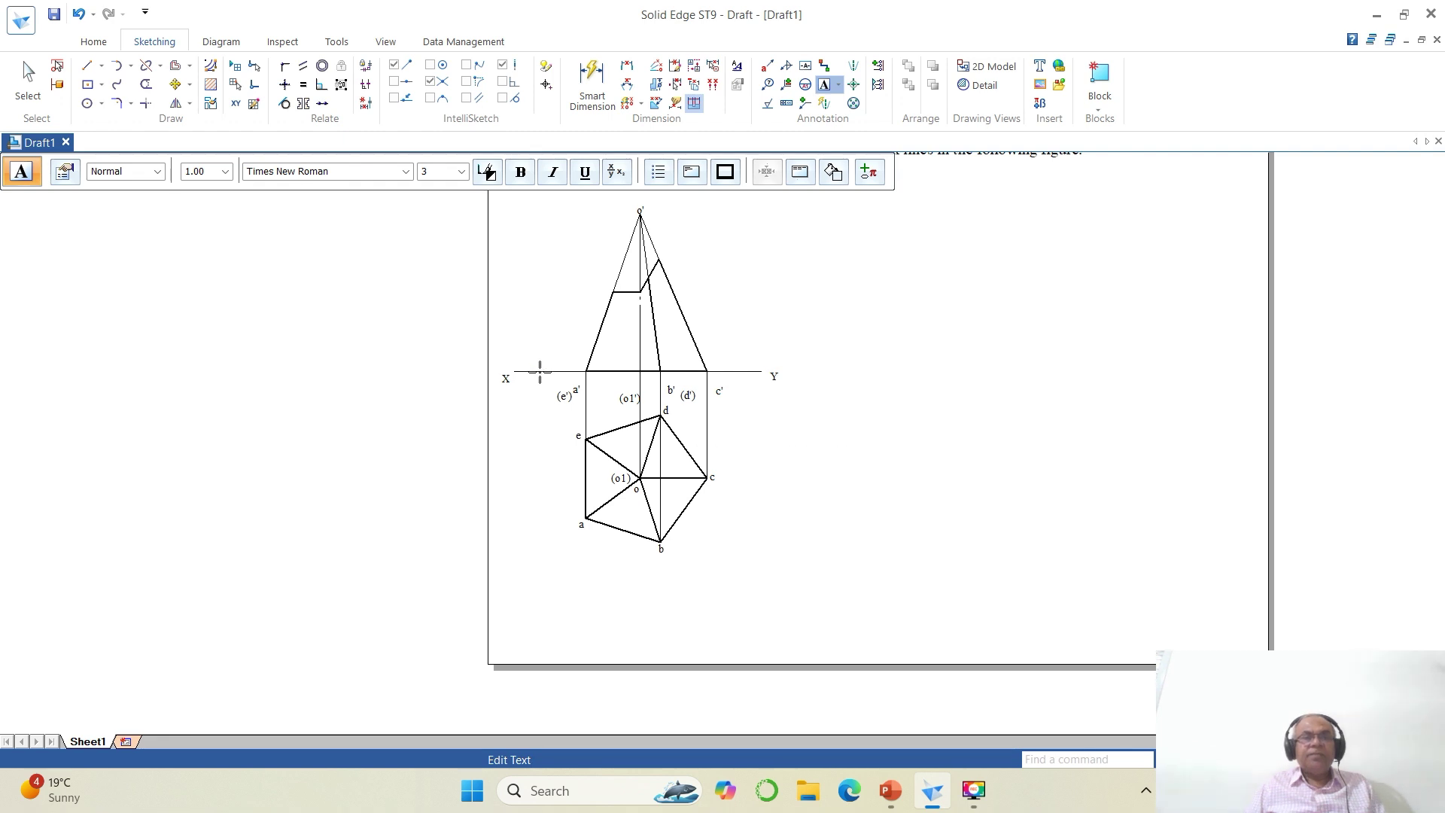
click(526, 358)
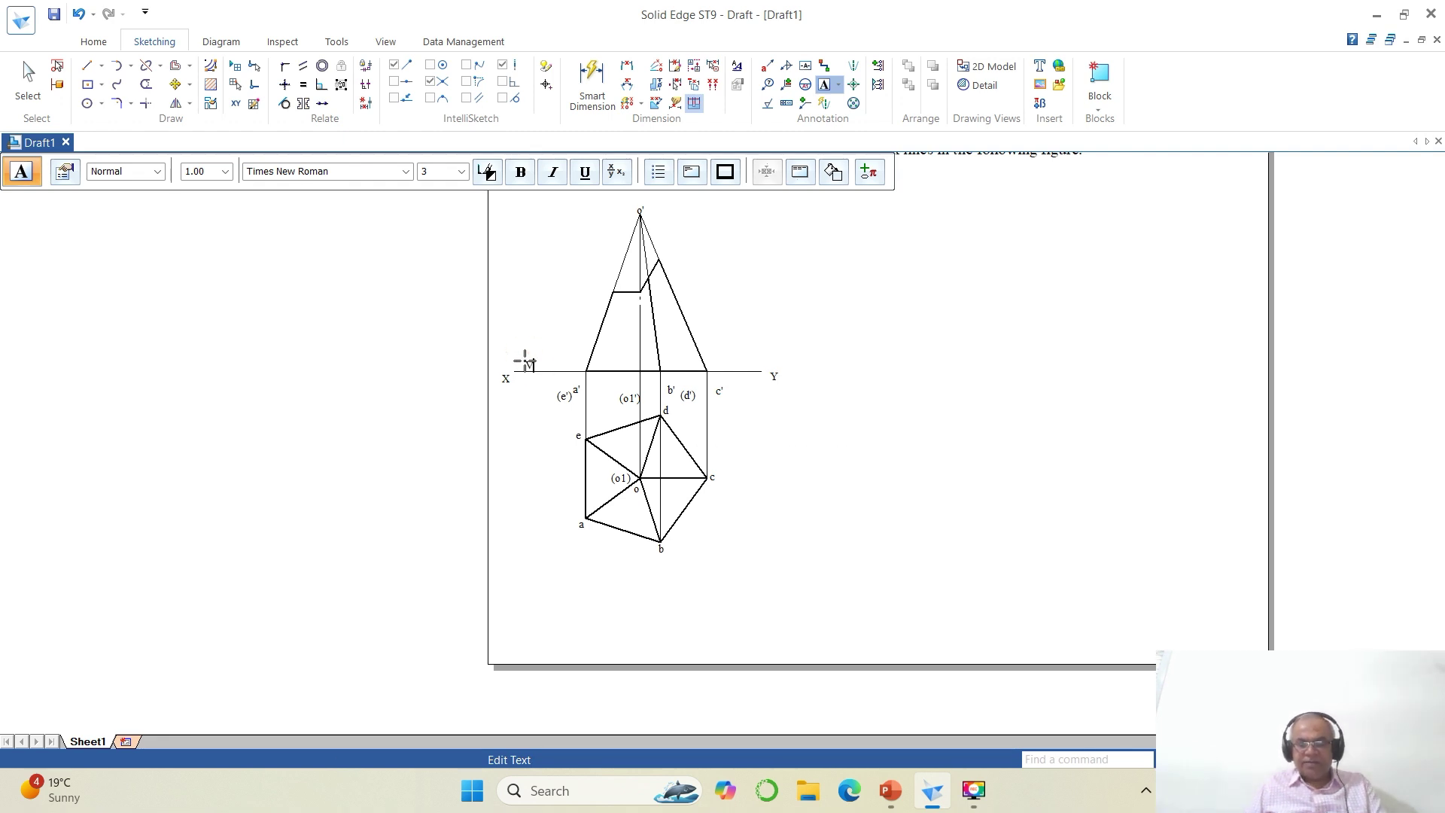
click(524, 383)
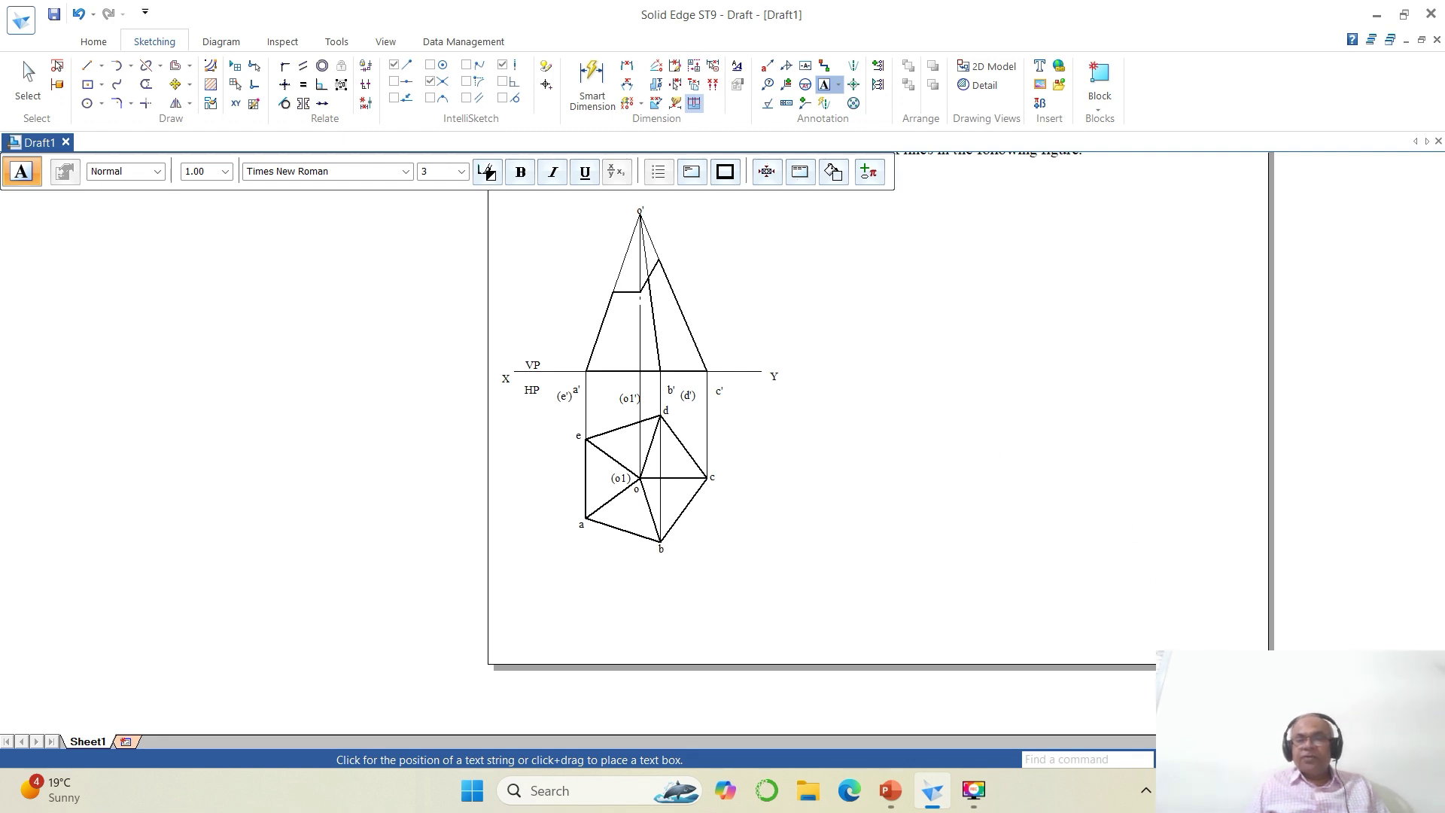
Move the label o' just above the apex of the front view.
click(1208, 760)
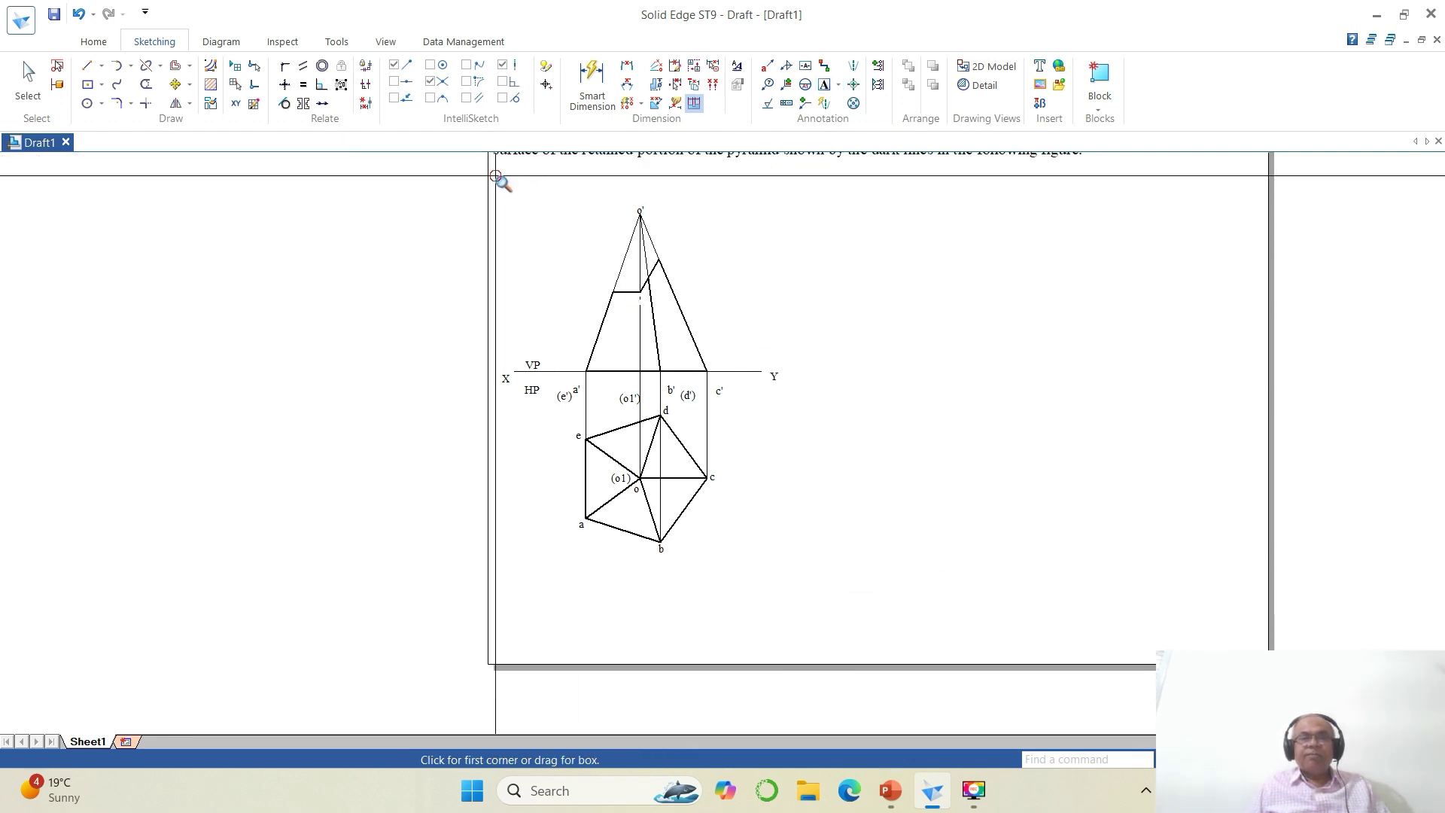
drag(495, 175, 906, 413)
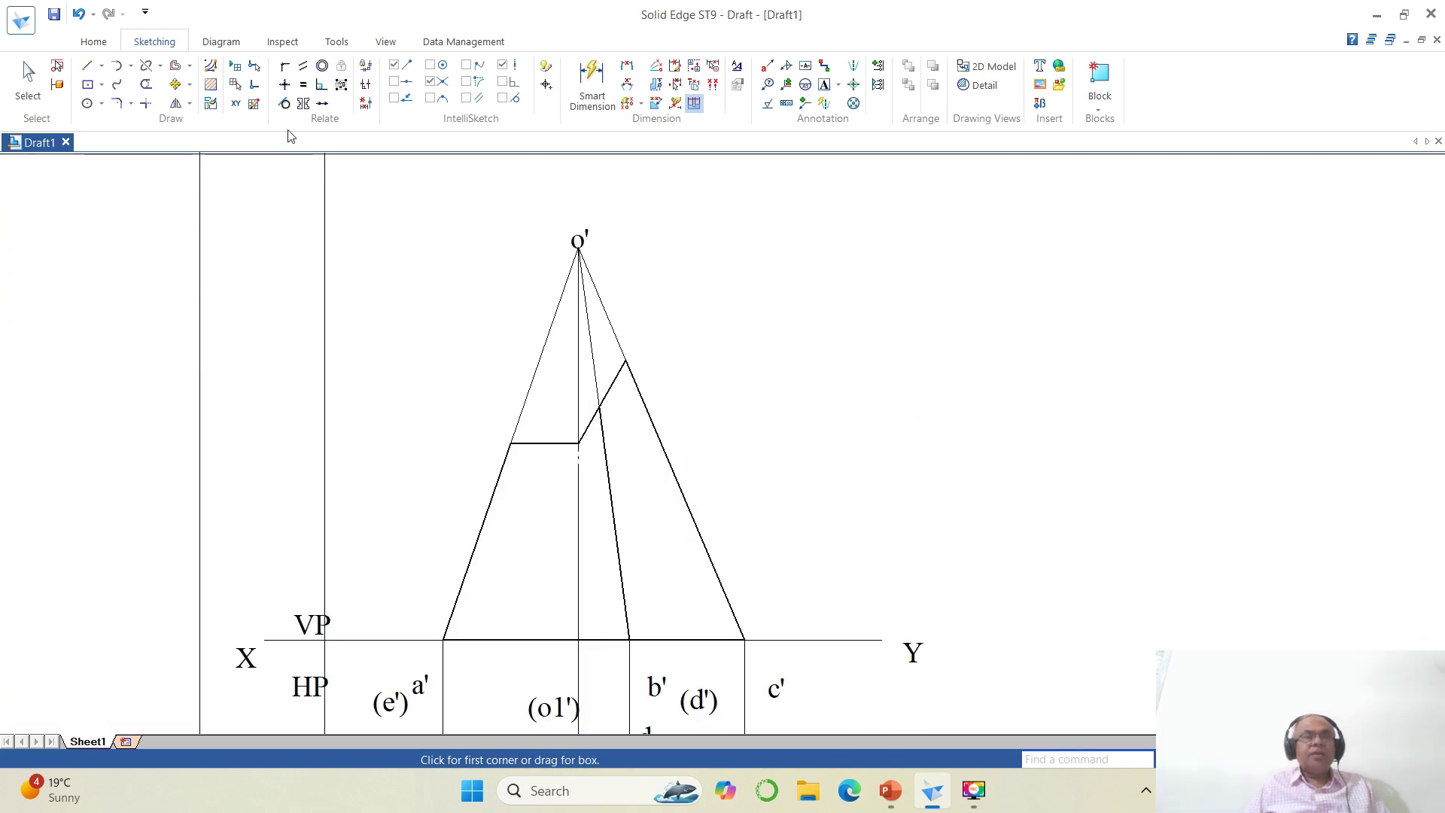
click(176, 84)
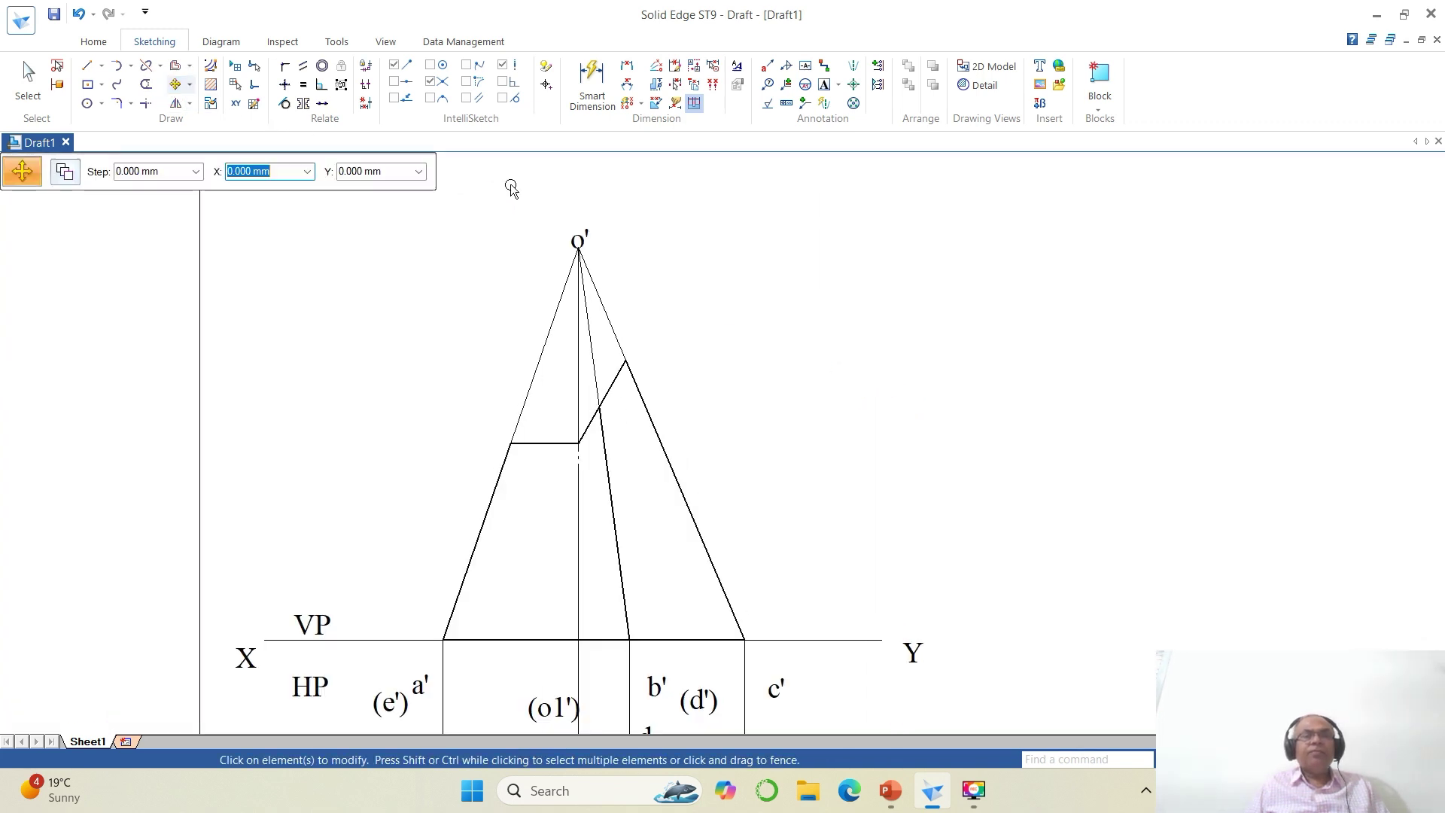
click(581, 230)
click(727, 266)
click(729, 250)
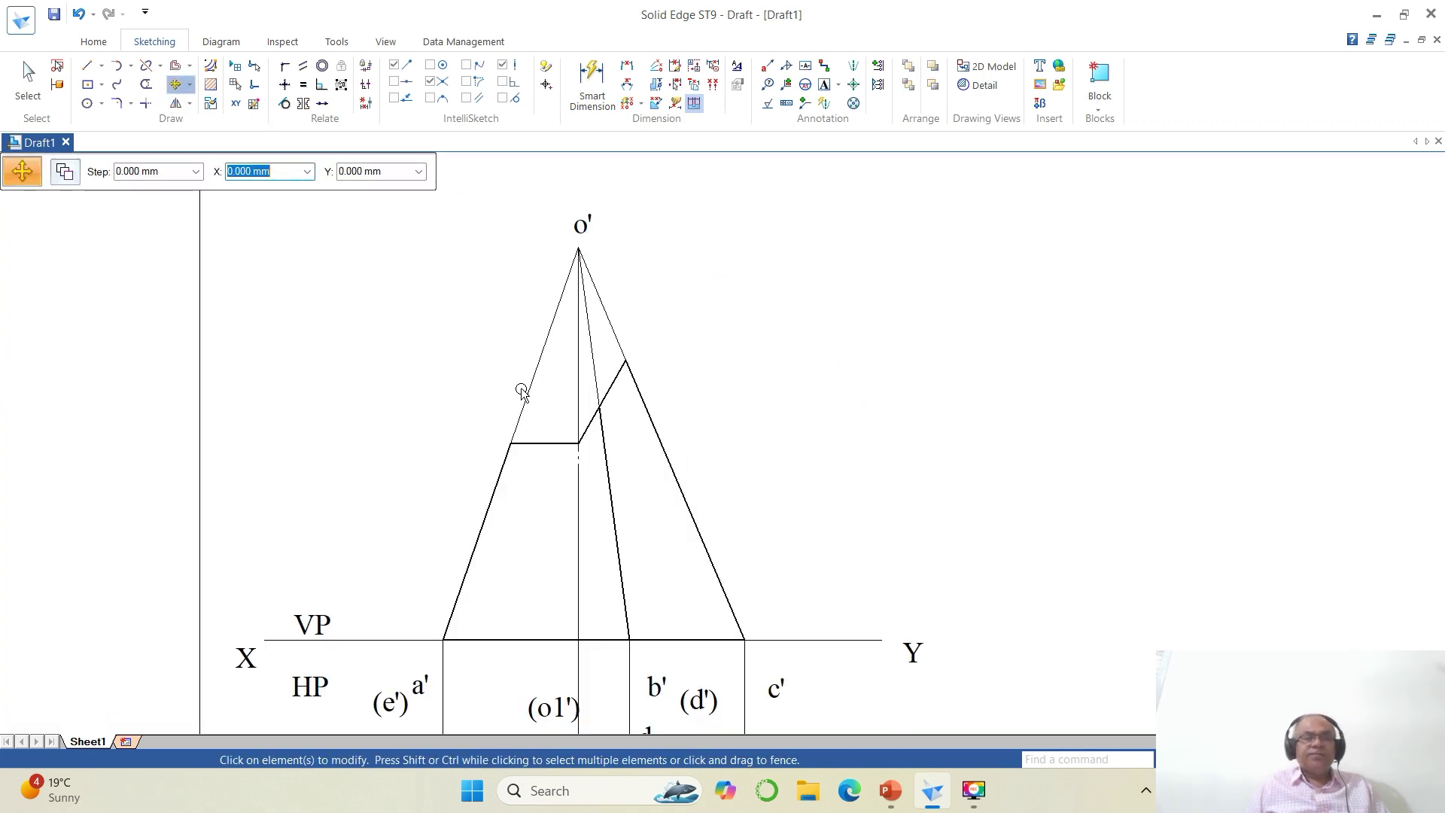
Align the label X with the end of the reference line and reposition VP and HP just above and below the line.
click(246, 658)
click(276, 685)
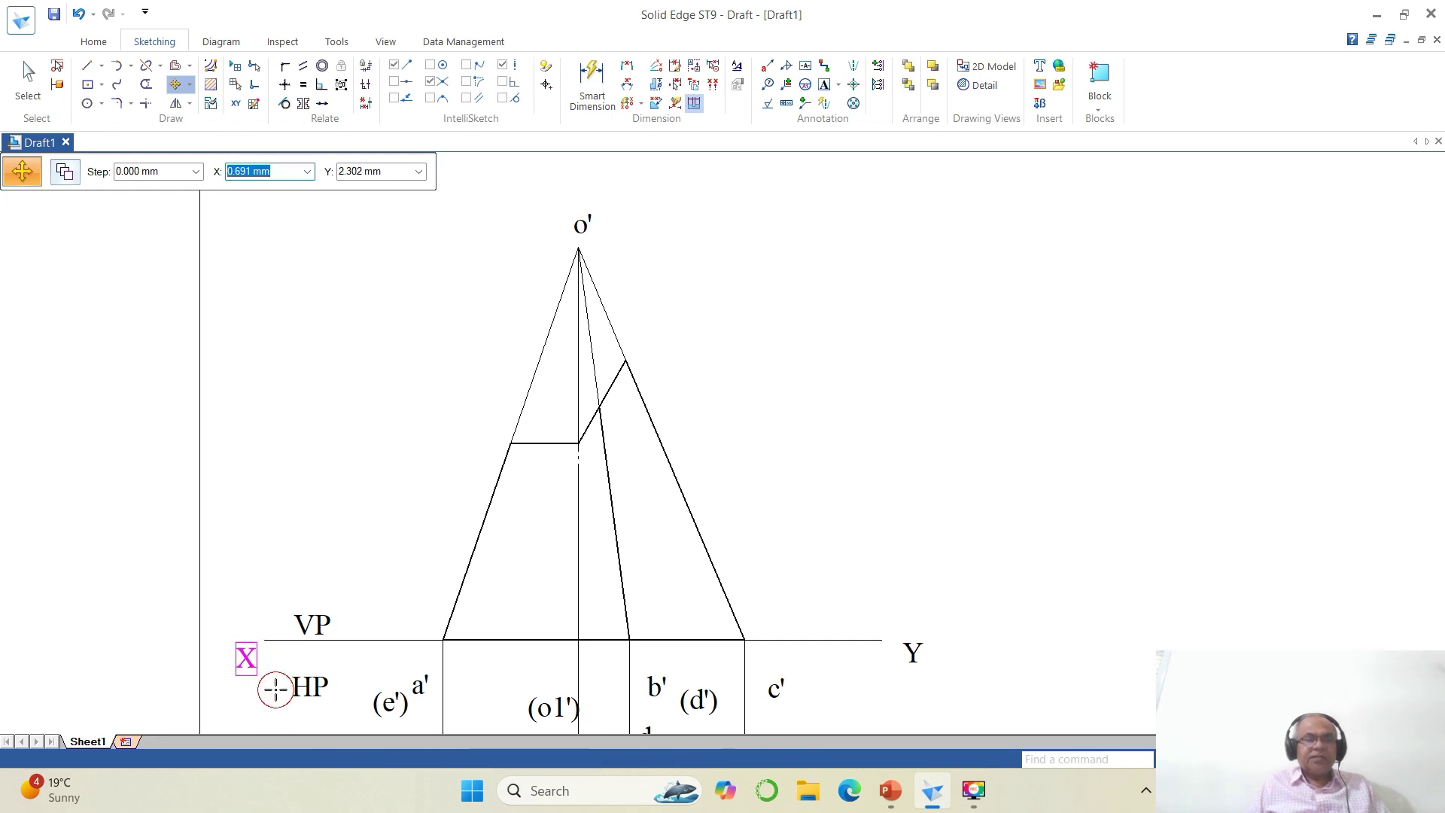
click(280, 675)
click(313, 636)
click(335, 664)
click(323, 654)
click(323, 684)
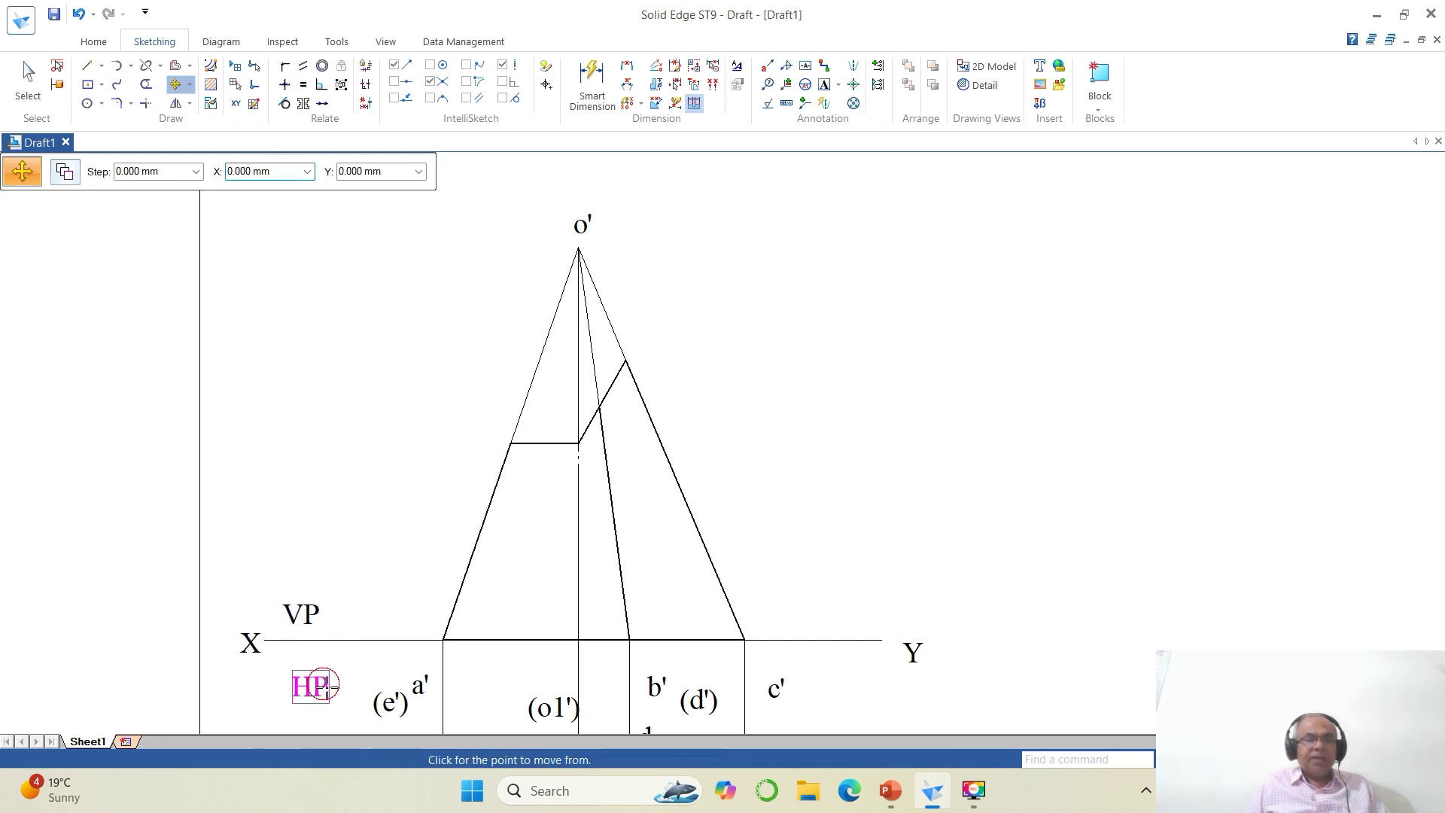
click(368, 685)
click(361, 670)
Move the labels a' and (e') to either side of the leftmost projector, just below the reference line.
click(420, 686)
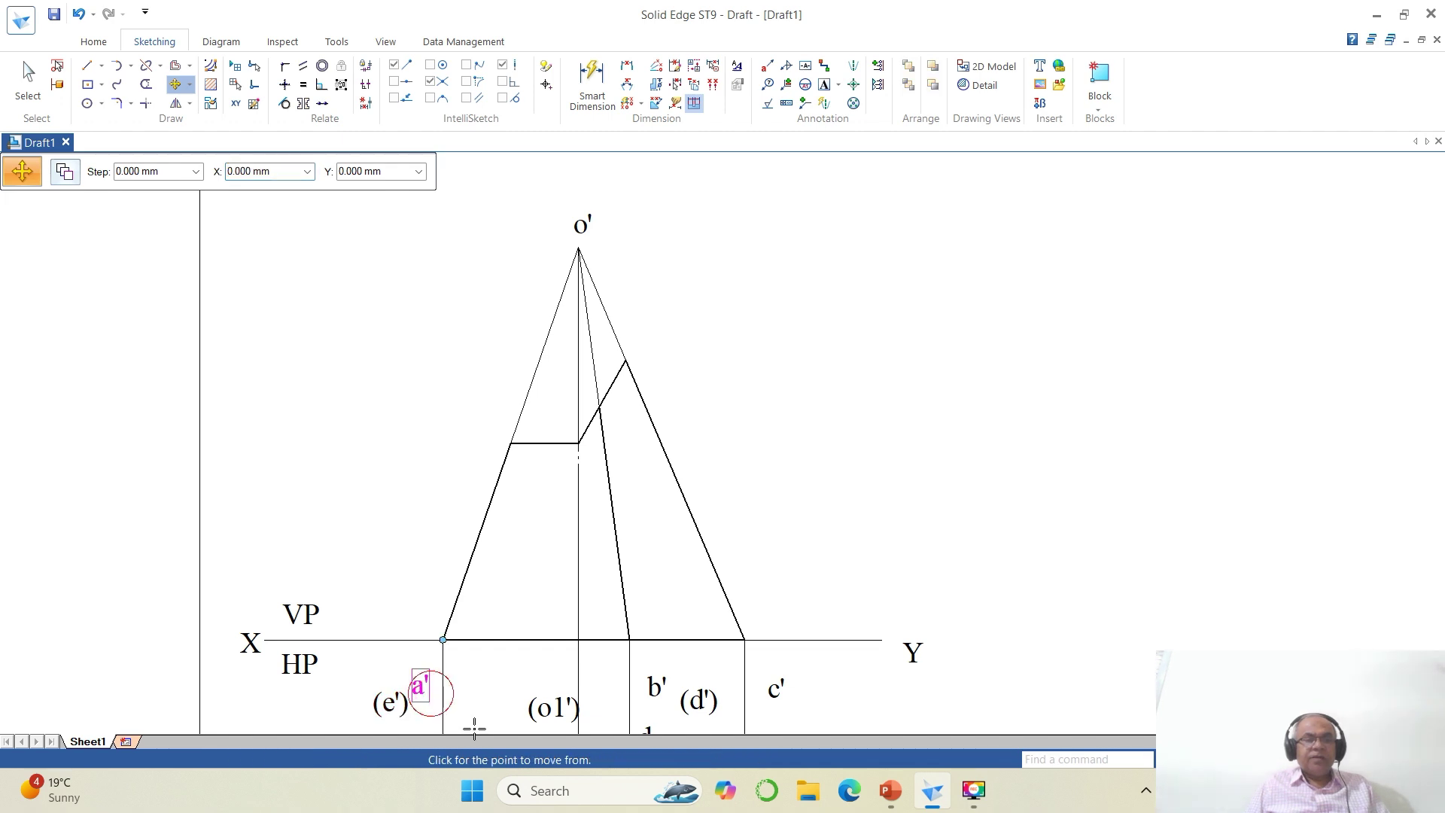
click(474, 728)
click(478, 707)
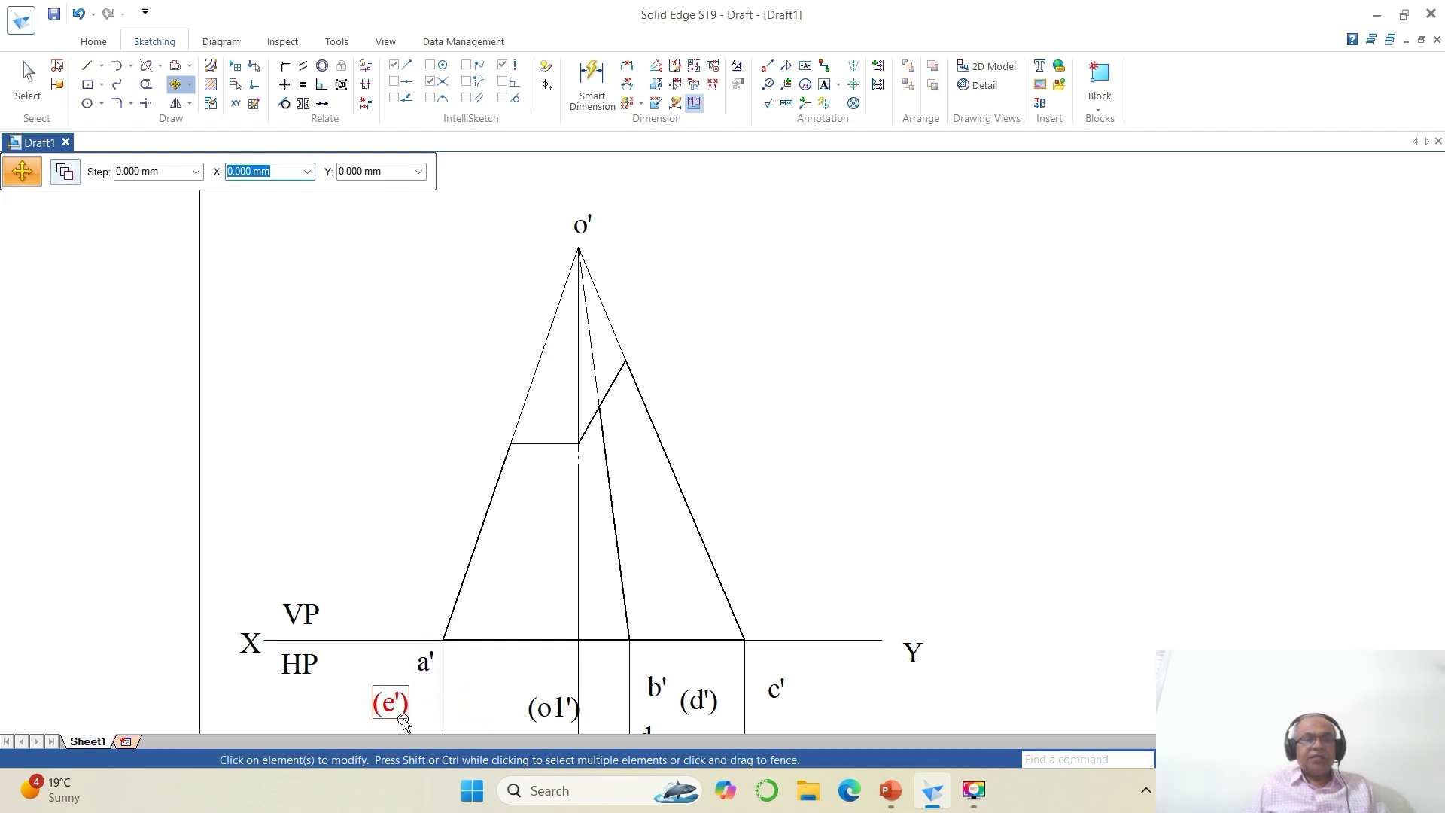
click(391, 702)
click(480, 720)
click(555, 682)
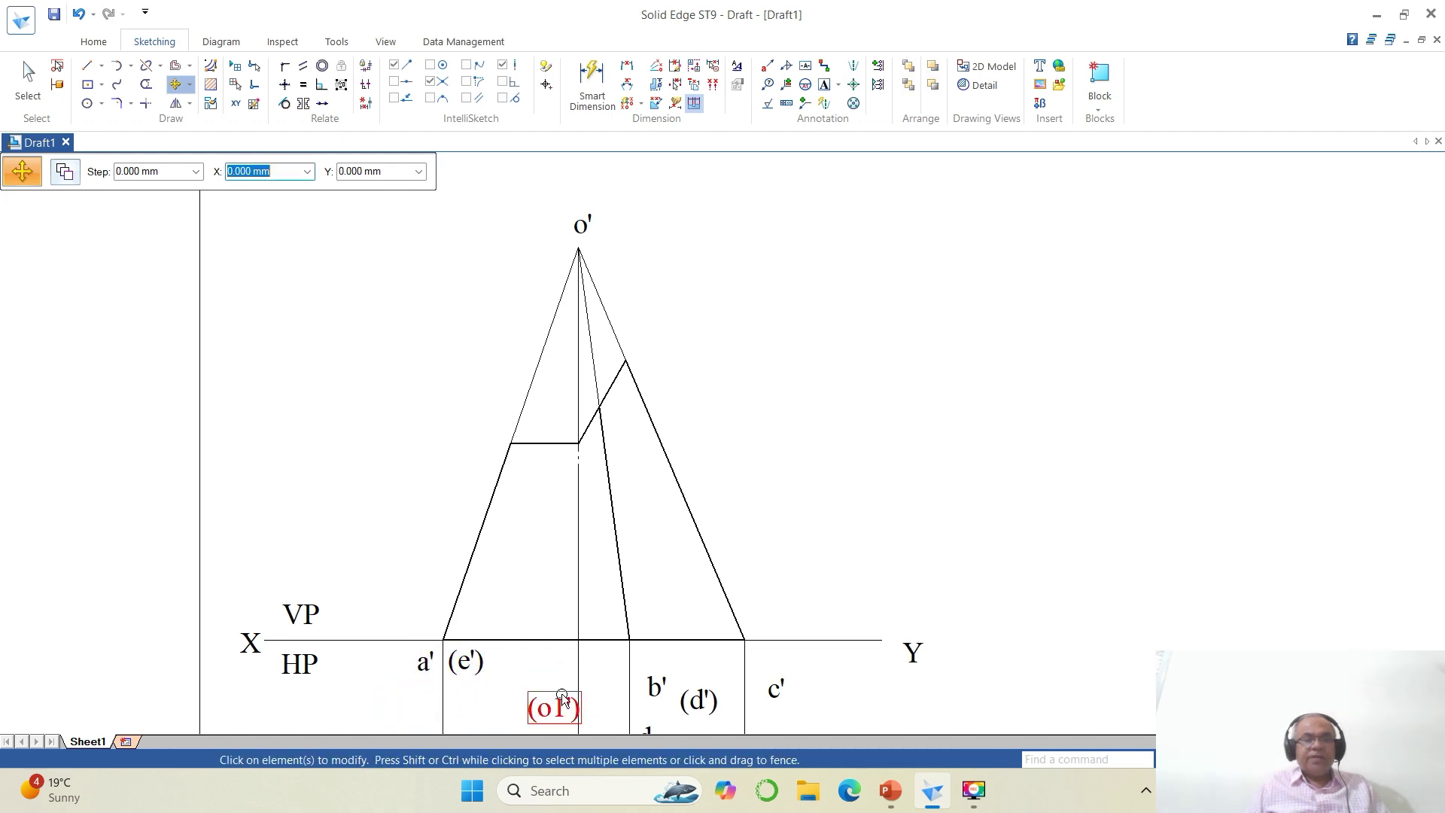
Move (o1') beside the axis, and b' and (d') to either side of the middle projector, just below the base line.
click(555, 706)
click(612, 698)
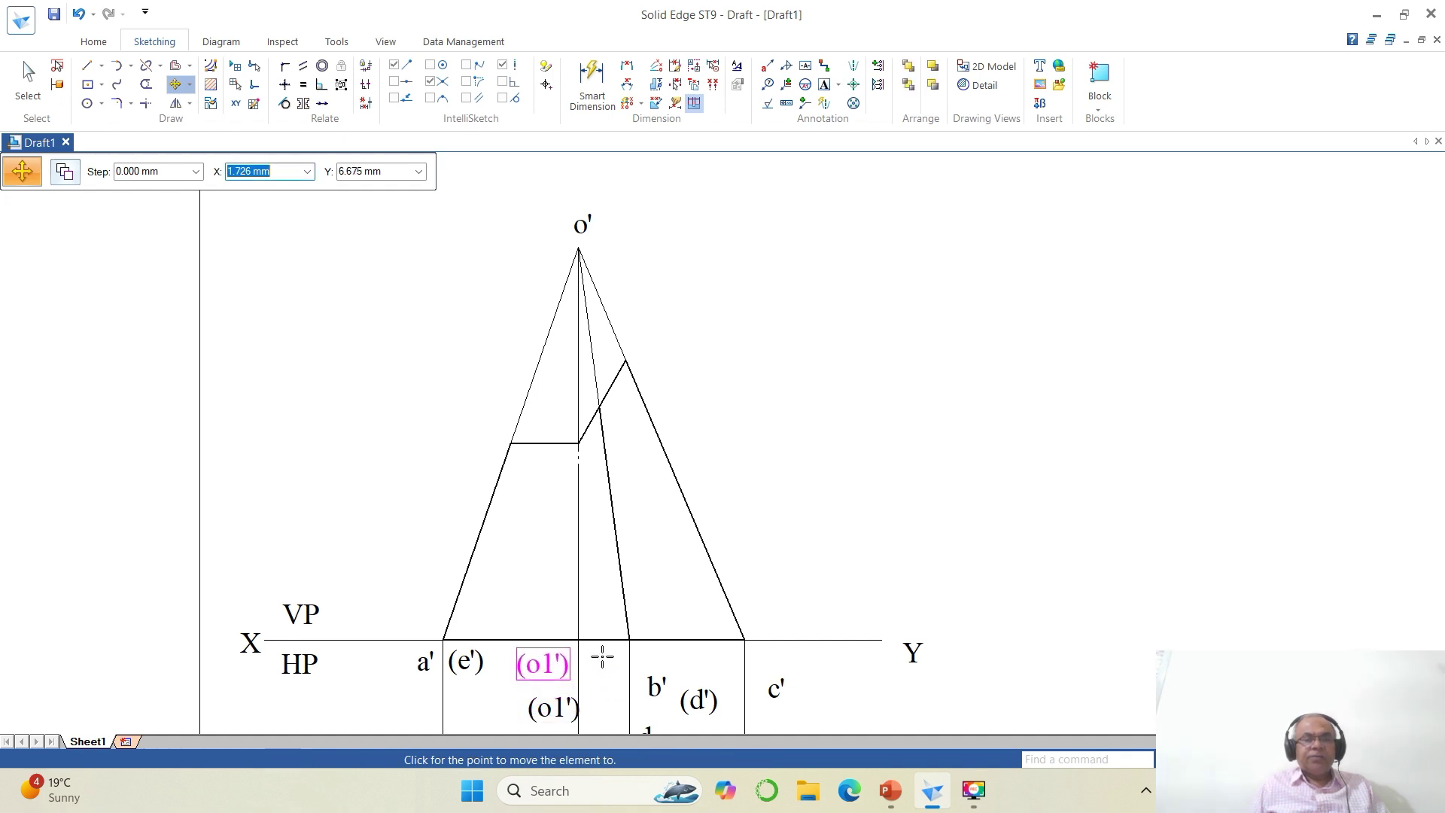
click(601, 654)
click(654, 686)
click(698, 714)
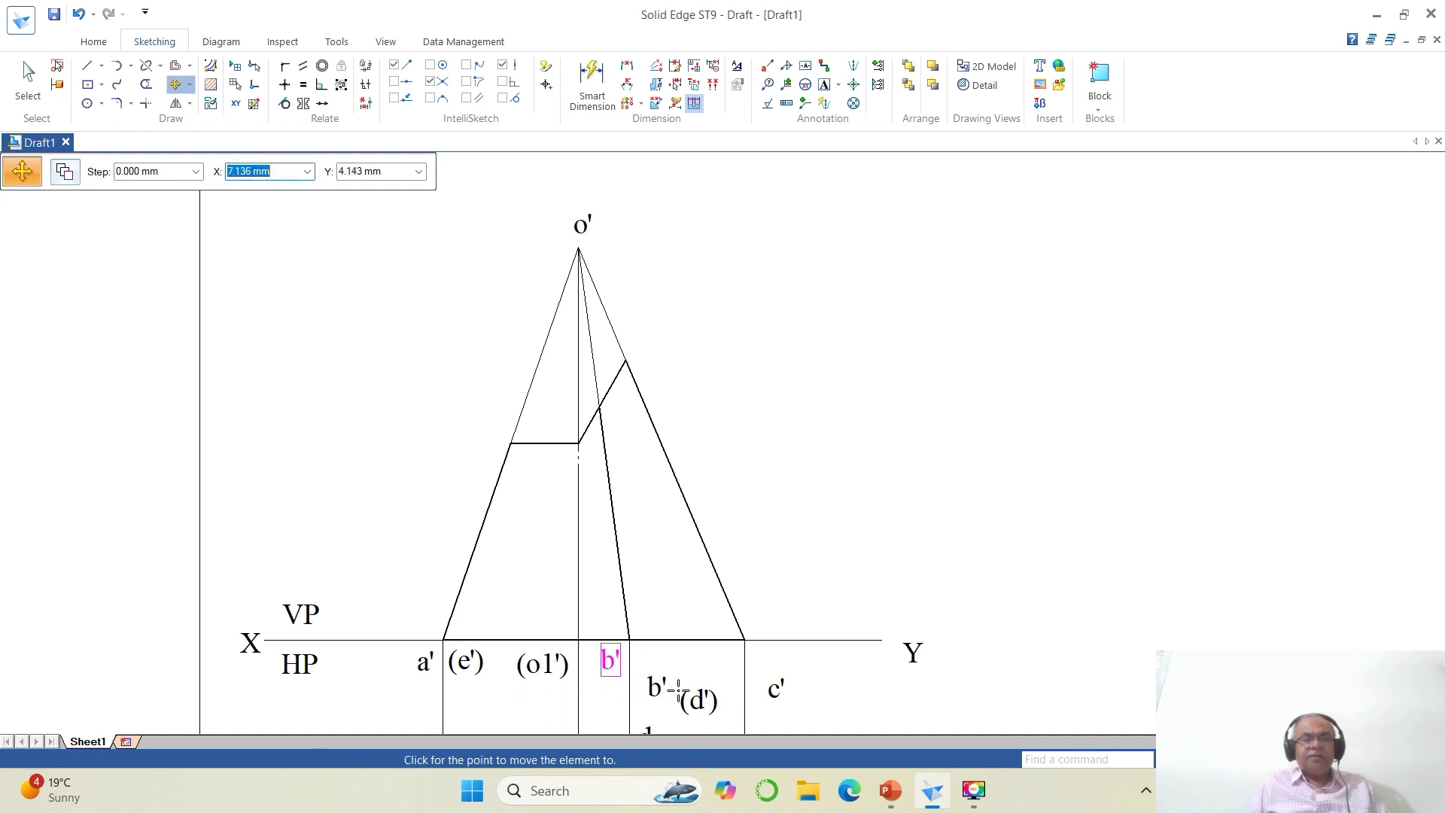
click(655, 689)
click(706, 707)
click(700, 703)
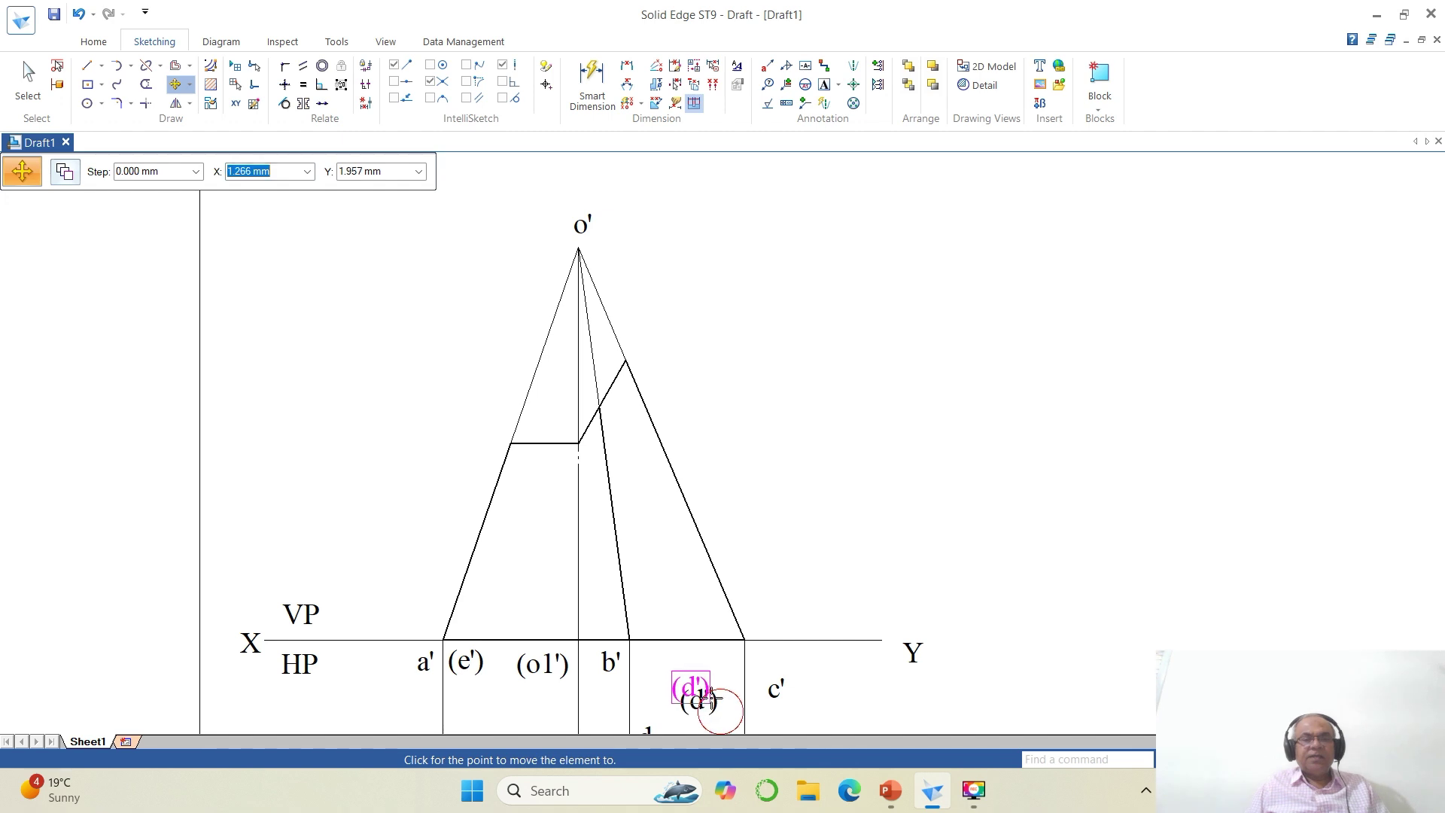
click(677, 669)
Move the label c' close below the front view's right base corner and align Y with the end of the reference line.
click(776, 688)
click(856, 715)
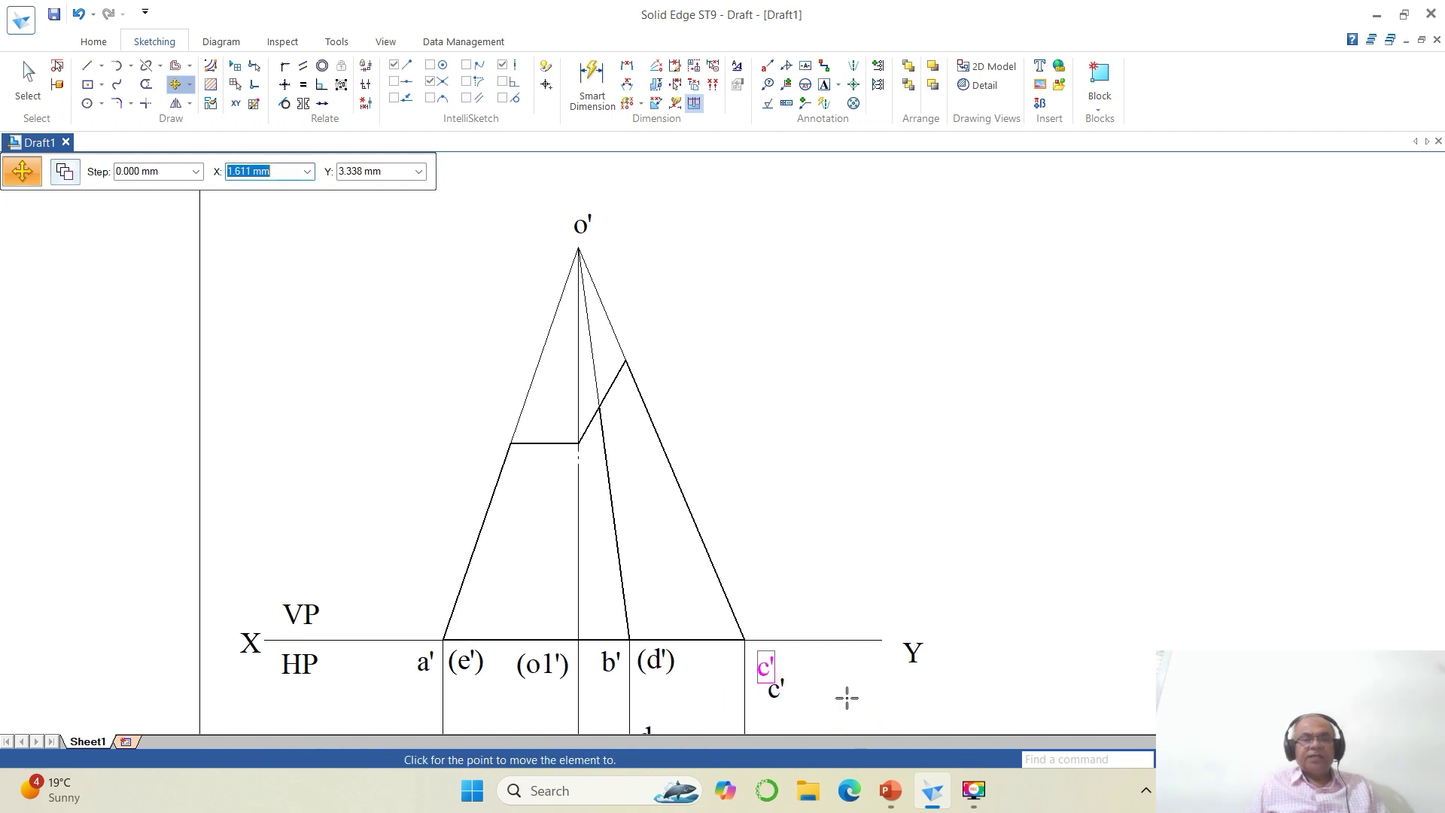
click(843, 696)
click(919, 663)
click(952, 696)
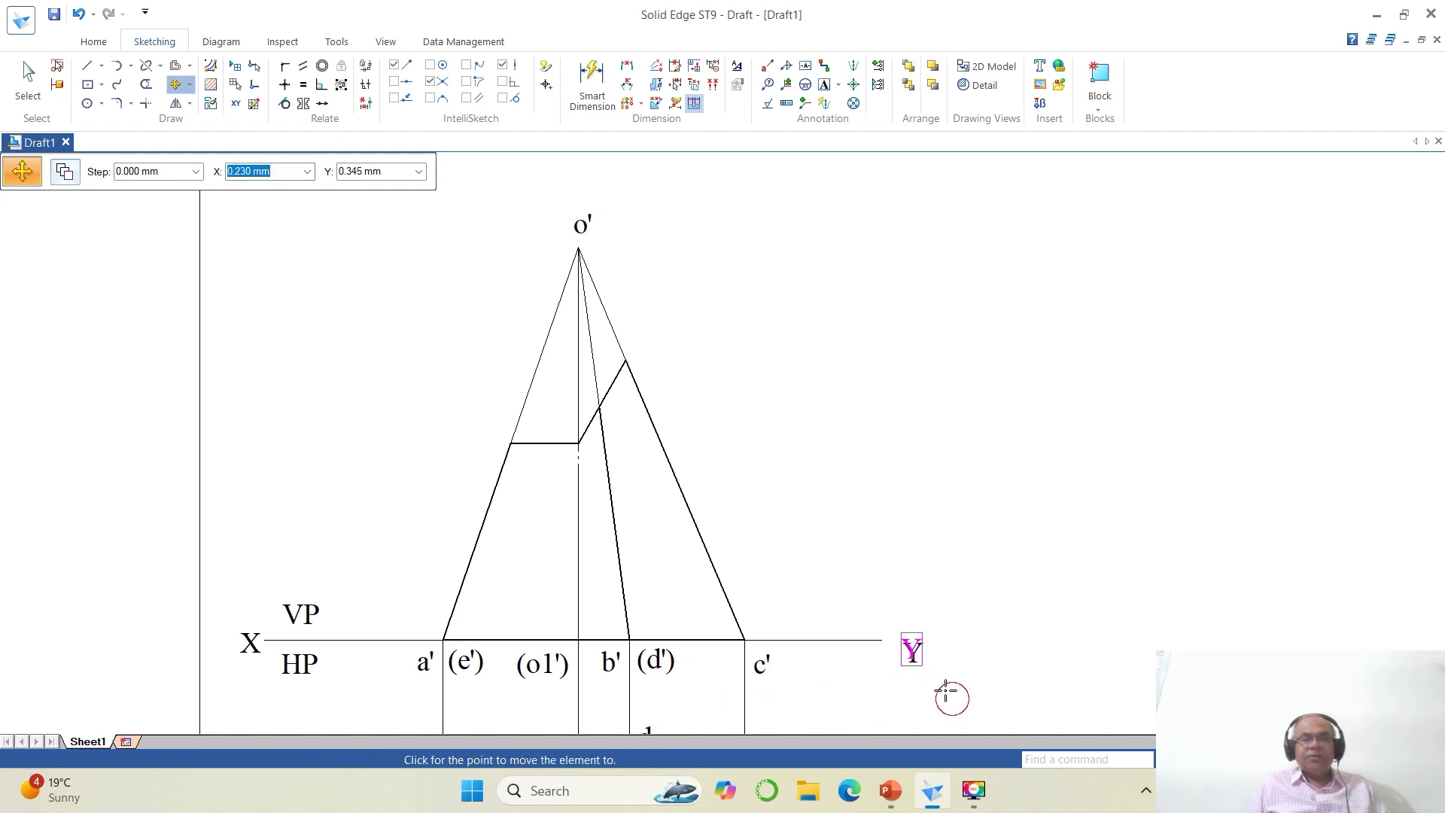
click(939, 683)
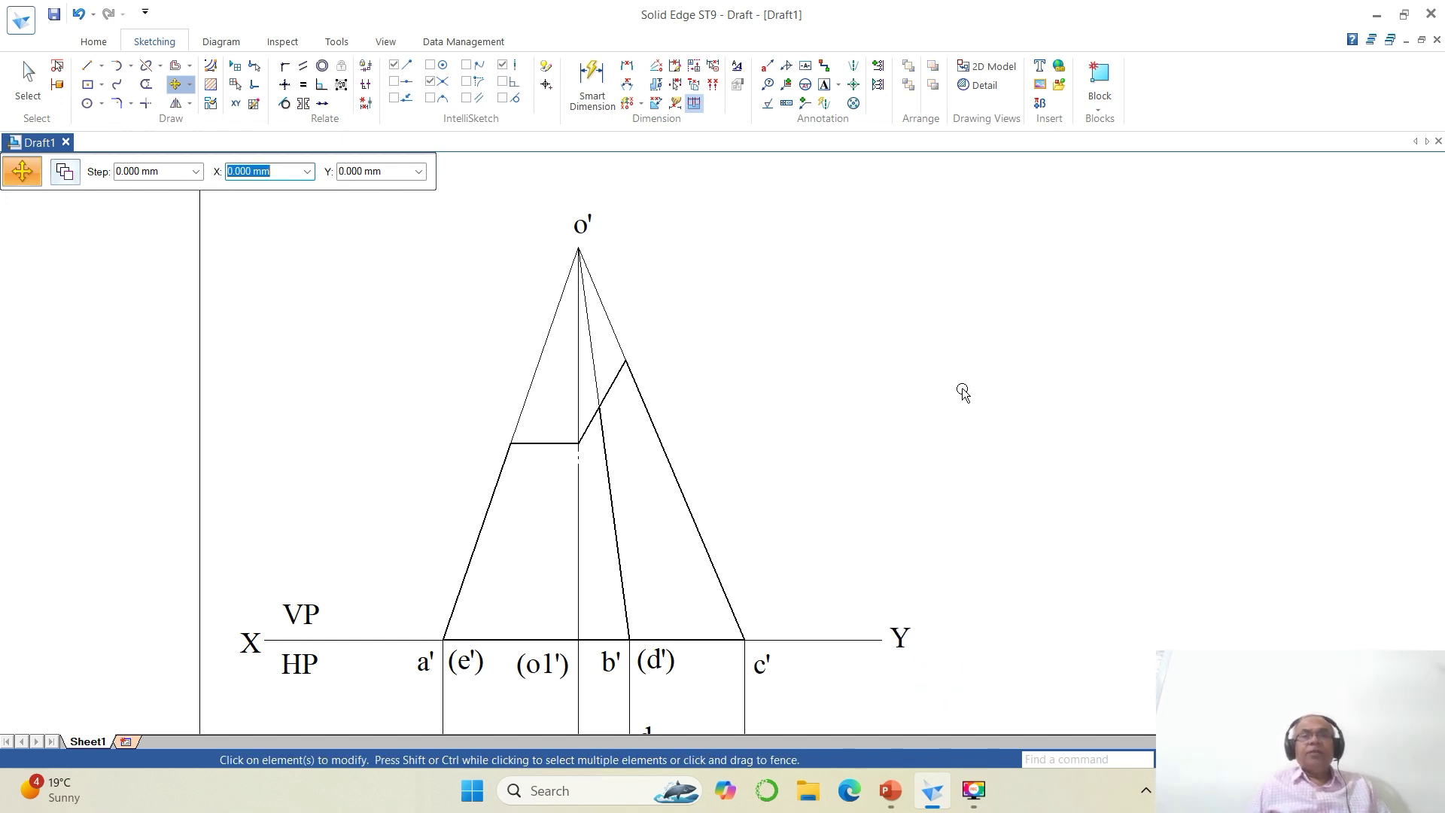
Modify the ISO (mm) dimension style so its driving, driven, error and connector colours are all black.
click(737, 66)
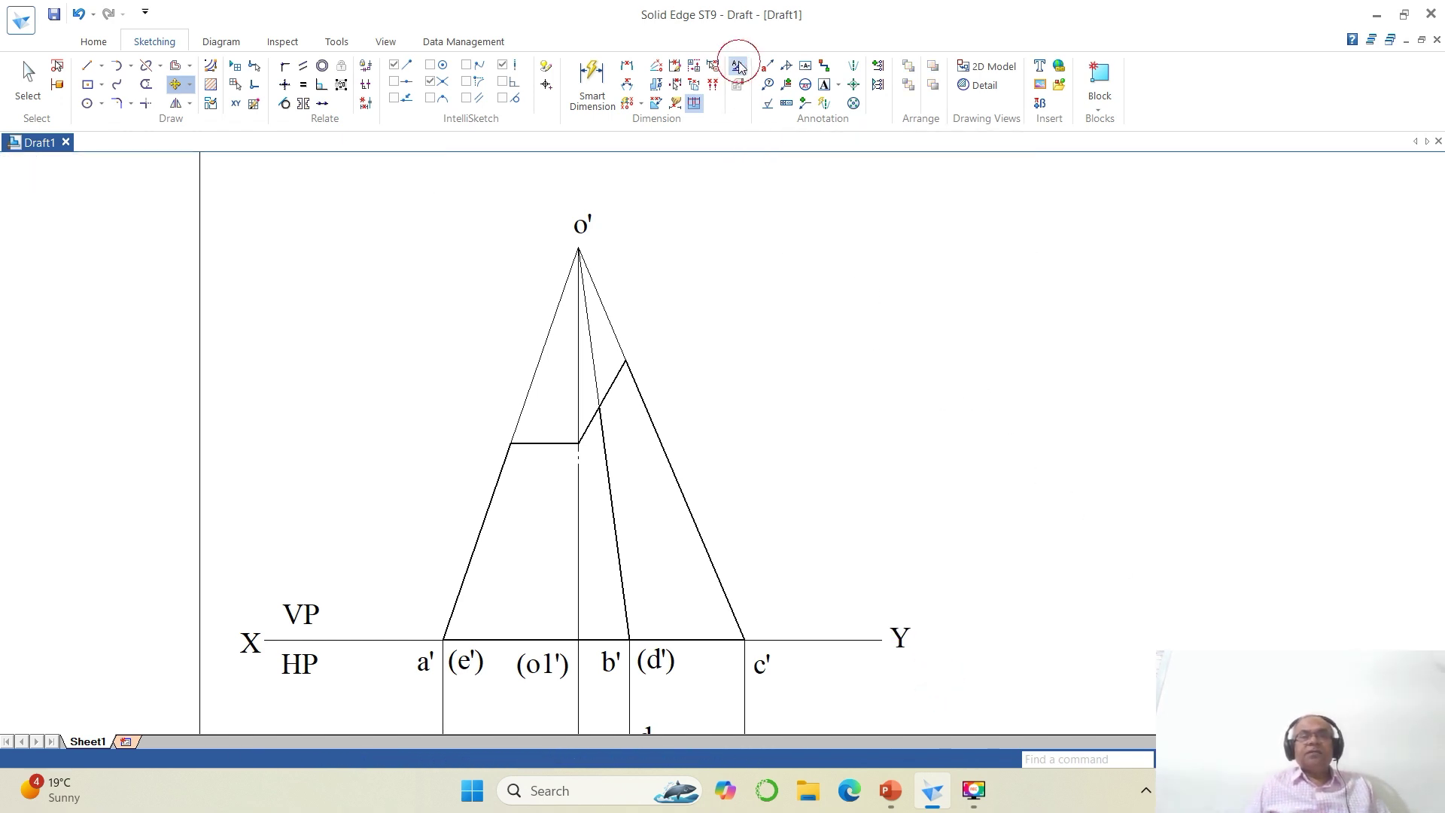
click(645, 296)
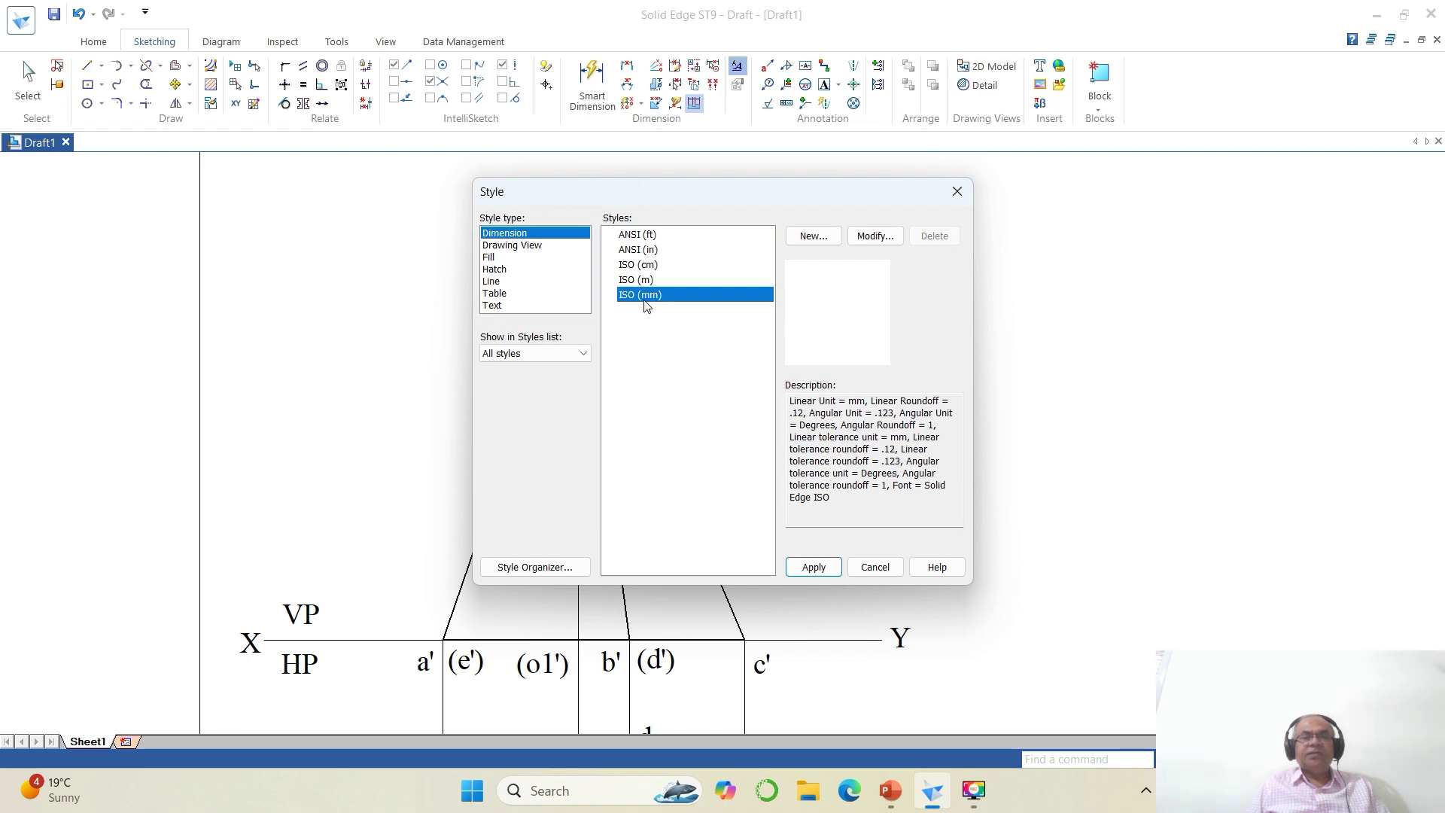
click(875, 240)
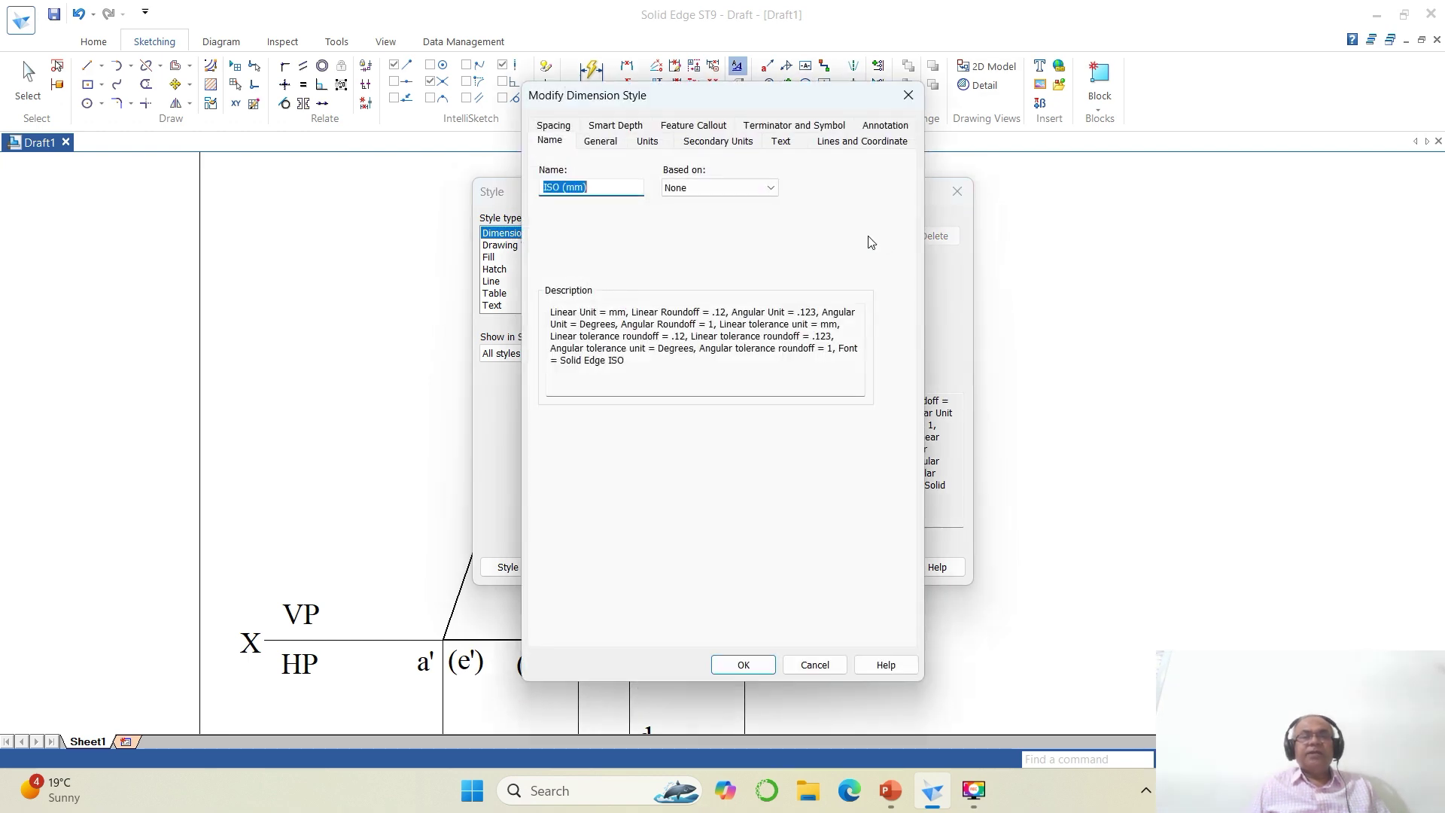
click(603, 142)
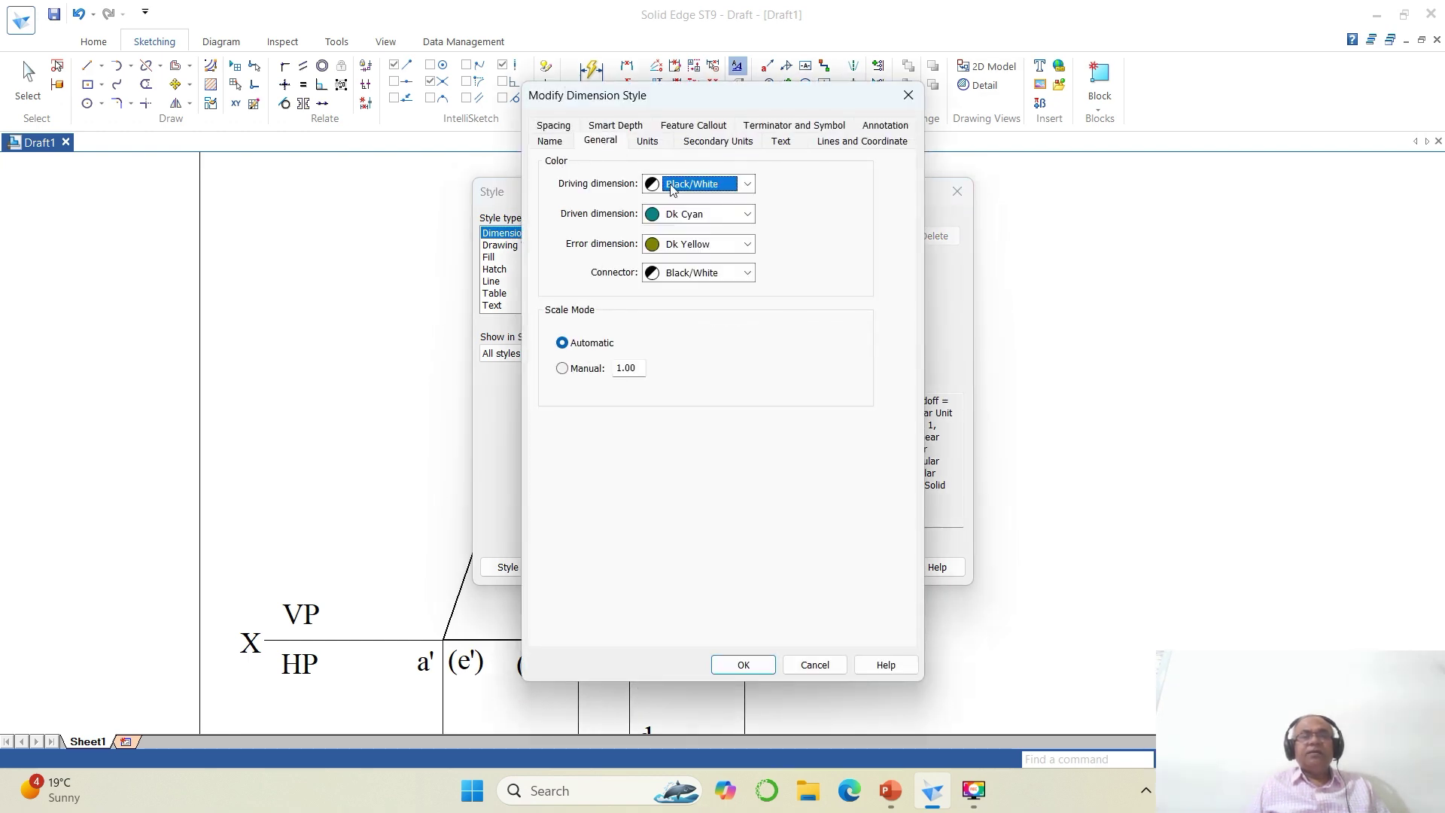
click(673, 188)
click(677, 204)
click(689, 215)
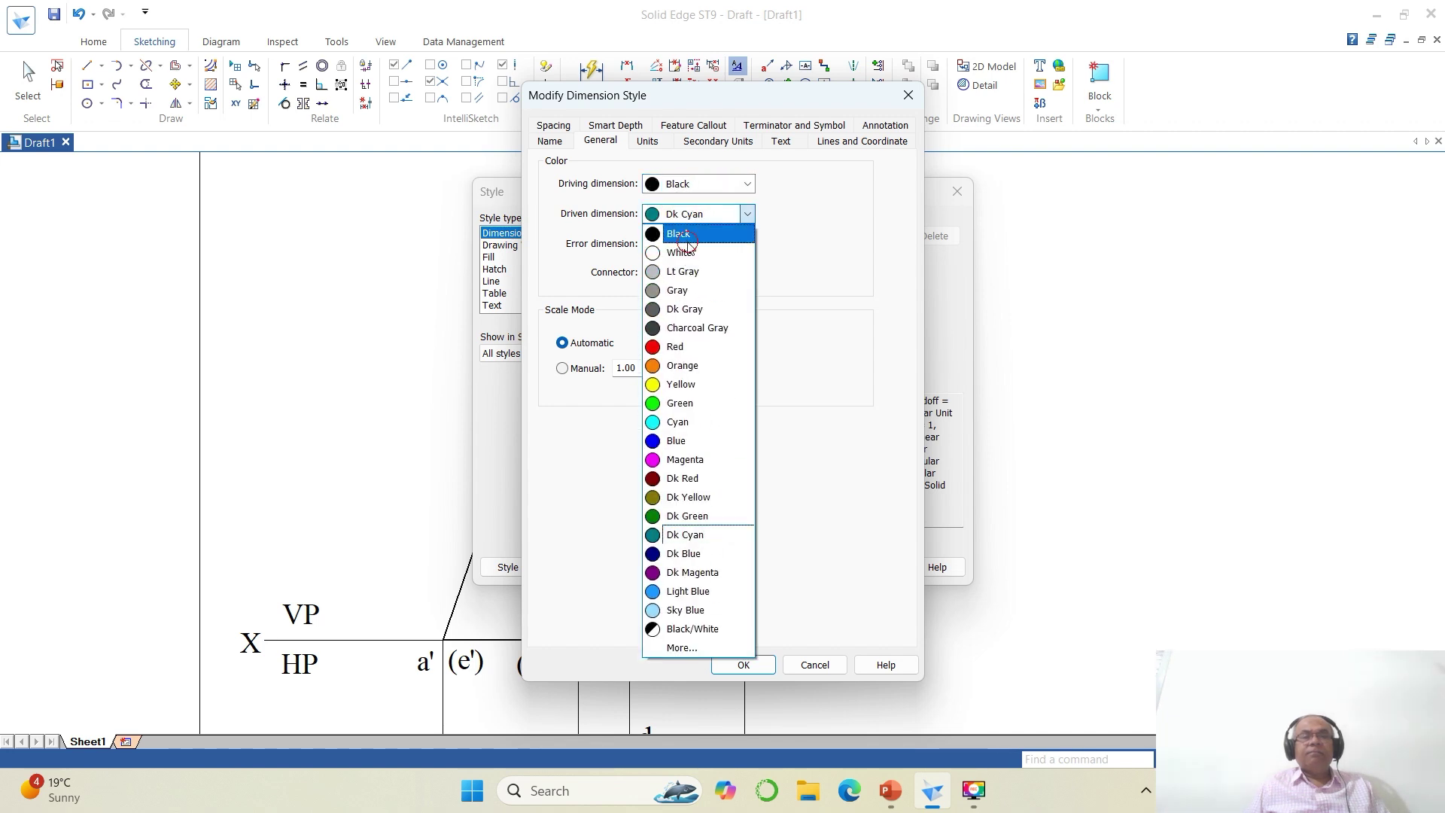
click(687, 240)
click(687, 244)
click(687, 263)
click(689, 274)
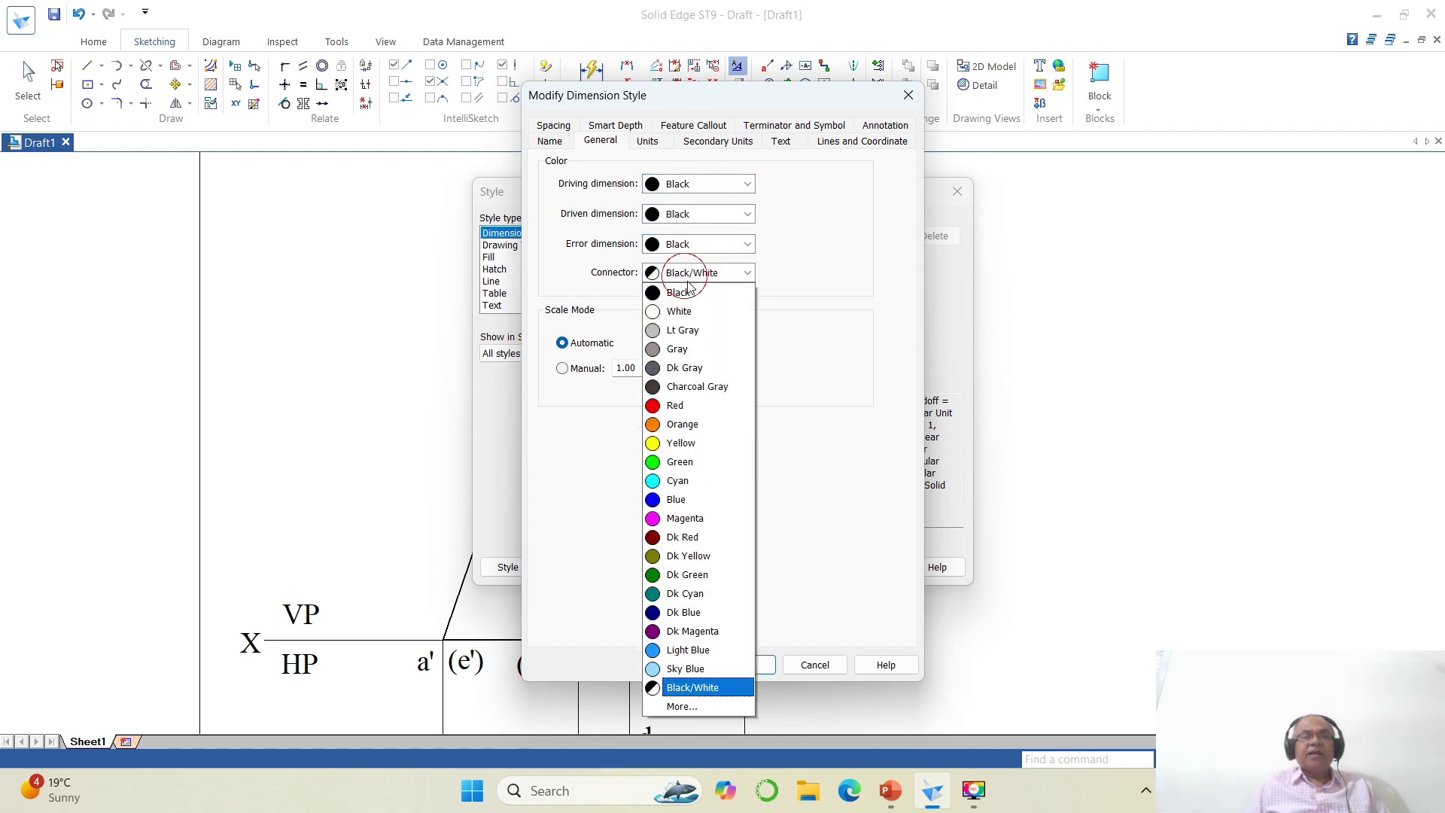
click(685, 292)
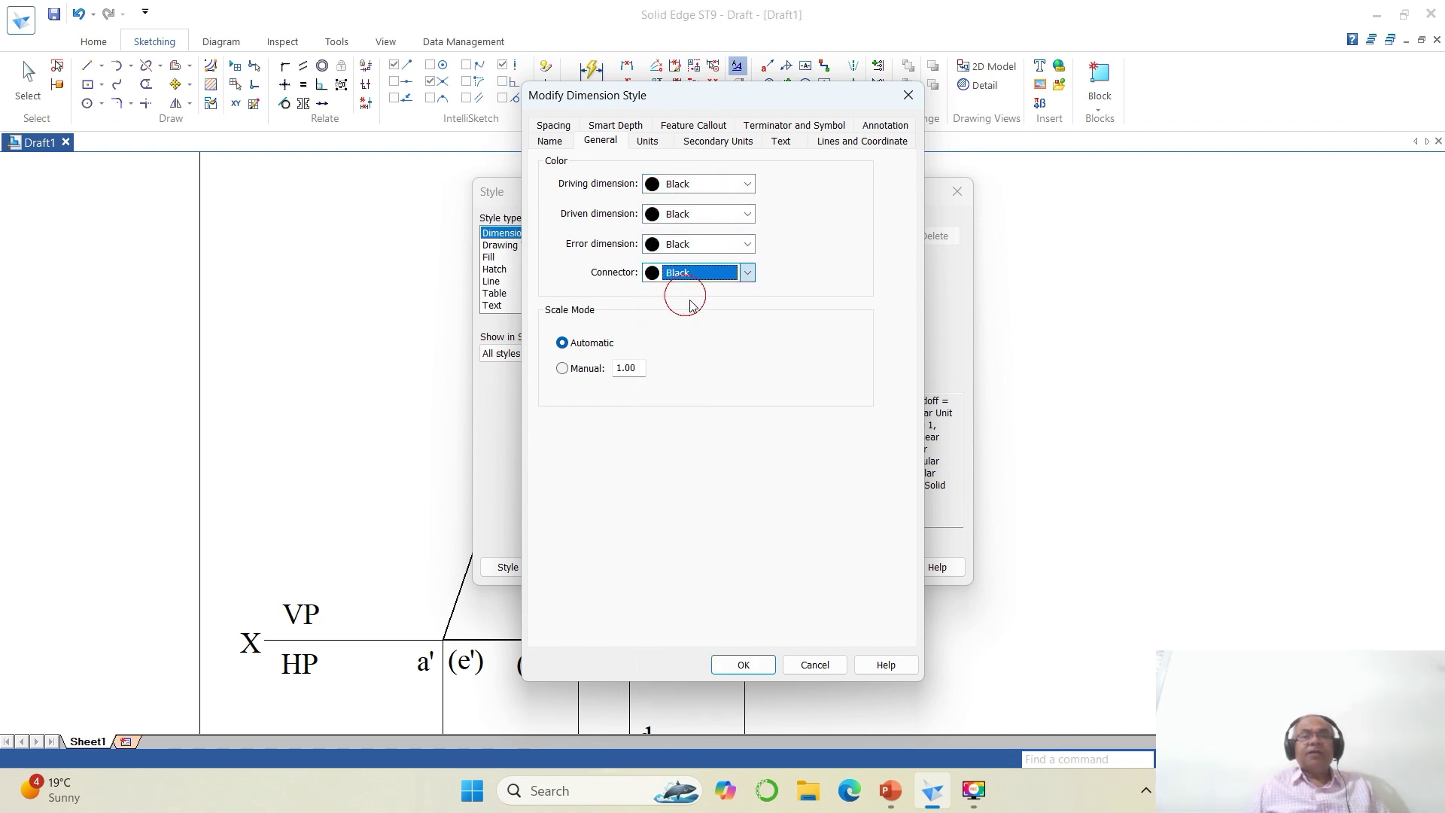
Set the dimension style's text font to Times New Roman and its font size to 3.
click(779, 143)
click(693, 197)
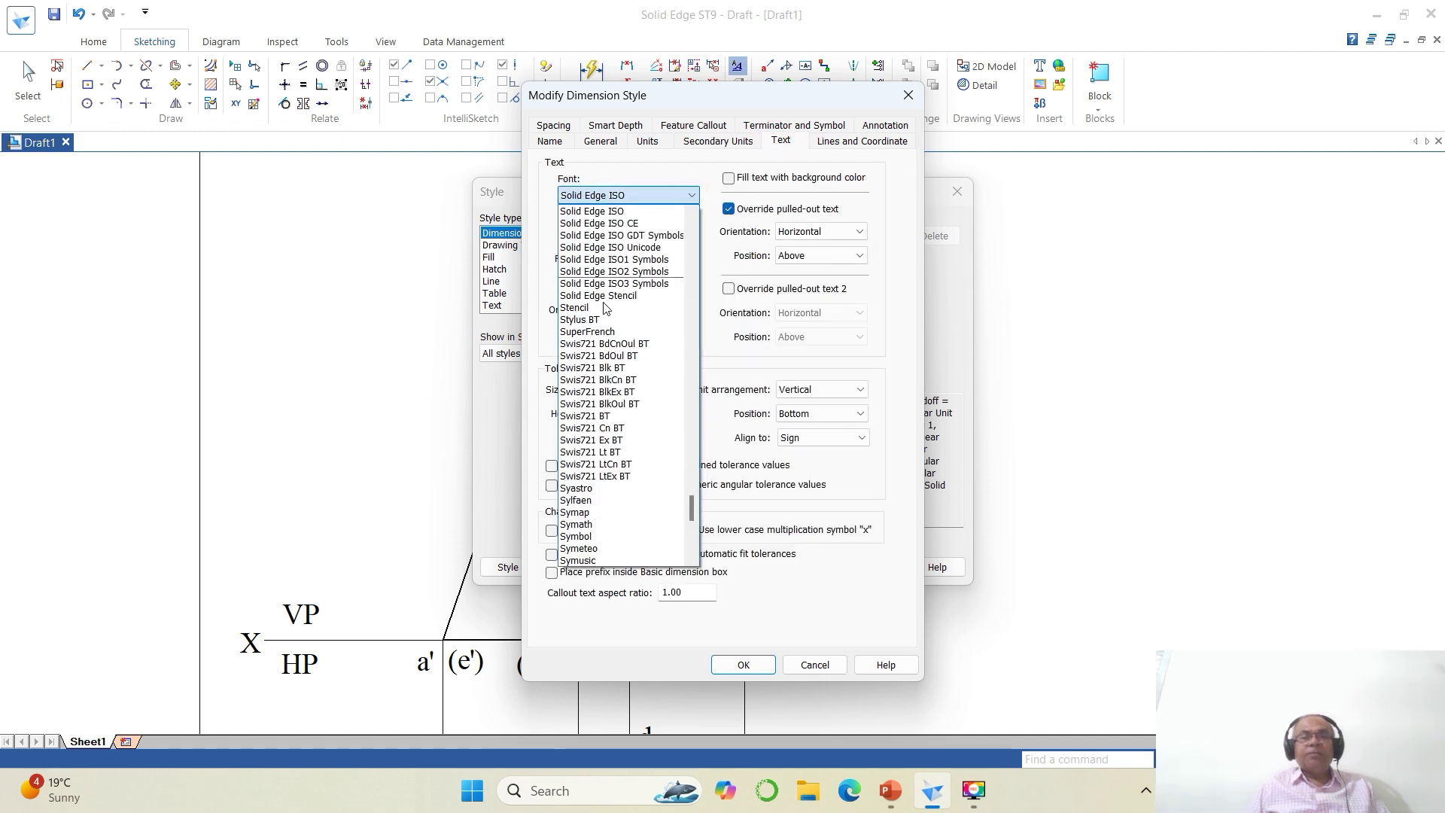
scroll(602, 376, down, 6)
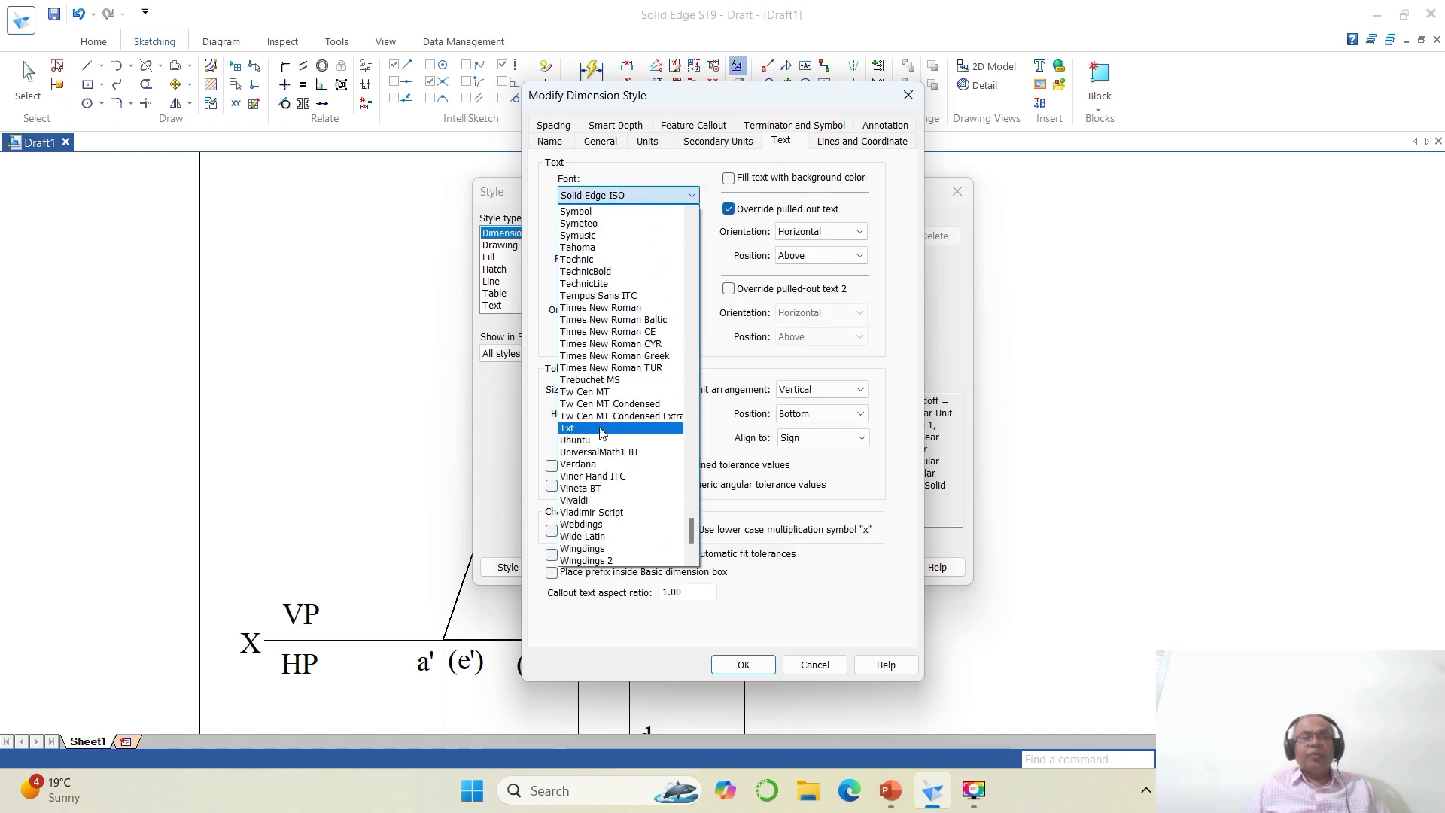
click(600, 308)
double_click(636, 283)
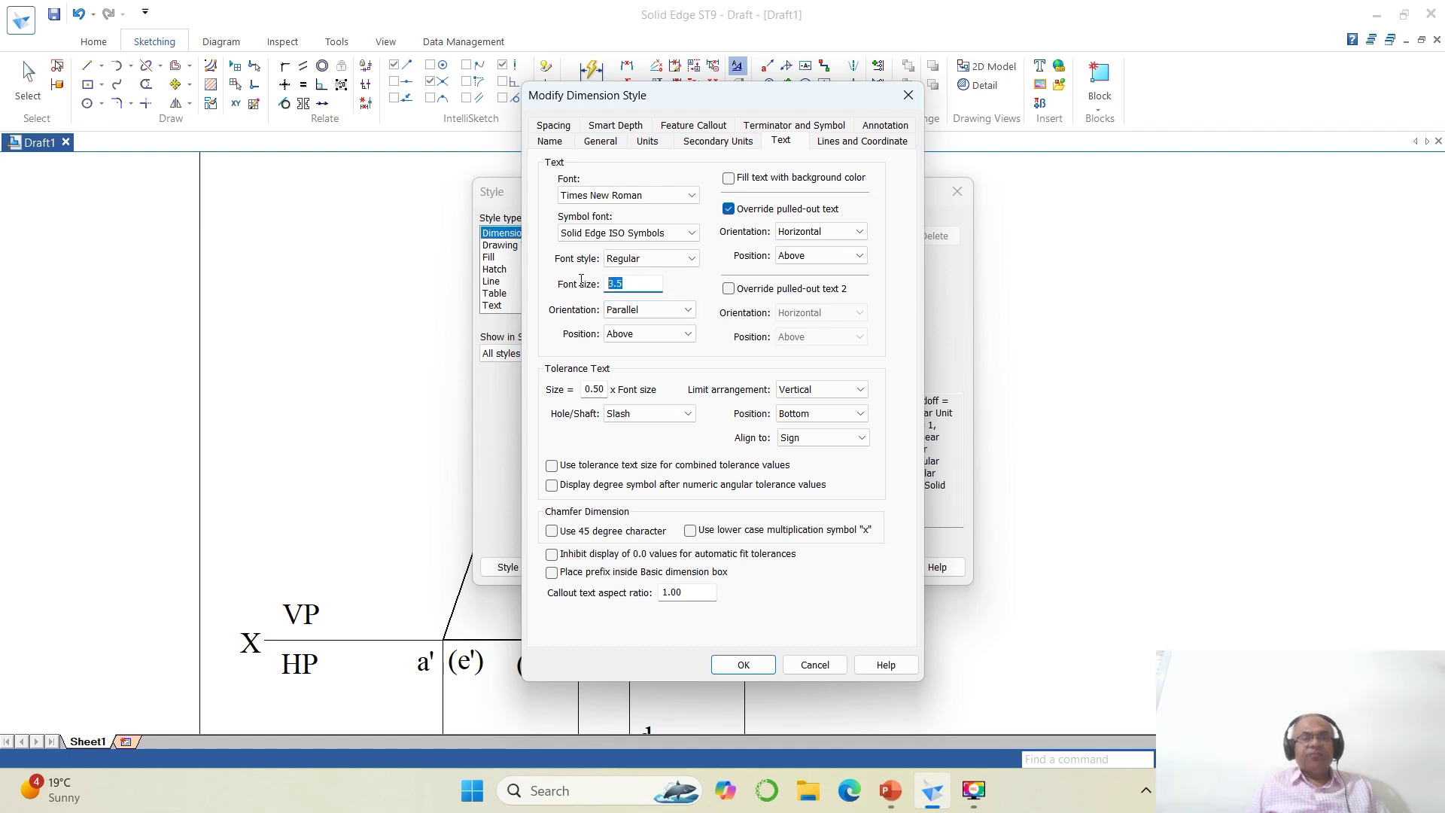
text(3)
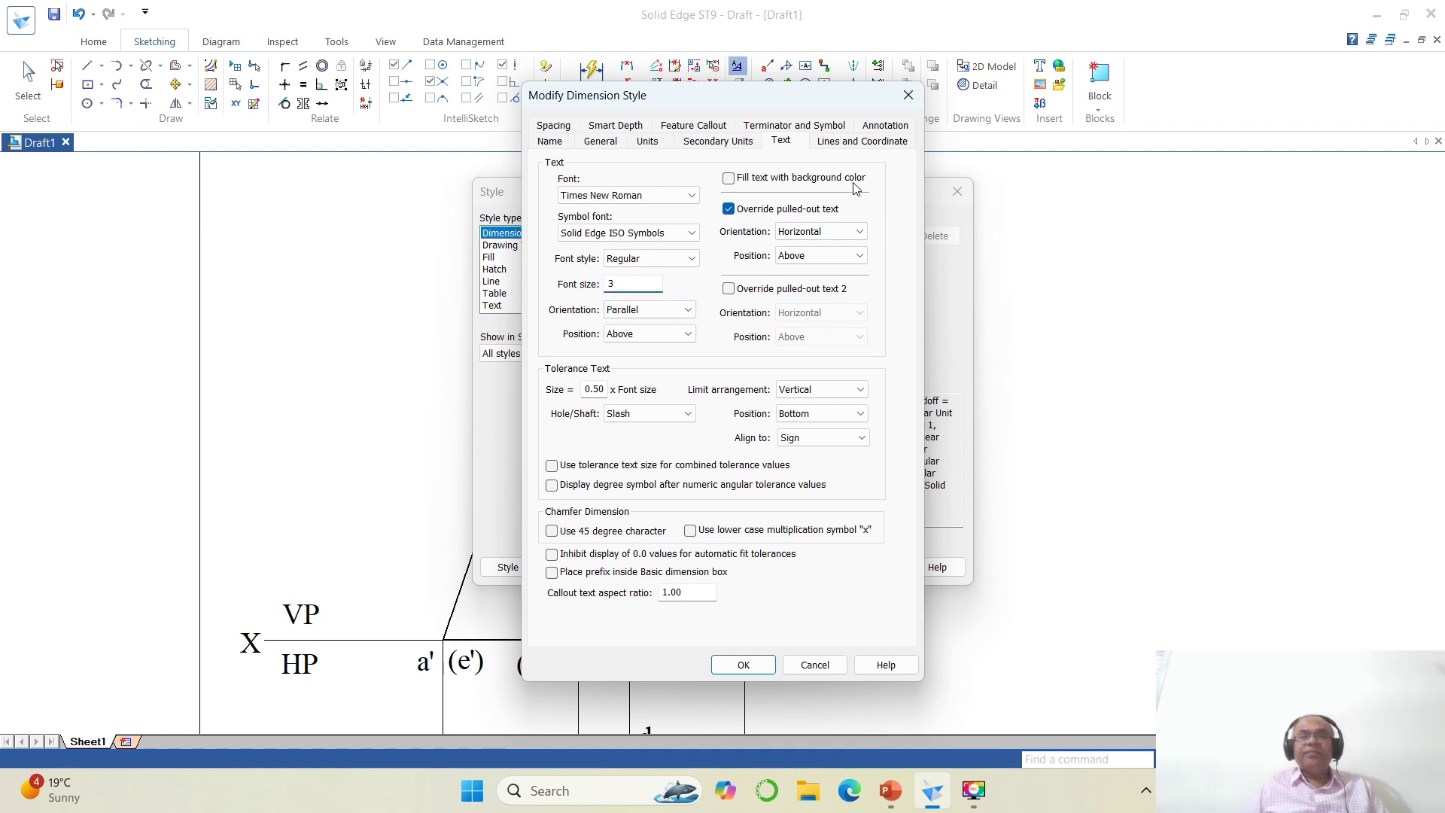
Set the dimension line width to .1, accept the style changes and apply ISO (mm).
click(838, 142)
double_click(649, 223)
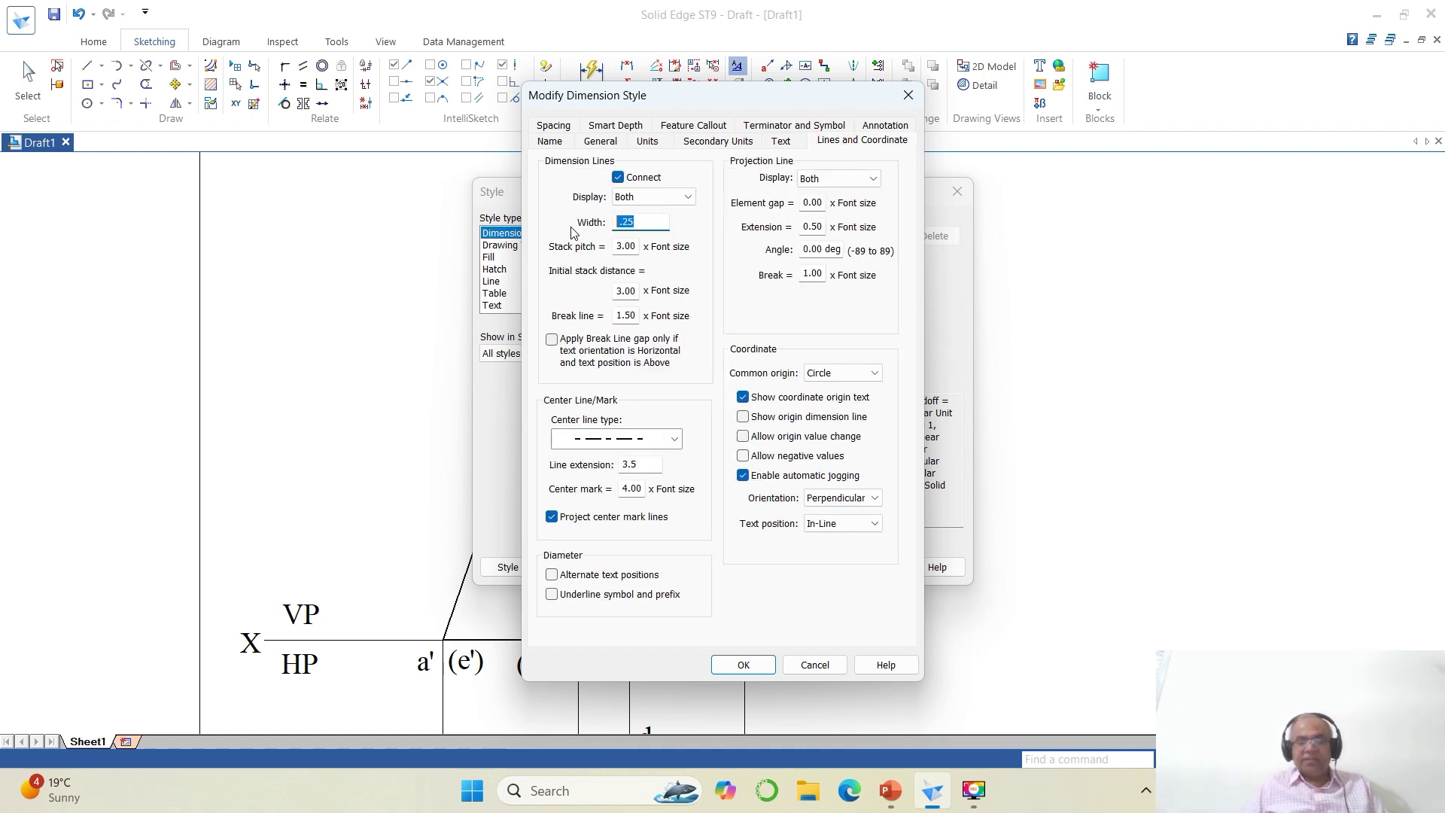
text(.1)
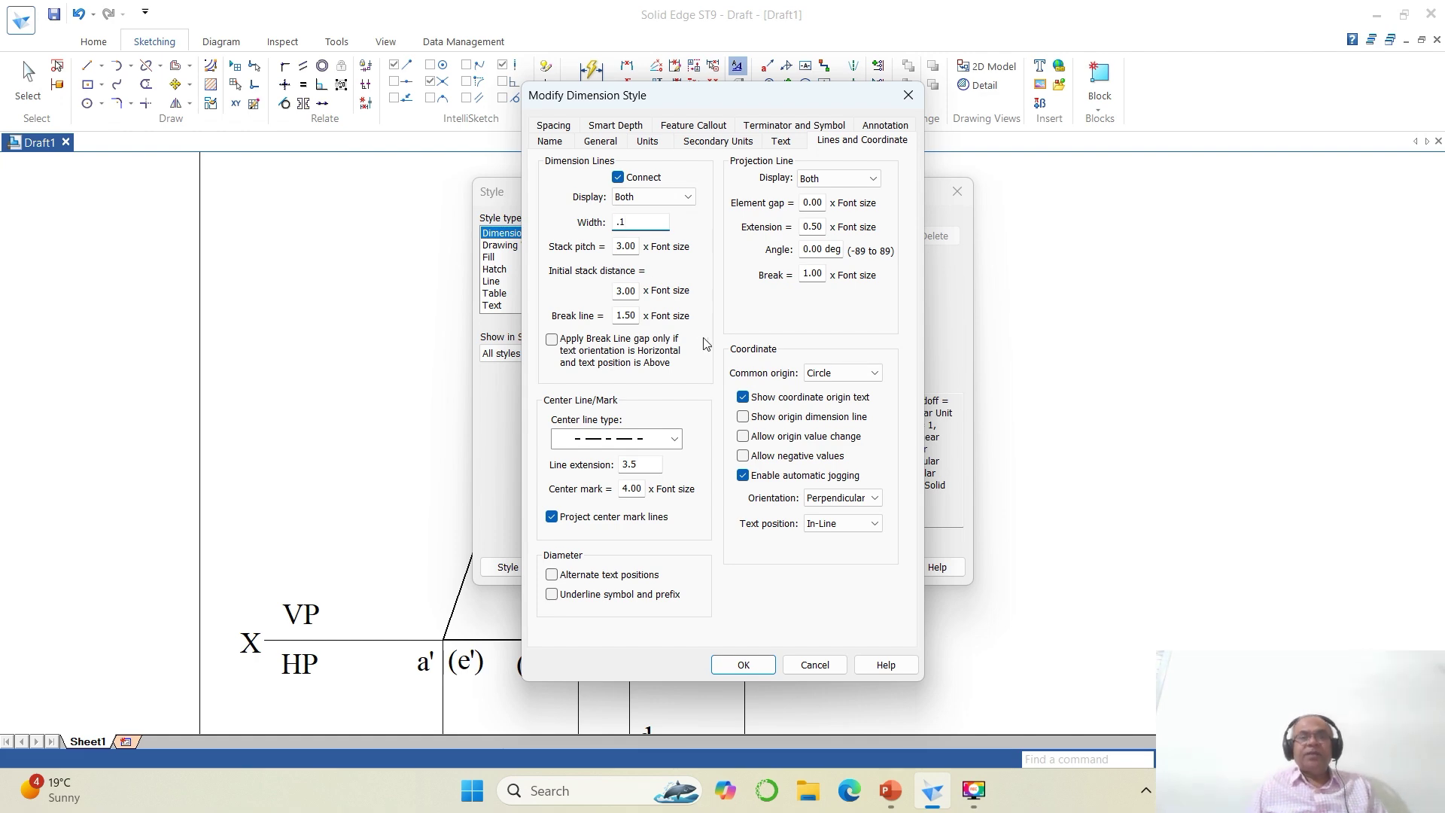
click(732, 664)
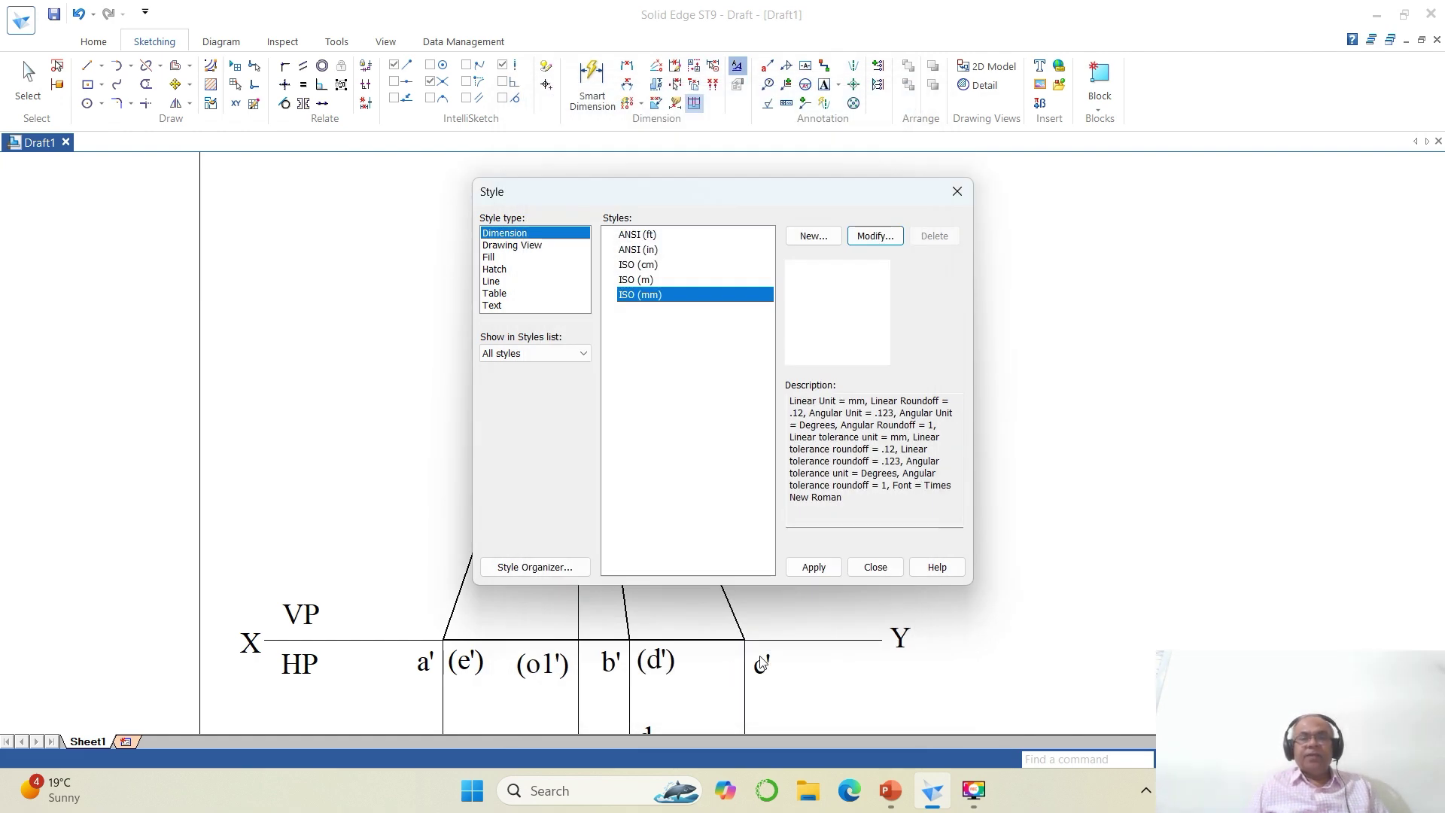
click(814, 567)
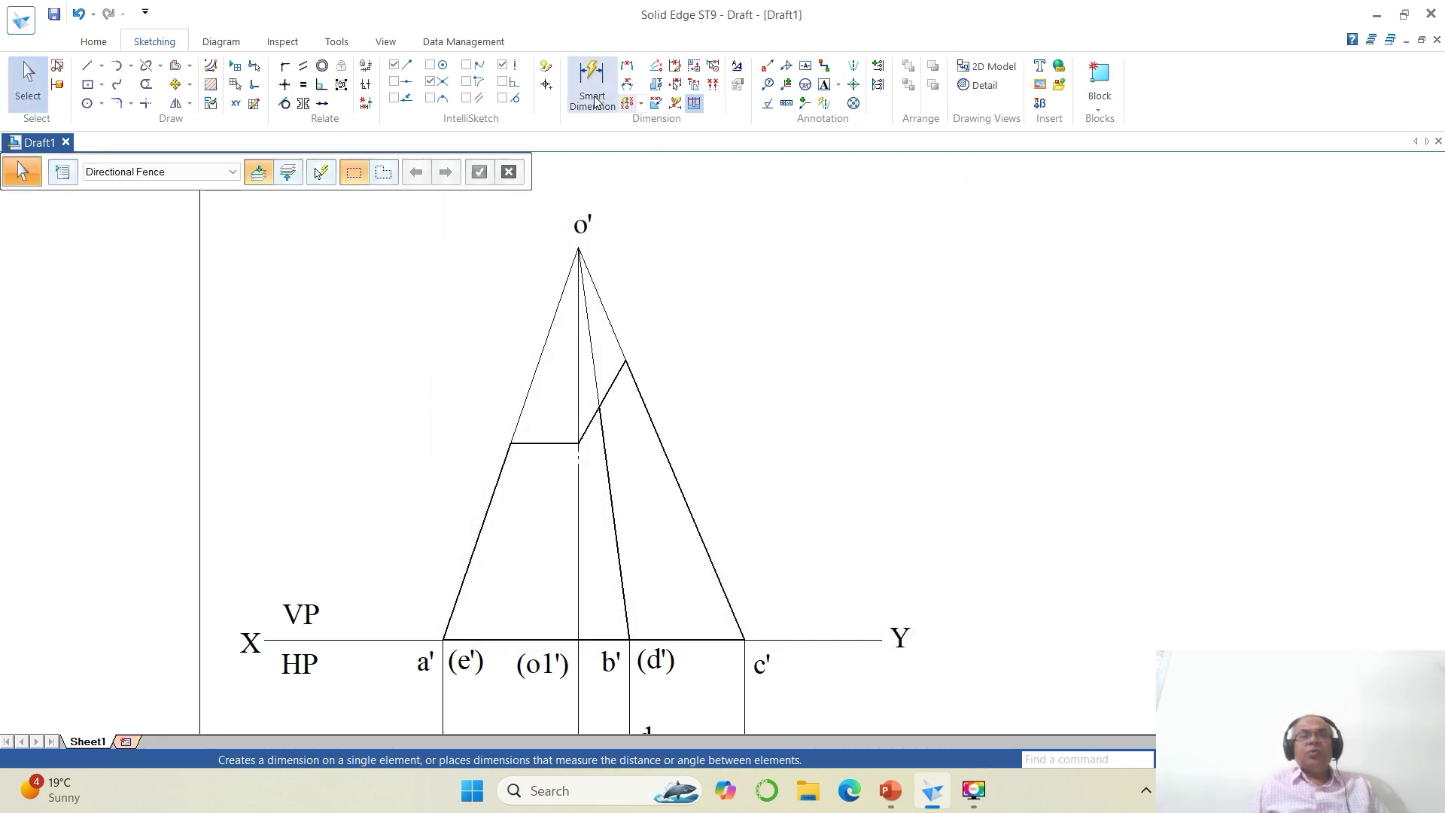
Start a distance dimension from the apex o' to the base corner a' and open its orientation choices.
click(627, 66)
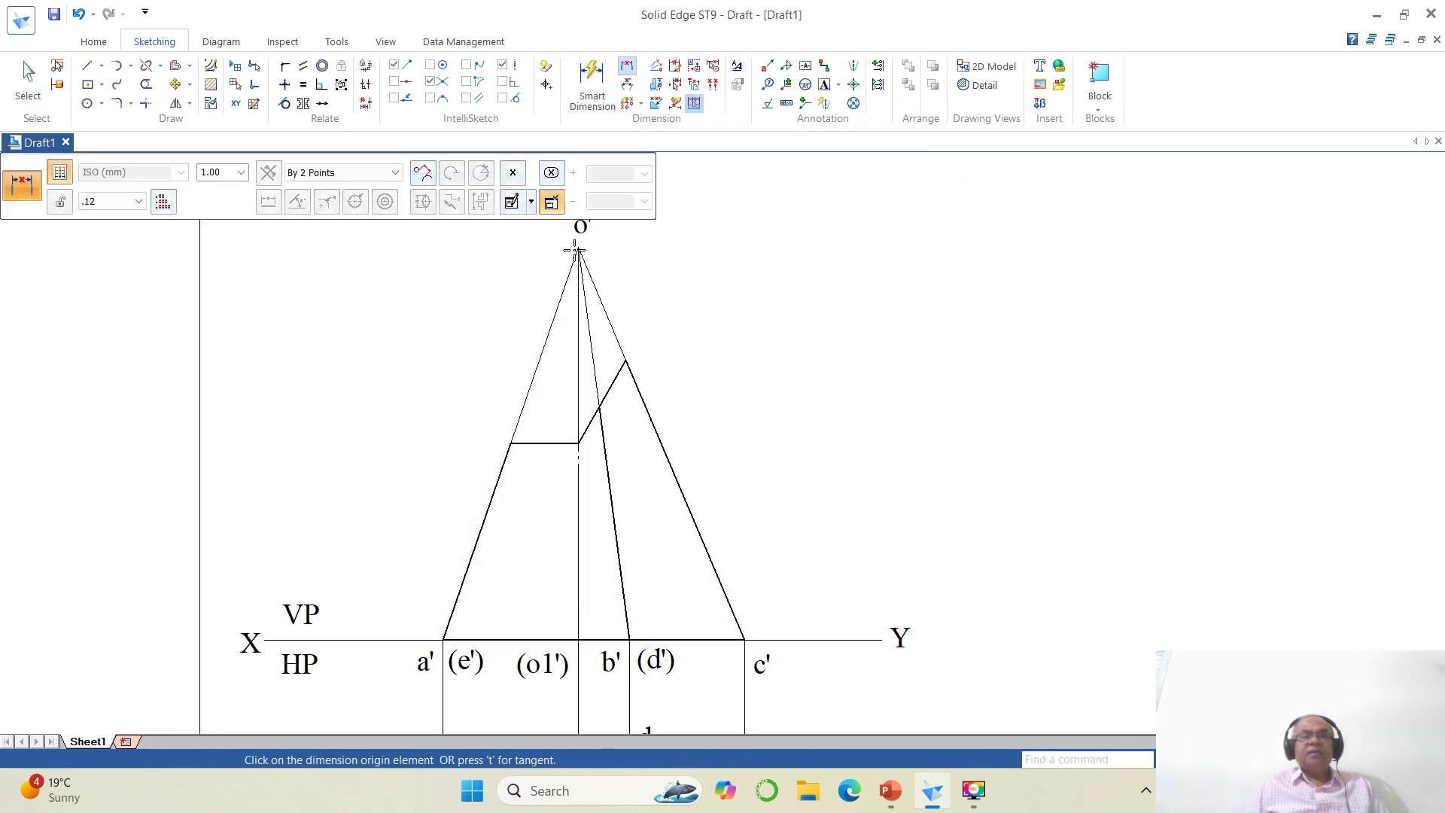
click(578, 247)
click(445, 640)
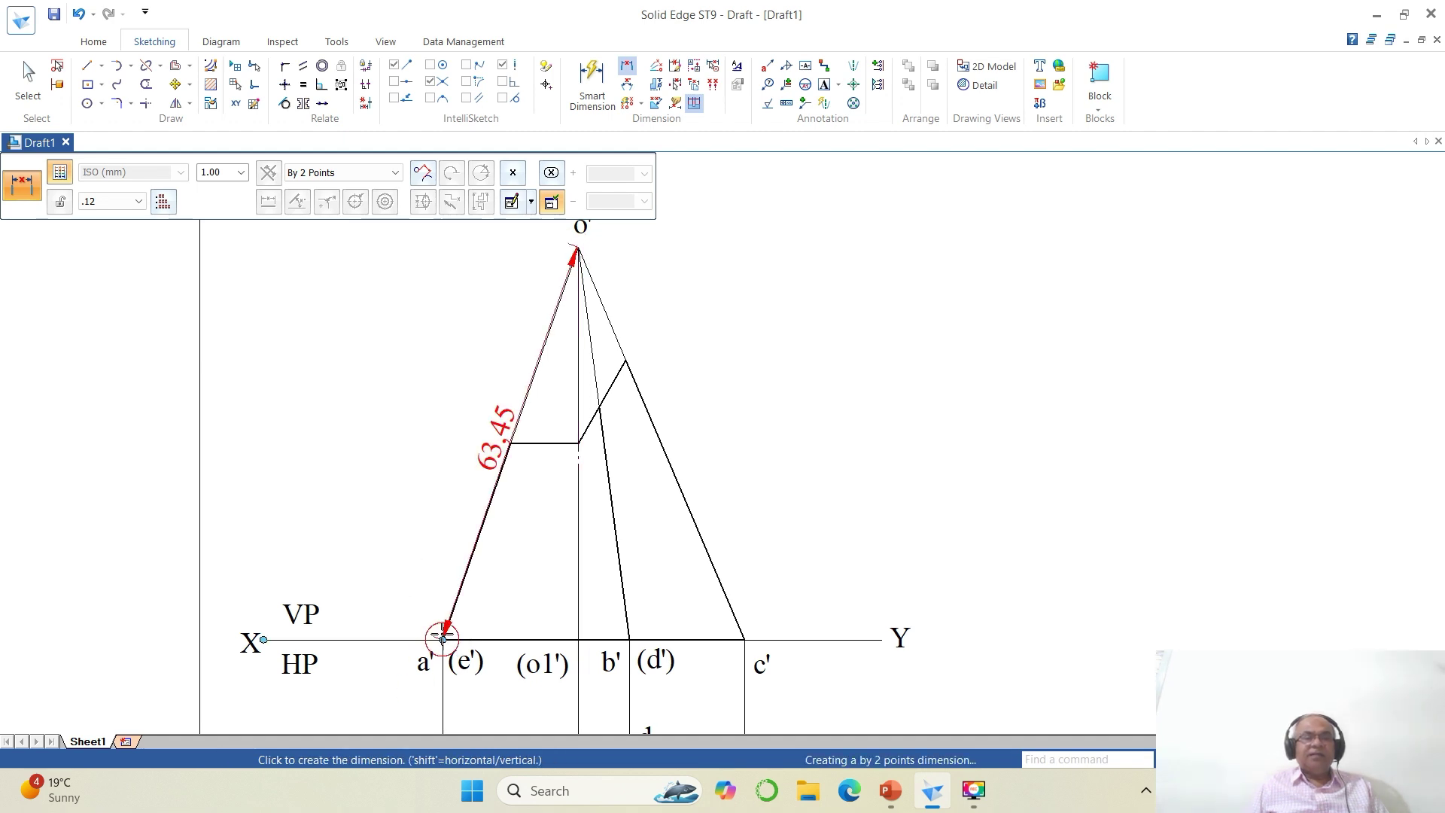
click(401, 174)
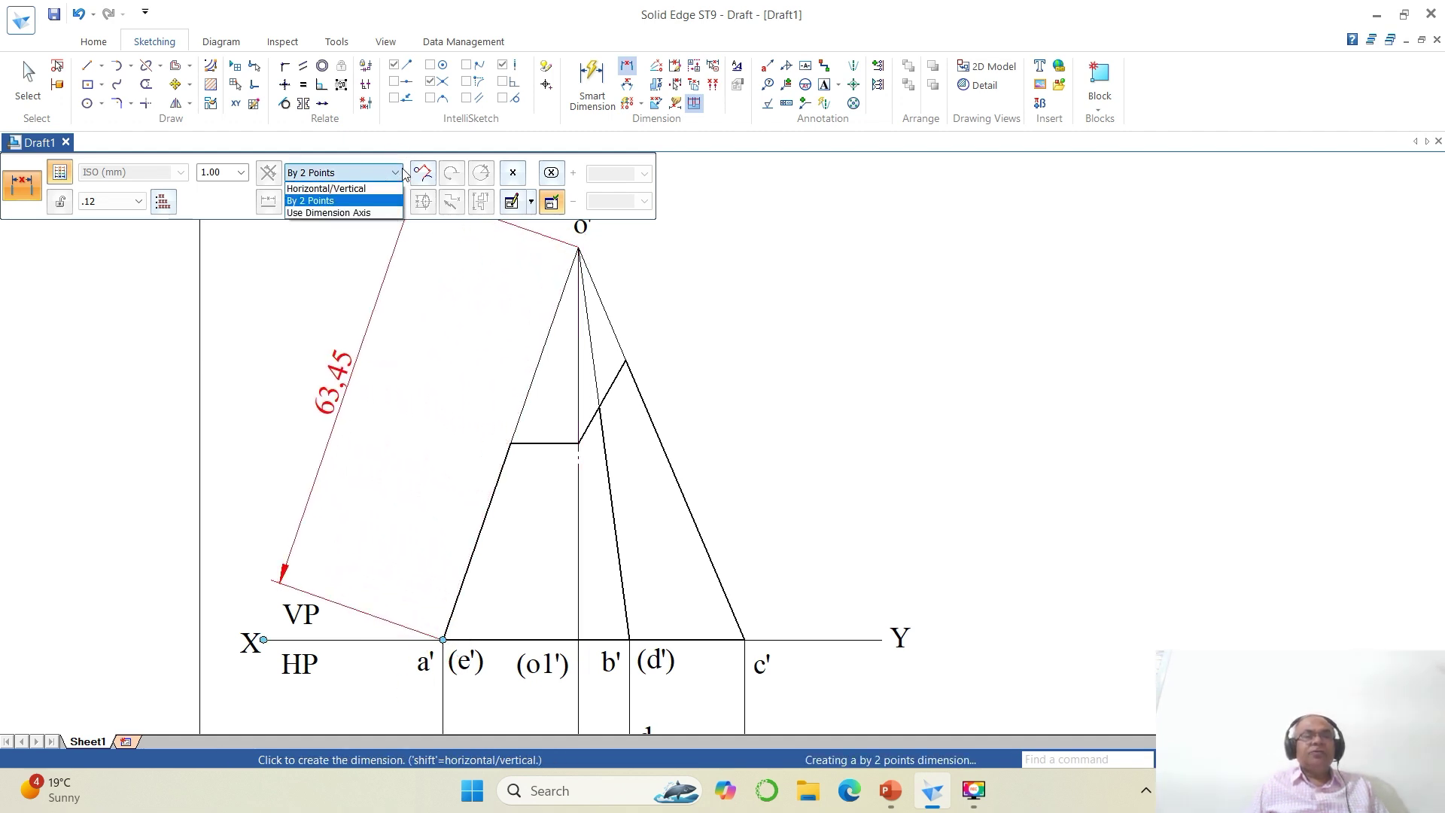
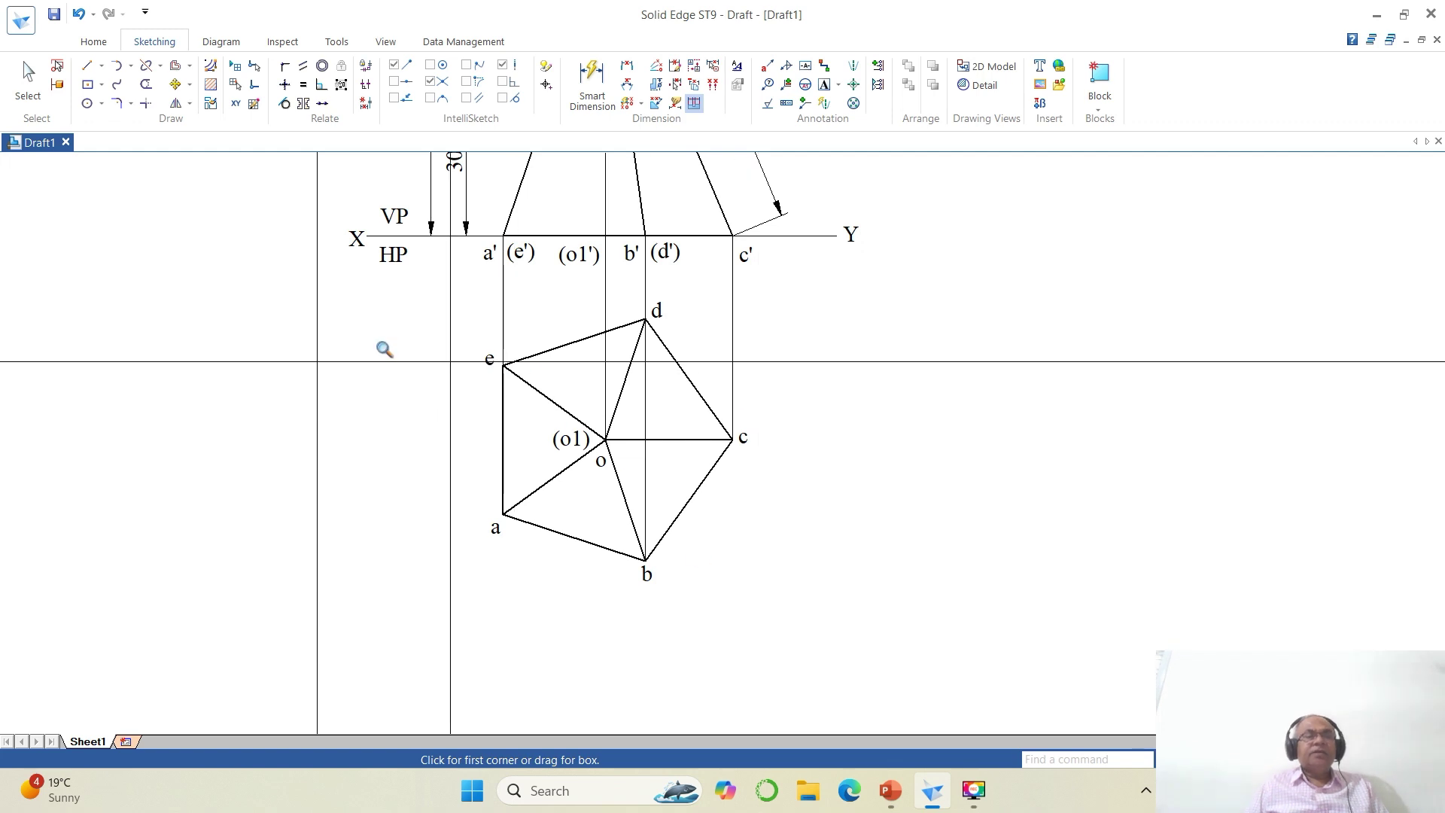
Dimension the base side between e and a in the top view, placing the dimension to the left of the pentagon.
click(627, 66)
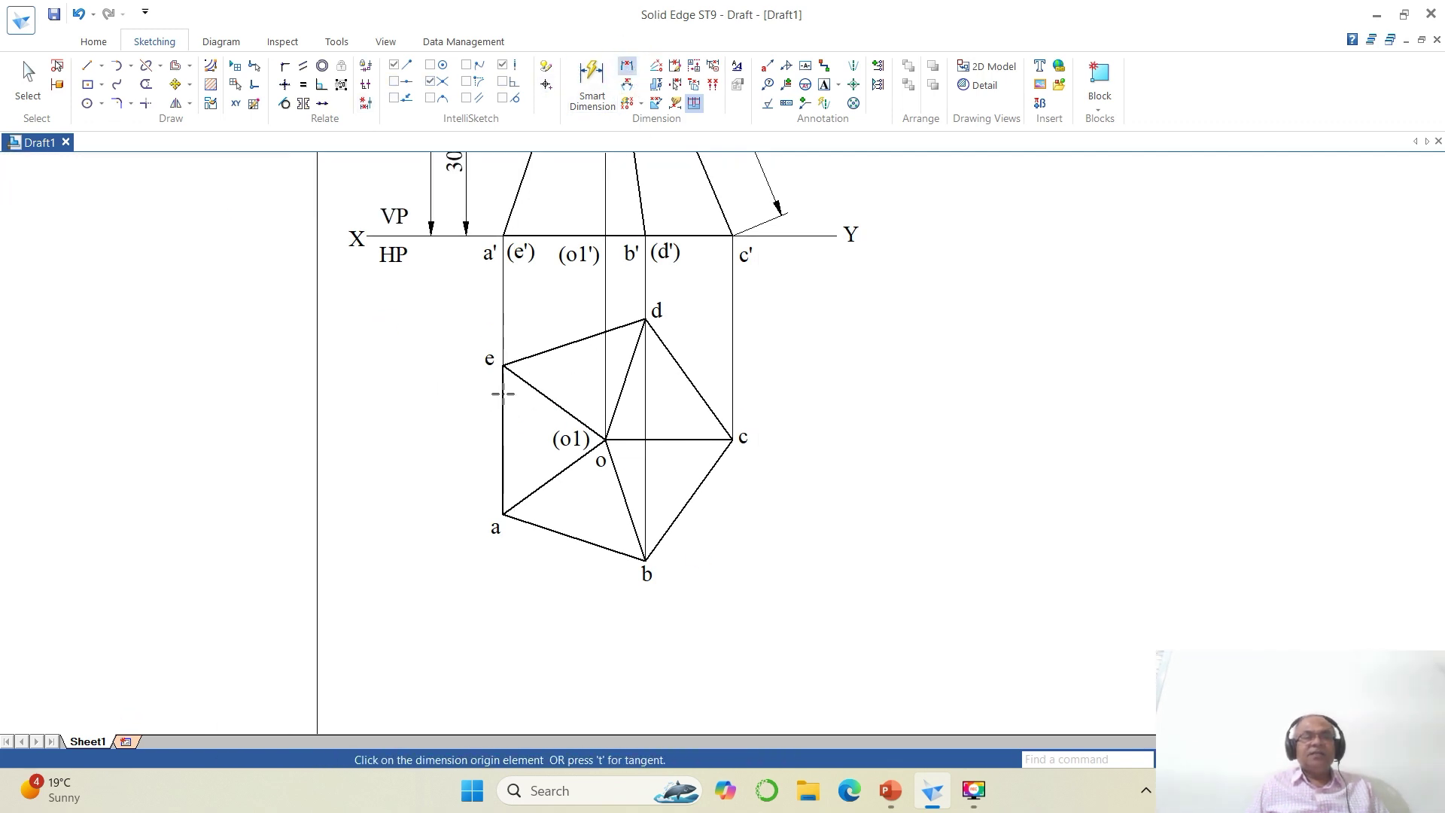
click(503, 421)
click(506, 493)
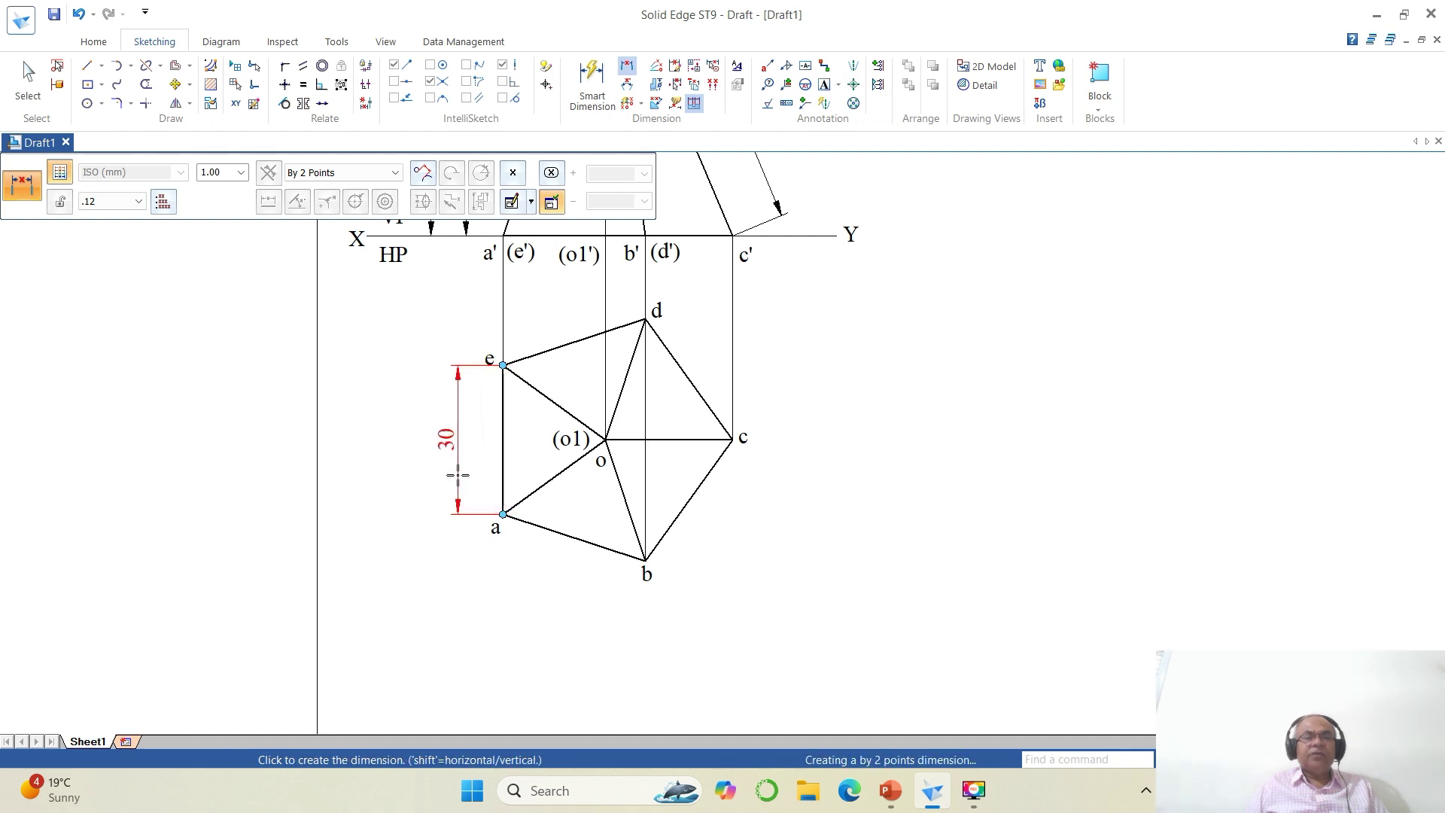
click(462, 473)
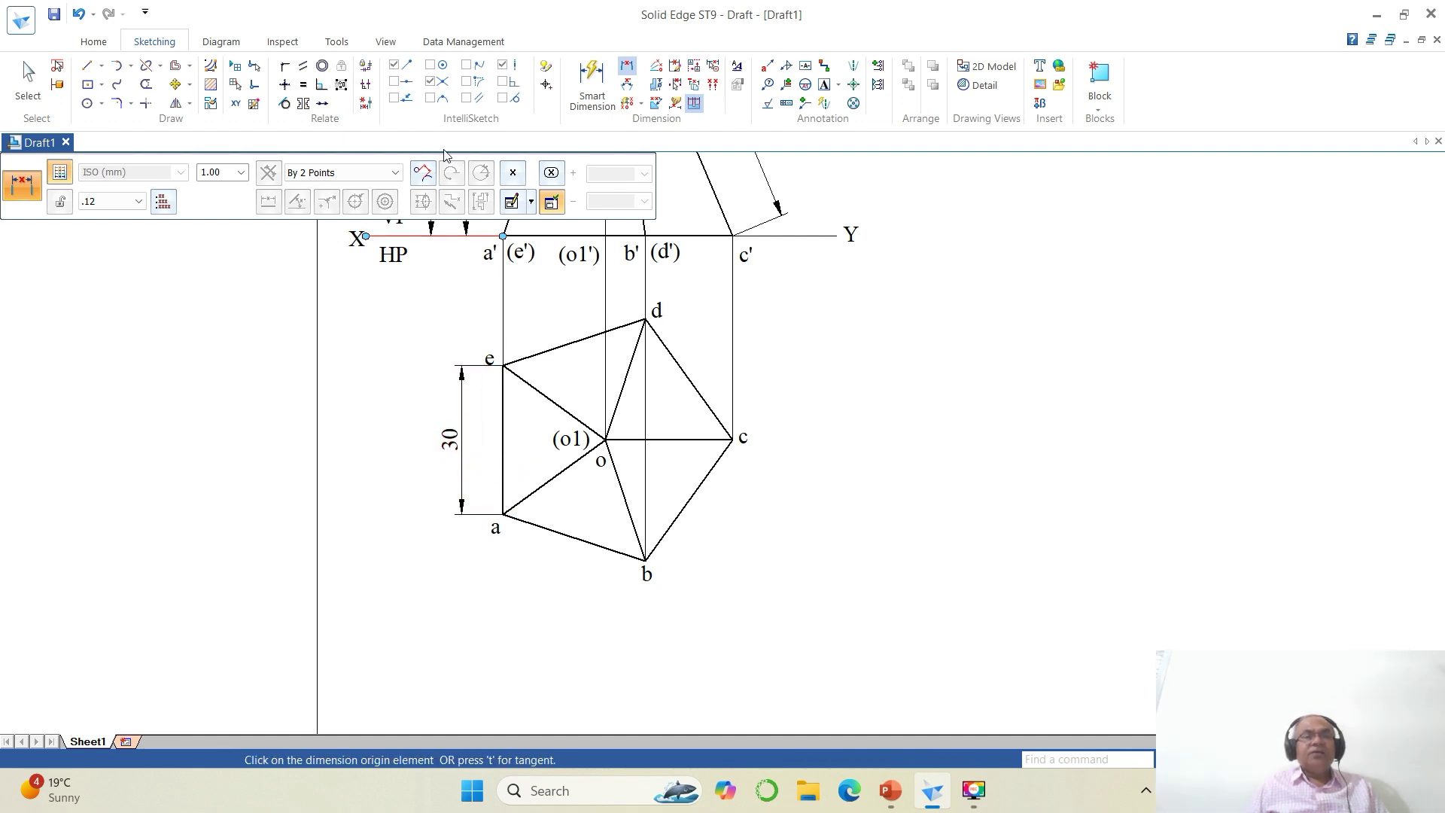
Move the label e in the top view slightly up and right, clear of the side dimension's extension line.
click(173, 86)
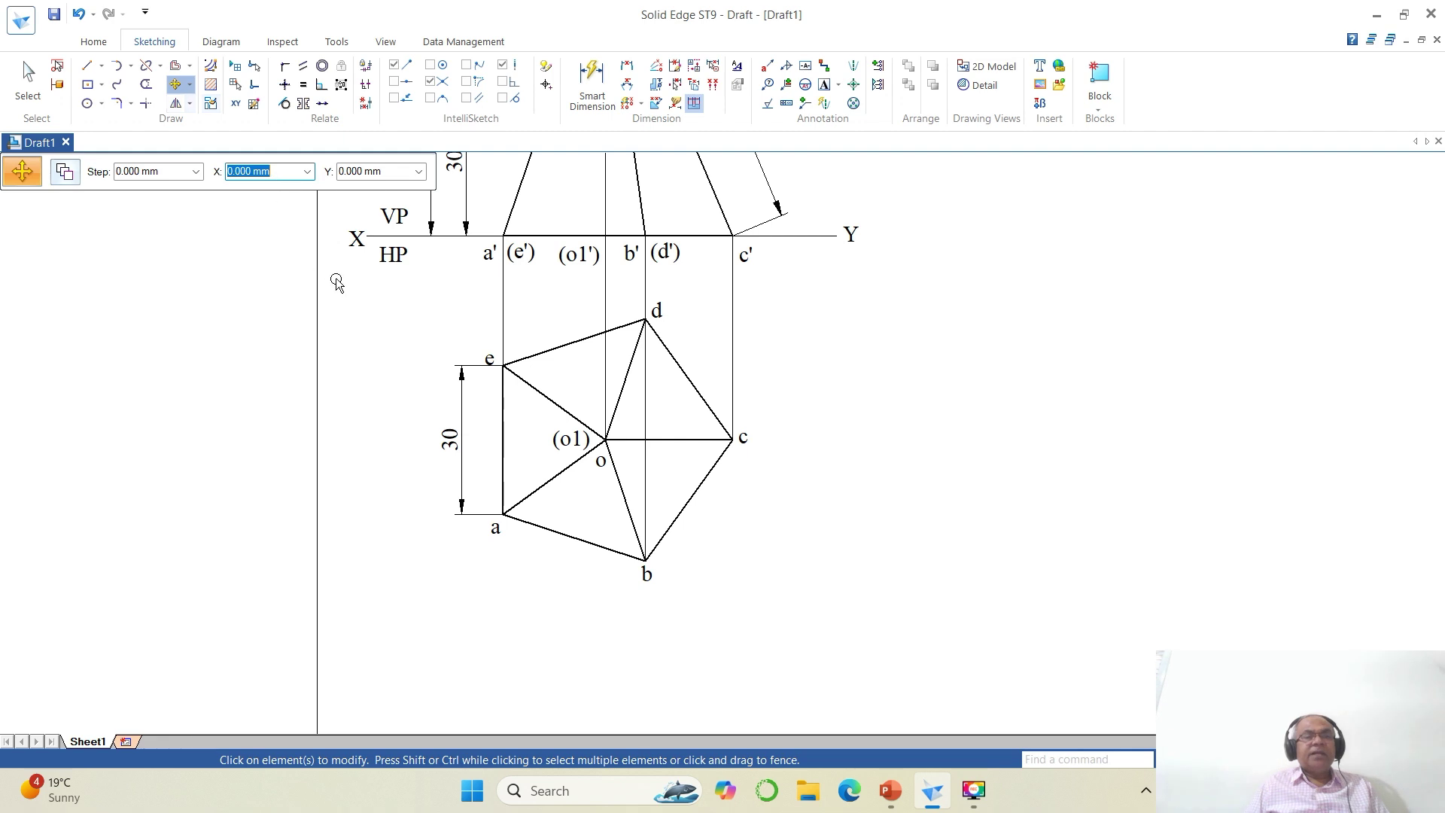
click(485, 359)
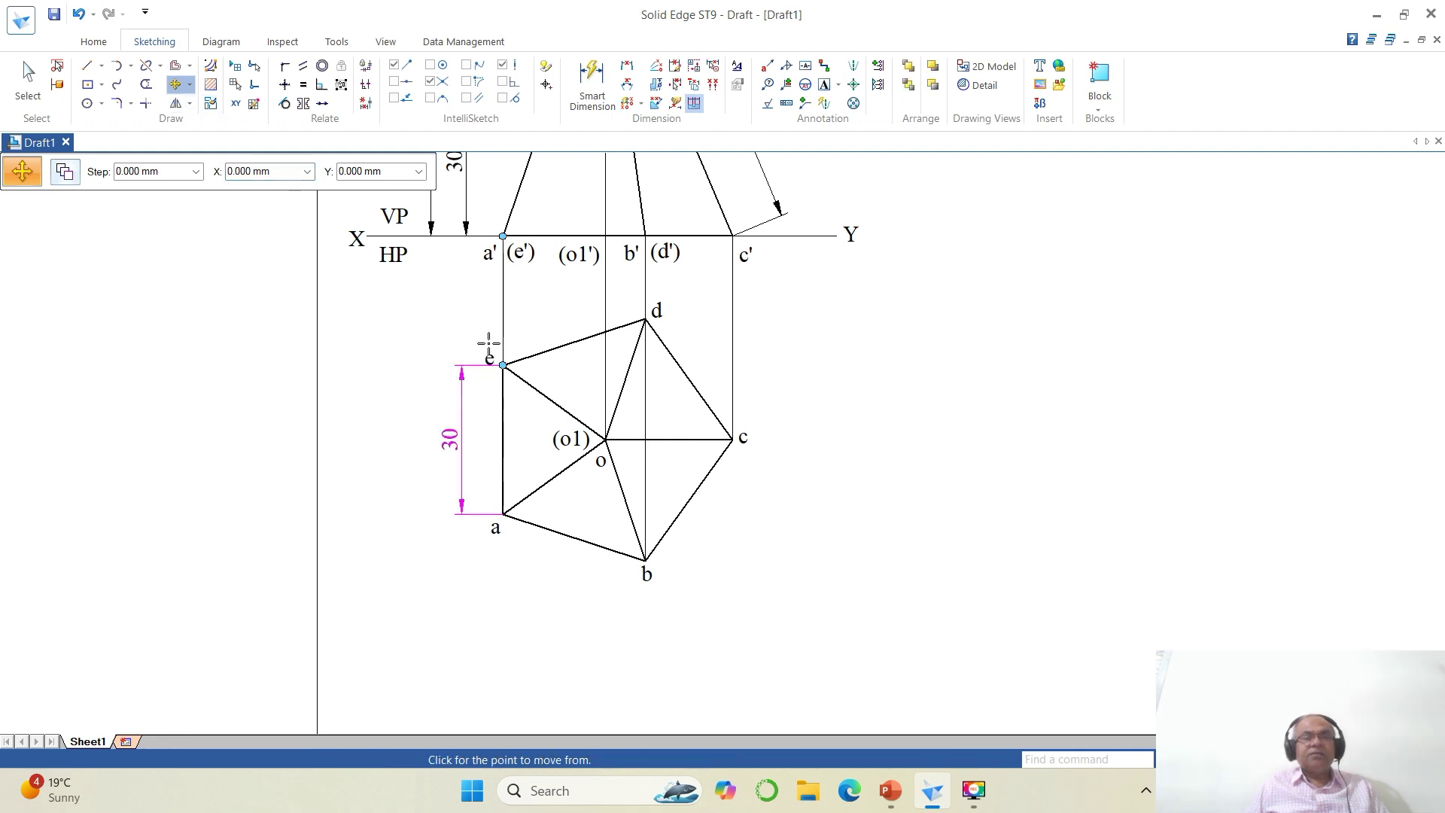
right_click(480, 339)
click(488, 354)
click(527, 332)
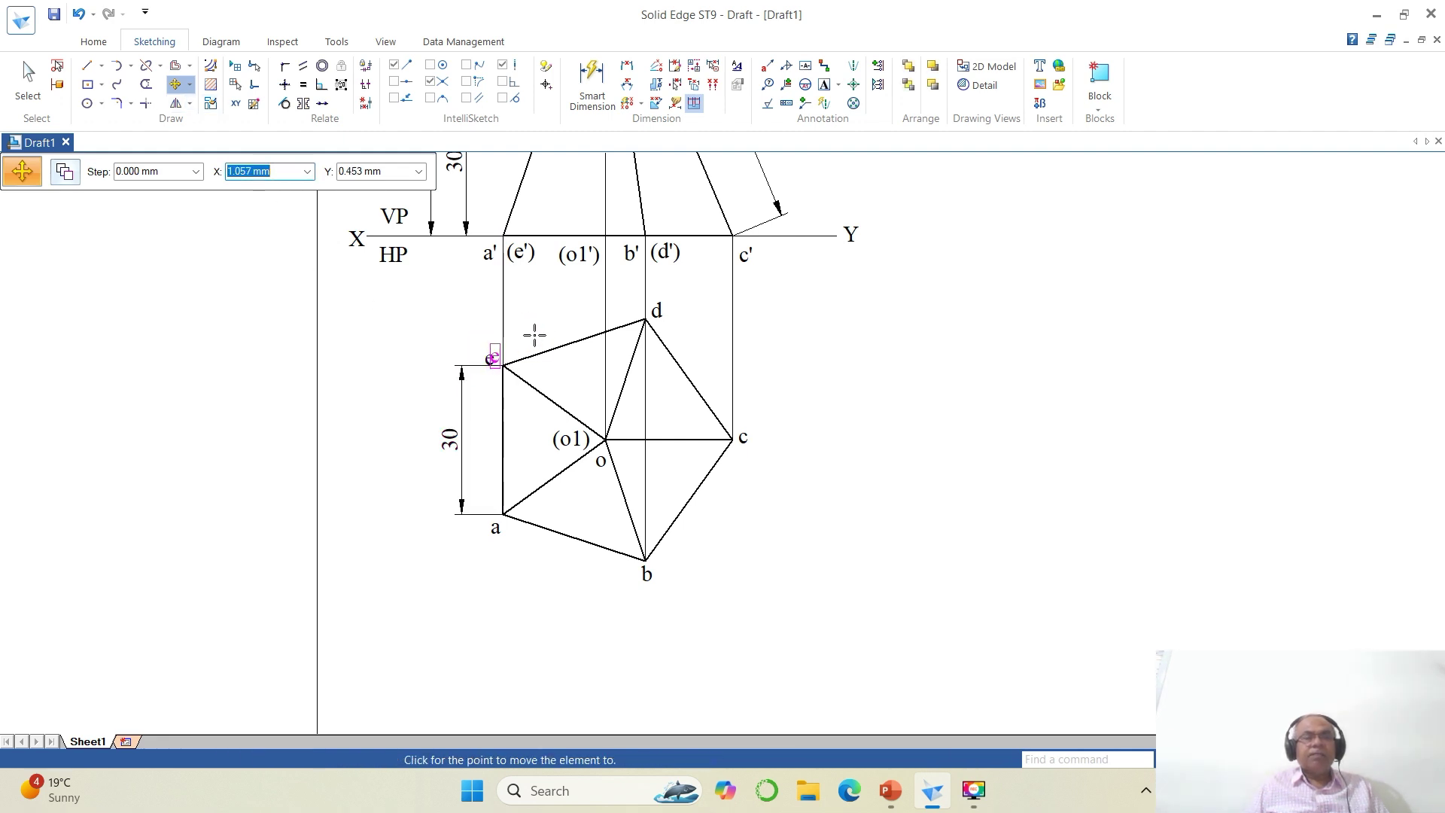
click(535, 334)
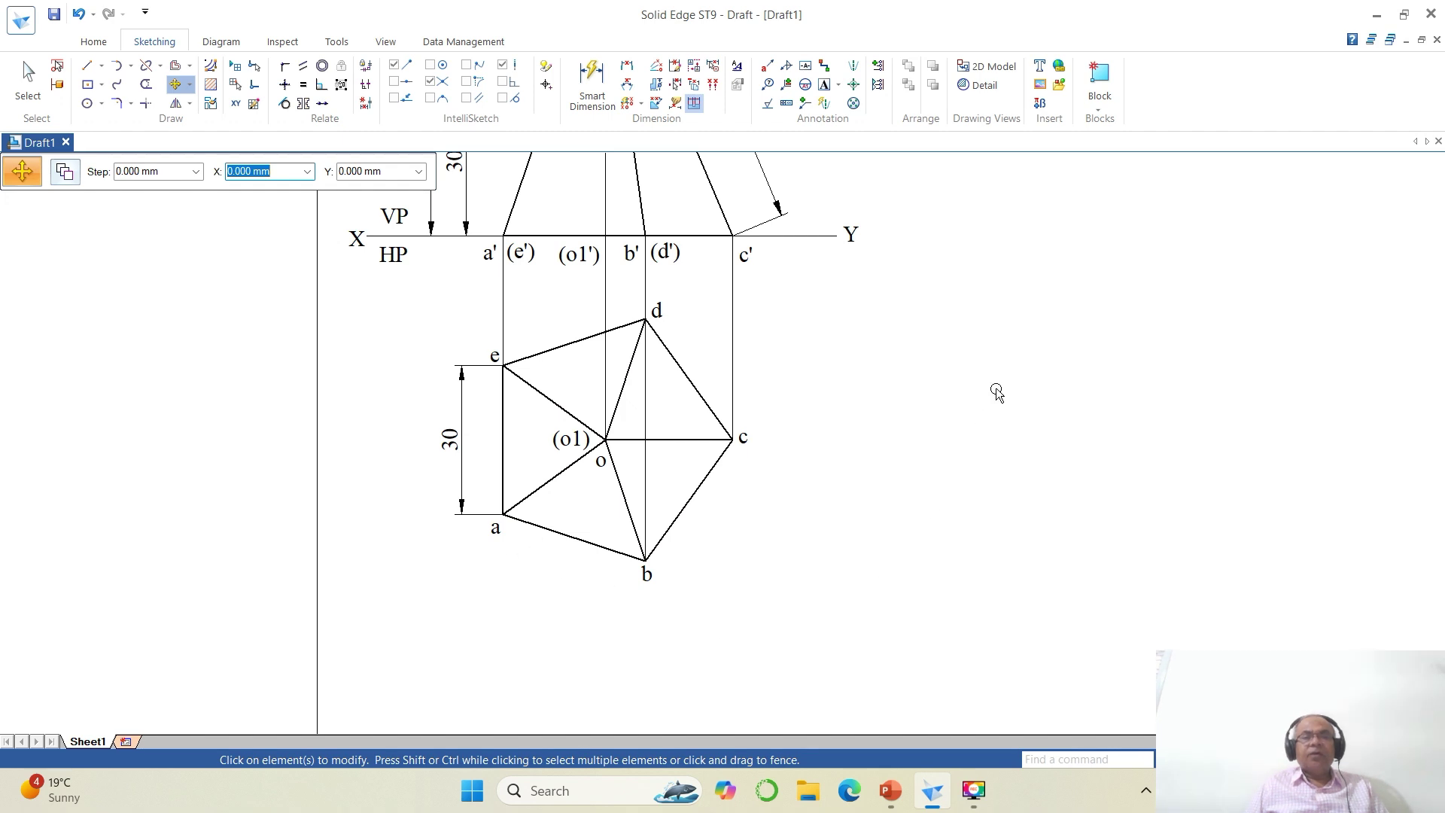
Draw a horizontal line just over 100 mm long in the empty area right of the two views.
click(1273, 760)
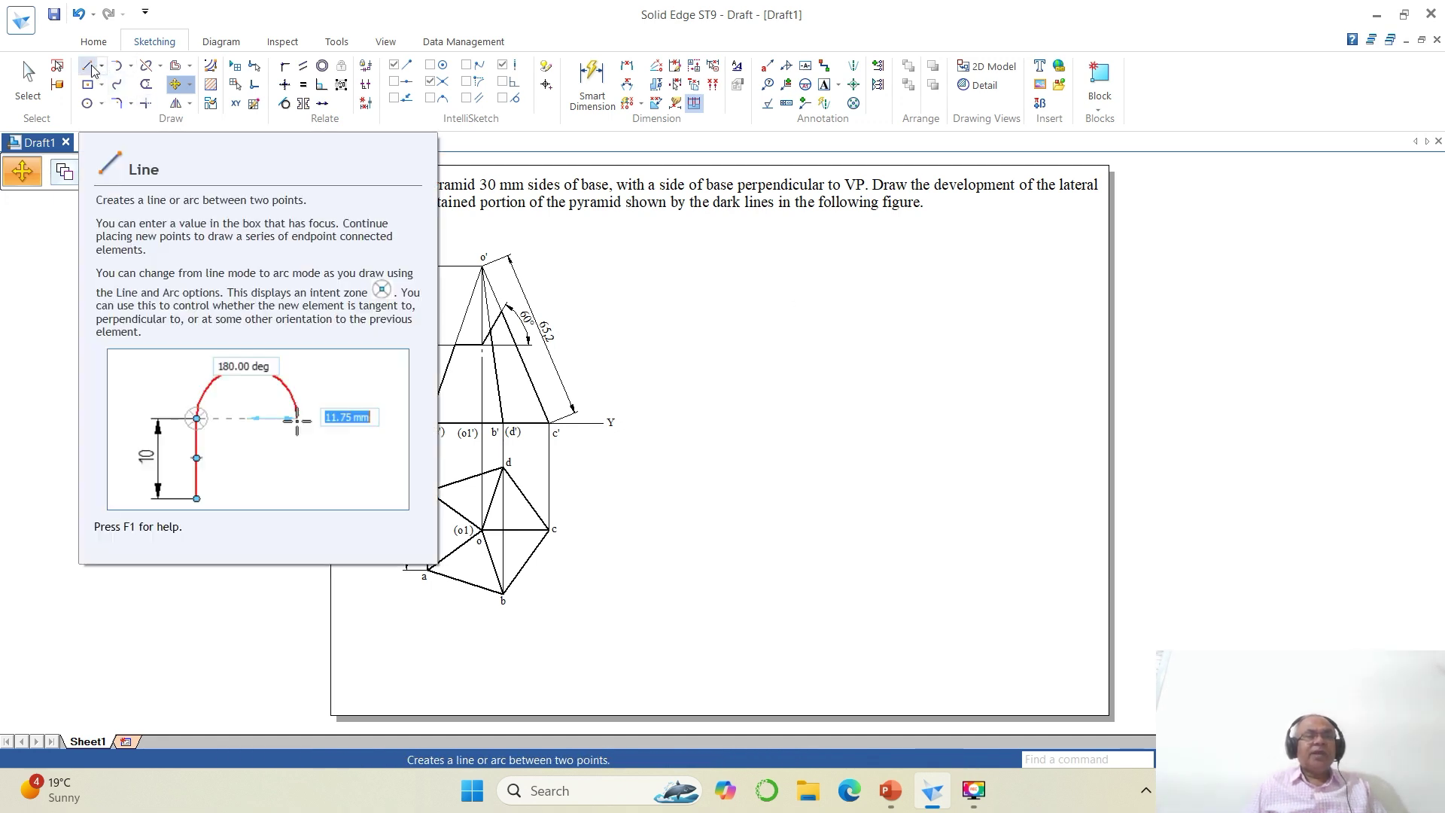
click(88, 65)
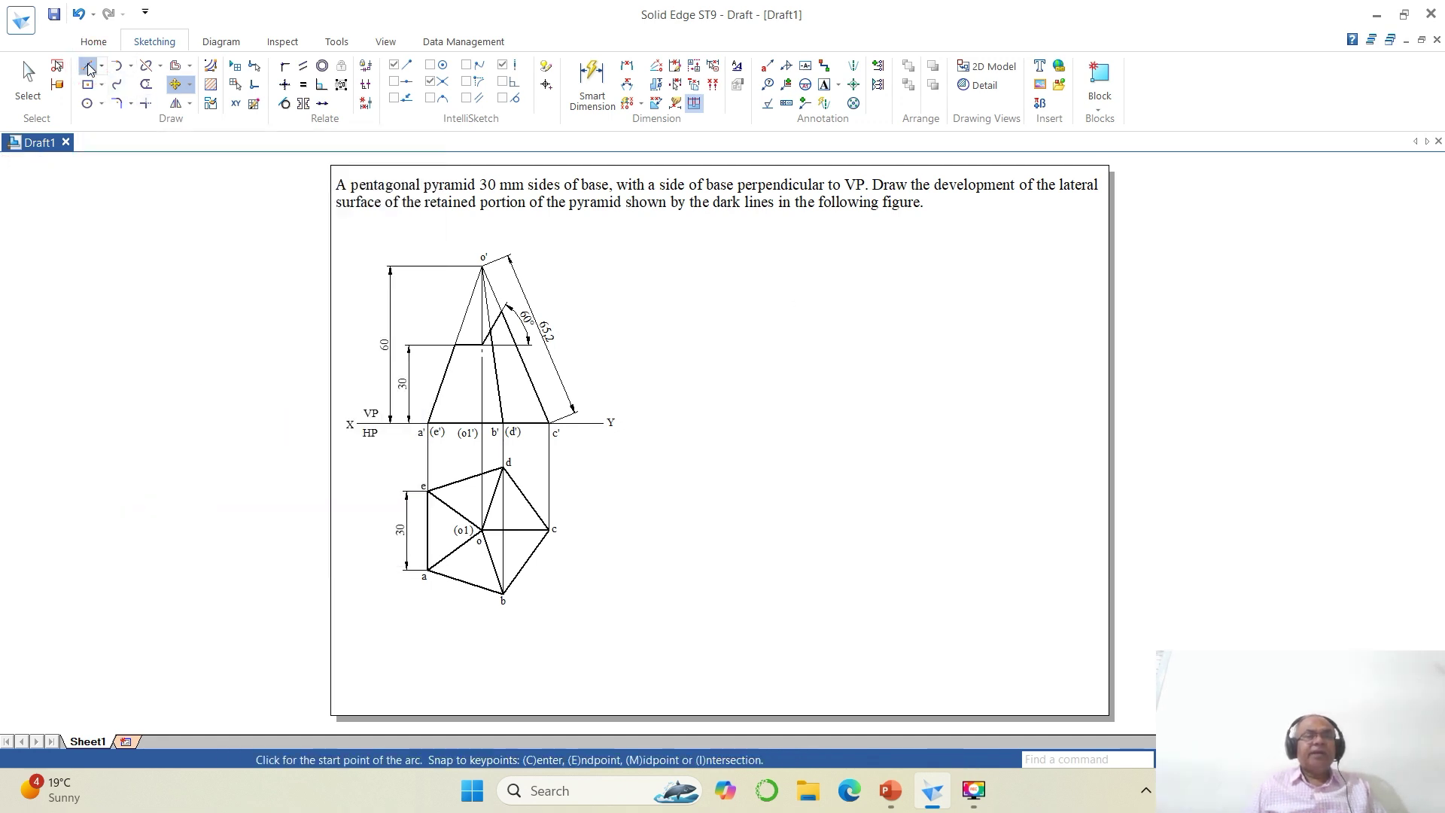
click(780, 449)
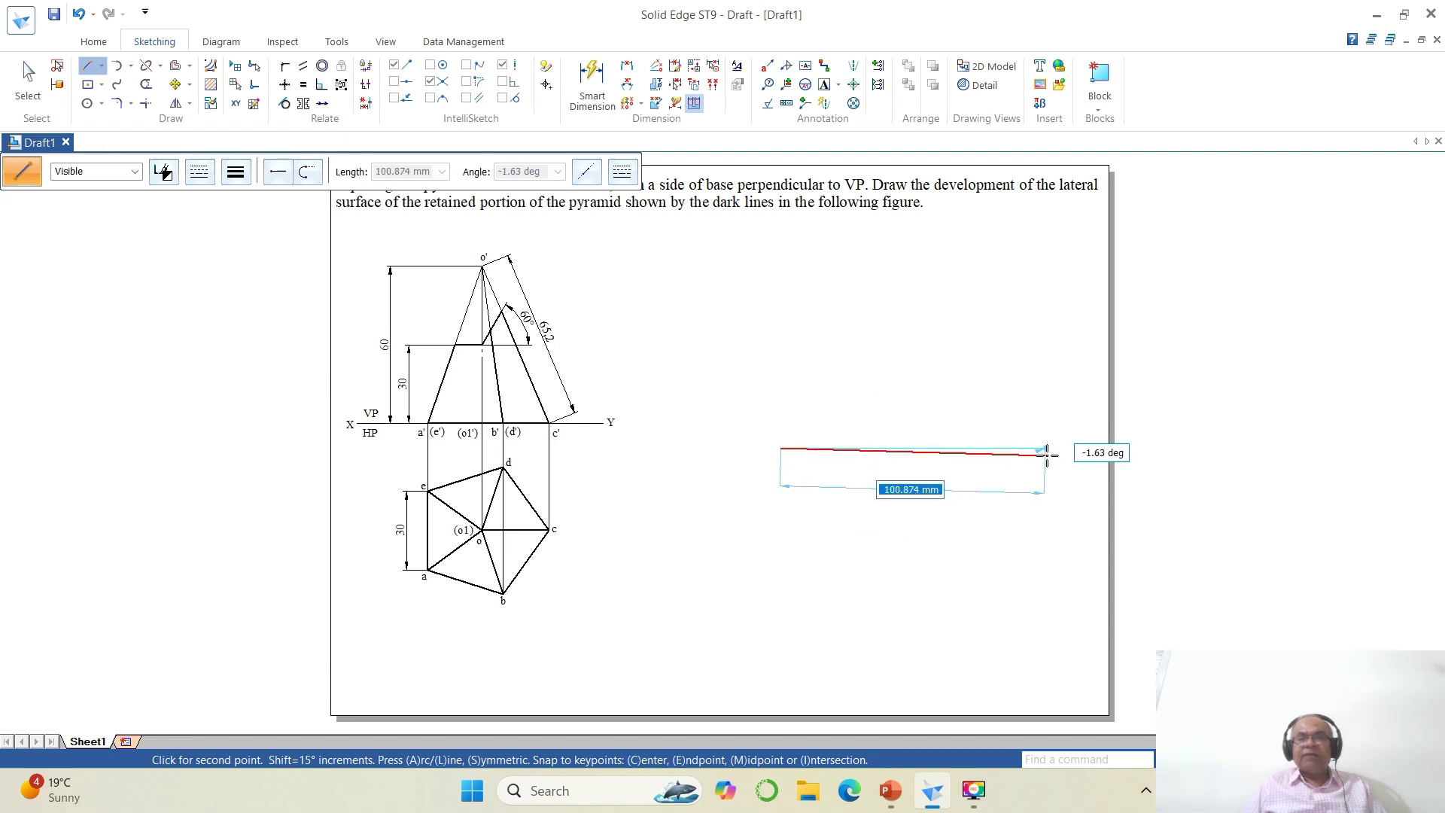
click(1059, 448)
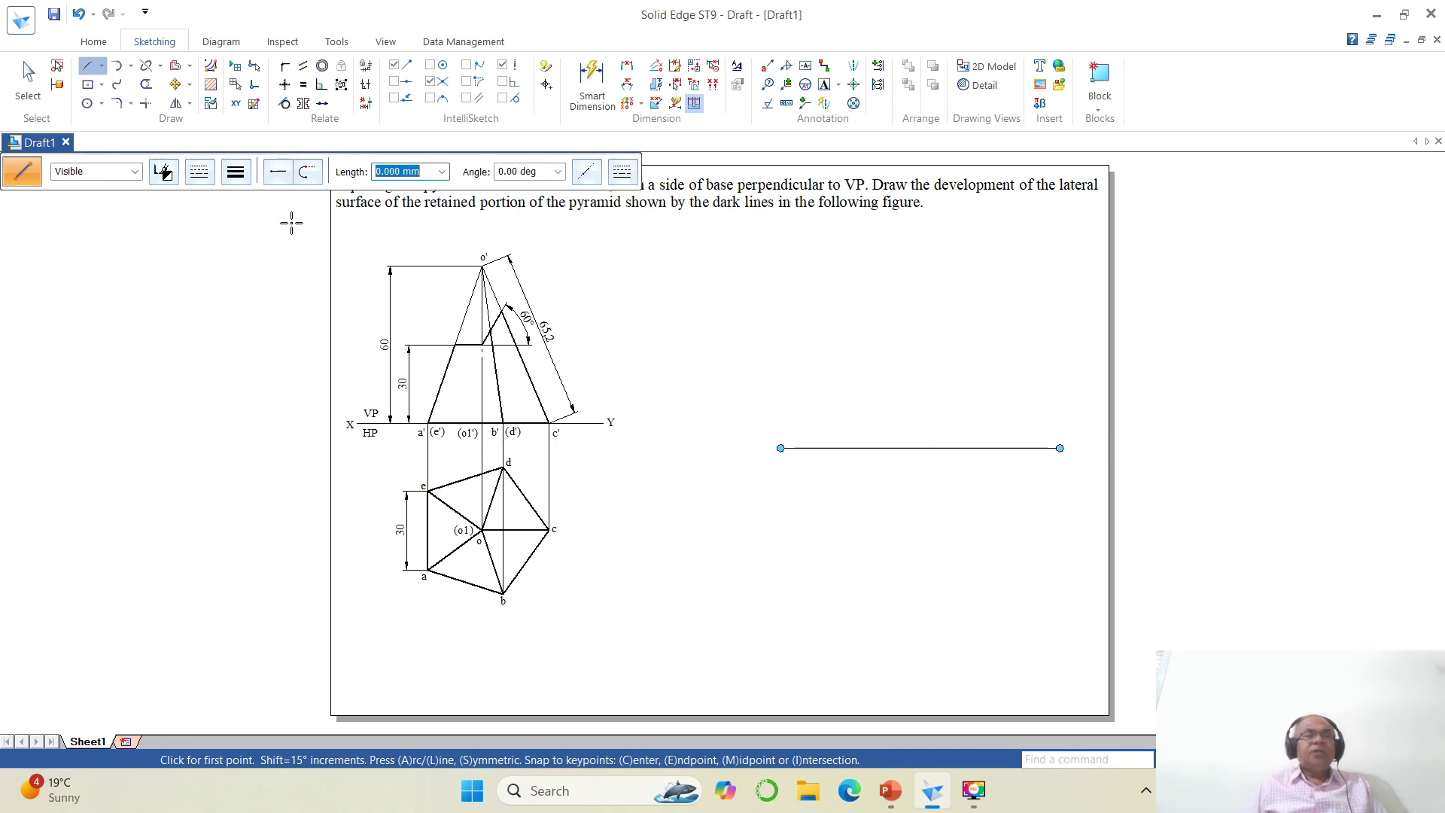
Draw a circle with a radius of 65.2 mm centred on the left end of the new horizontal line.
click(101, 104)
click(124, 125)
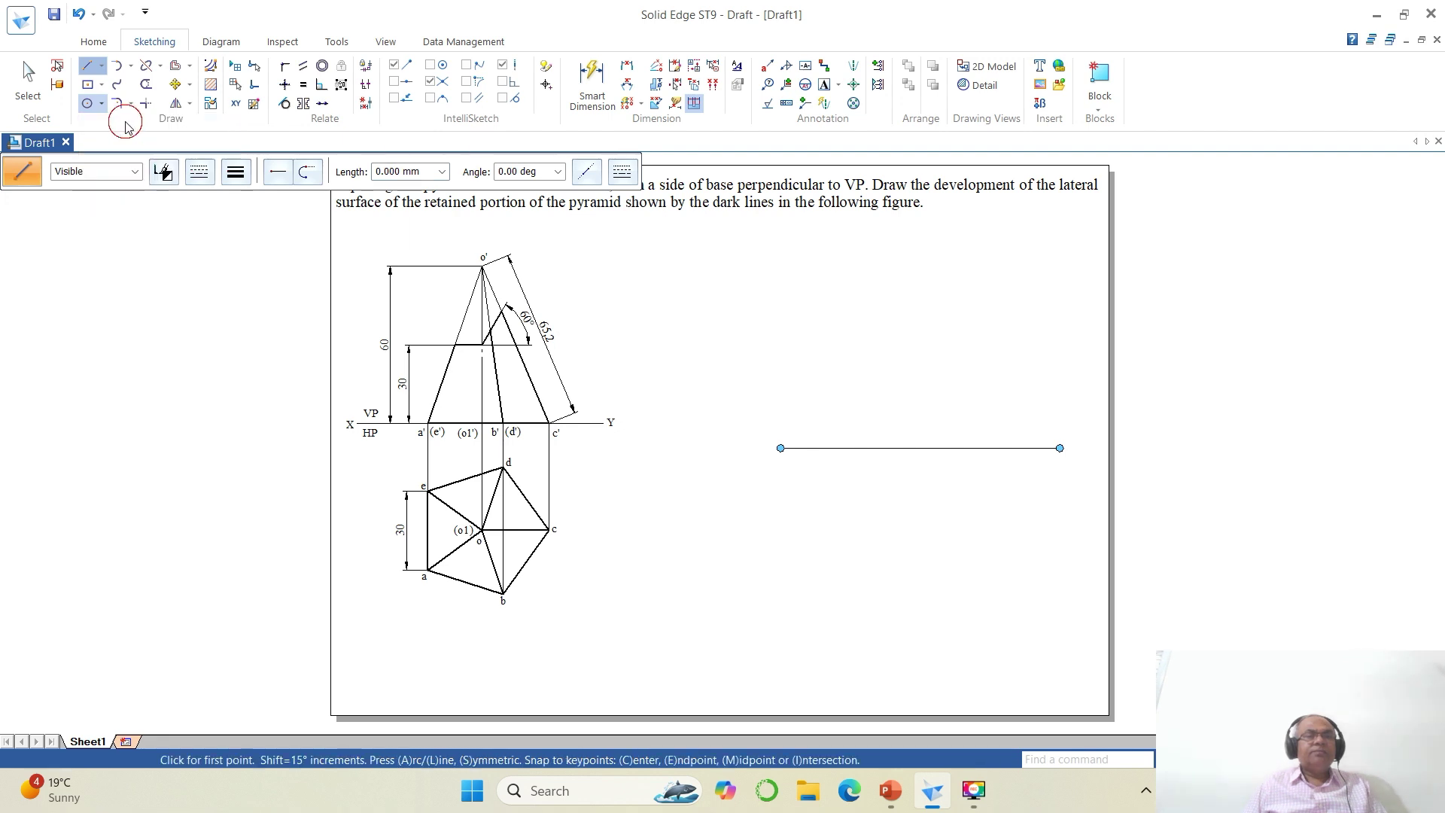
click(781, 448)
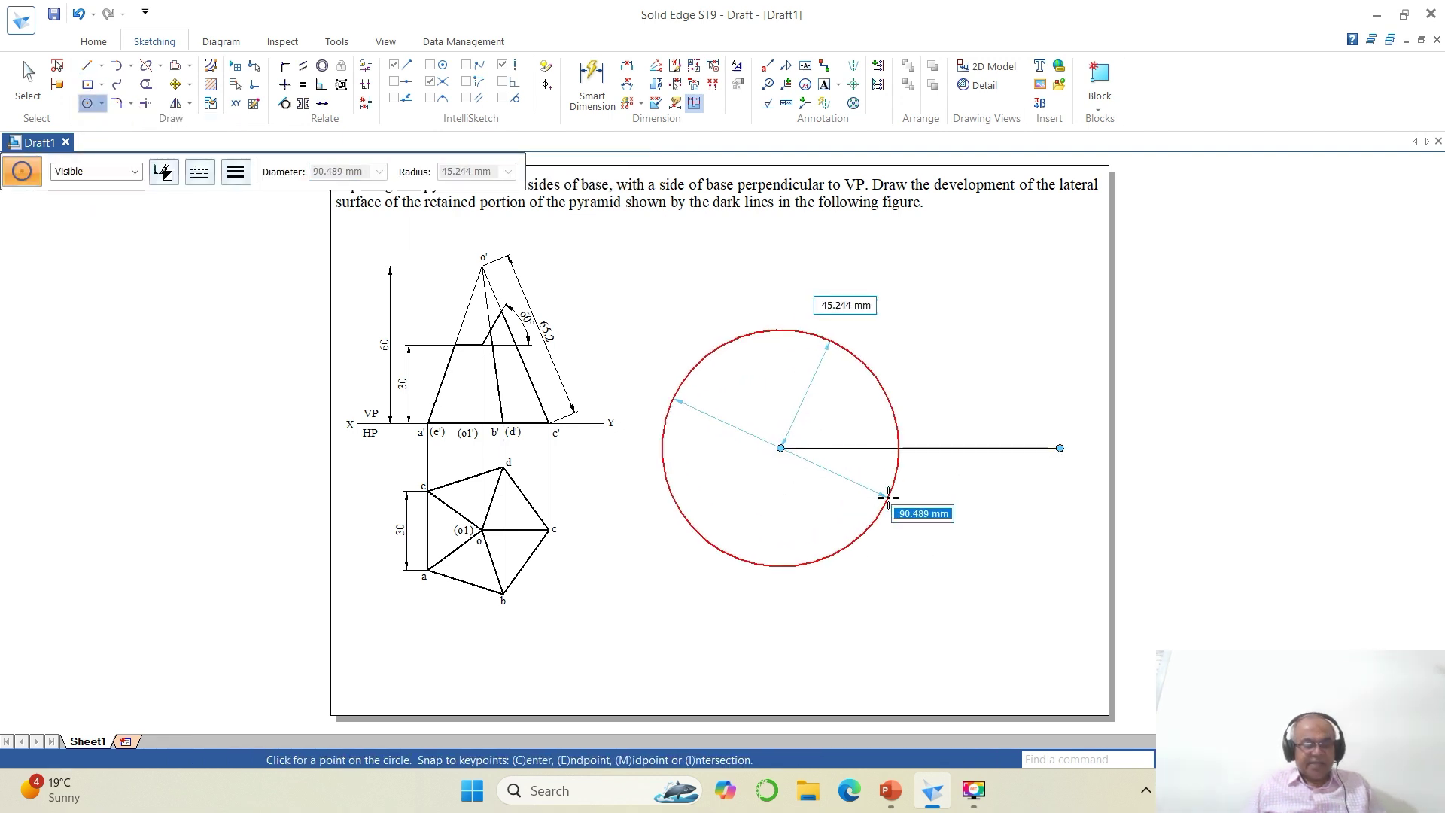
key(Tab)
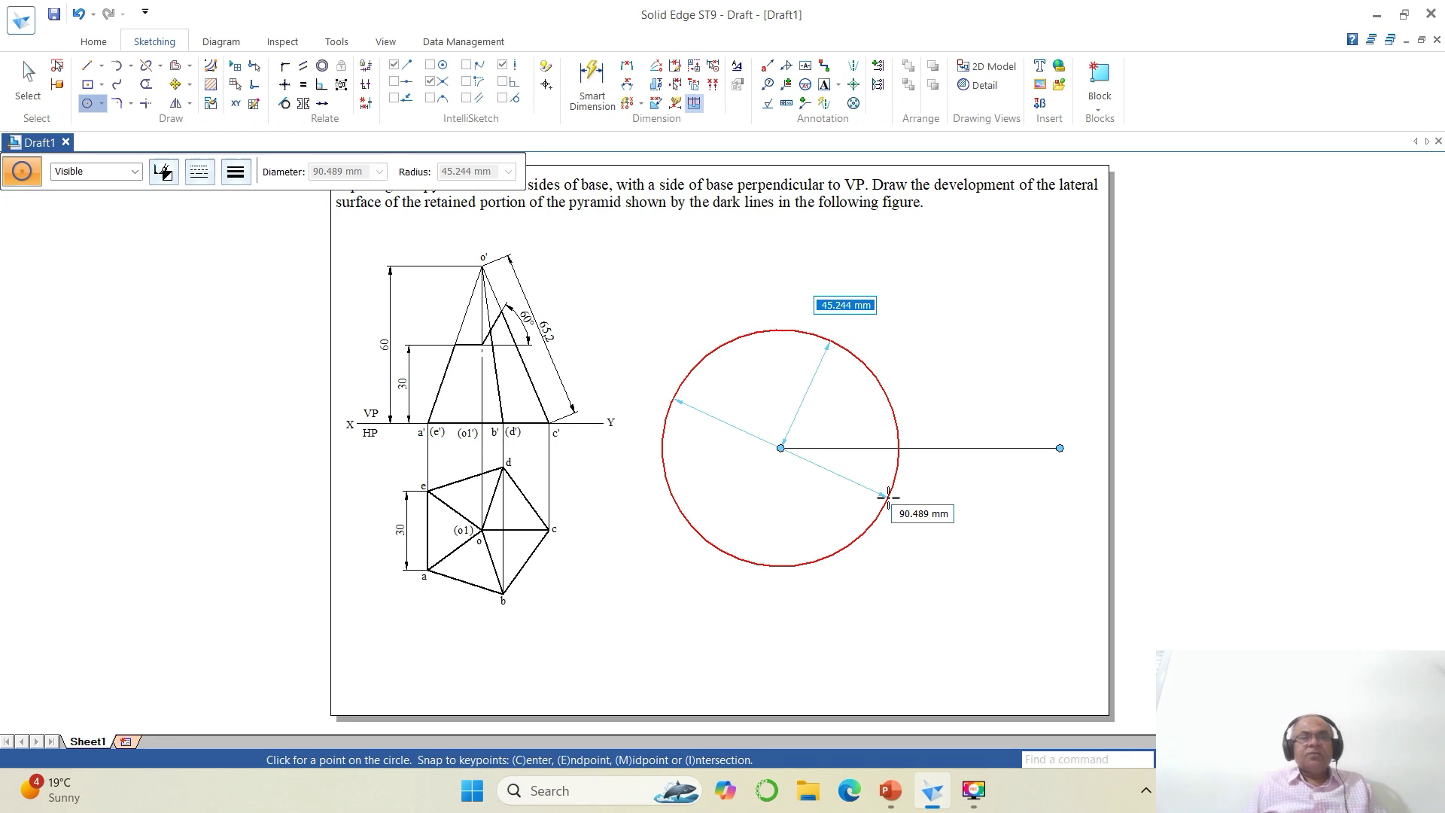
text(65.2)
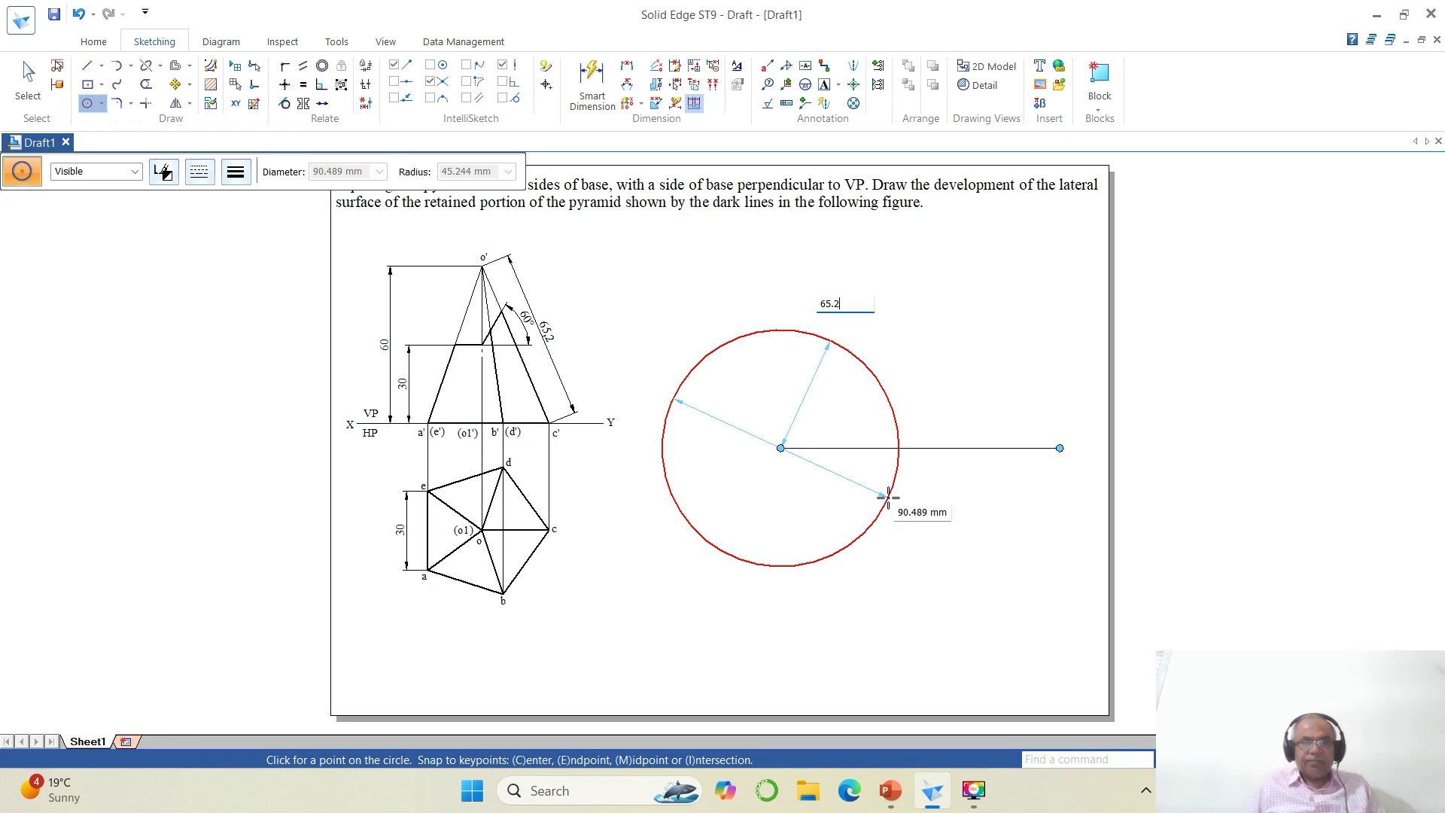
key(Return)
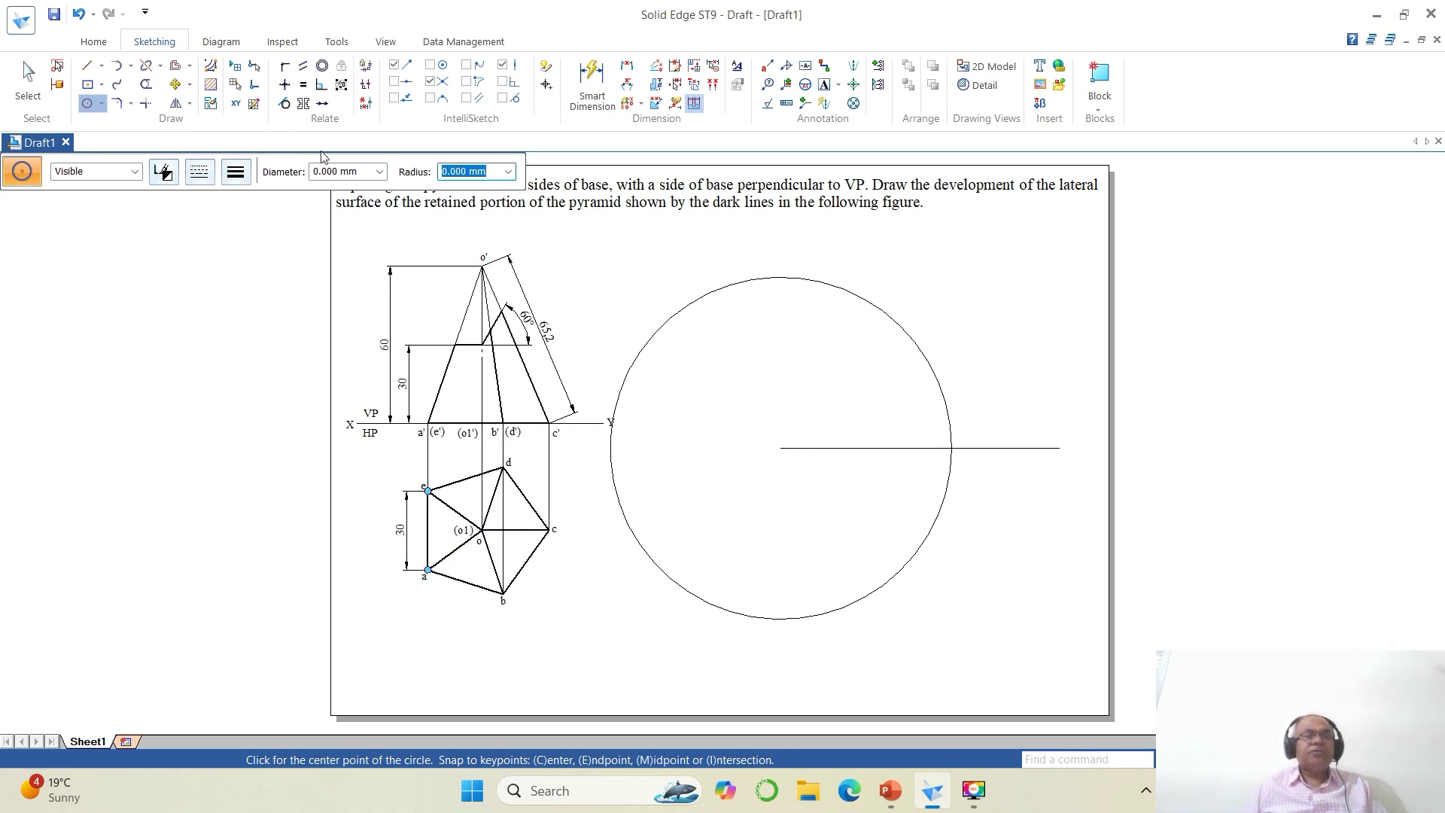
Draw a centre-point arc of radius 30 mm and 10° sweep, centred where the horizontal line meets the circle, crossing the circle above the line.
click(130, 66)
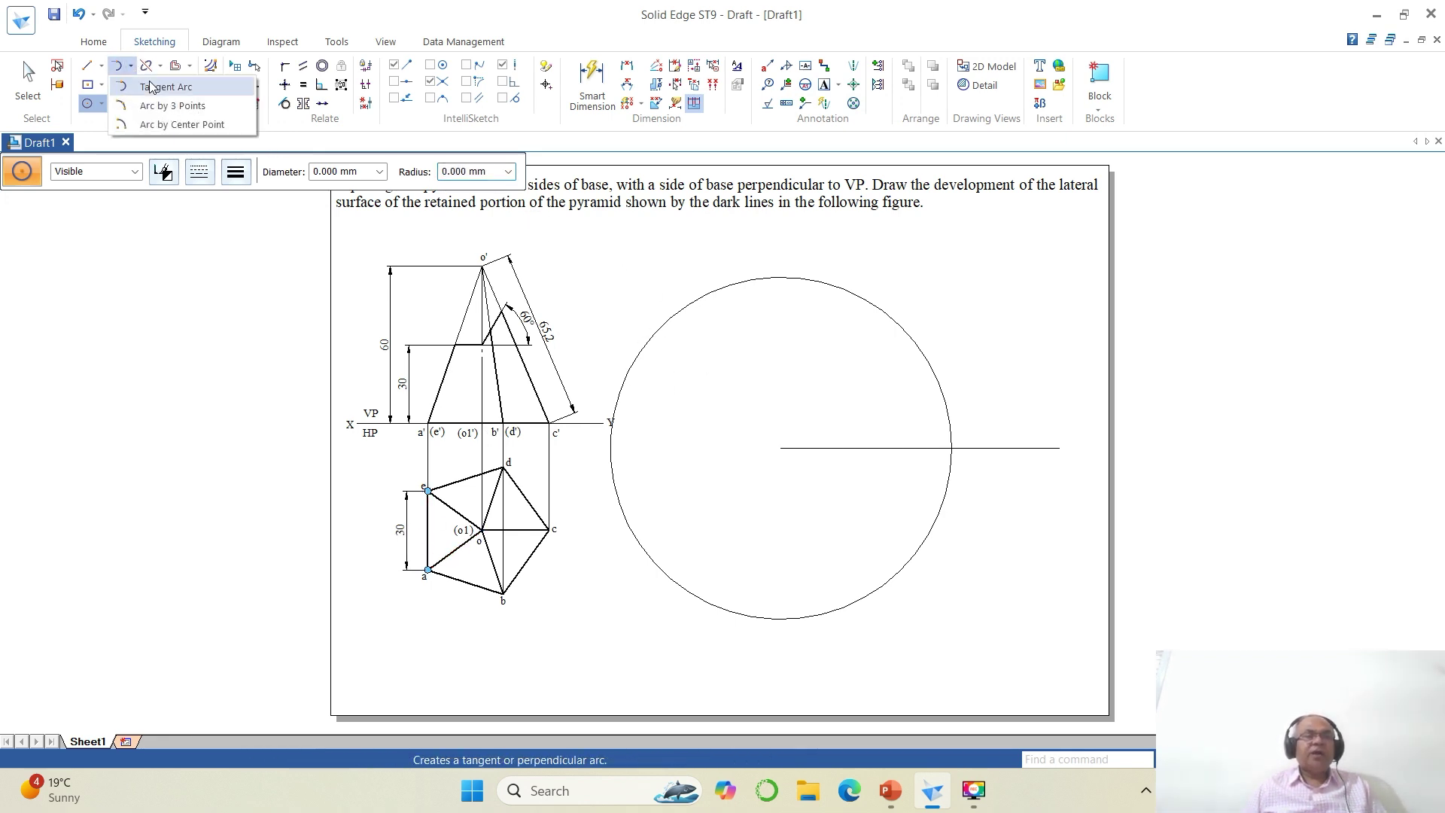
click(172, 125)
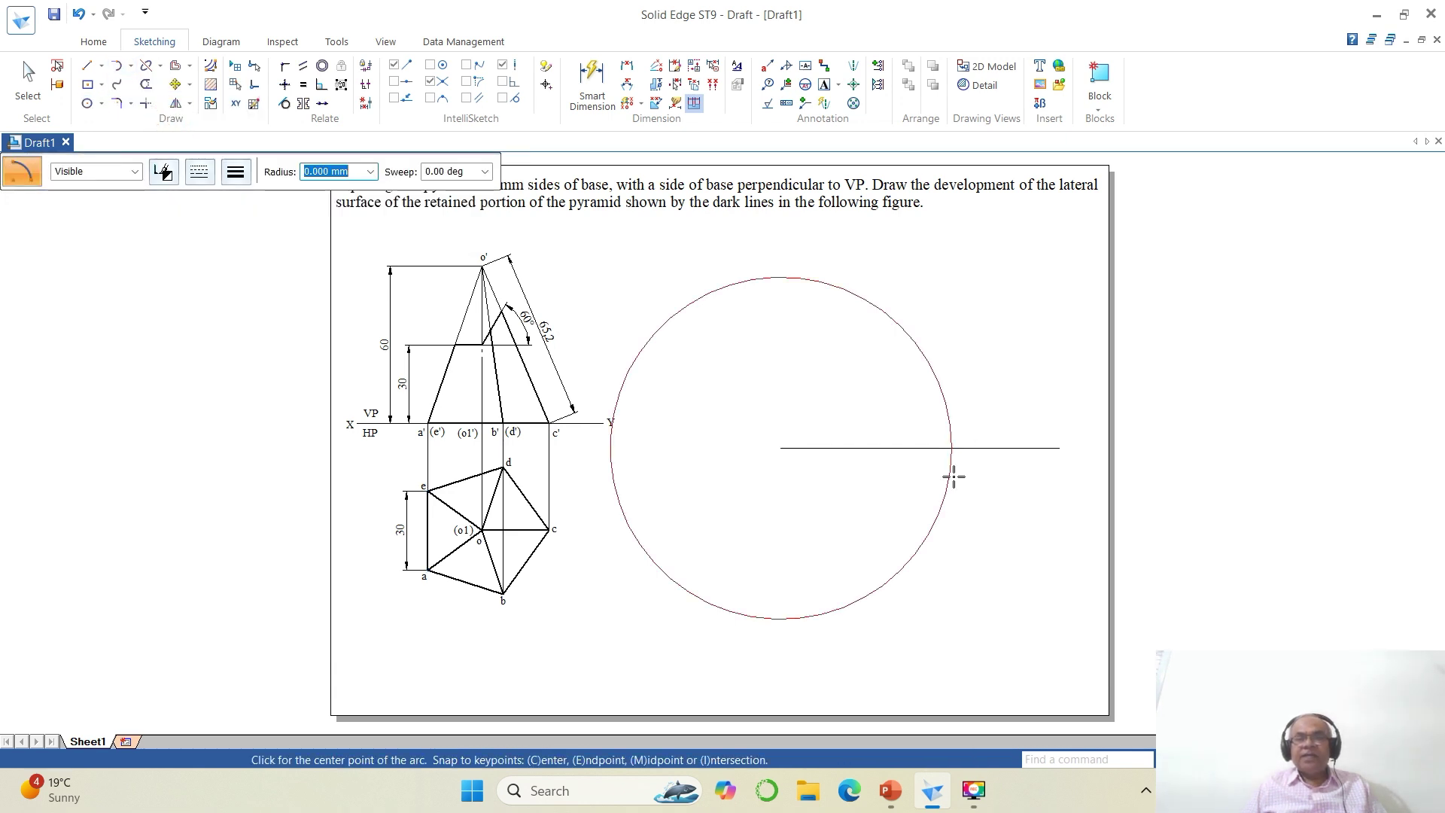
click(951, 450)
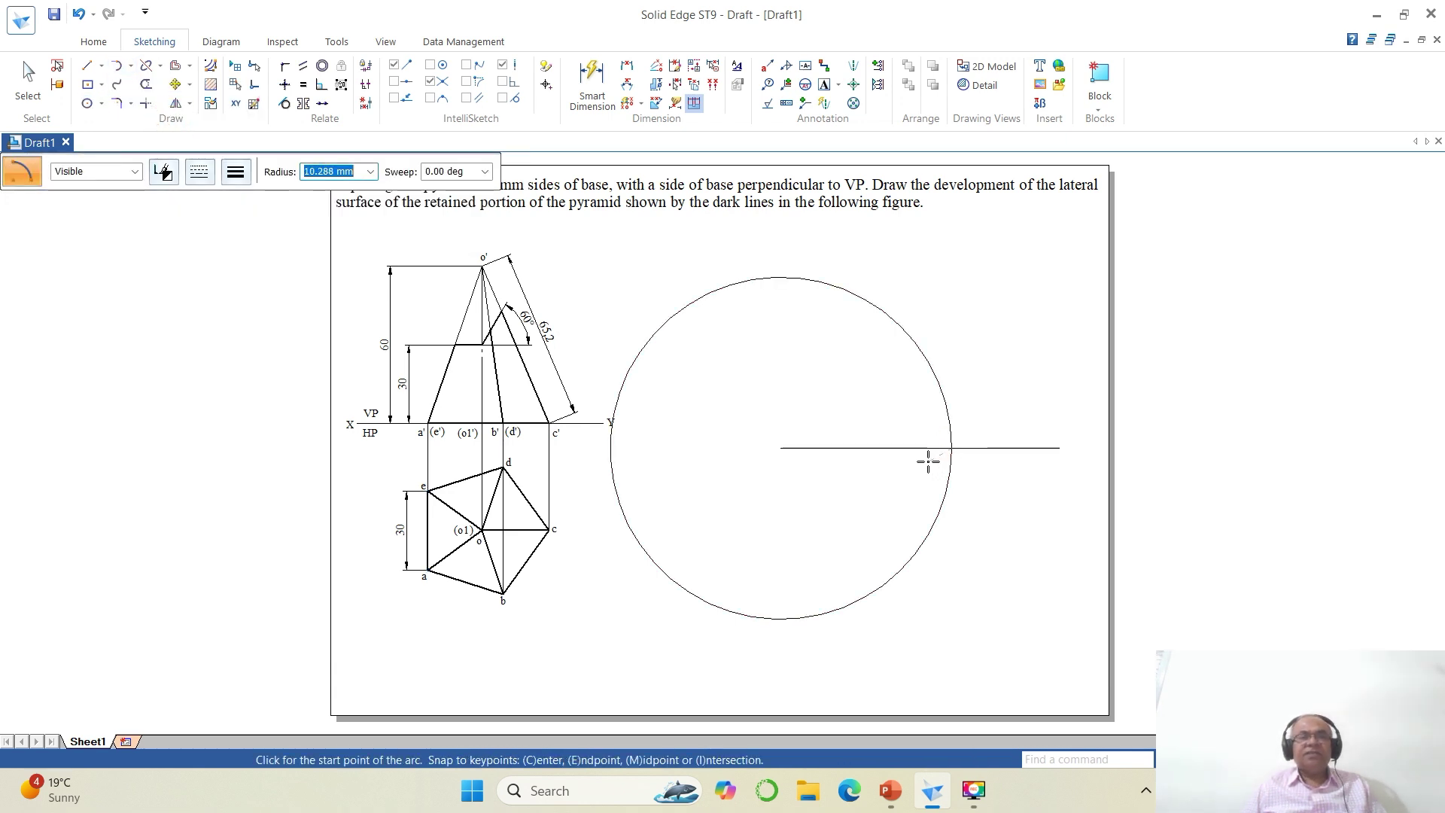
text(30)
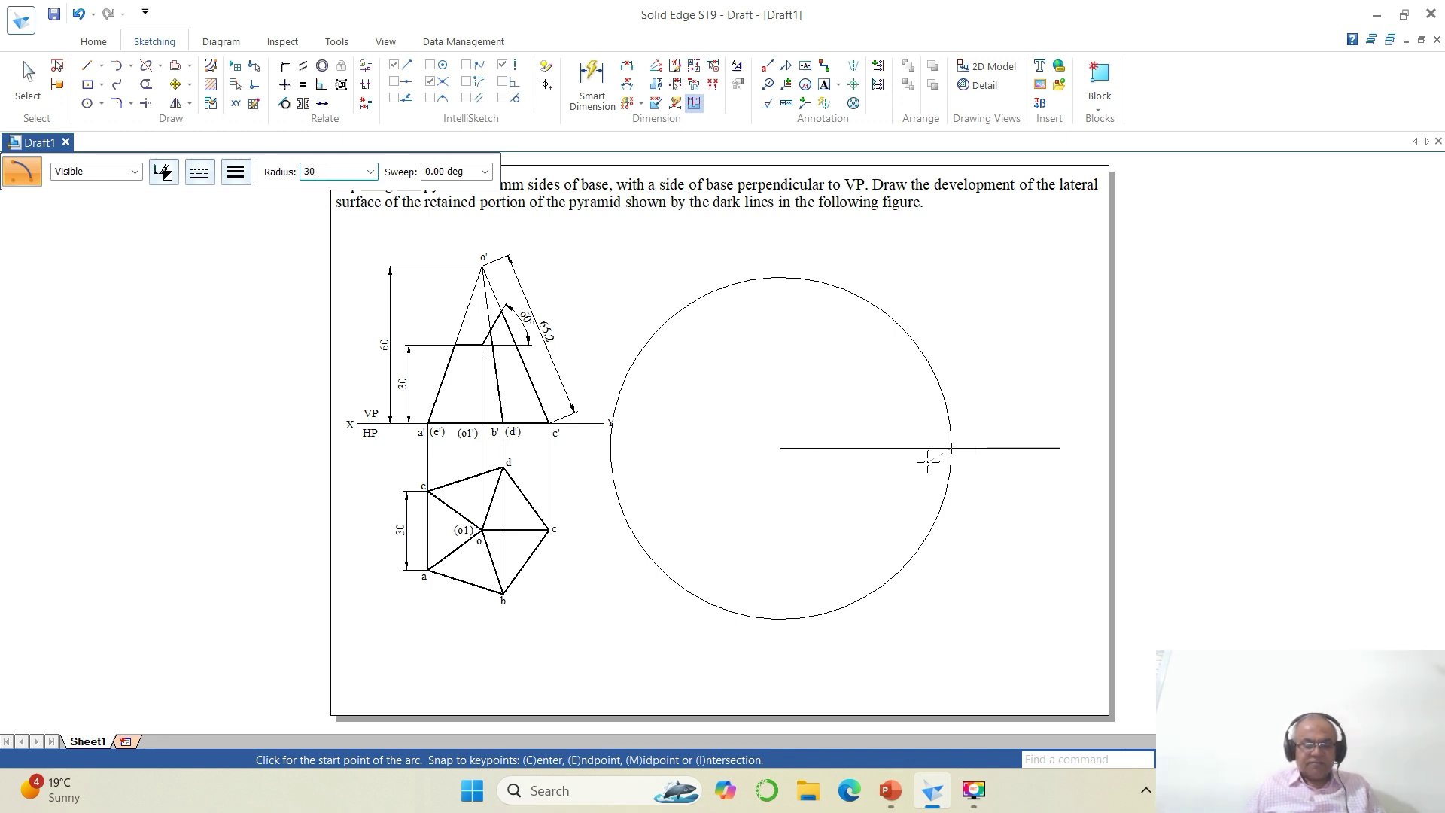
key(Tab)
text(10)
key(Return)
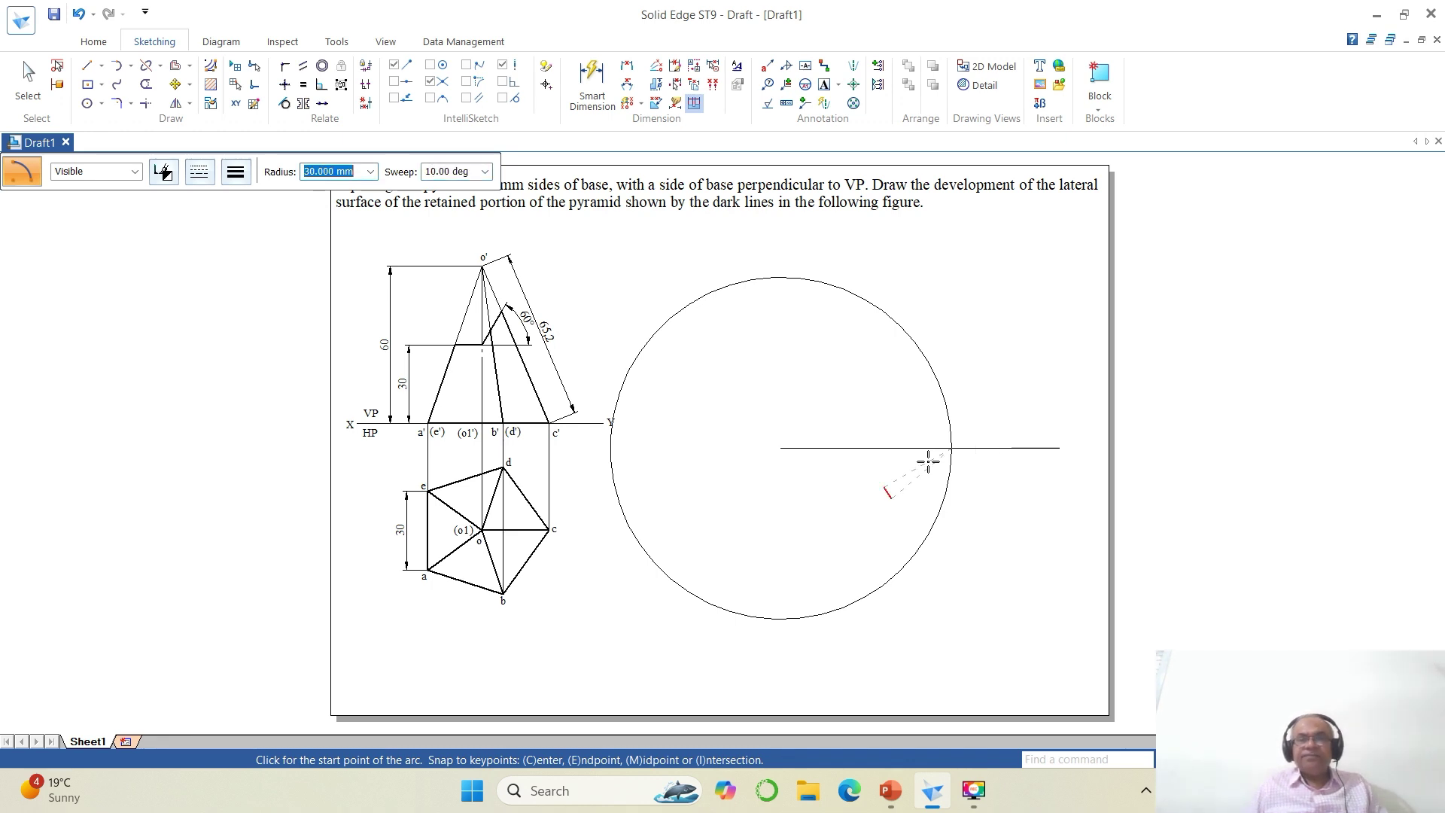
click(937, 371)
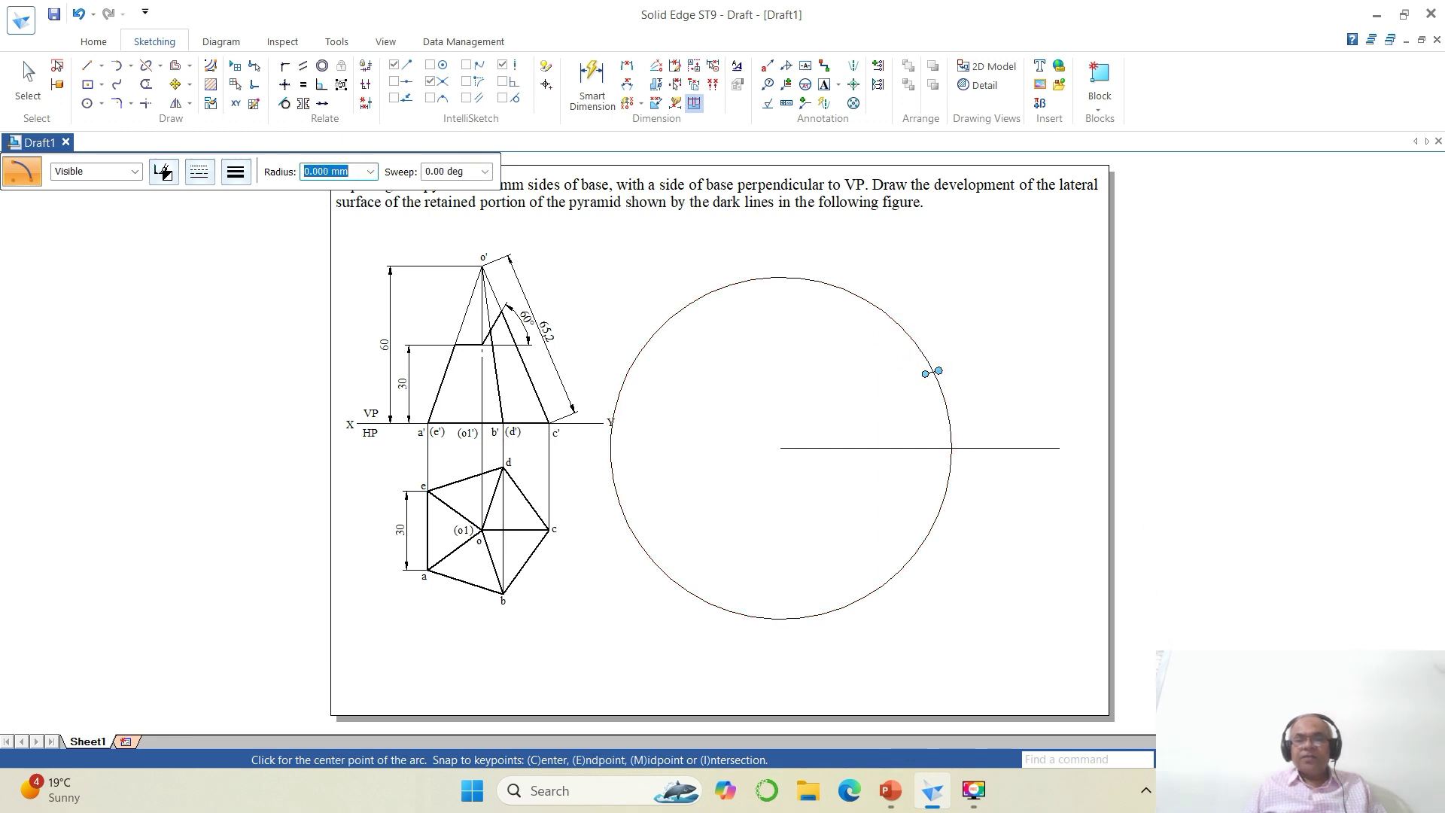
Draw a second arc of radius 30 mm and 15° sweep, centred where the first short arc crosses the circle, marking the next point counterclockwise.
click(1210, 759)
click(646, 246)
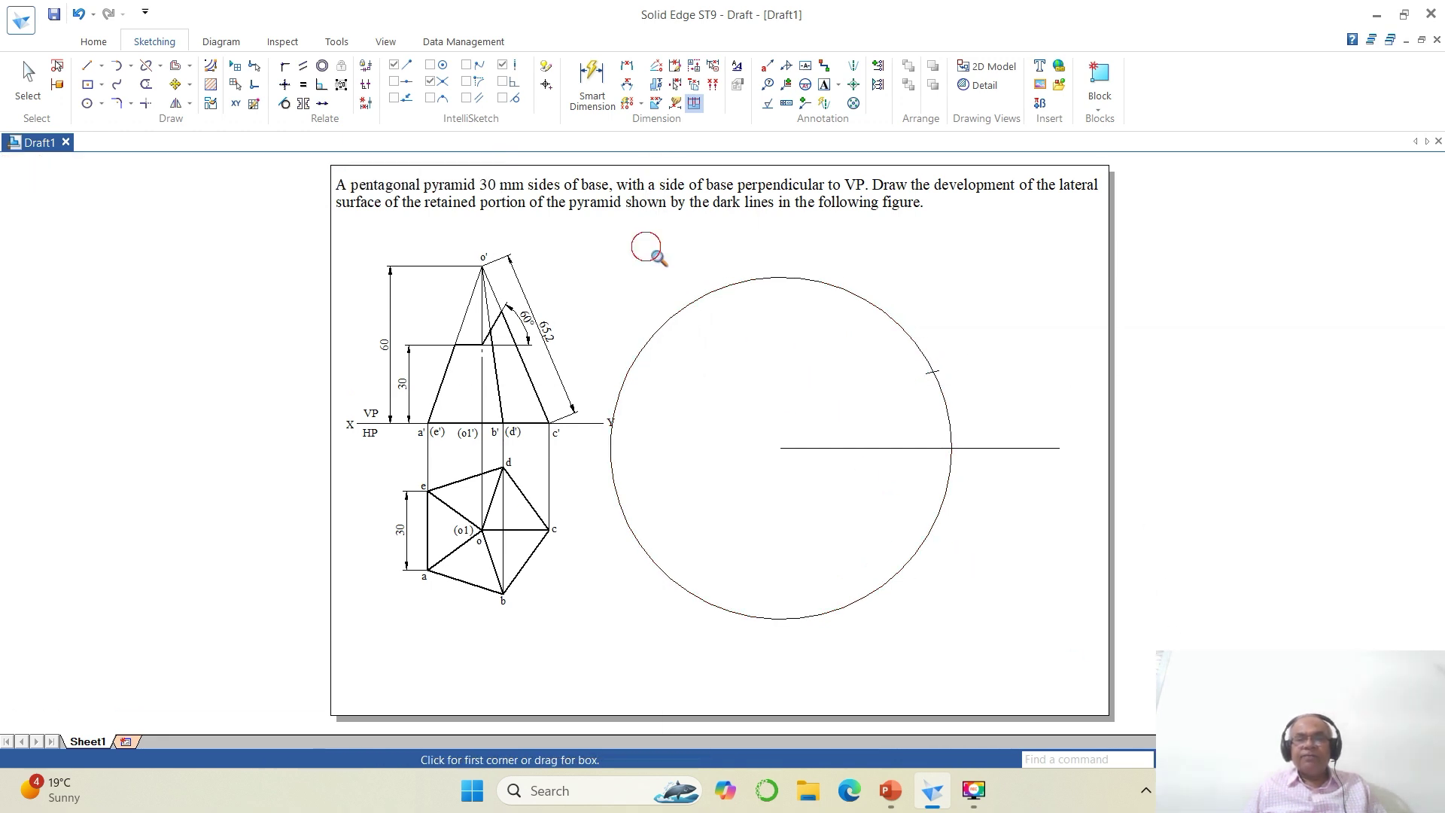
click(1063, 576)
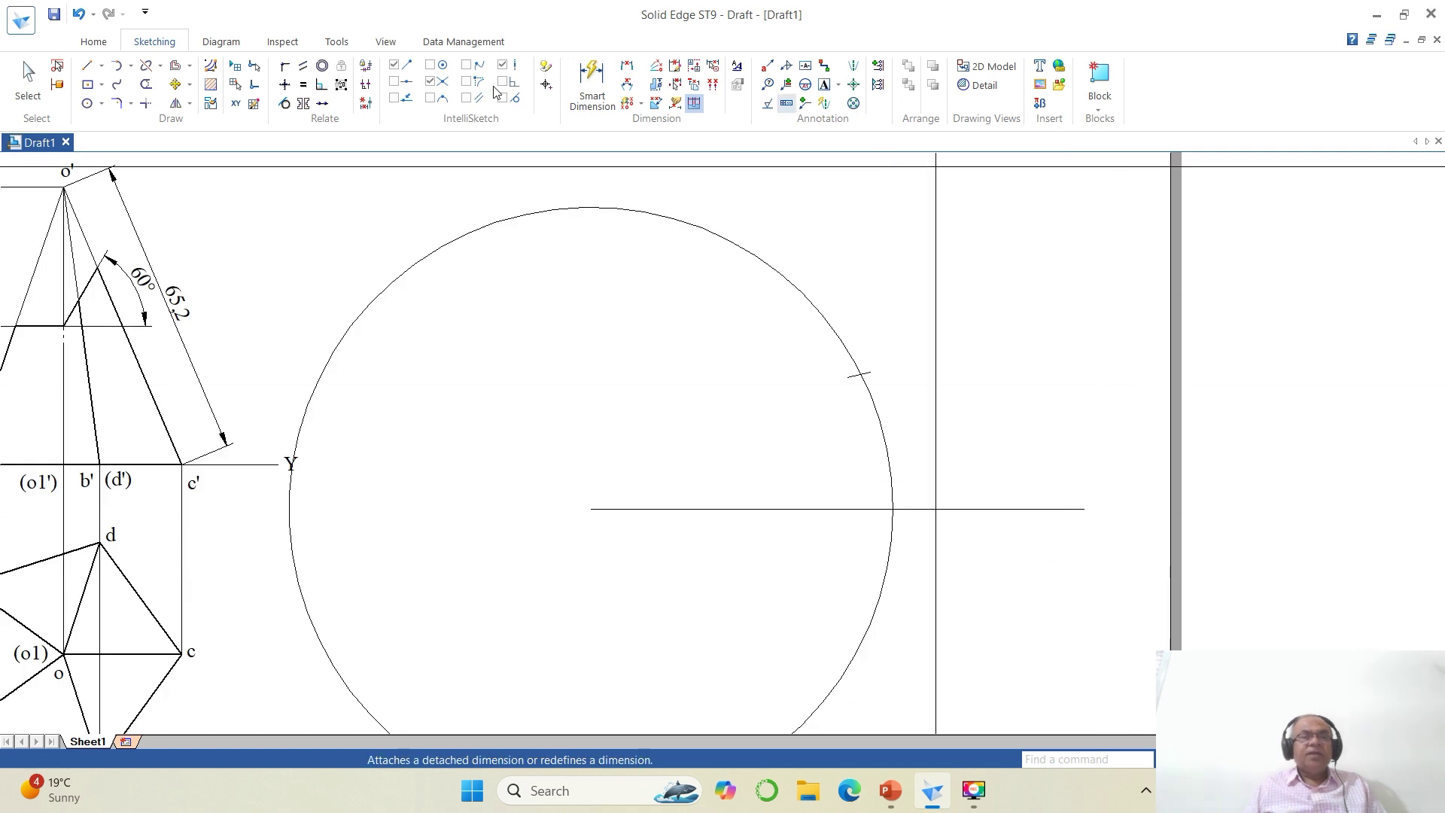
click(130, 65)
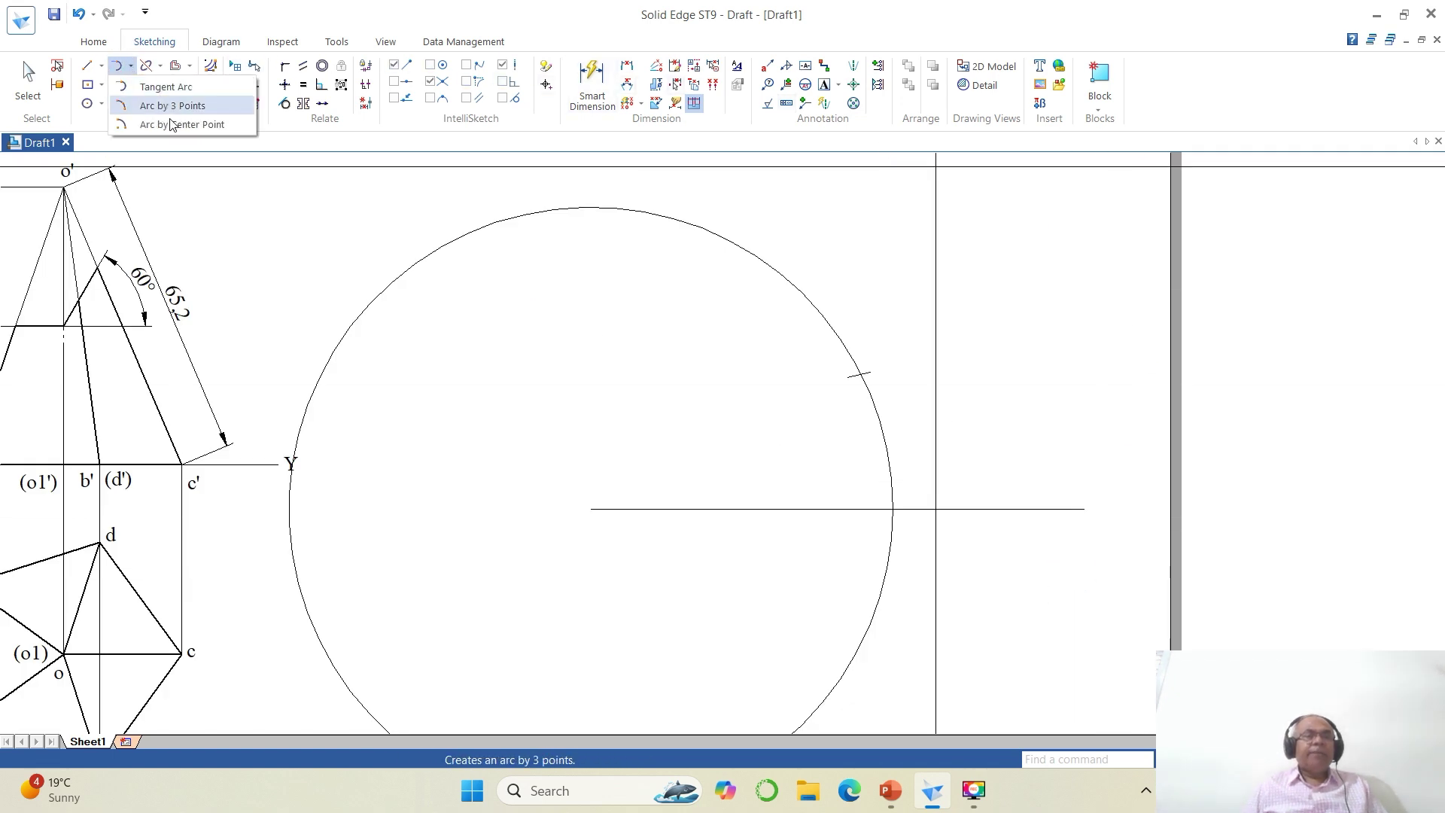
click(176, 127)
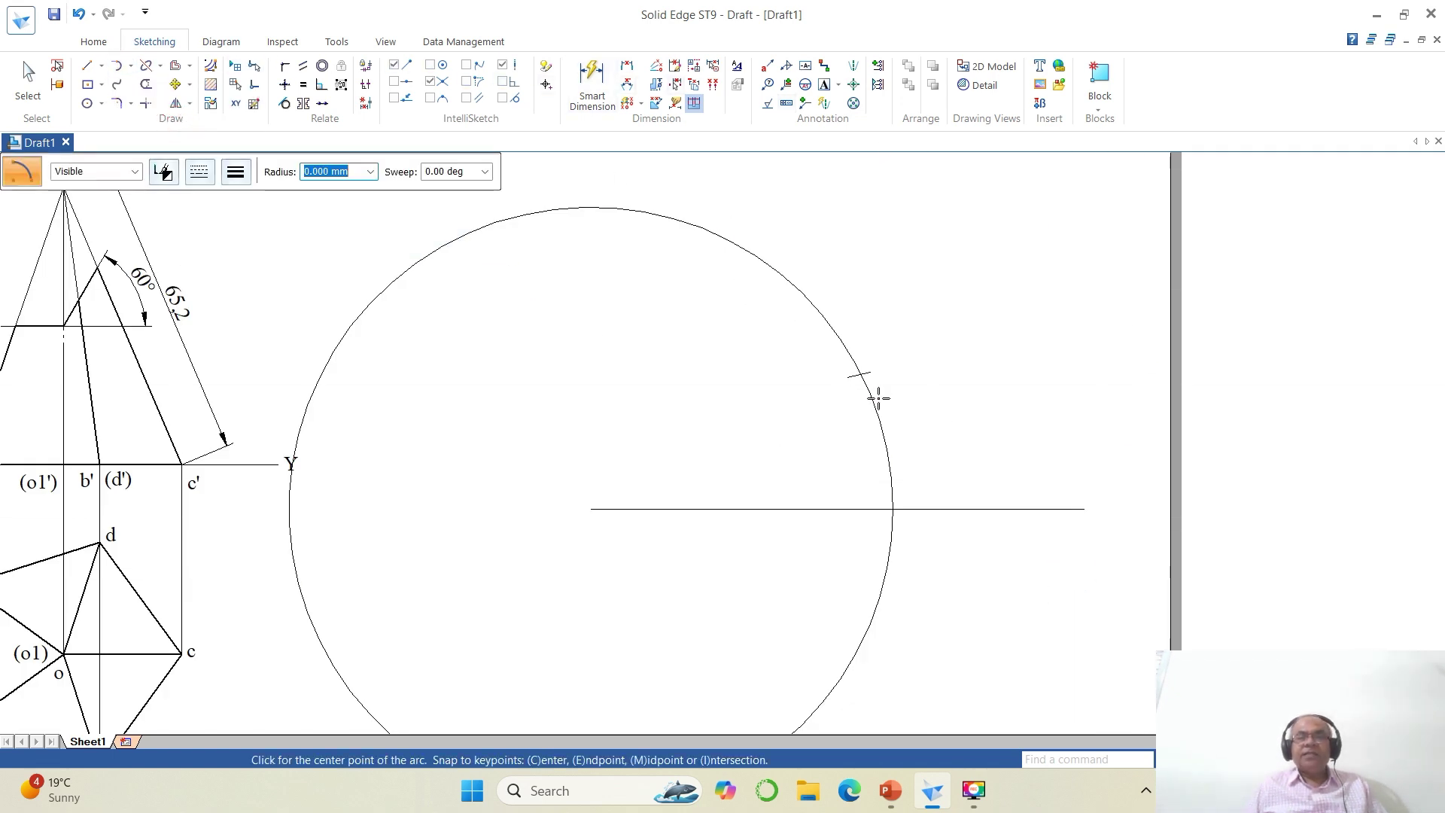
click(861, 376)
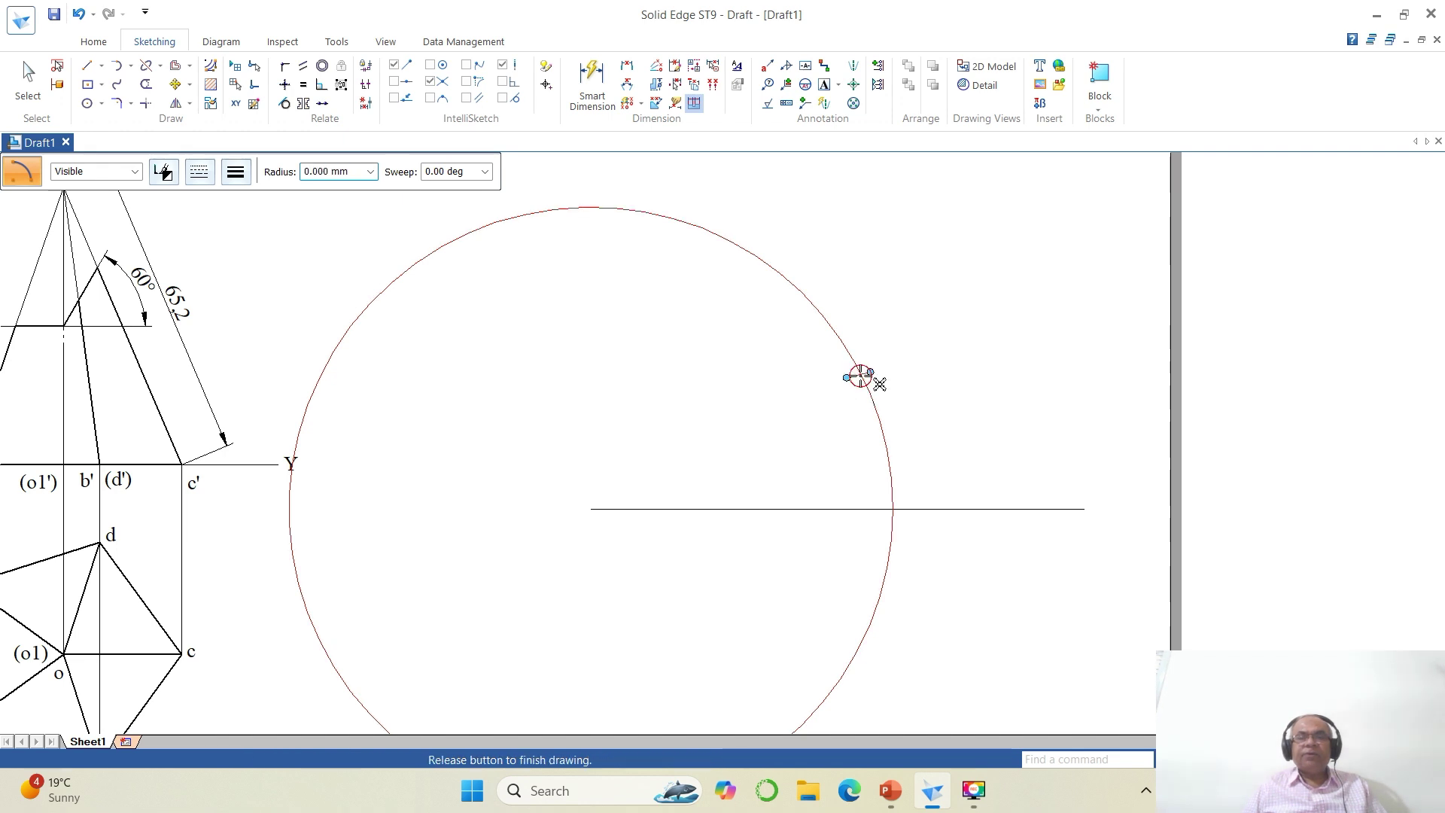
text(3)
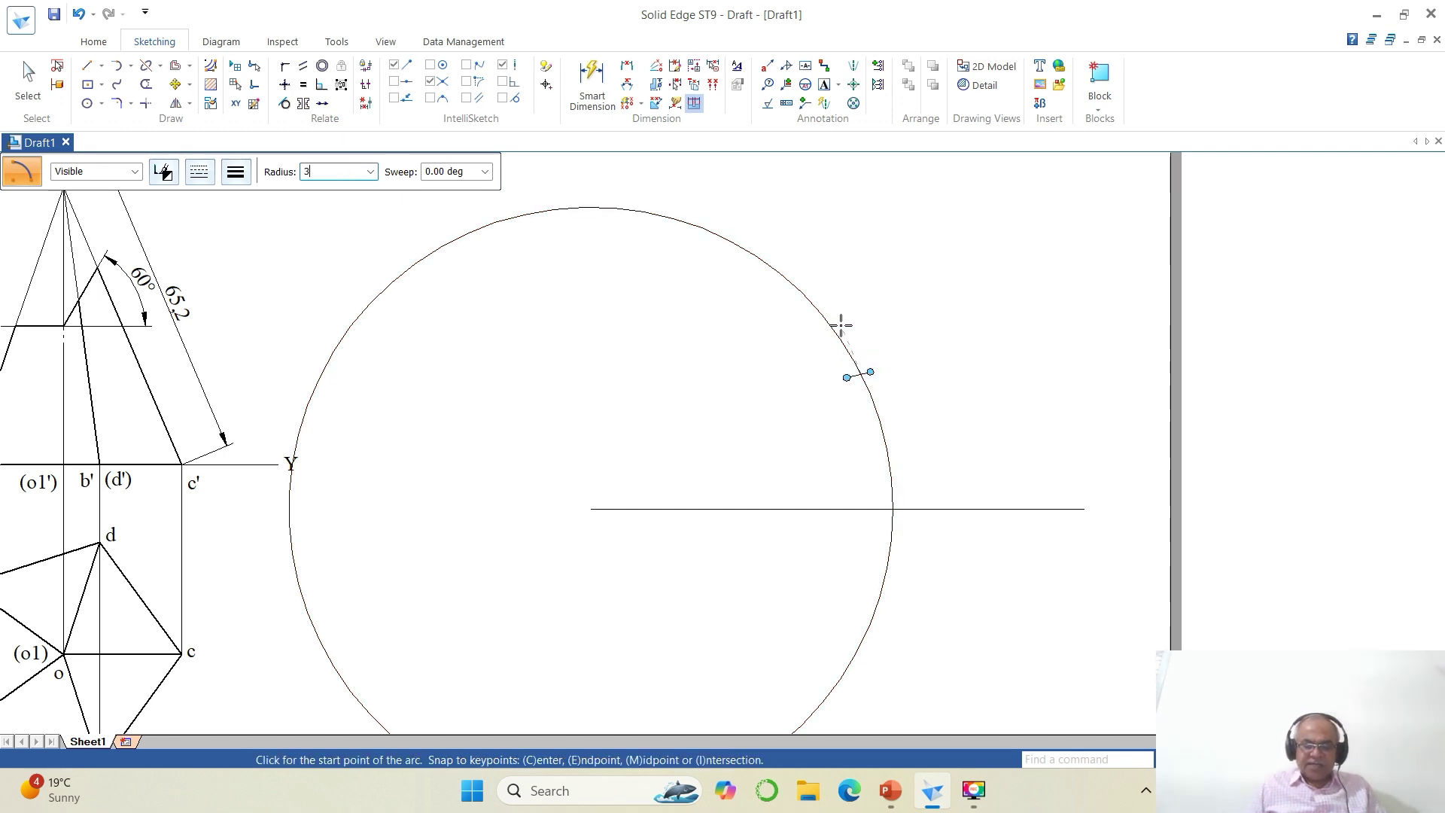
text(0)
key(Tab)
text(15)
key(Tab)
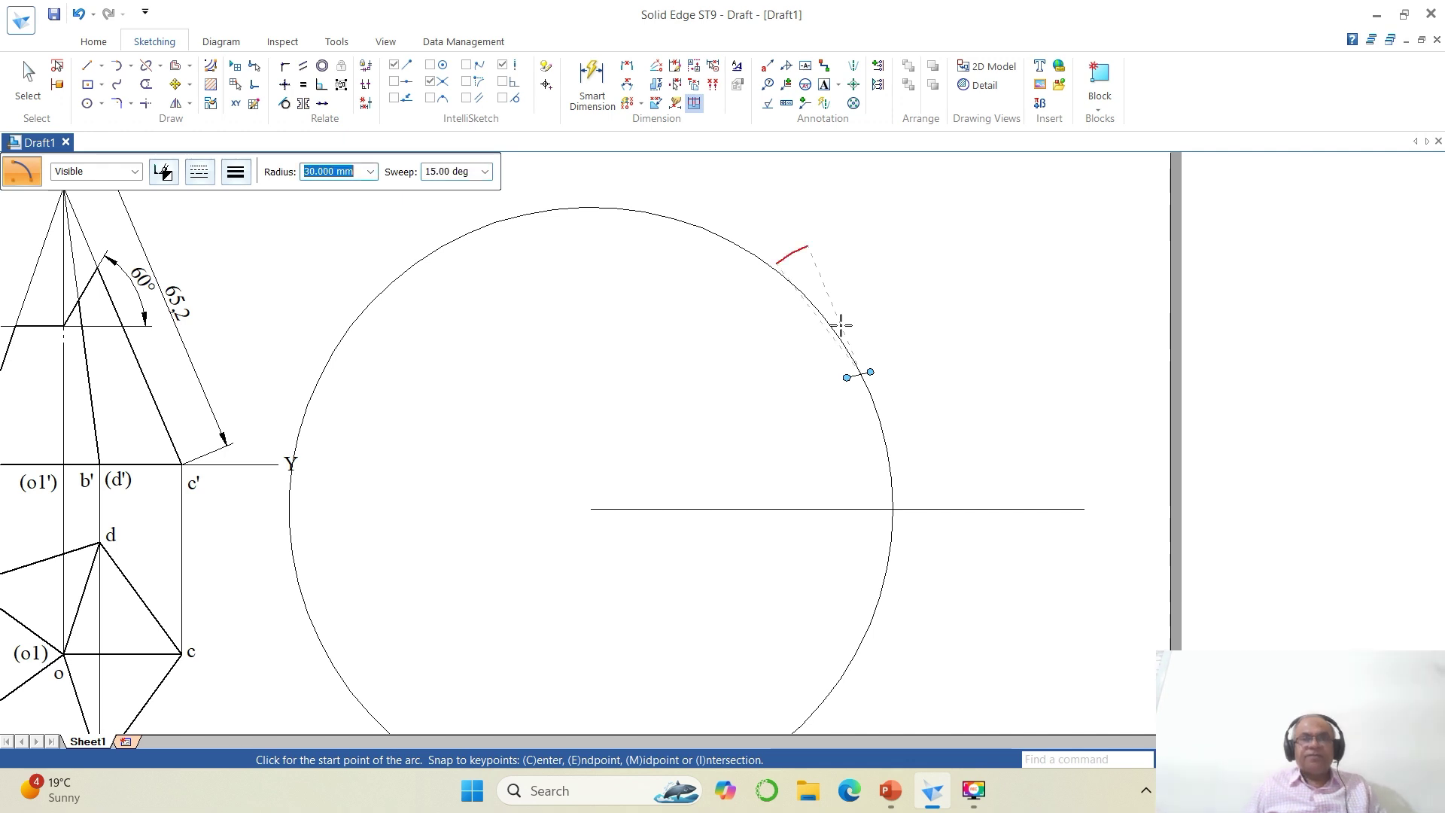
click(789, 256)
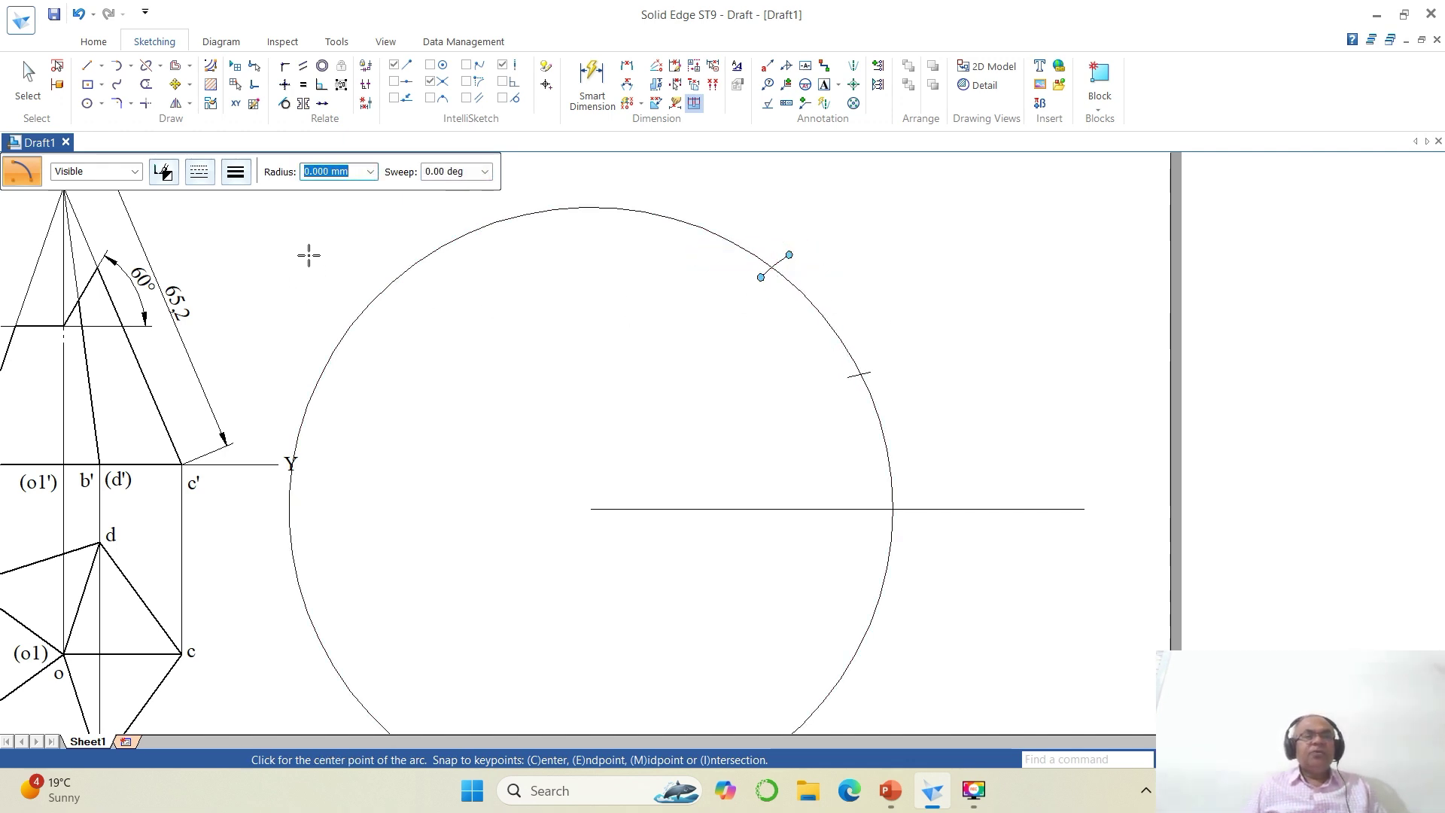
Enter the radius for a third centre-point arc that steps off the next base side along the circle.
text(3)
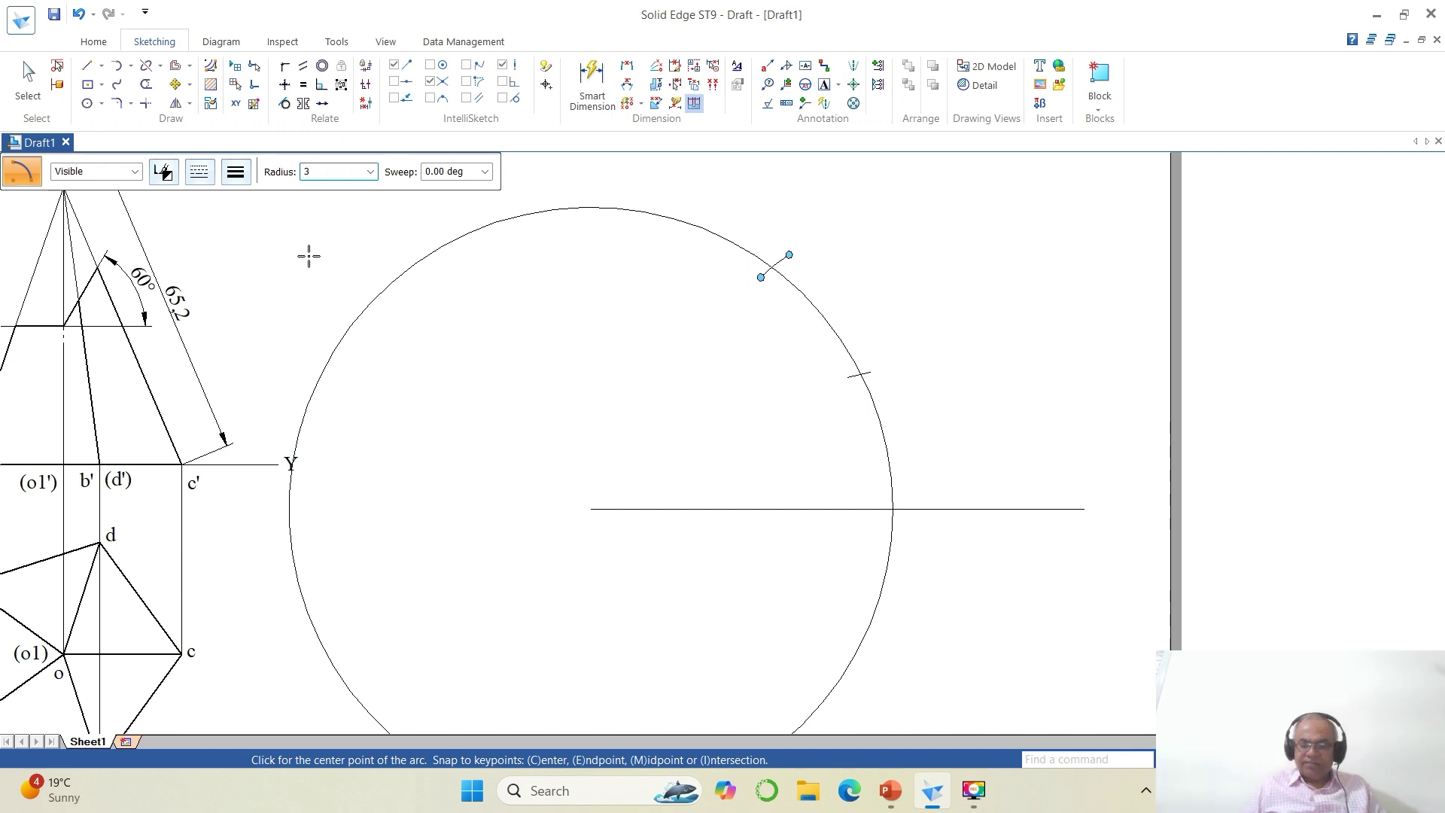
Mark the third 30 mm division on the circle with a 30 mm radius, 15° arc centred on the second mark.
key(Escape)
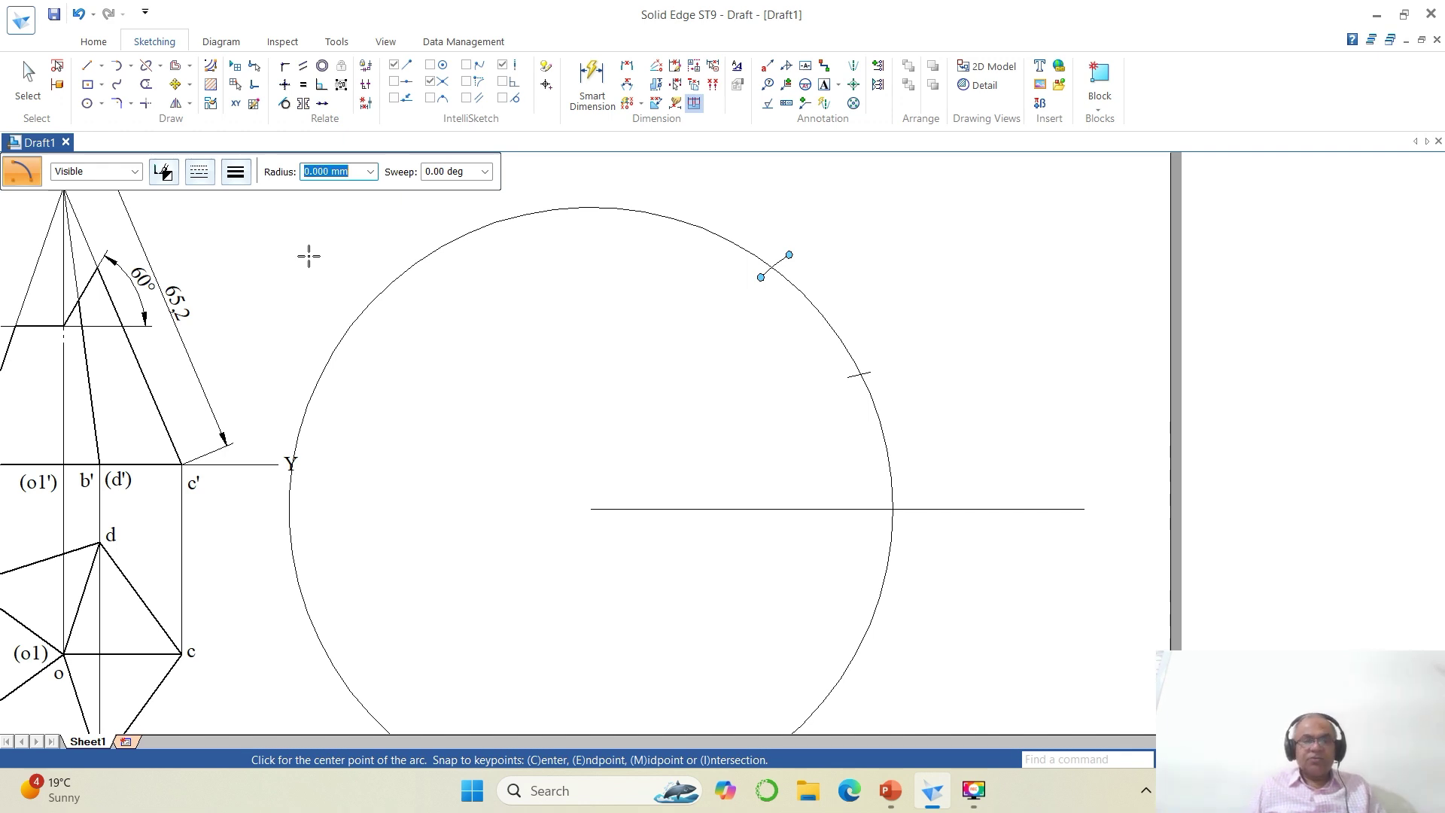
click(774, 267)
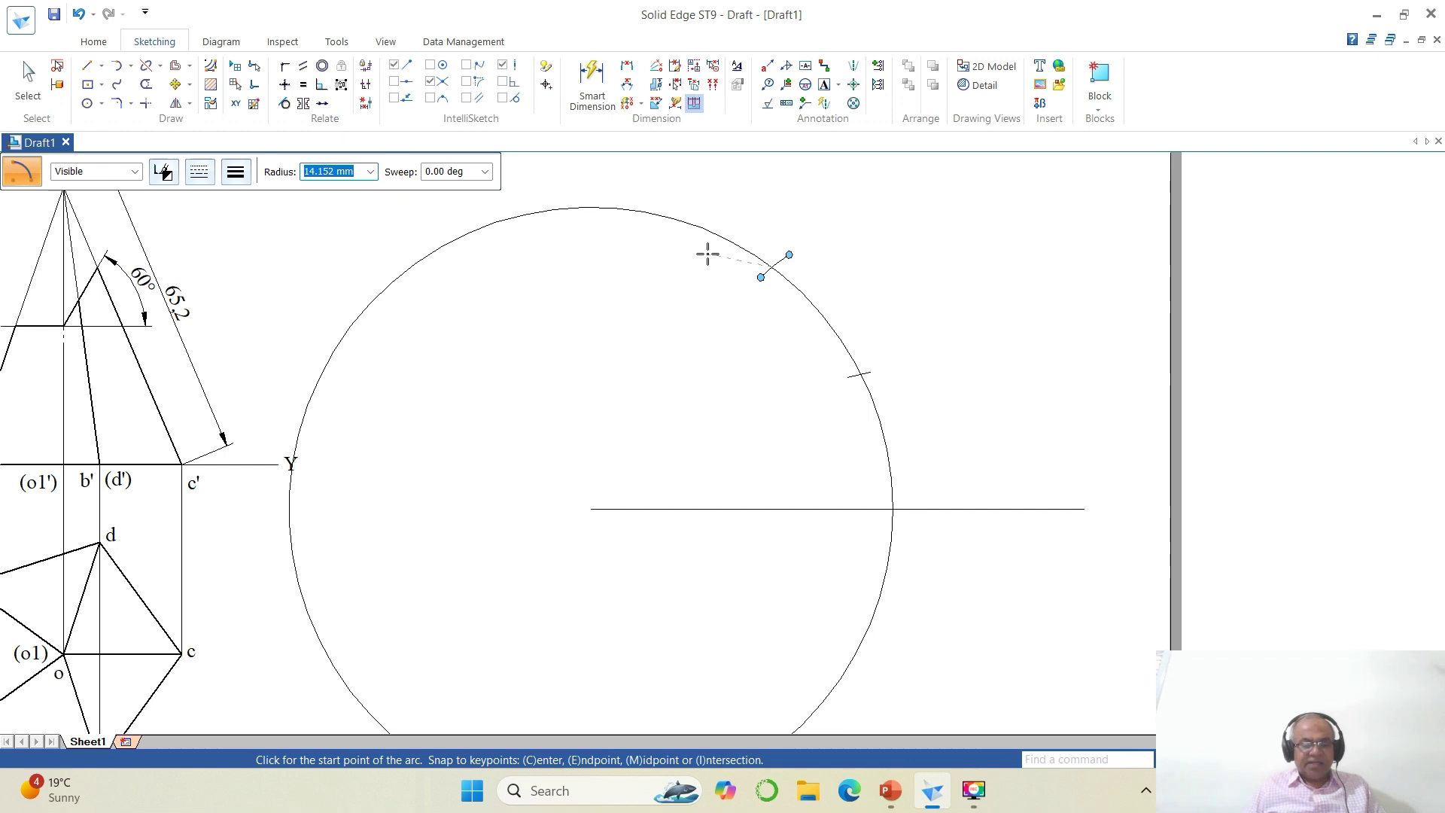
text(30)
key(Tab)
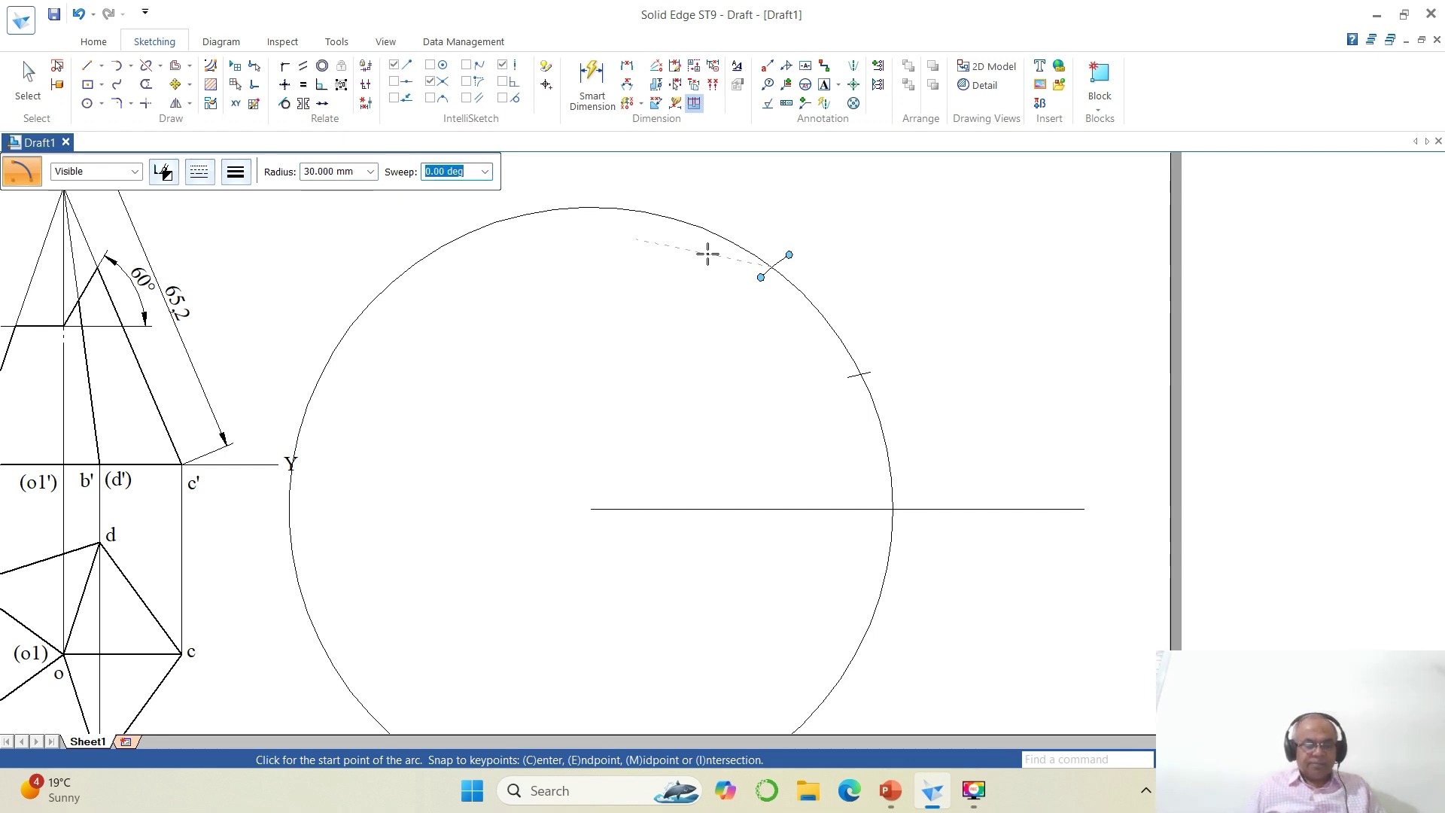
text(15)
key(Tab)
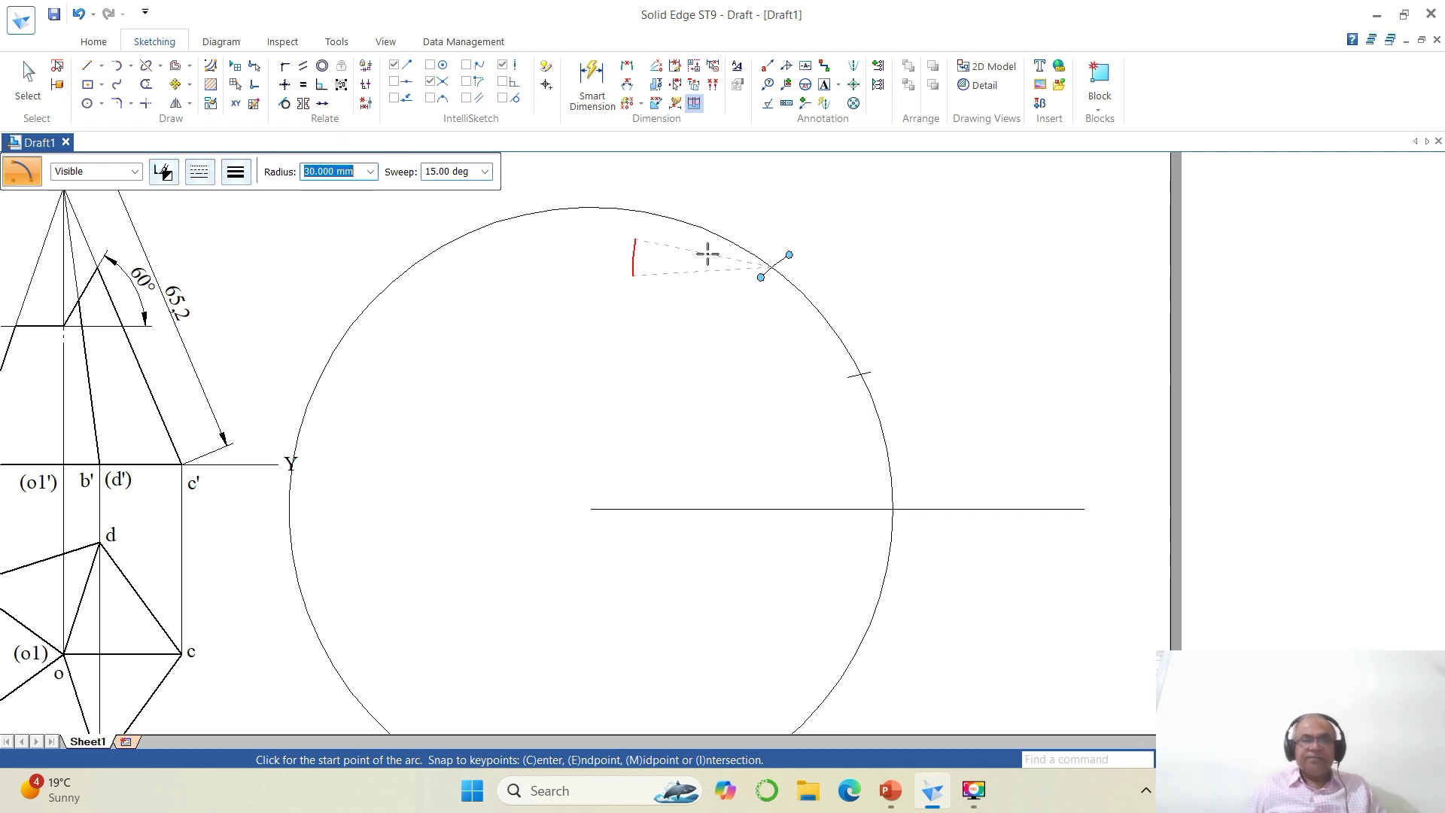
click(687, 216)
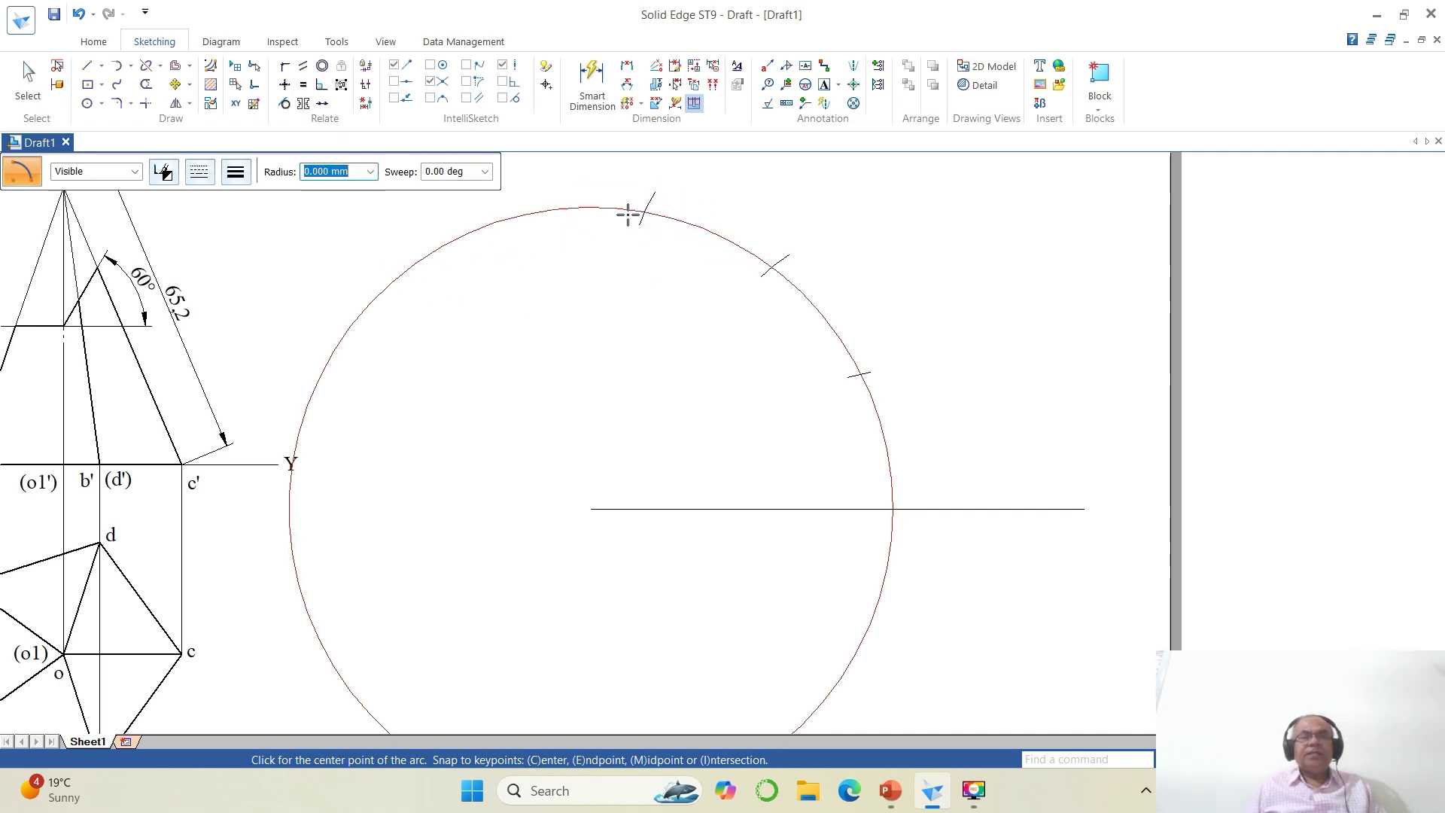
Mark the fourth division on the circle with a 30 mm radius, 15° arc centred on the third mark.
click(644, 212)
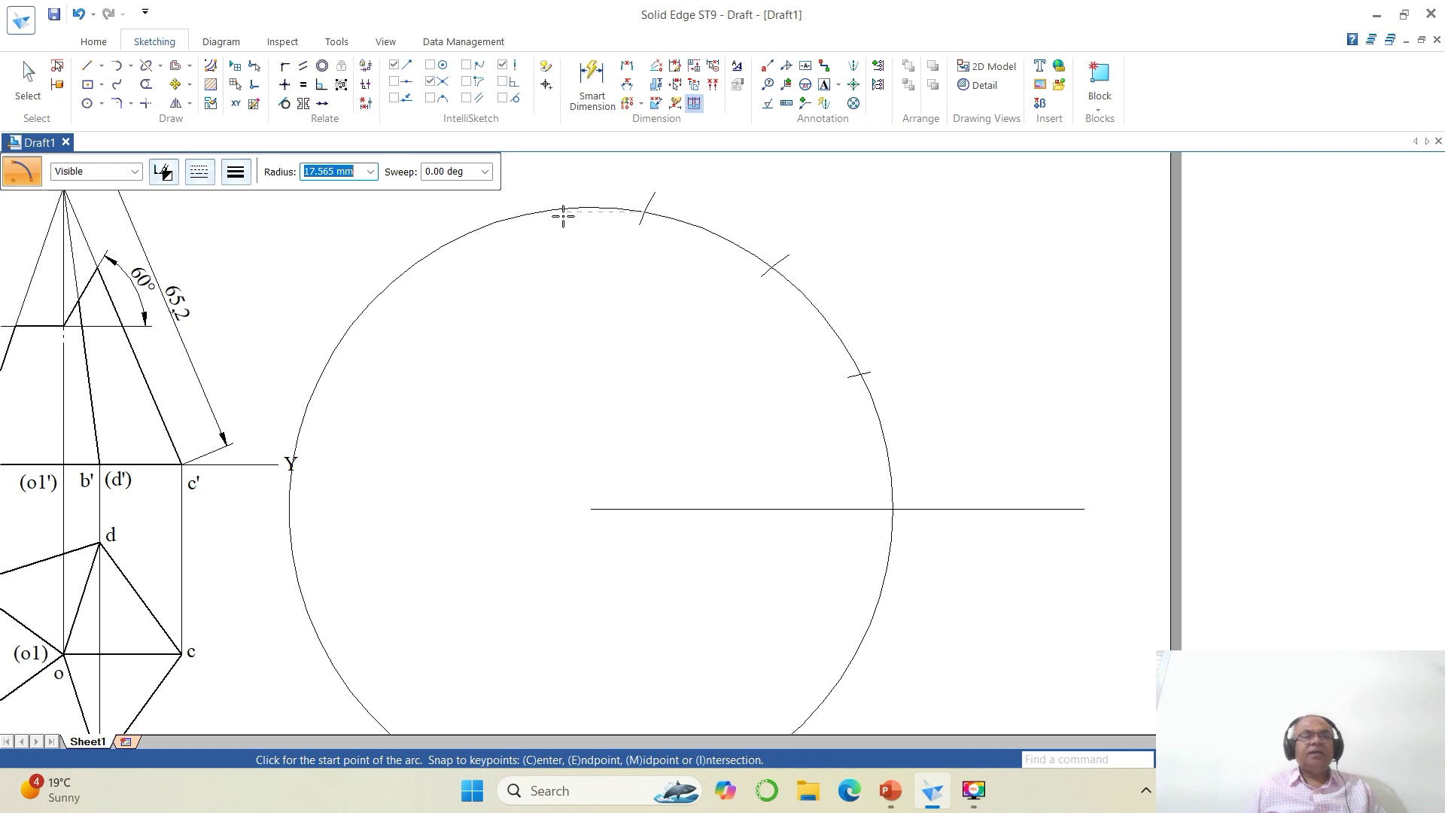
text(30)
key(Tab)
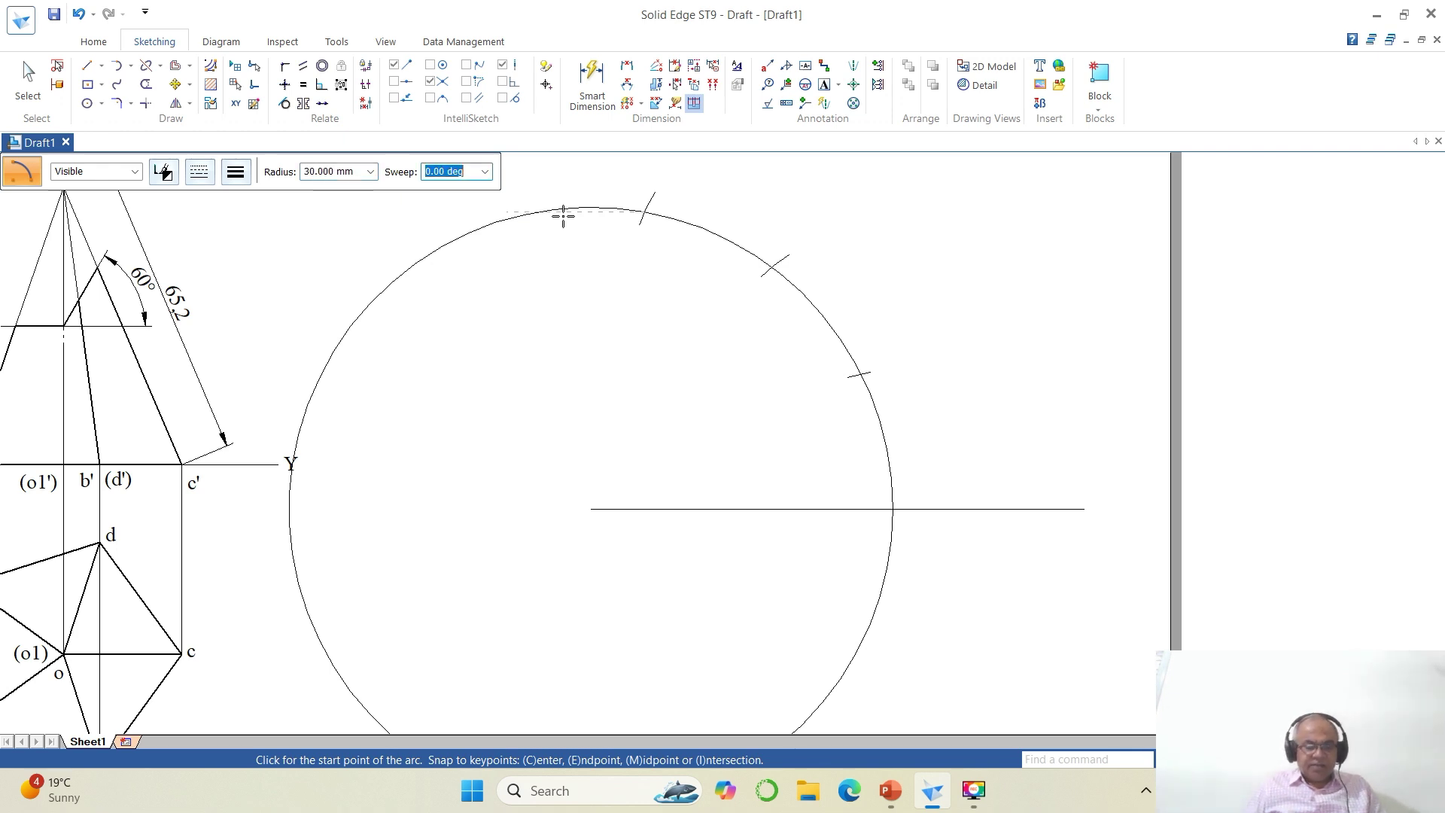
text(15)
key(Return)
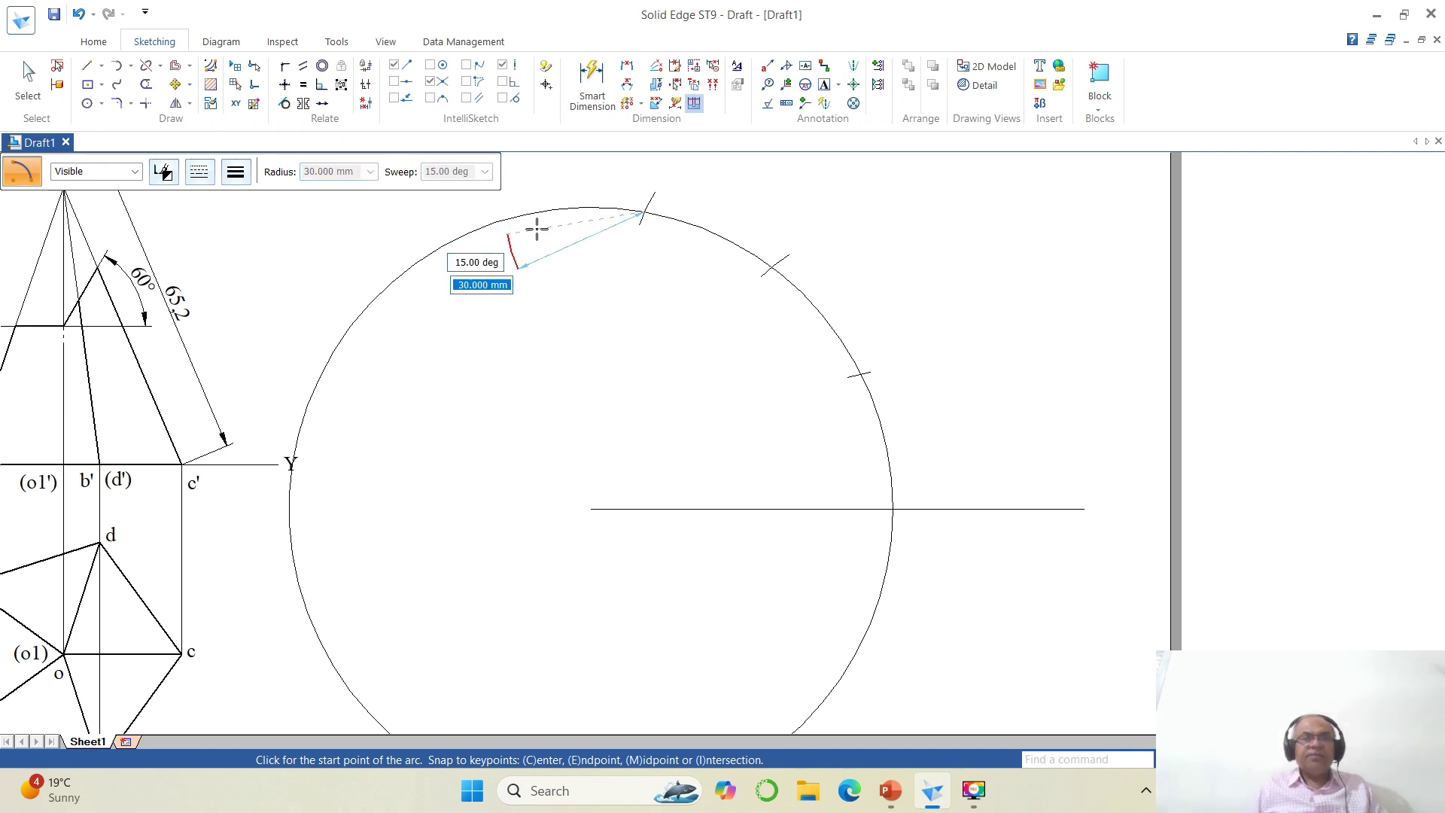
click(507, 194)
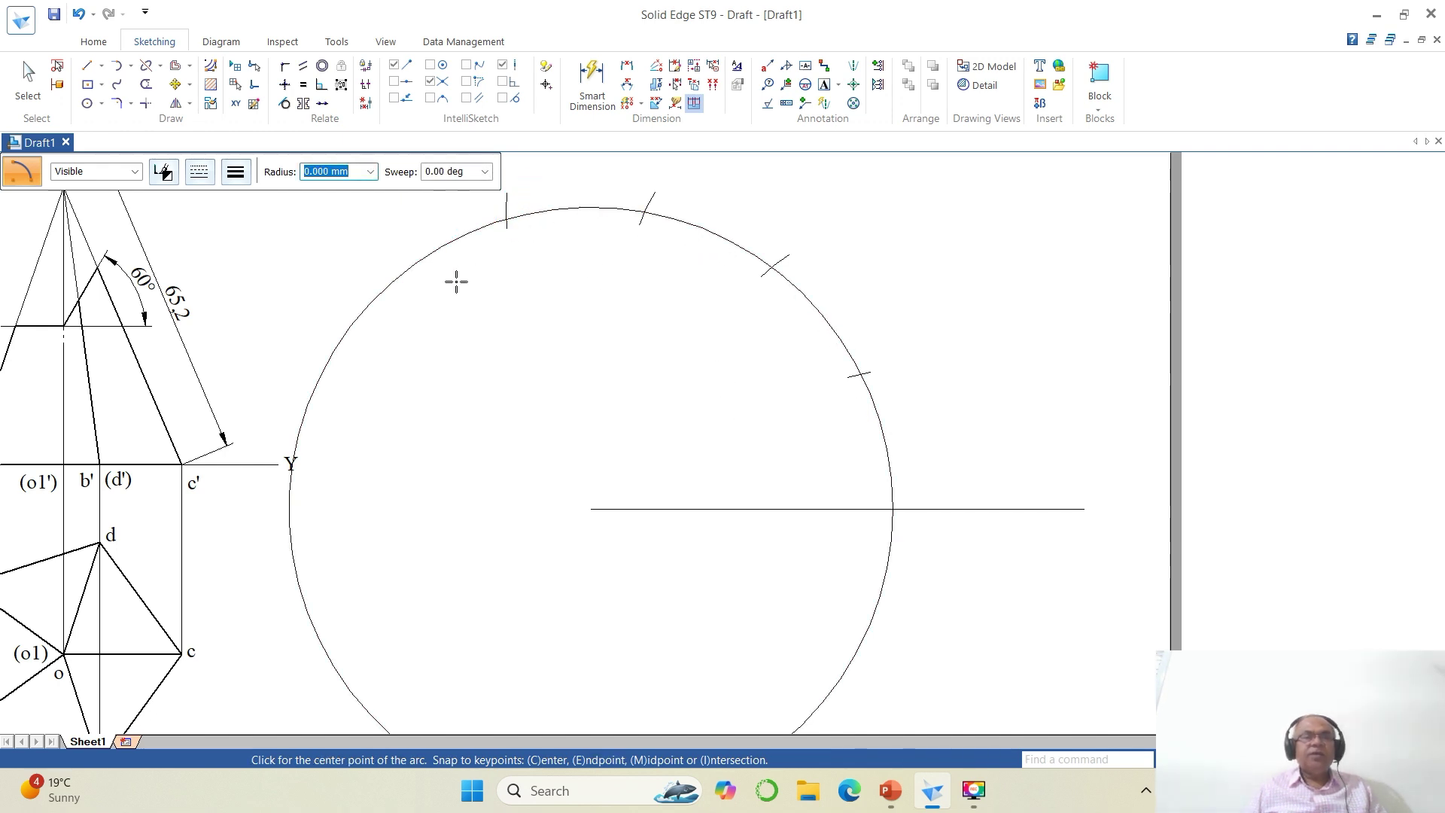
Mark the fifth division on the circle with a 30 mm radius, 15° arc centred on the fourth mark.
click(507, 226)
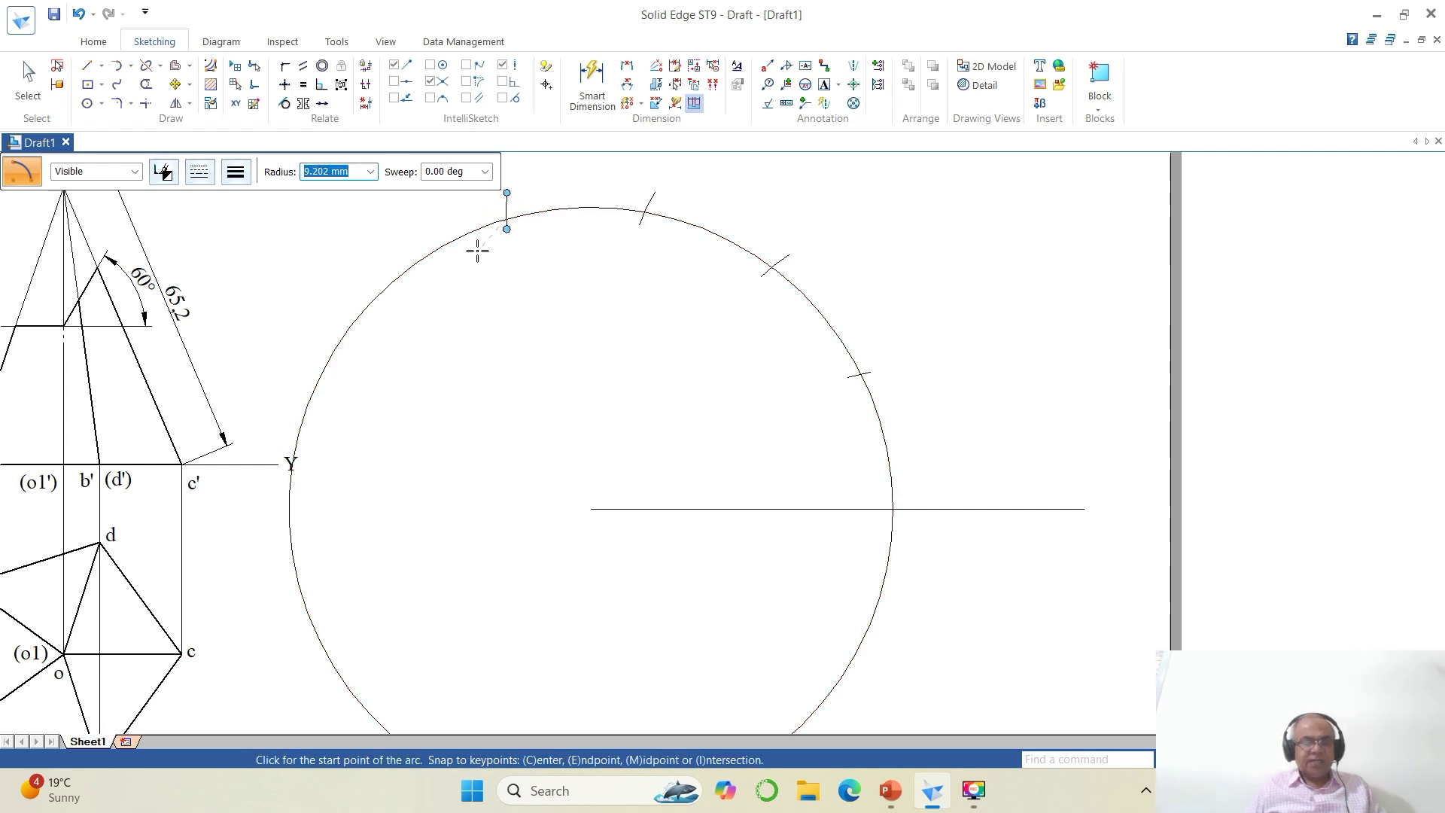
text(30)
key(Tab)
text(15)
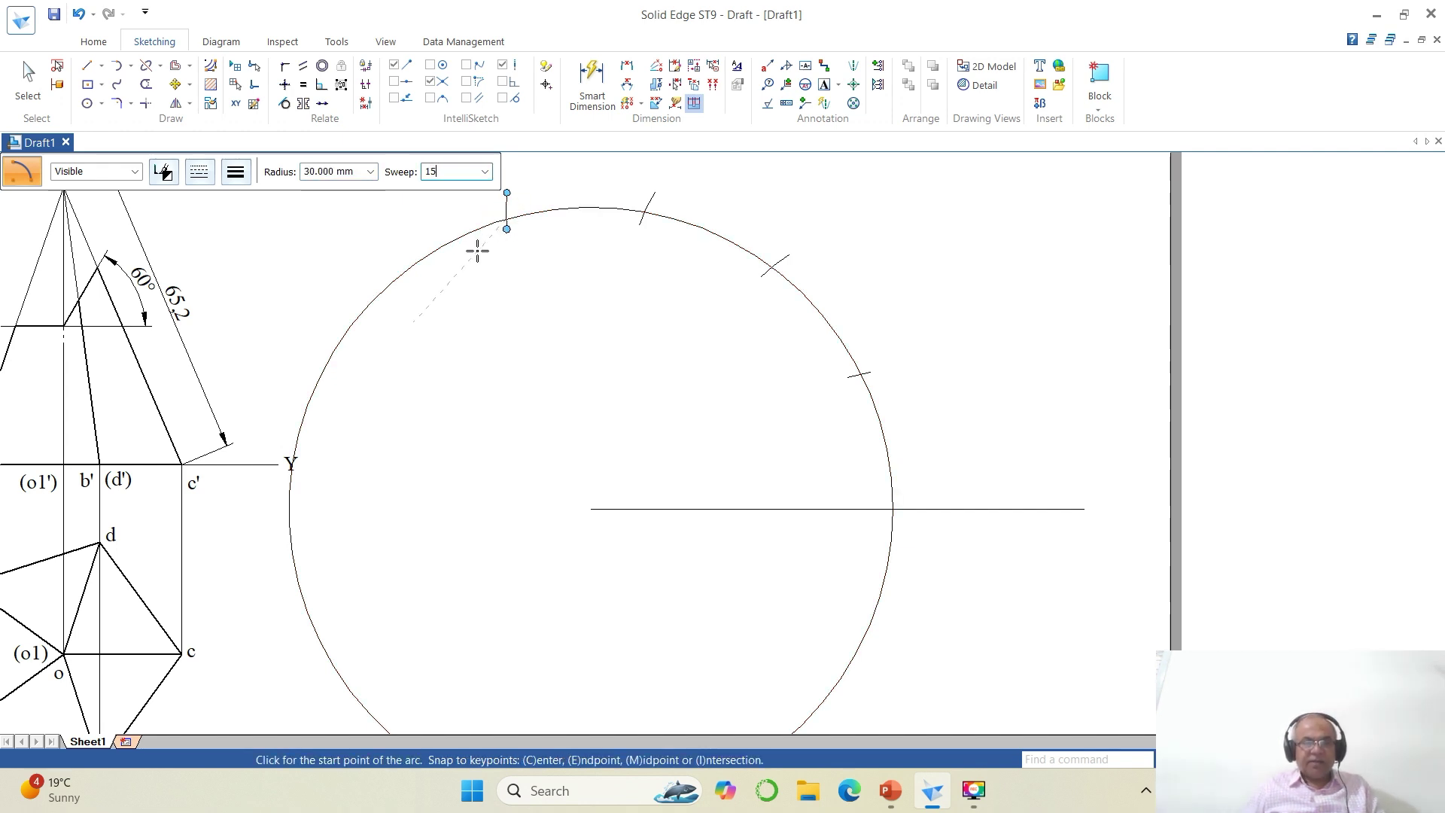
key(Tab)
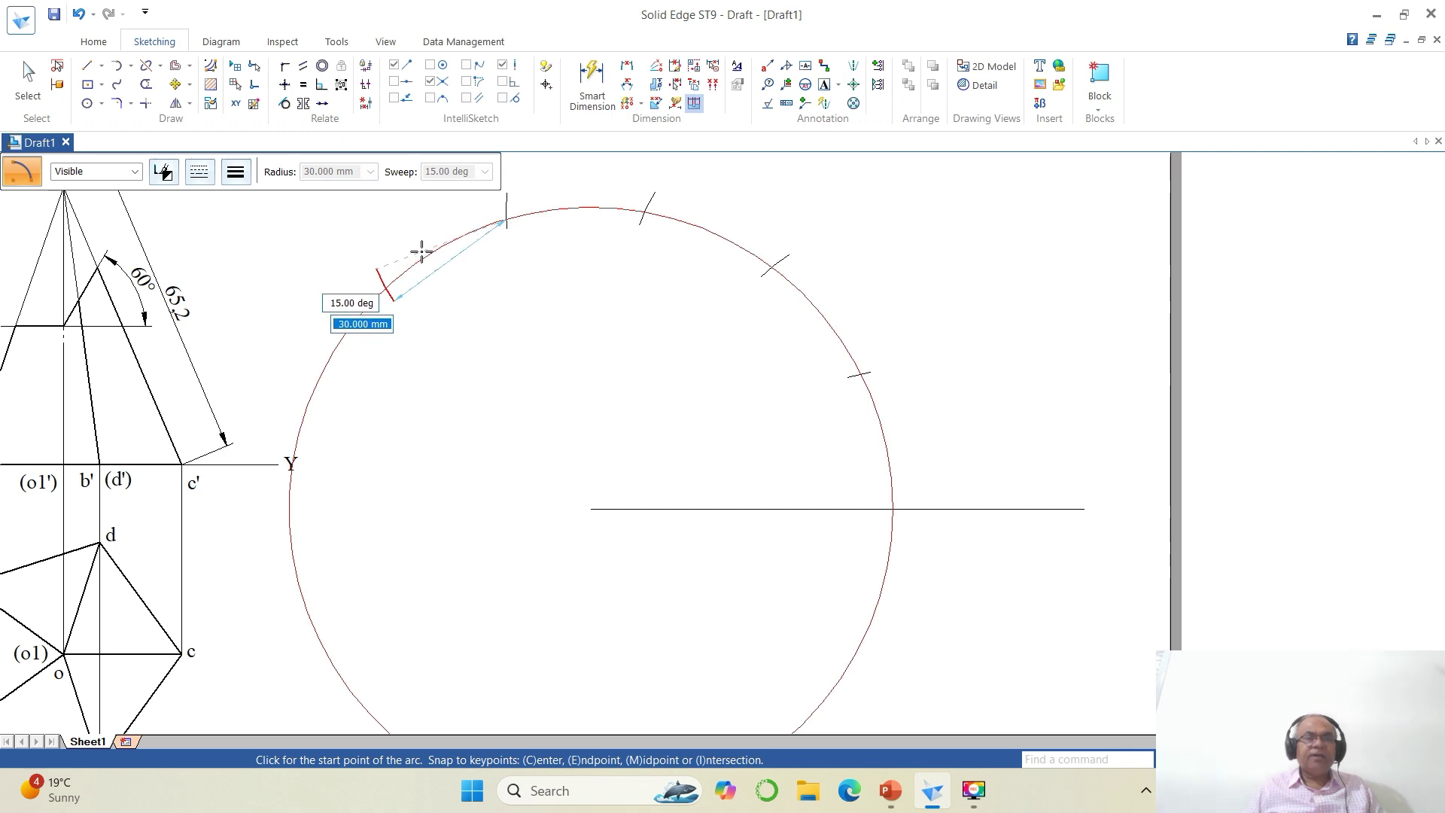
click(422, 252)
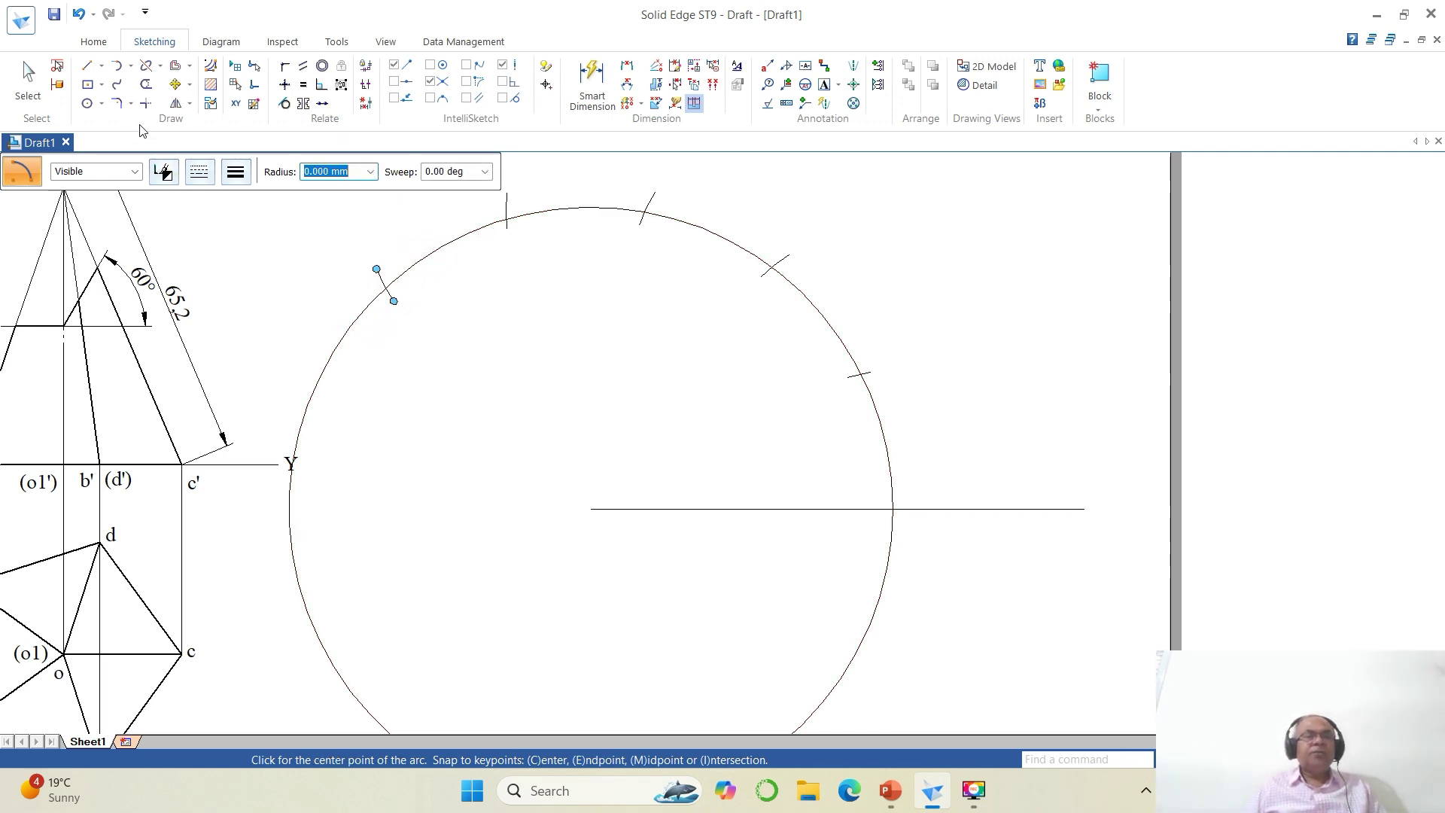
Trim the circle beyond the fifth division mark and the part of the horizontal line outside the circle.
click(146, 83)
click(363, 309)
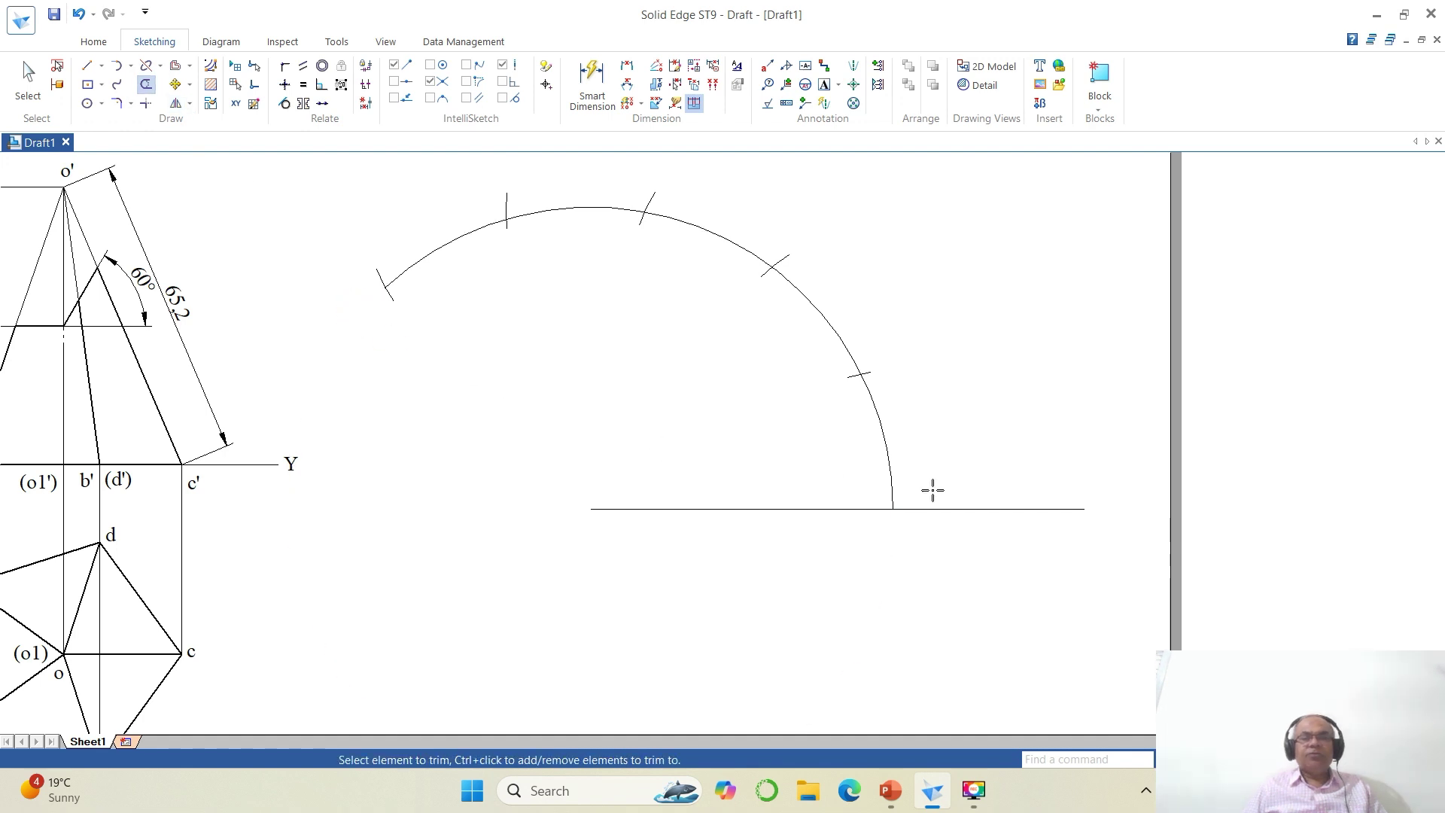
click(1006, 509)
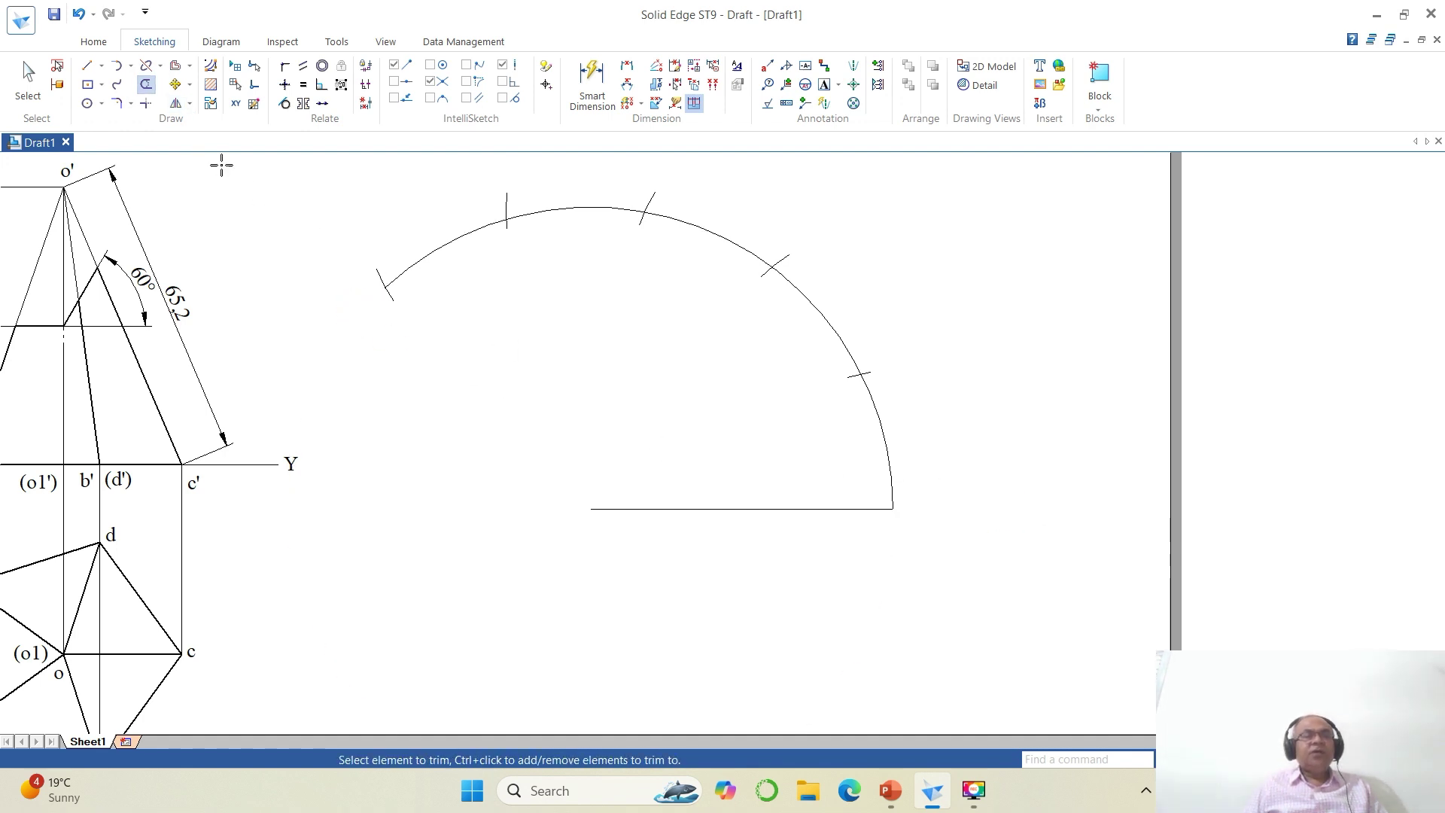
Draw lines from the arc's centre to all five division marks, including the chords joining marks one–two and three–four.
click(88, 70)
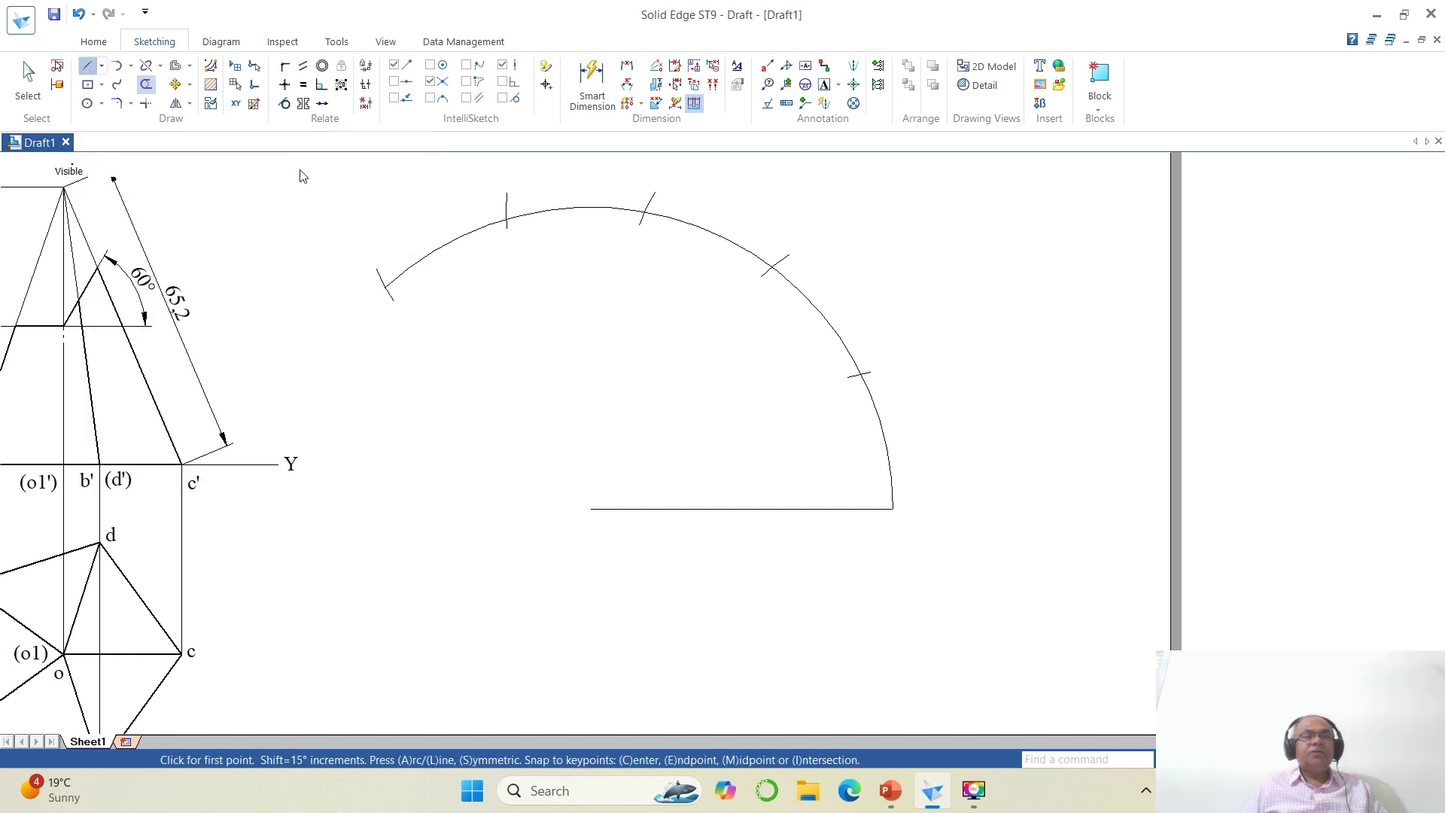
click(386, 287)
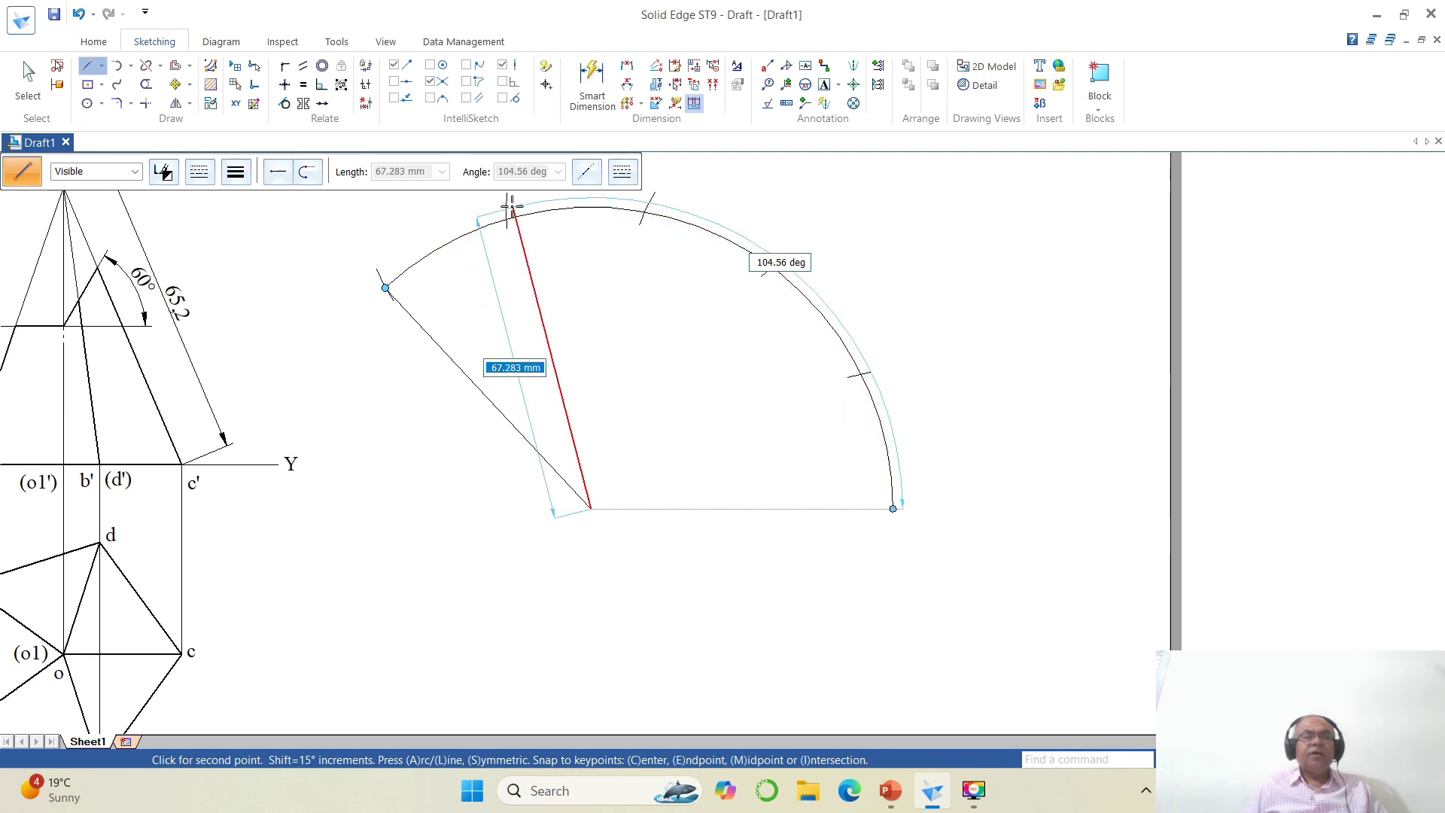
click(506, 219)
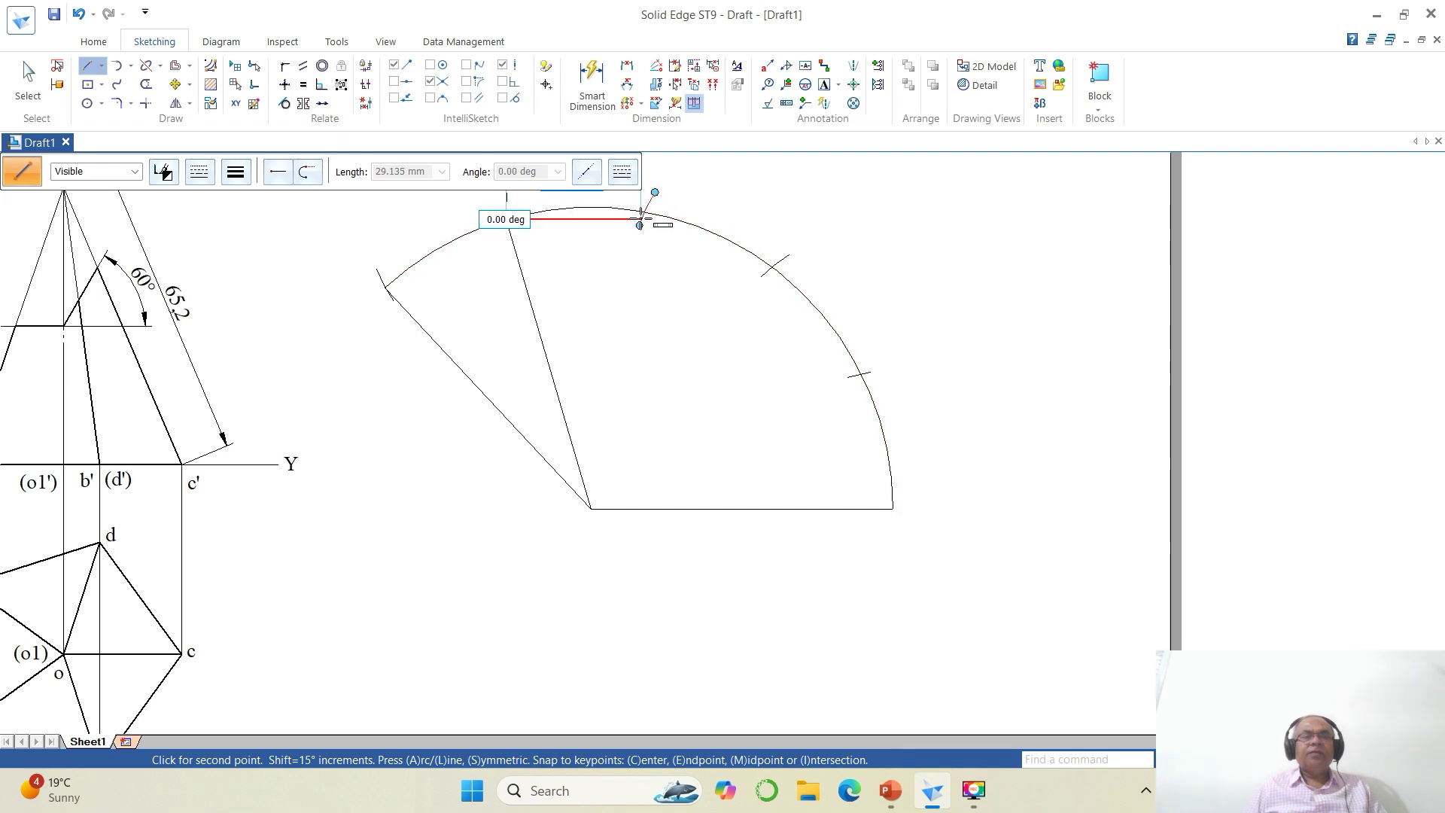
click(645, 212)
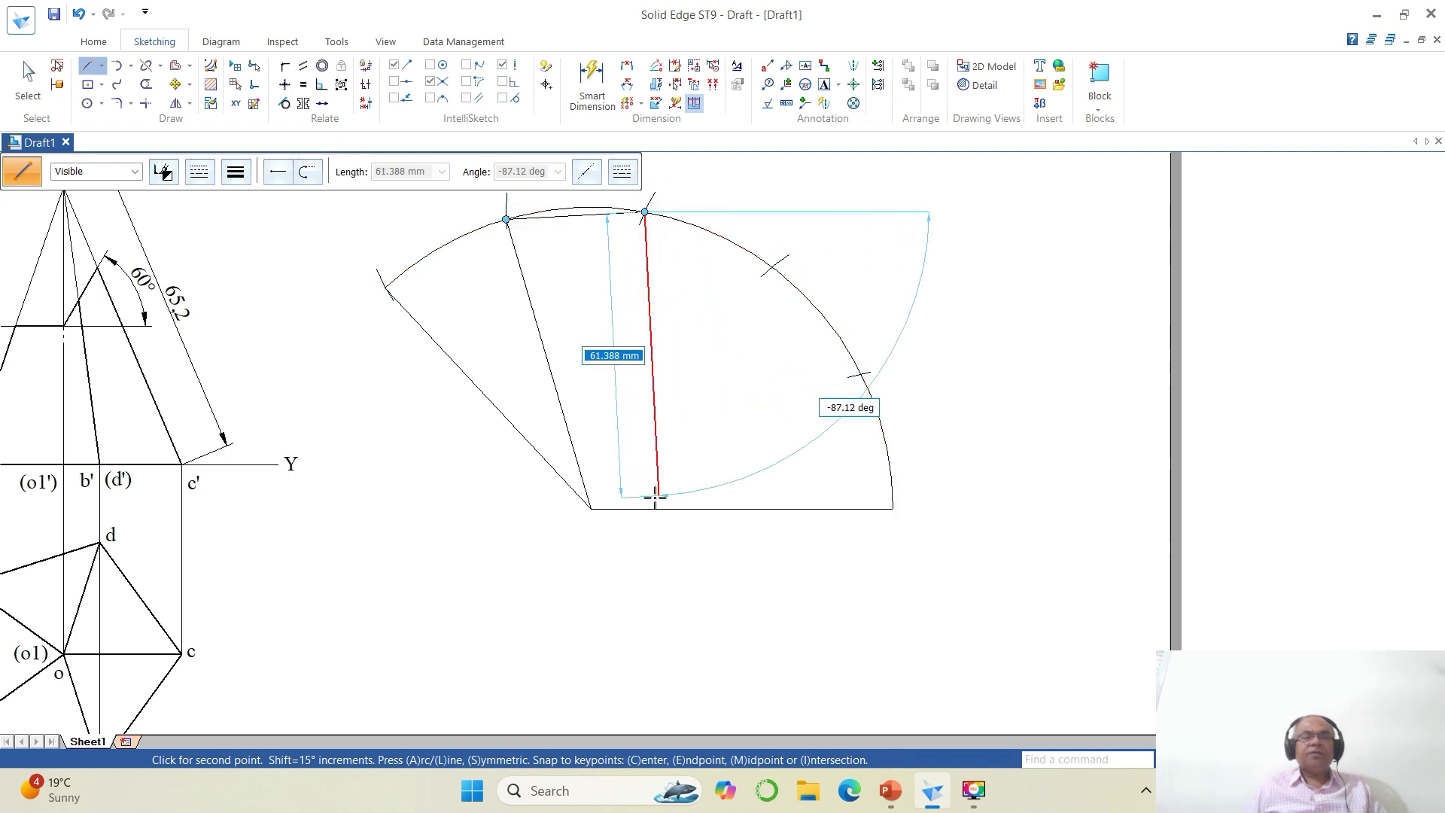
click(591, 509)
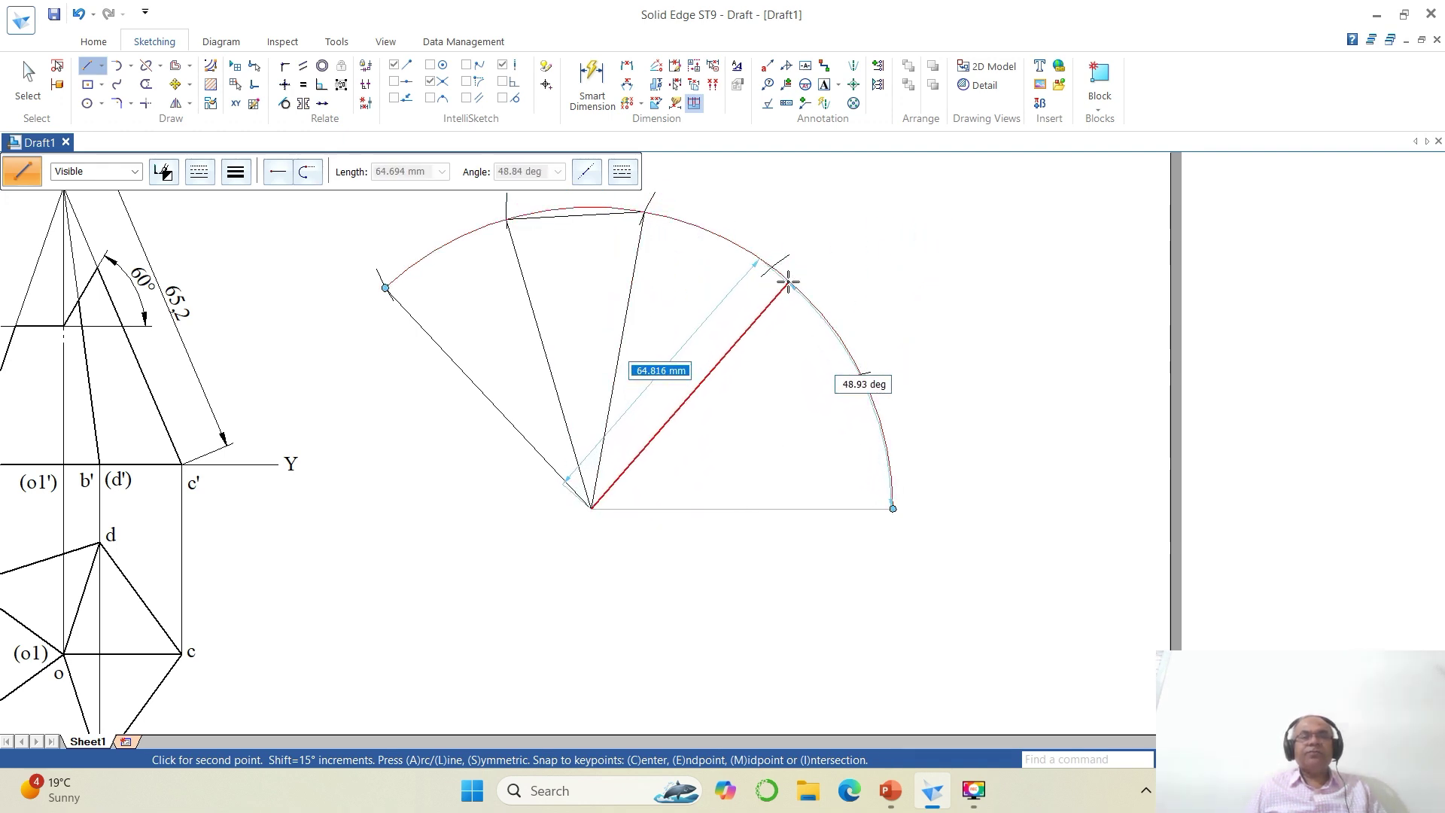
click(772, 267)
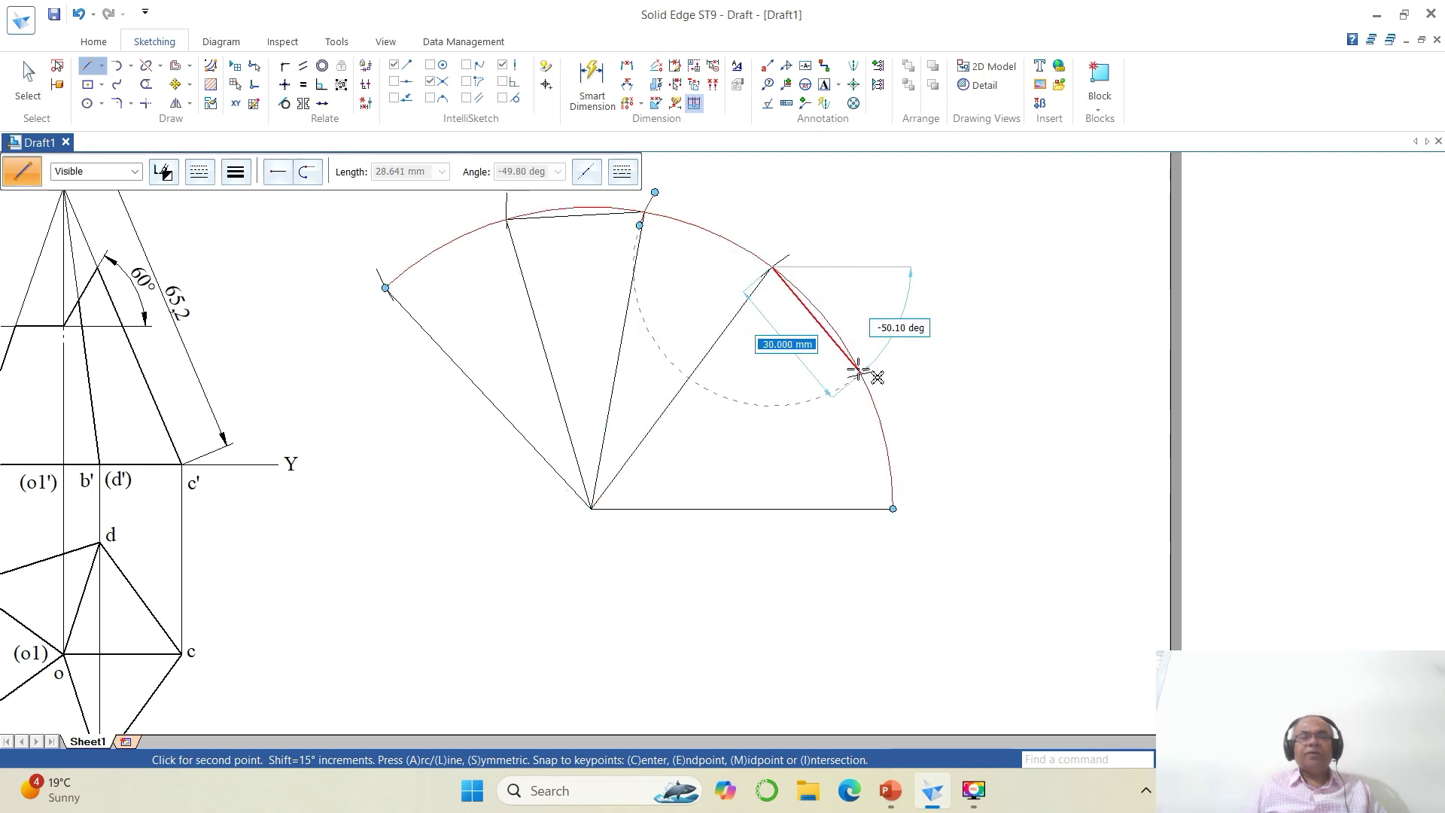
click(859, 374)
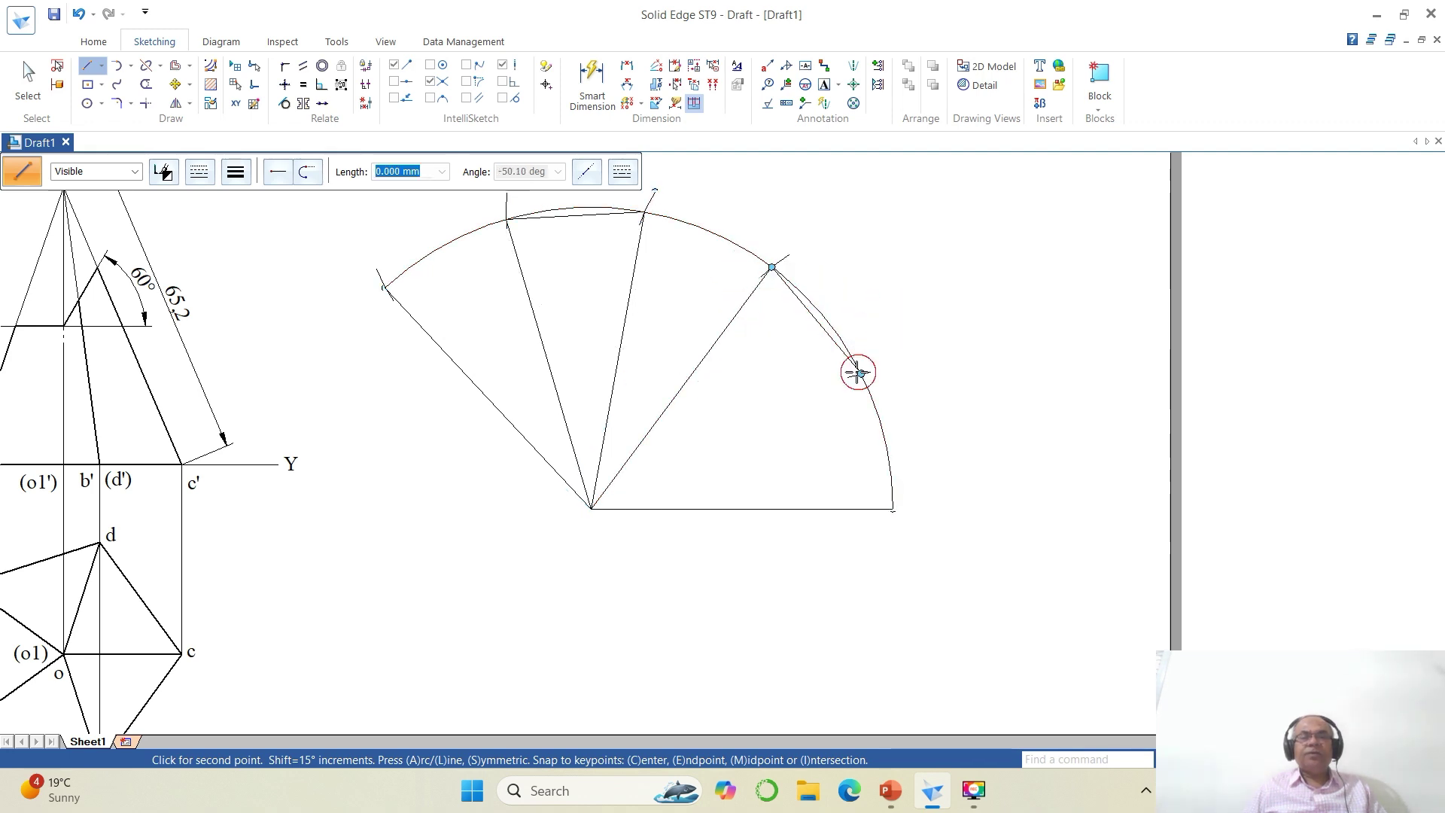
click(592, 509)
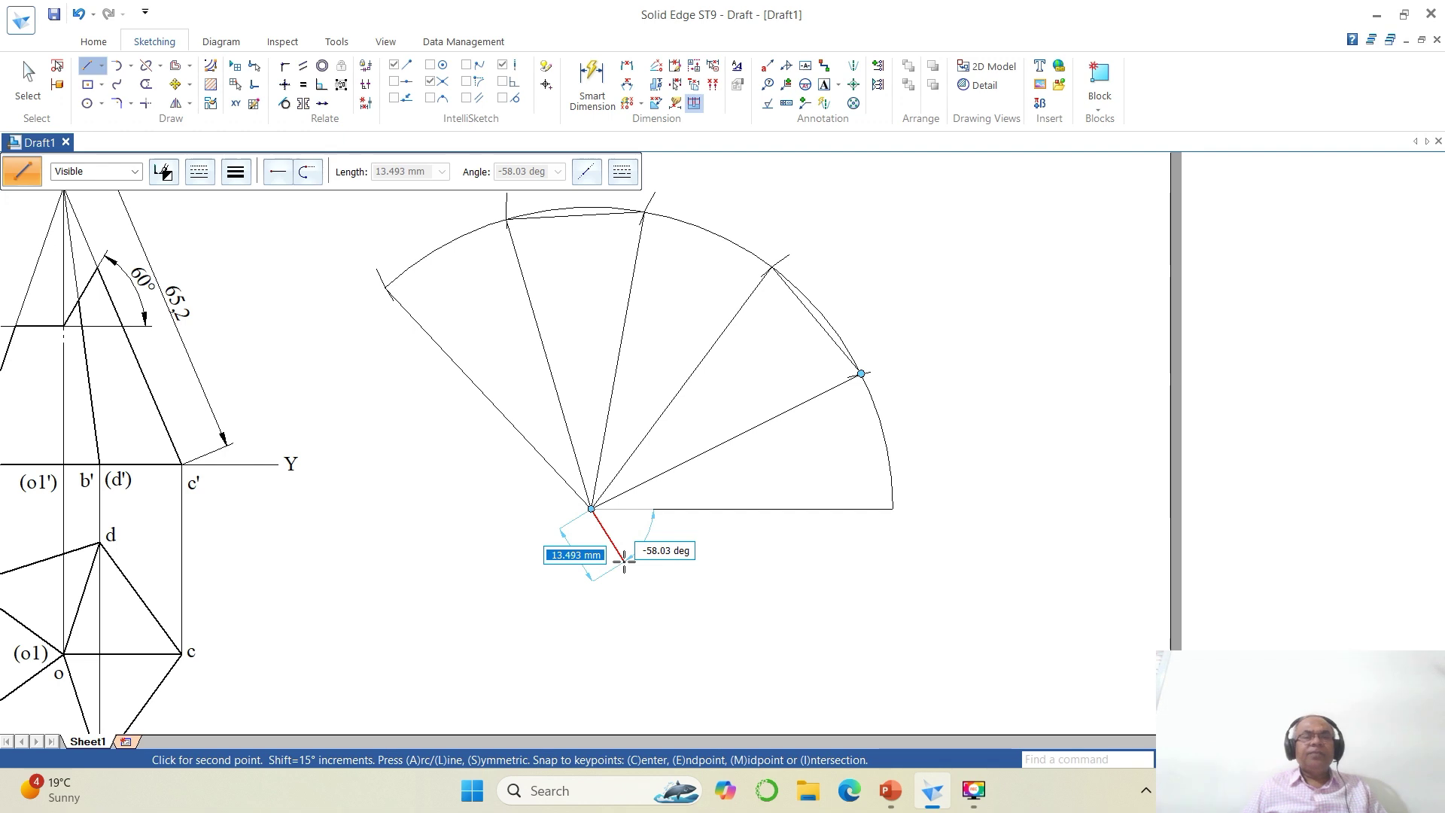
right_click(625, 560)
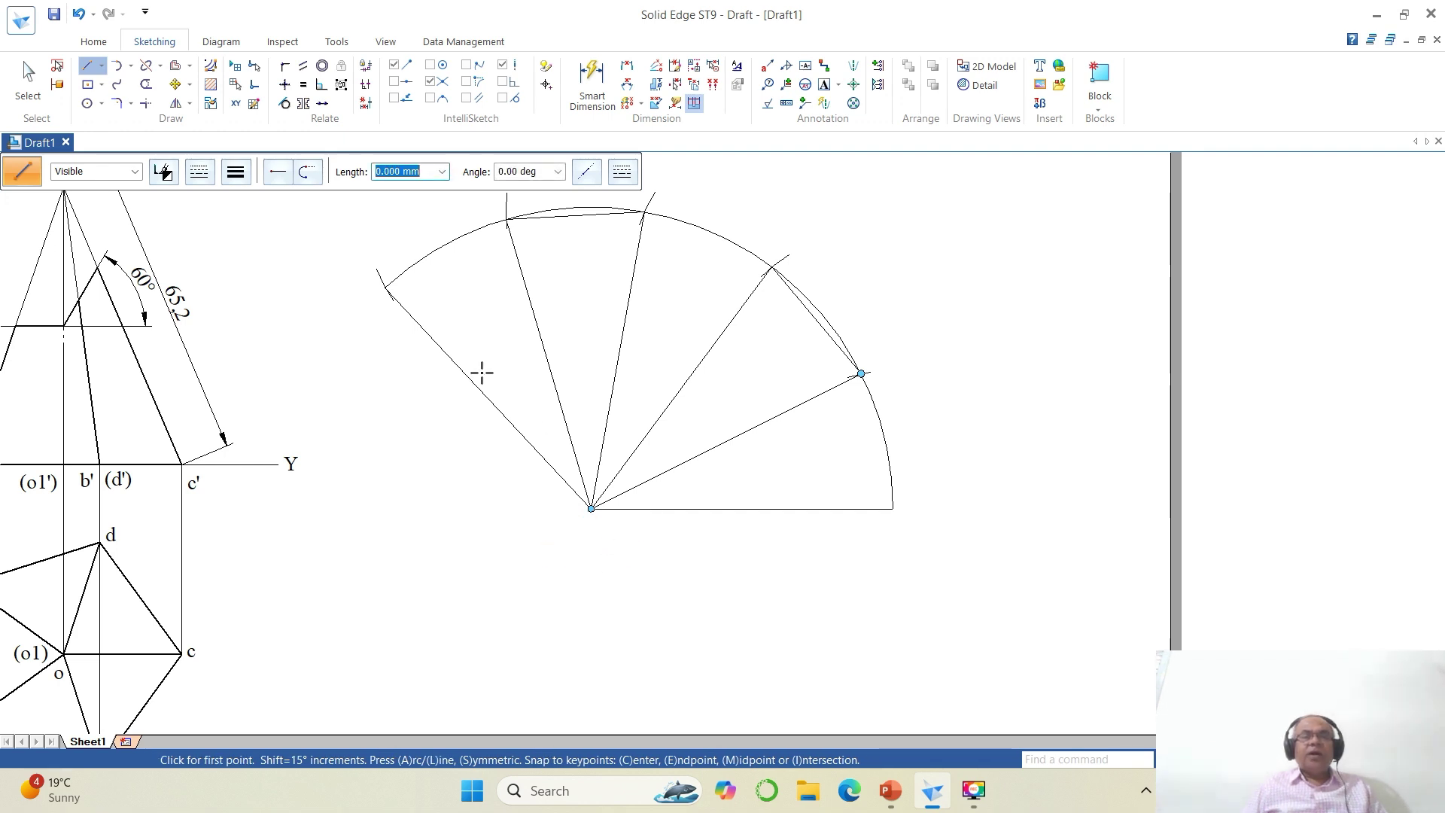
Draw the remaining chords between marks five–four and three–two, and from mark one to the outer end of the horizontal line.
click(385, 287)
click(506, 220)
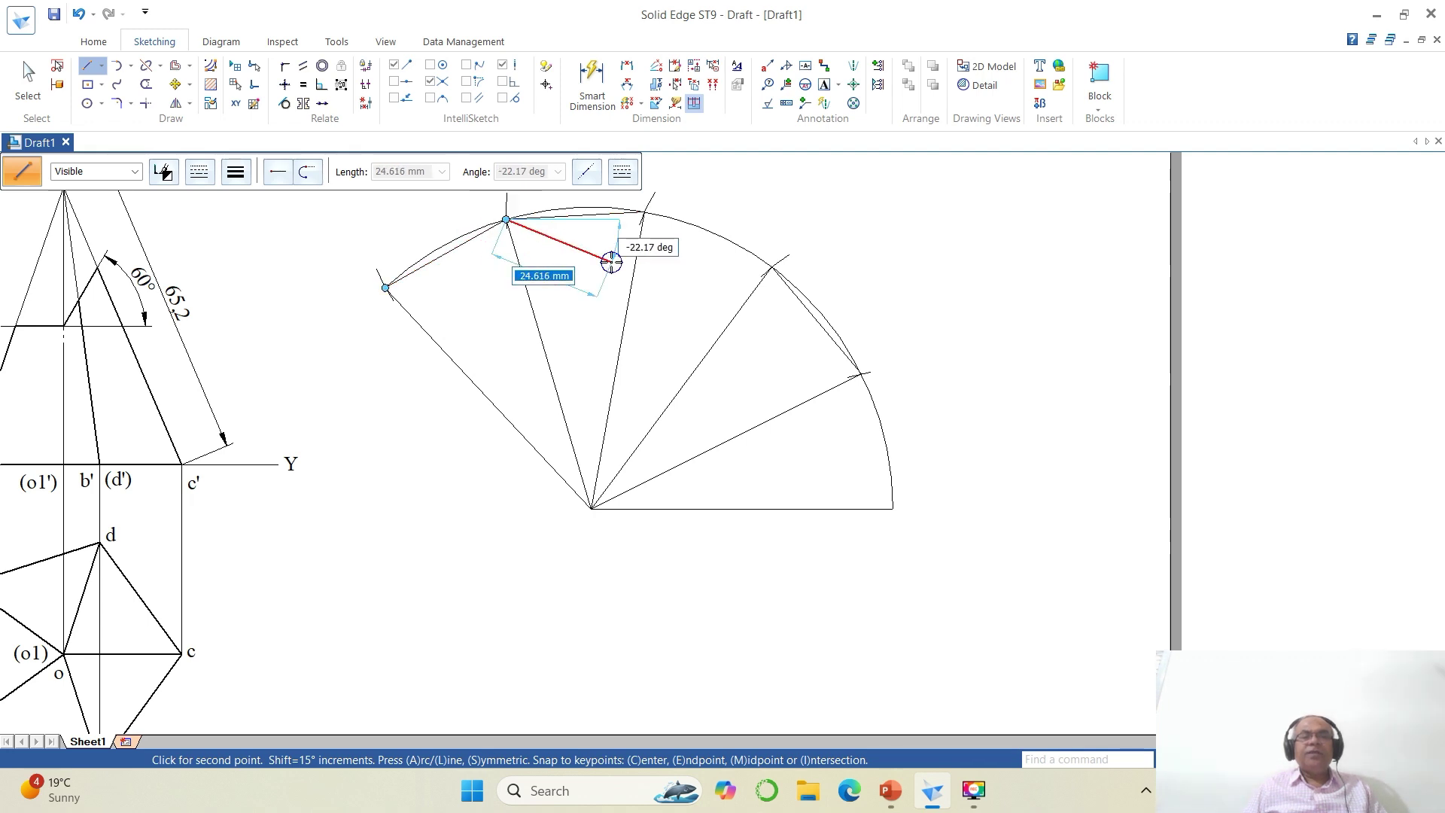
right_click(632, 233)
click(645, 214)
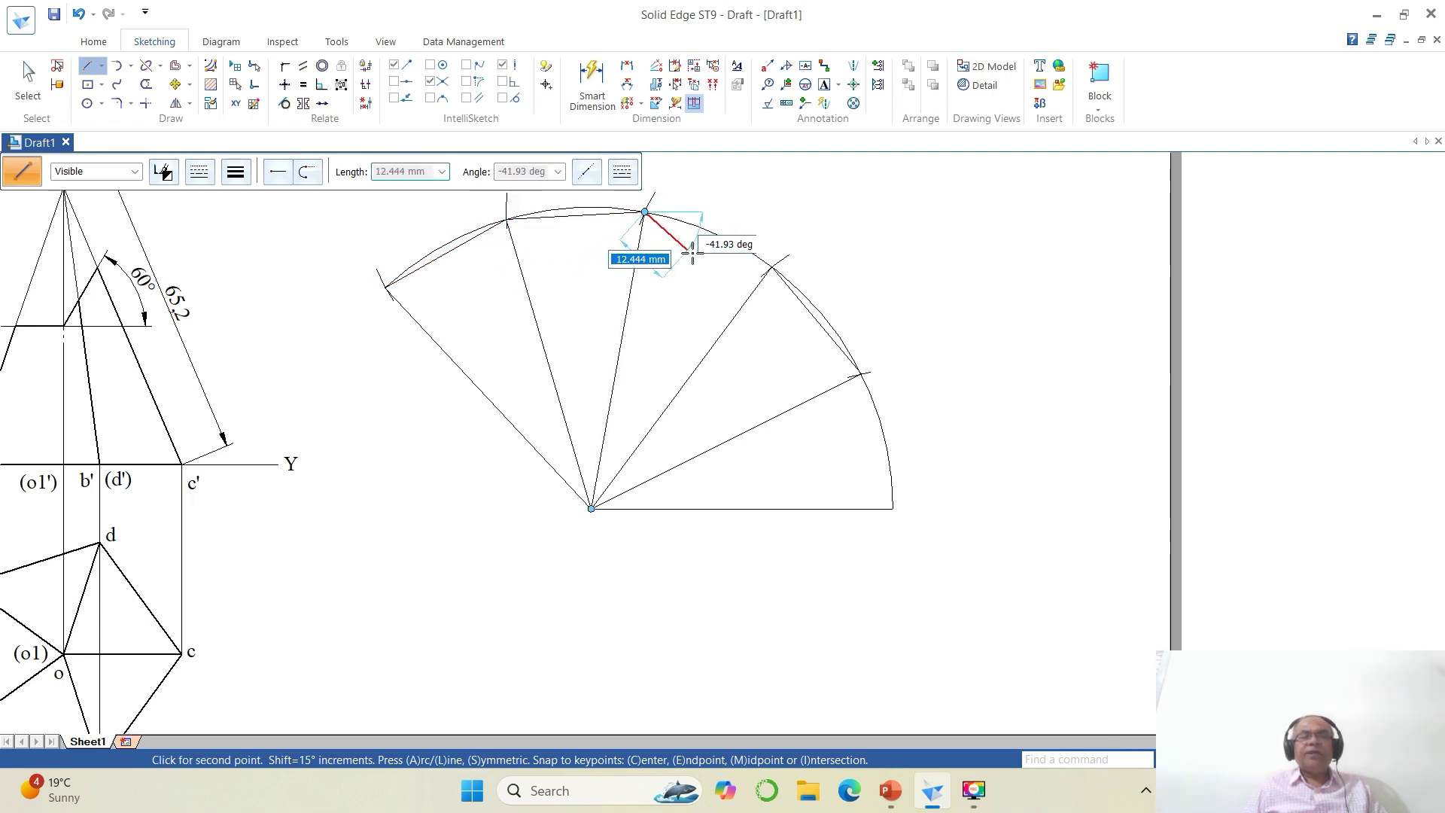
click(772, 267)
click(862, 374)
right_click(862, 460)
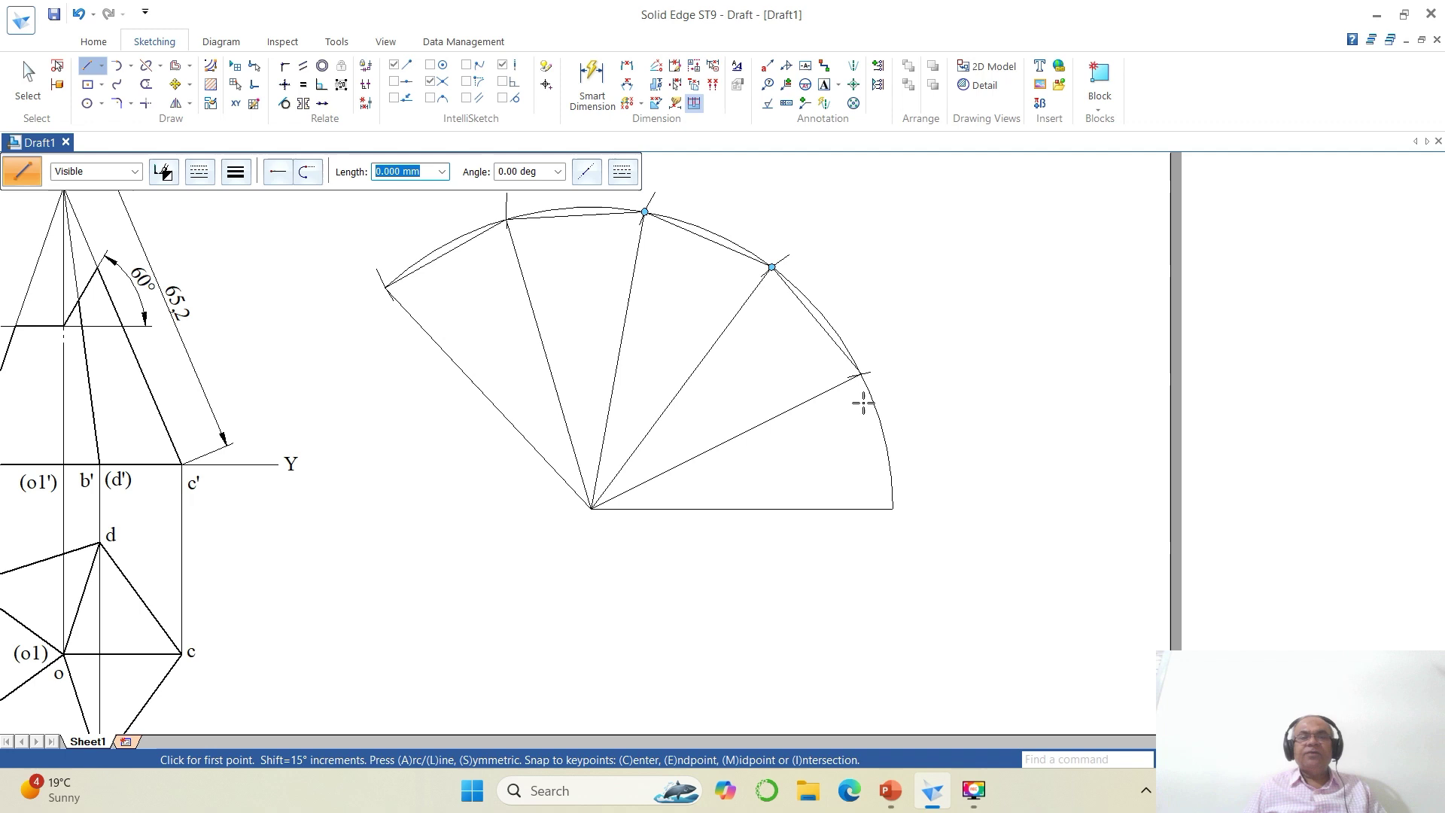
click(862, 374)
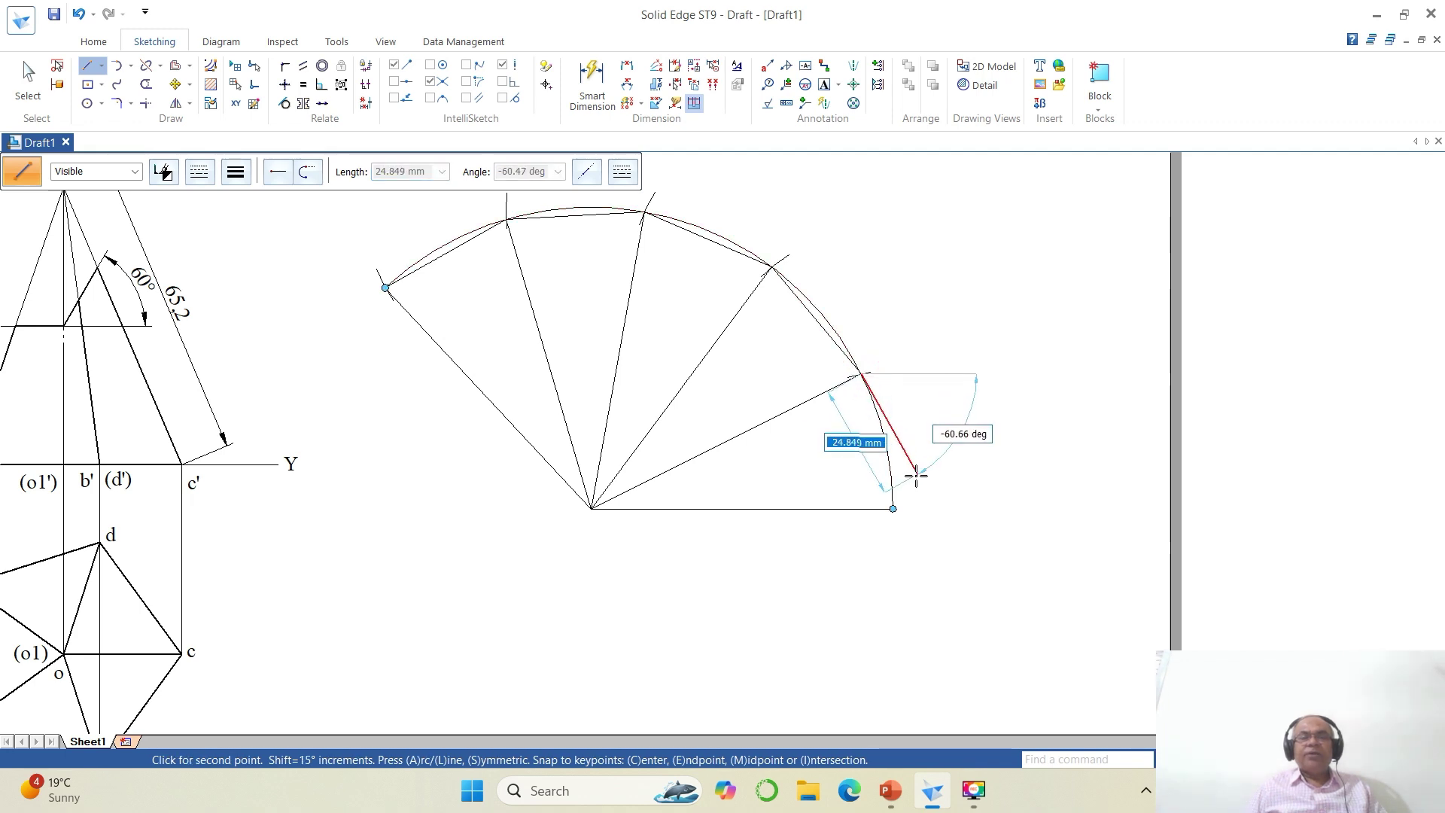
click(892, 509)
right_click(982, 610)
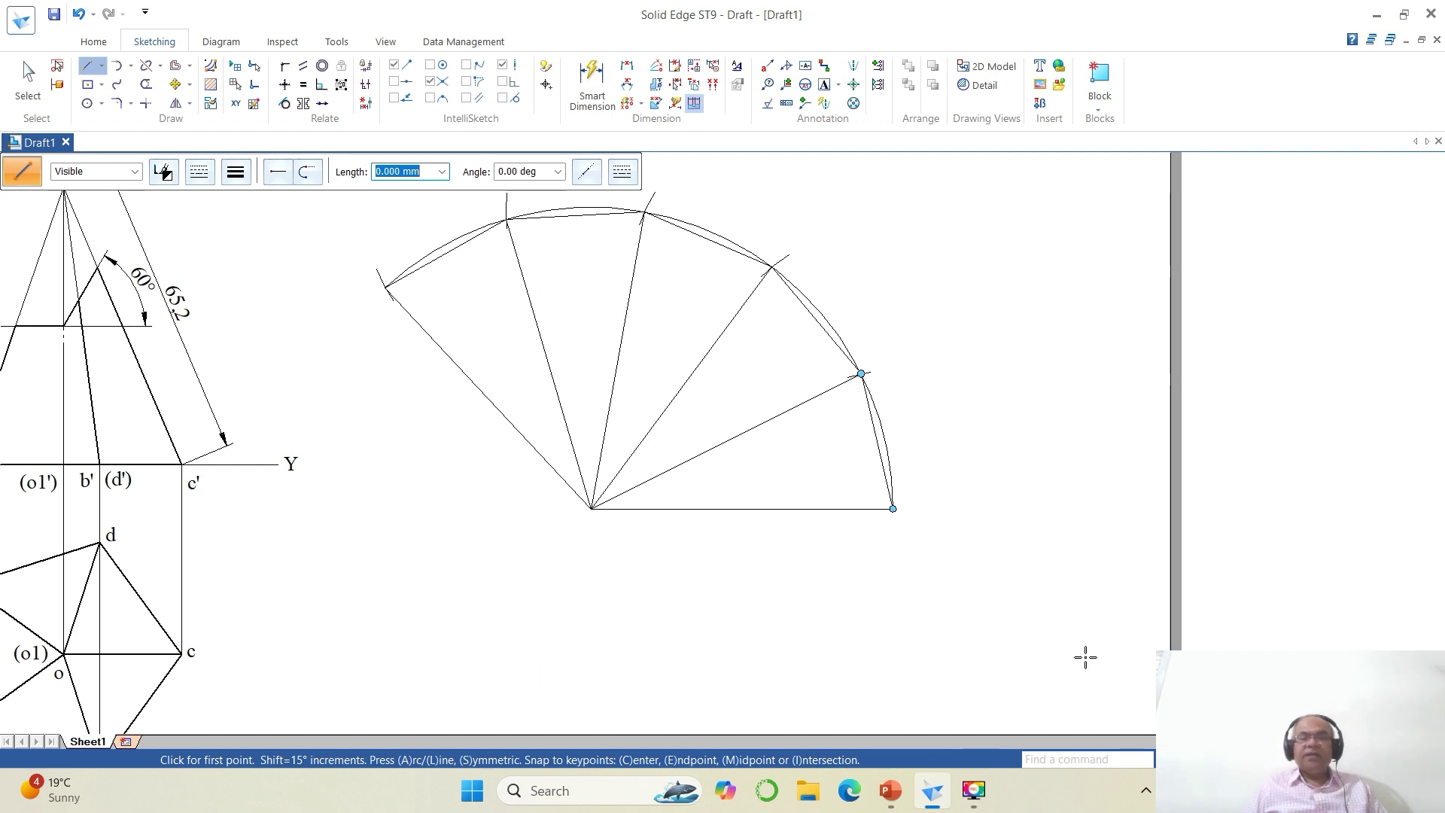
Move the whole fan-shaped development diagonally down and to the right on the sheet.
click(1213, 759)
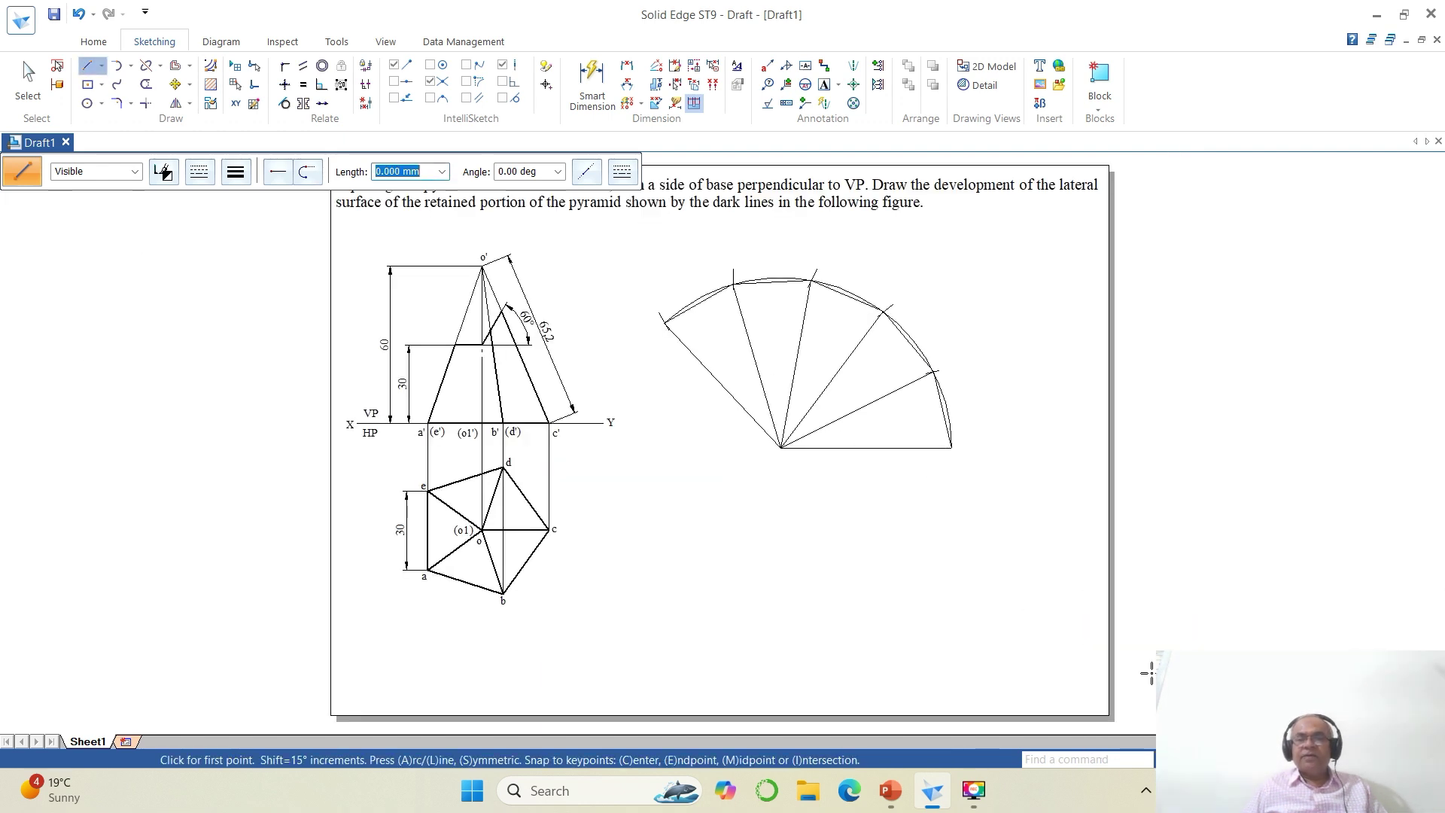
click(175, 84)
drag(643, 253, 999, 519)
click(901, 510)
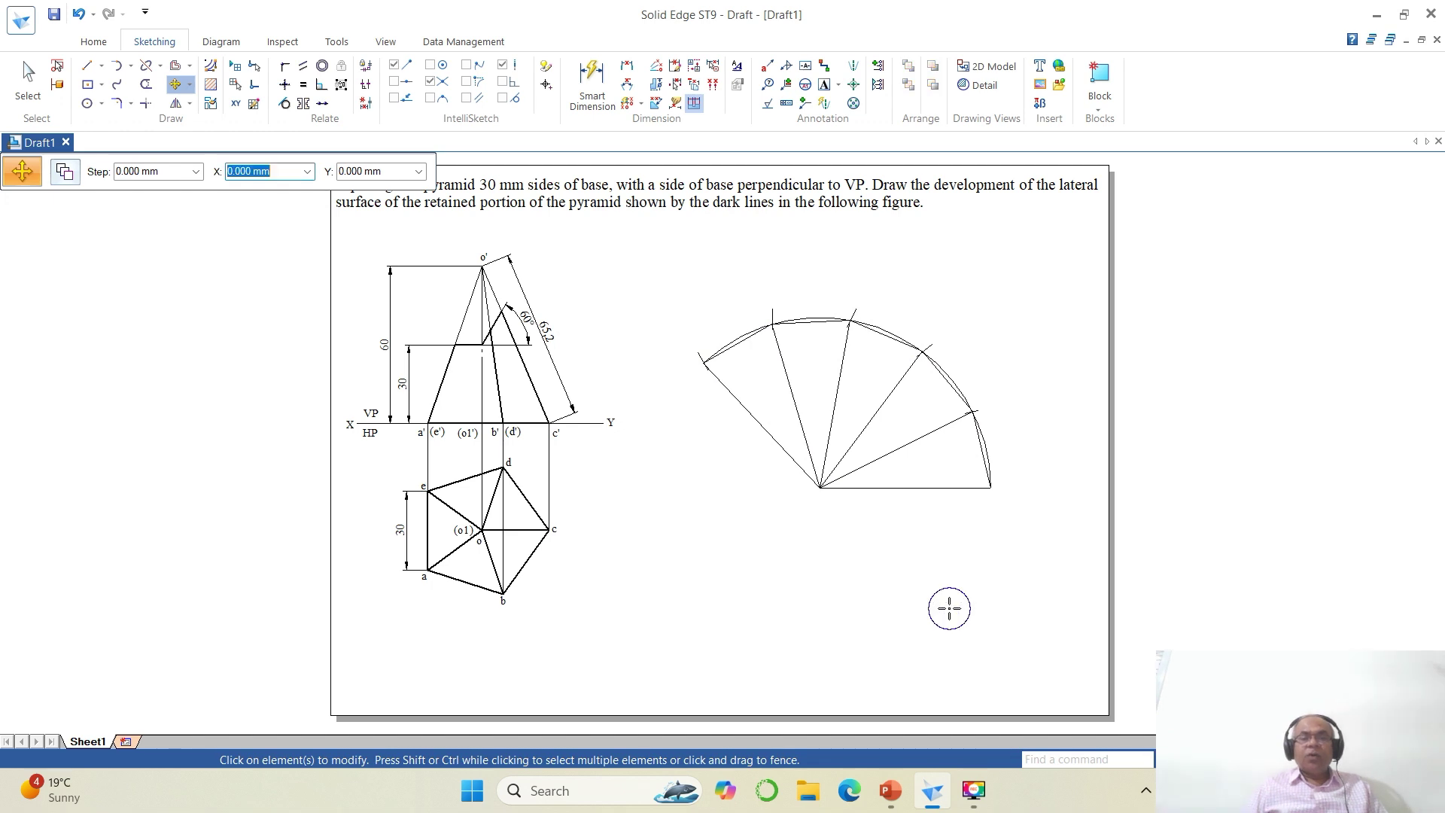
Label the fan's centre O, the outer end of its horizontal line A, and the adjacent division mark B.
click(1220, 760)
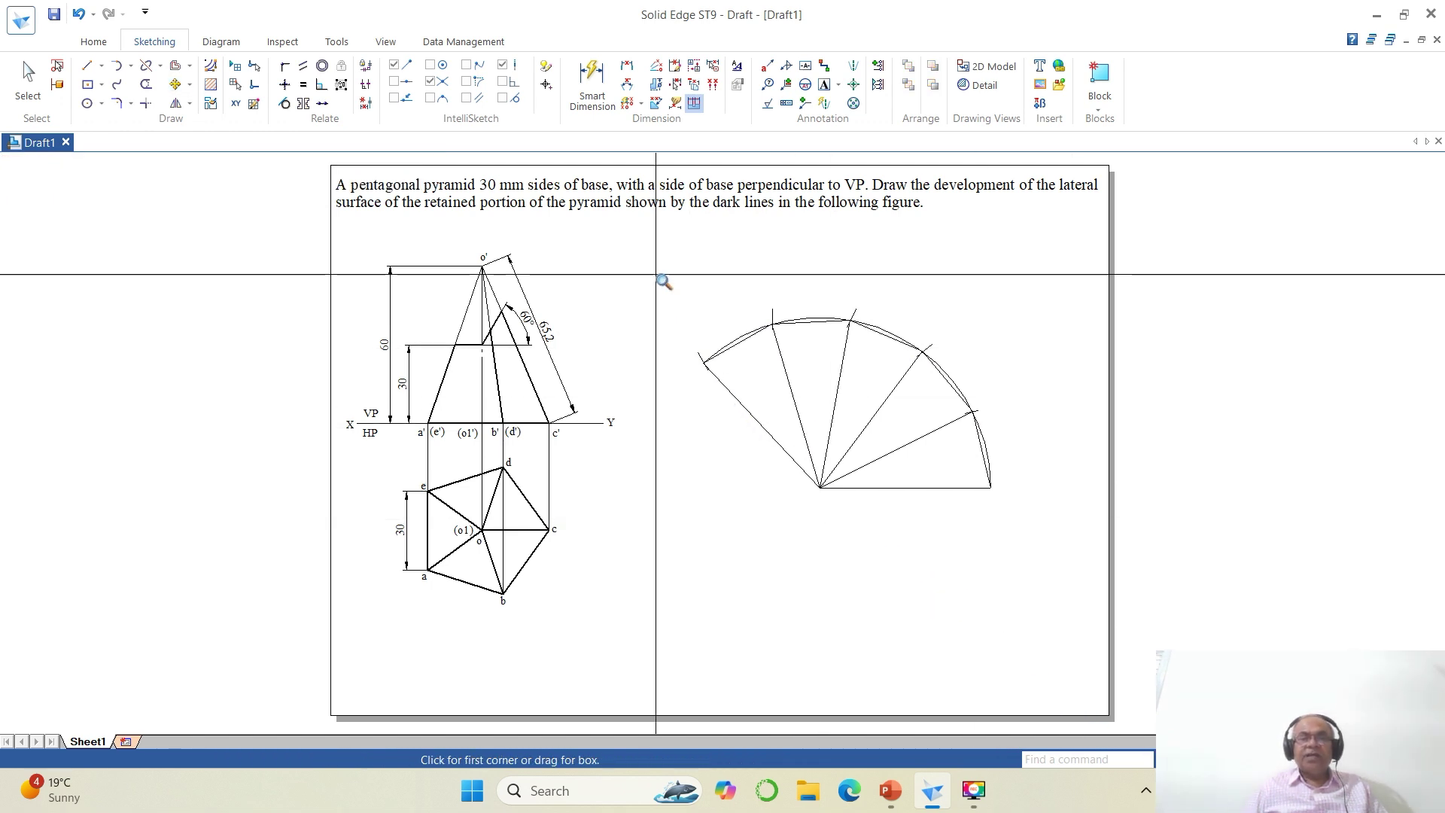
click(656, 263)
click(1087, 587)
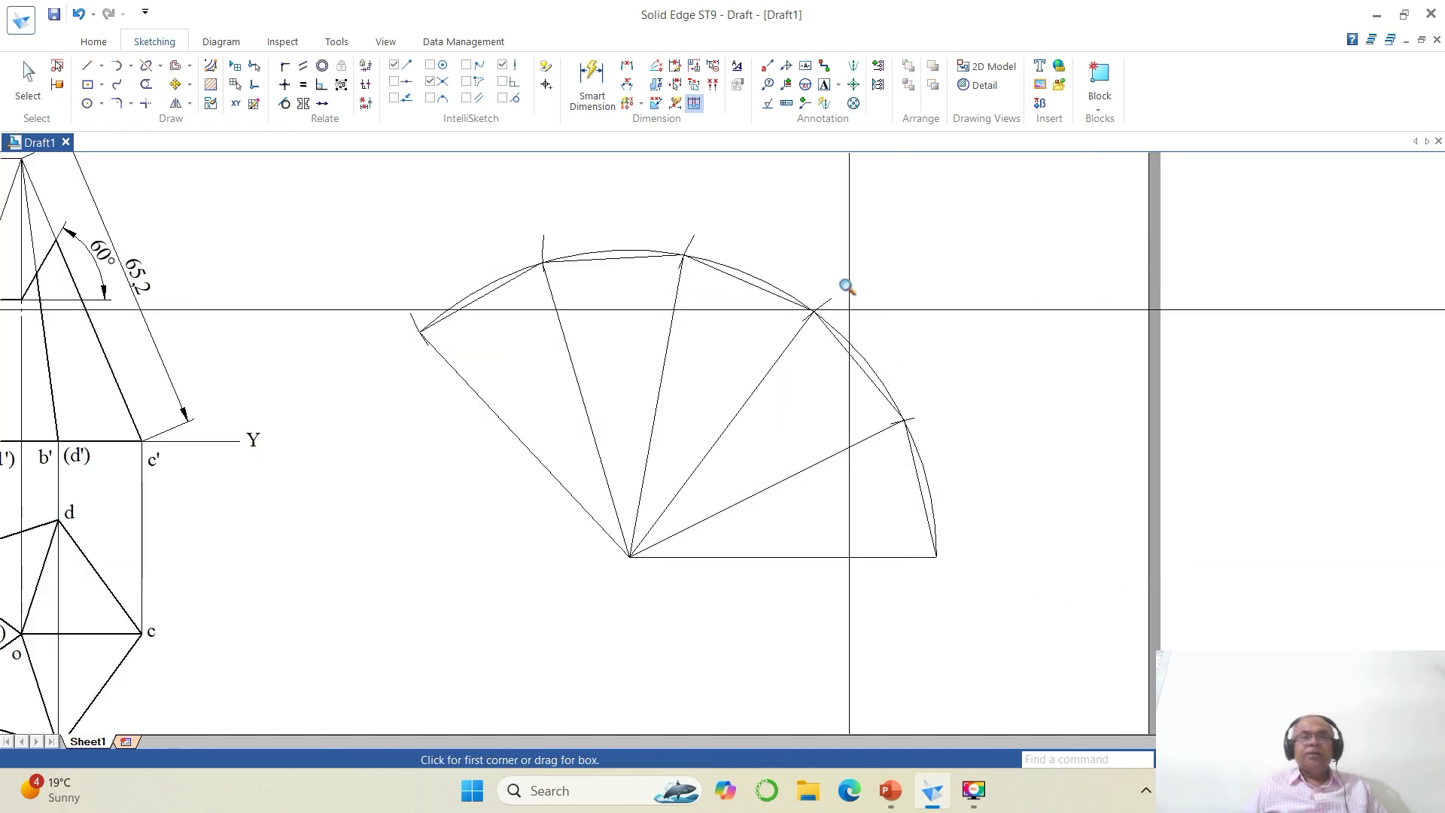
click(825, 84)
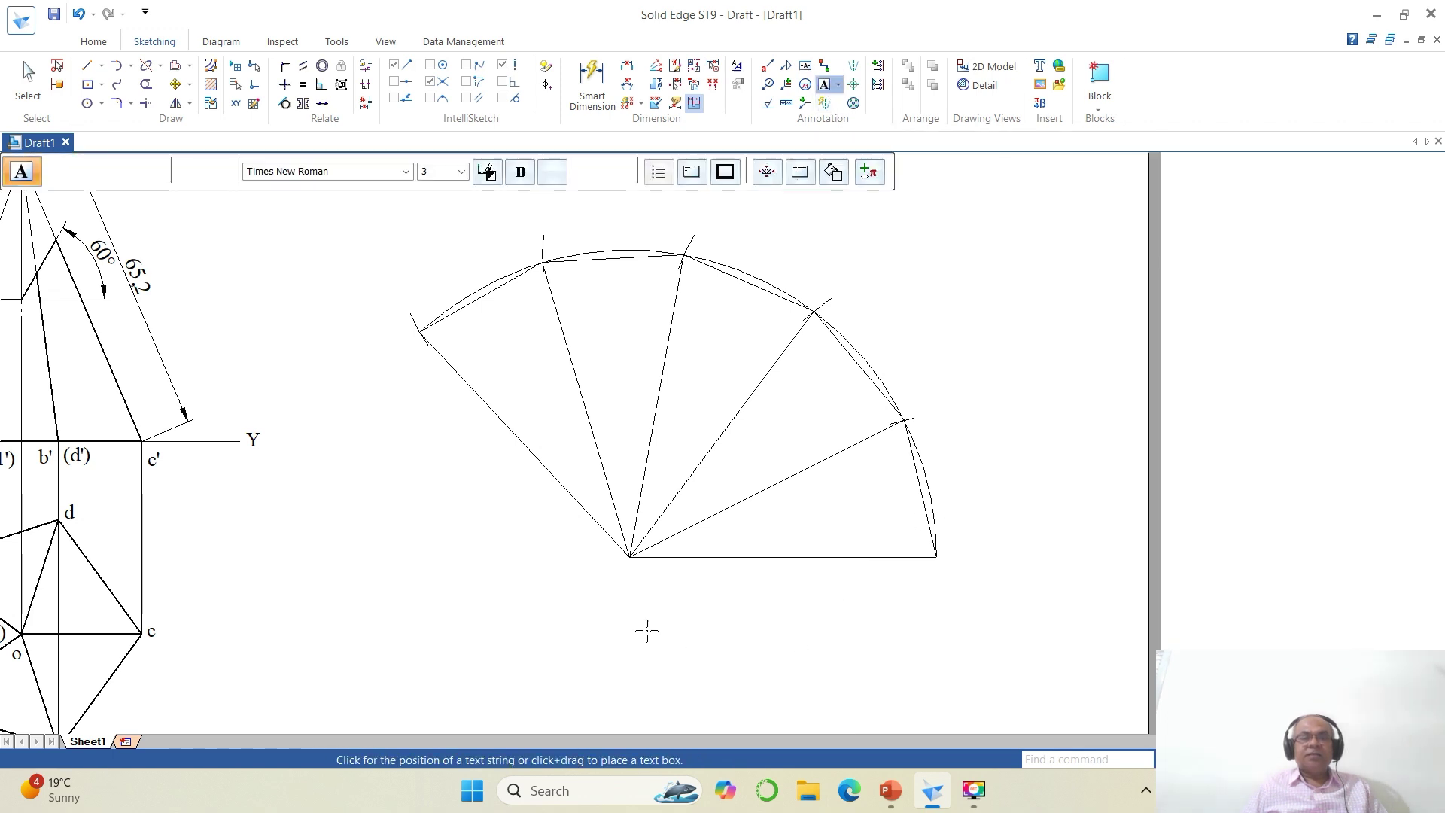
click(610, 584)
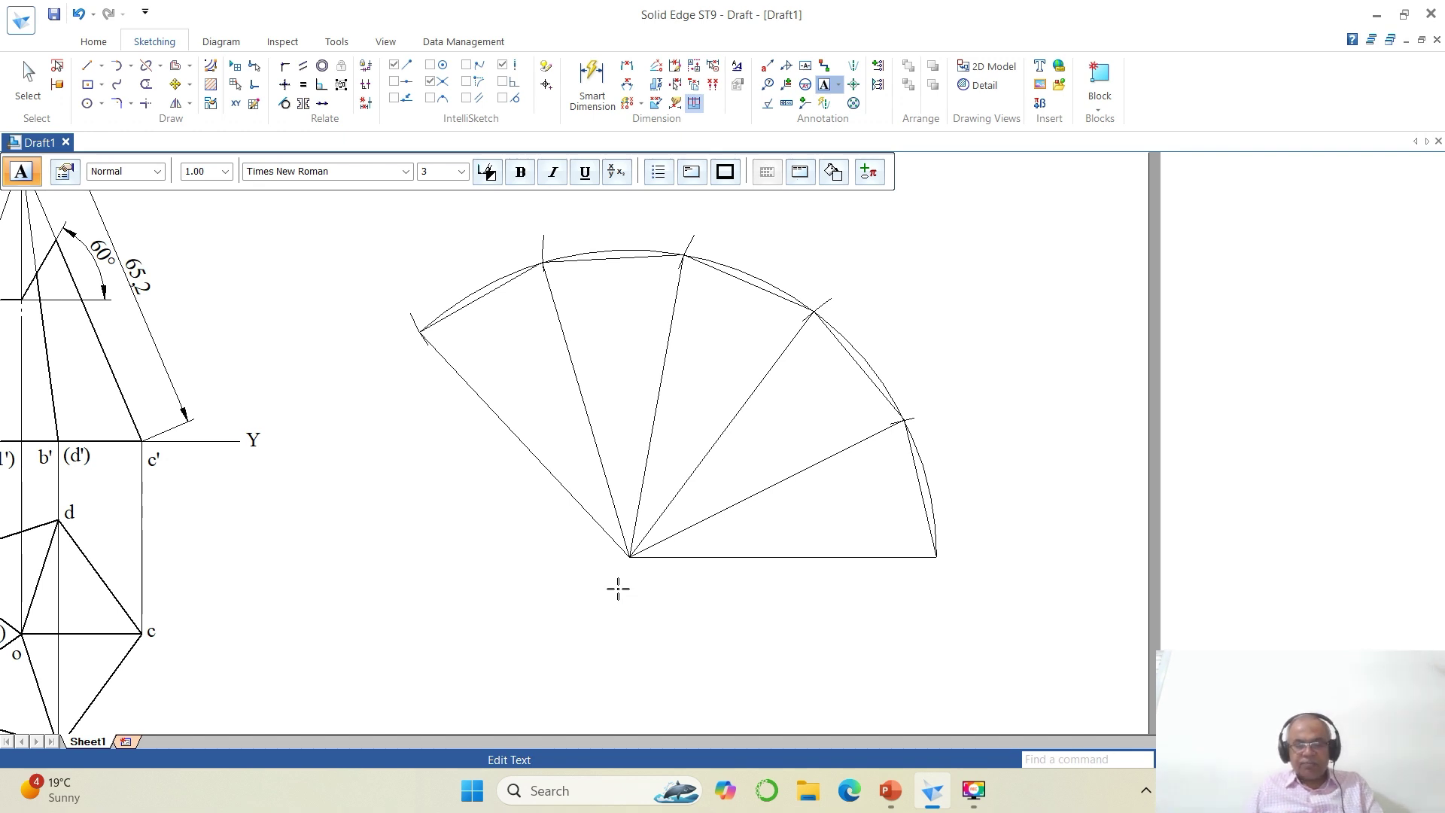
click(940, 577)
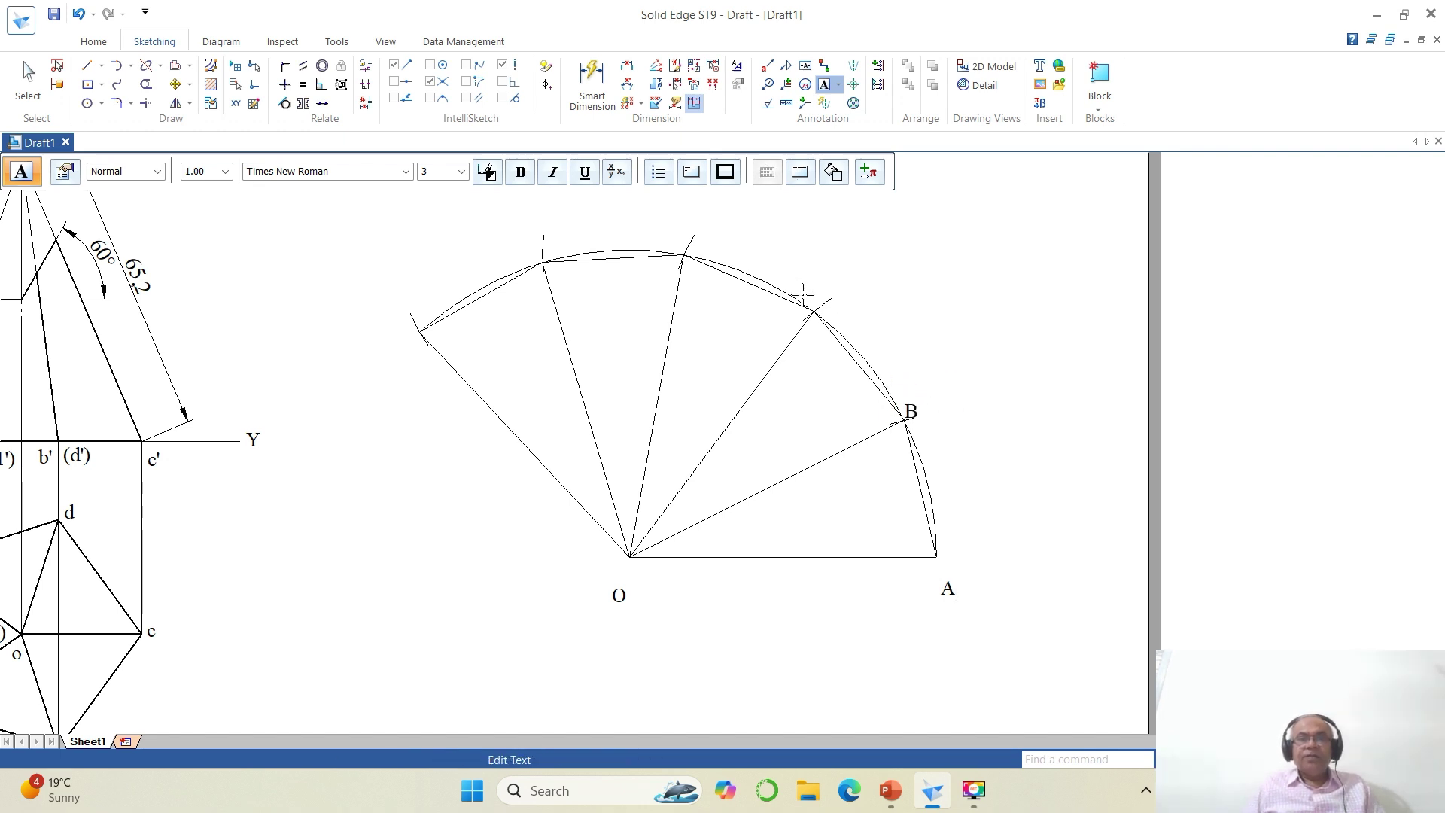
Label the remaining division marks along the arc C, D, E and A, continuing in order from B.
click(810, 294)
text(C)
click(675, 246)
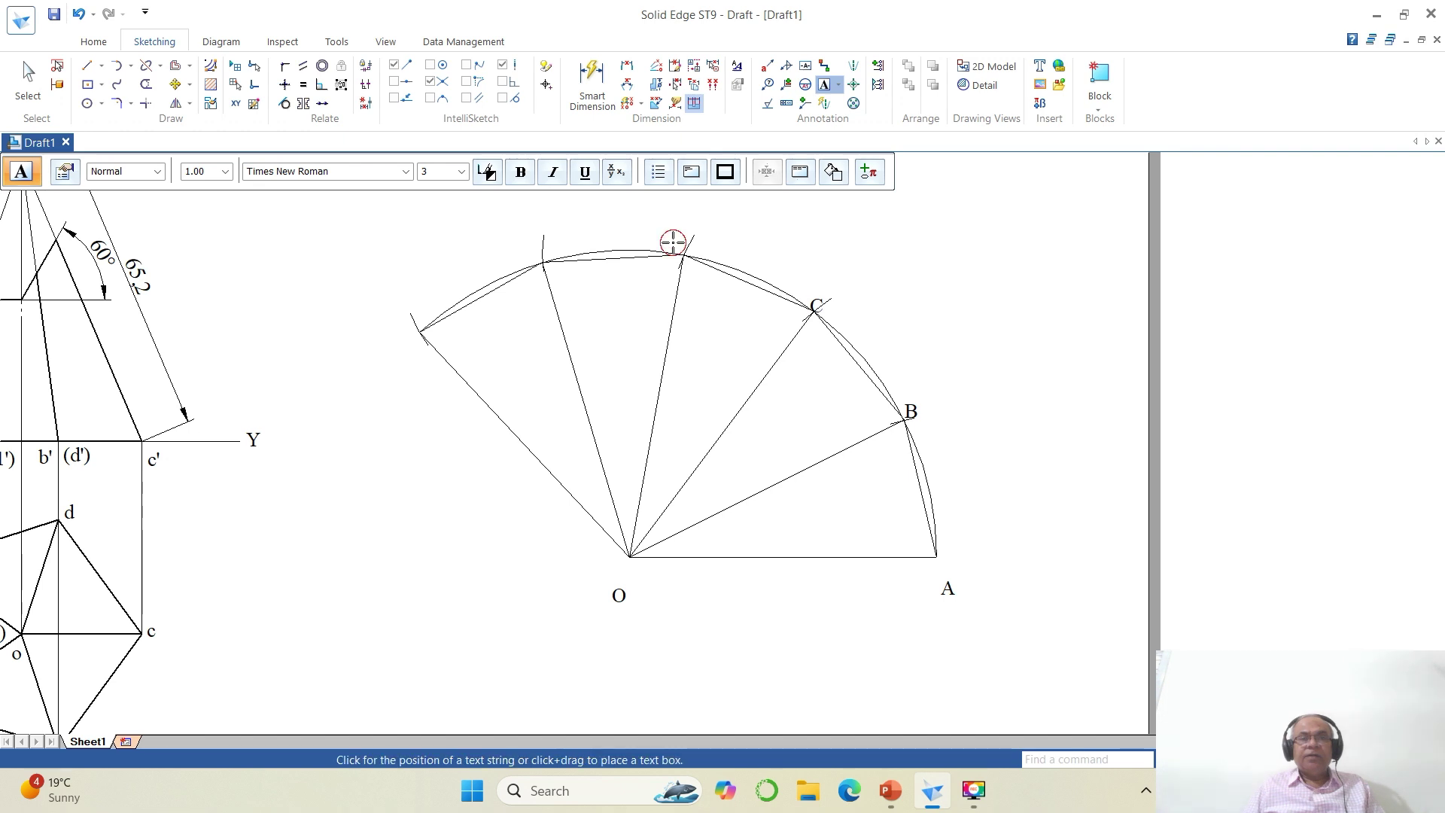
text(D)
click(525, 253)
text(E)
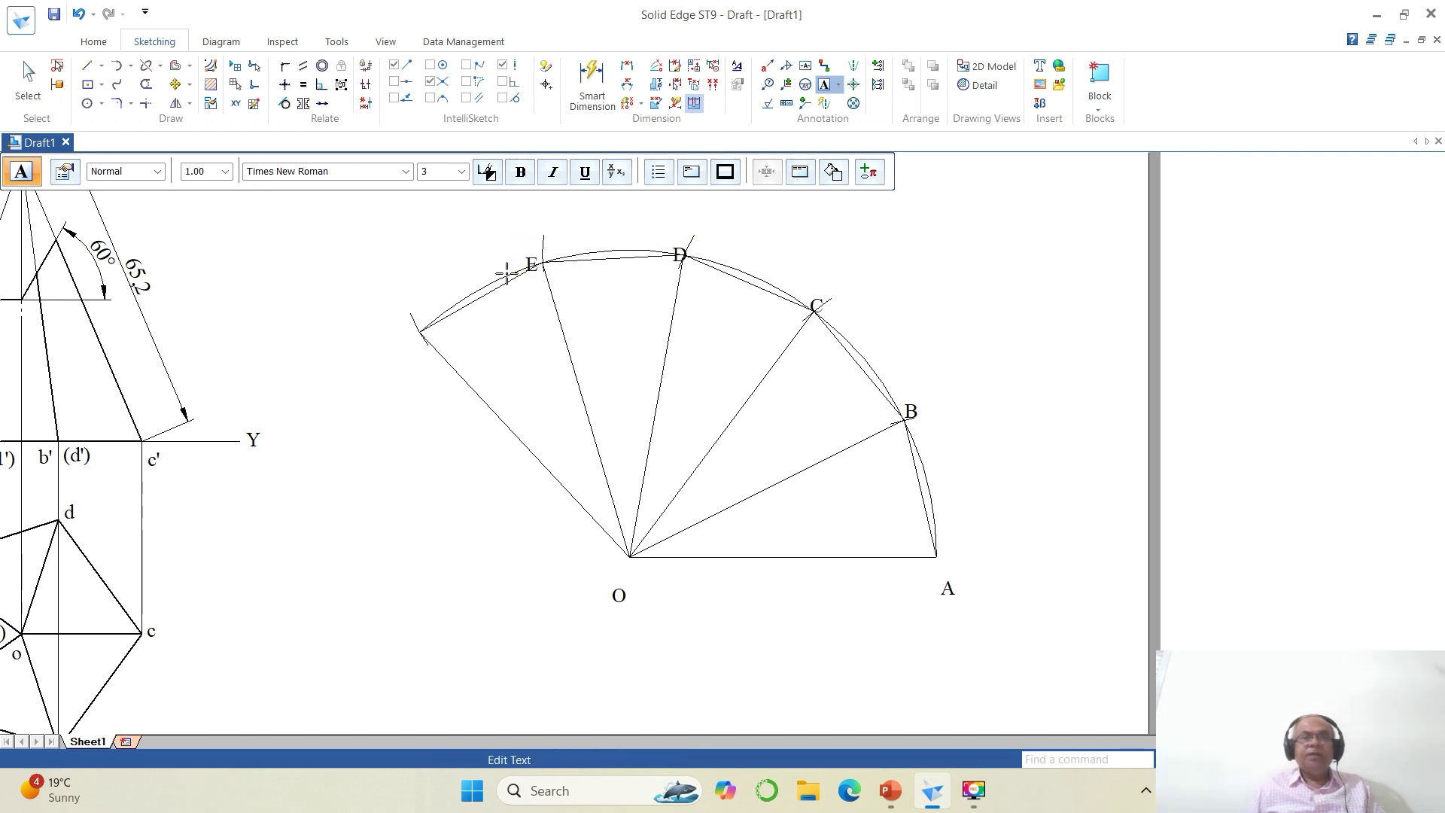
click(409, 343)
text(A)
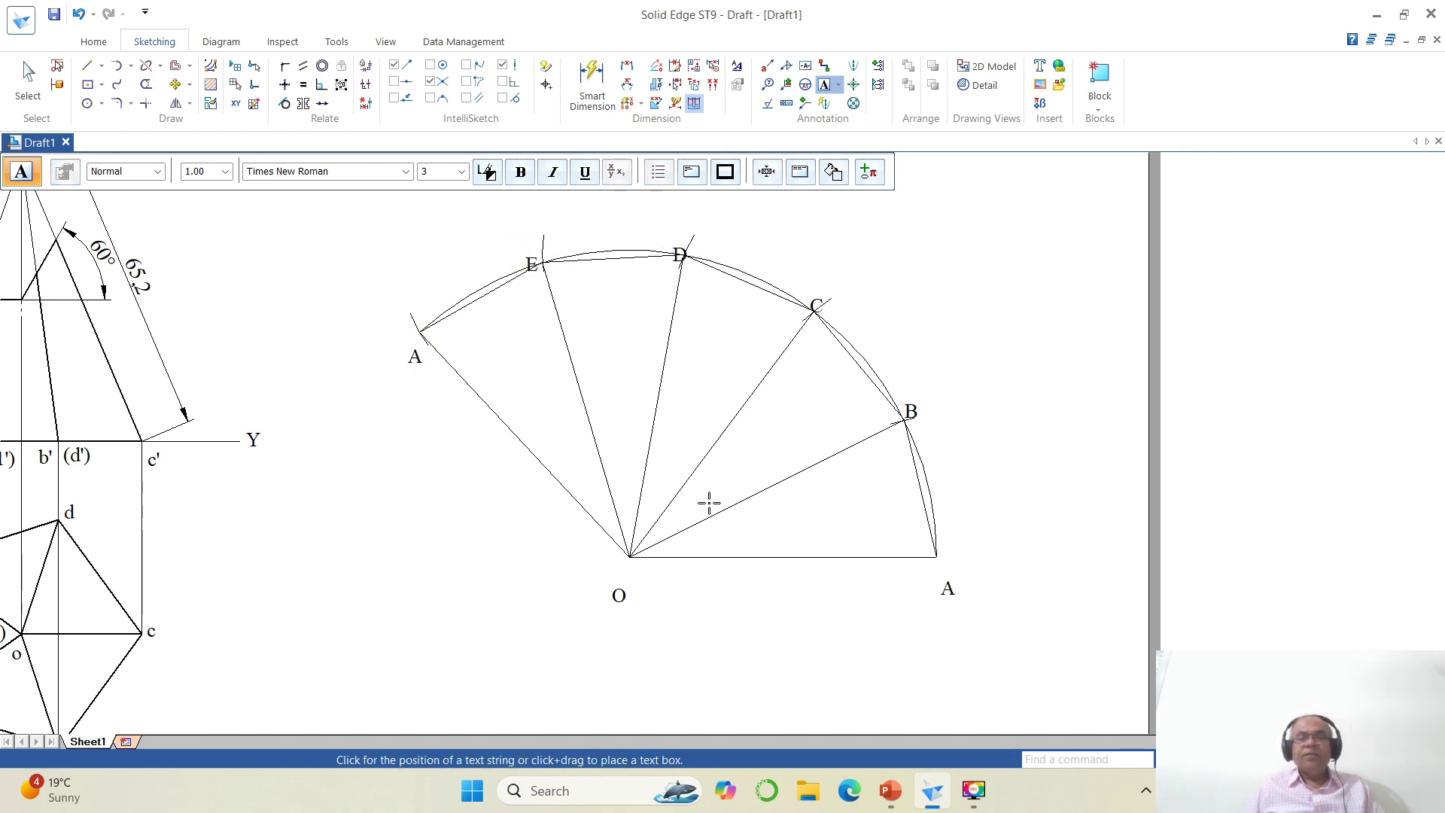
Move label A beside the outer end of the horizontal line, and shift labels B and C up clear of their division marks.
click(175, 85)
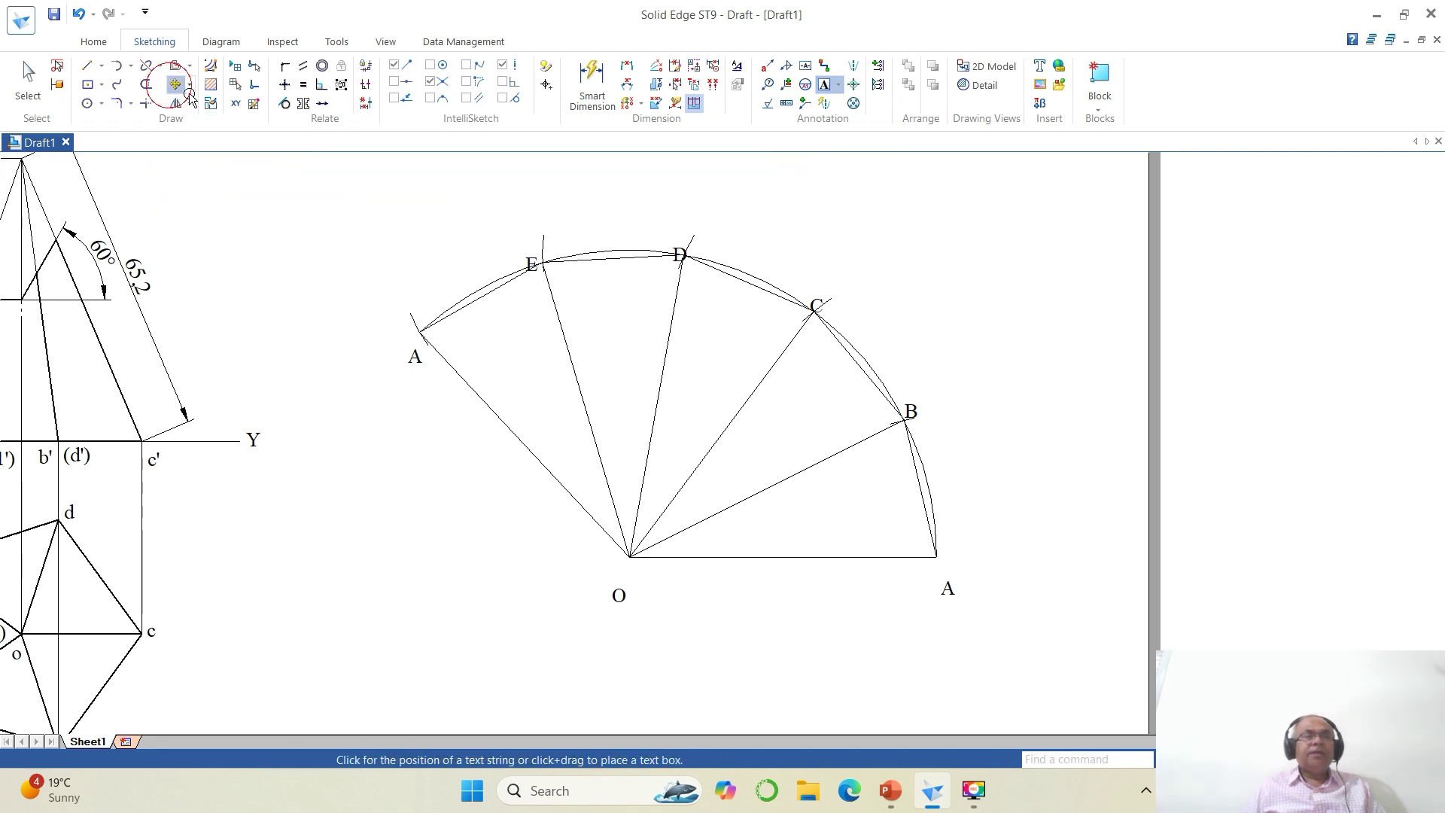
click(948, 588)
click(1000, 619)
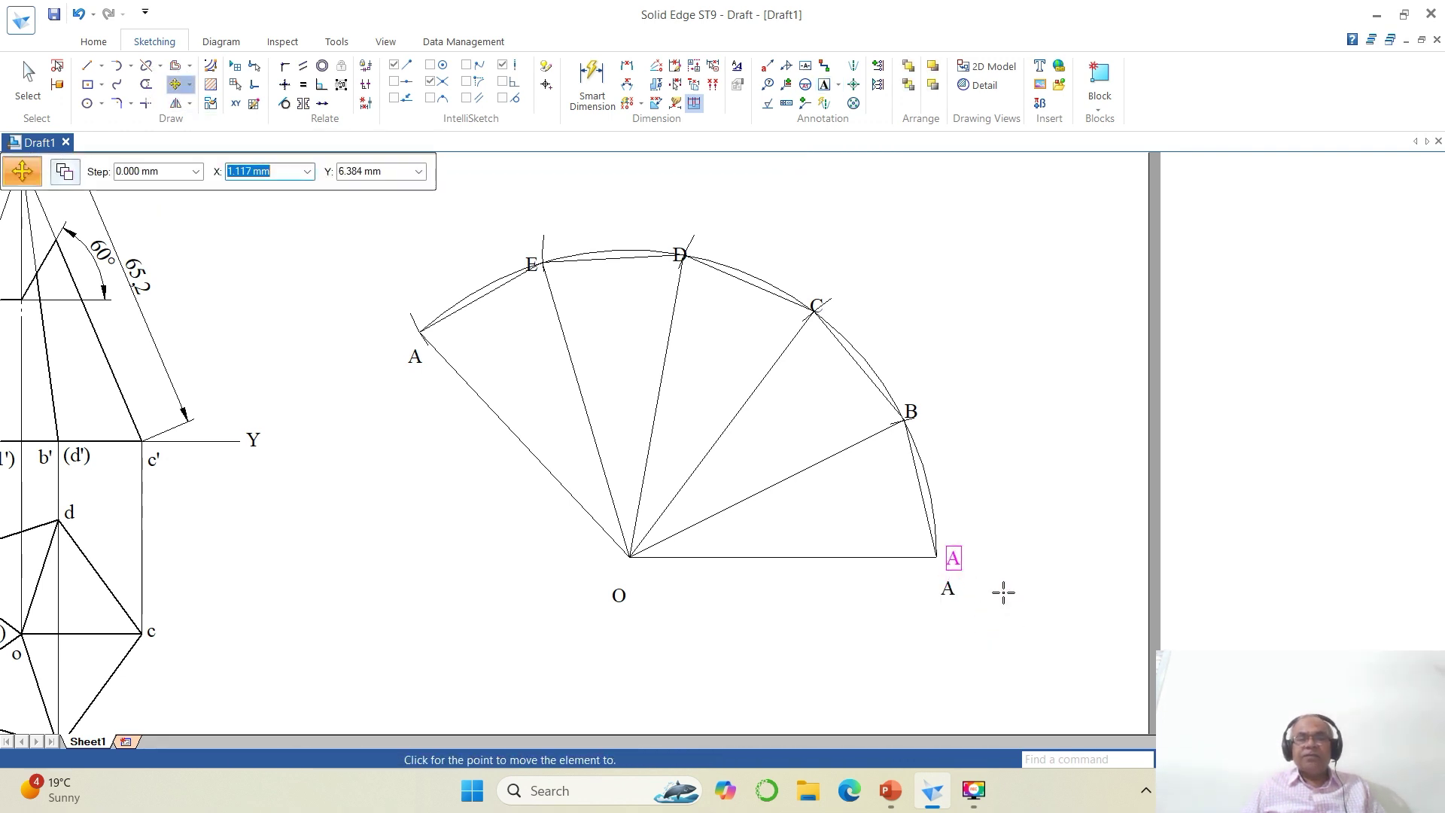
click(1002, 592)
click(910, 411)
click(966, 467)
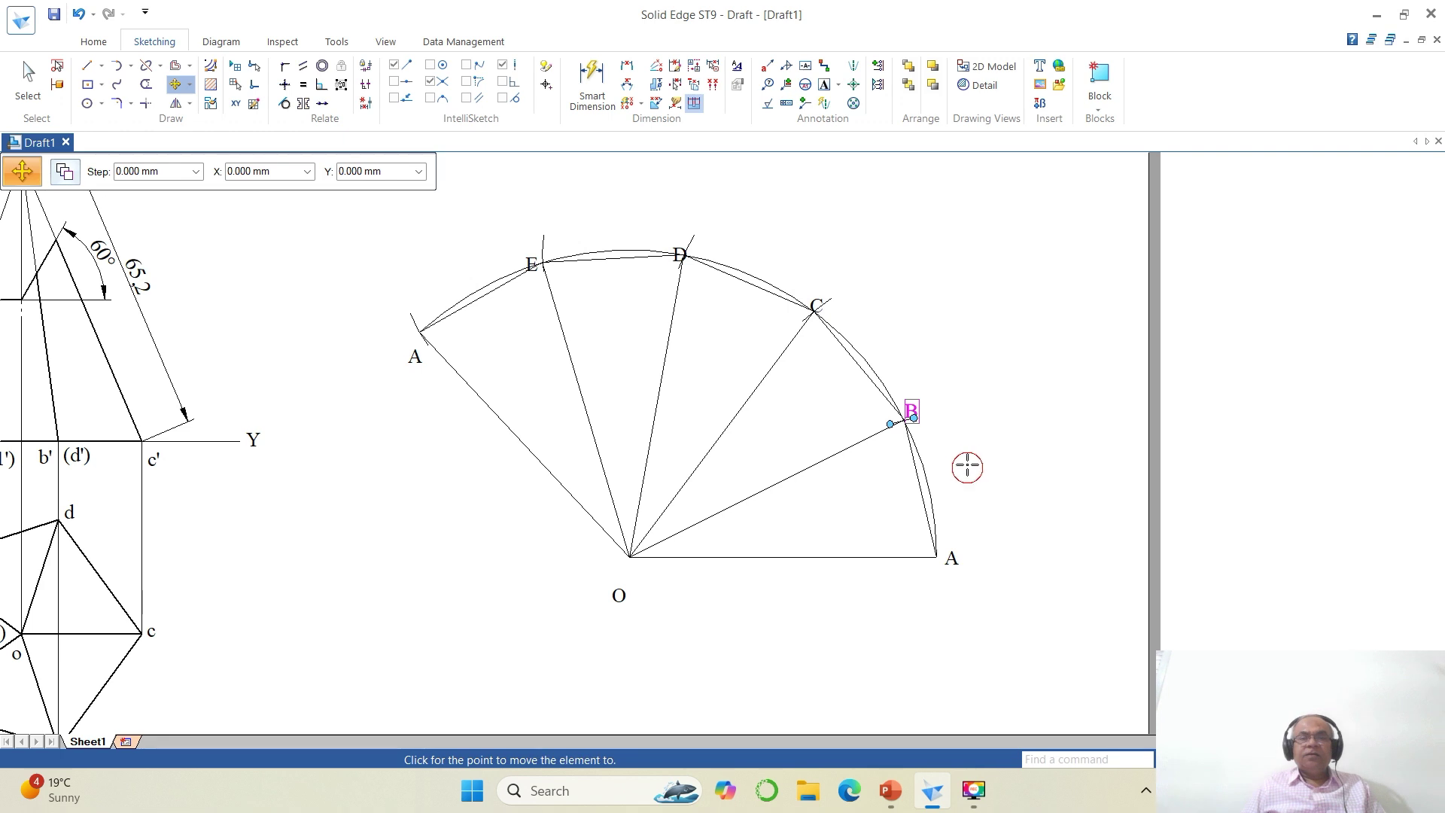
click(965, 460)
click(816, 301)
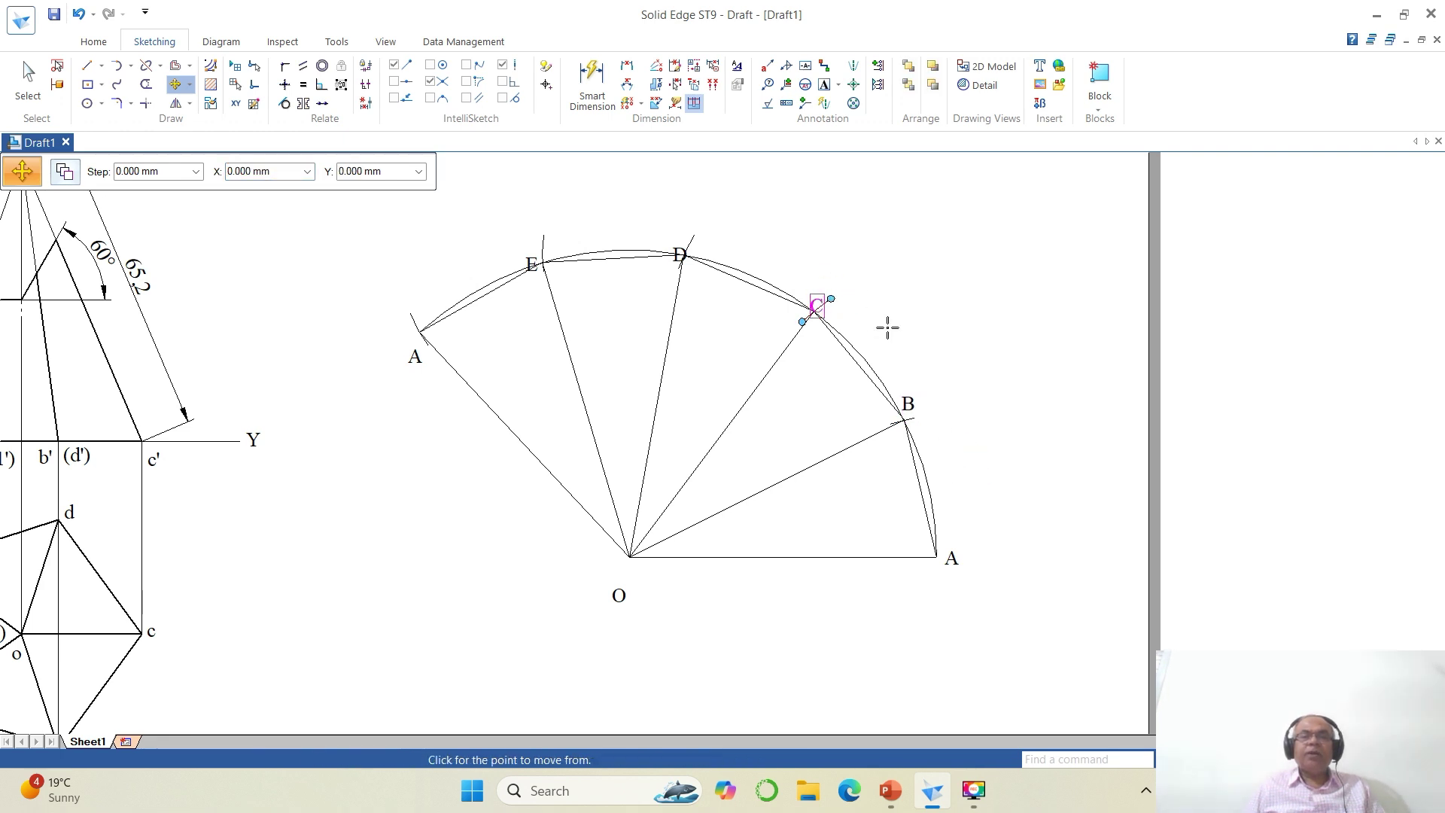
click(884, 321)
click(883, 314)
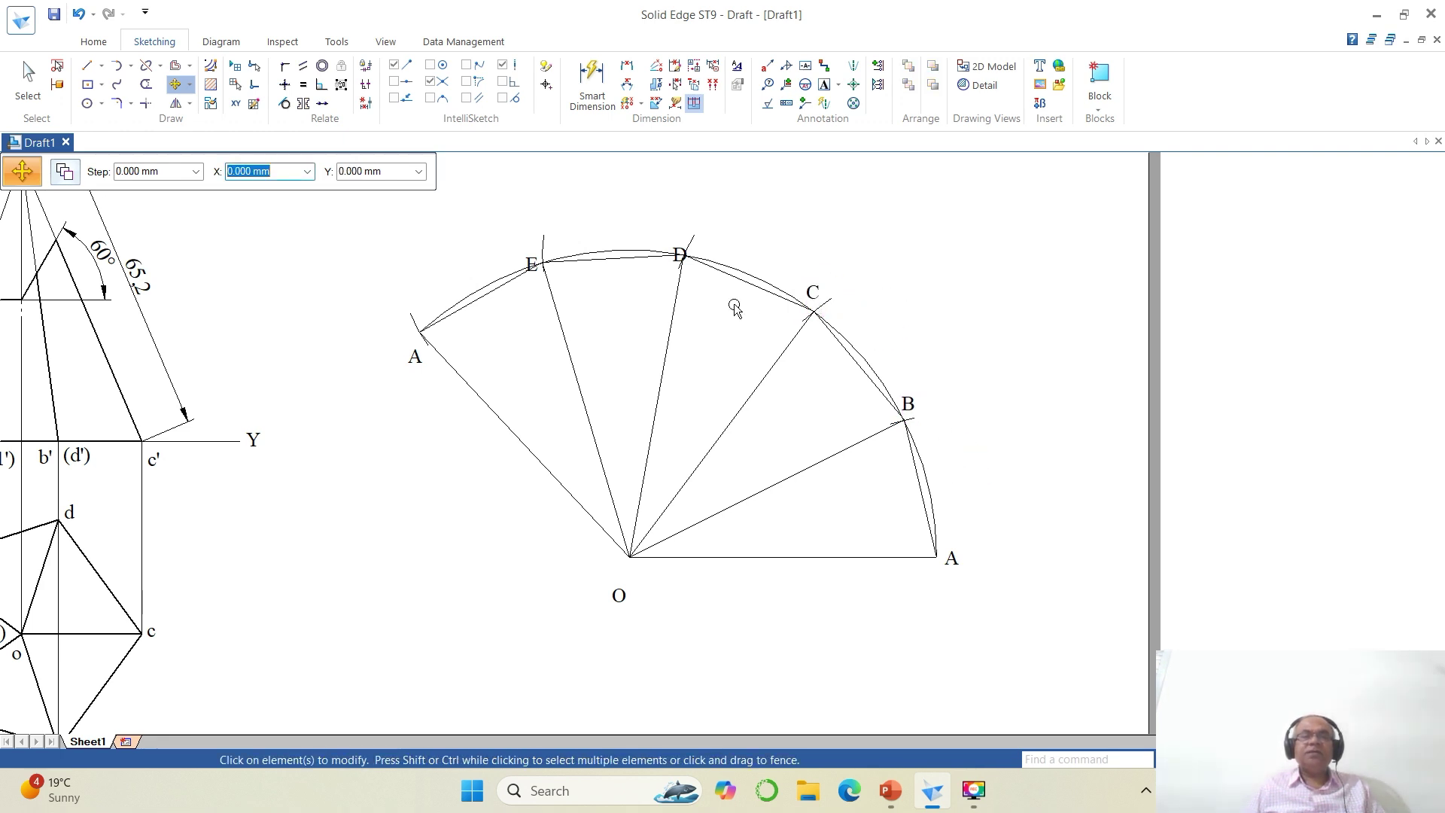
Shift labels D and E up so they sit clear of the arc and chords.
click(681, 255)
click(725, 321)
click(718, 308)
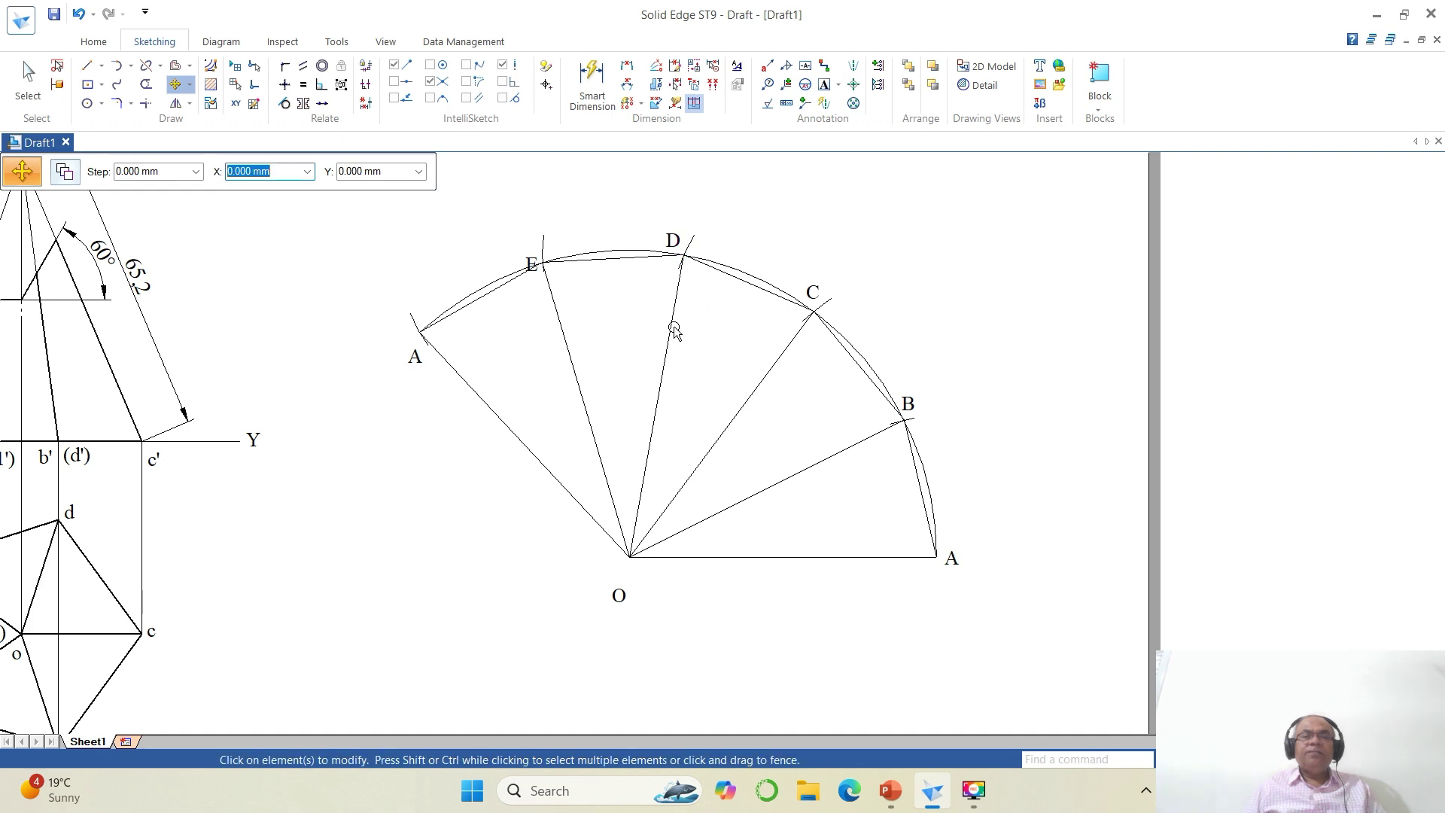
click(532, 264)
click(541, 326)
click(539, 314)
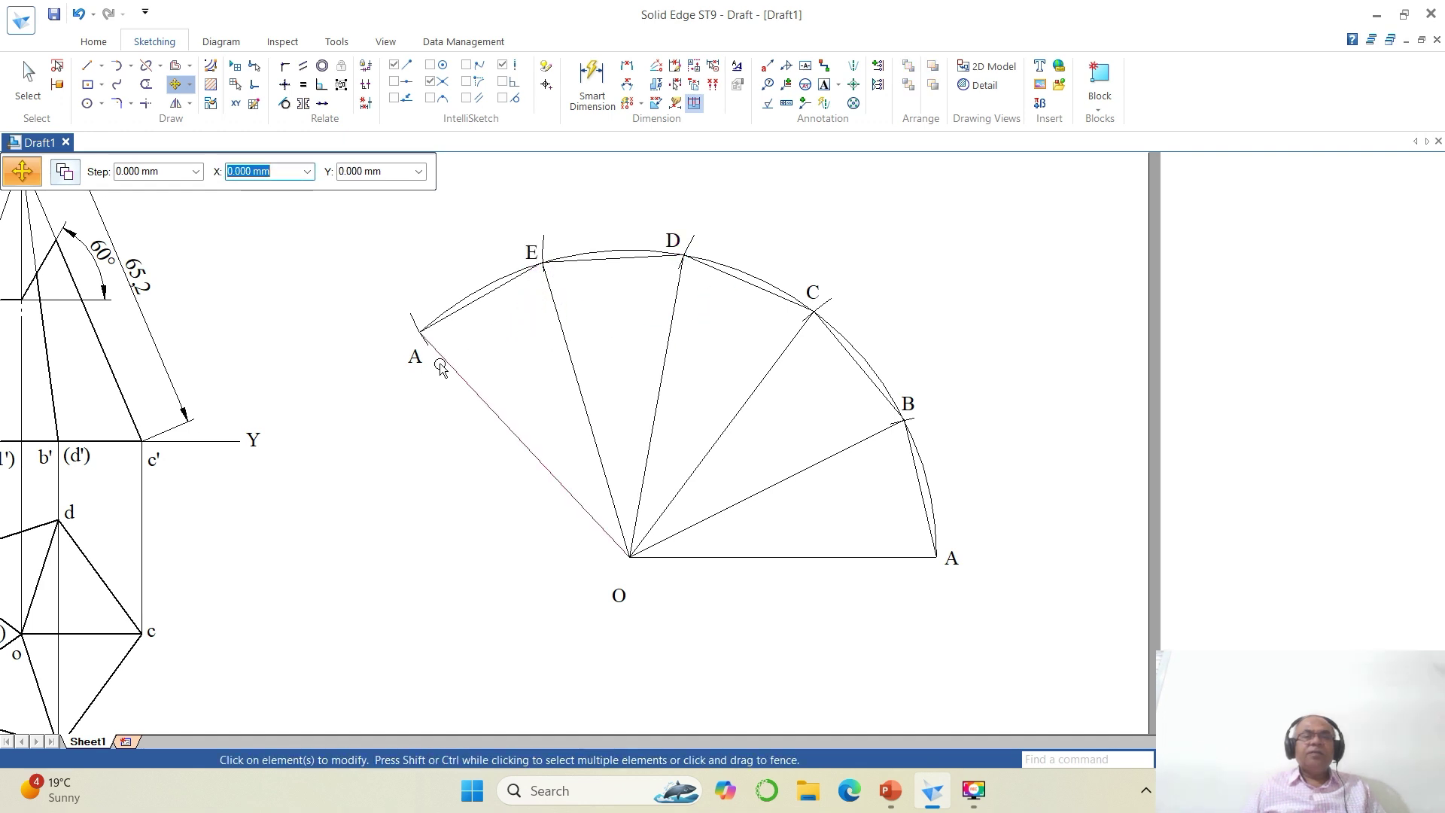
Move the A label at the last division mark closer to its point, and label O up to the fan's centre.
click(418, 364)
click(430, 418)
click(424, 404)
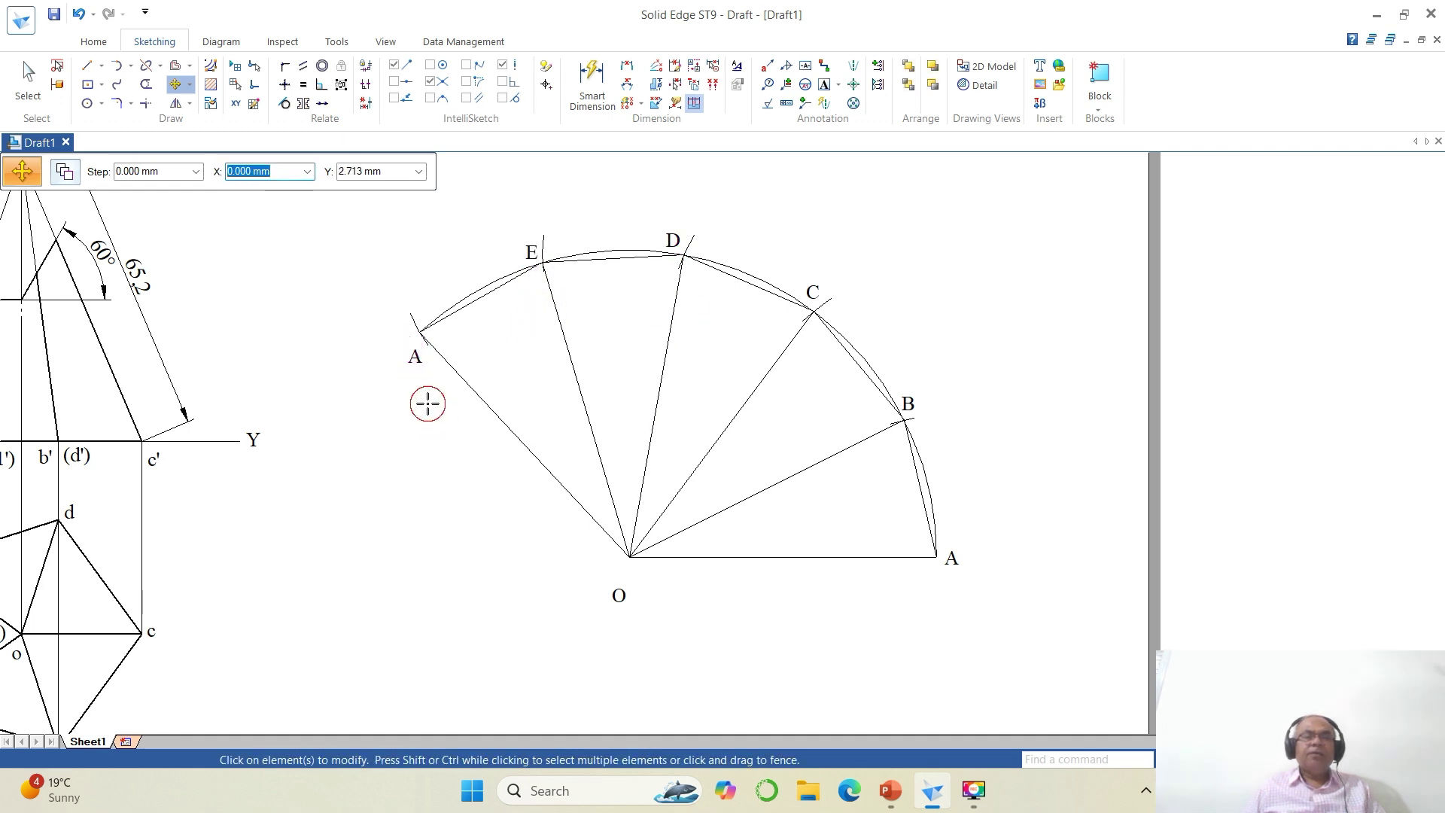
click(610, 608)
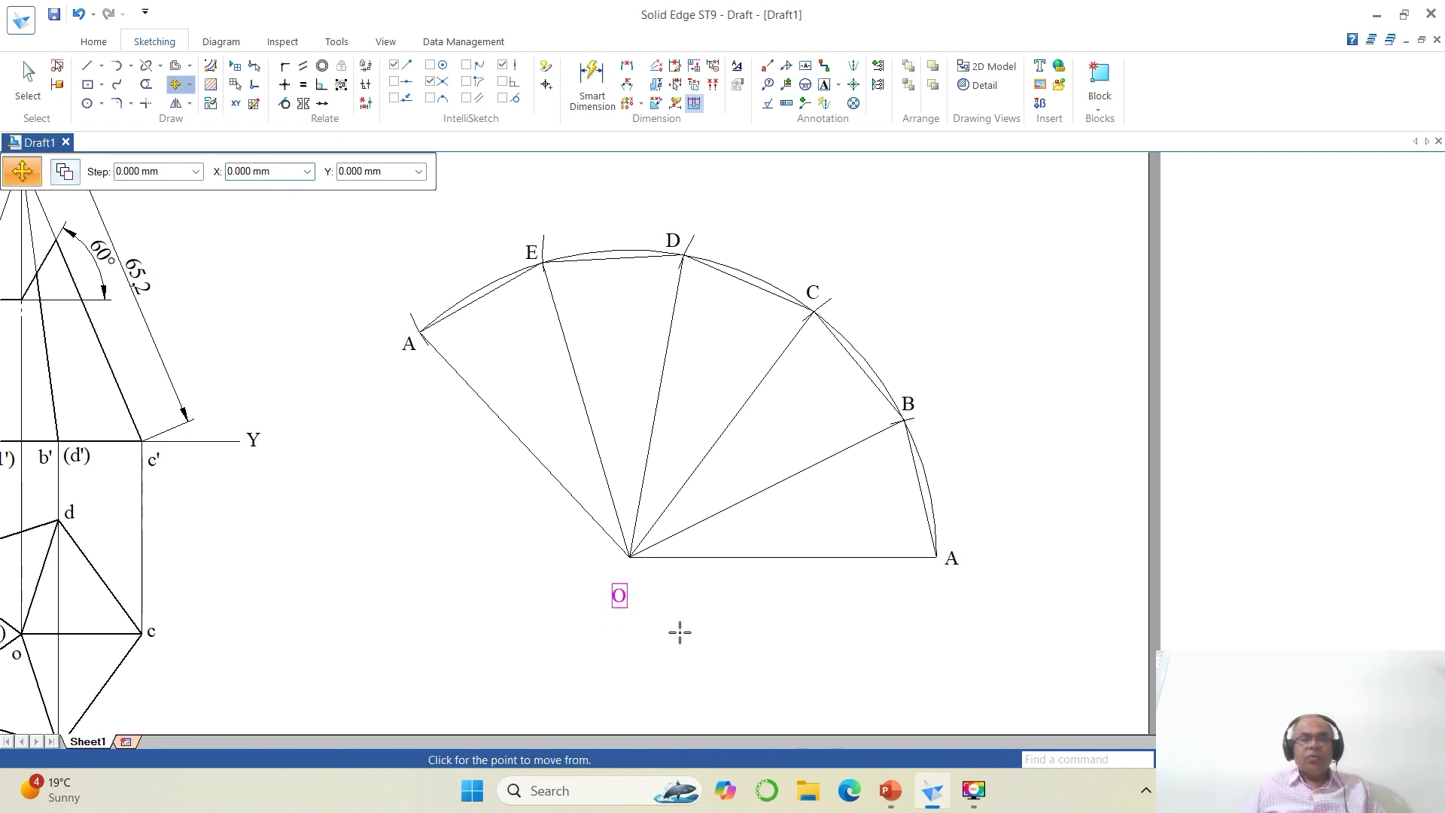
click(681, 629)
click(681, 607)
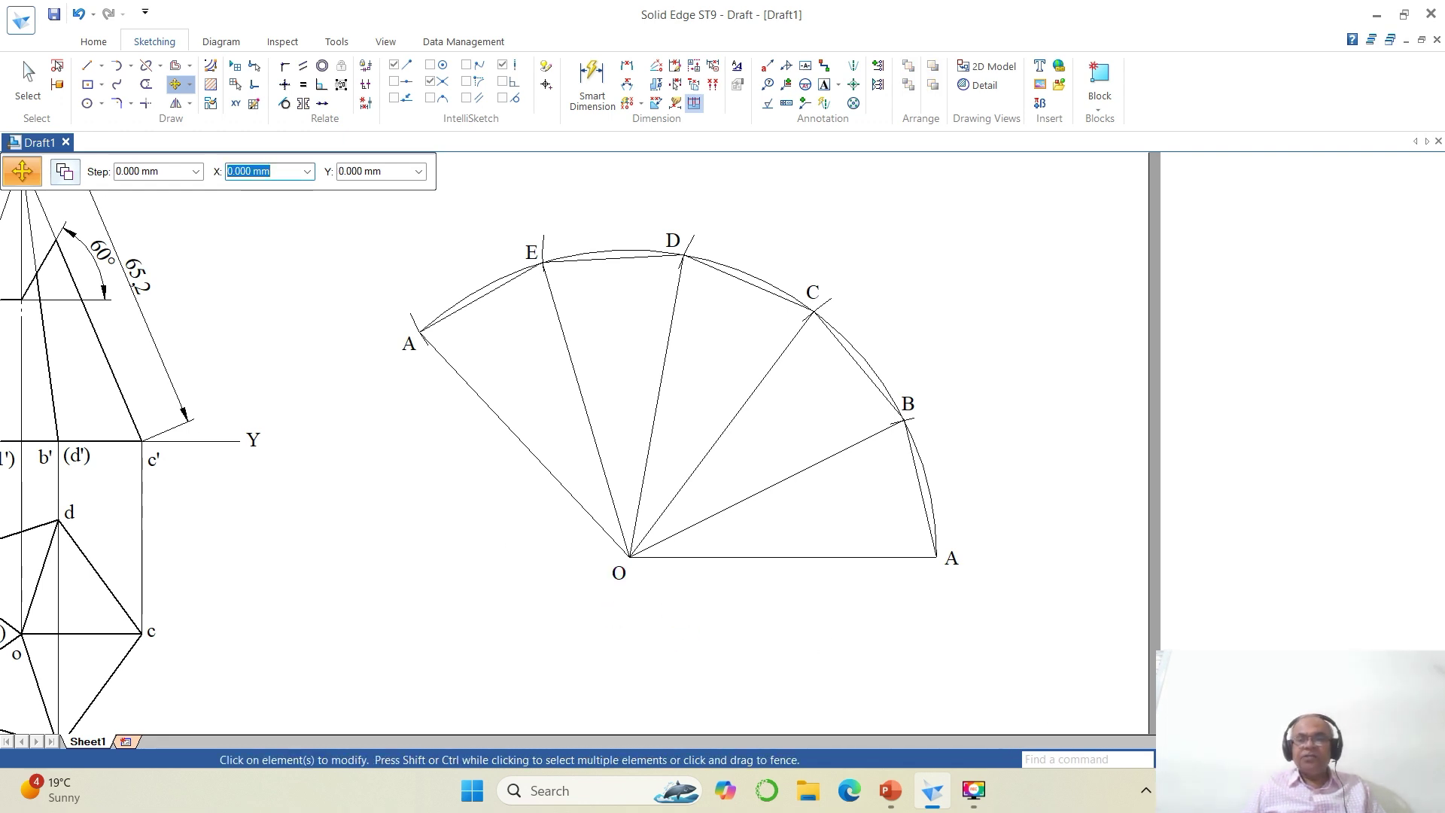
Label the cut points in the front view 1', 2', 3', 4', (5'), (6') and (7').
click(1274, 759)
click(1235, 760)
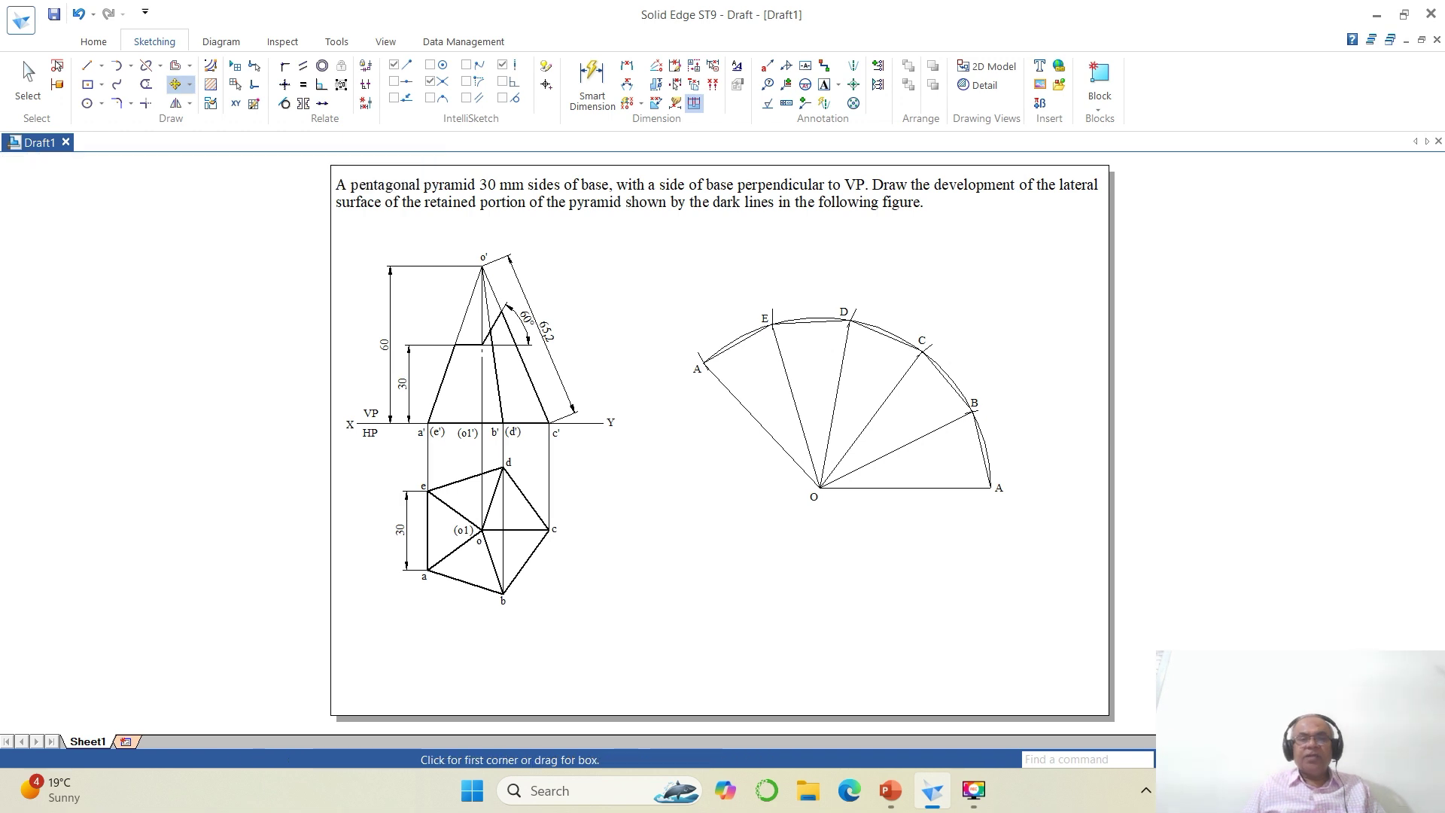
click(389, 229)
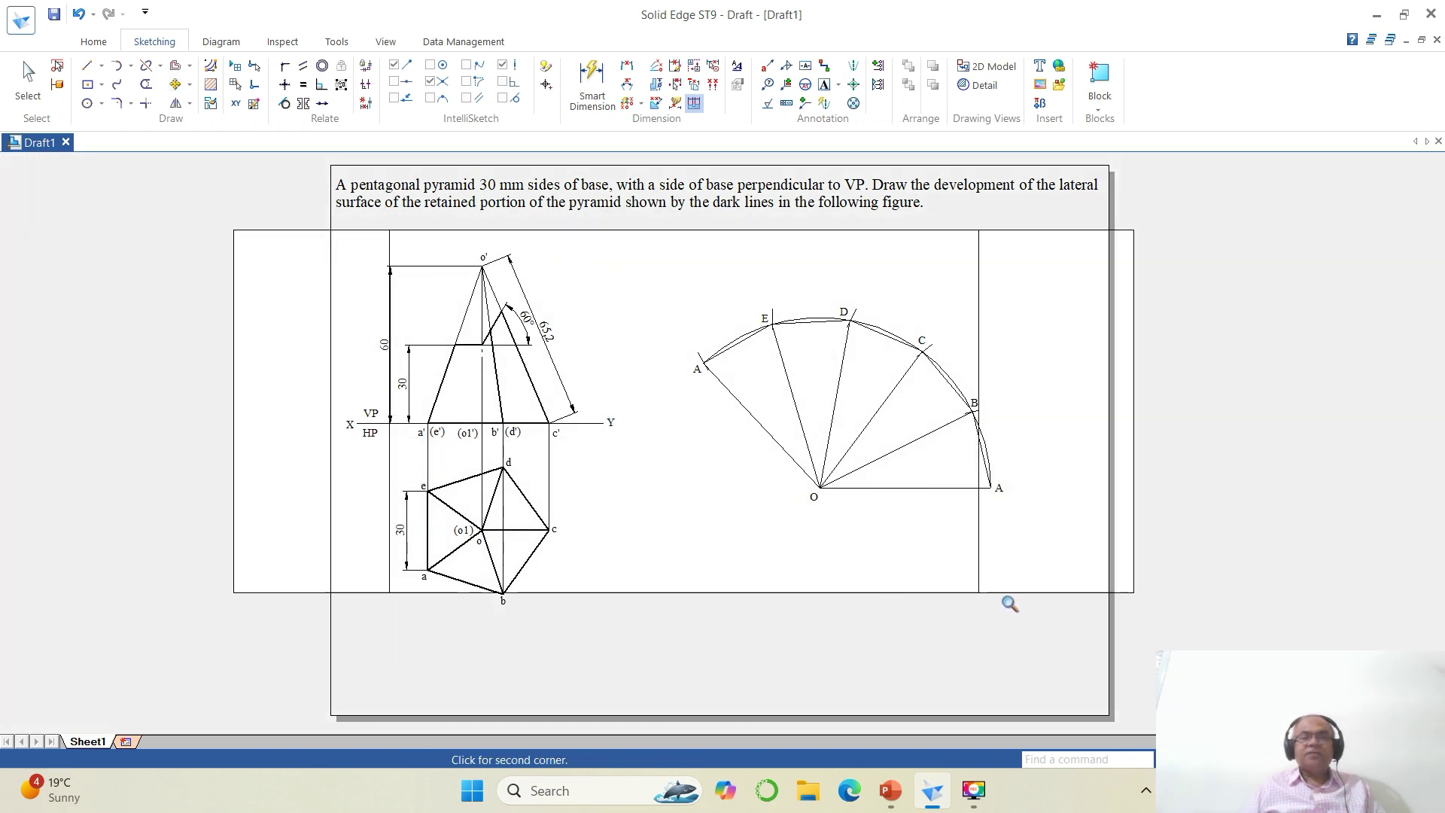
click(1096, 602)
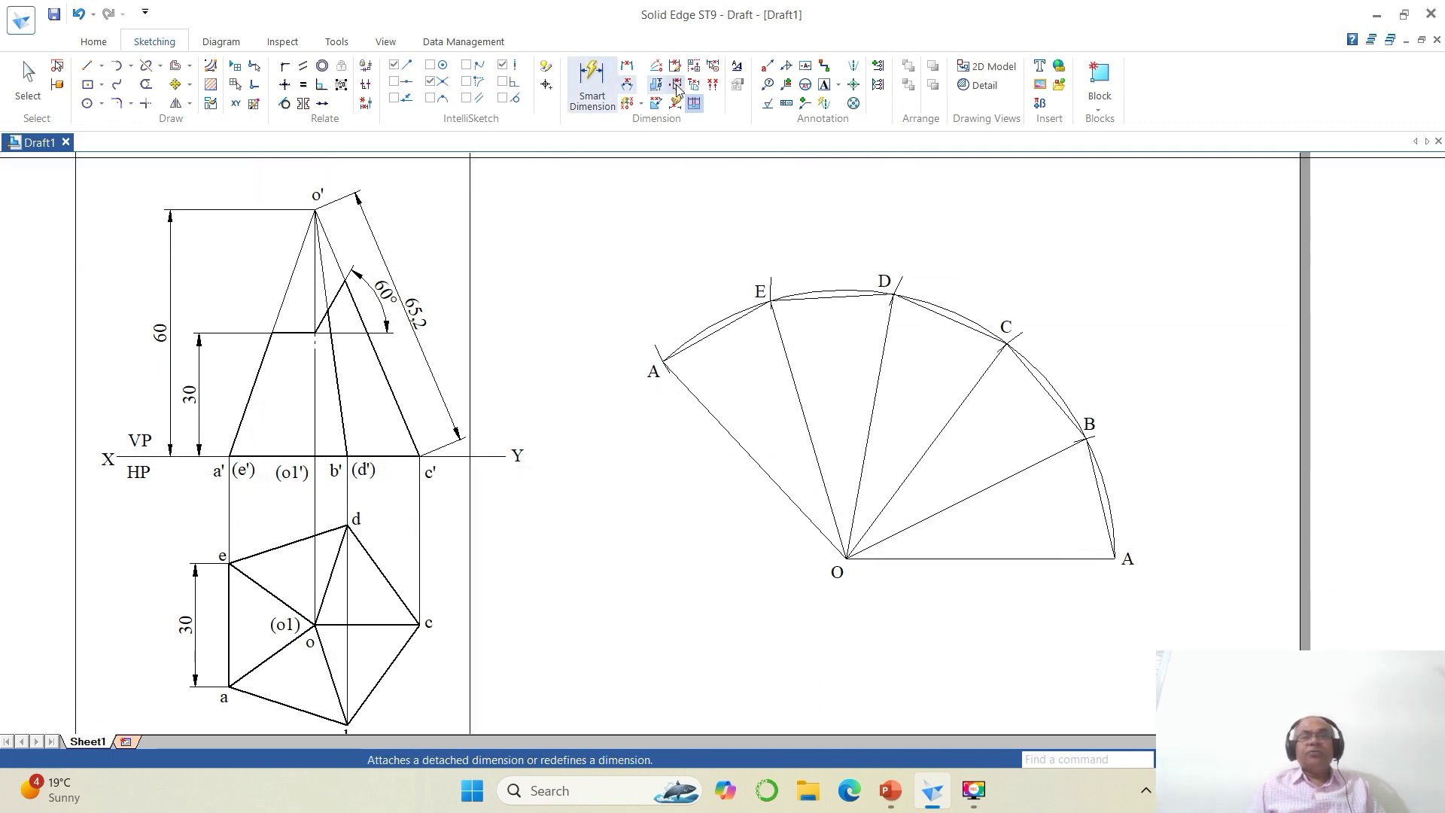
click(824, 84)
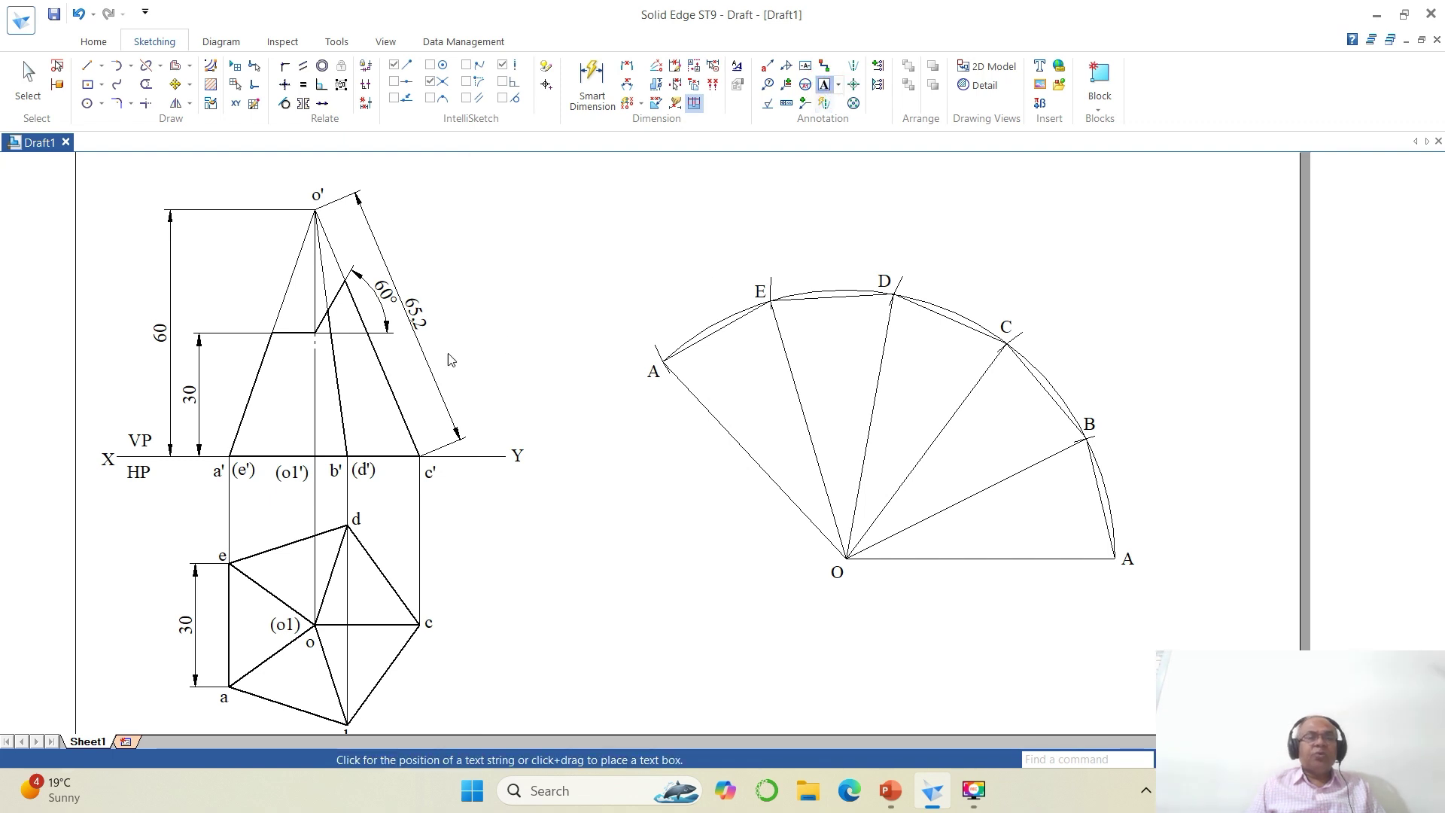
click(256, 320)
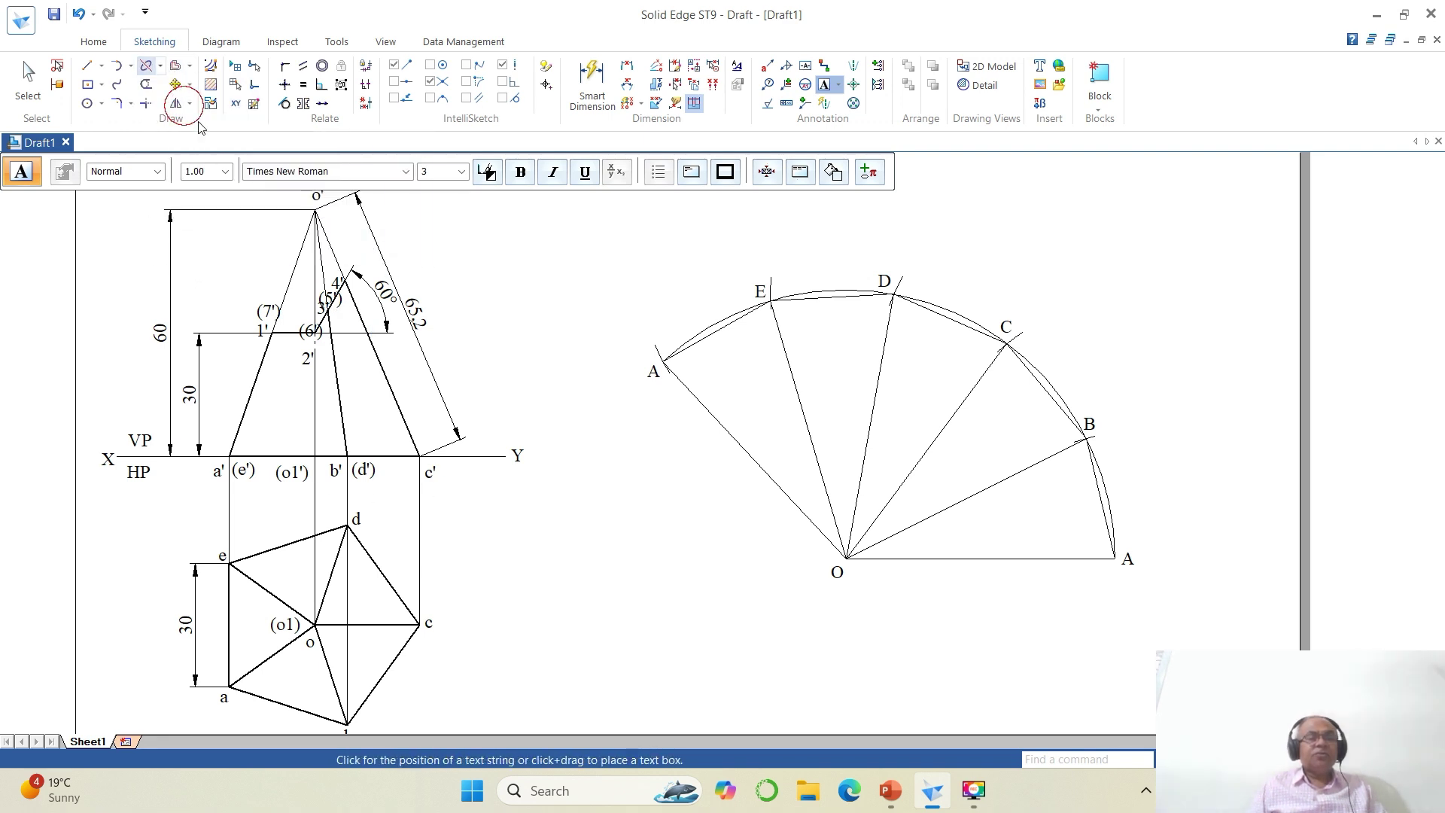
Extend the vertical line through o down to edge ab in the top view, and label its crossings 2 on ab and 6 on ed.
click(312, 580)
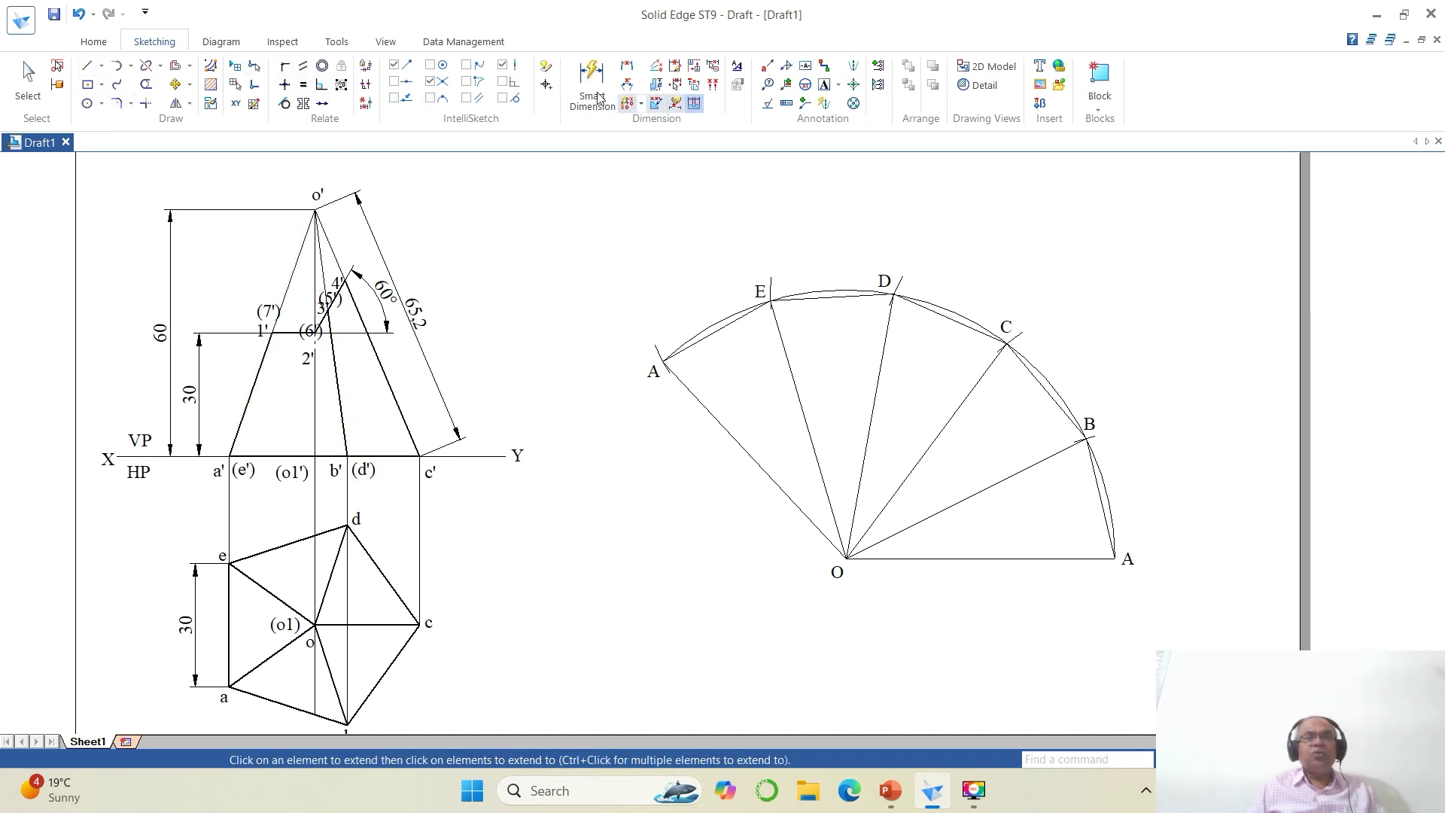
click(825, 85)
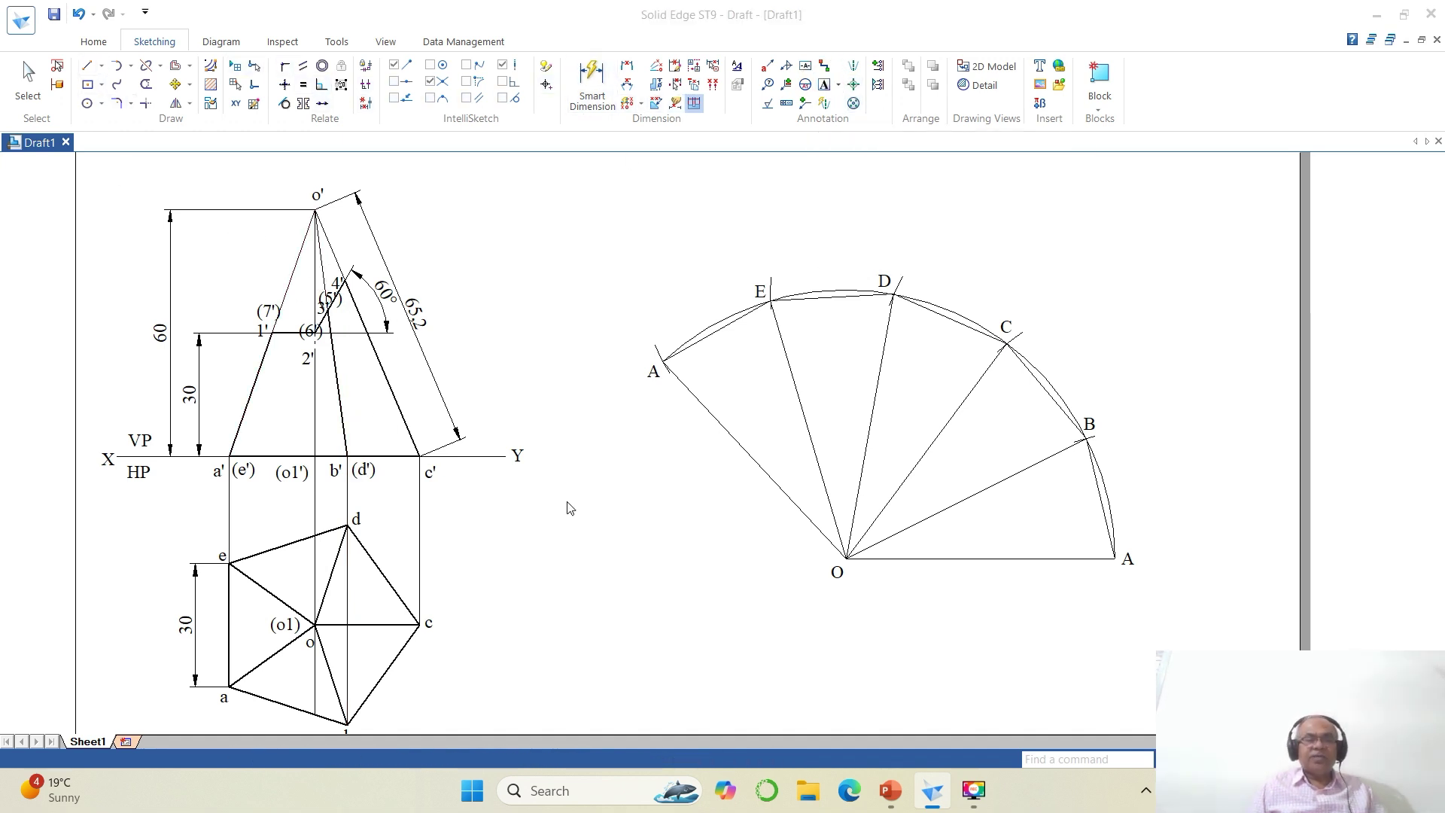
click(304, 720)
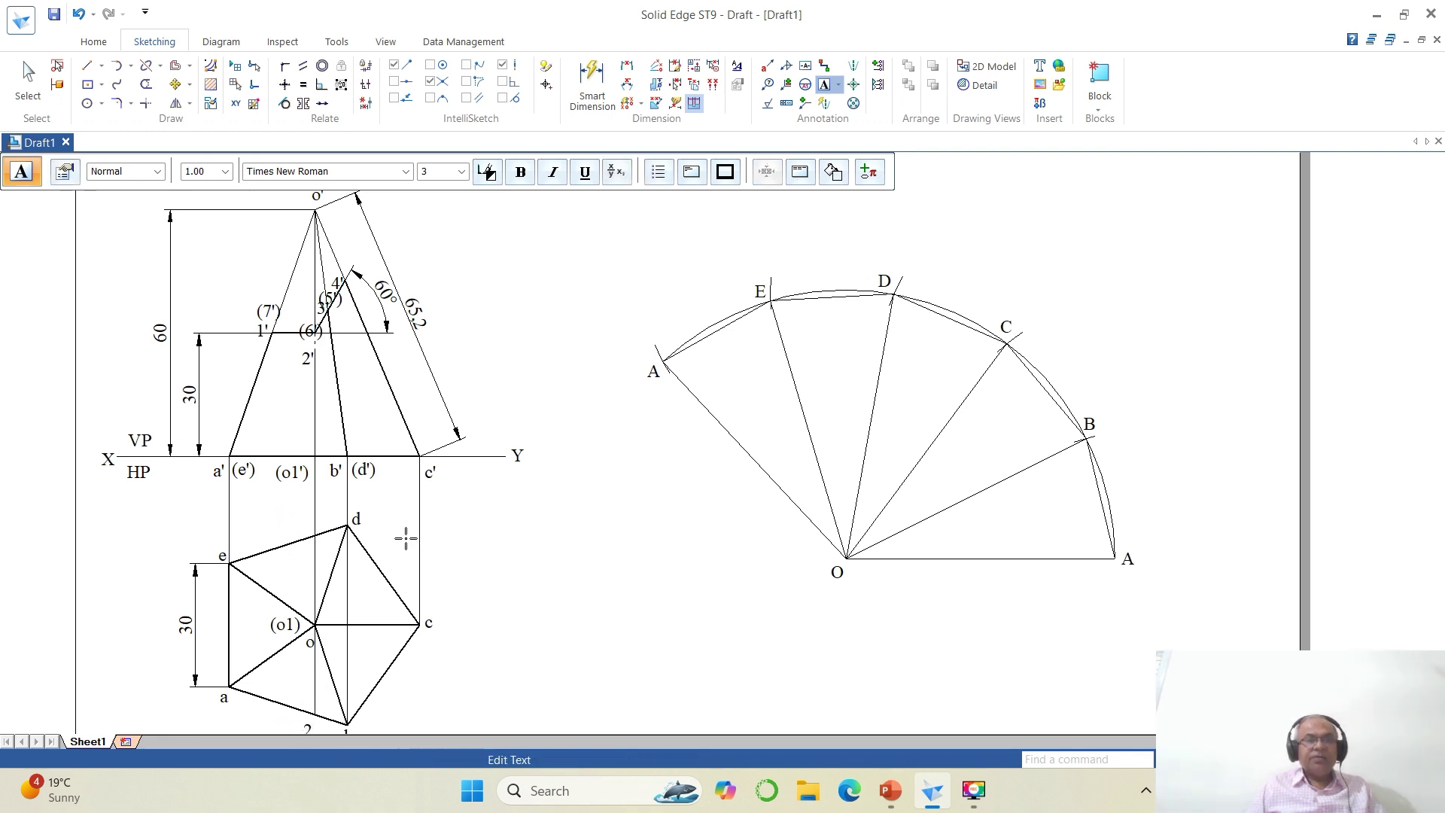
click(499, 549)
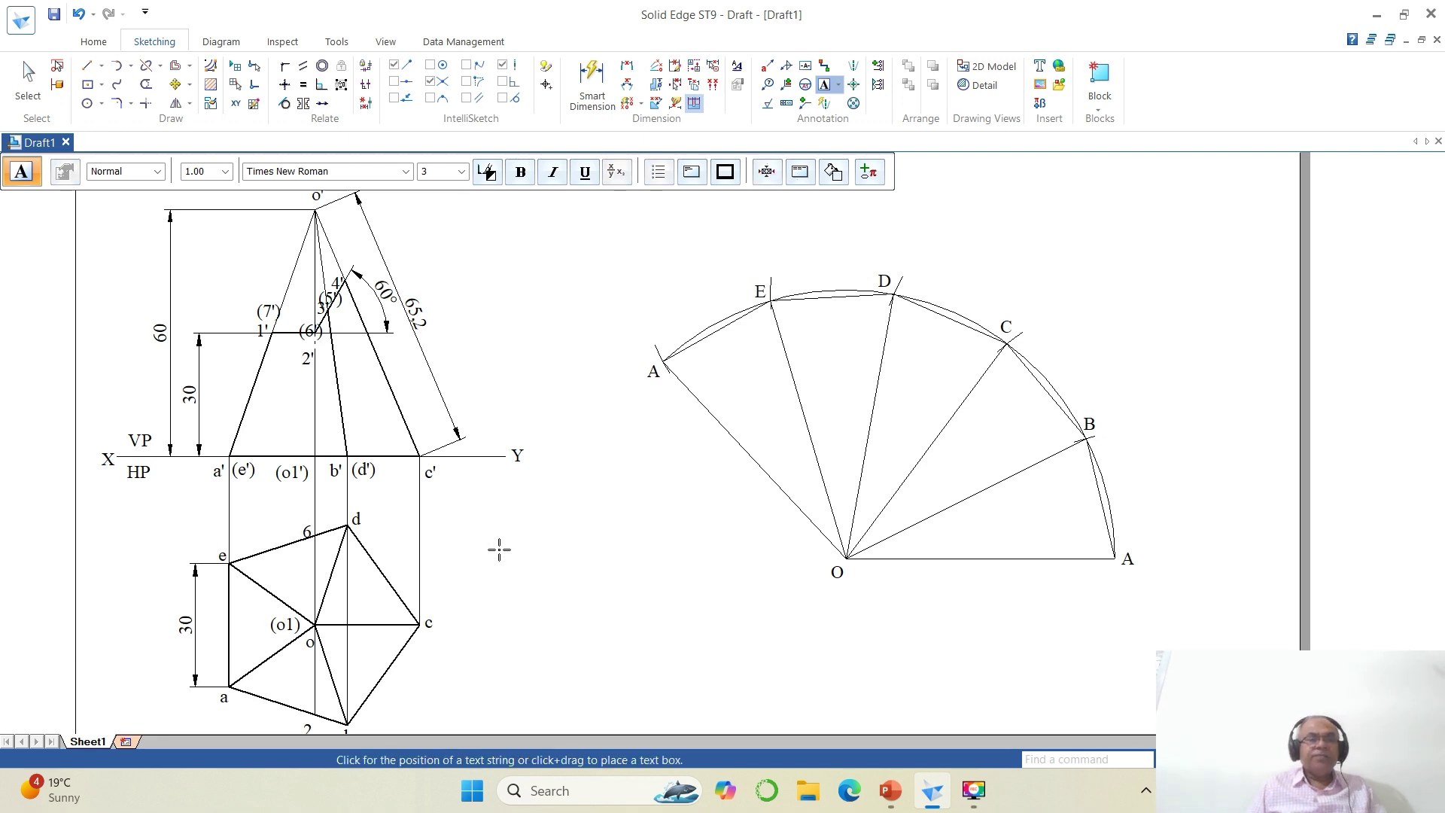
Move label 2 directly below its point on edge ab and shift label 6 up clear of edge ed in the top view.
click(1241, 759)
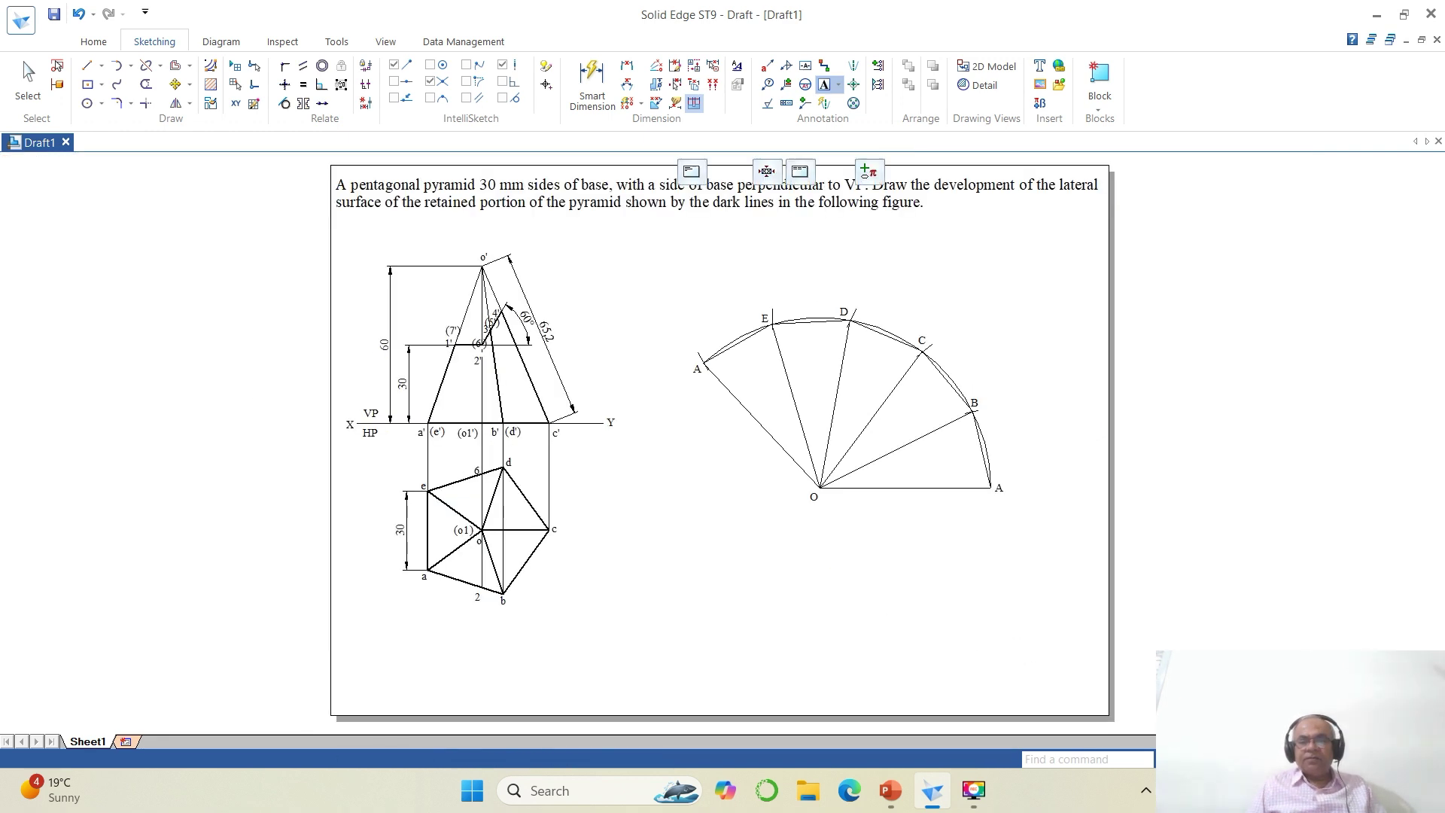
click(1203, 759)
click(352, 435)
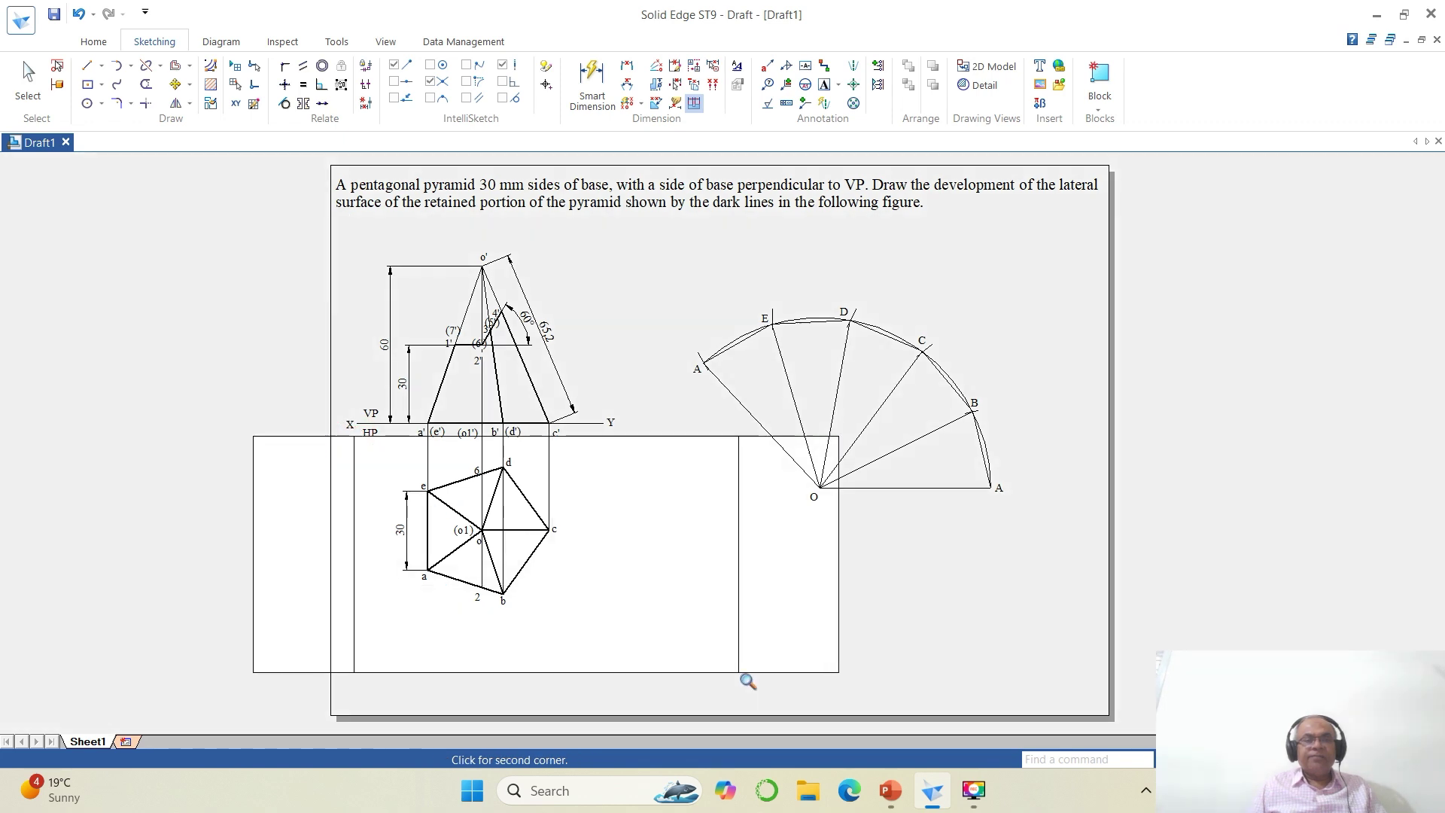
click(752, 679)
click(178, 88)
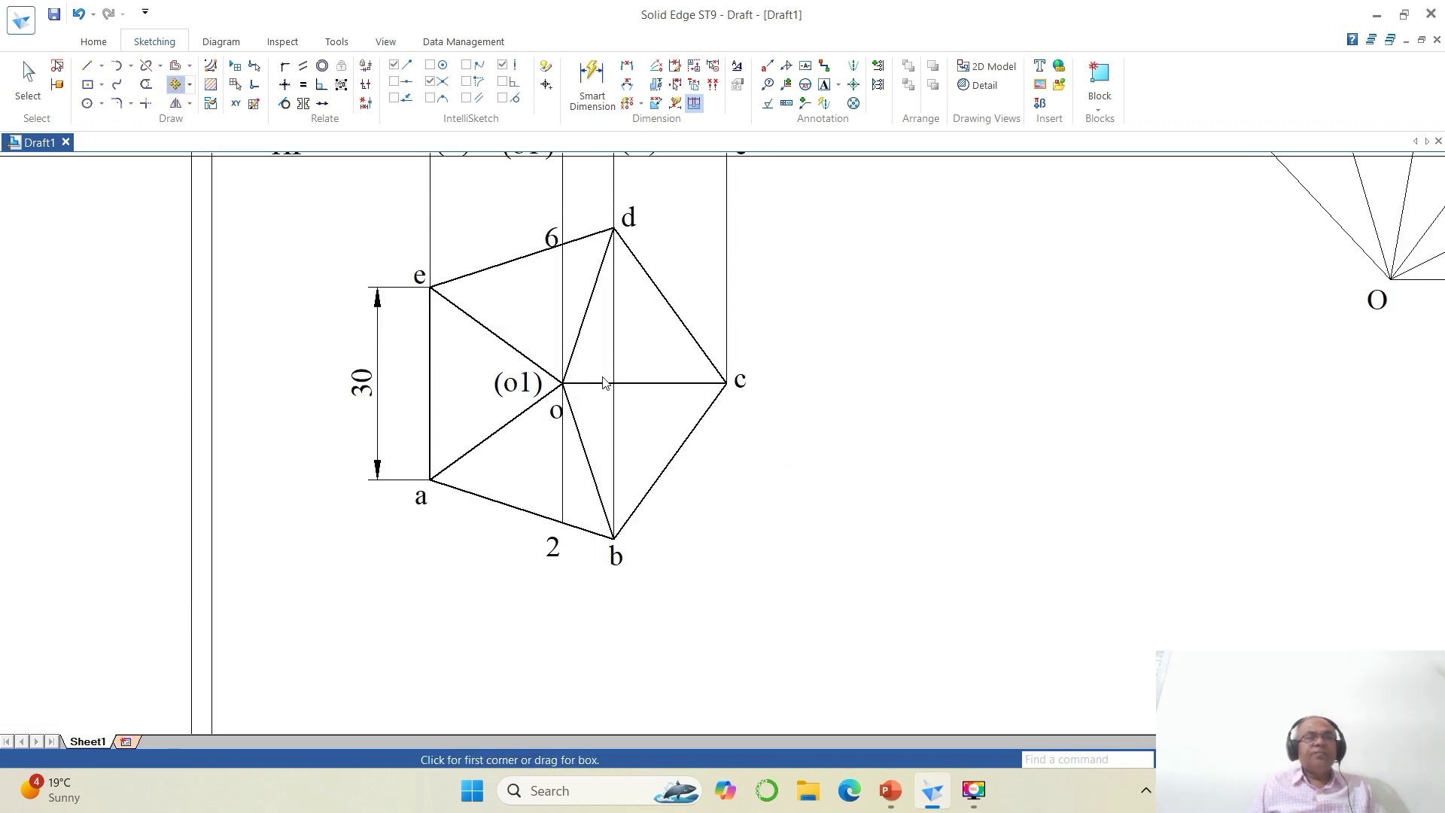
click(554, 548)
click(571, 620)
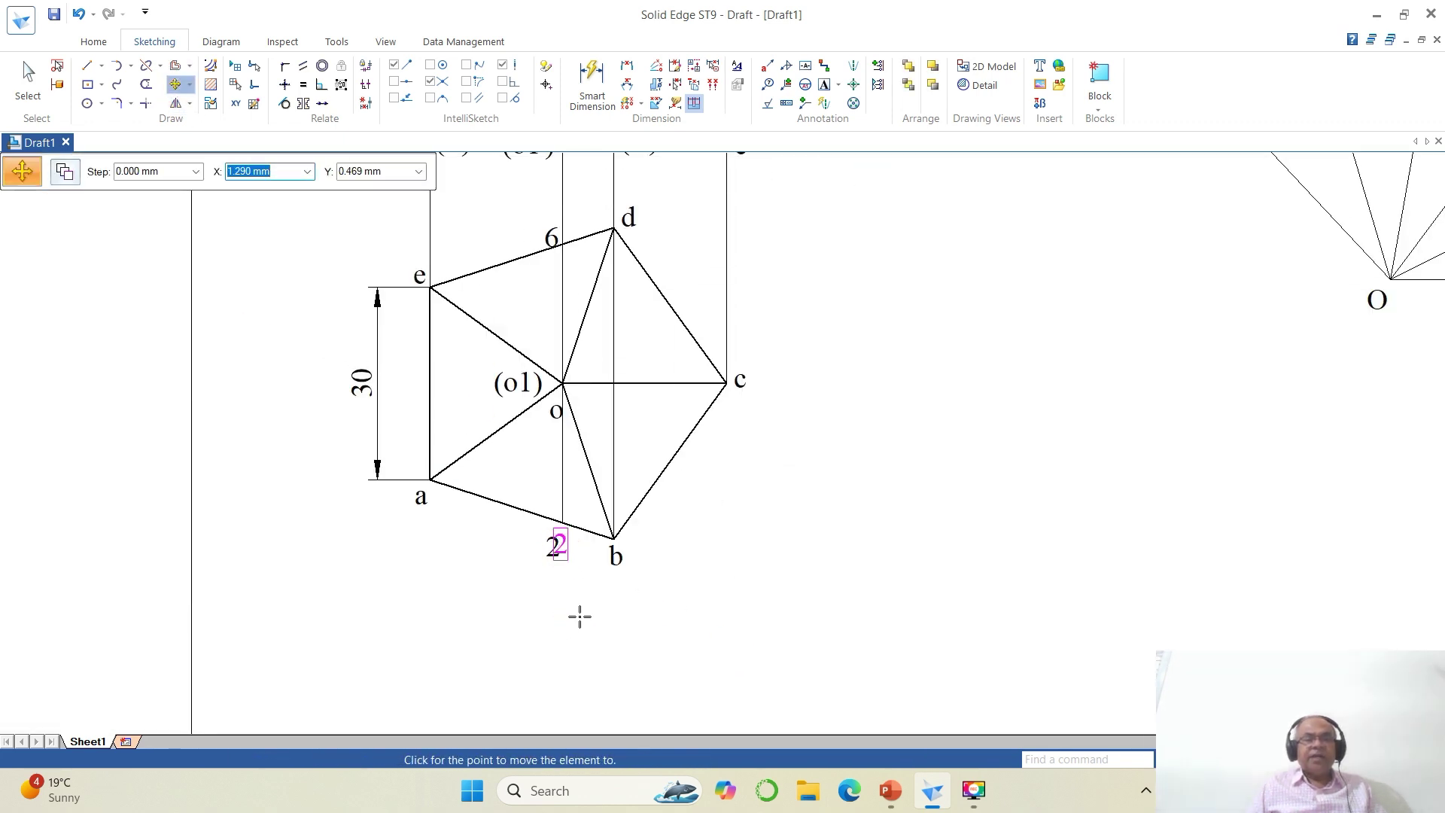
click(580, 613)
click(552, 245)
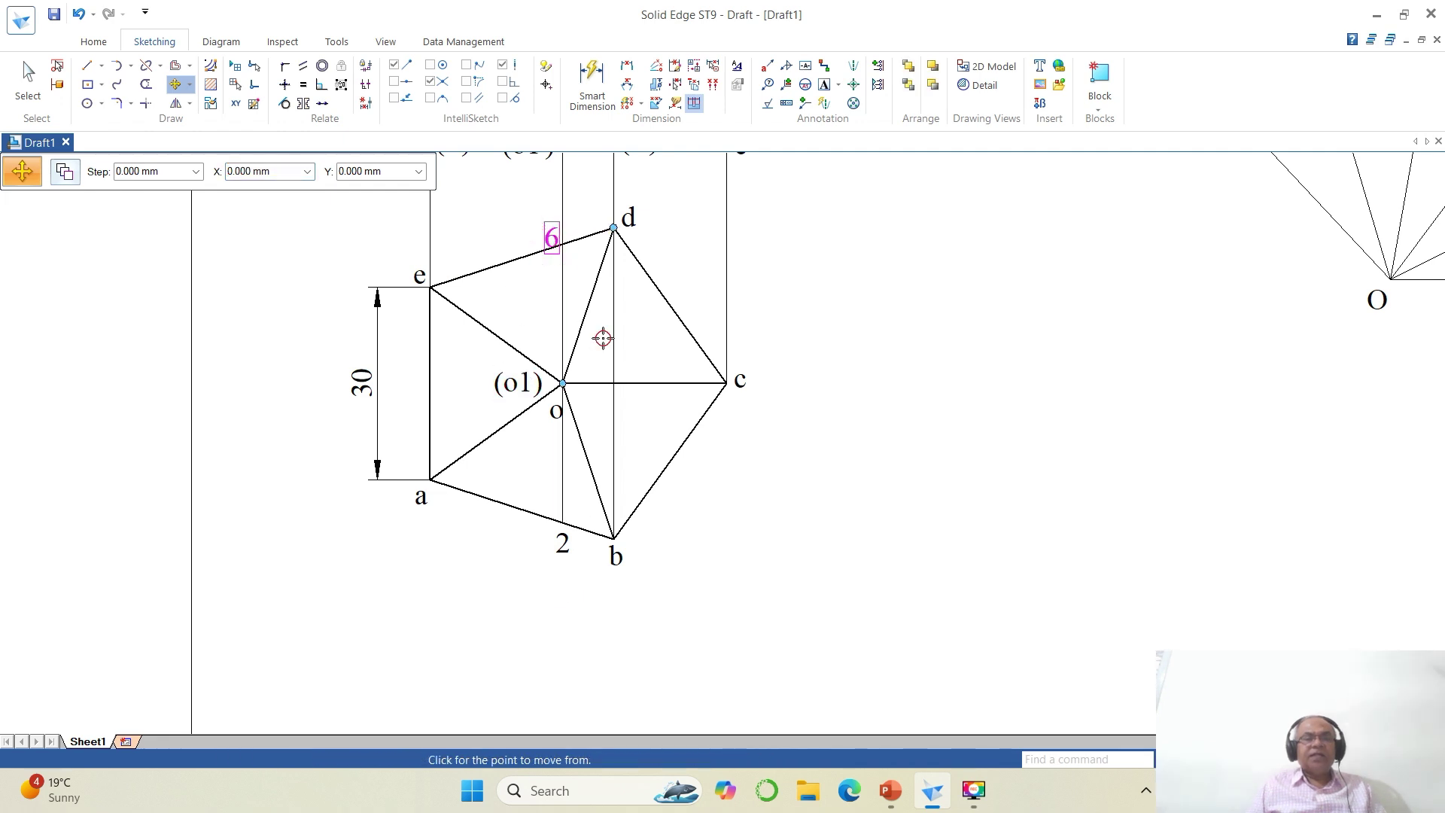
click(600, 335)
click(603, 326)
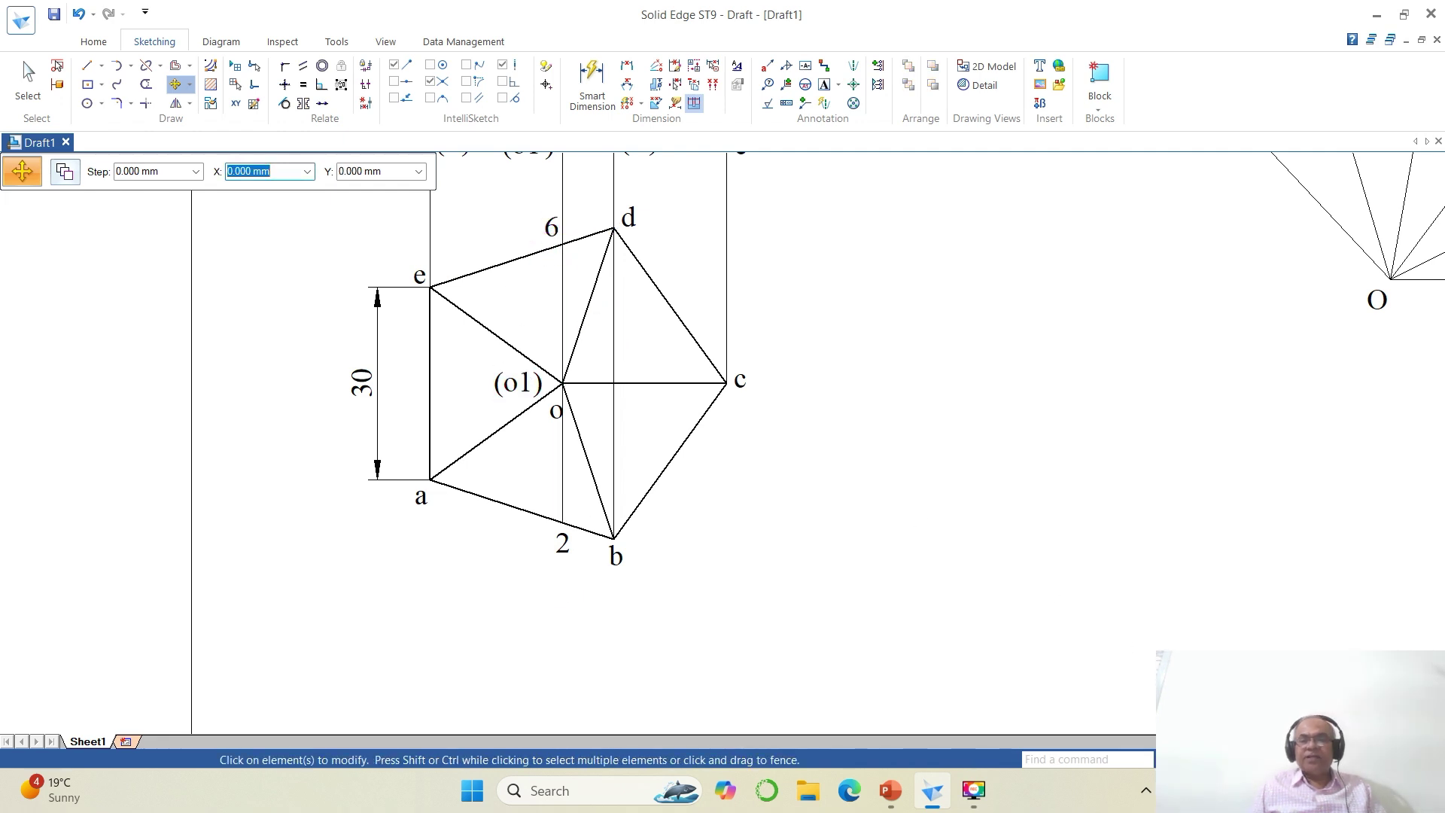
Move label 1' just above its cut point on edge o'a' in the front view and place (7') directly beside it.
click(1244, 760)
click(1206, 760)
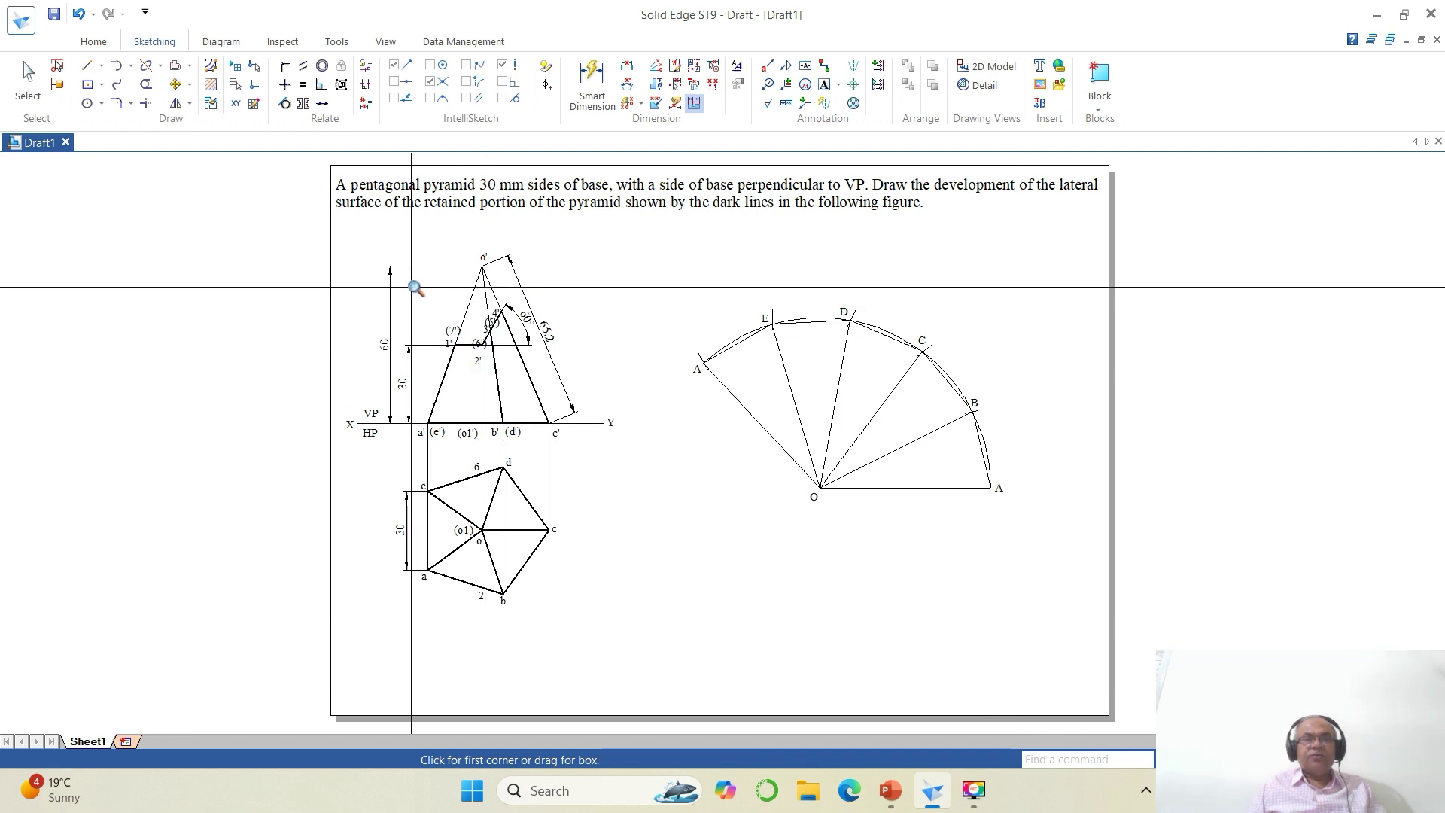
click(324, 229)
click(612, 385)
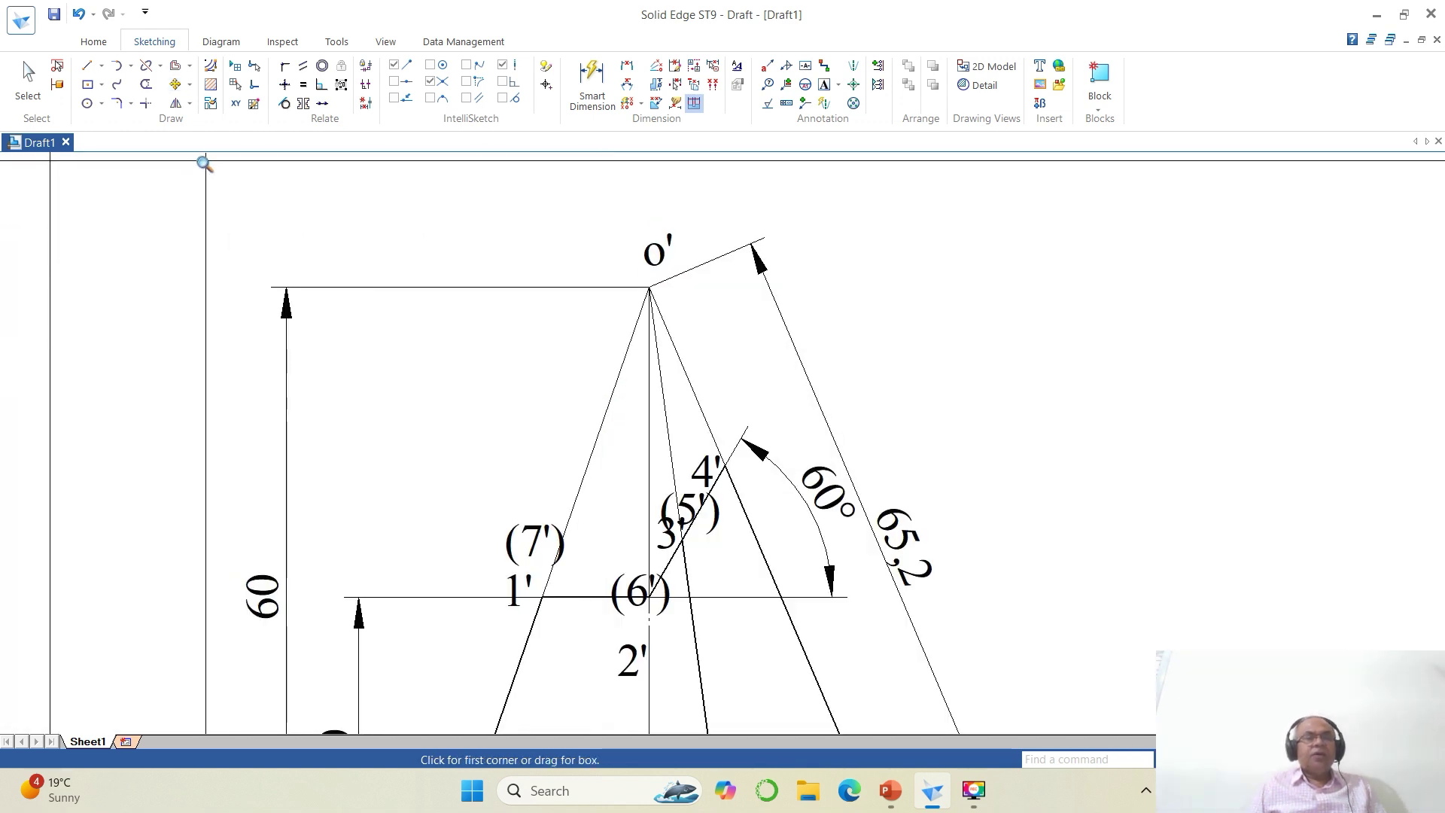
click(176, 87)
click(533, 536)
click(551, 451)
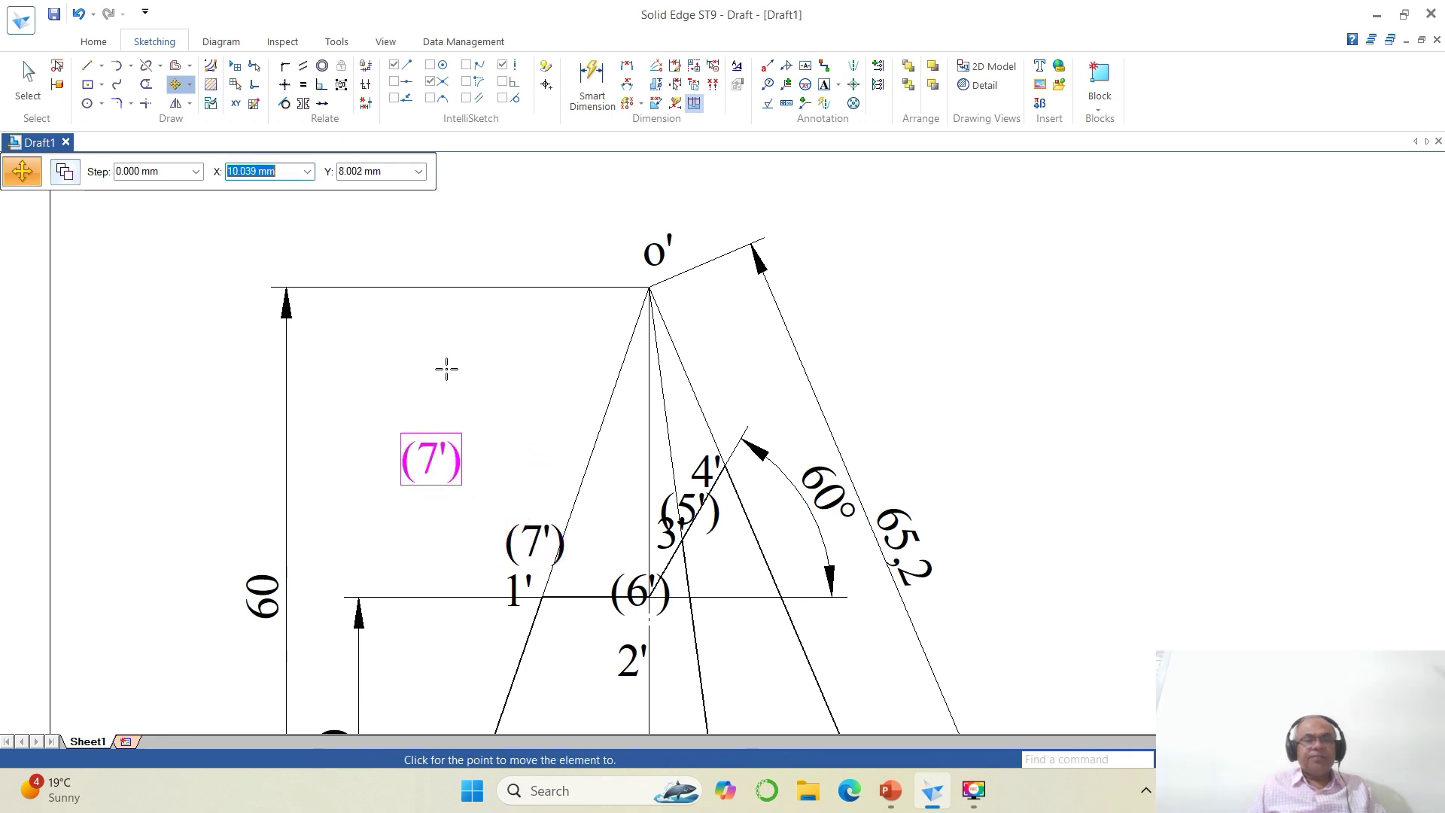
click(446, 369)
click(520, 589)
click(543, 557)
click(548, 534)
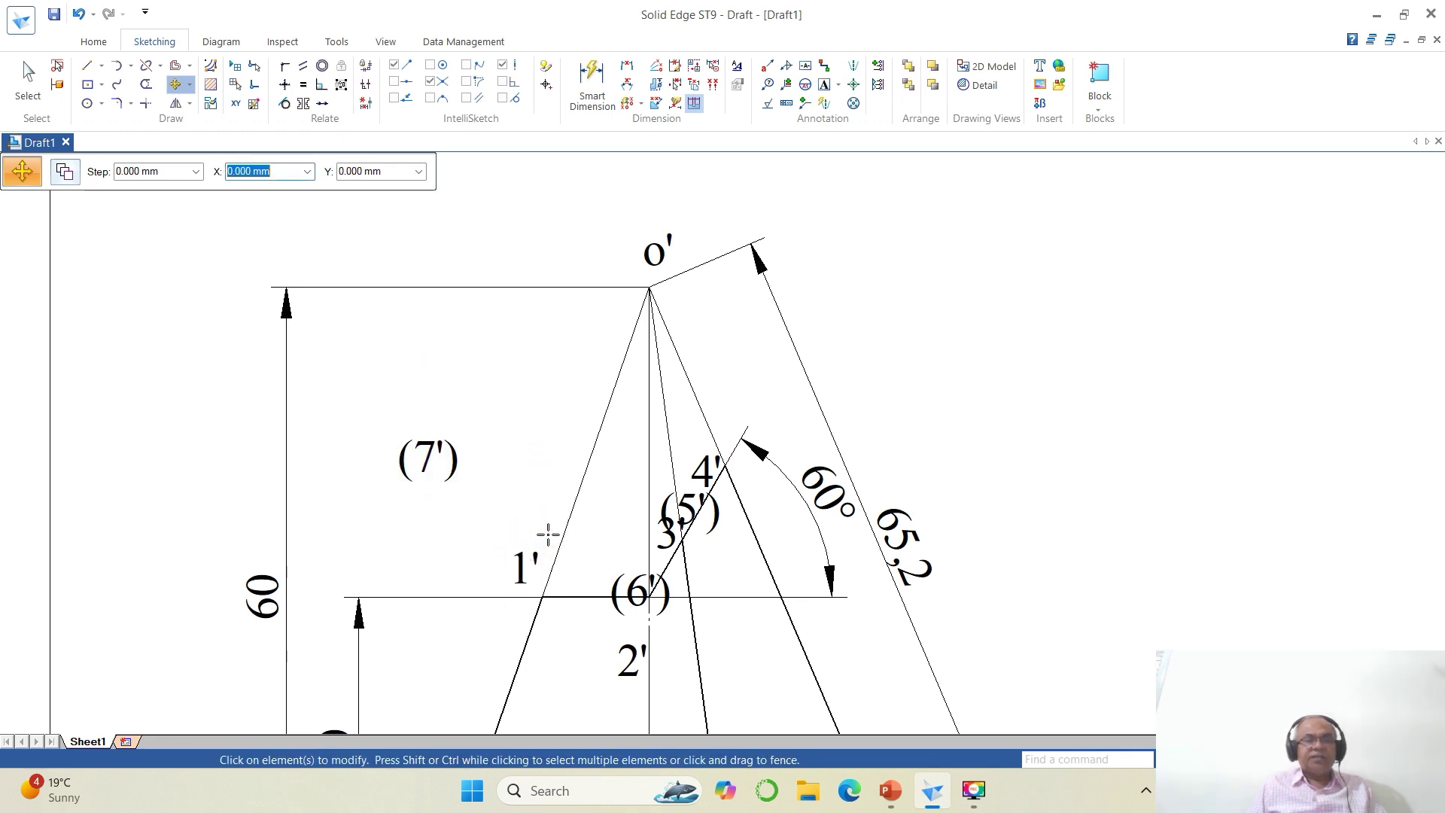
click(455, 462)
click(465, 472)
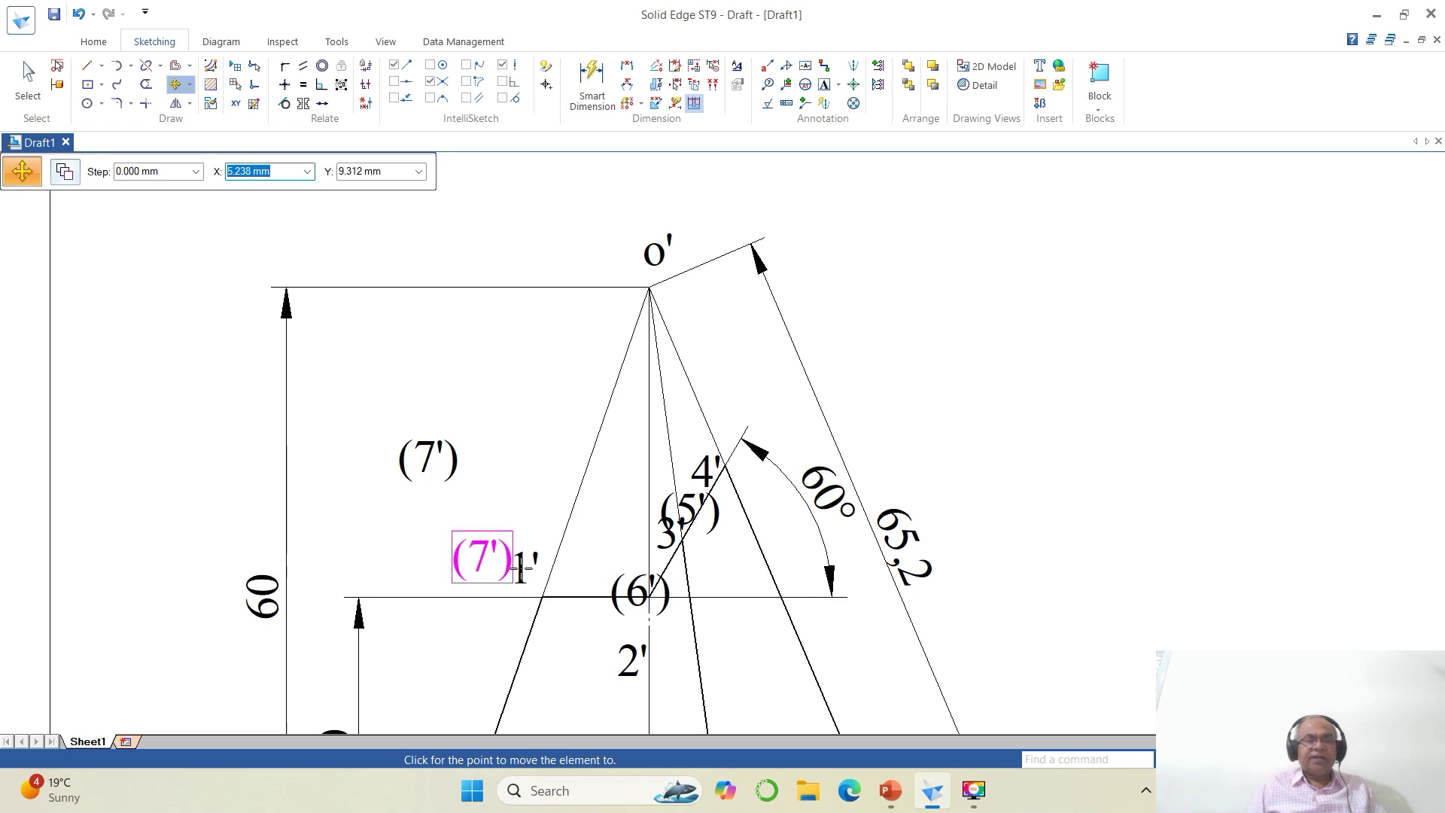
click(513, 573)
Move label (6') above the horizontal cut line, clear of its point, and shift label 2' up closer beneath that line.
click(640, 595)
click(653, 601)
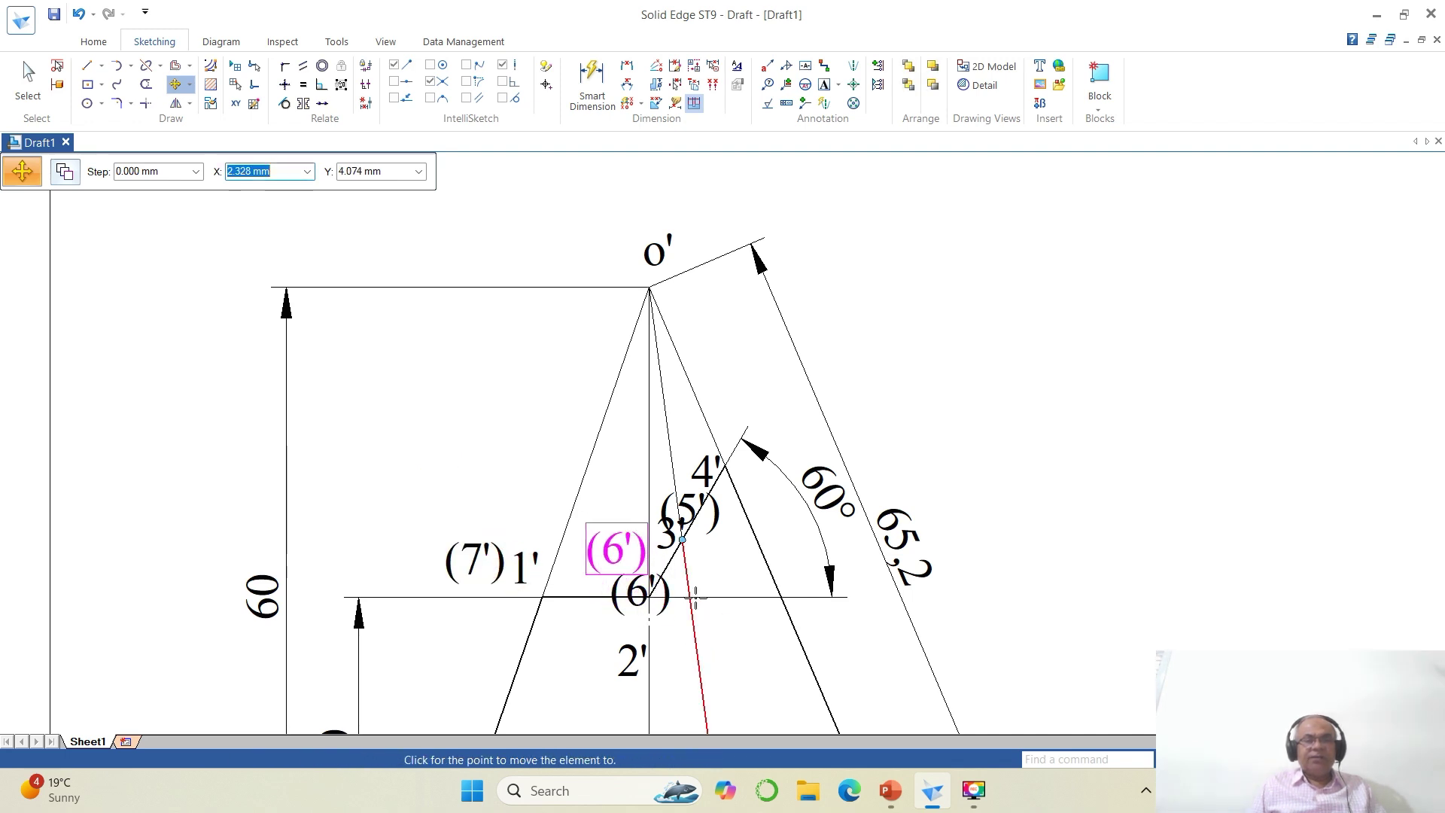
click(696, 599)
click(634, 661)
click(680, 656)
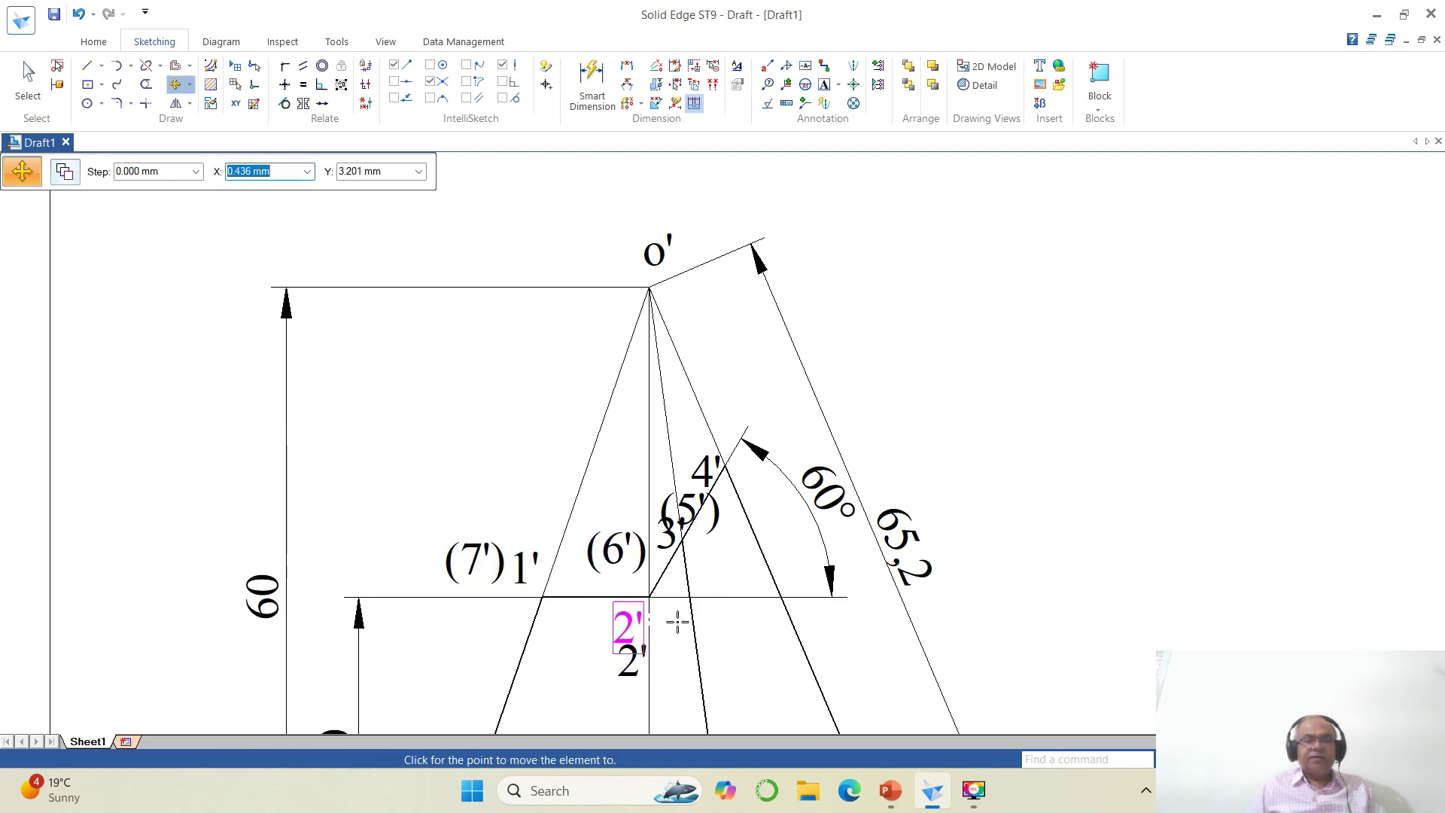
click(678, 622)
click(612, 554)
click(687, 604)
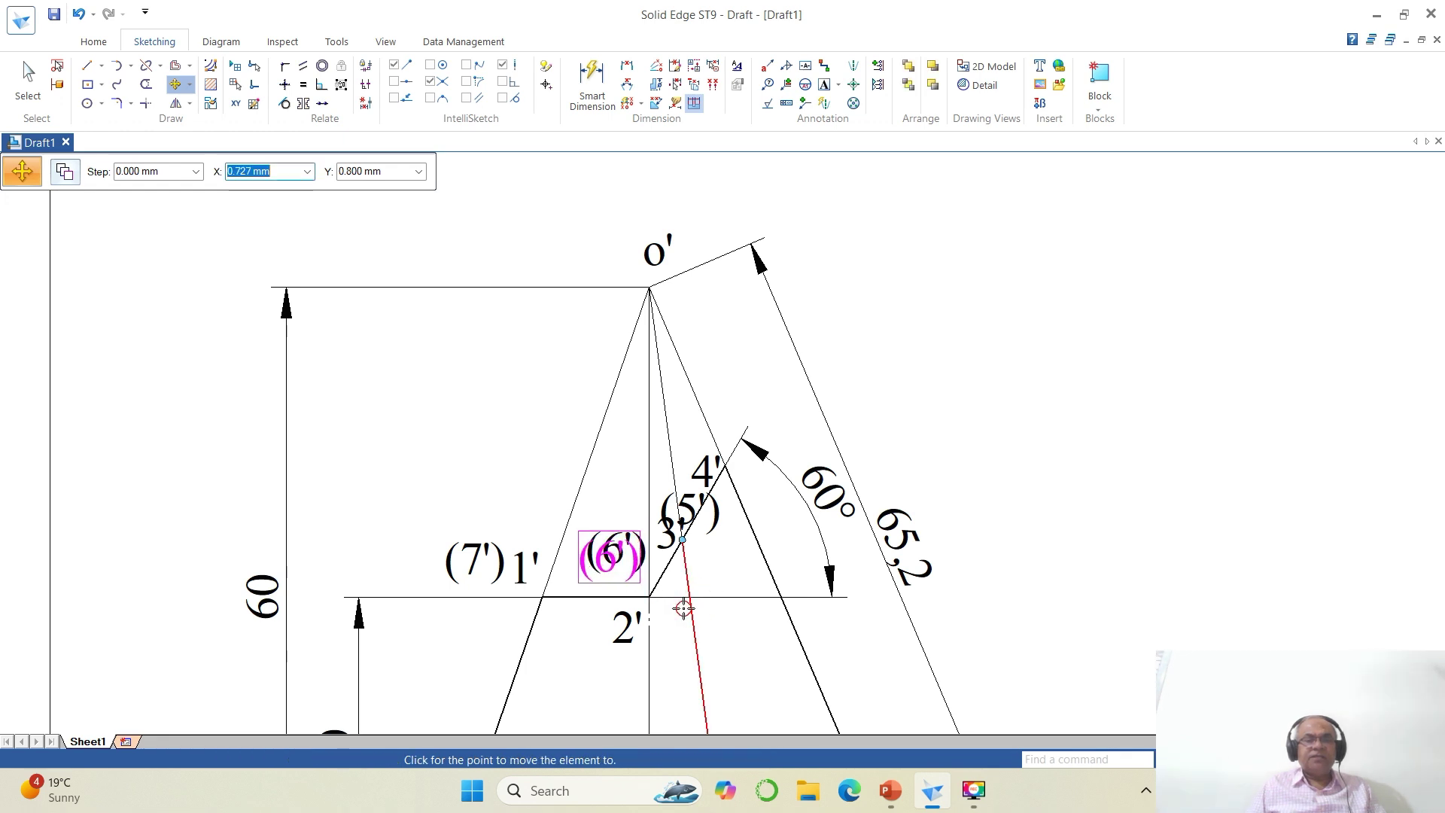
click(683, 608)
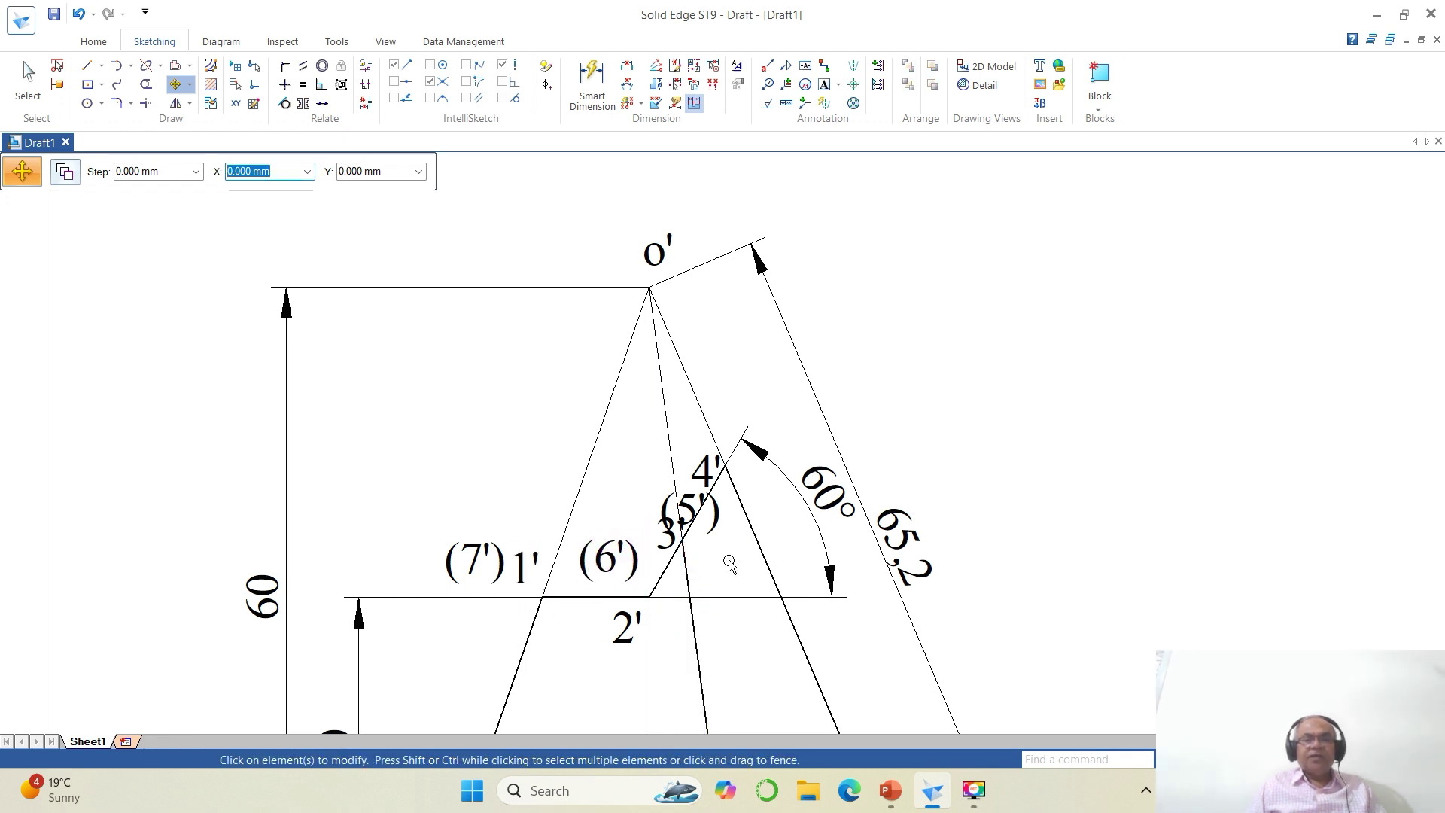
Separate the overlapping sloping-cut labels: shift 3' and 4' slightly up beside their points, and place (5') just up and left of 3'.
click(720, 531)
click(745, 558)
click(597, 435)
click(678, 539)
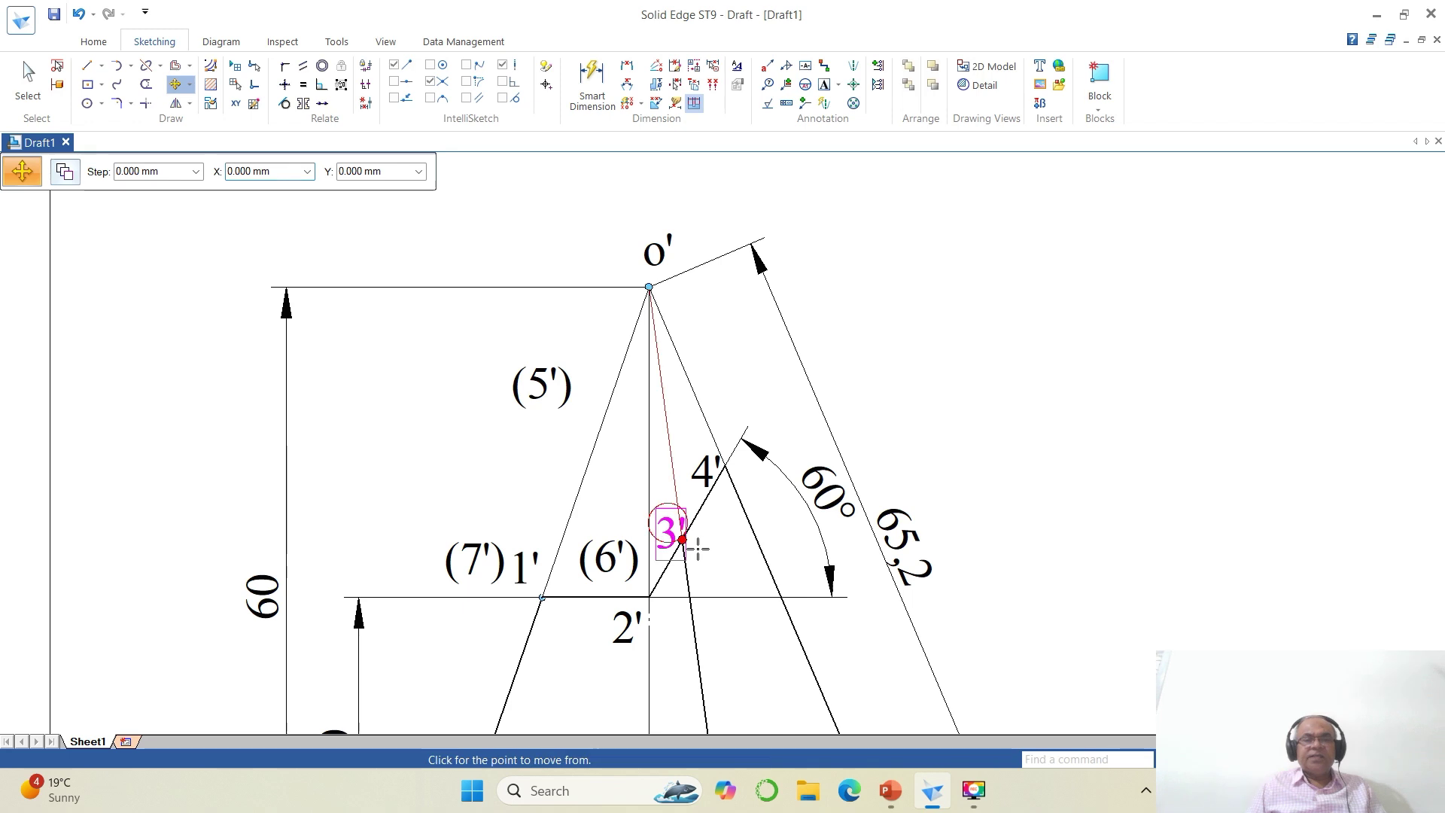
click(719, 560)
click(717, 547)
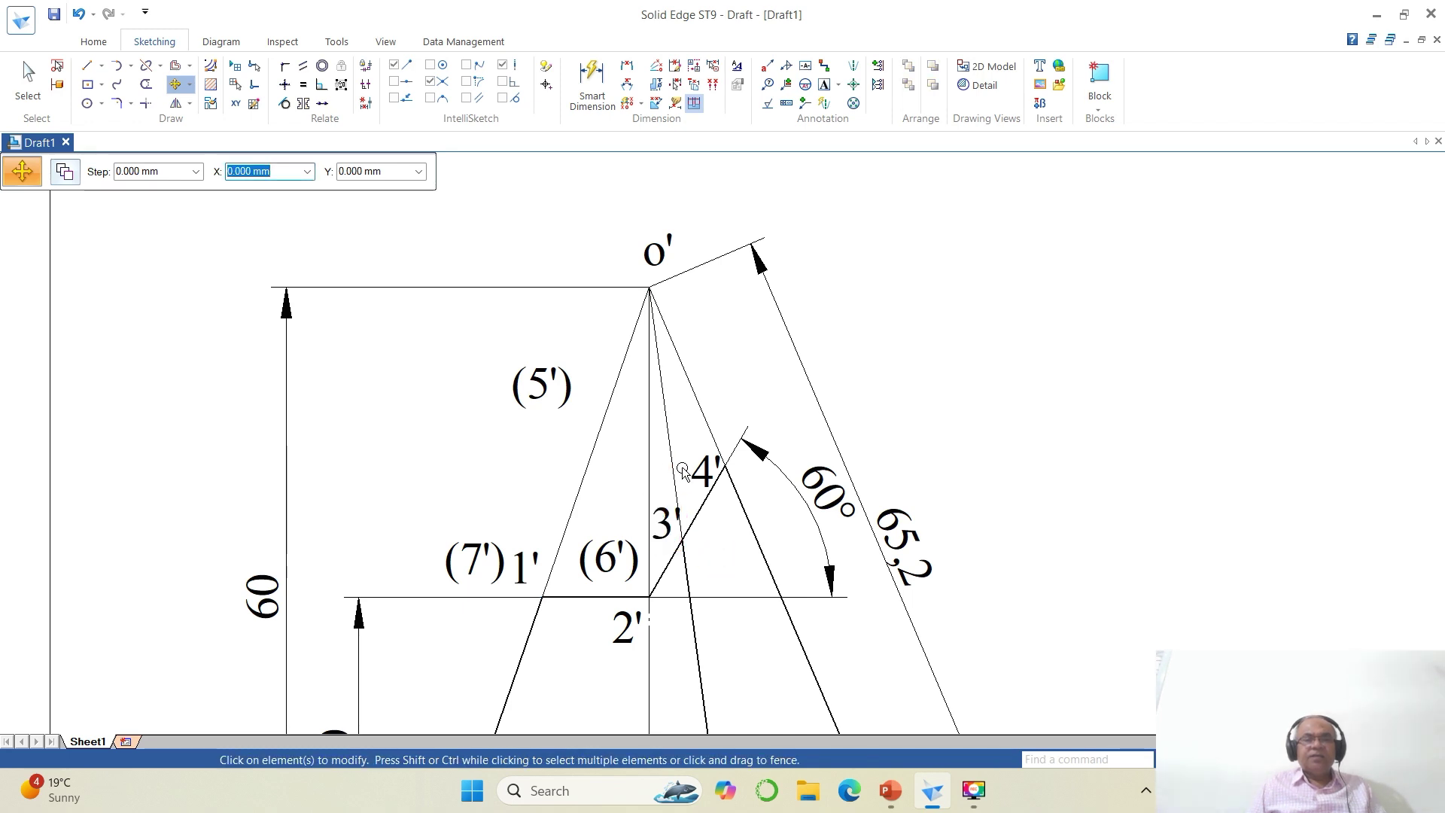
click(701, 480)
click(704, 482)
click(702, 471)
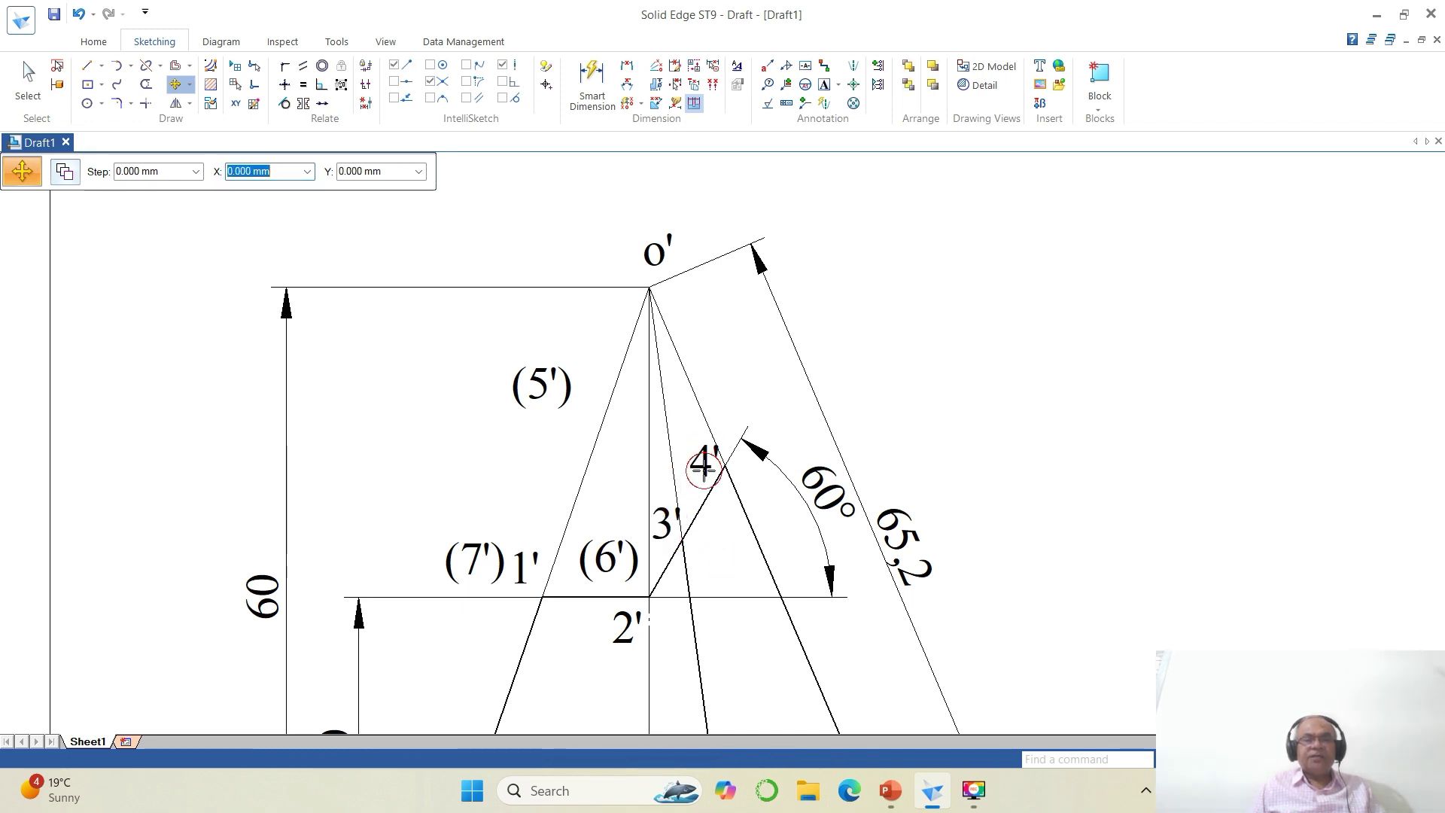
click(530, 404)
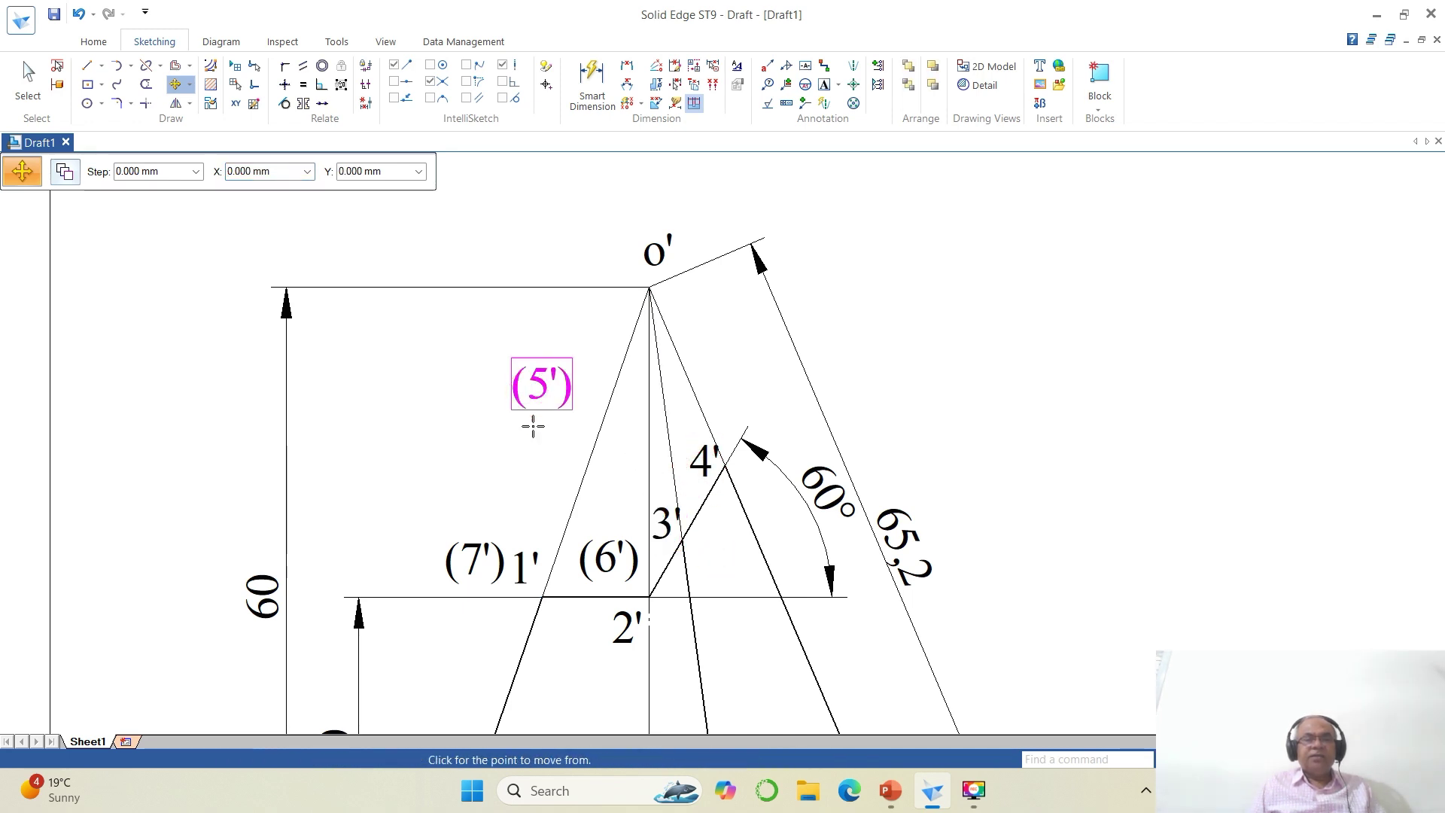
click(615, 536)
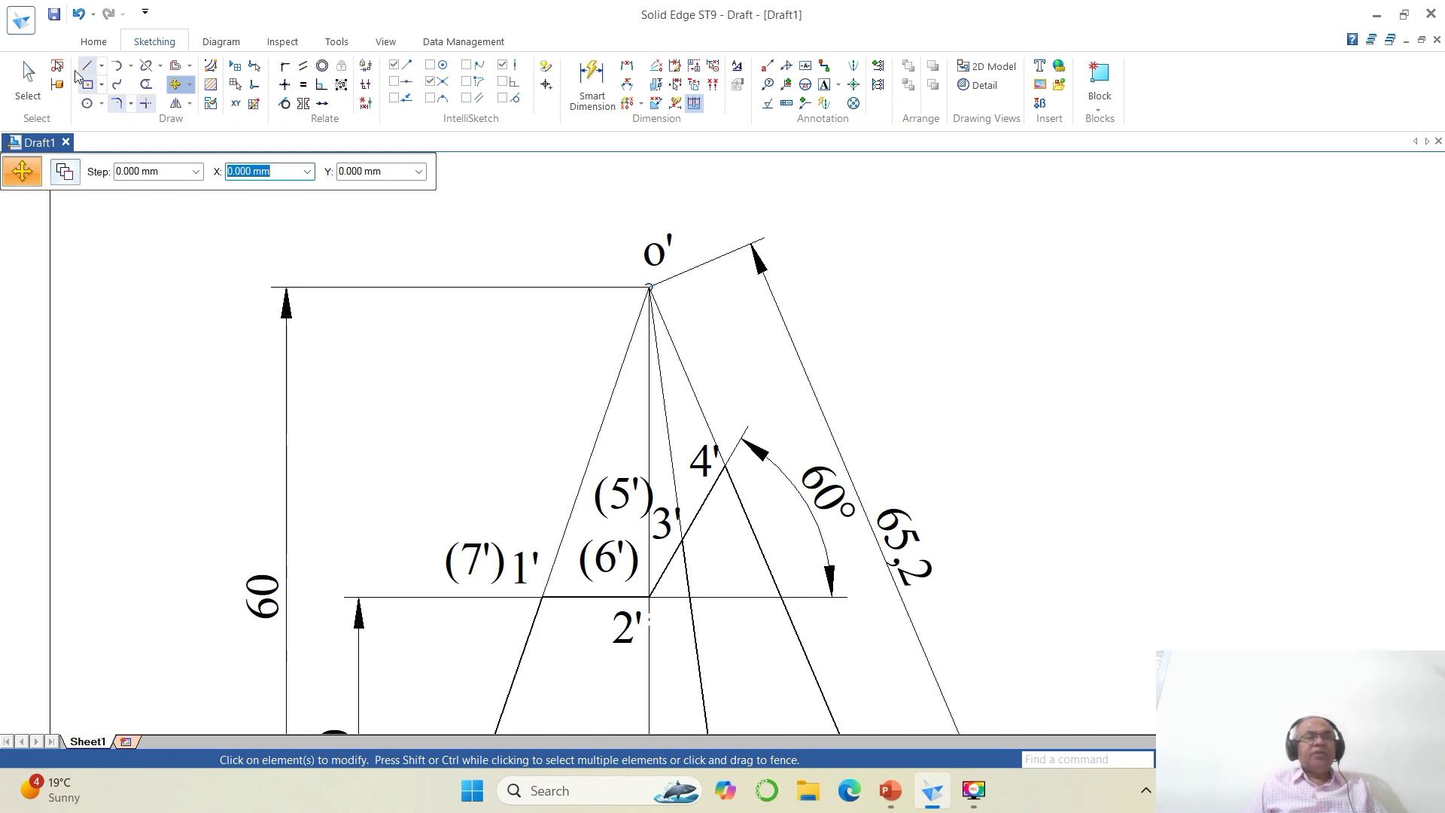
Draw a horizontal line from cut point 2' to slant edge o'c' and trim the excess beyond the edge.
click(87, 66)
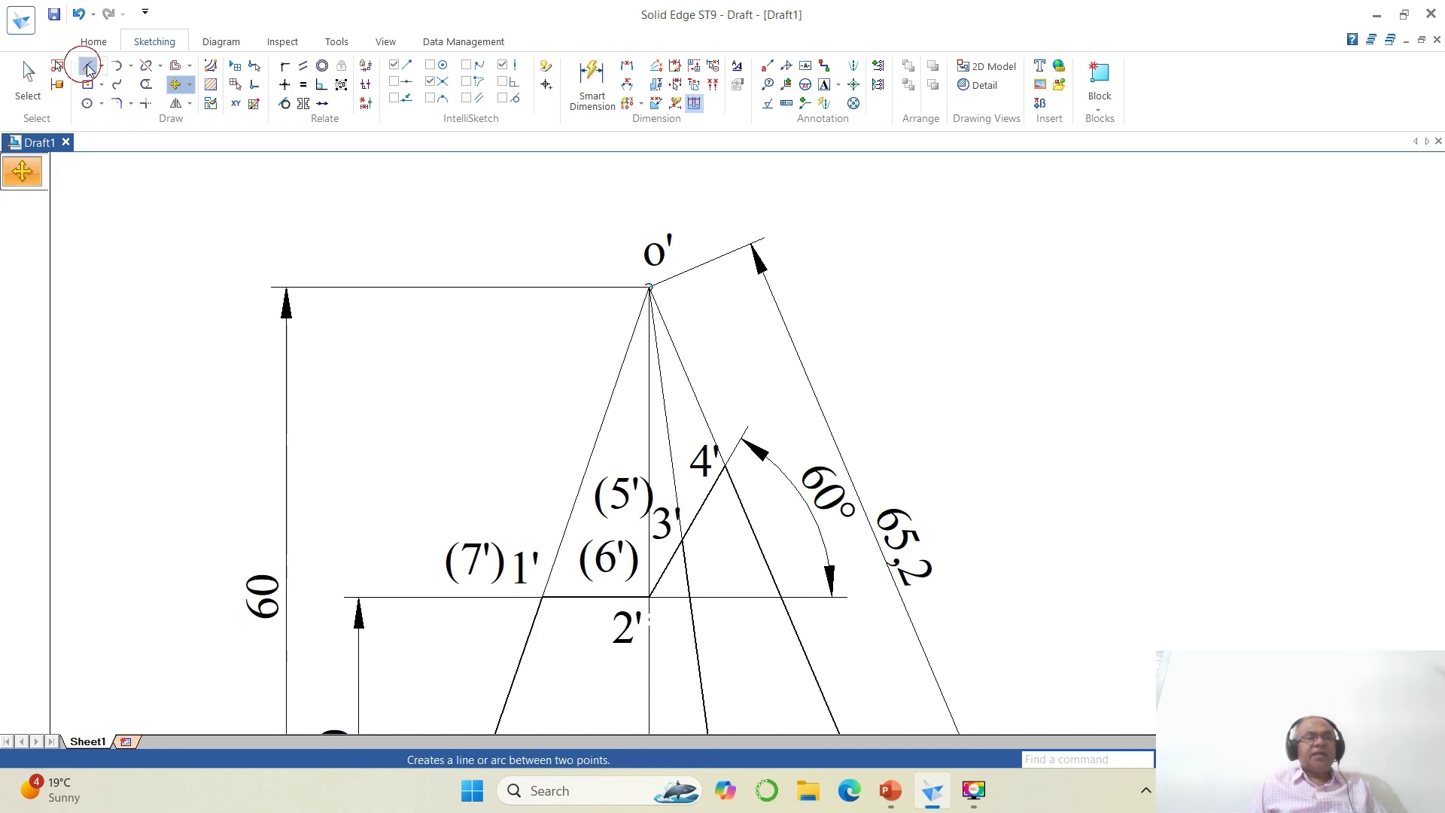
click(649, 597)
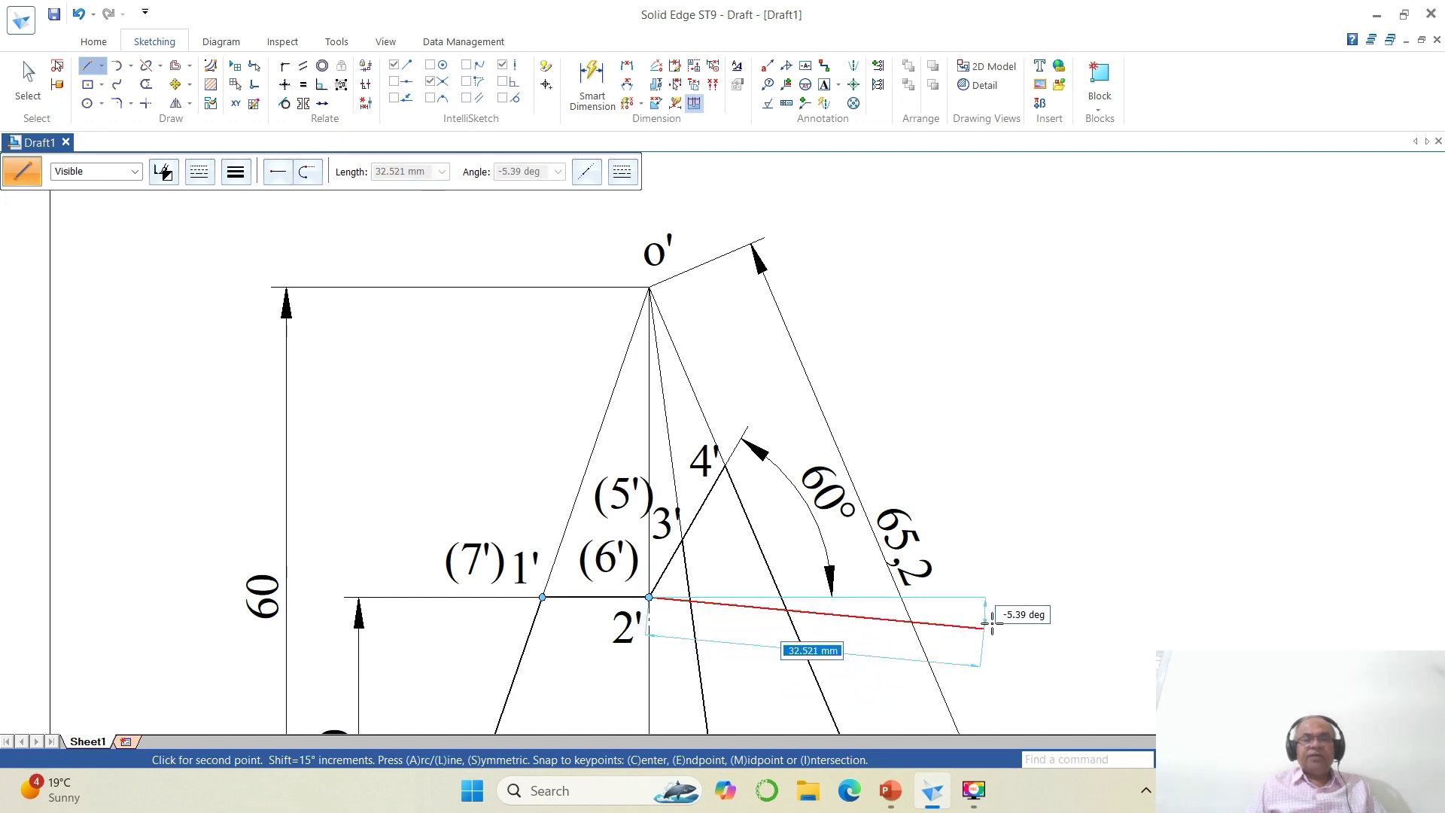
click(1039, 597)
right_click(1042, 595)
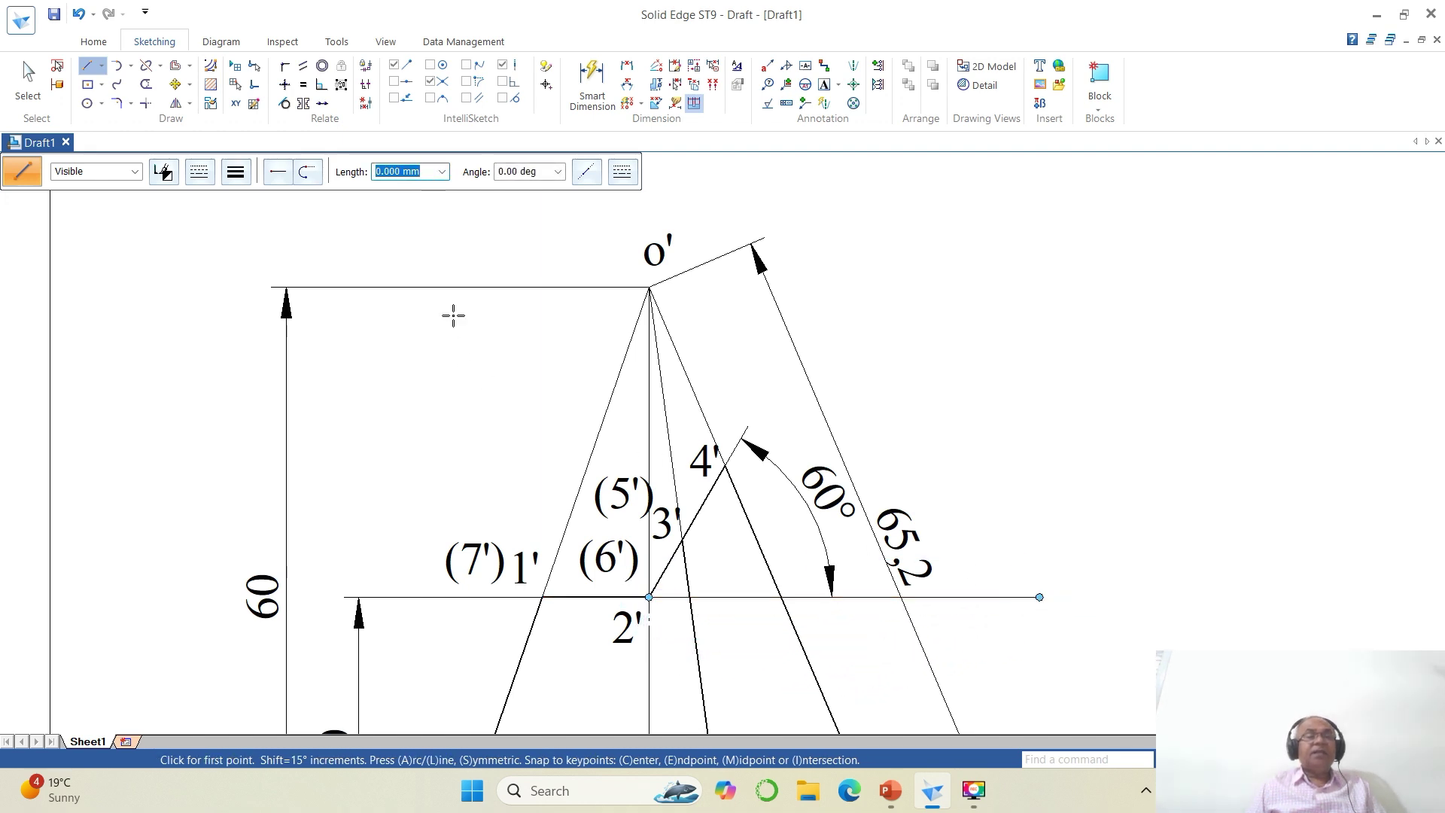
click(146, 85)
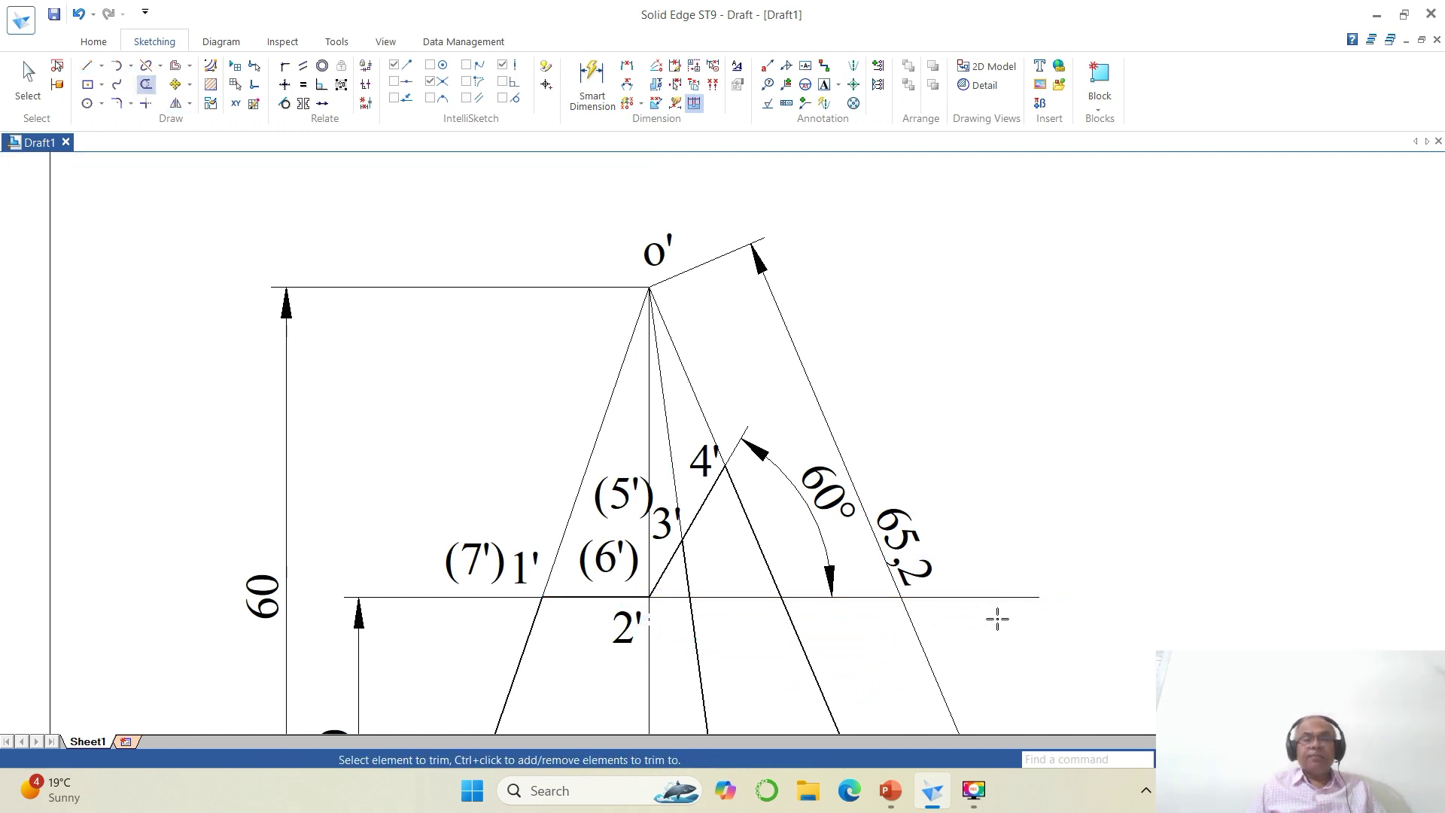
click(990, 596)
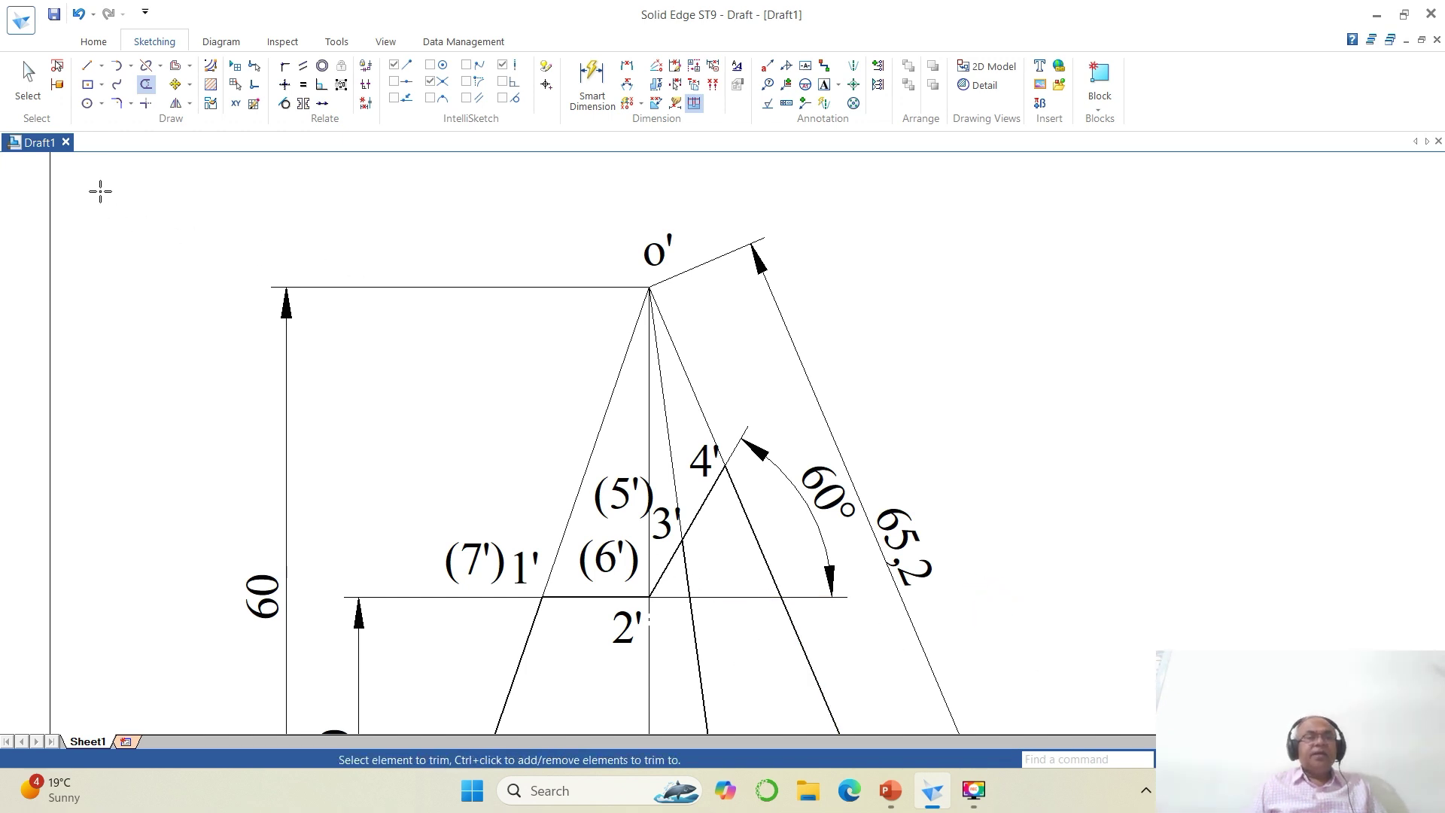
Draw a horizontal line from cut point 3' to slant edge o'c' and trim off the part past the edge.
click(87, 66)
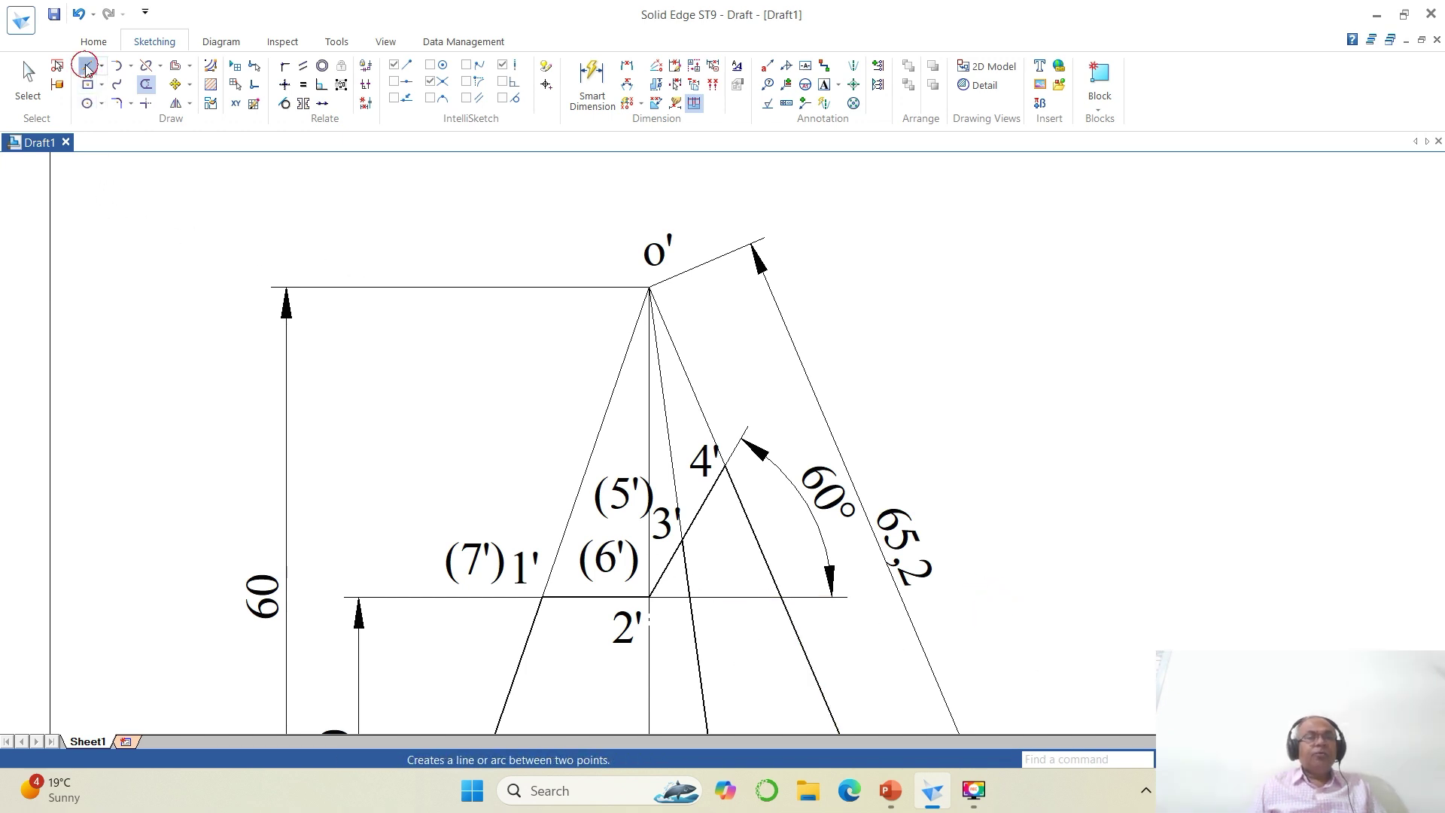
click(682, 541)
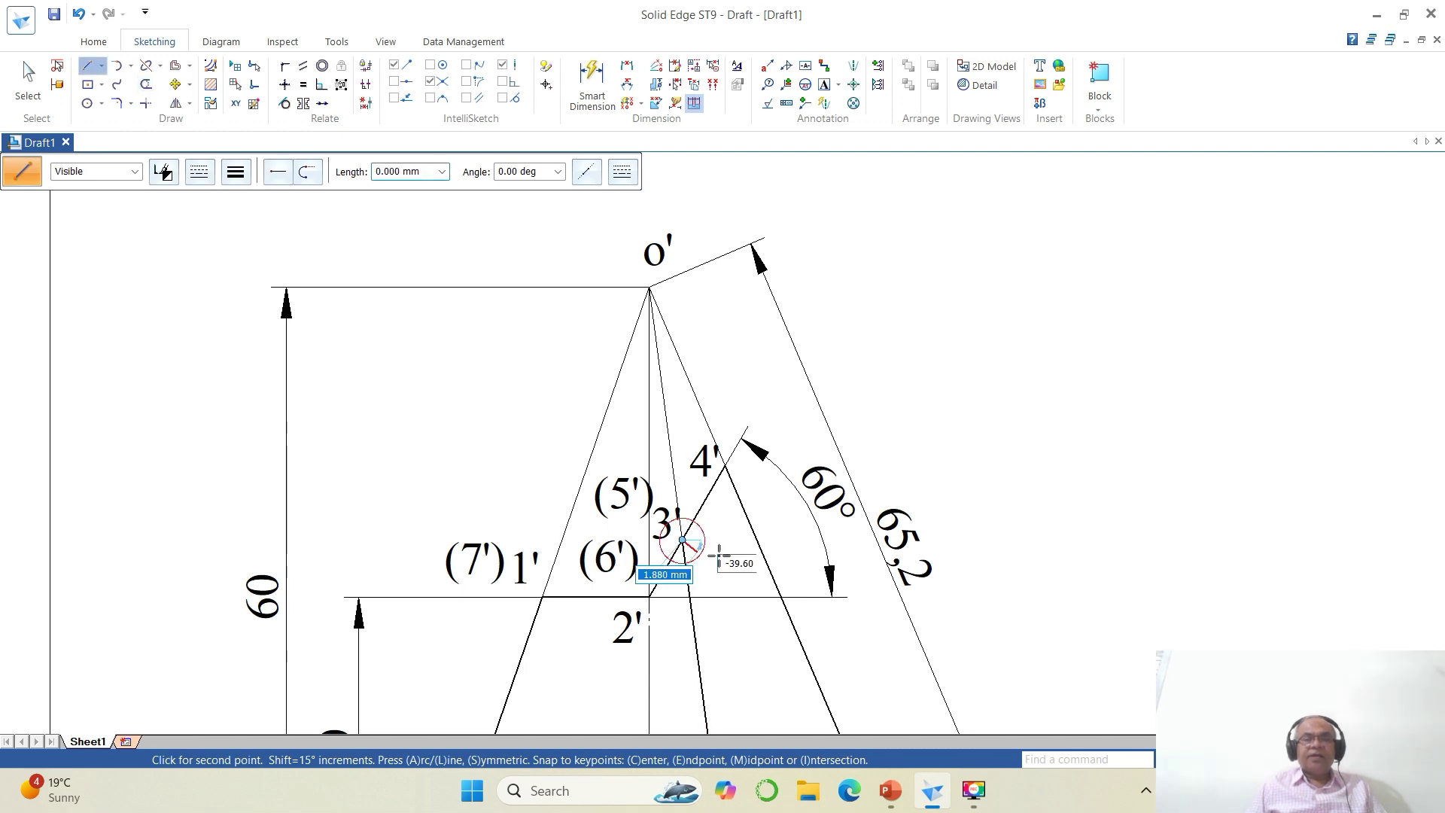
click(789, 540)
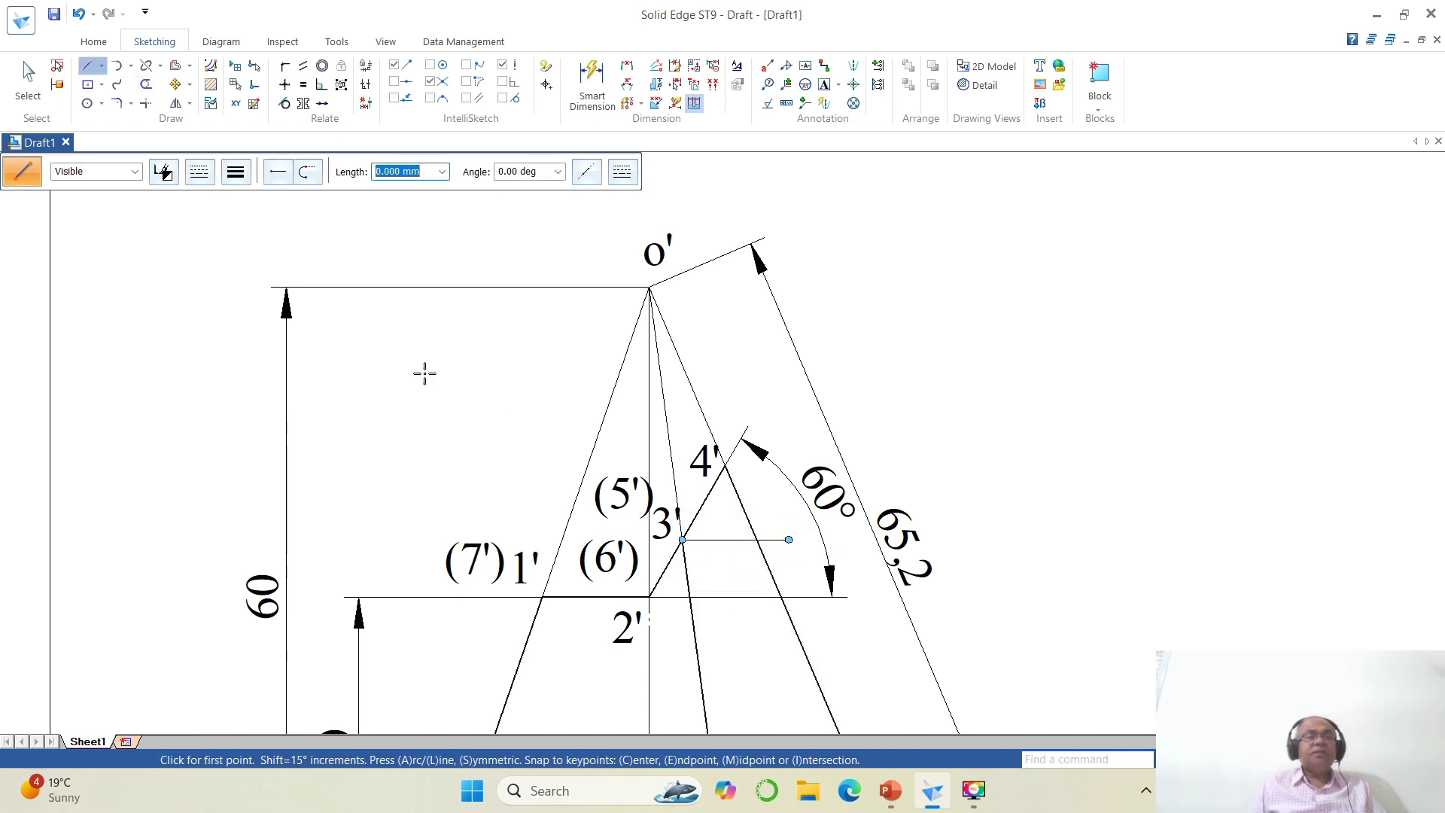
click(145, 83)
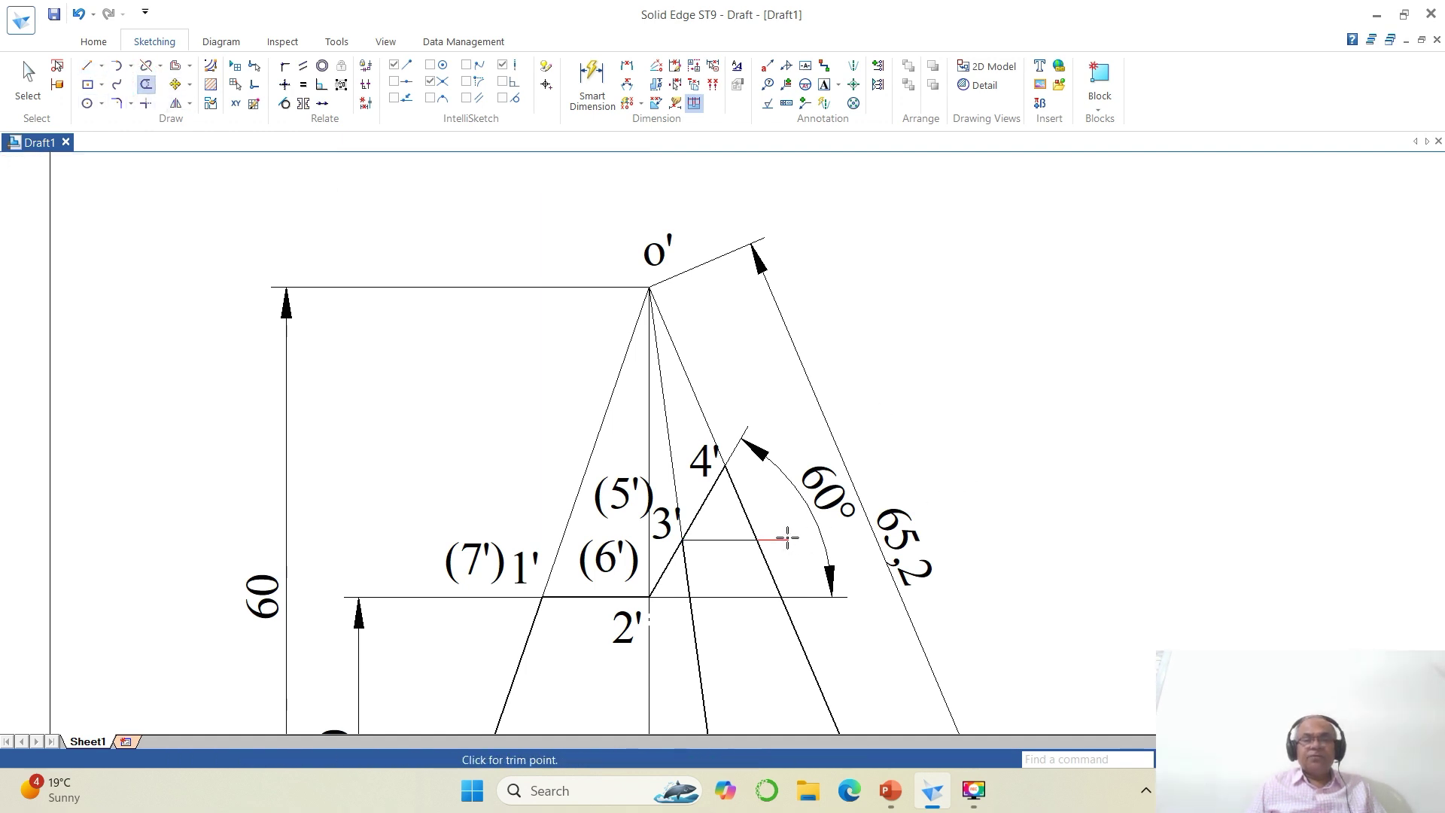
click(783, 540)
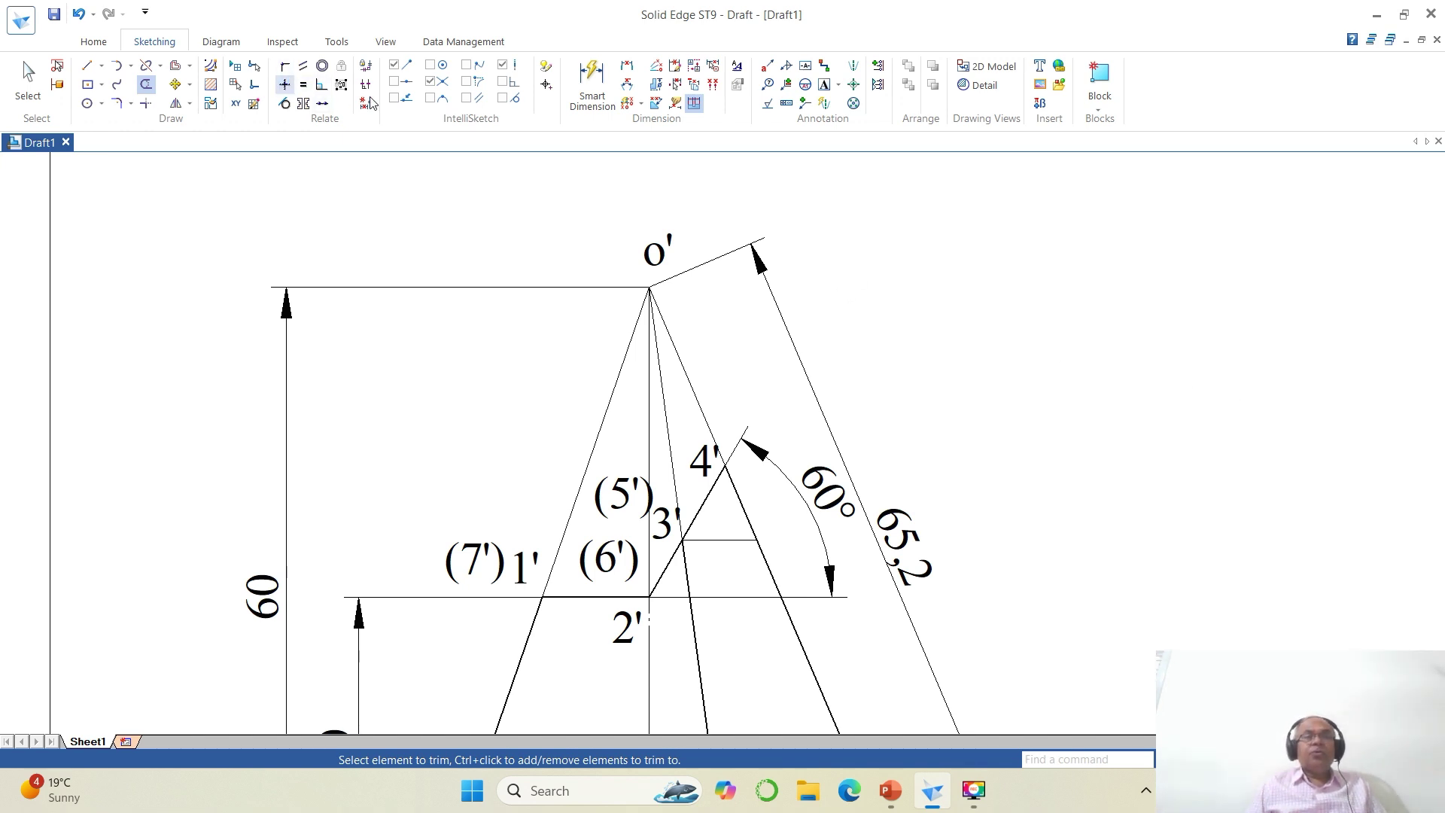
Dimension the distance along o'c' from o' to the projection of point 2', placing it well outside the slant-edge dimension.
click(626, 67)
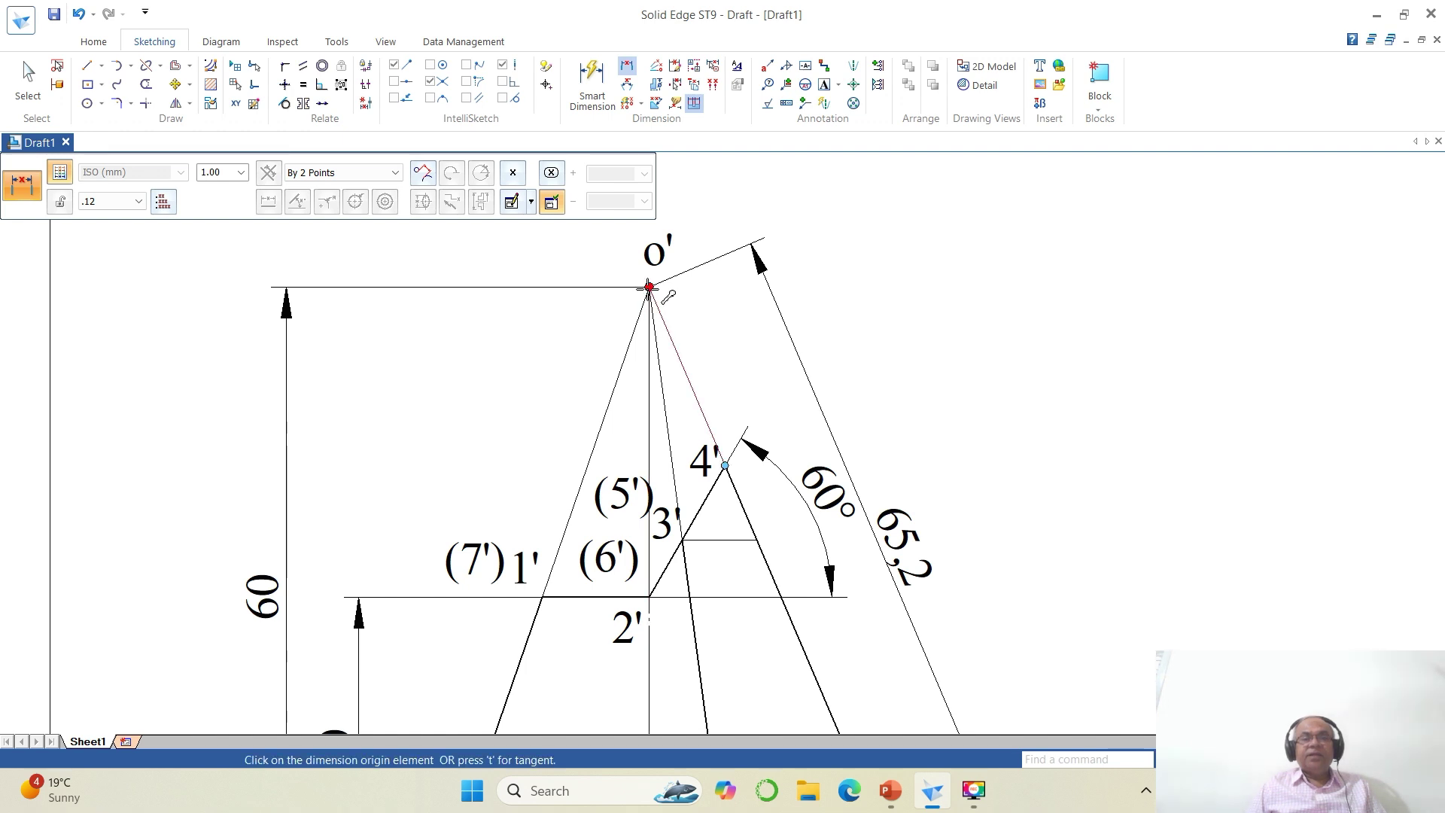
click(649, 287)
click(780, 597)
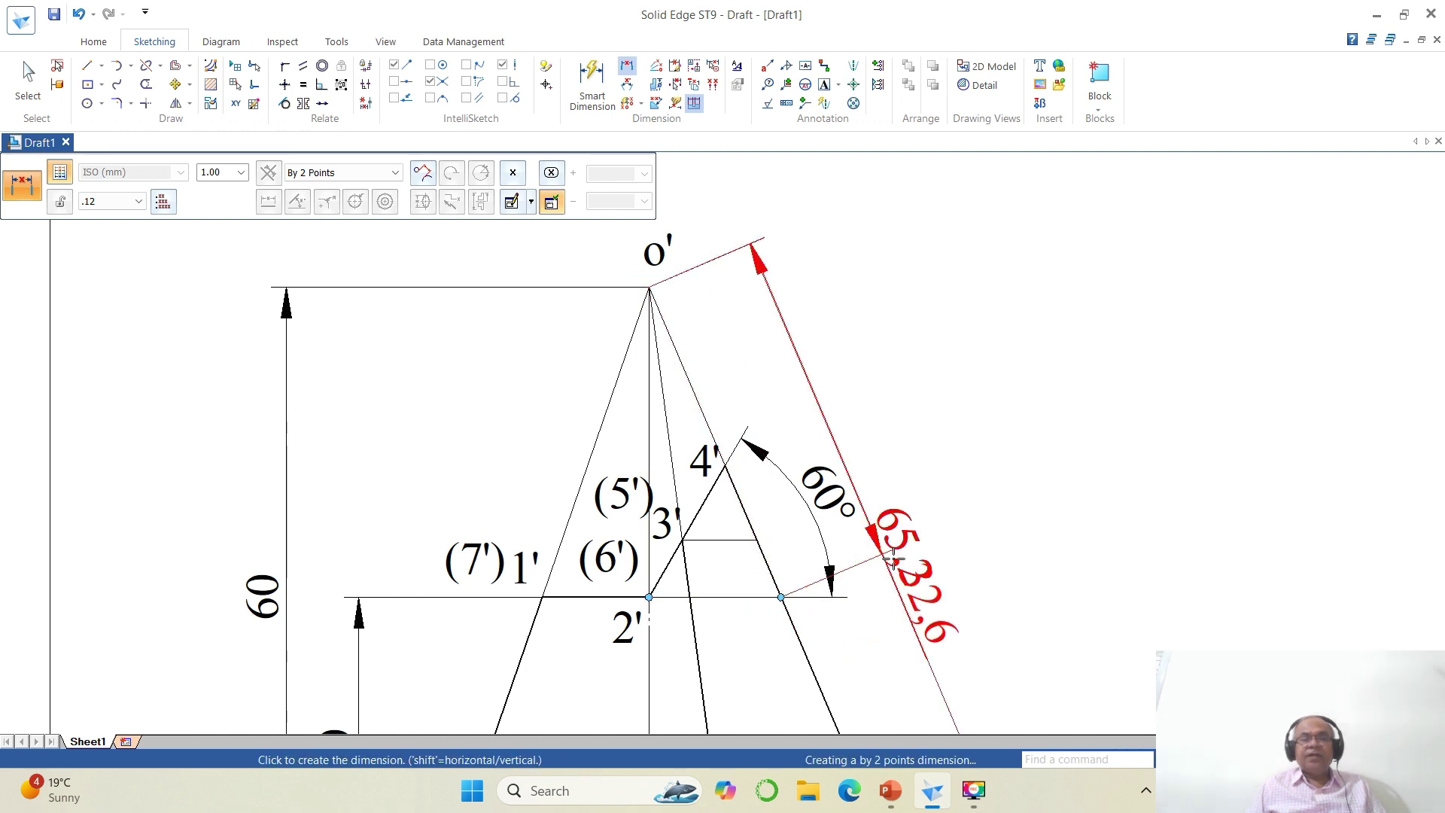
click(1146, 413)
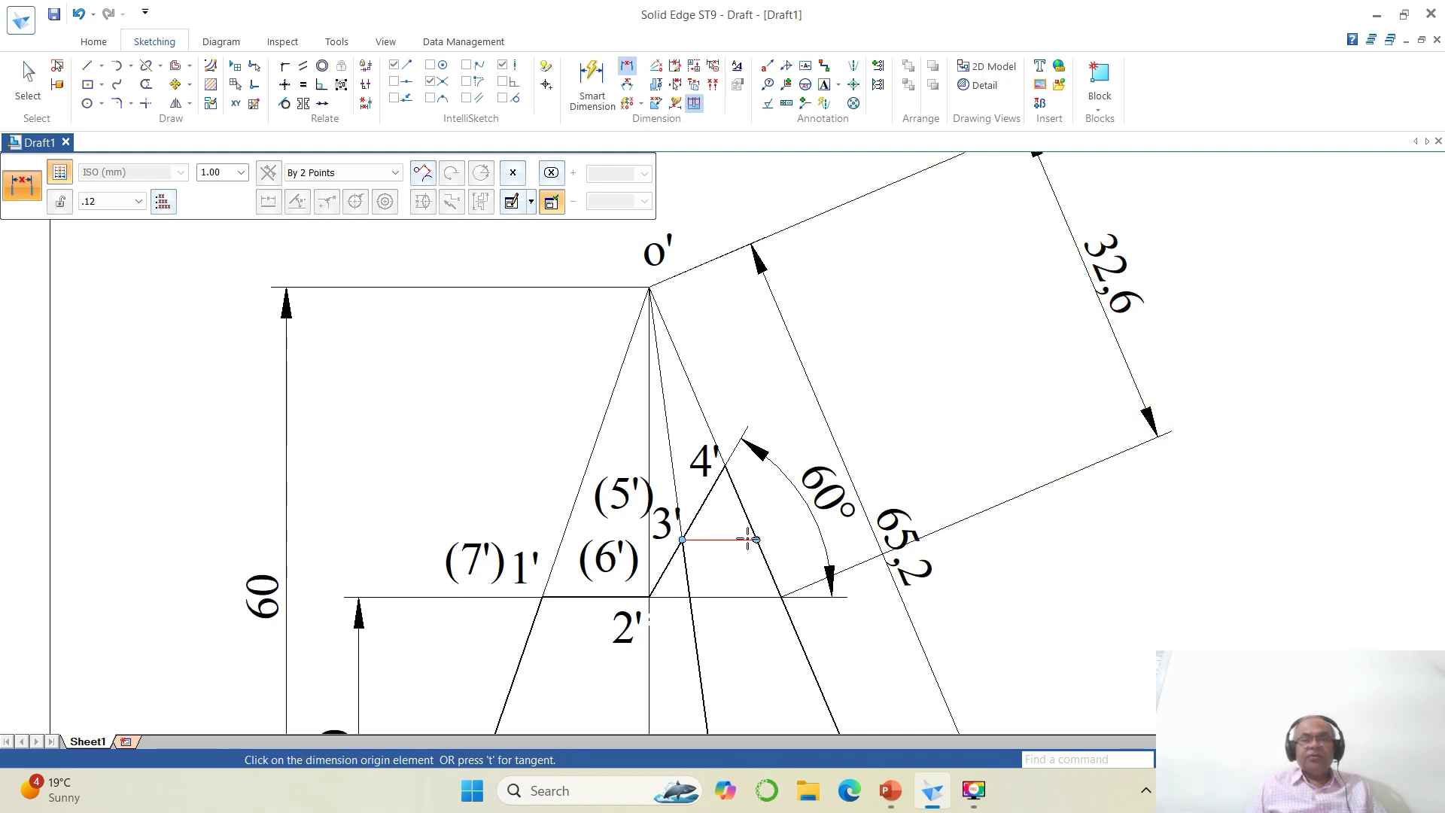
Dimension the distance along o'c' from o' to the projection of point 3', and move that dimension farther outward from the edge.
click(757, 540)
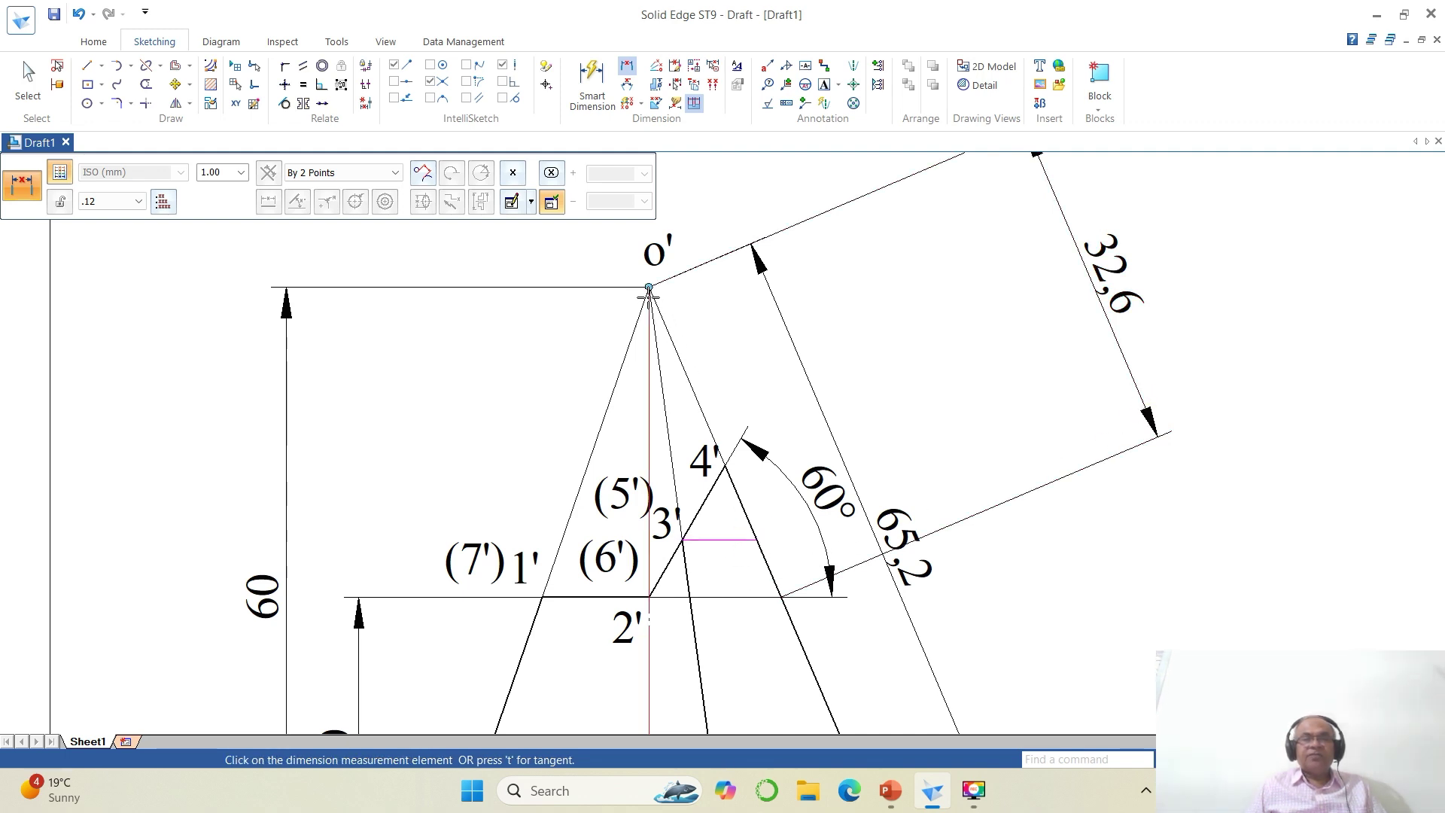
click(649, 286)
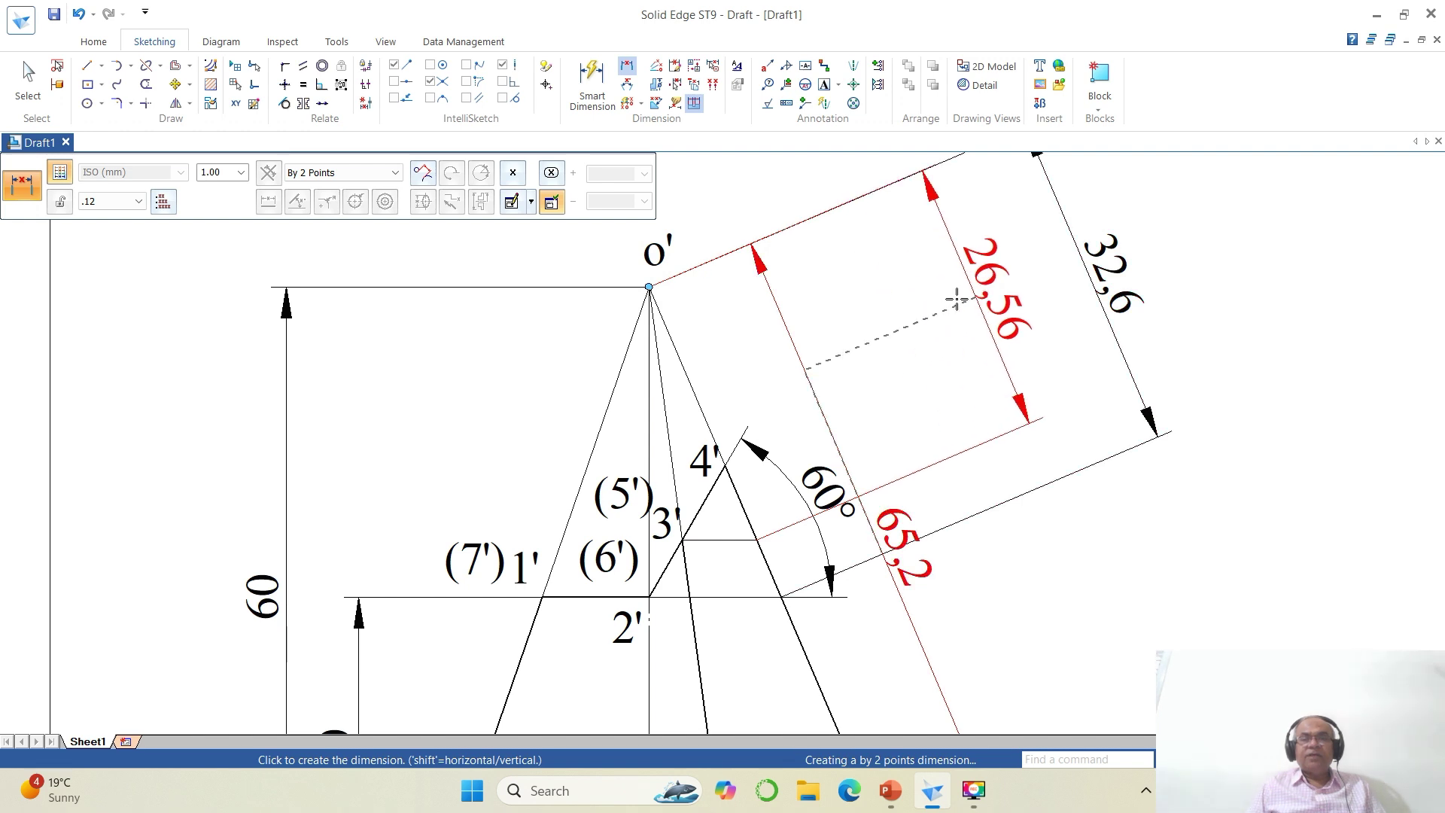
click(957, 299)
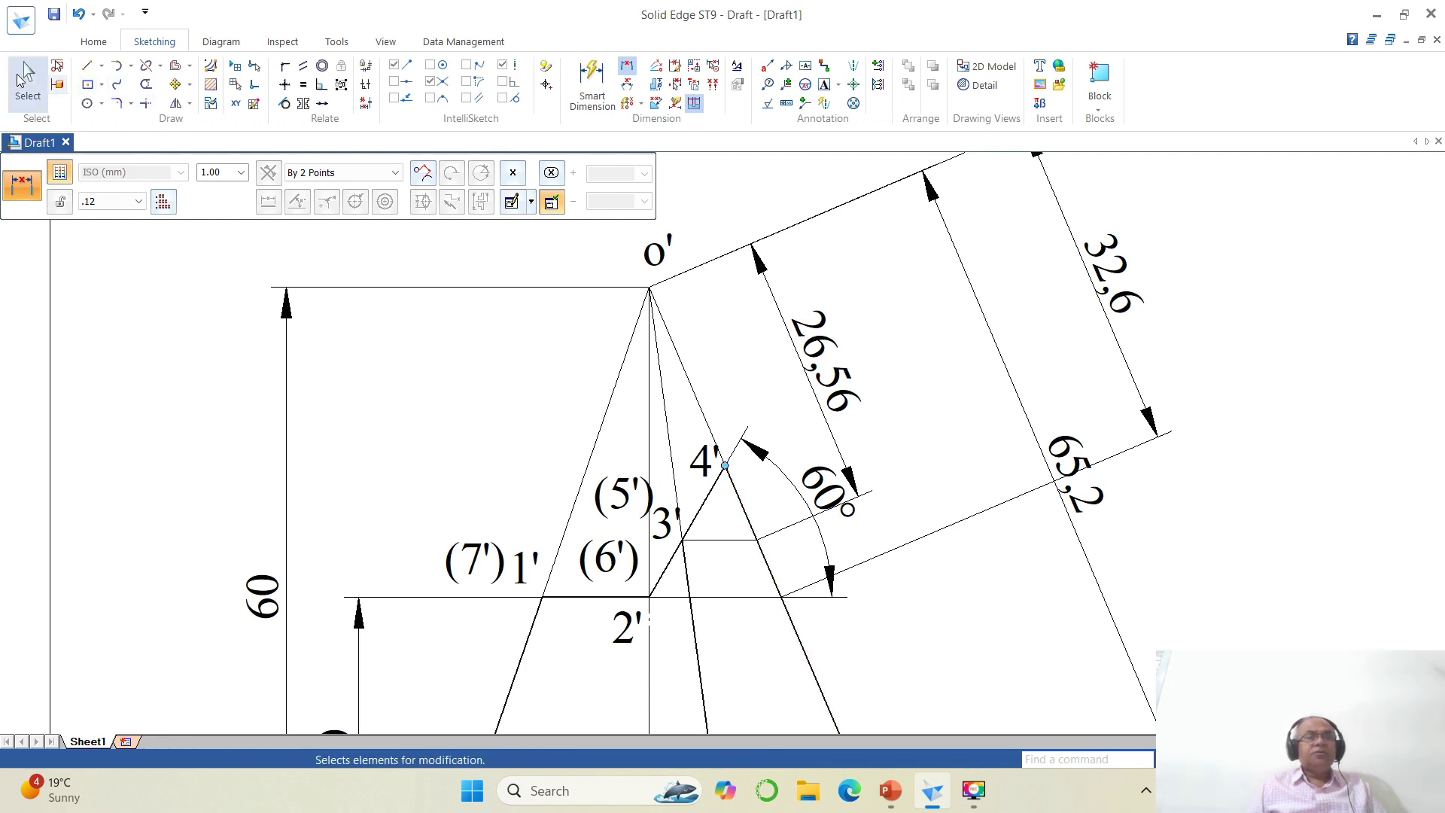
click(22, 78)
click(813, 388)
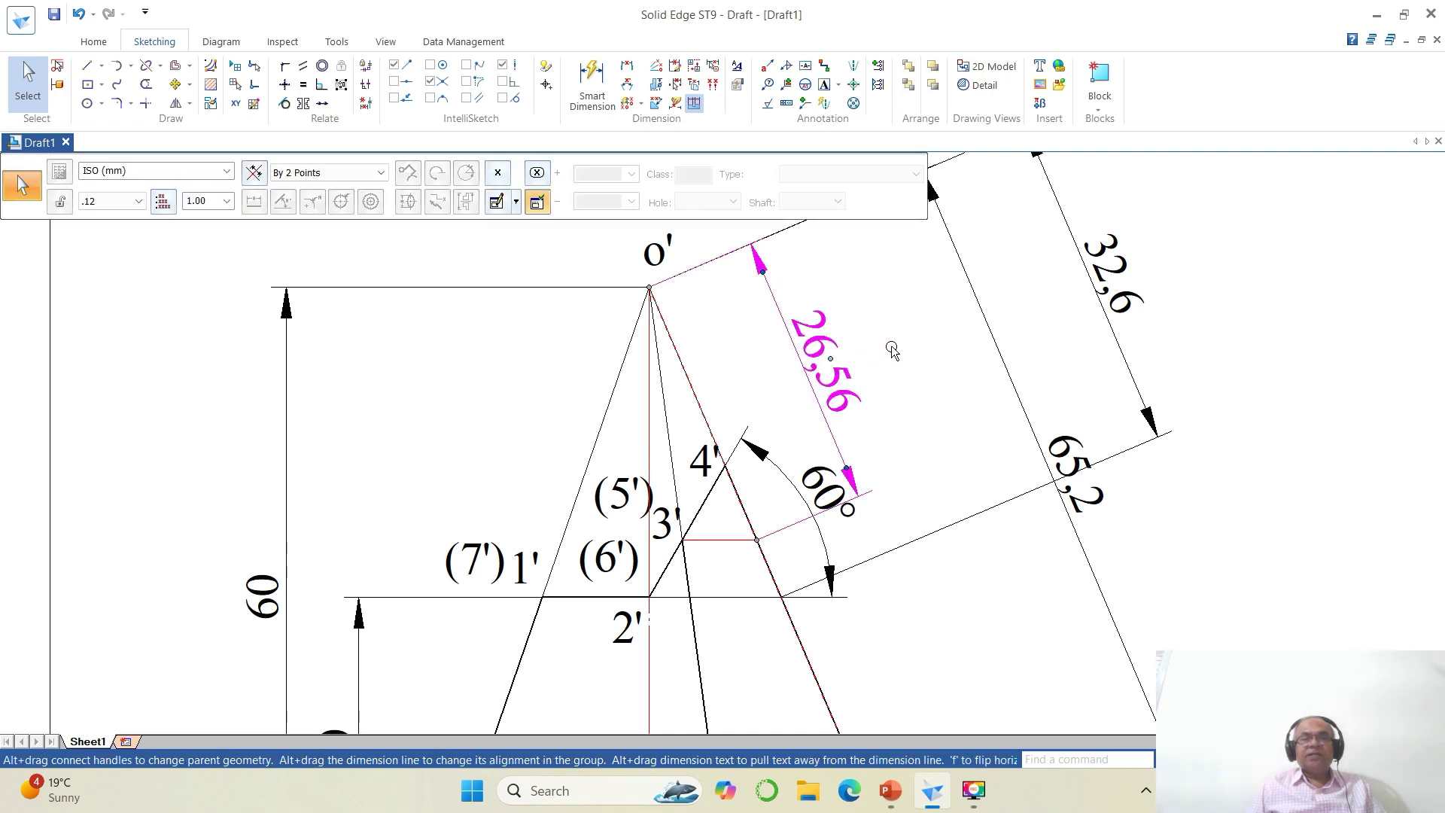
drag(834, 363, 905, 314)
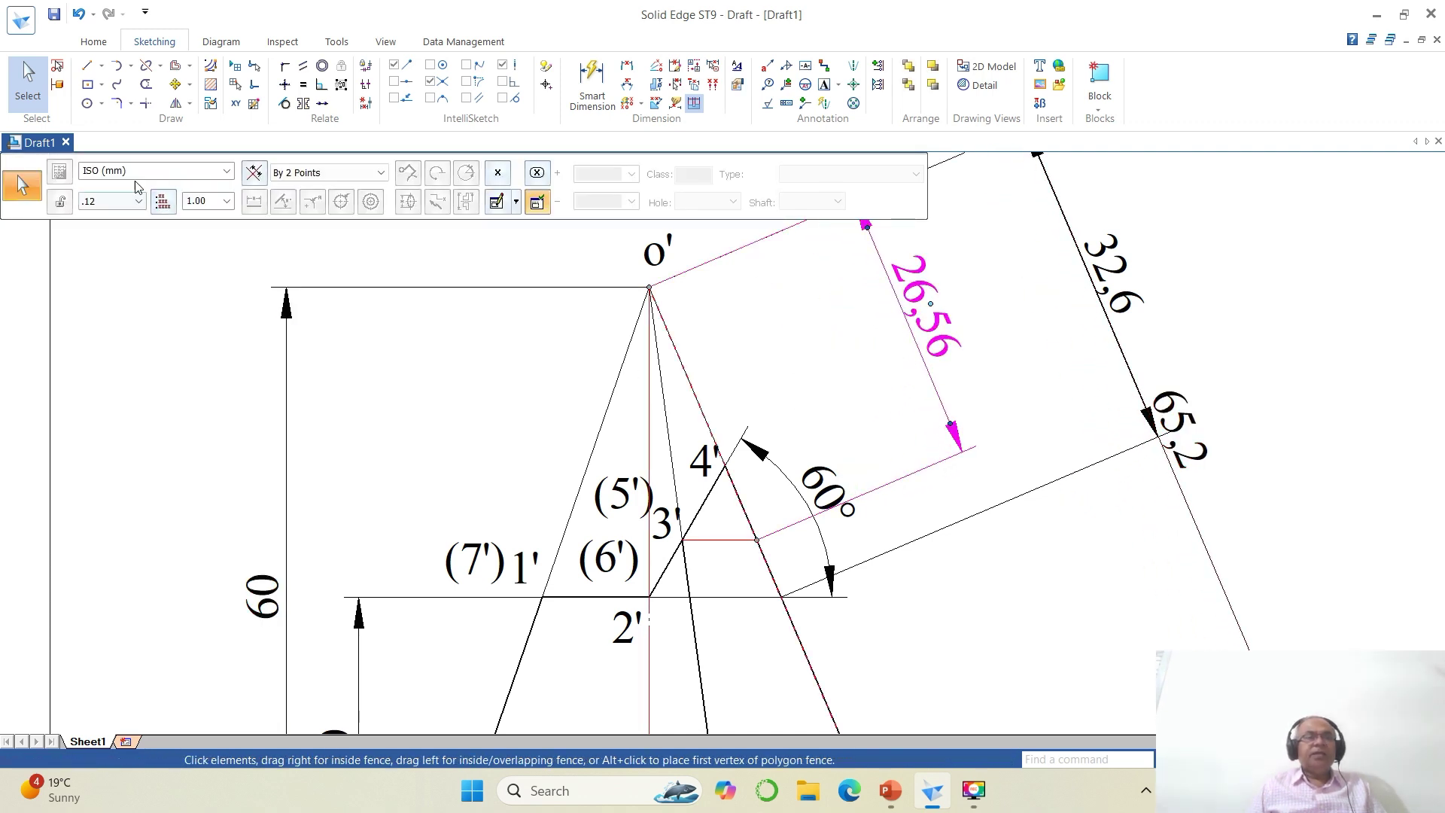
Dimension the distance along o'c' from o' to cut point 4', placing it between the edge and the neighbouring dimension.
click(627, 65)
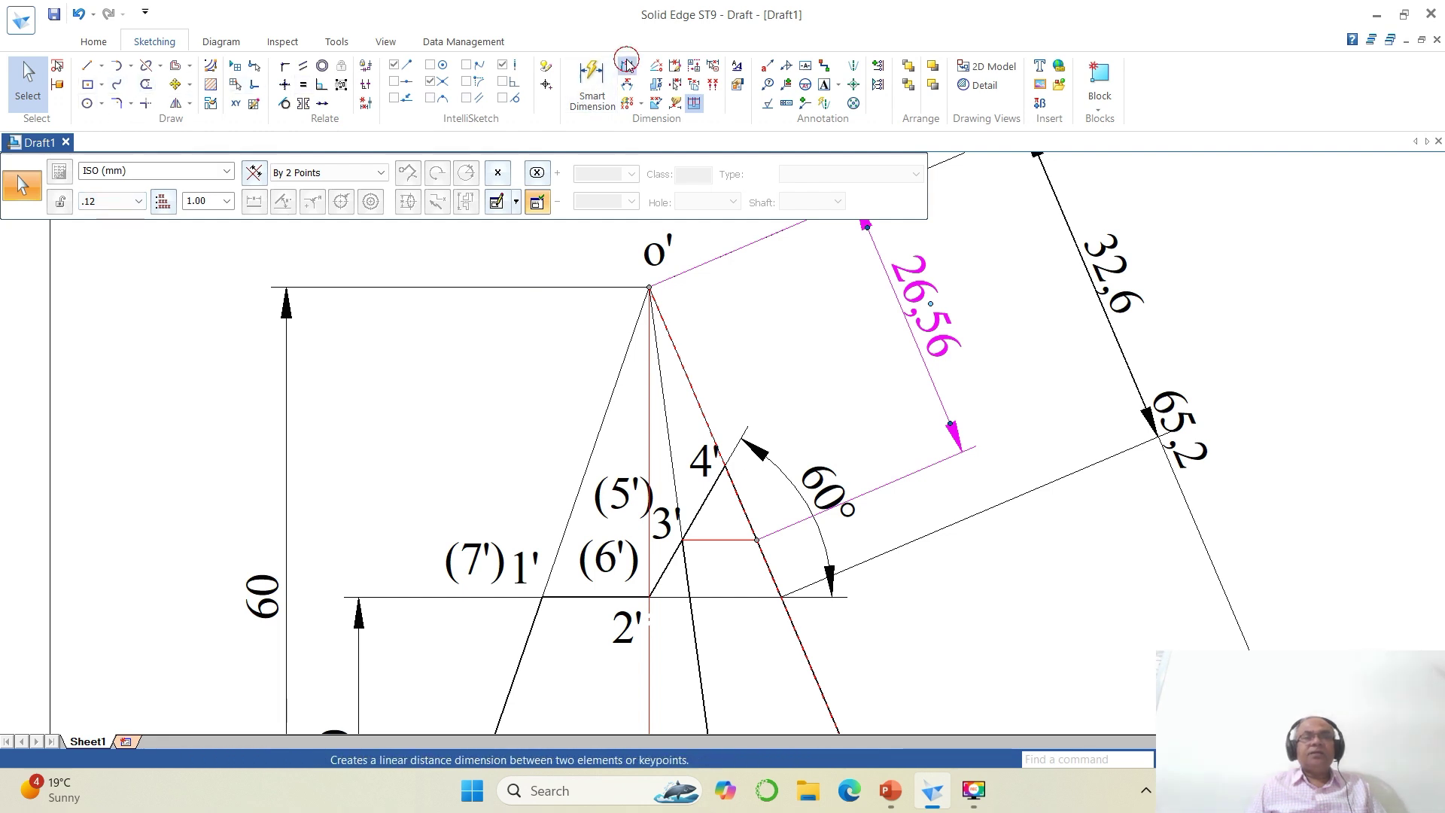
click(649, 287)
click(726, 466)
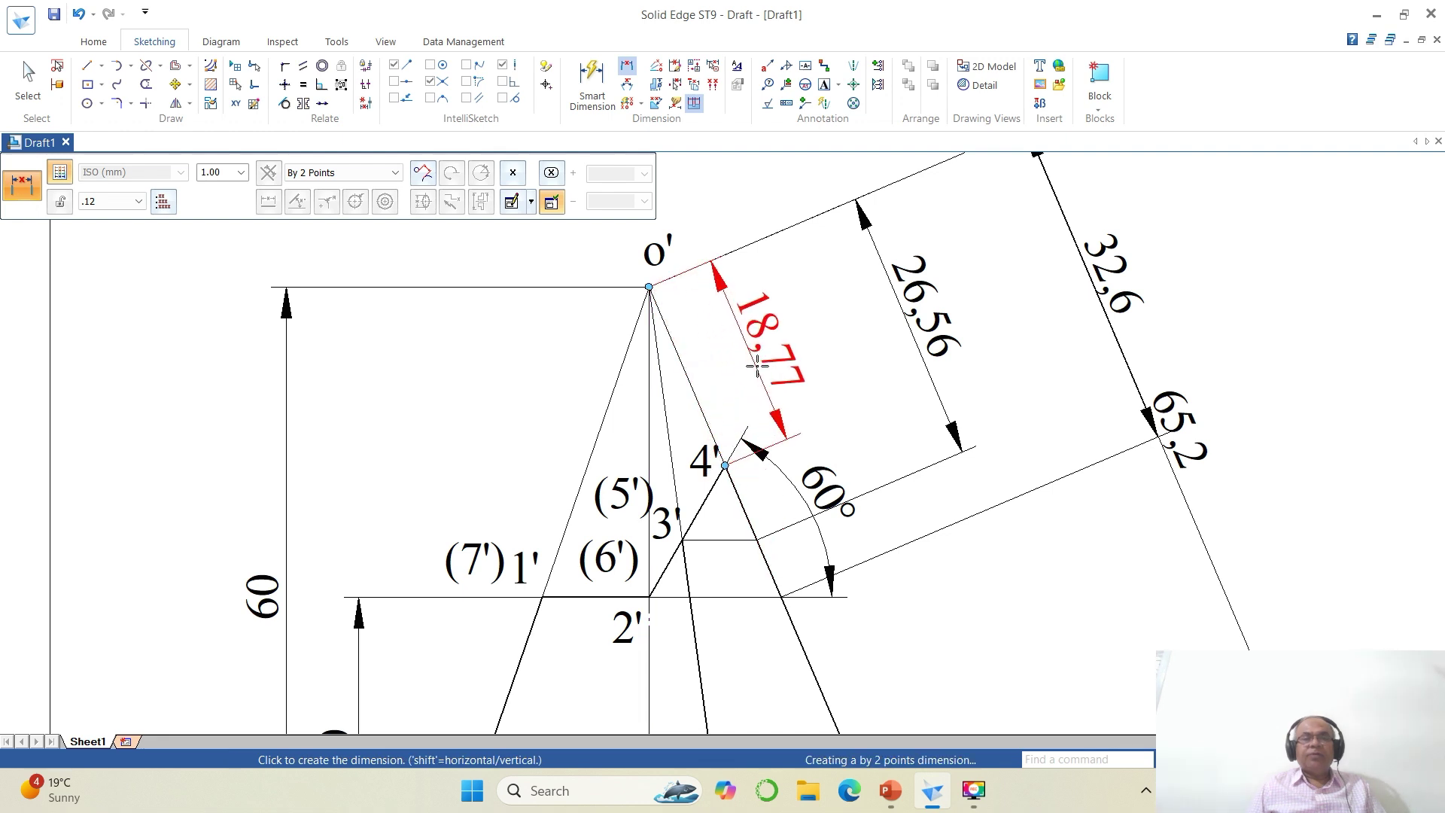
click(817, 335)
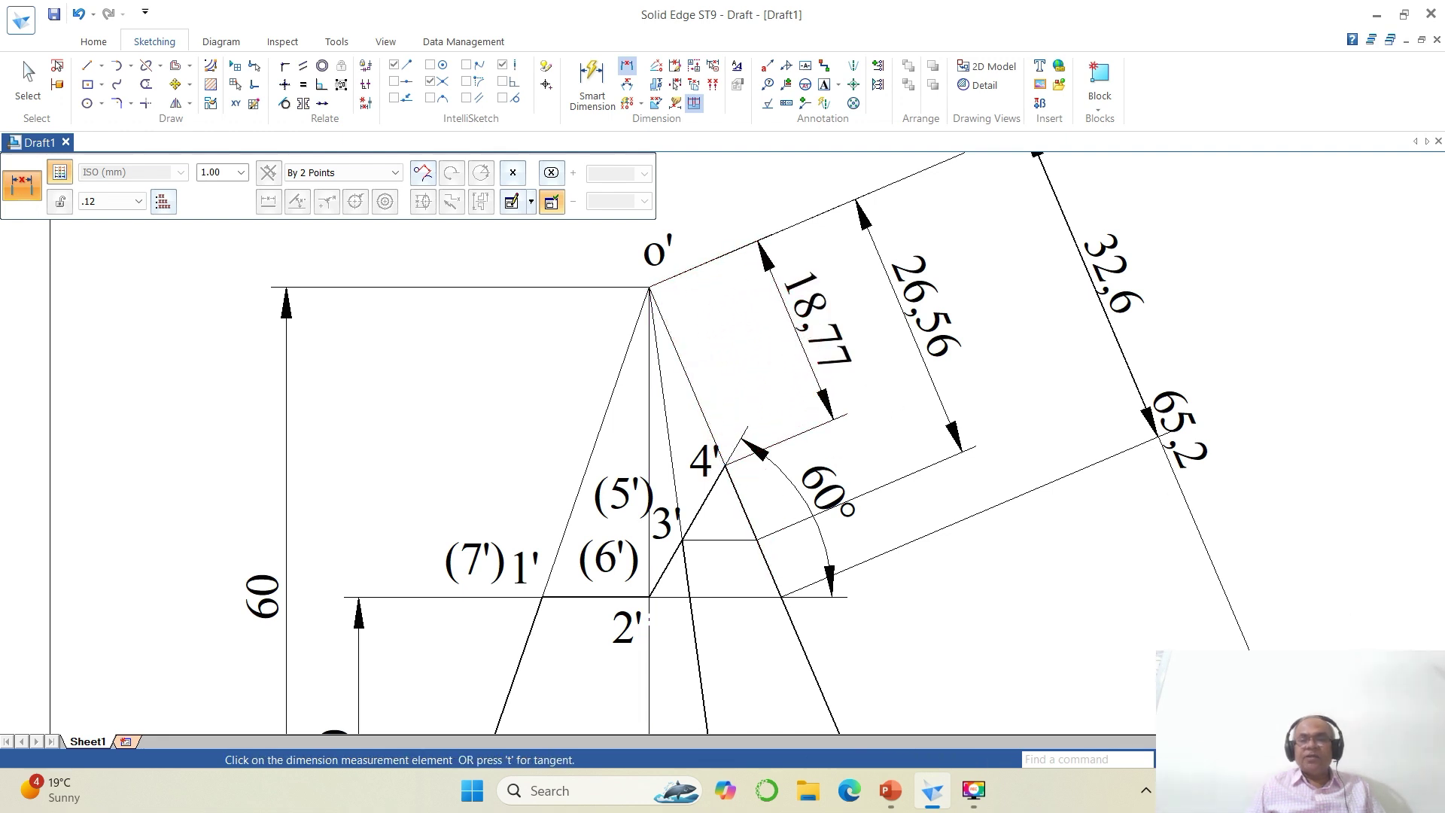
Split the circle centred on O on both sides of its crossings with line OE and the line OA beside E.
scroll(1119, 530, down, 5)
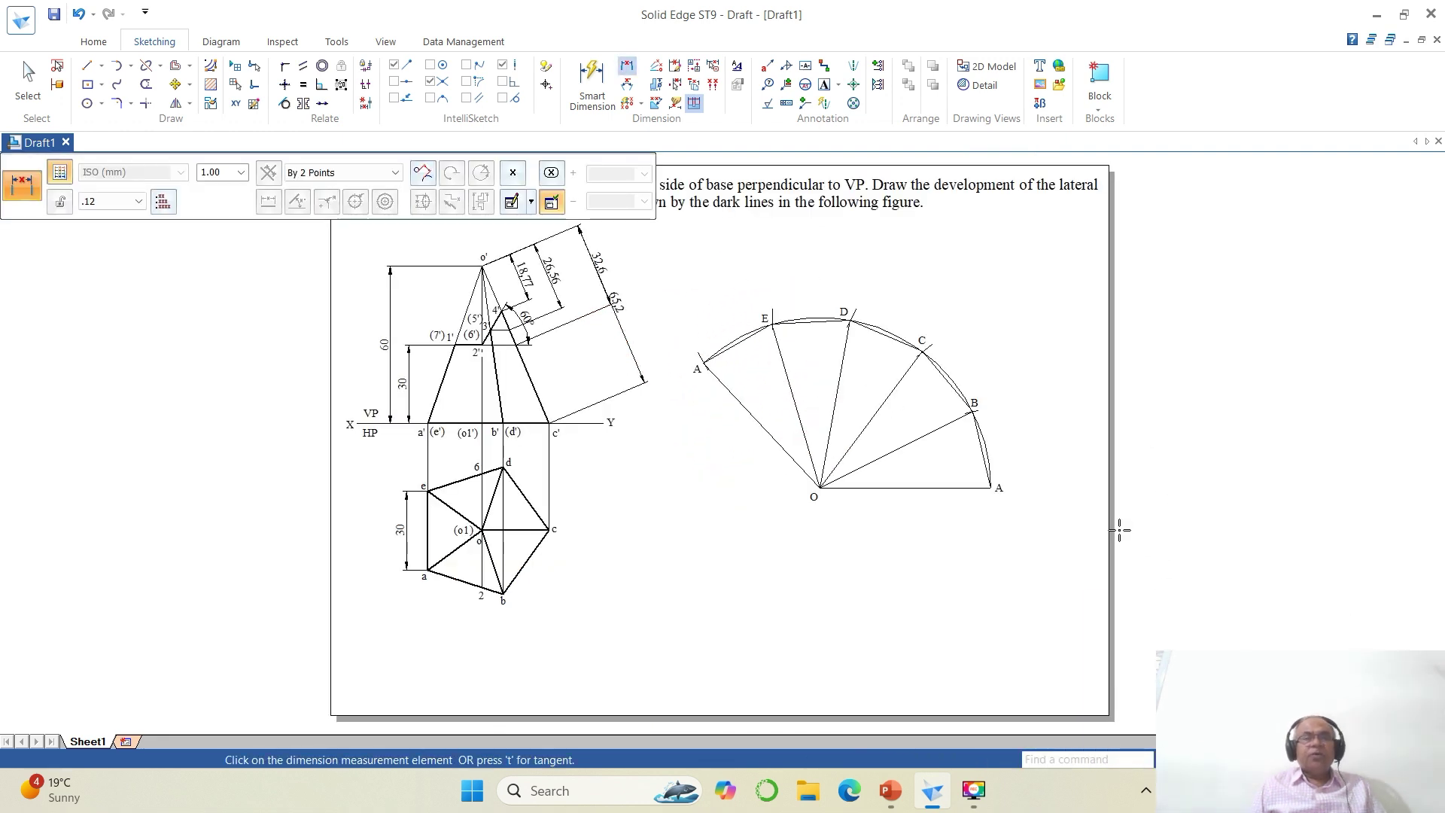
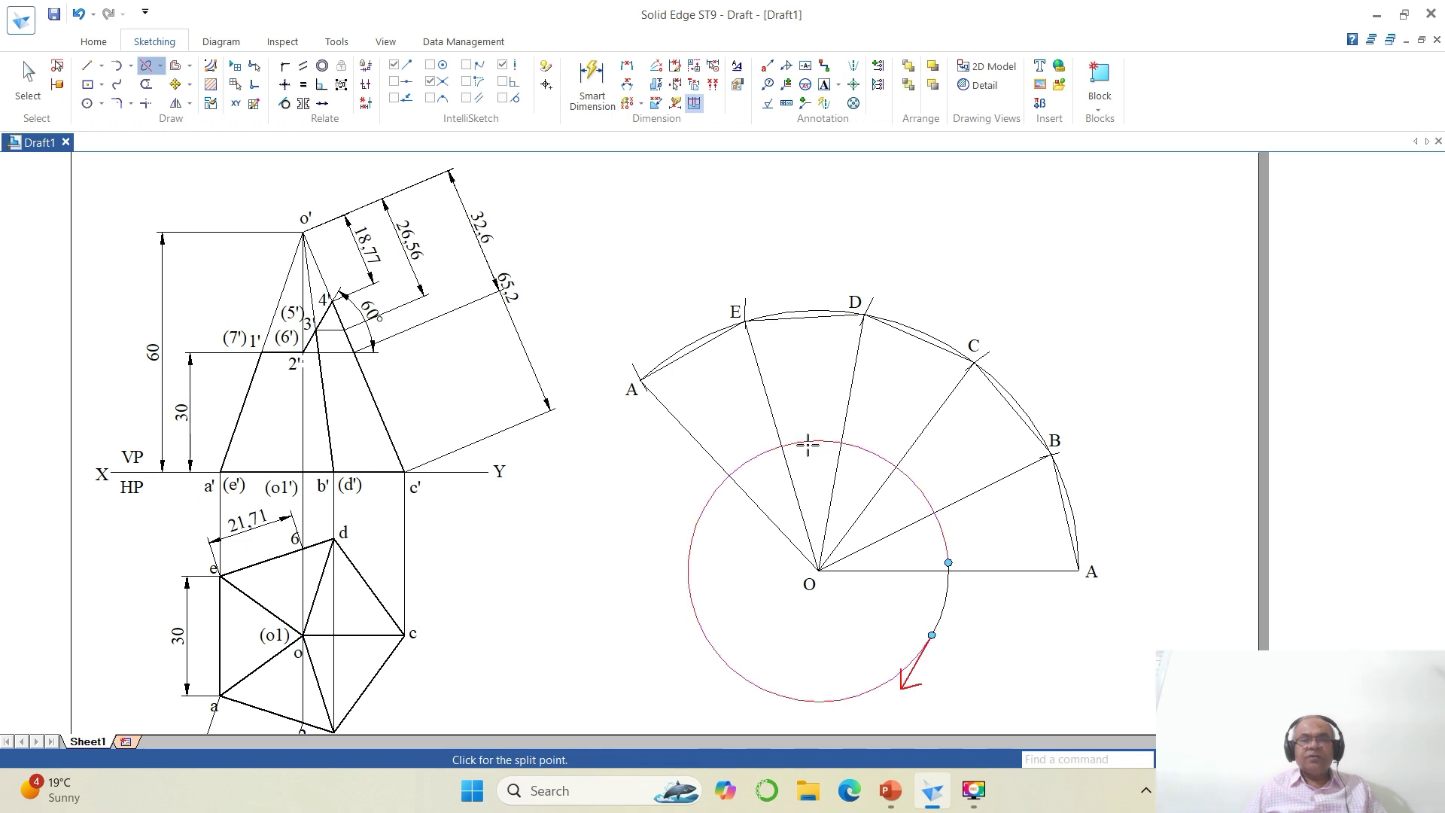
click(795, 441)
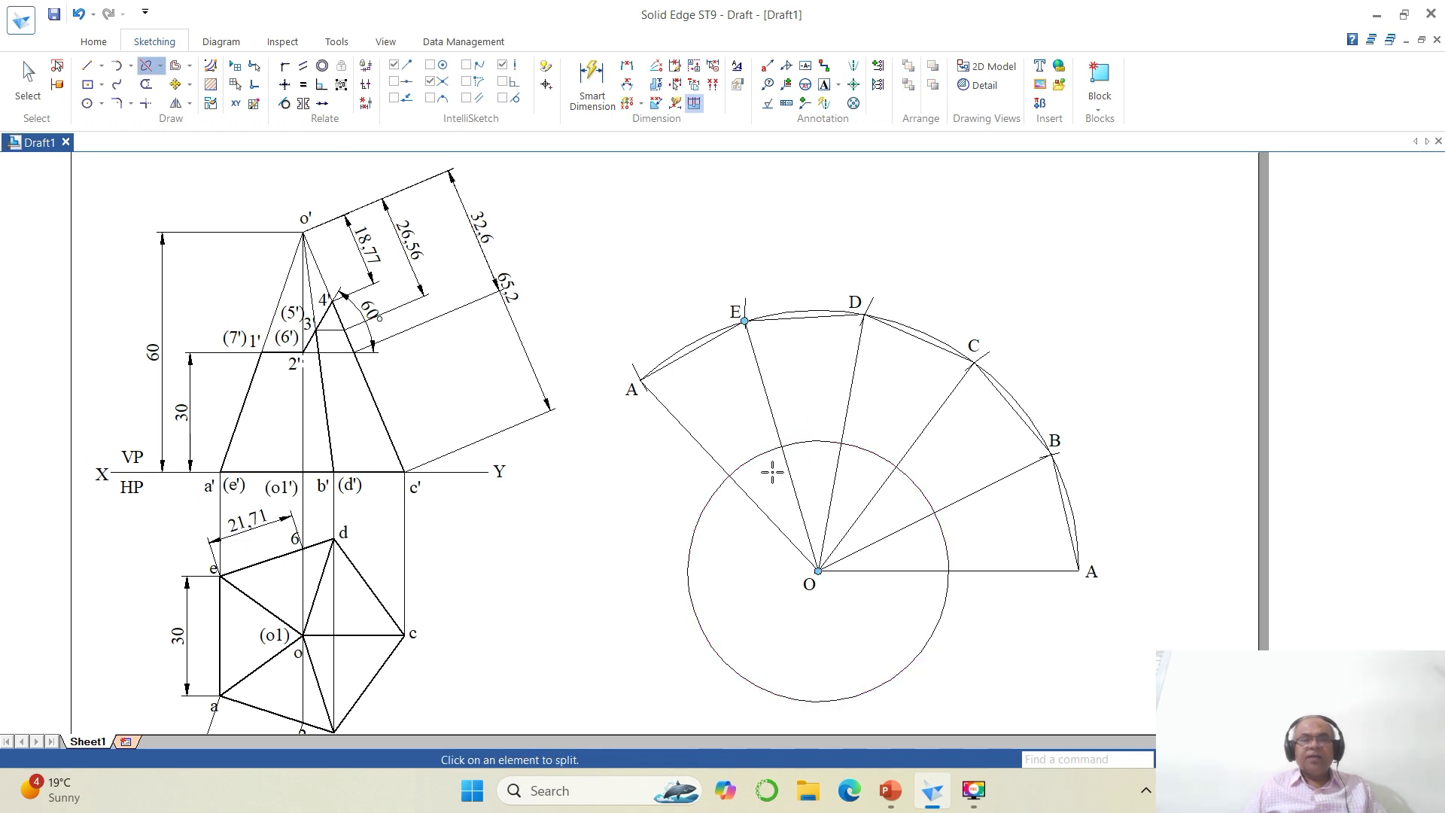
click(759, 450)
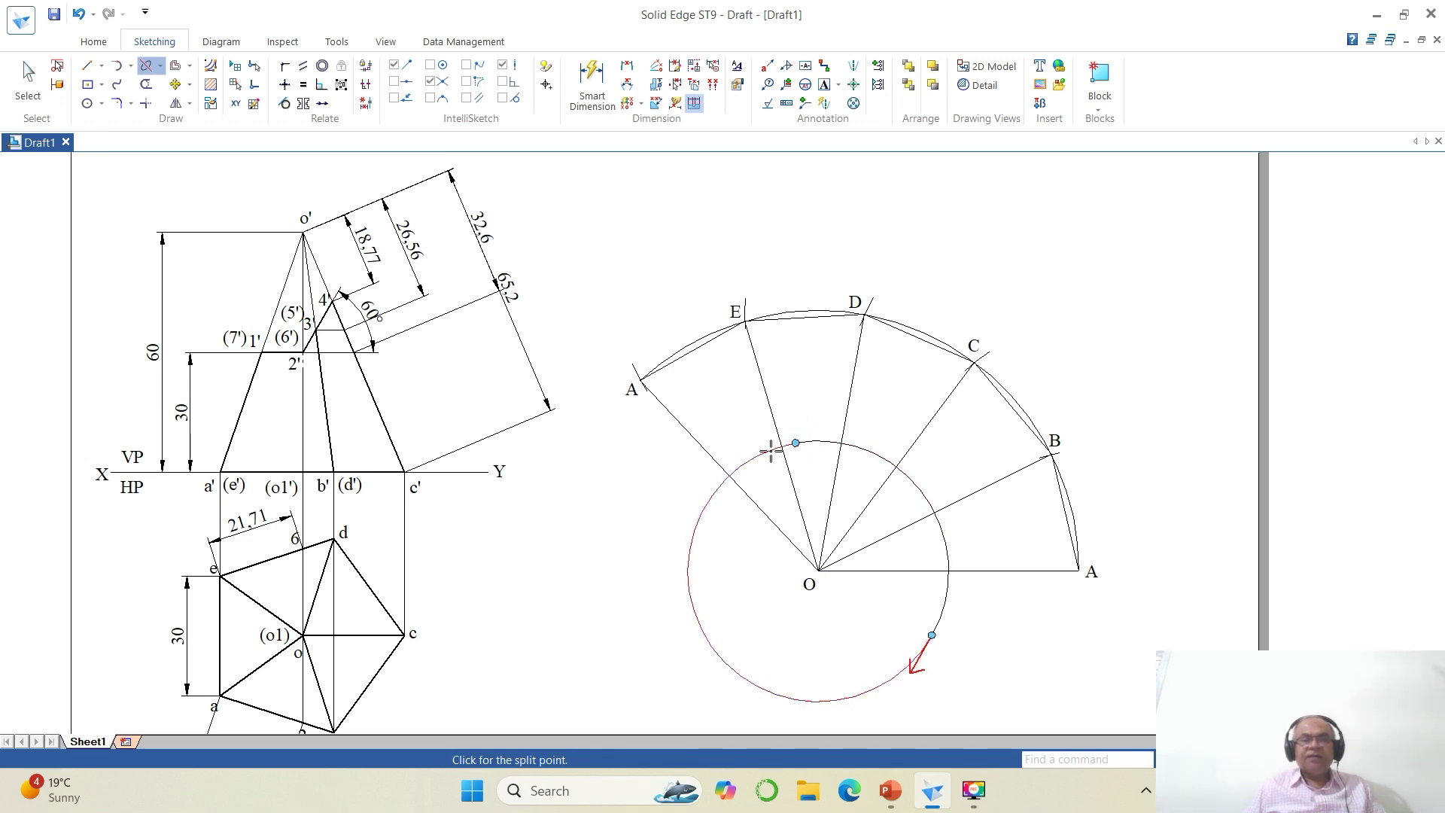
click(773, 450)
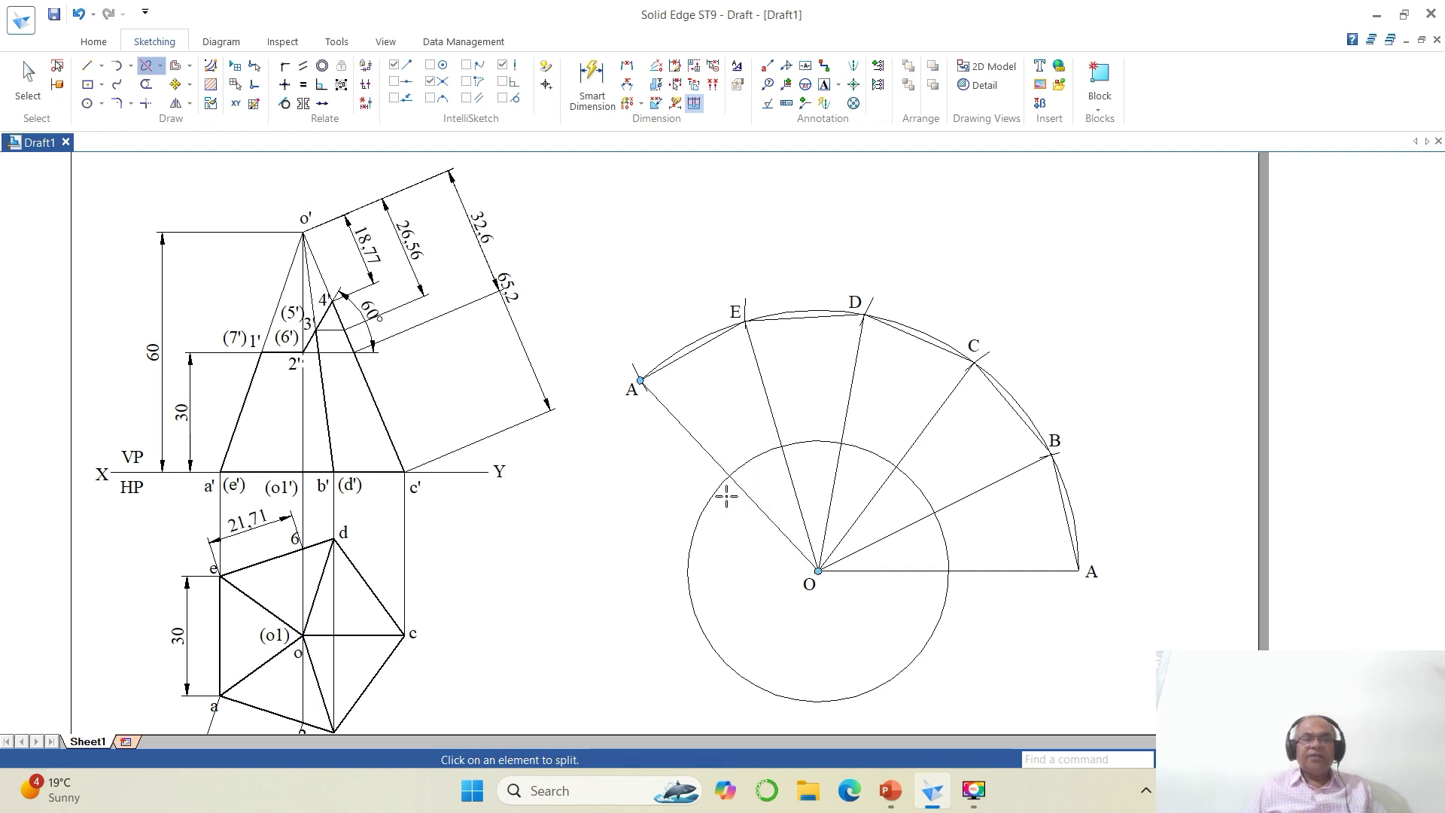
click(743, 467)
click(735, 471)
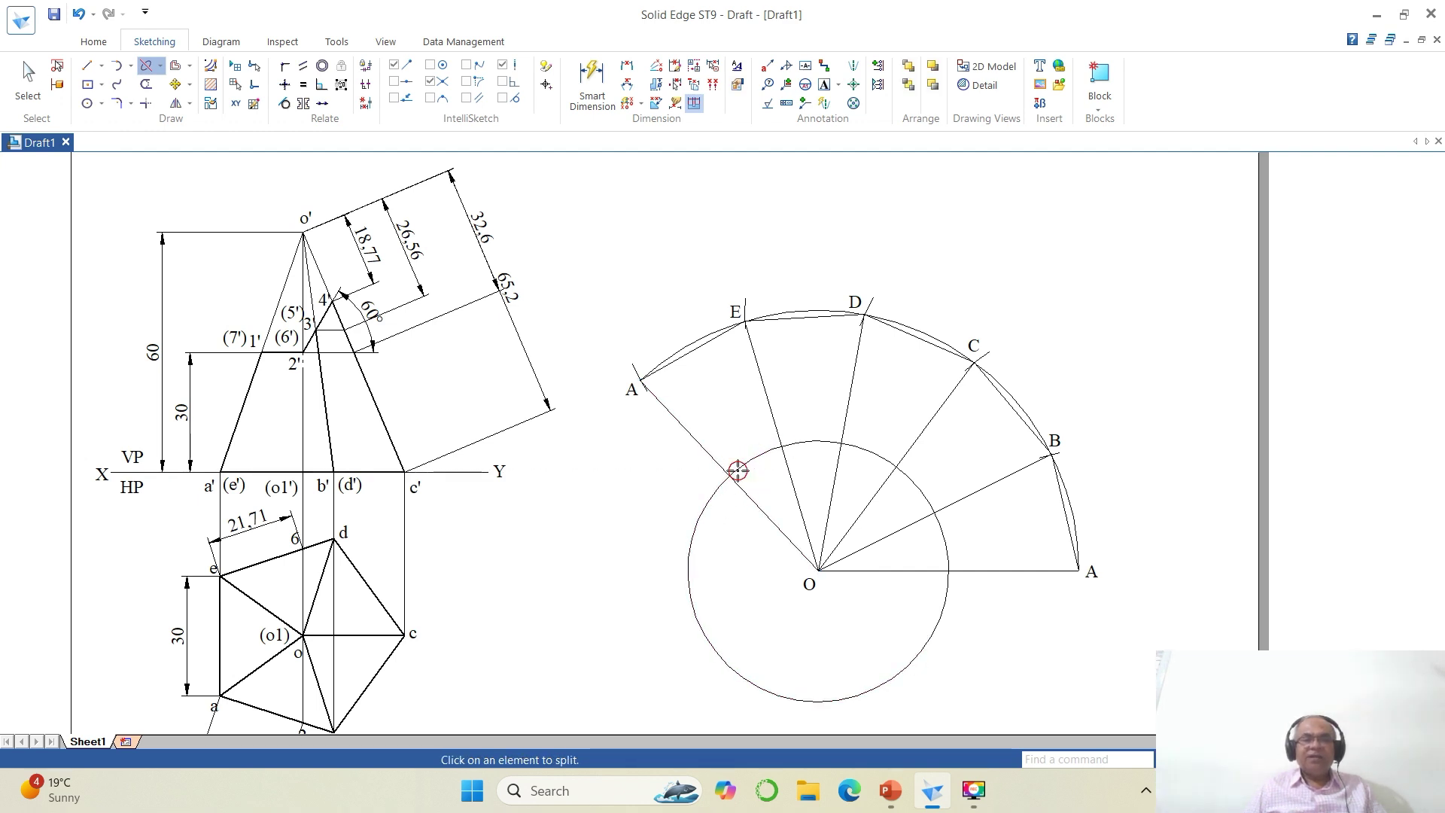
click(708, 501)
click(723, 480)
key(Escape)
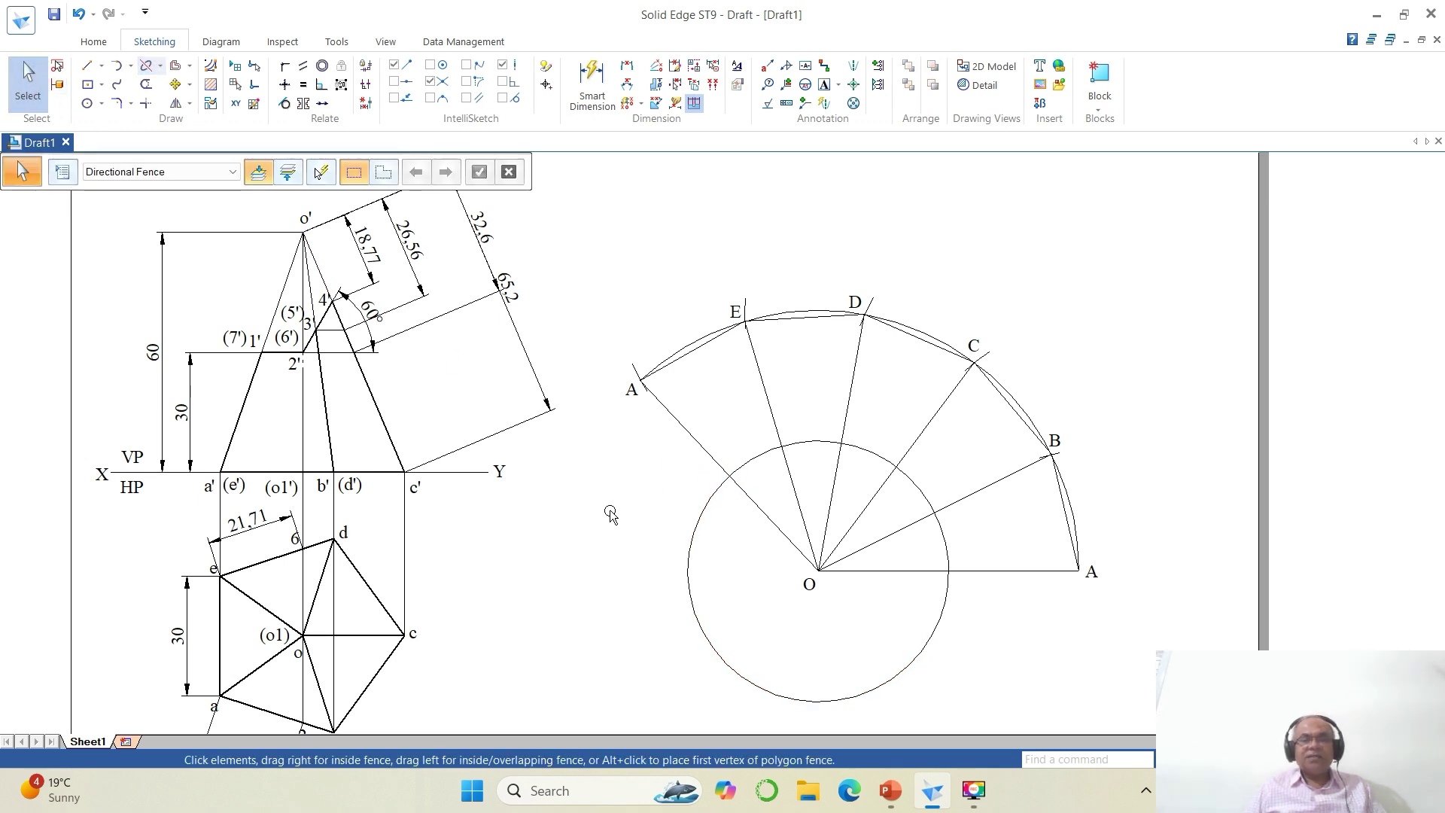
Delete the surplus arcs of the circle around O, keeping only short marks across OE and both OA lines.
click(697, 554)
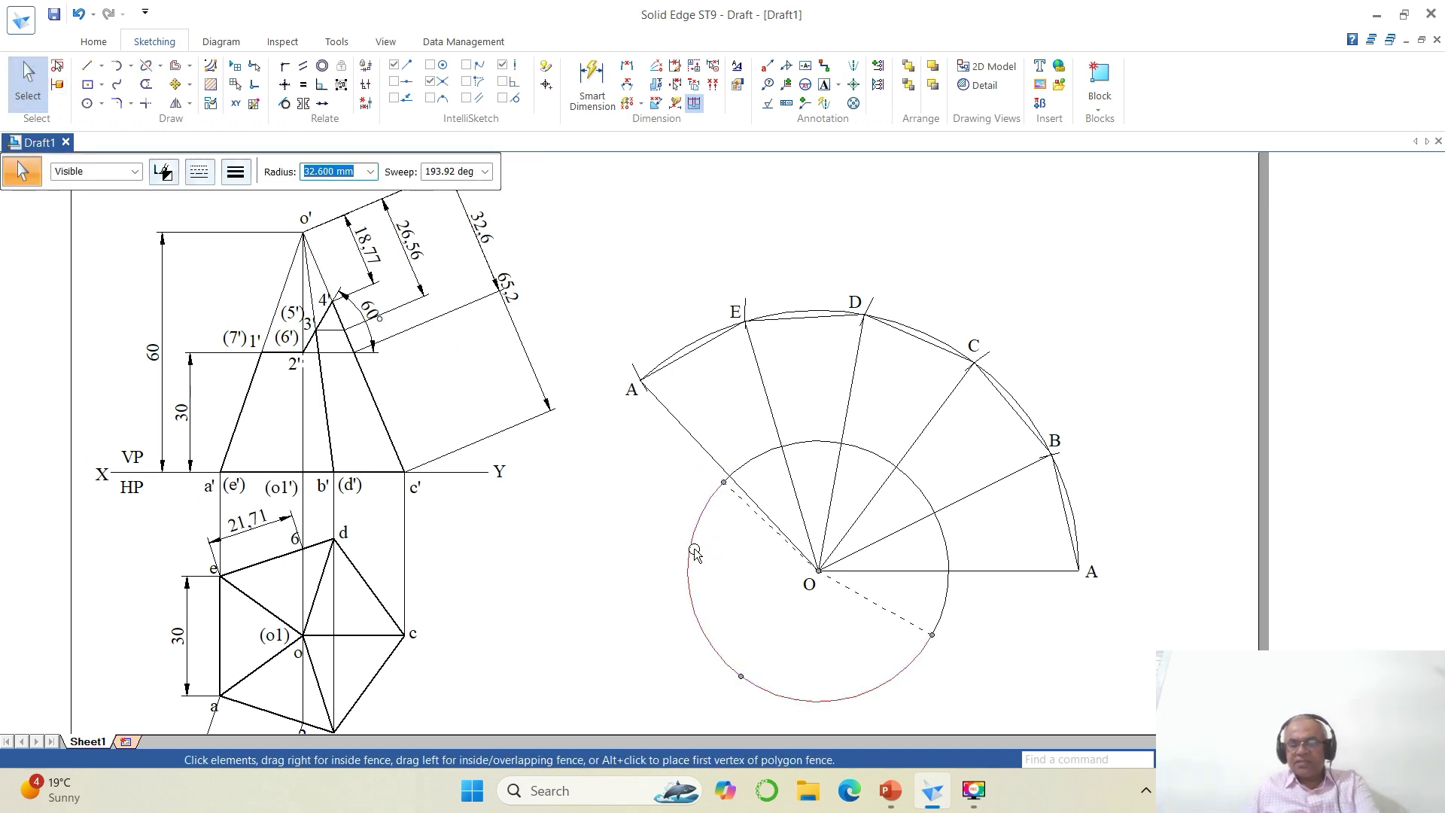
key(Delete)
click(770, 458)
key(Delete)
click(820, 445)
key(Delete)
click(939, 624)
key(Delete)
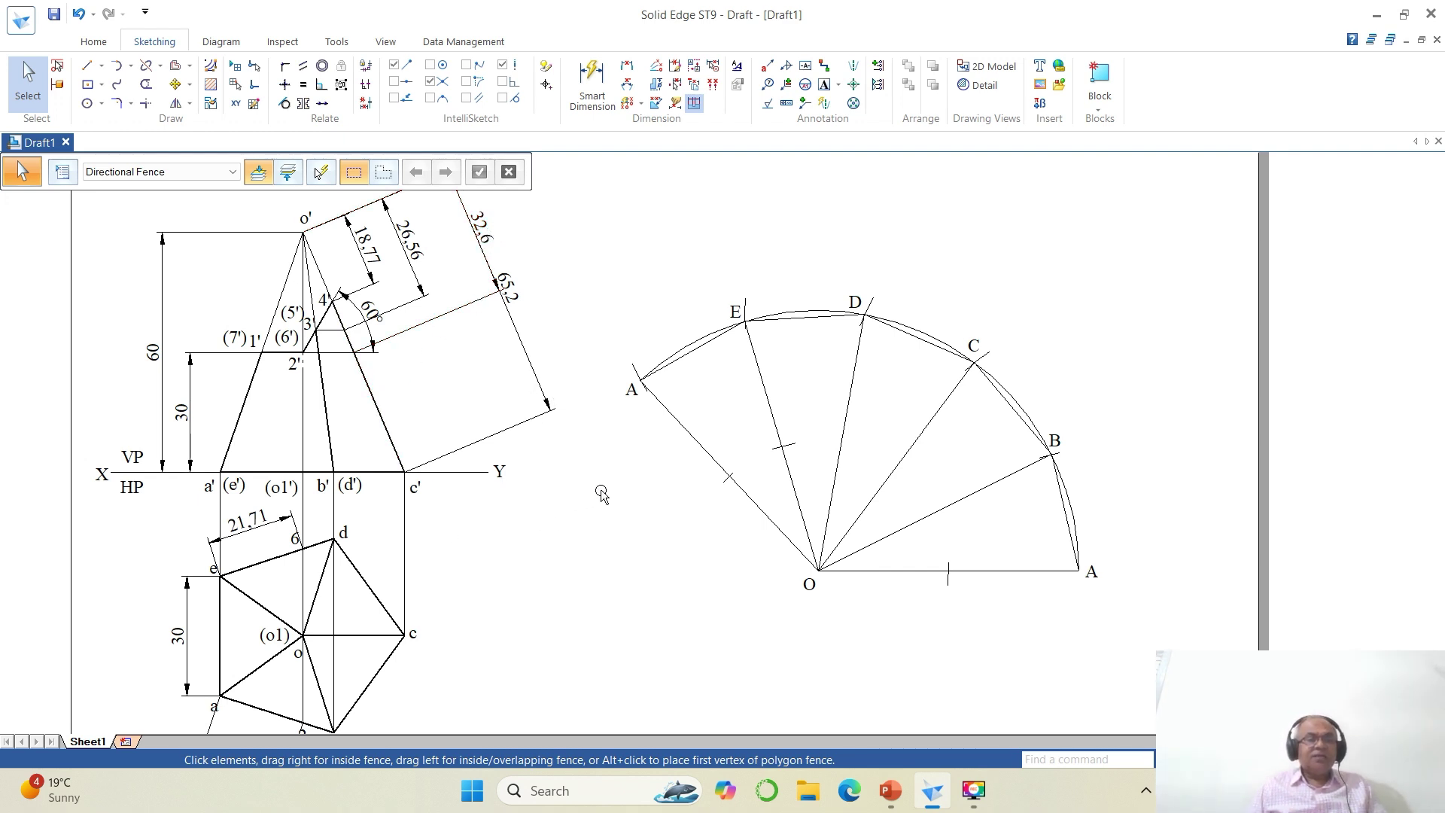
Draw a centre-point arc mark across edge AB, centred on the A beside B, with radius 21.71 mm and sweep 10°.
scroll(626, 481, up, 1)
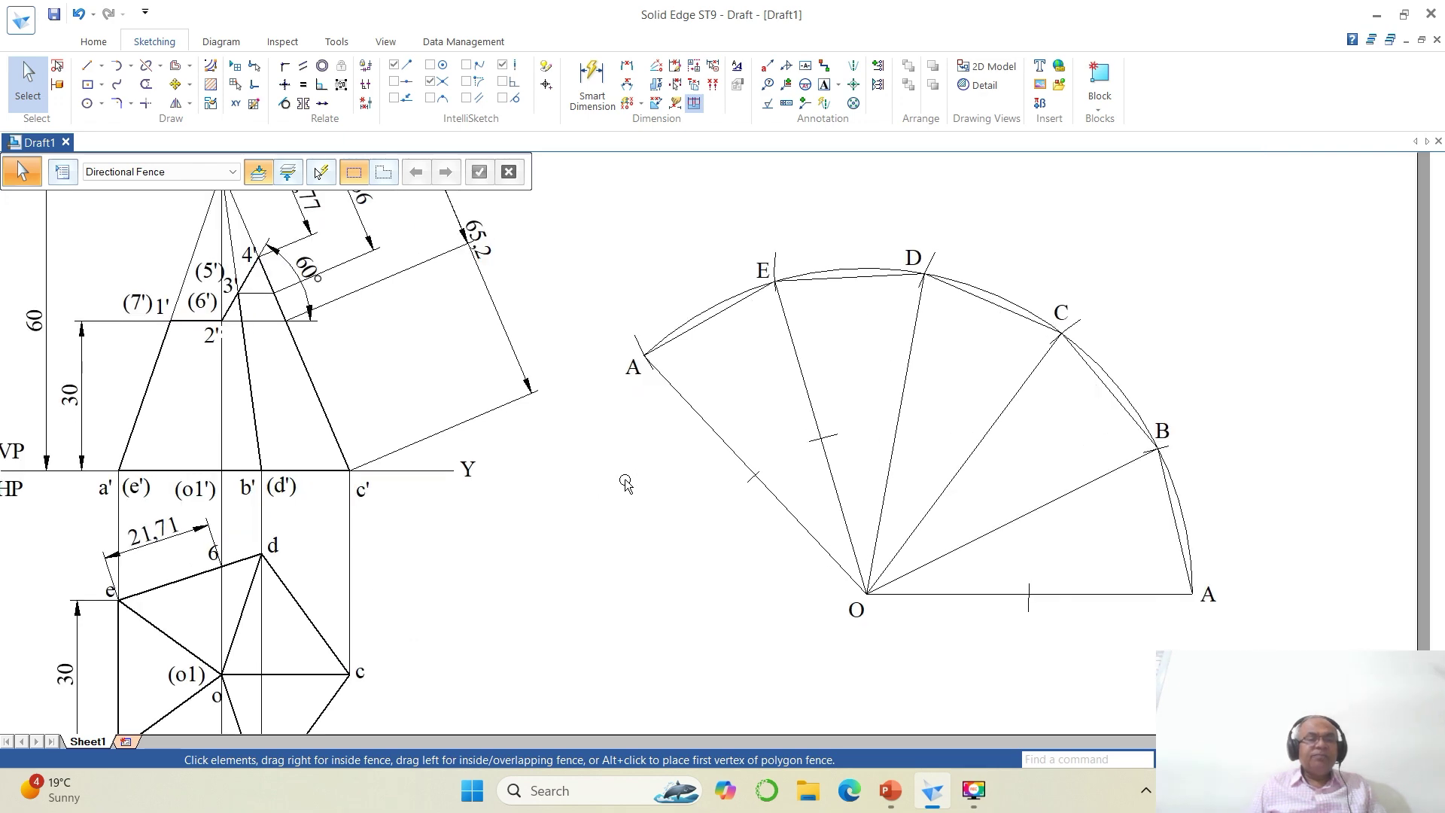
scroll(626, 481, down, 2)
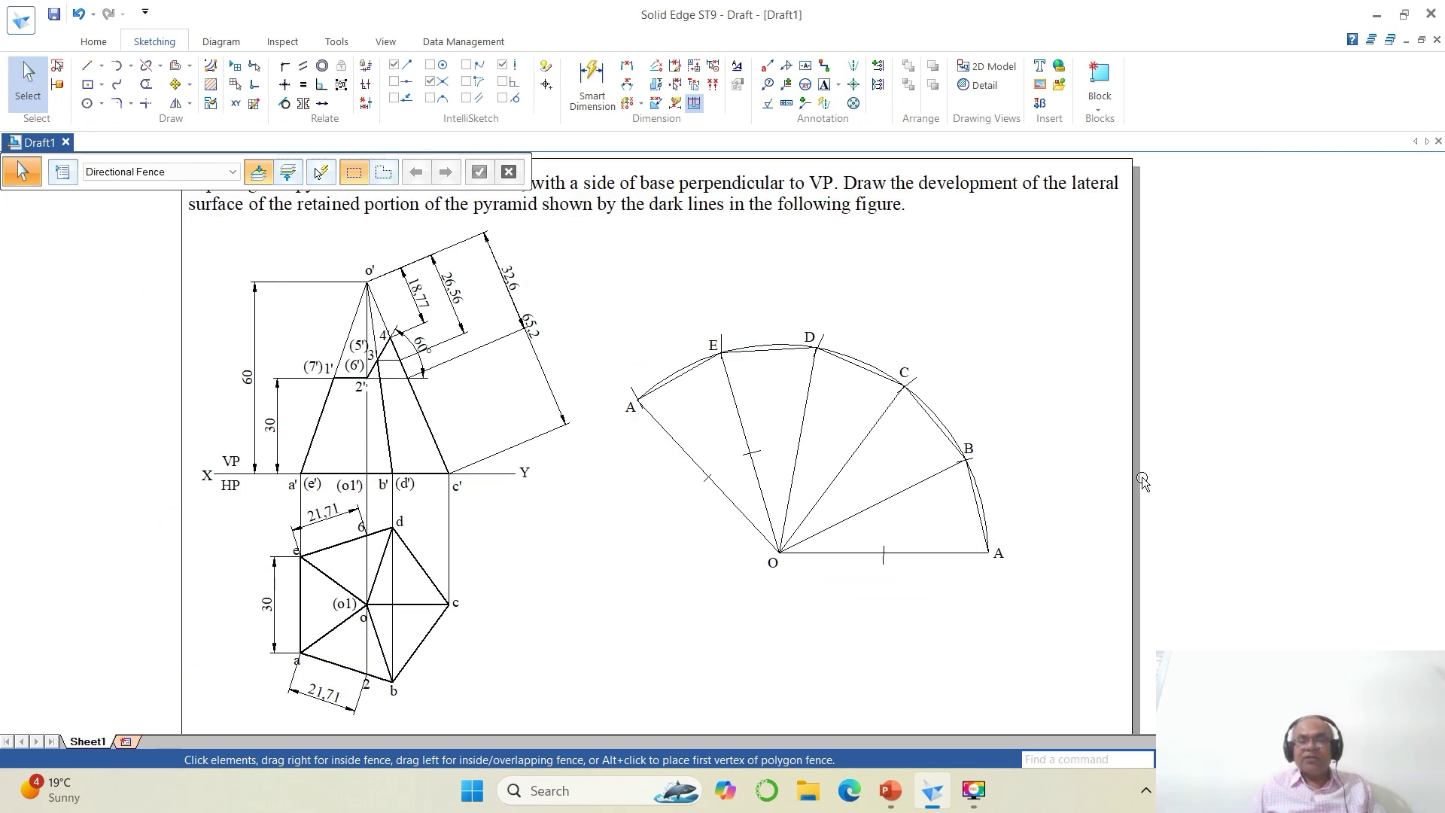
click(1234, 760)
click(631, 308)
click(1097, 638)
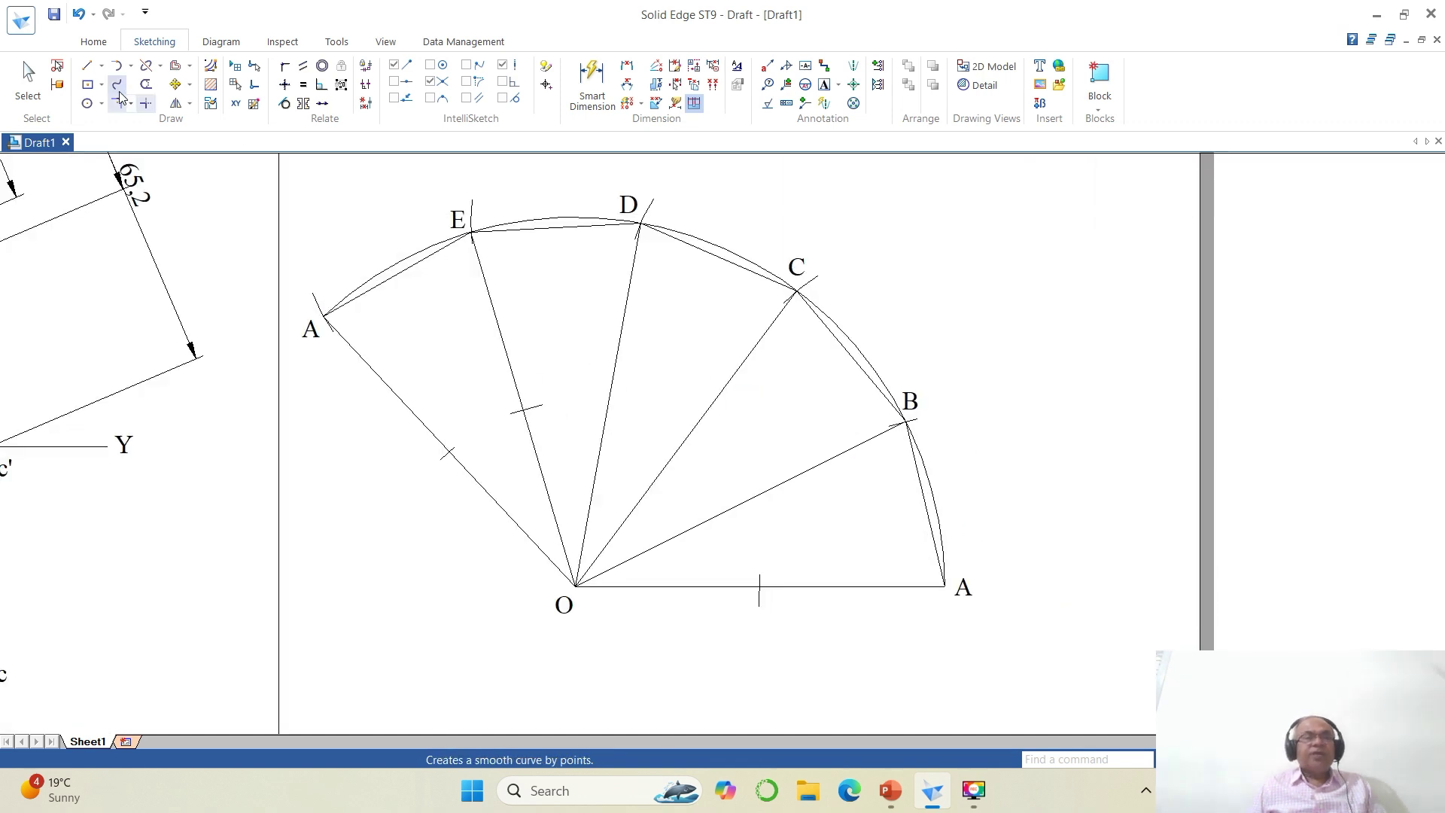
click(130, 65)
click(182, 124)
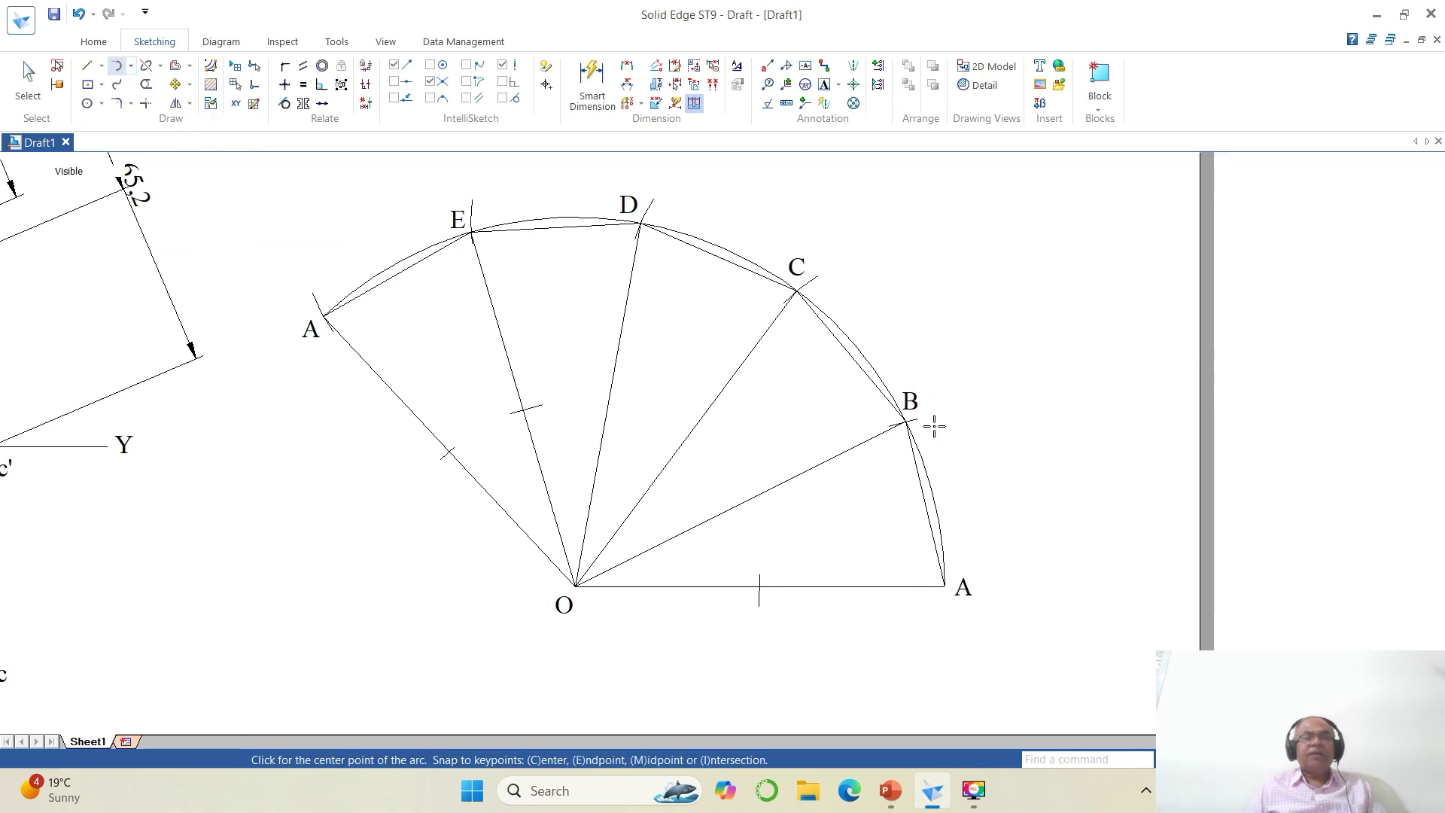
click(945, 587)
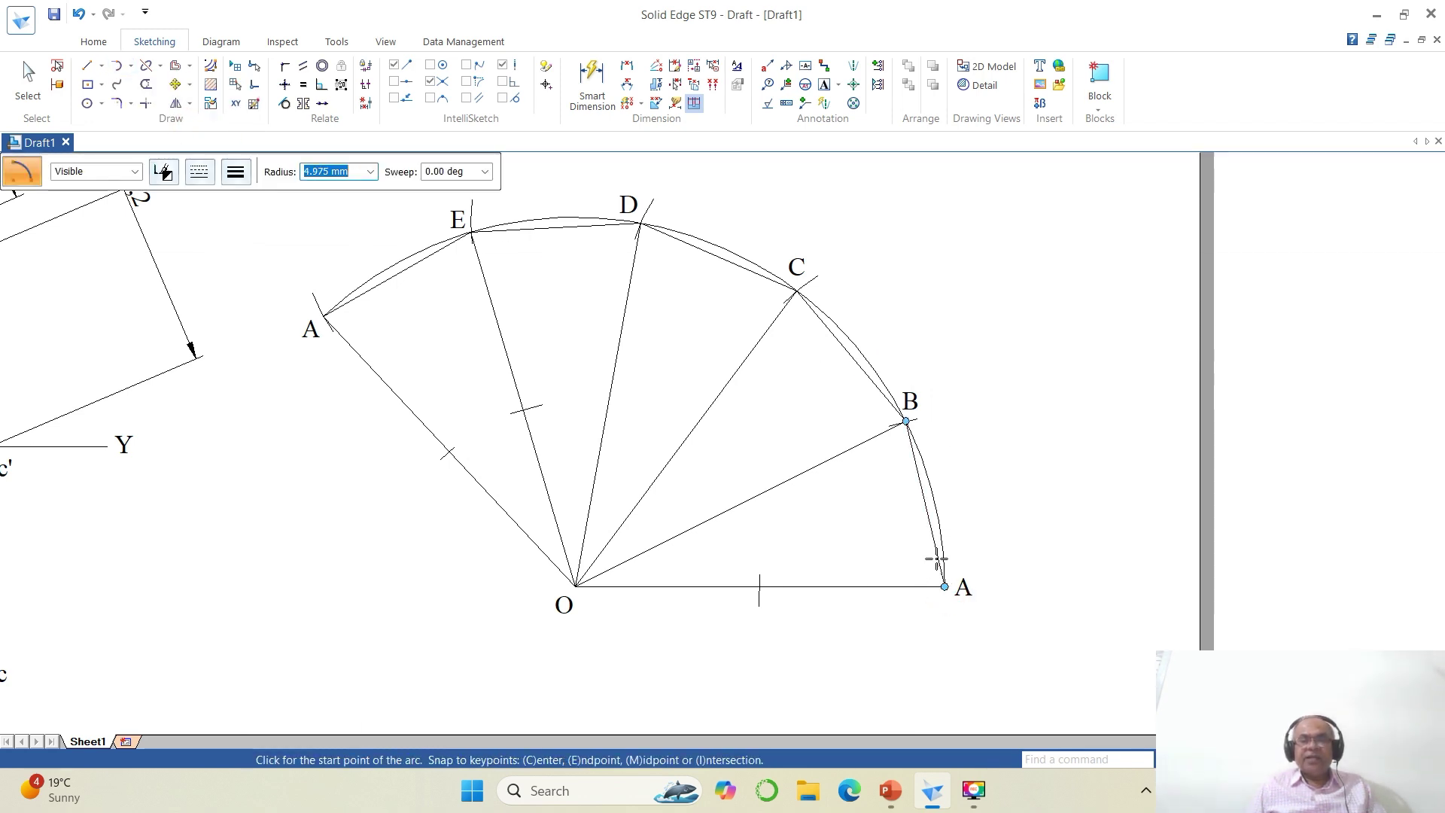
text(21.71)
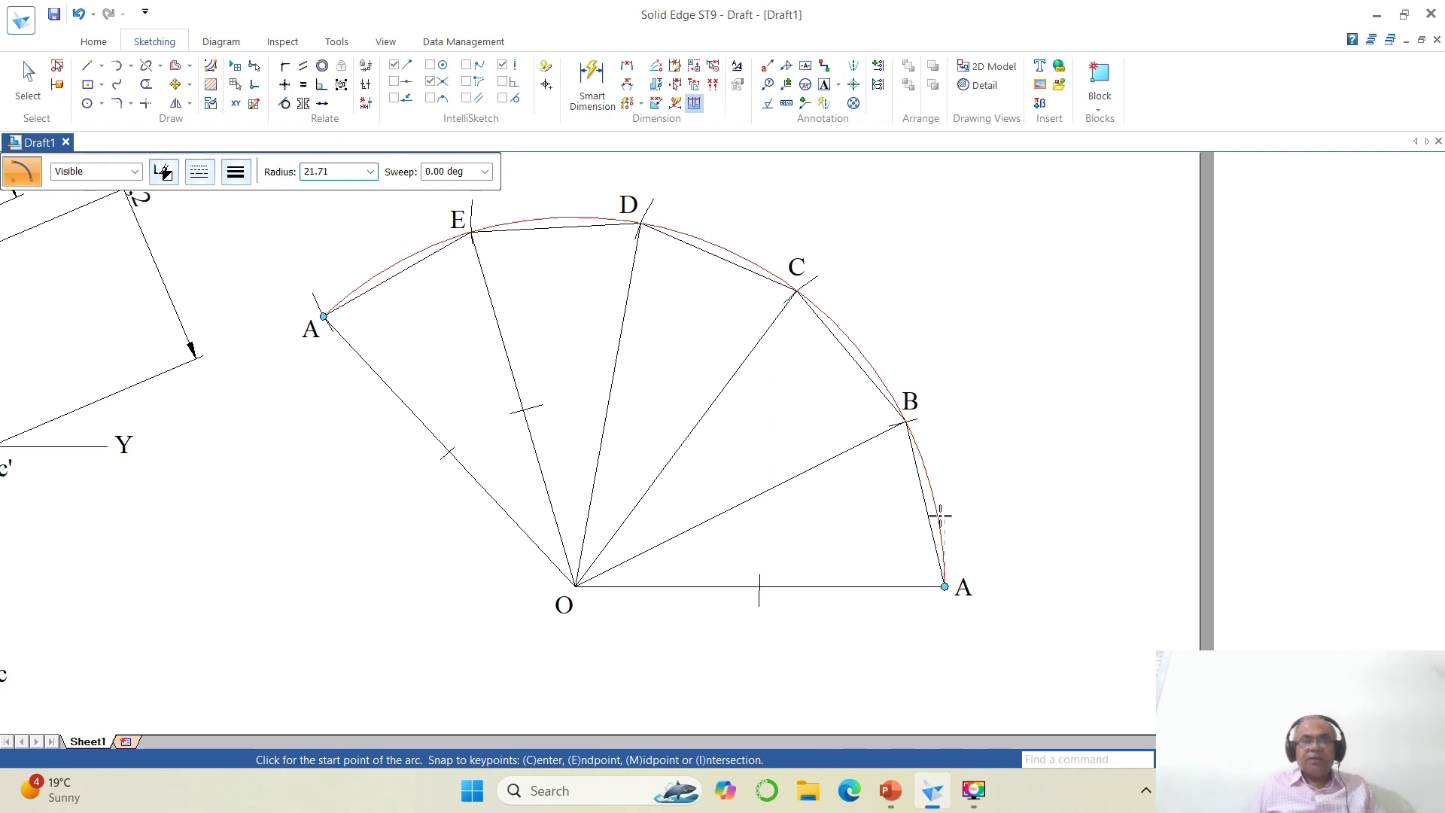
key(Tab)
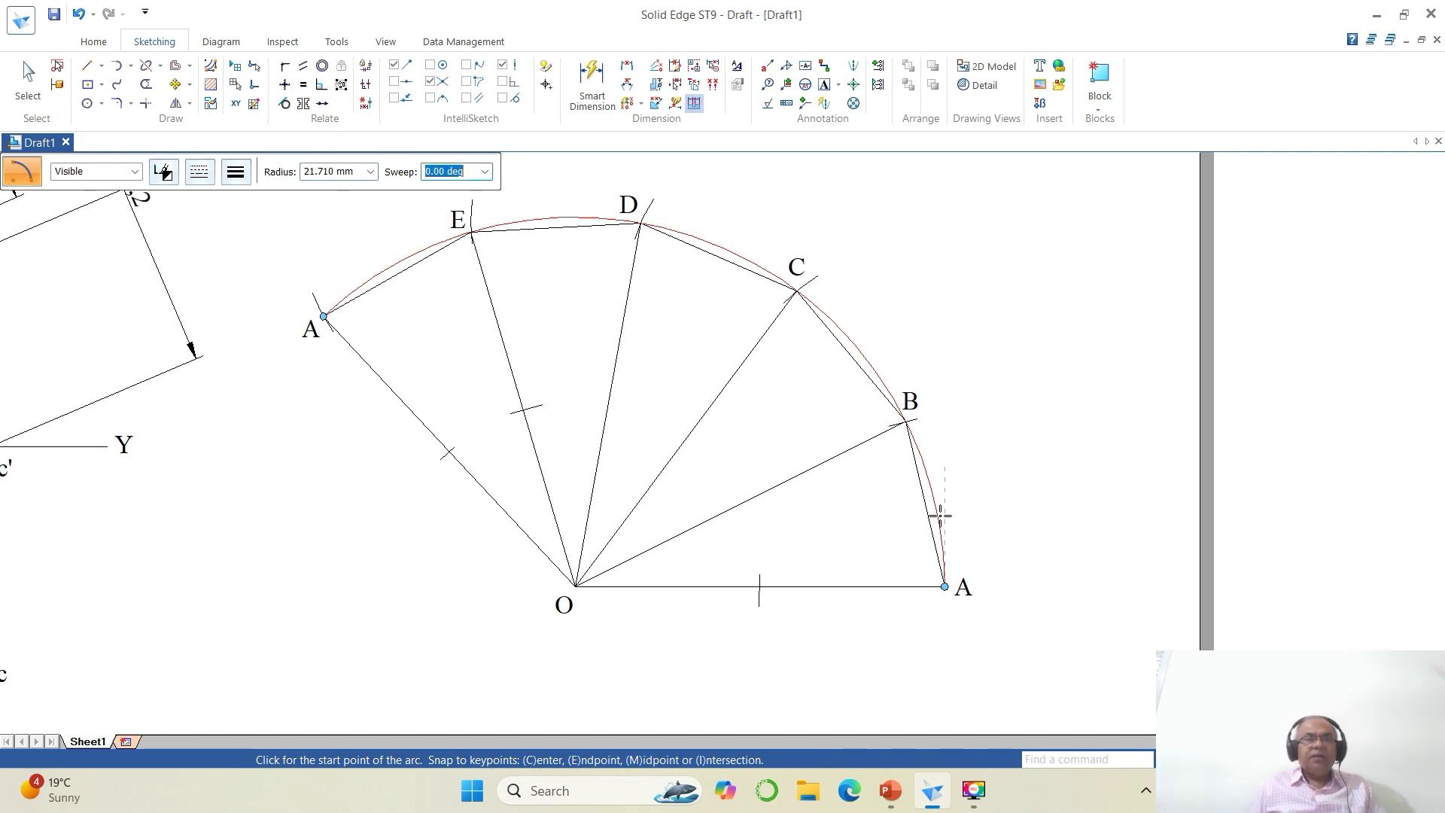
text(10)
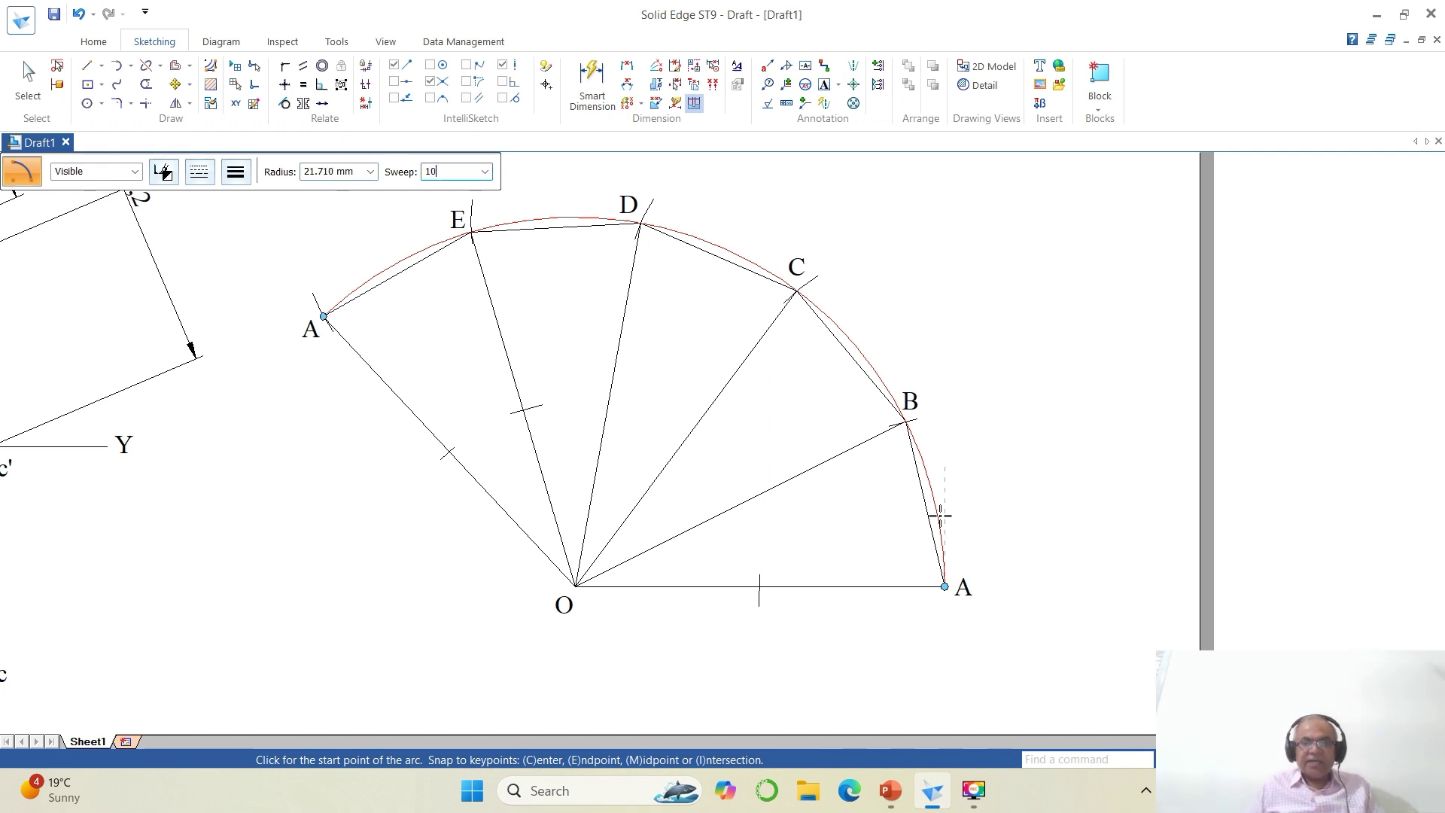
key(Tab)
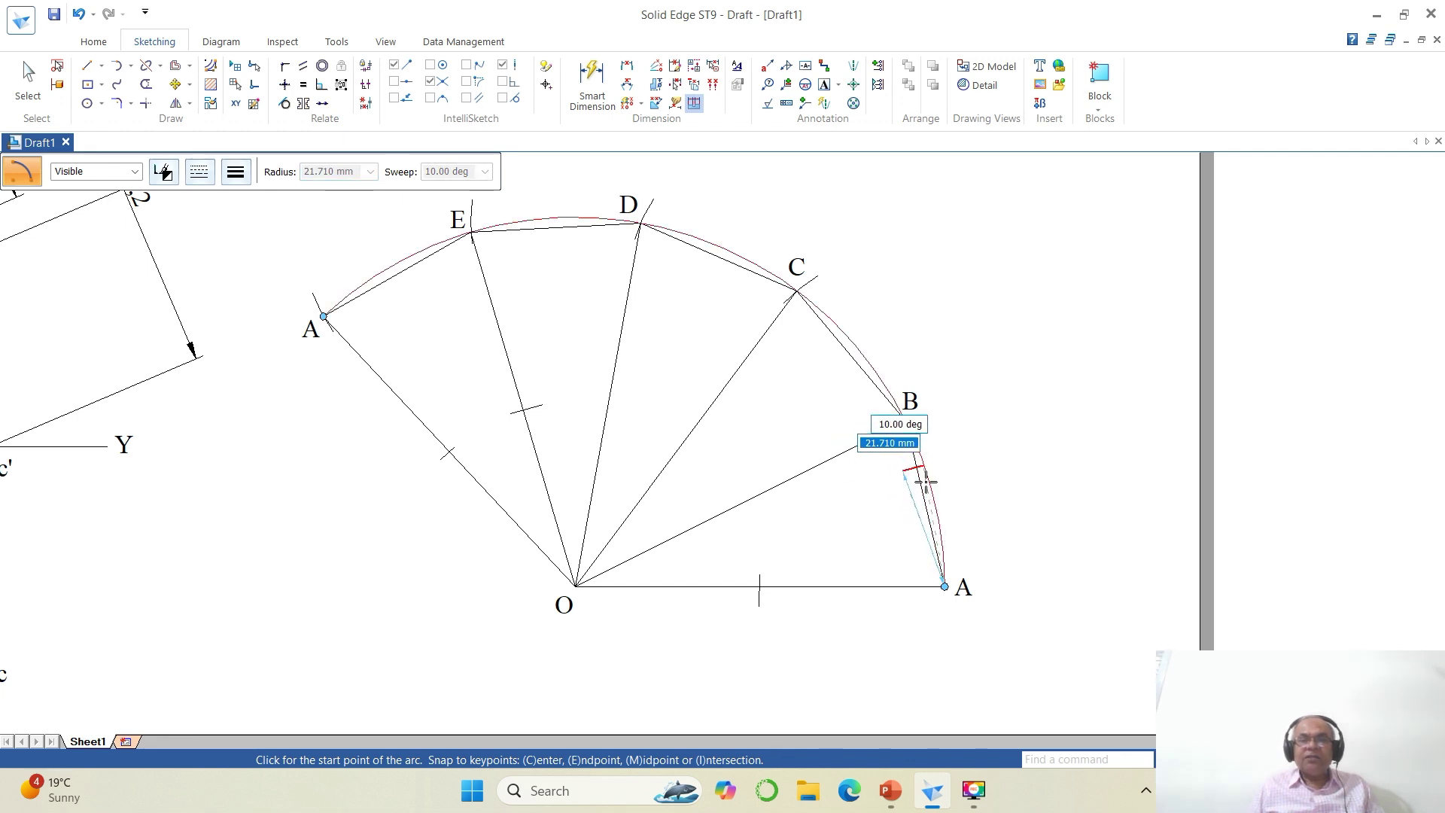
click(925, 481)
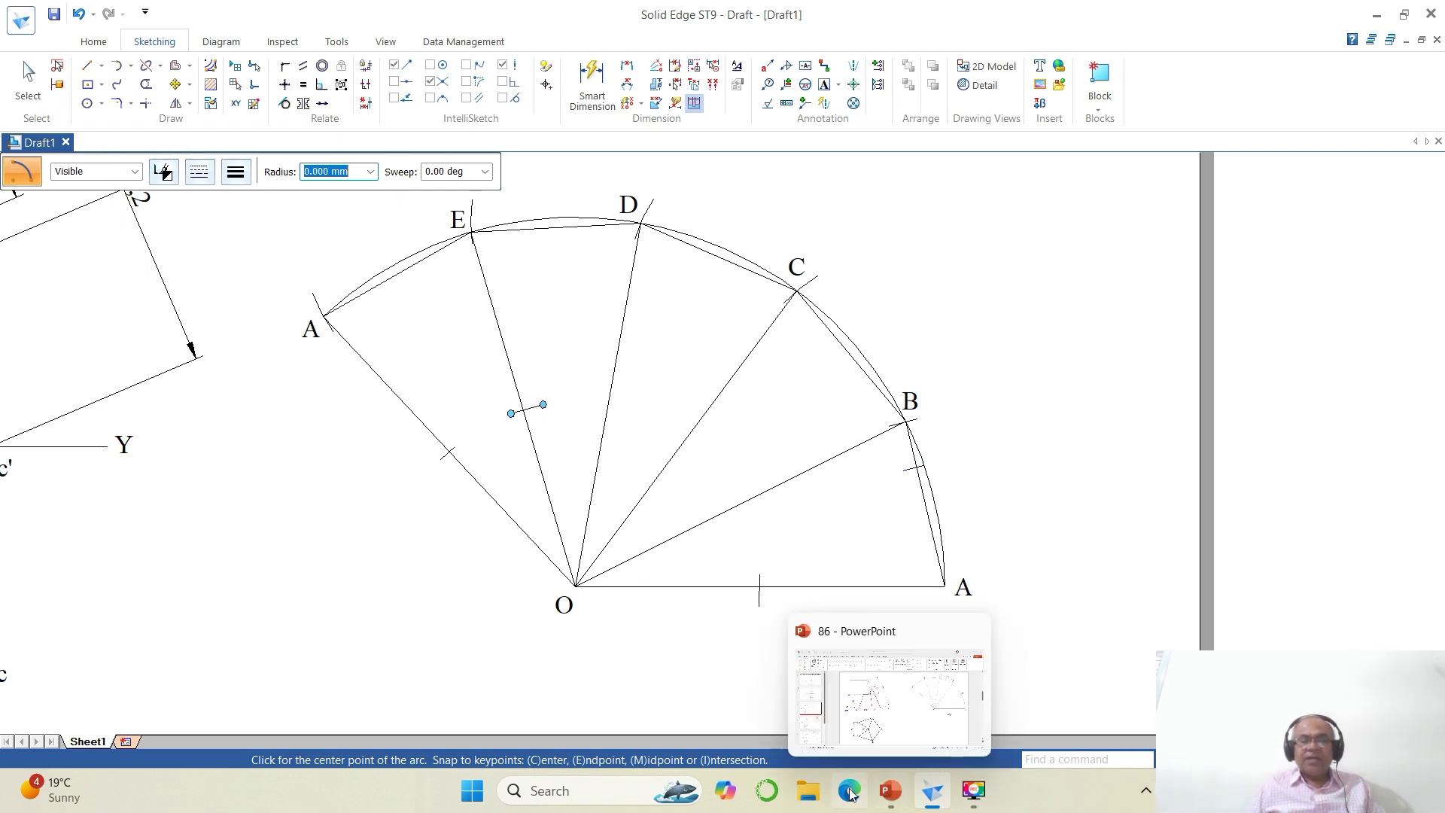
Draw a centre-point arc mark across edge ED, centred on E, with radius 21.71 mm and sweep 15°.
scroll(399, 503, down, 1)
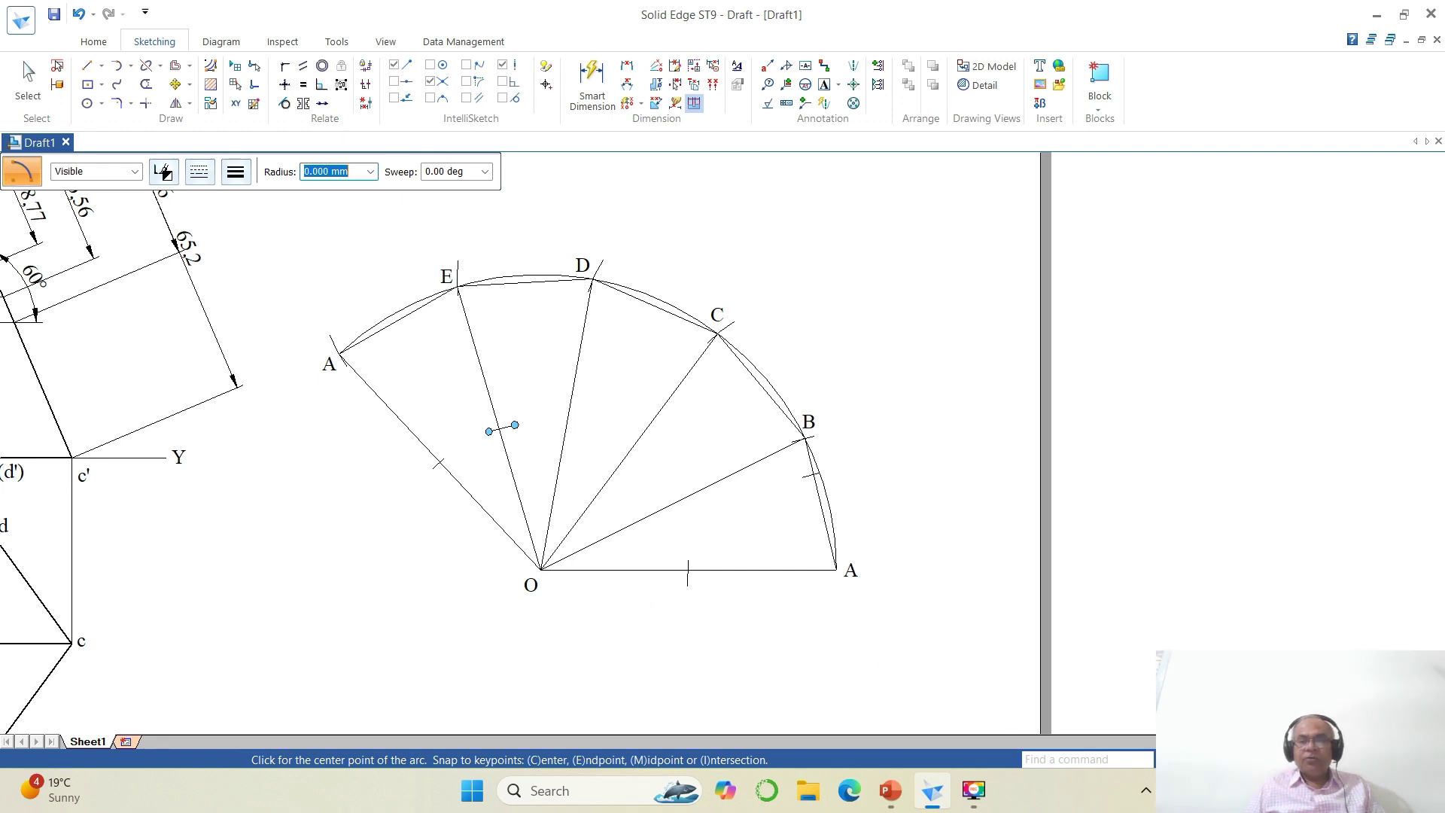
click(1264, 760)
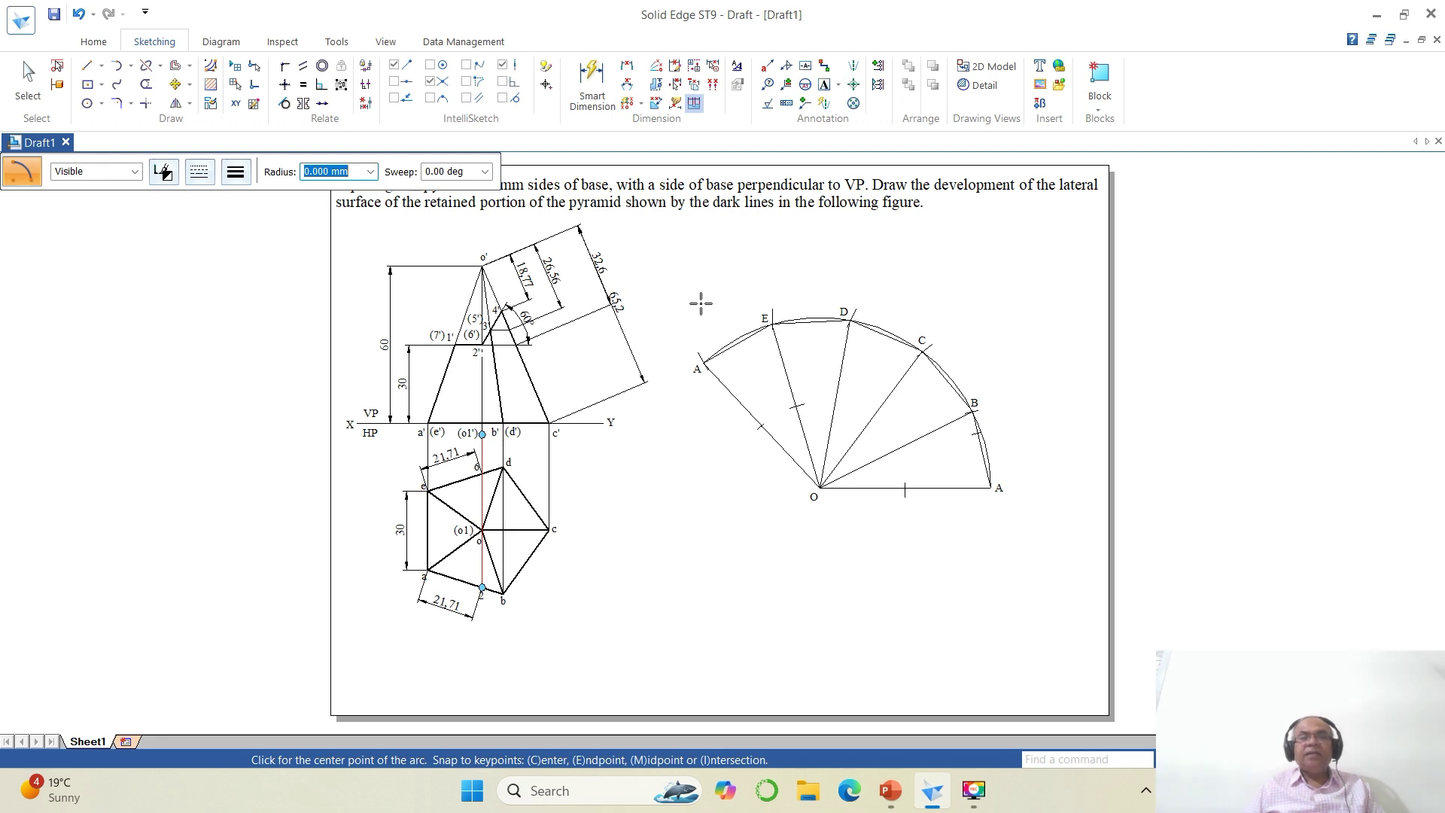
click(1230, 760)
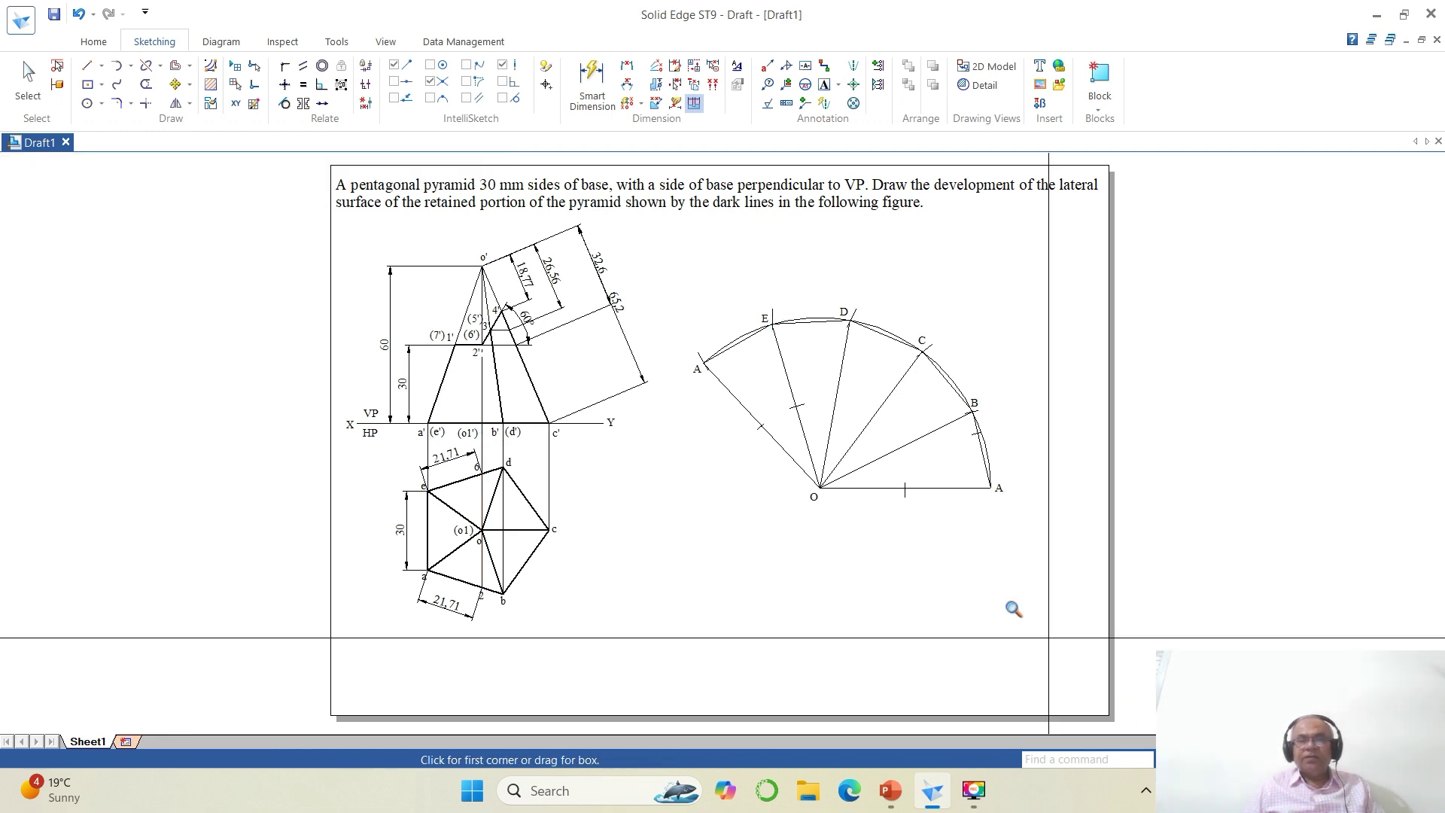
click(677, 280)
click(1042, 536)
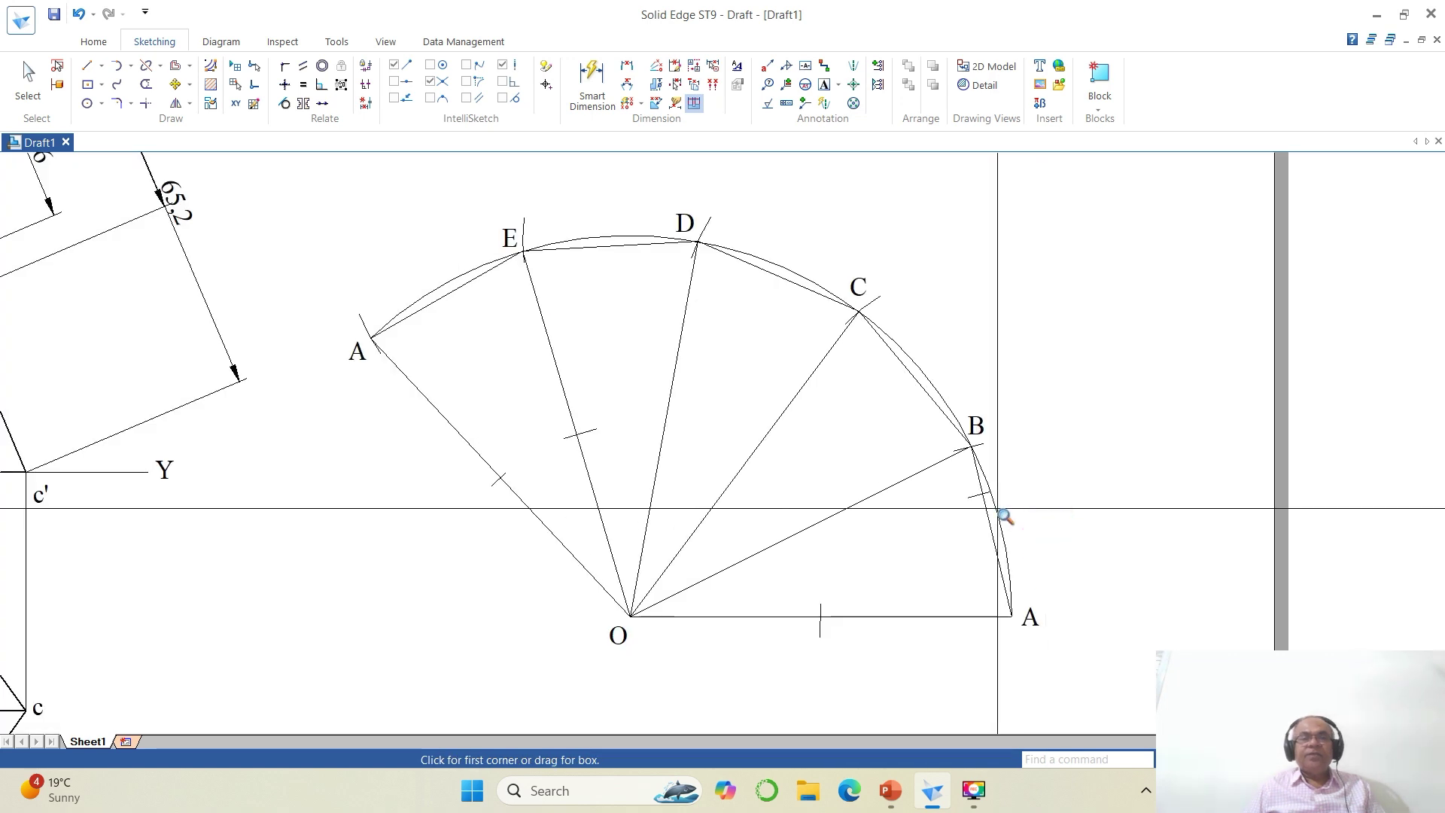
click(130, 66)
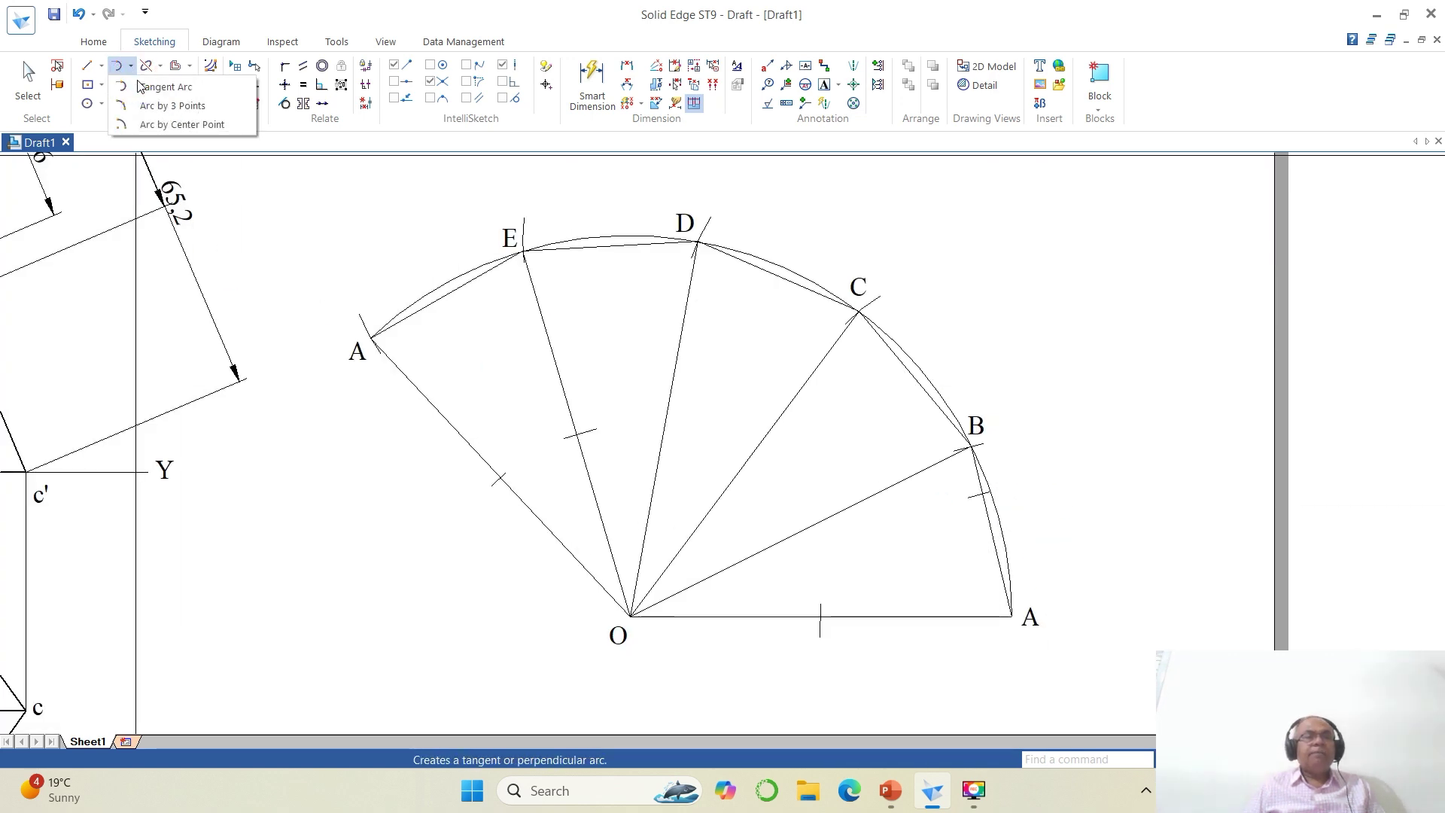
click(143, 113)
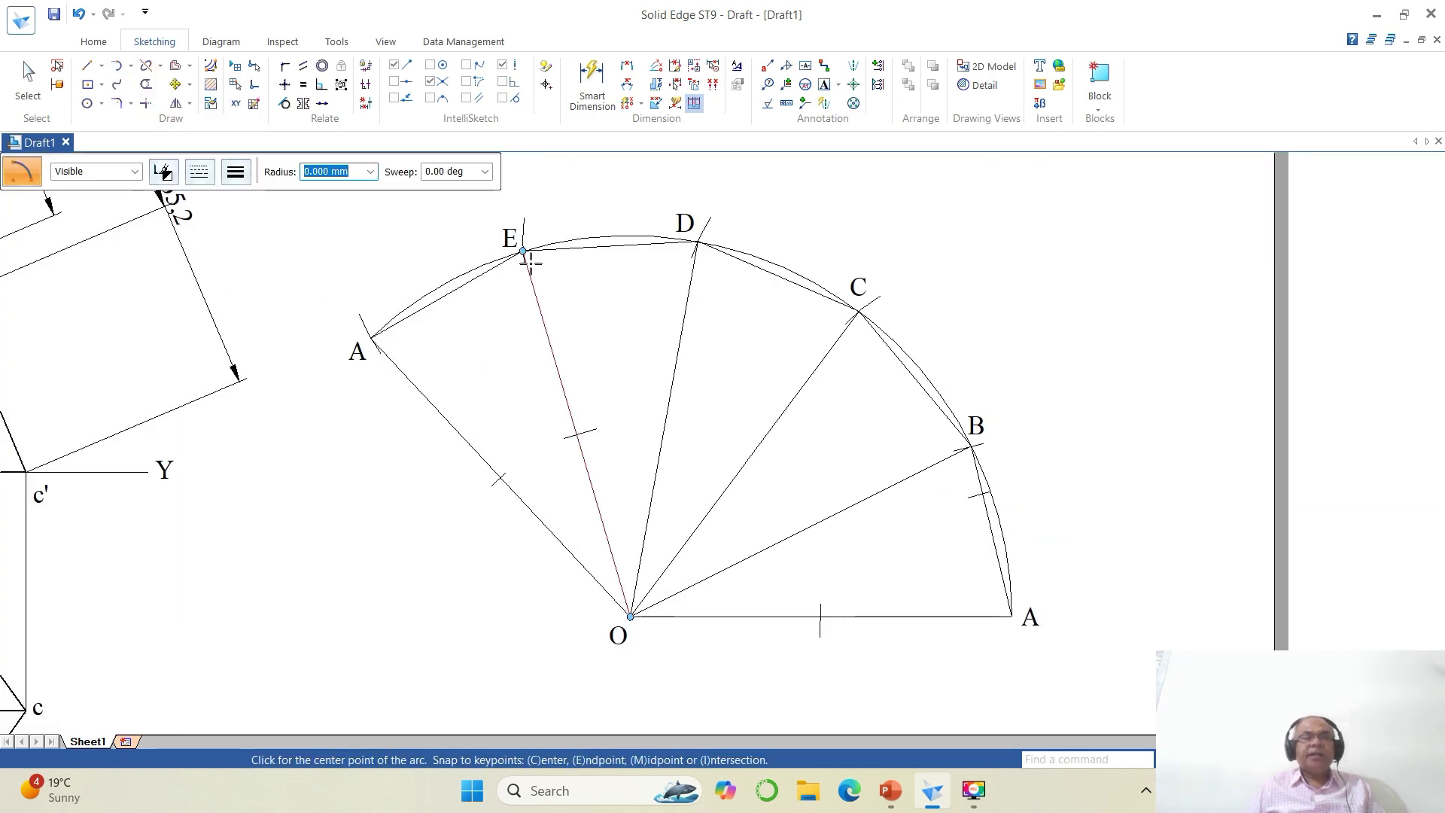
click(524, 252)
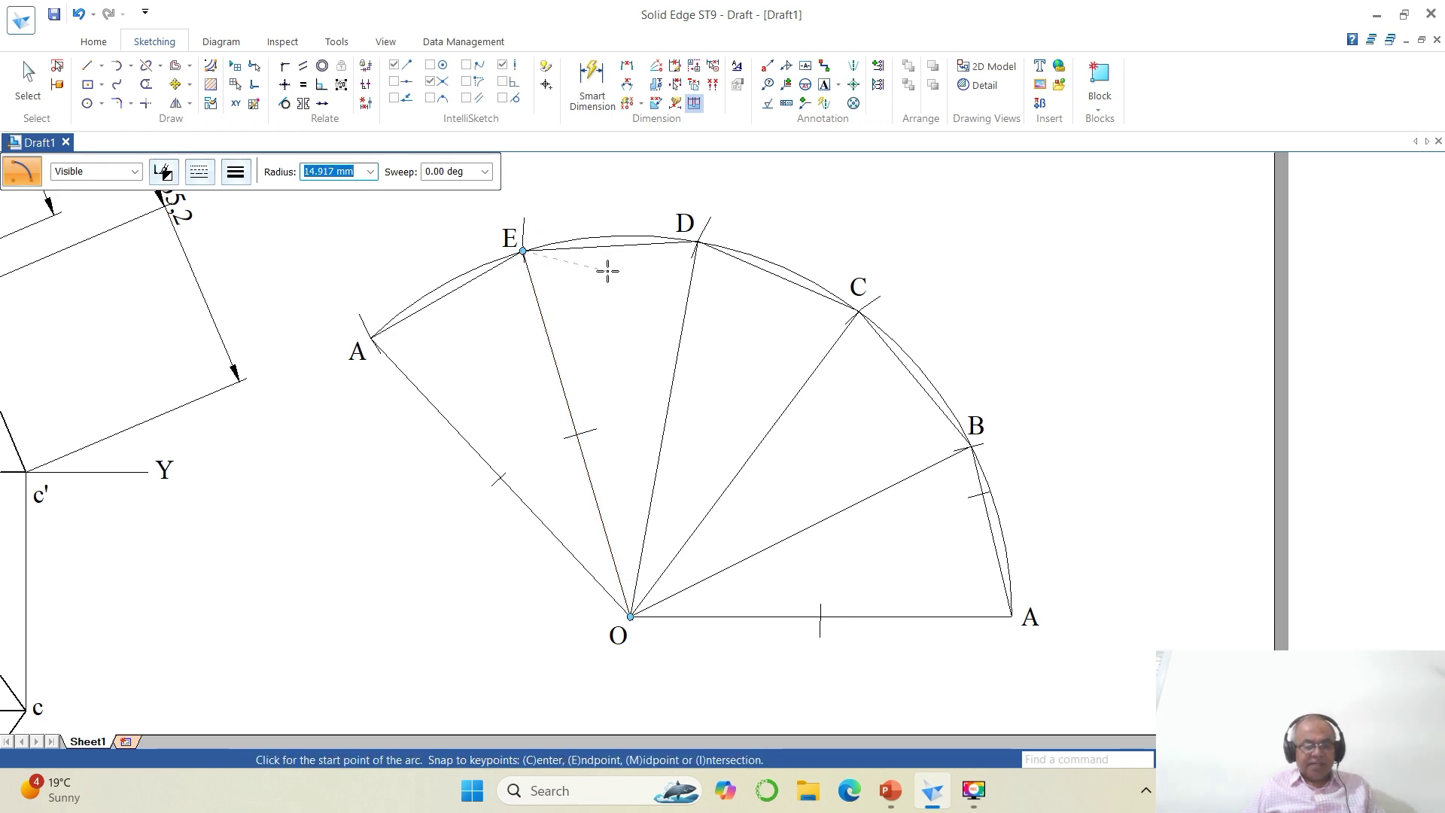
text(21.71)
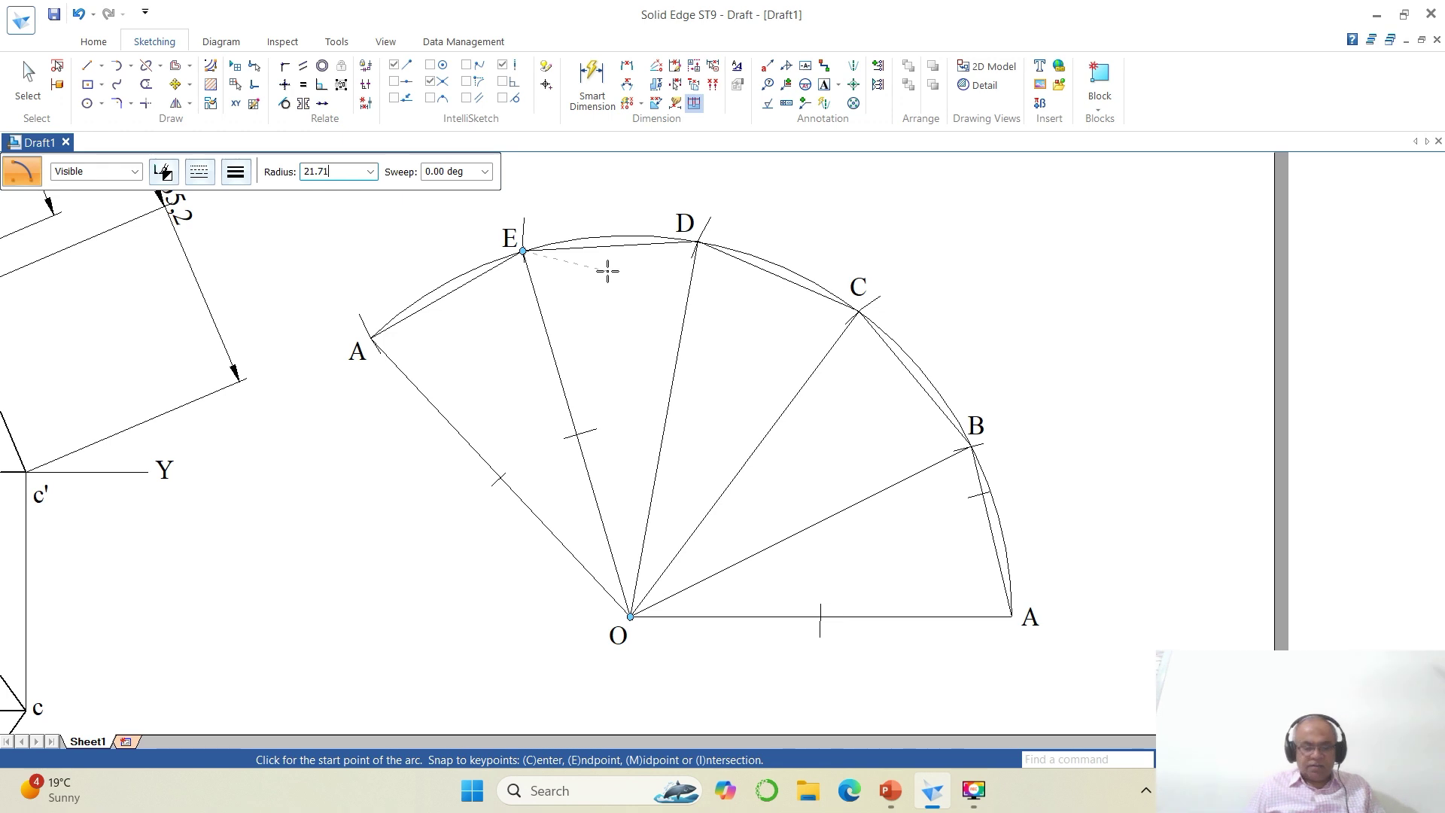
key(Tab)
text(15)
key(Tab)
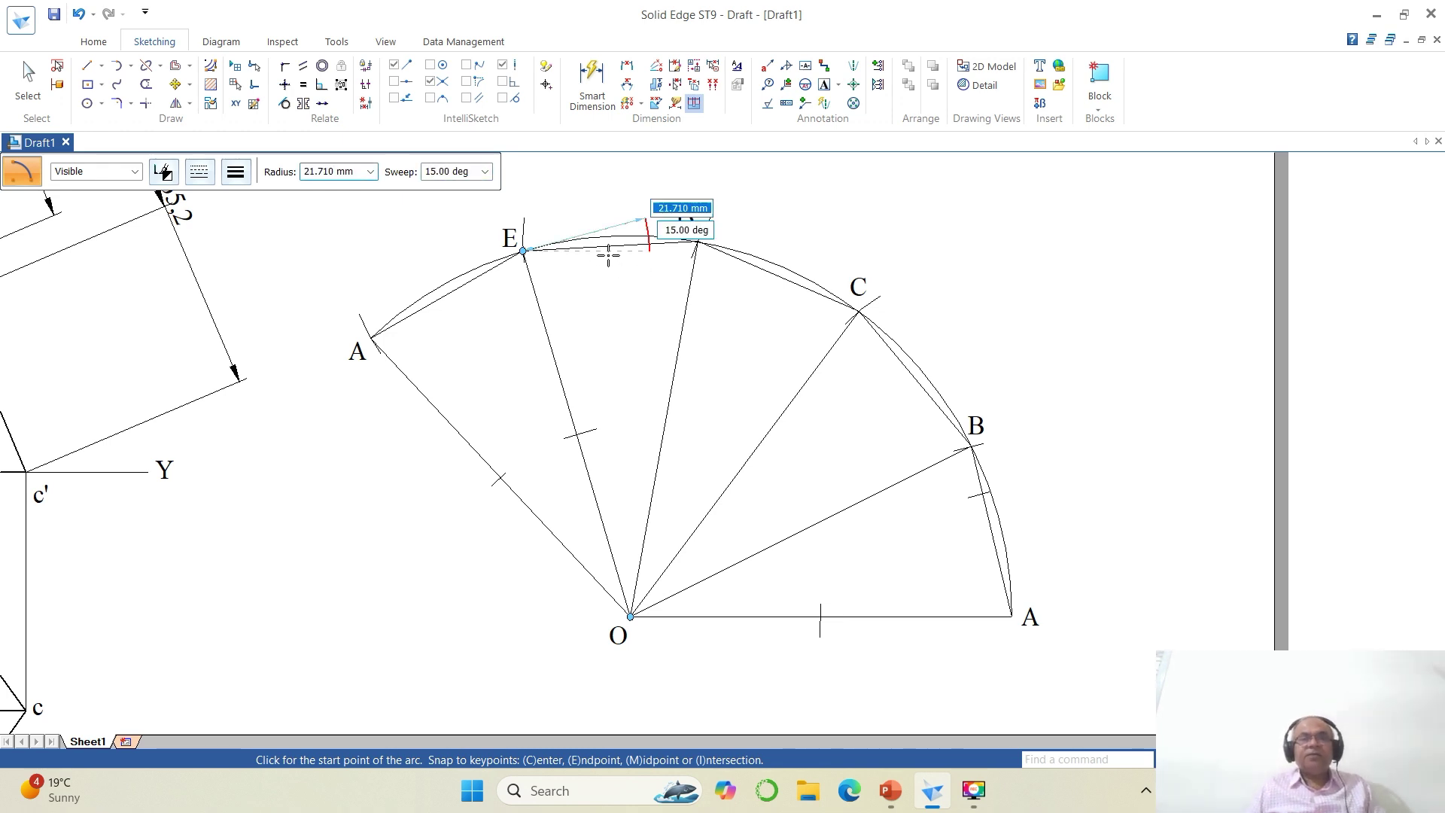
click(610, 260)
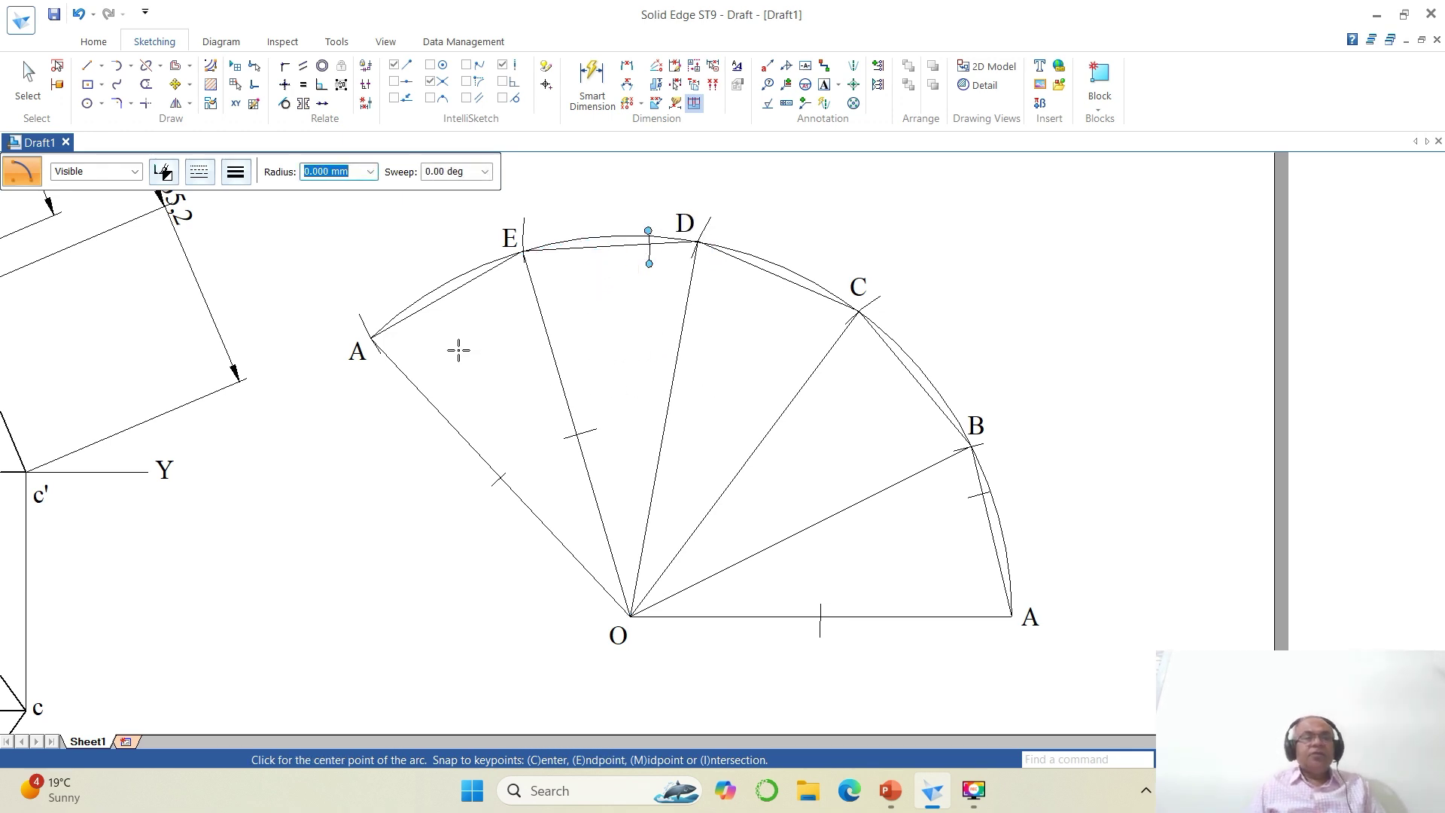
Draw lines to apex O from the arc-mark intersections on edges ED and AB.
click(88, 65)
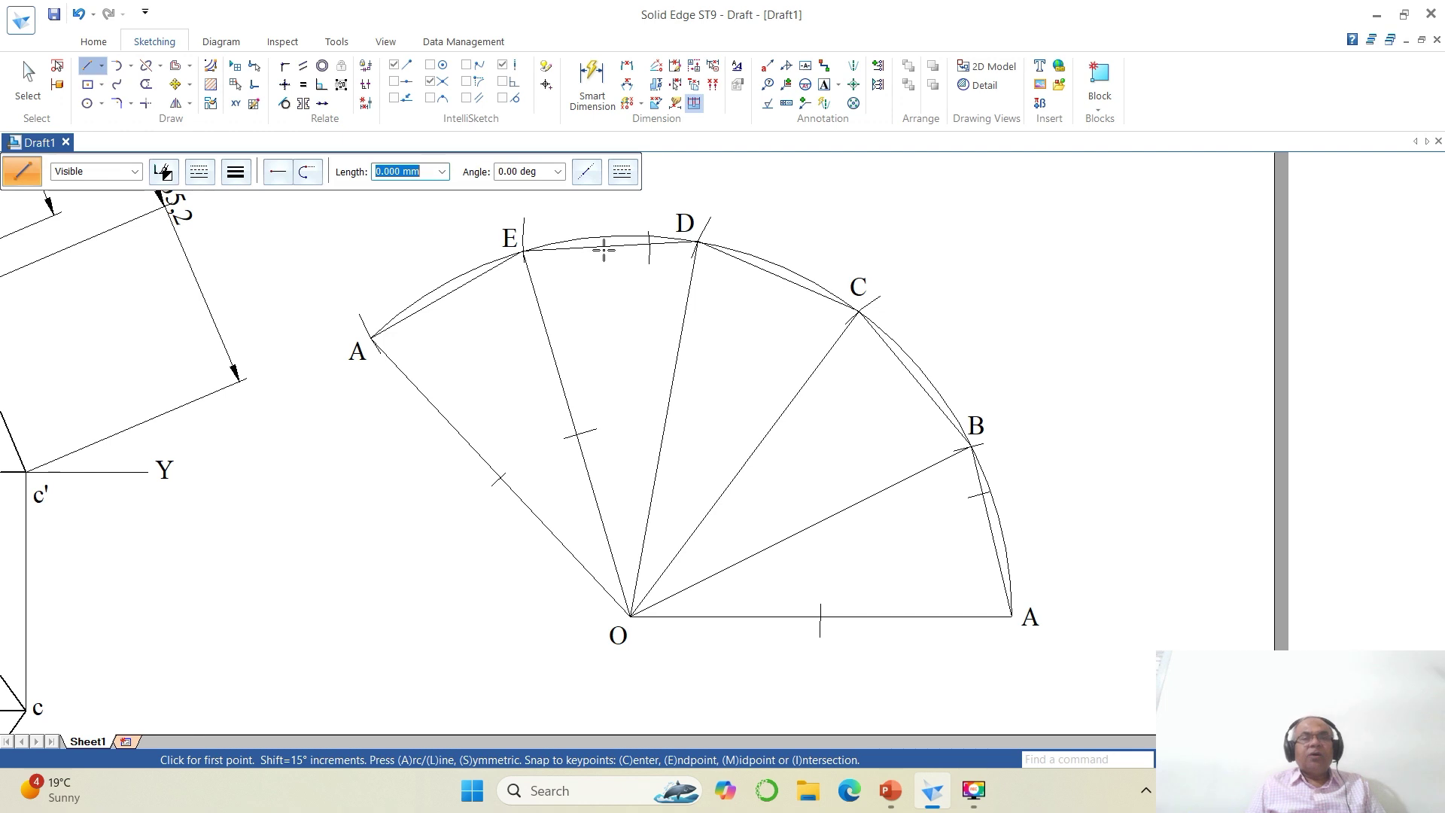
click(650, 246)
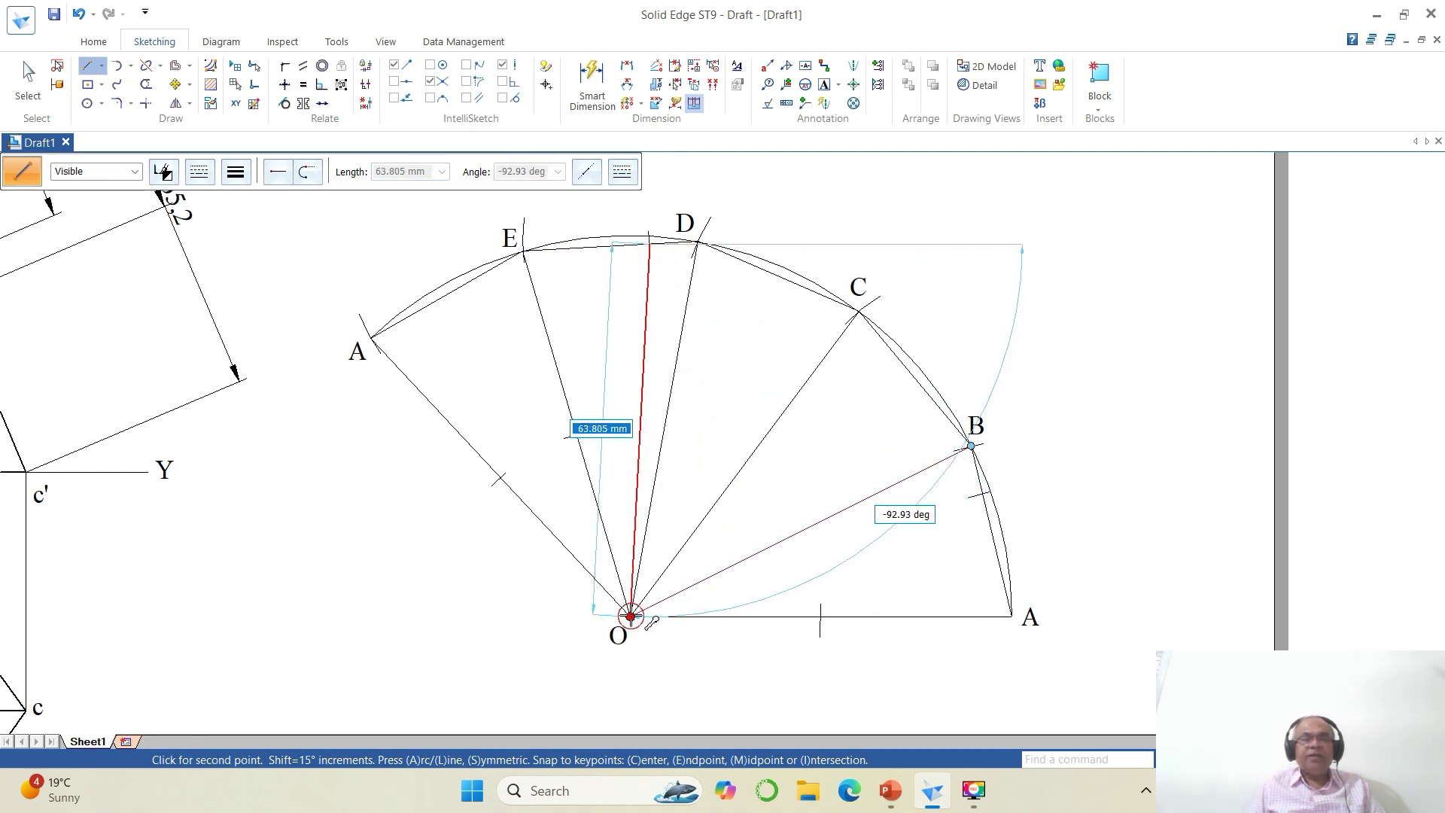
click(631, 616)
right_click(735, 661)
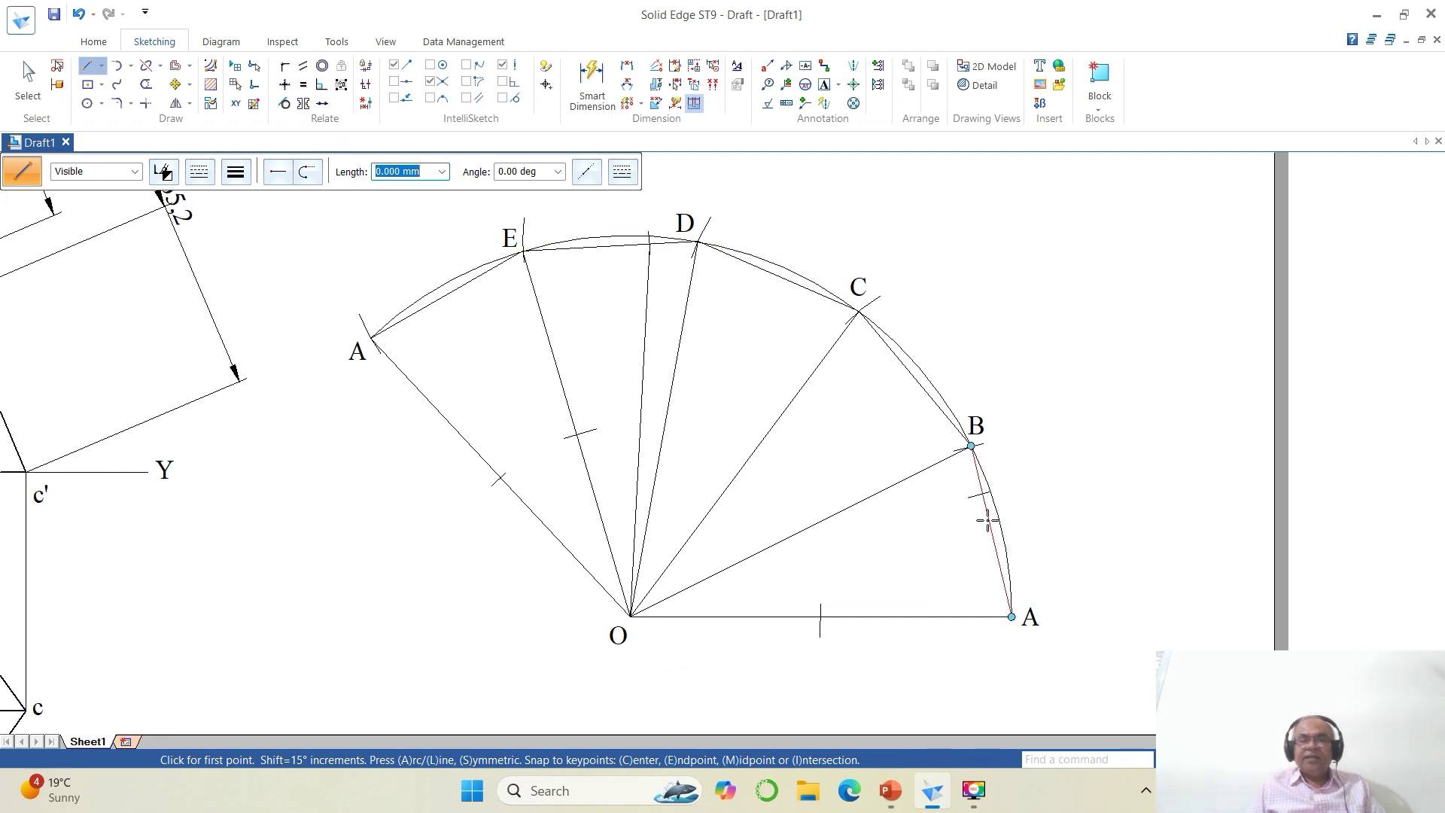
click(981, 496)
click(630, 616)
right_click(847, 688)
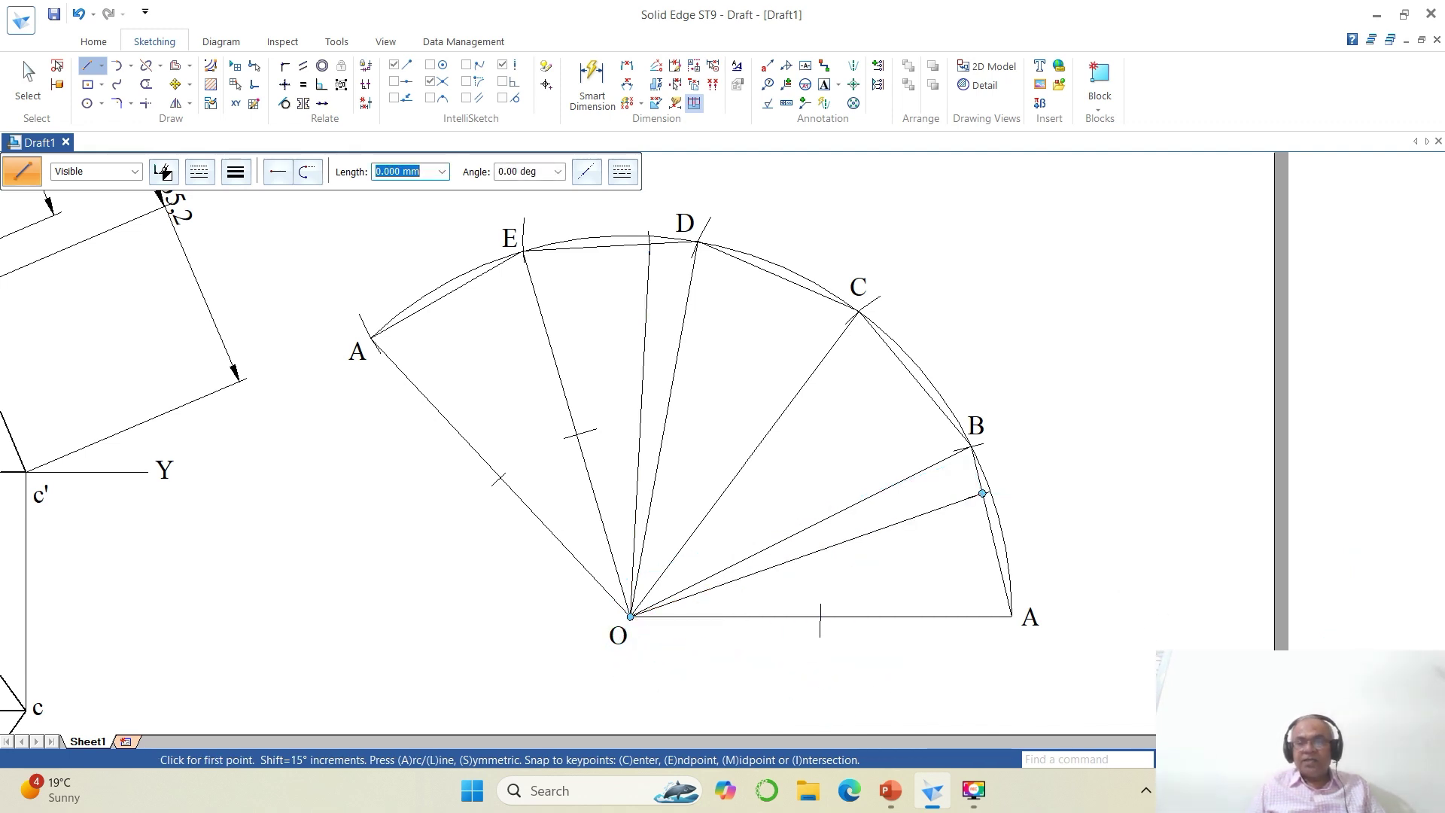
scroll(645, 395, down, 3)
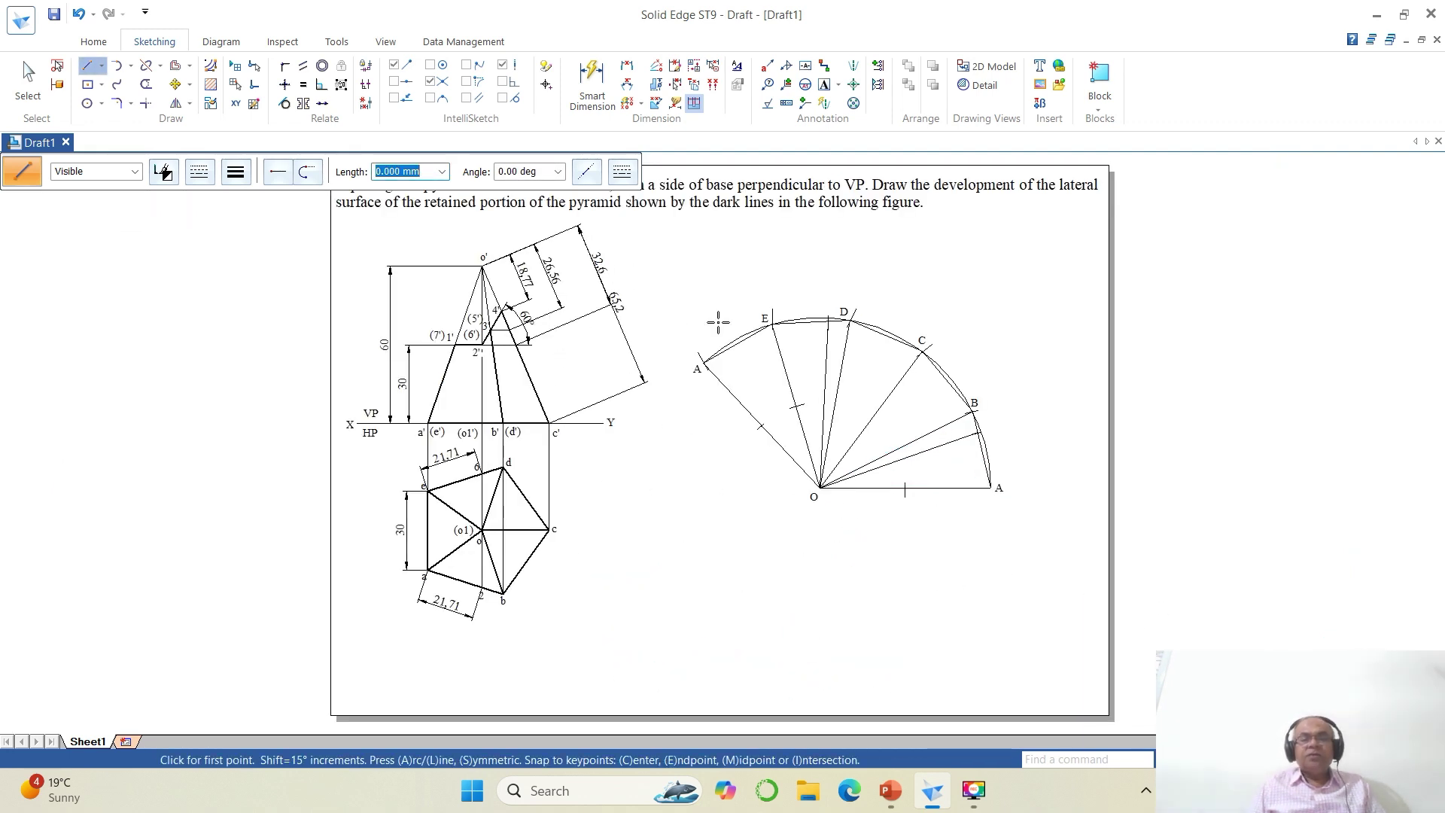
click(1235, 760)
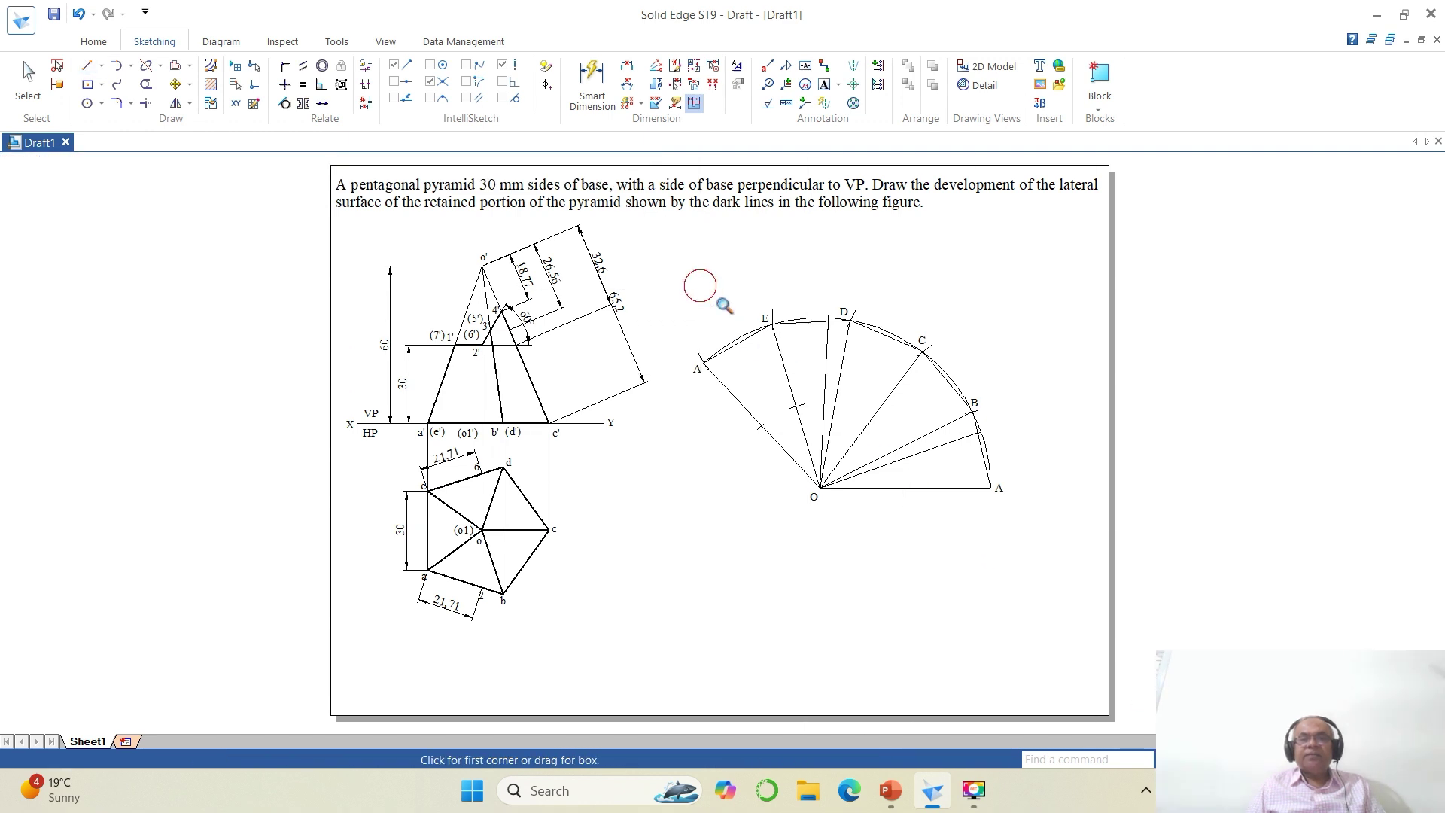
Draw a circle centred on apex O of the development with a radius of 32.6 mm.
click(700, 286)
click(1120, 605)
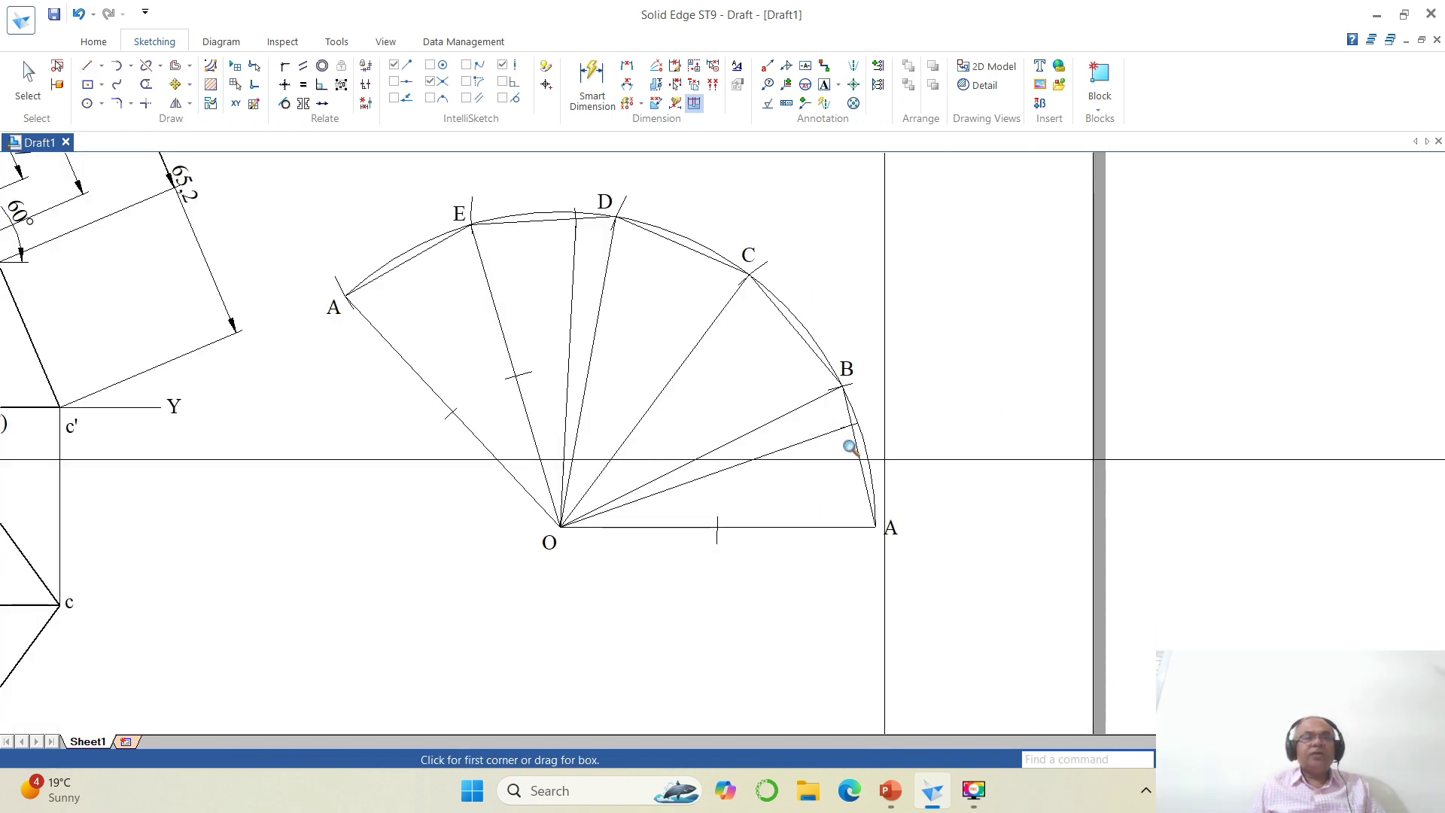
click(87, 103)
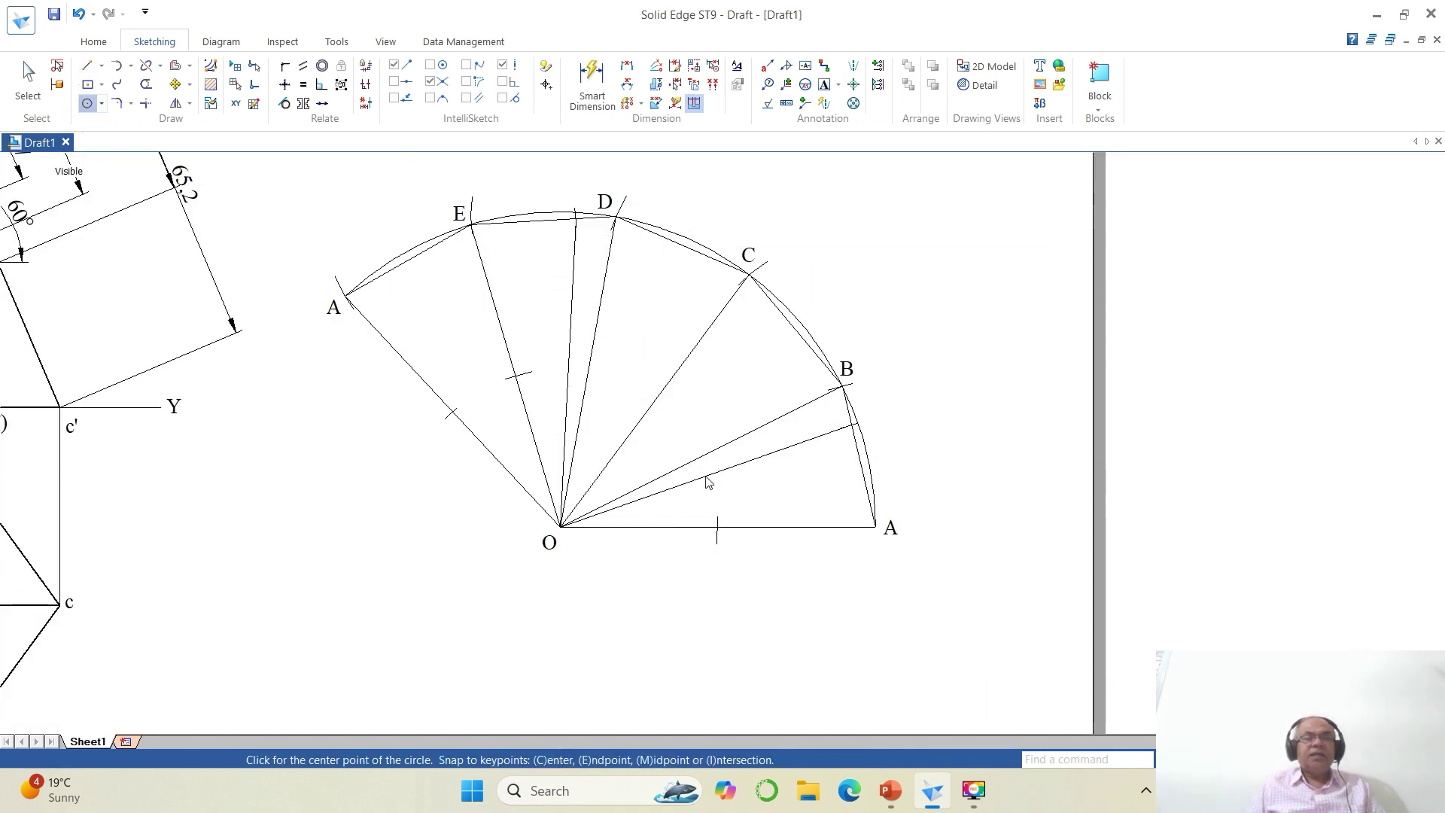
click(561, 527)
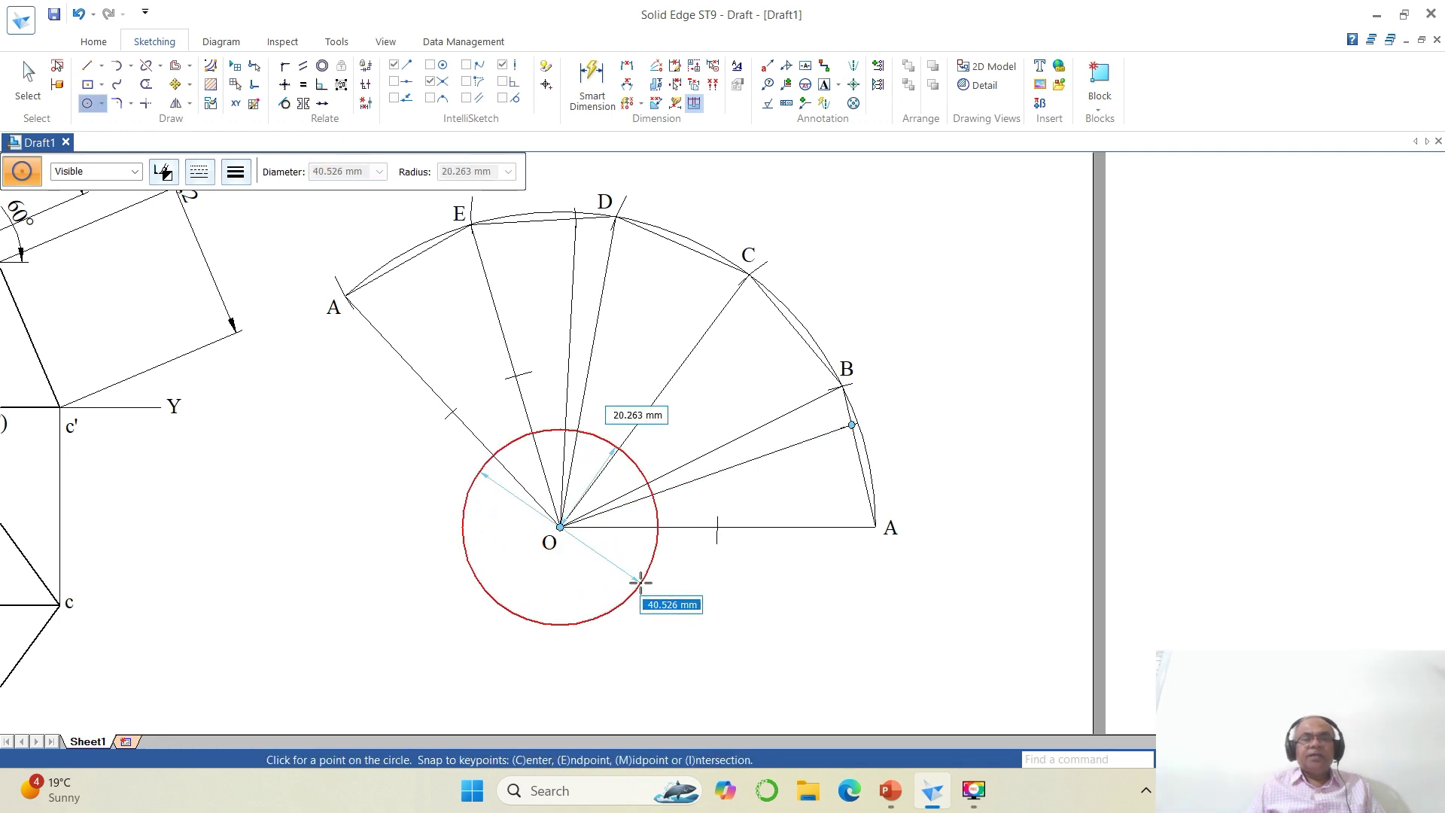
key(Tab)
text(32.6)
key(Return)
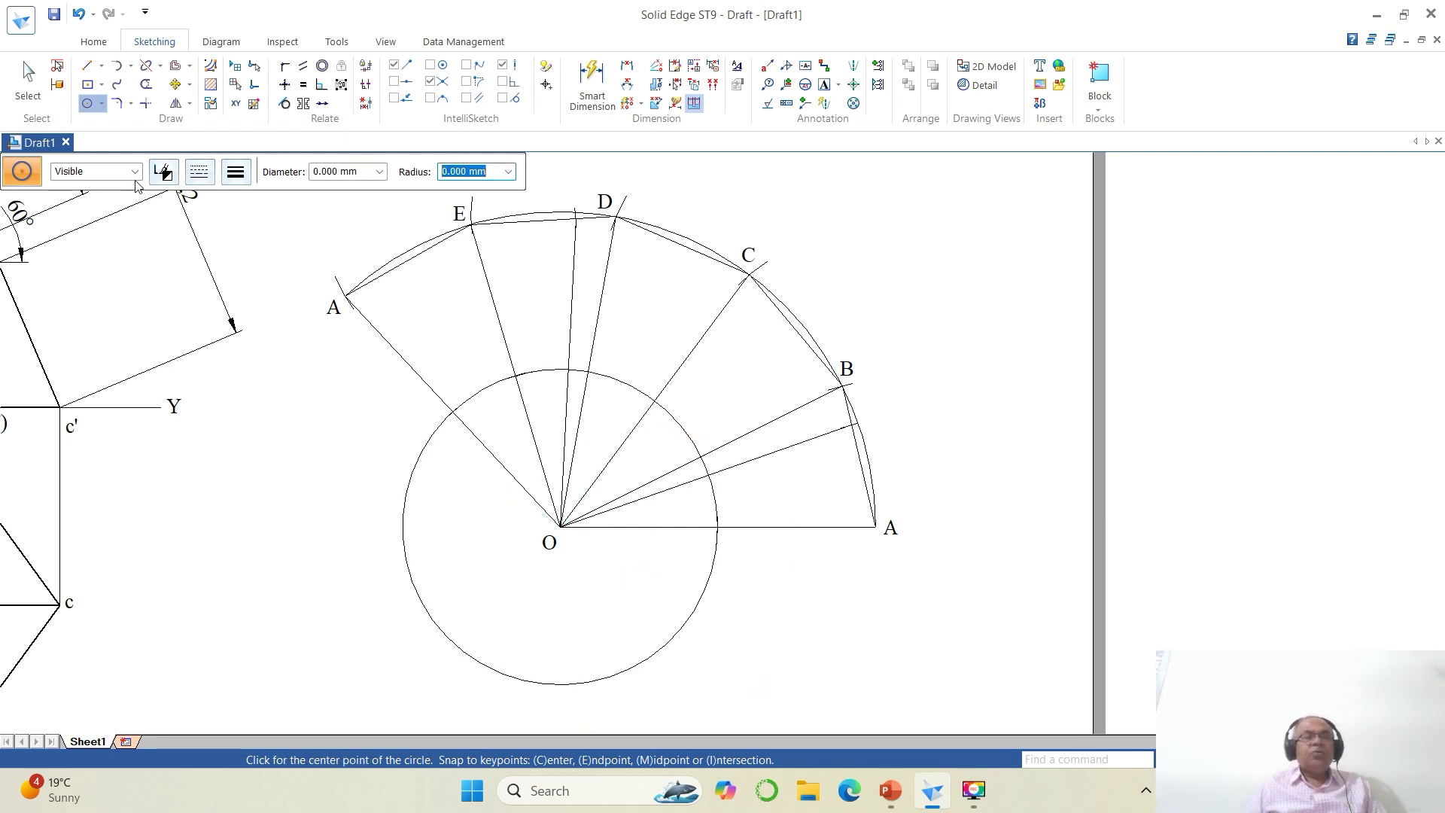
click(146, 65)
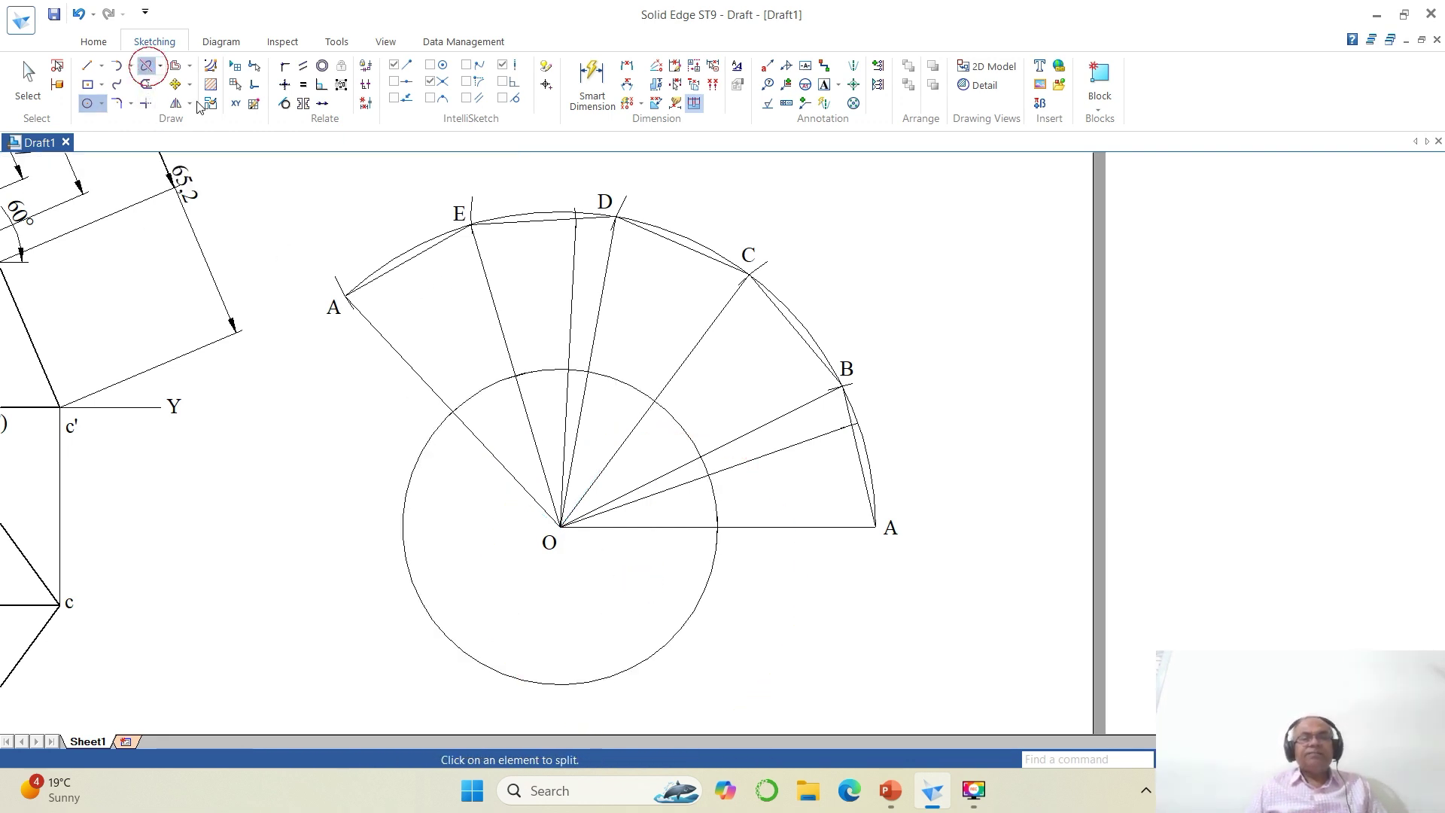
click(716, 580)
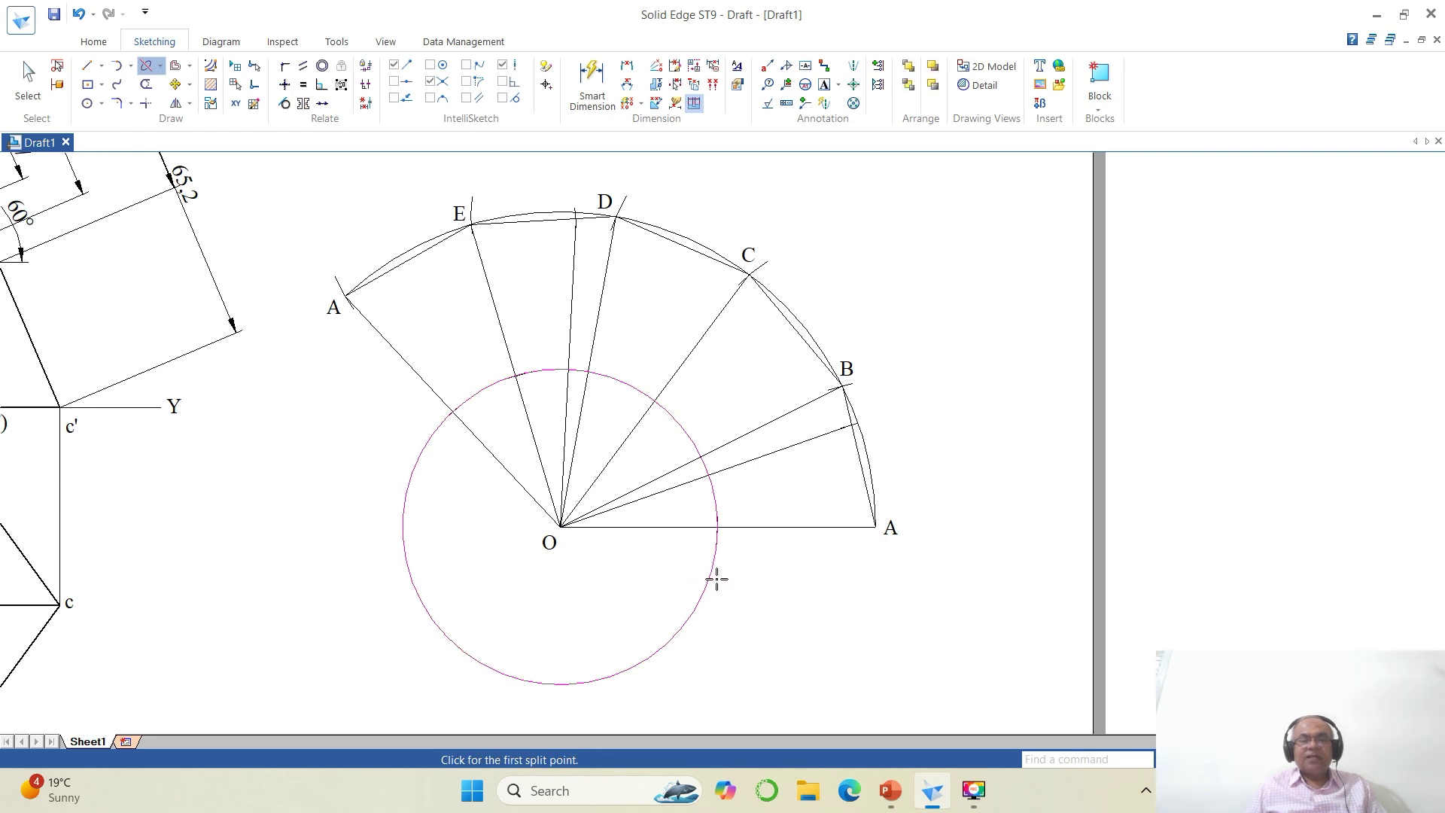
click(713, 492)
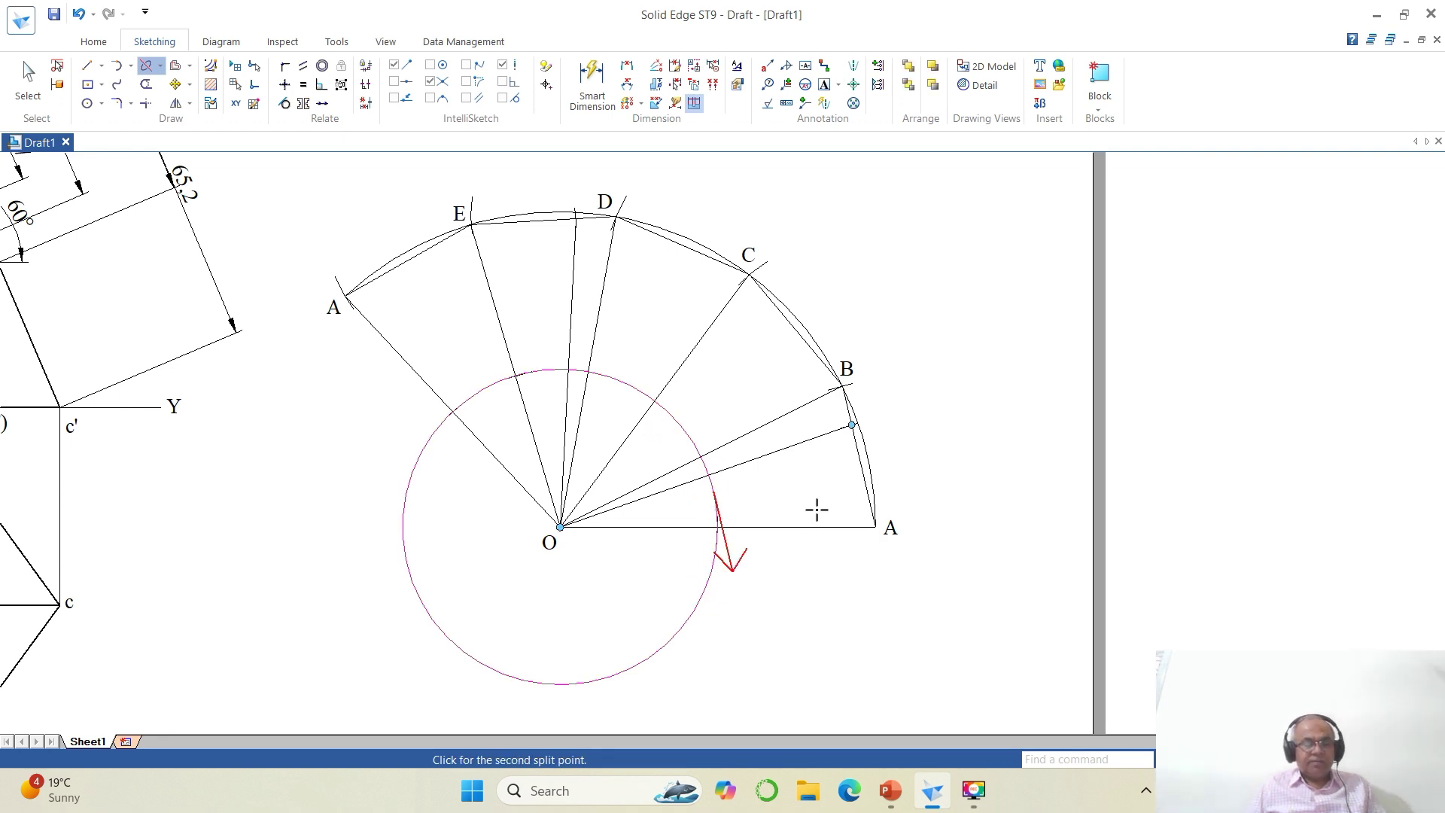
key(Escape)
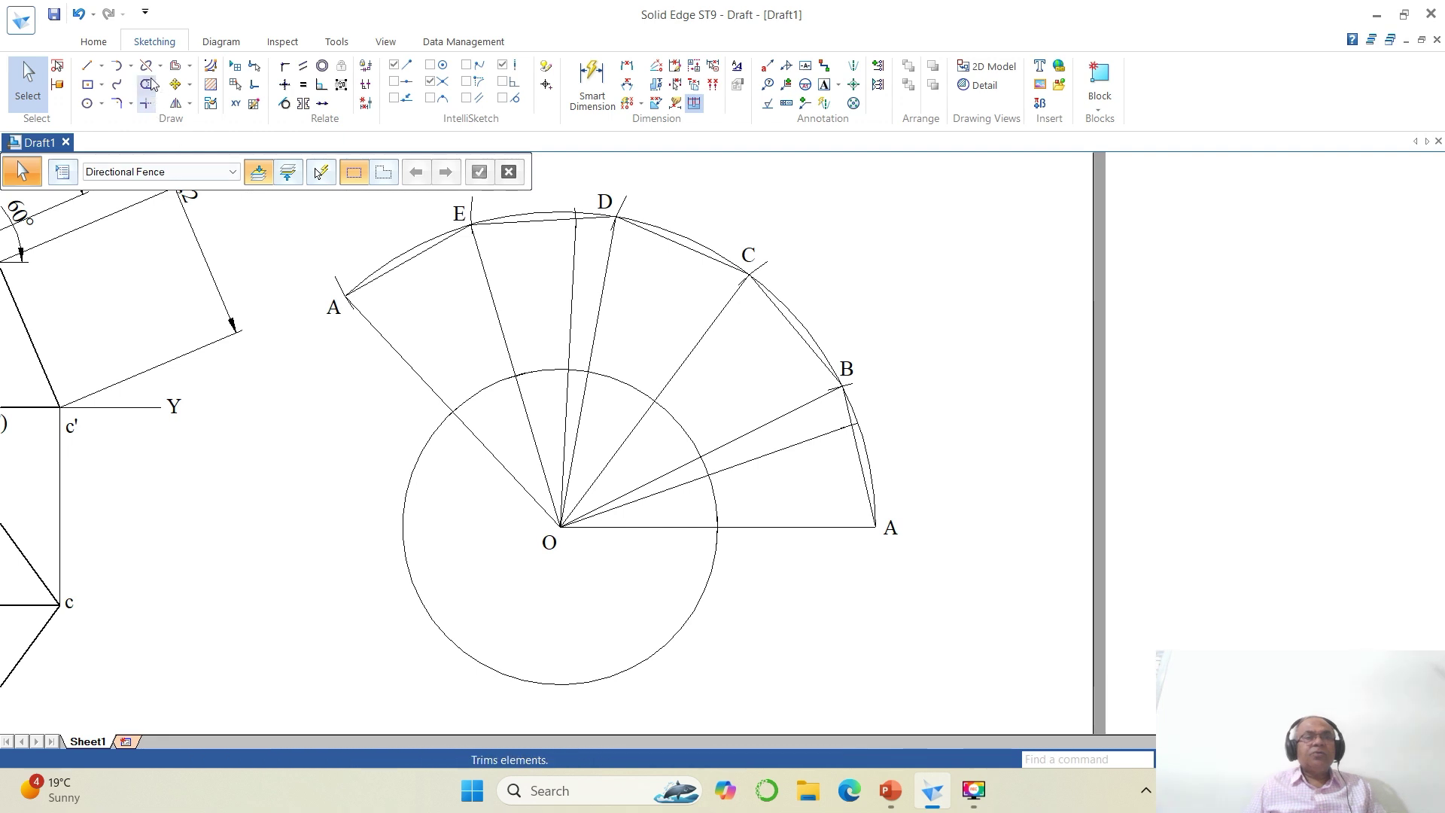
Split the circle around O on both sides of the lines running from O to the marks on edges AB and ED.
click(147, 67)
click(683, 636)
click(691, 614)
click(714, 495)
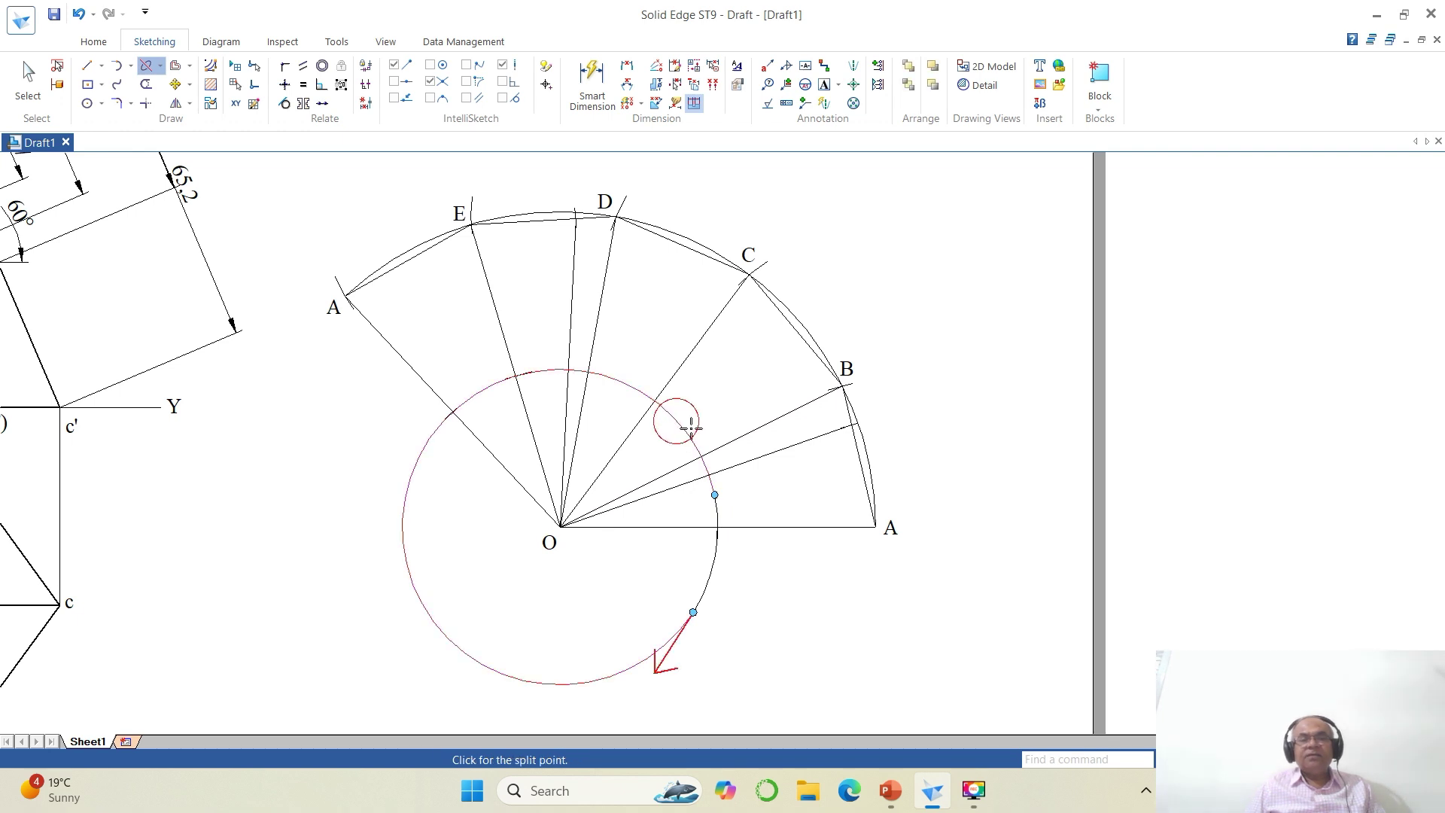
click(703, 462)
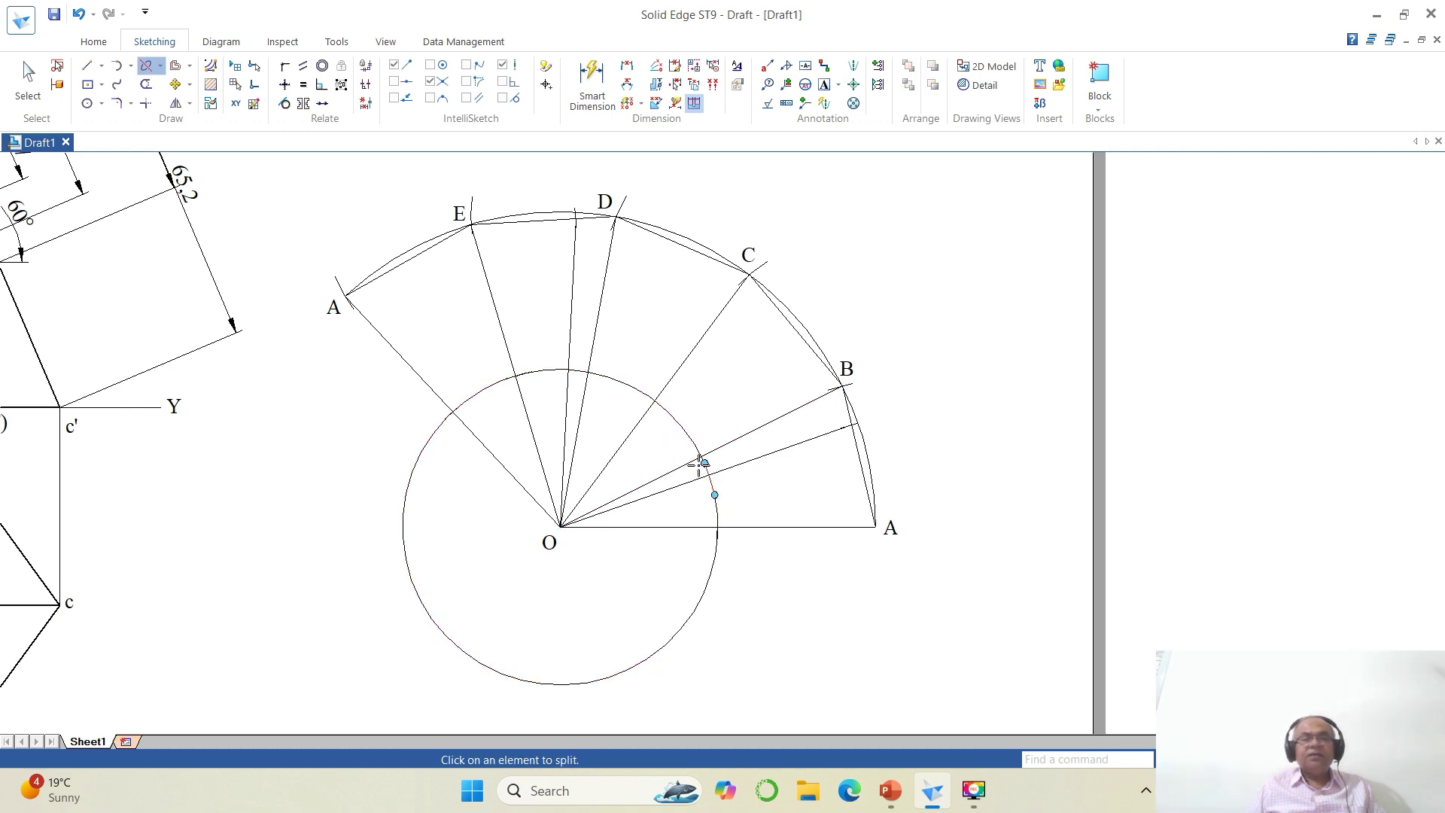
click(631, 391)
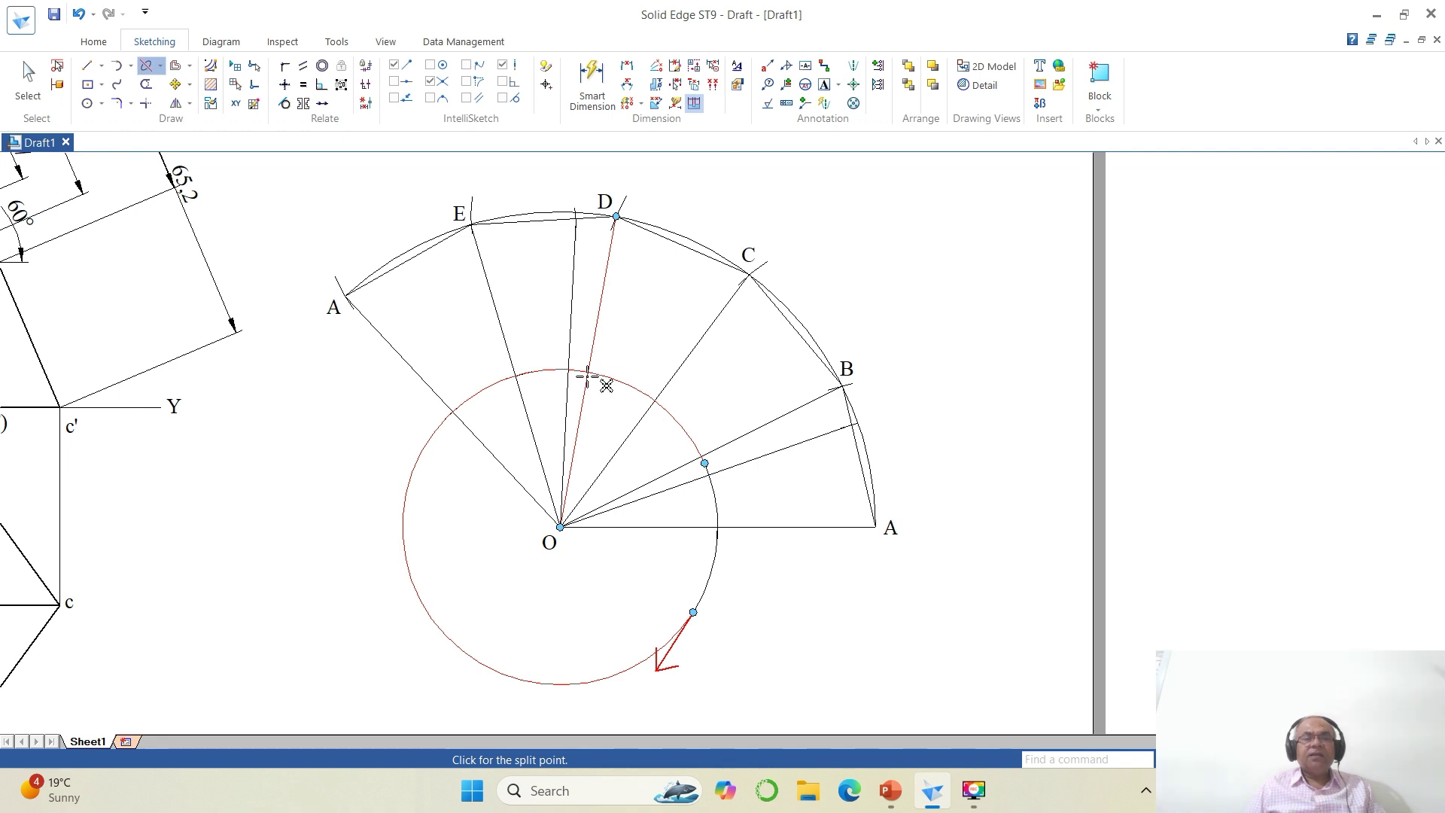
click(581, 370)
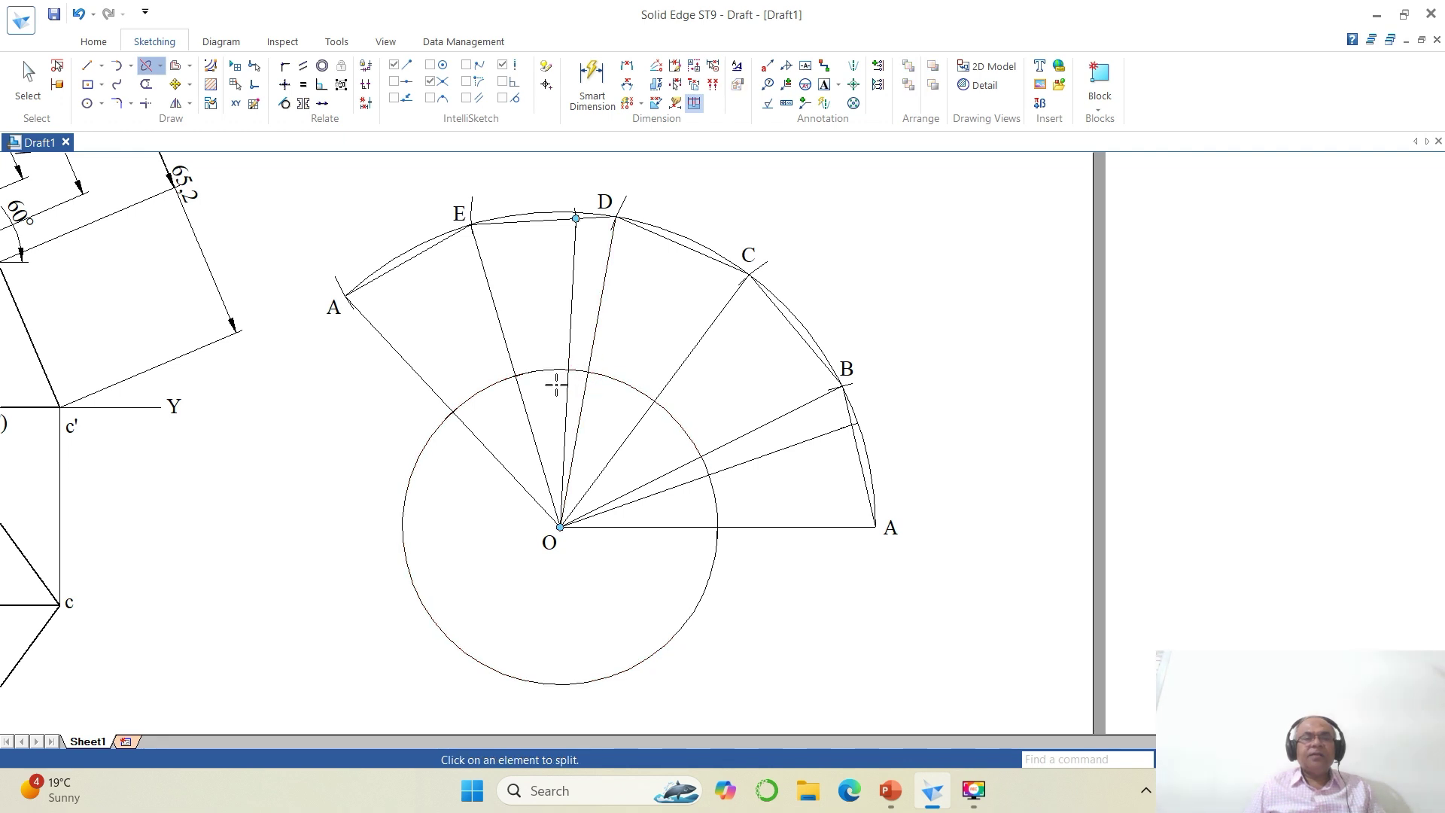
click(544, 368)
click(557, 370)
Delete the surplus arcs of the circle, keeping only short marks across the lines from O to edges AB and ED.
click(30, 84)
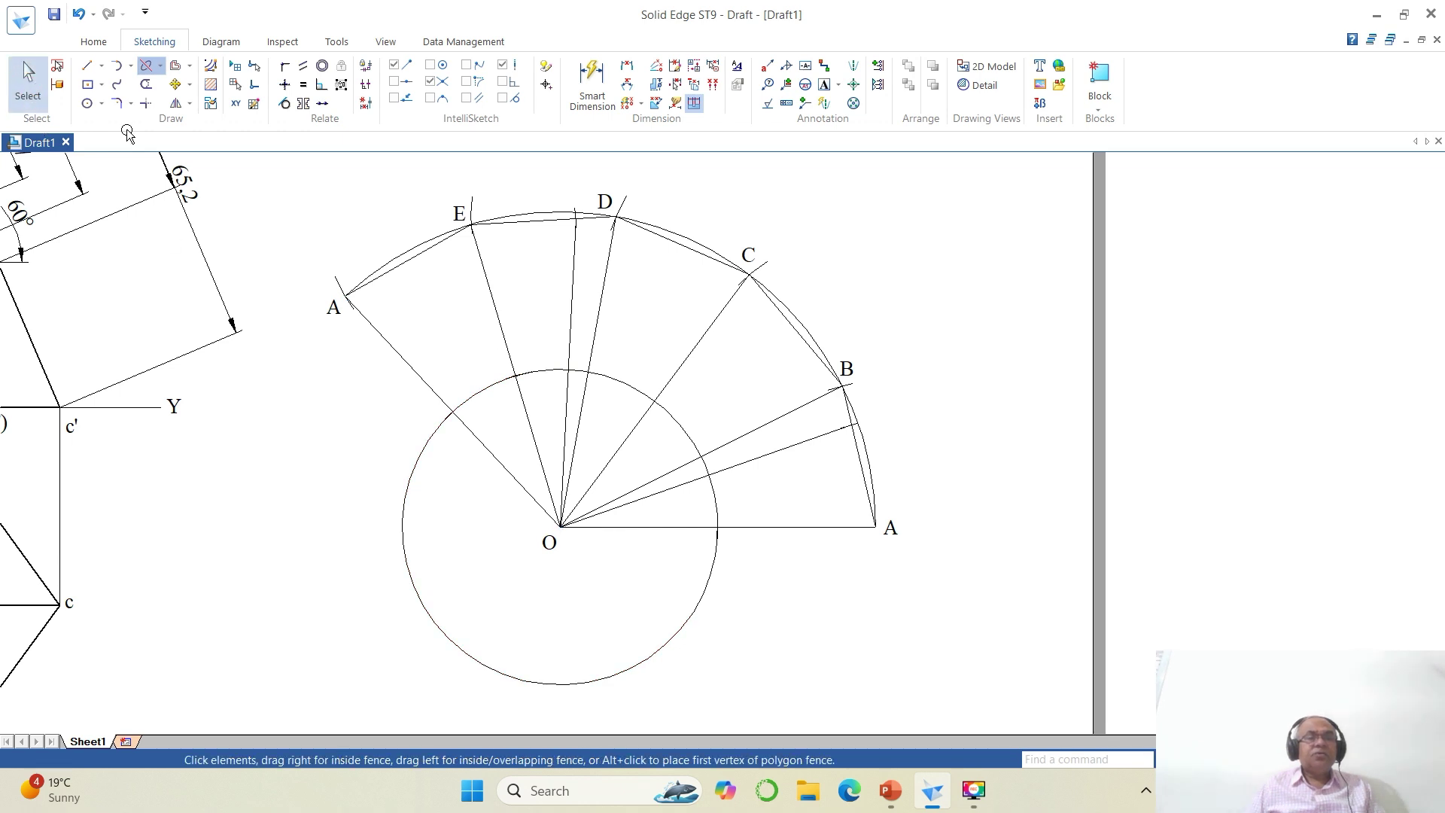
click(638, 389)
key(Delete)
click(725, 510)
key(Delete)
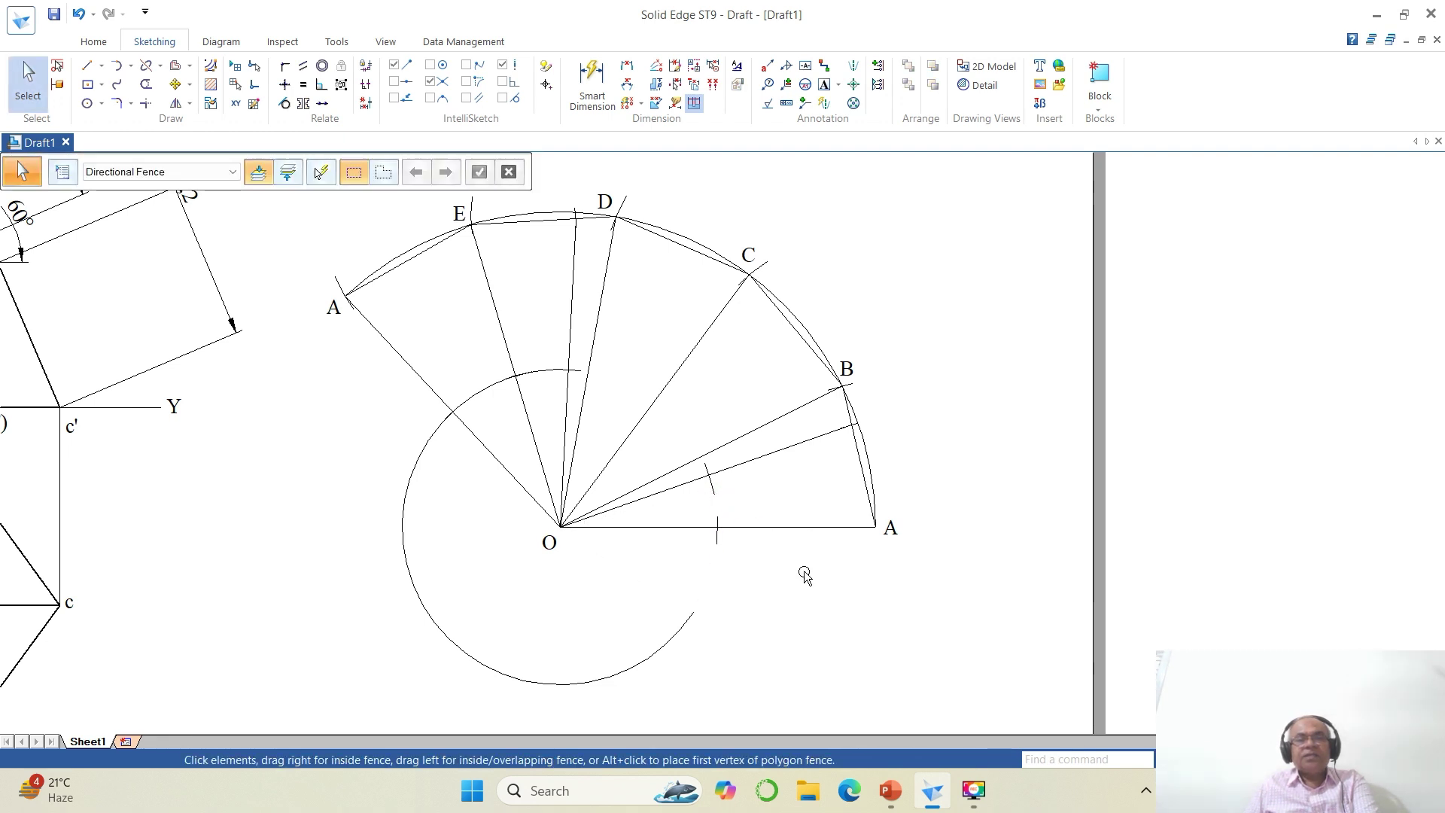
click(674, 630)
key(Delete)
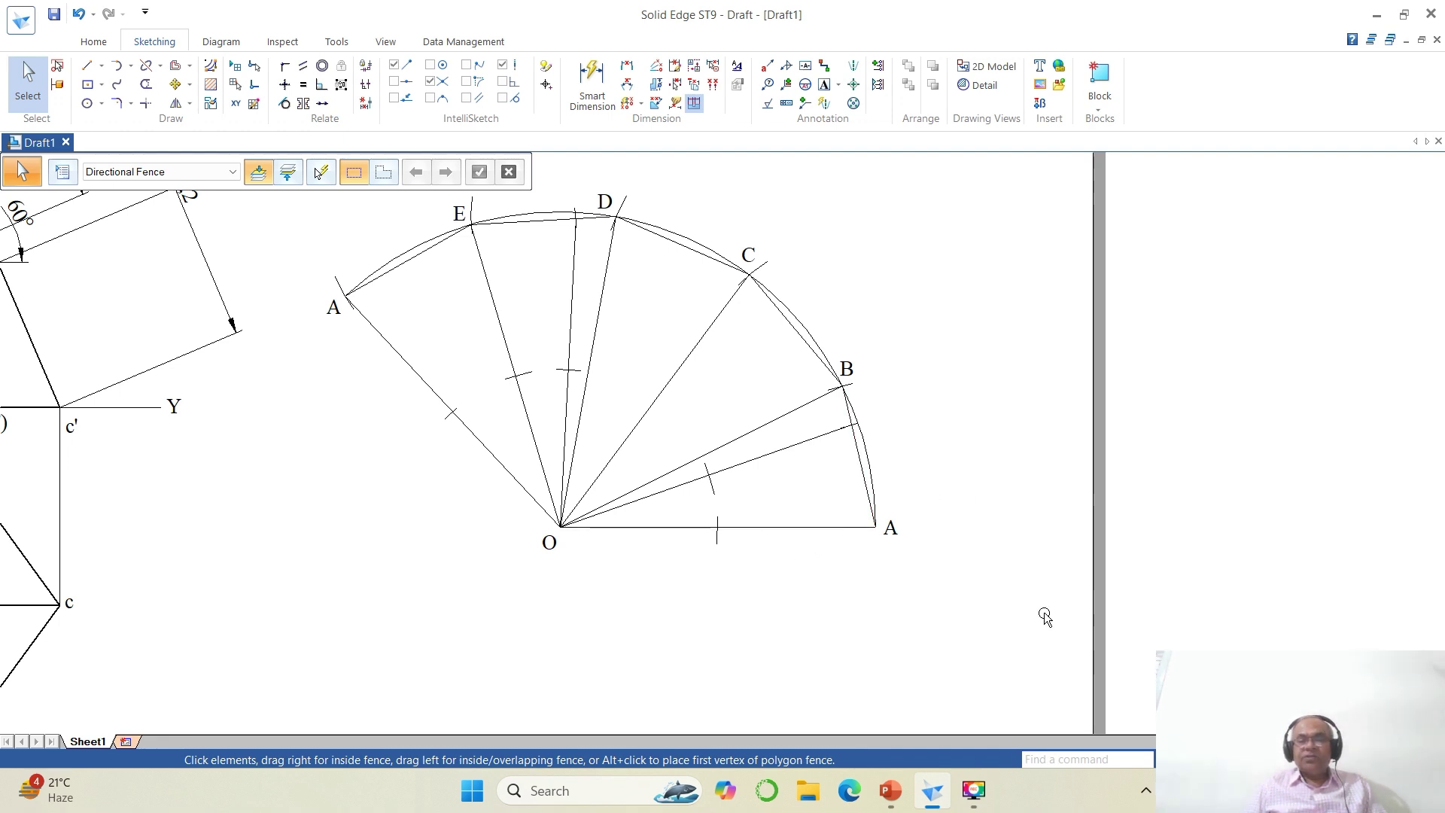
Delete both 21.71 mm dimensions from the top view and the 32.6 mm dimension from the front view.
click(1235, 759)
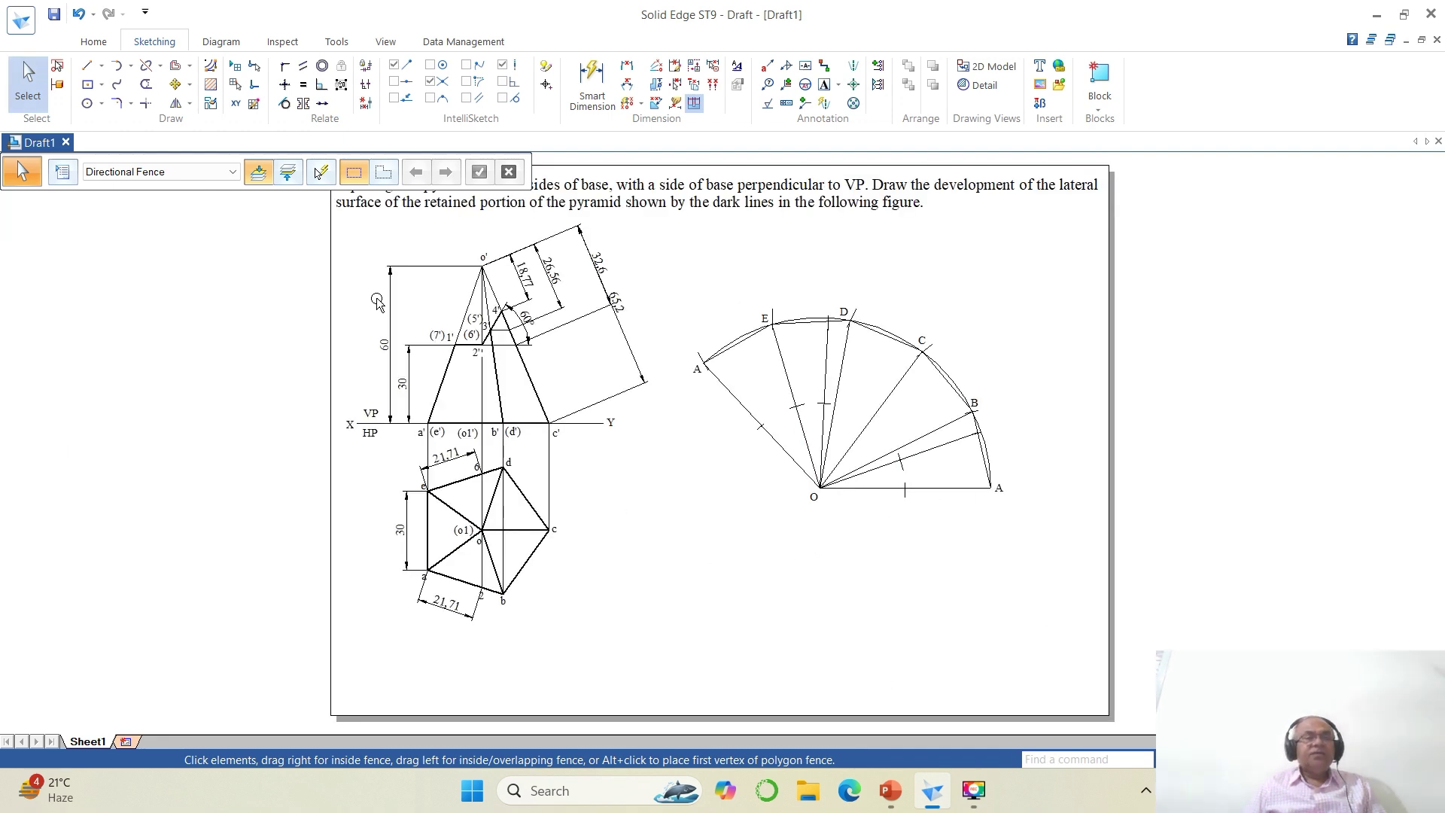
click(461, 617)
key(Delete)
click(455, 459)
key(Delete)
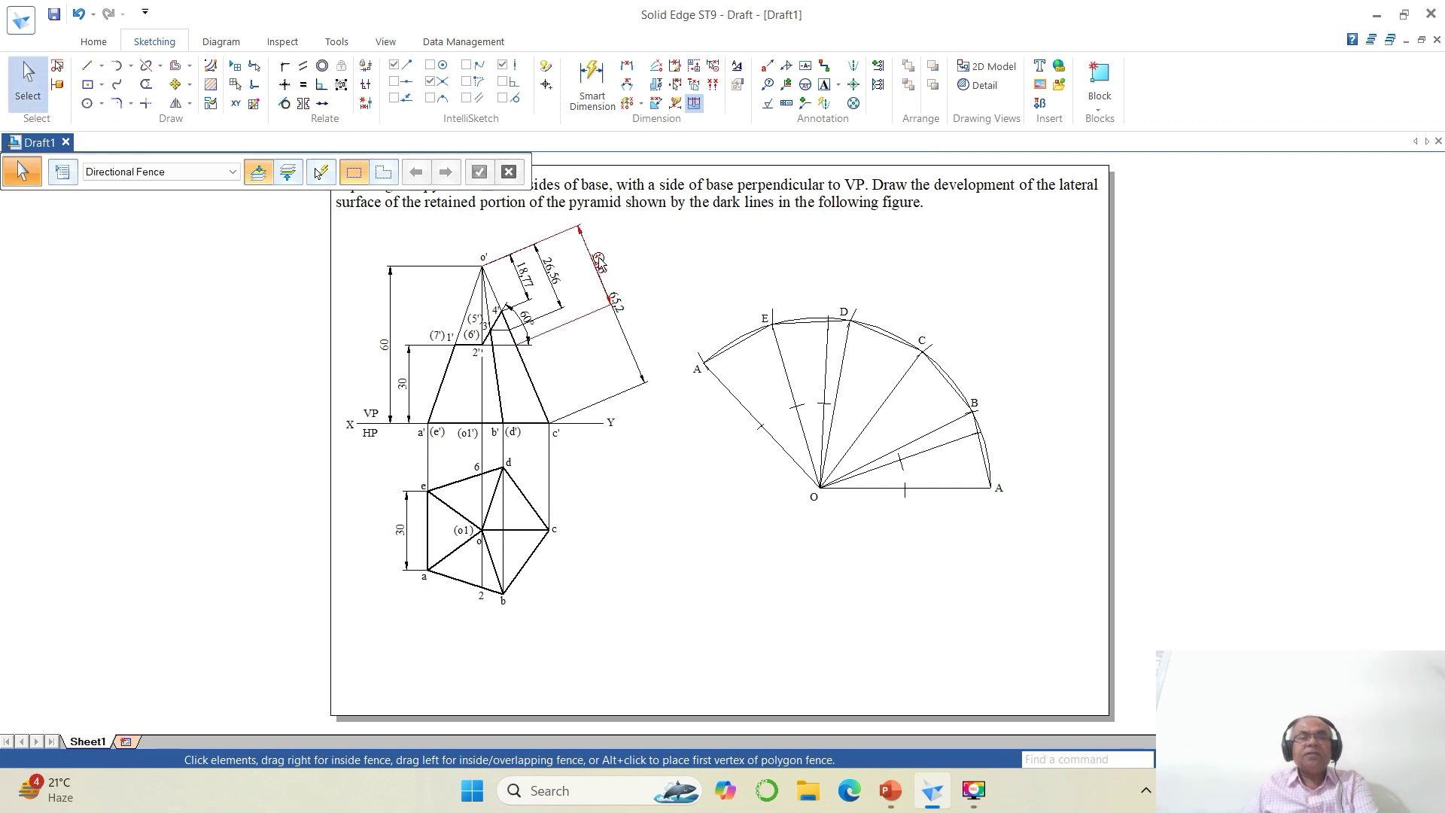
click(600, 260)
key(Delete)
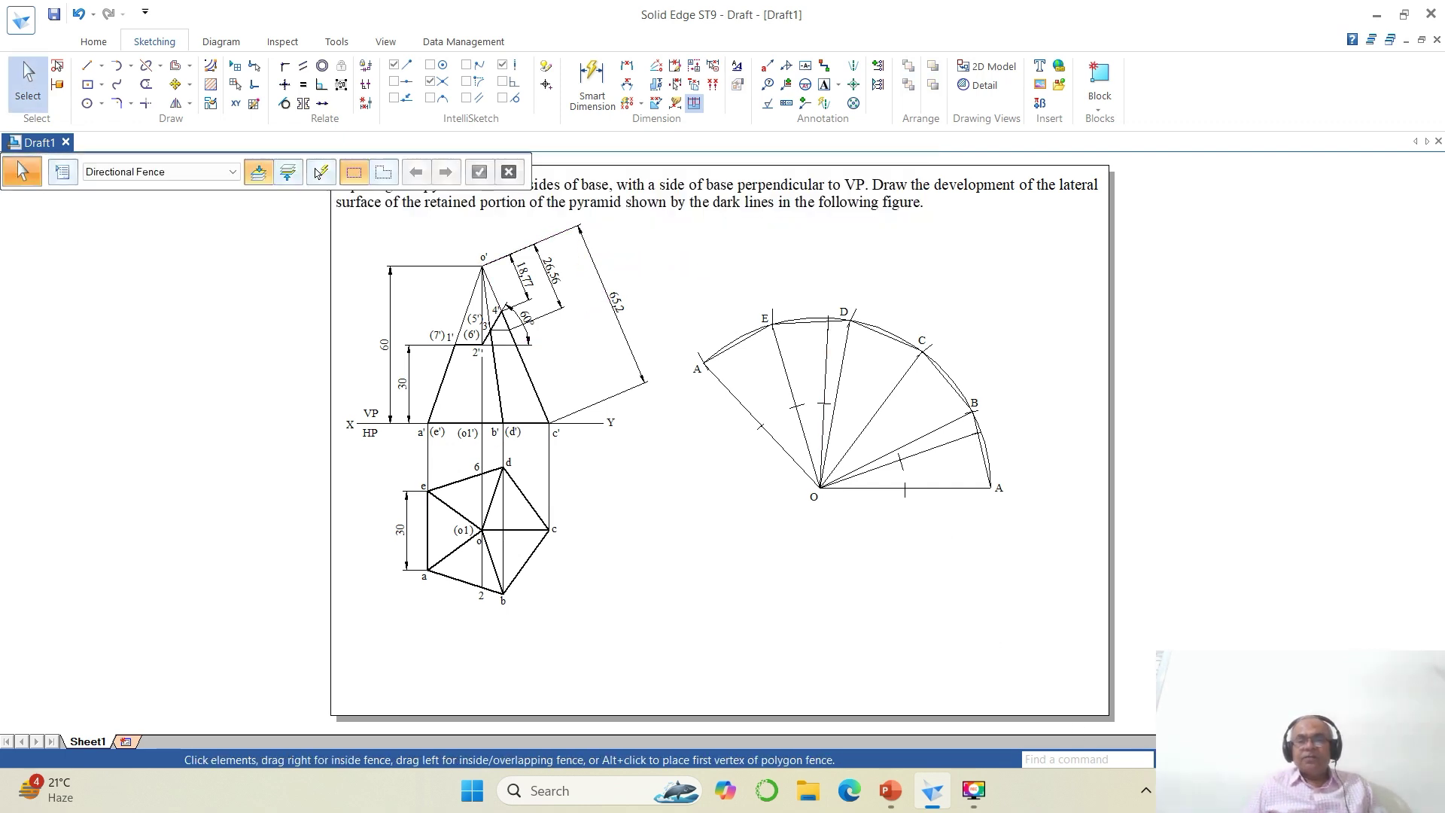
Label the marks on the development: 1 on both OA lines, 2 on the line to AB, 6 on the line to ED, 7 on OE.
click(1224, 760)
mouse_move(299, 265)
mouse_down()
mouse_move(900, 507)
mouse_move(1091, 639)
mouse_up()
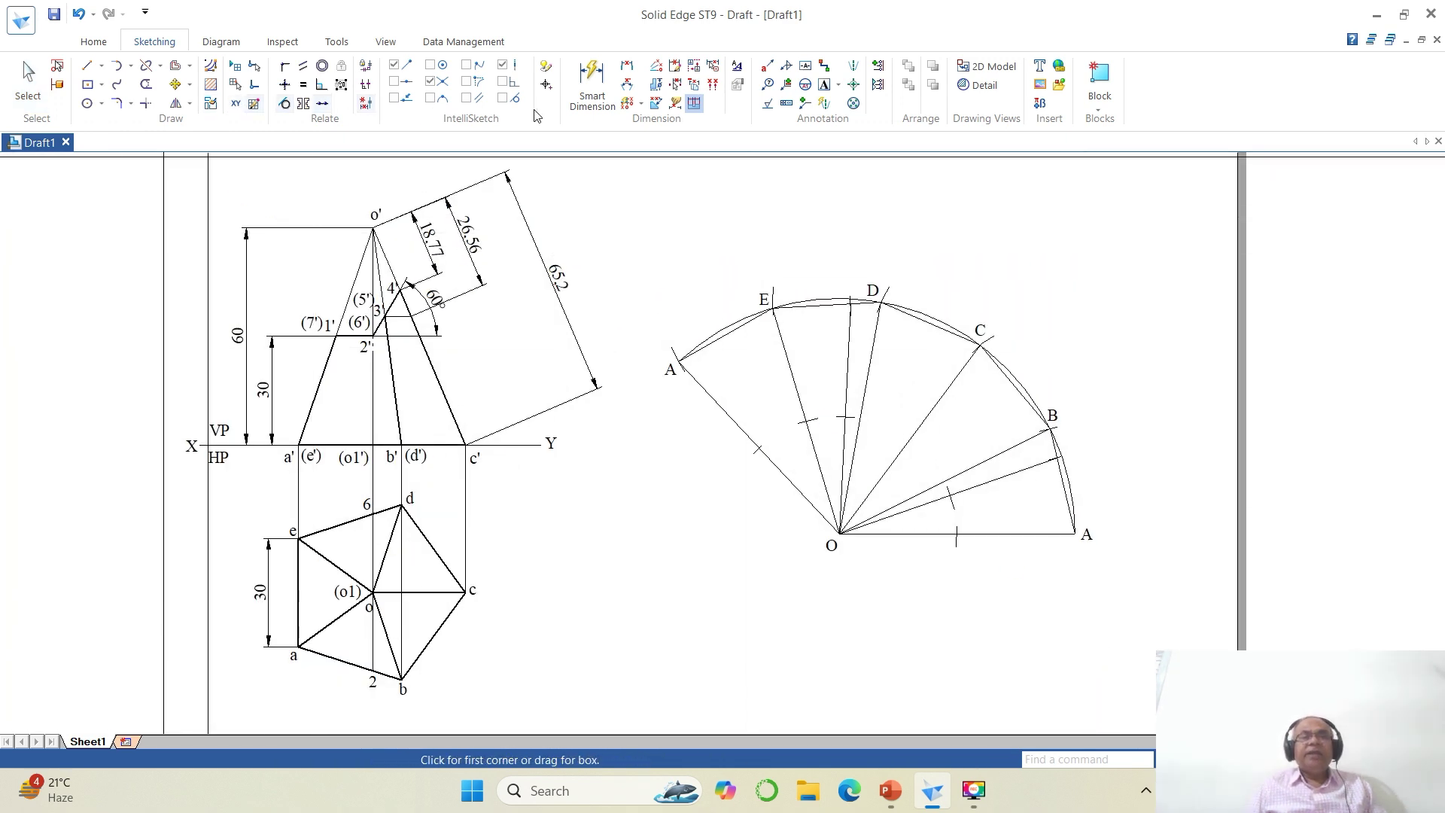
click(824, 84)
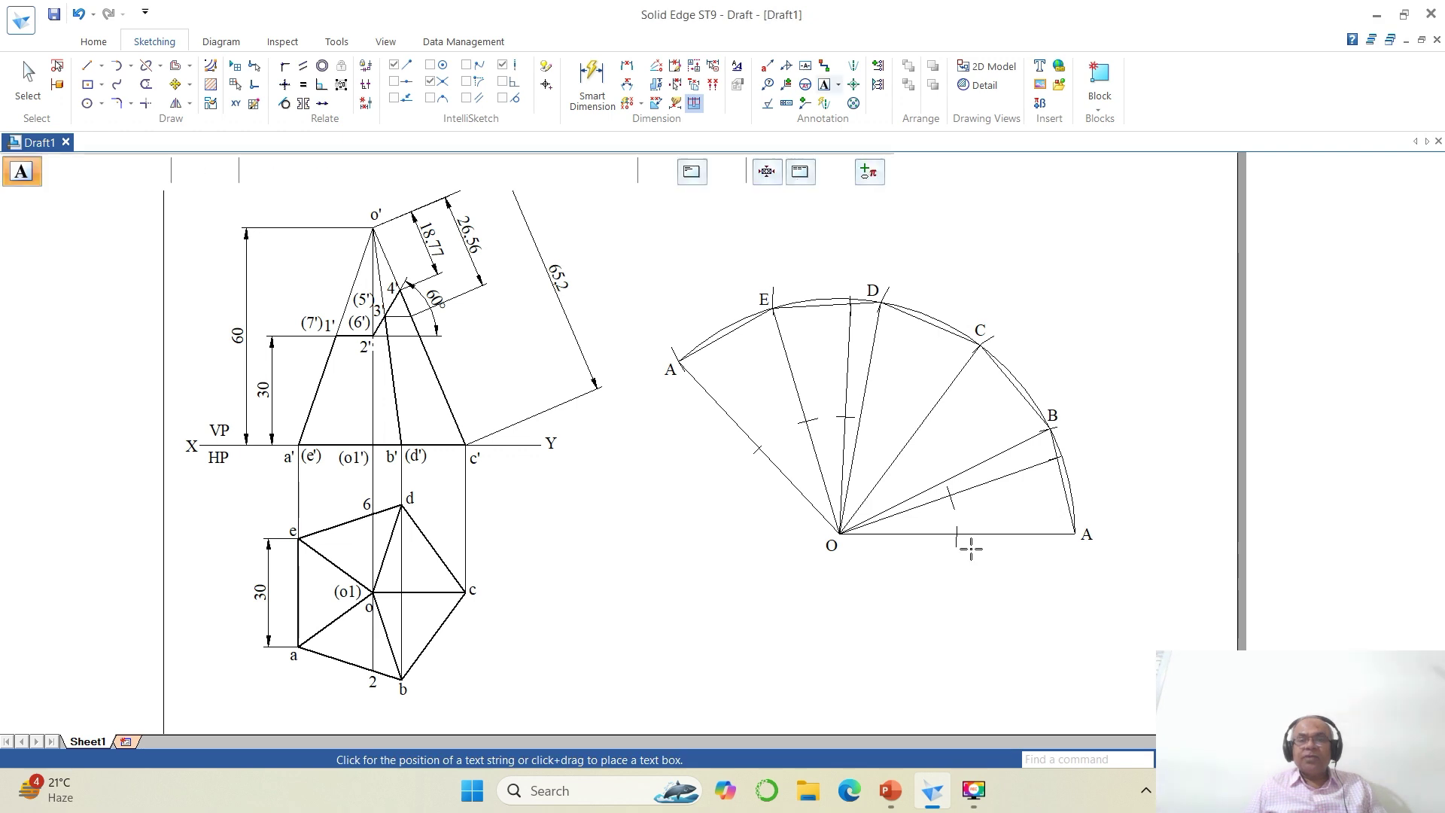
click(959, 556)
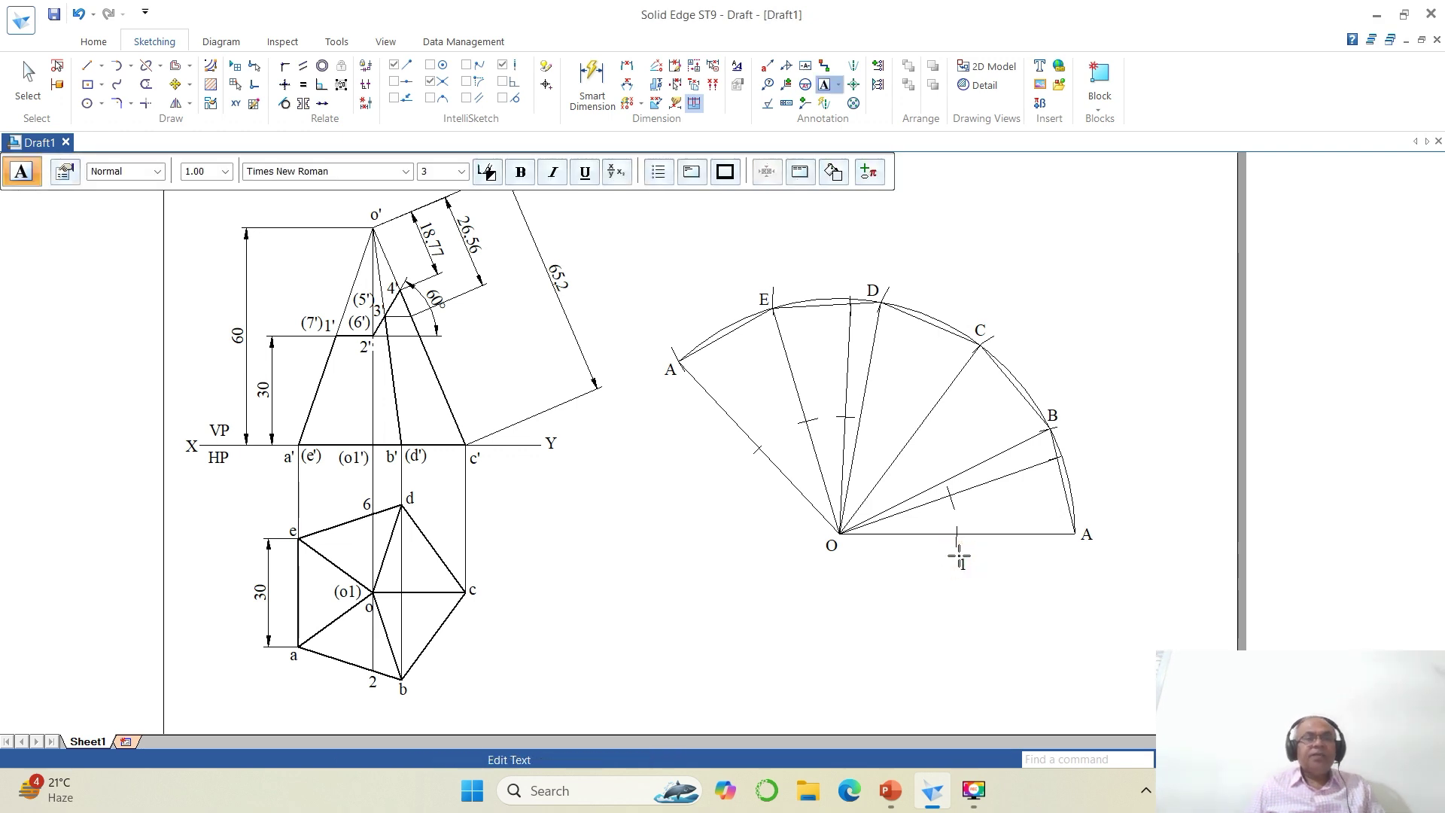
click(964, 504)
click(964, 503)
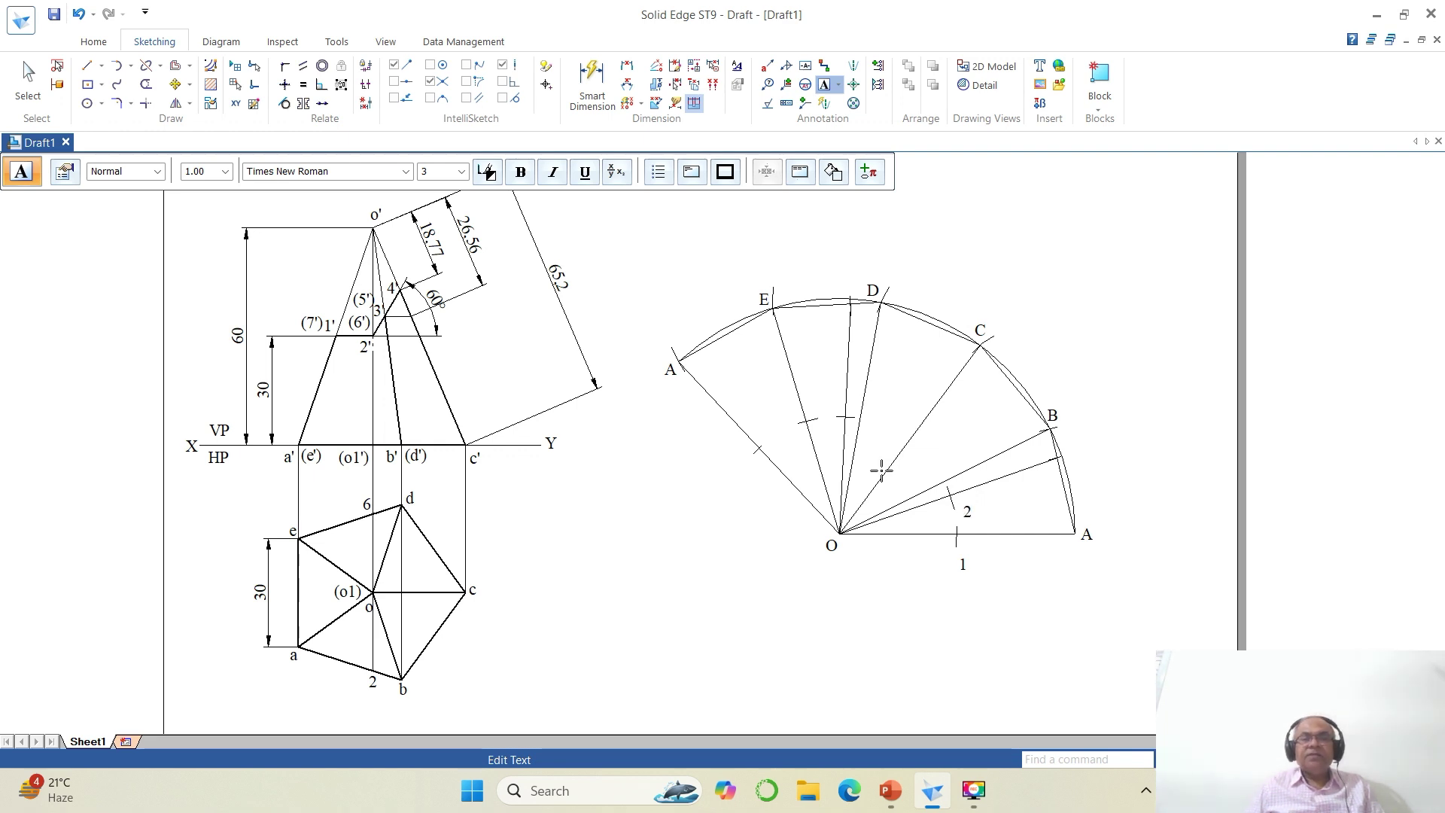
click(834, 405)
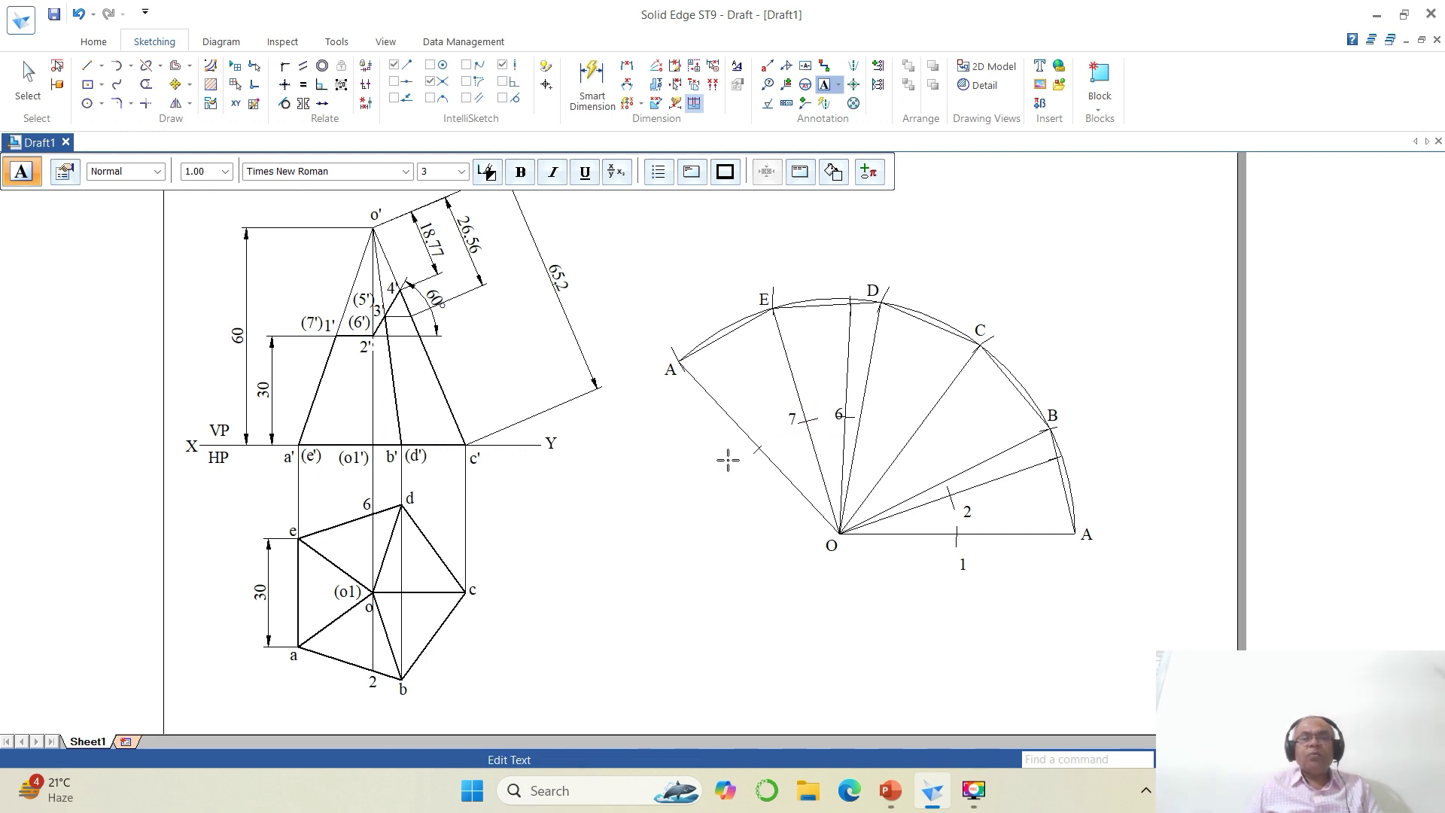
click(744, 462)
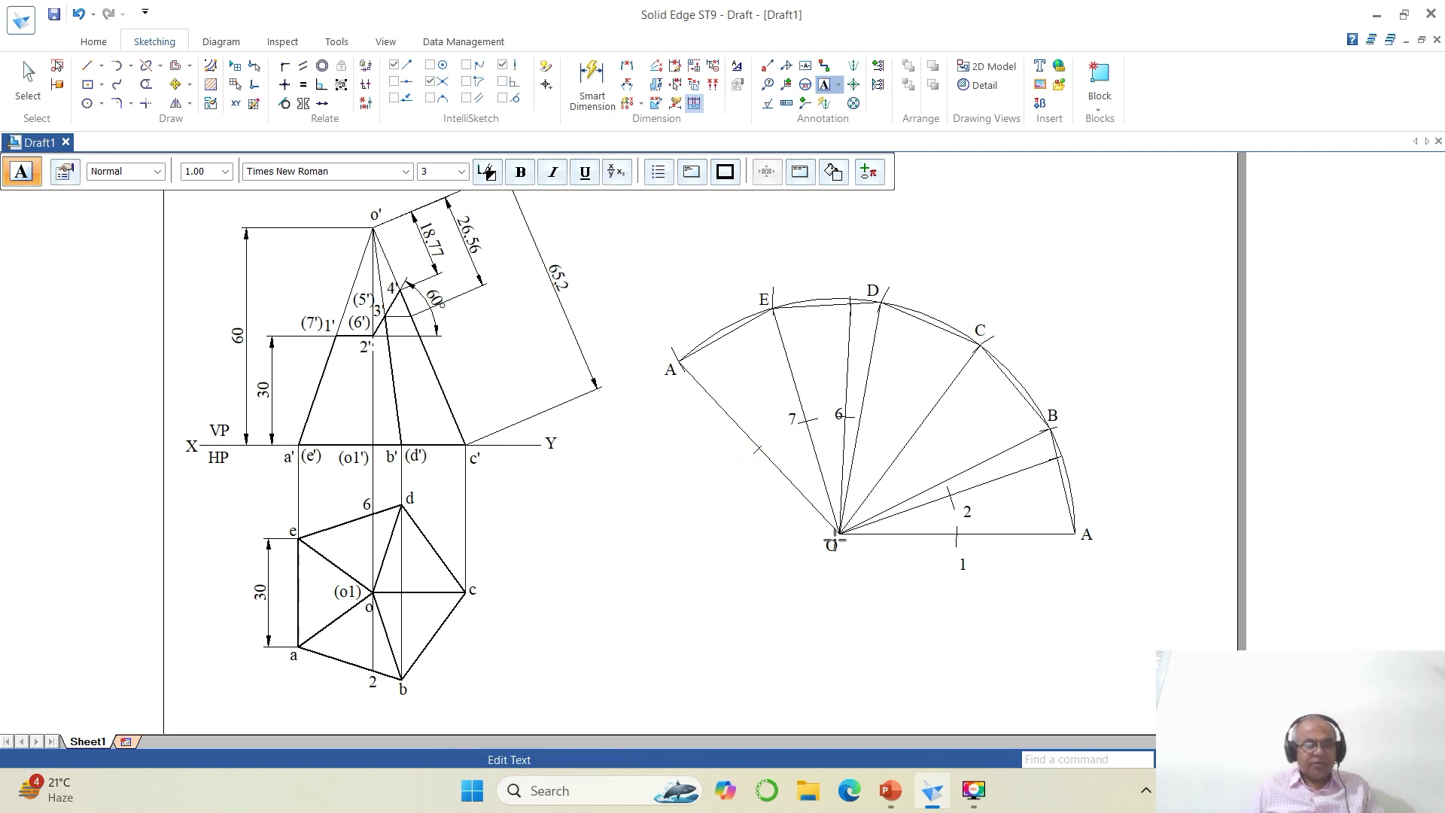
key(Escape)
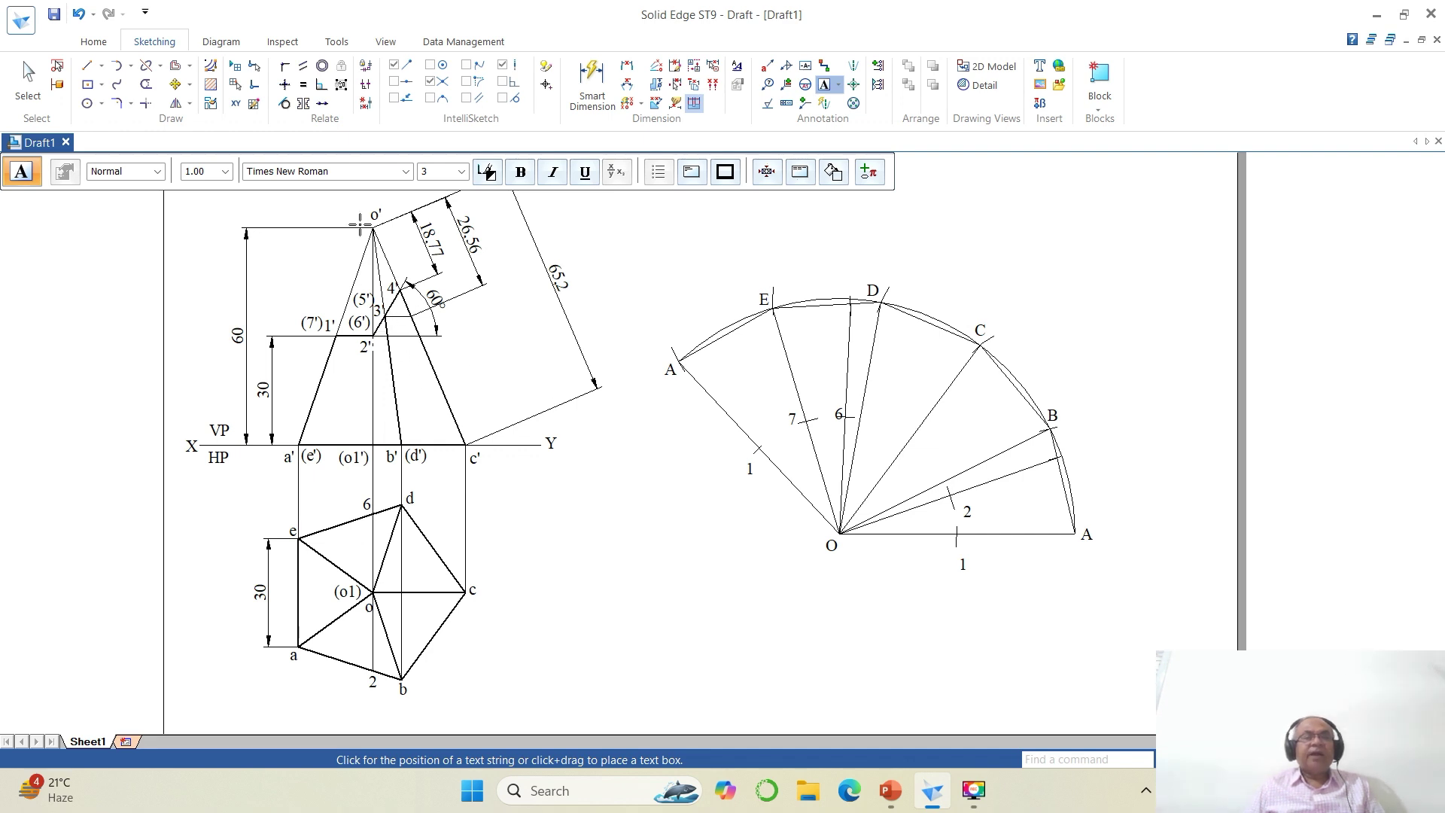
Draw a circle centred on apex O with a radius of 26.56 mm.
click(88, 103)
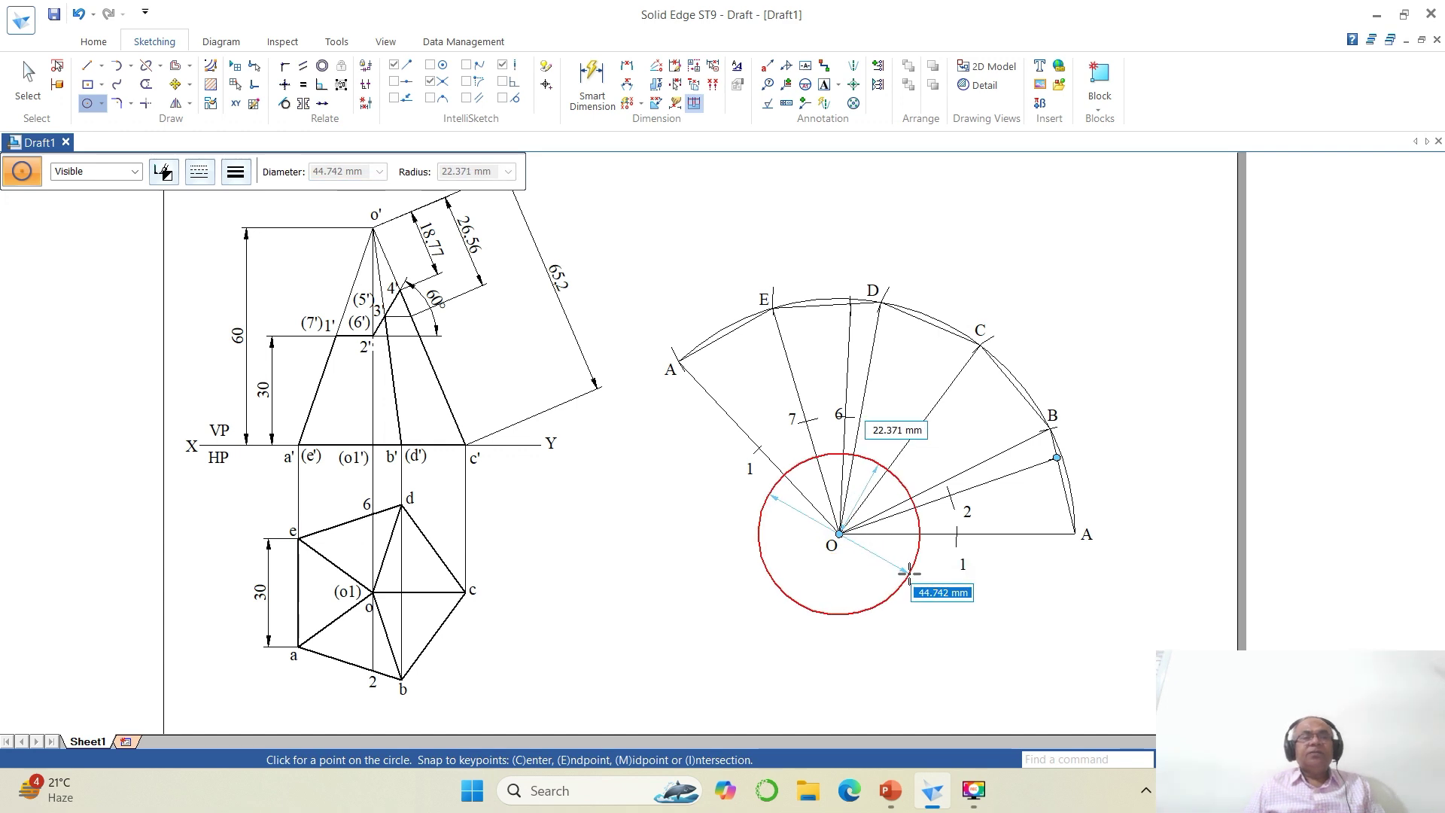
key(Tab)
text(2)
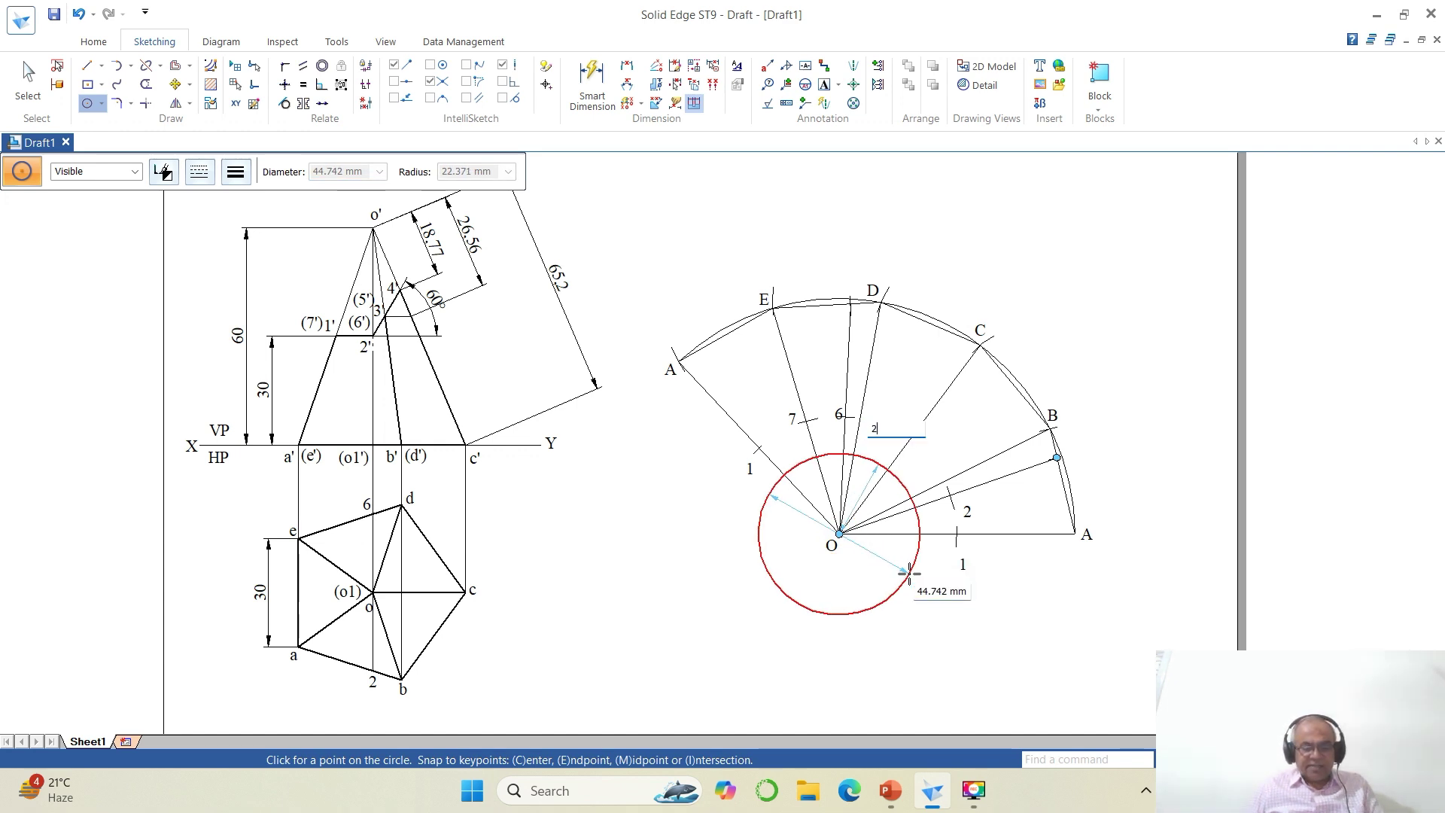
text(6.56)
key(Return)
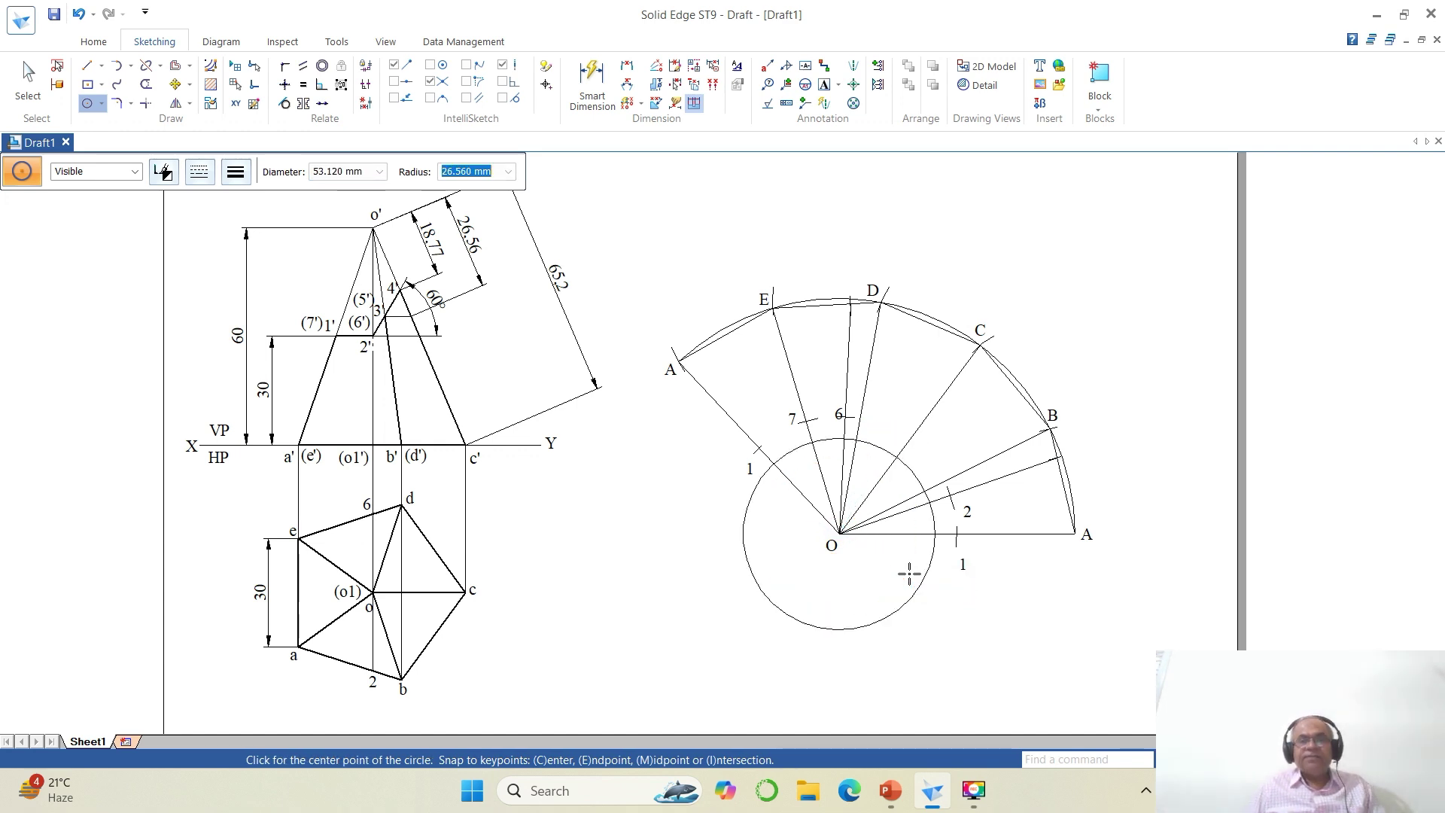
click(909, 575)
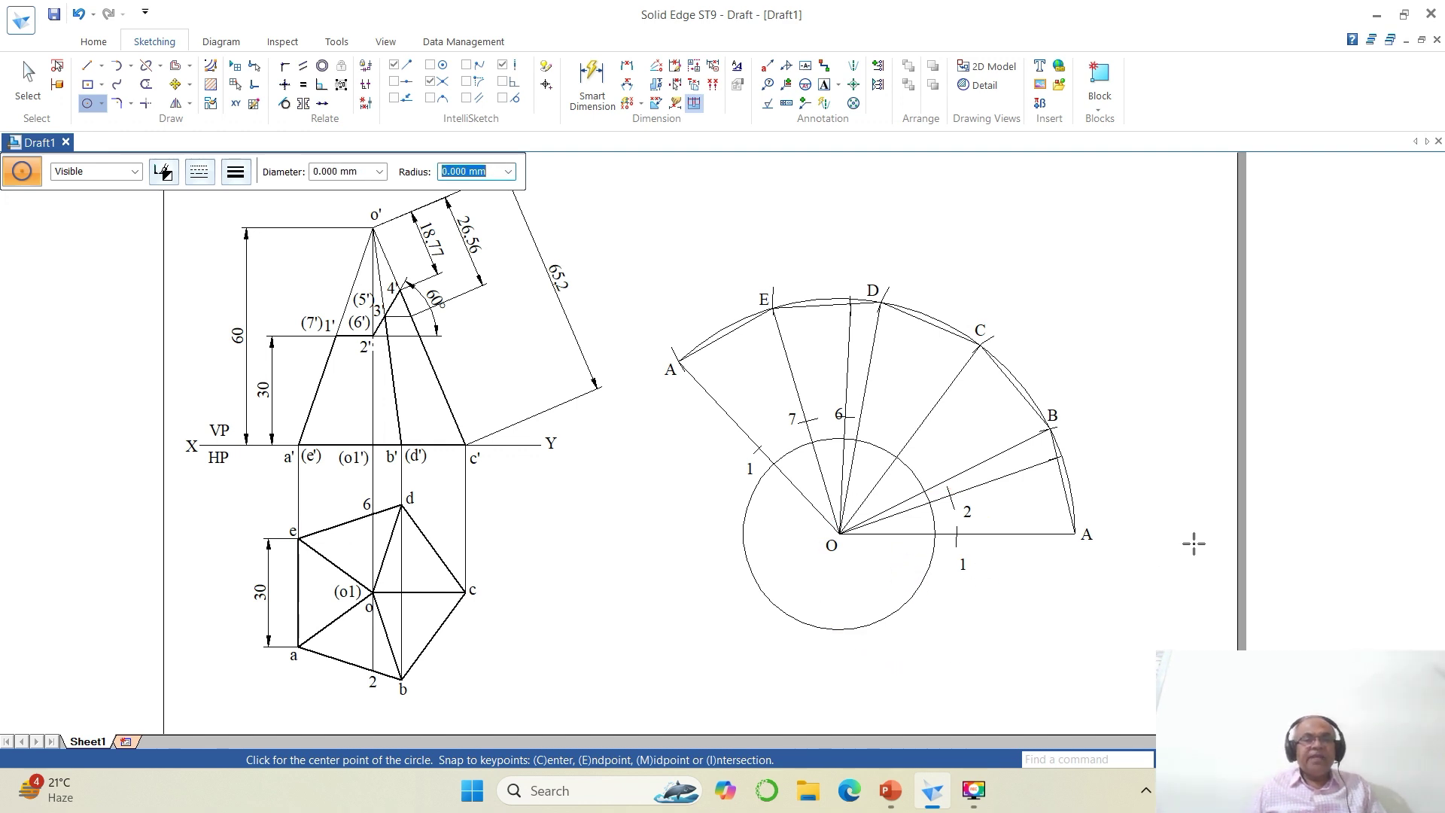
Split the 26.56 mm radius circle near its crossings with lines OB and OD.
click(1340, 759)
click(758, 365)
click(1091, 590)
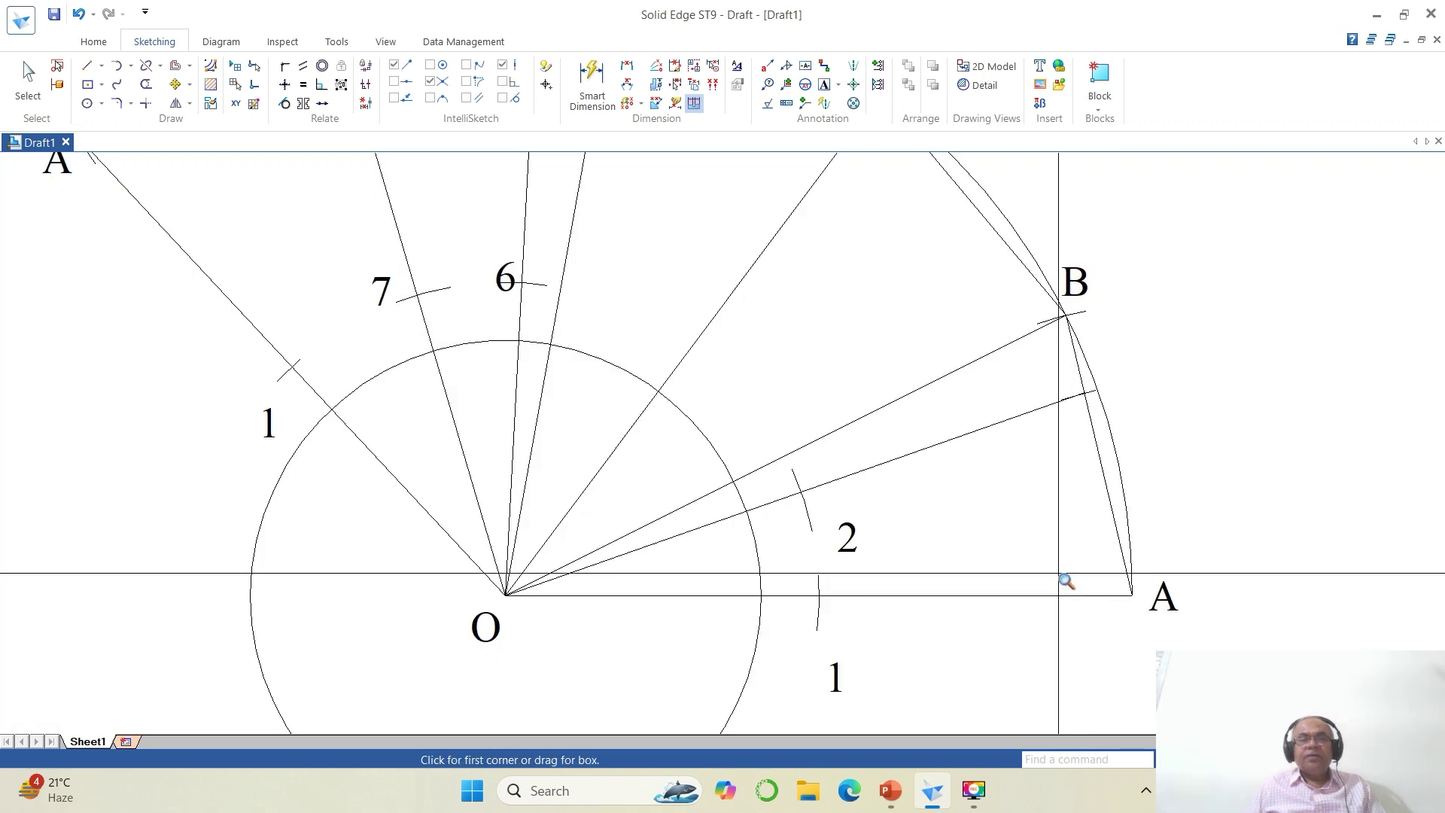
click(147, 66)
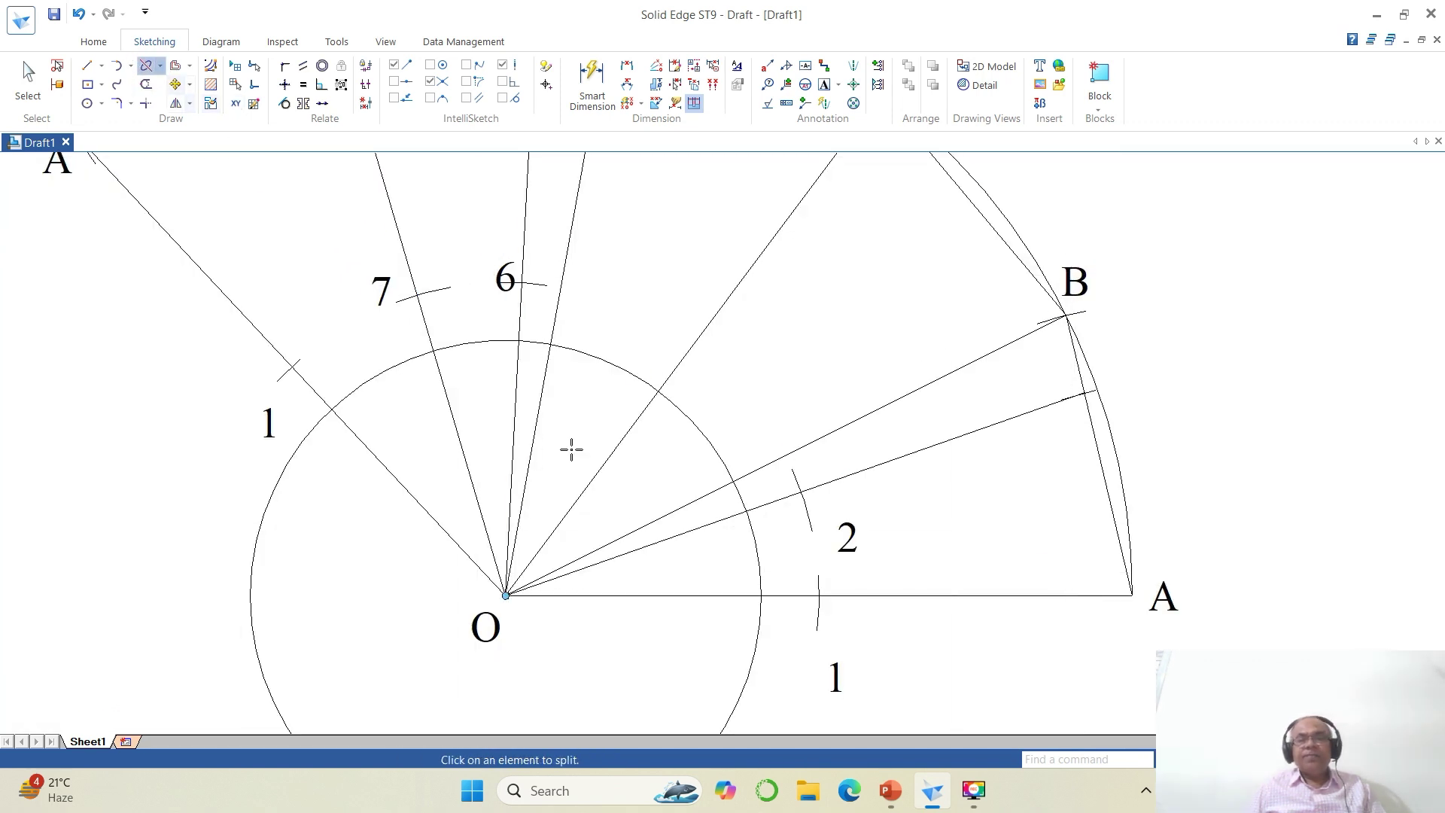
click(760, 570)
click(758, 563)
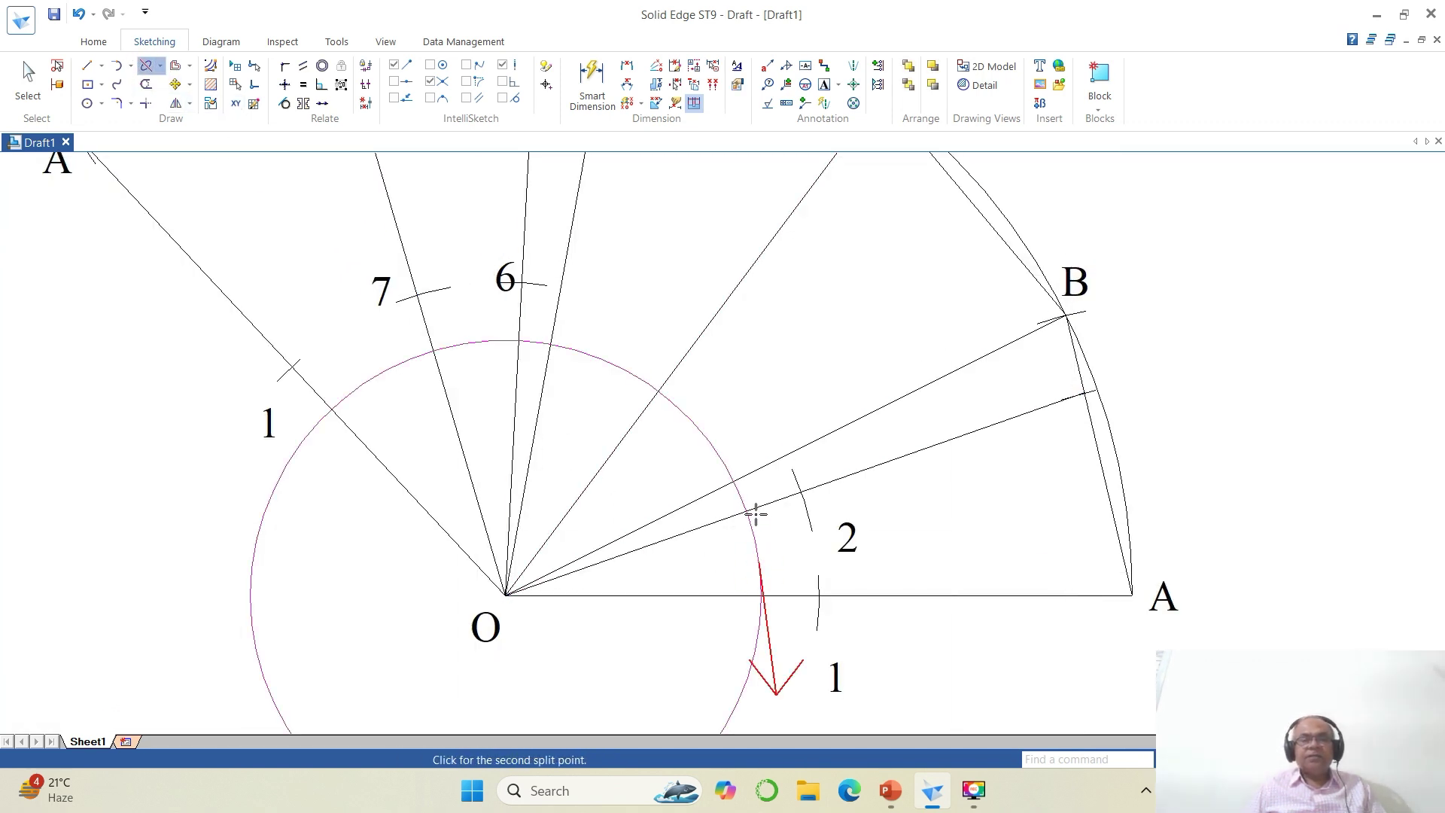
click(740, 497)
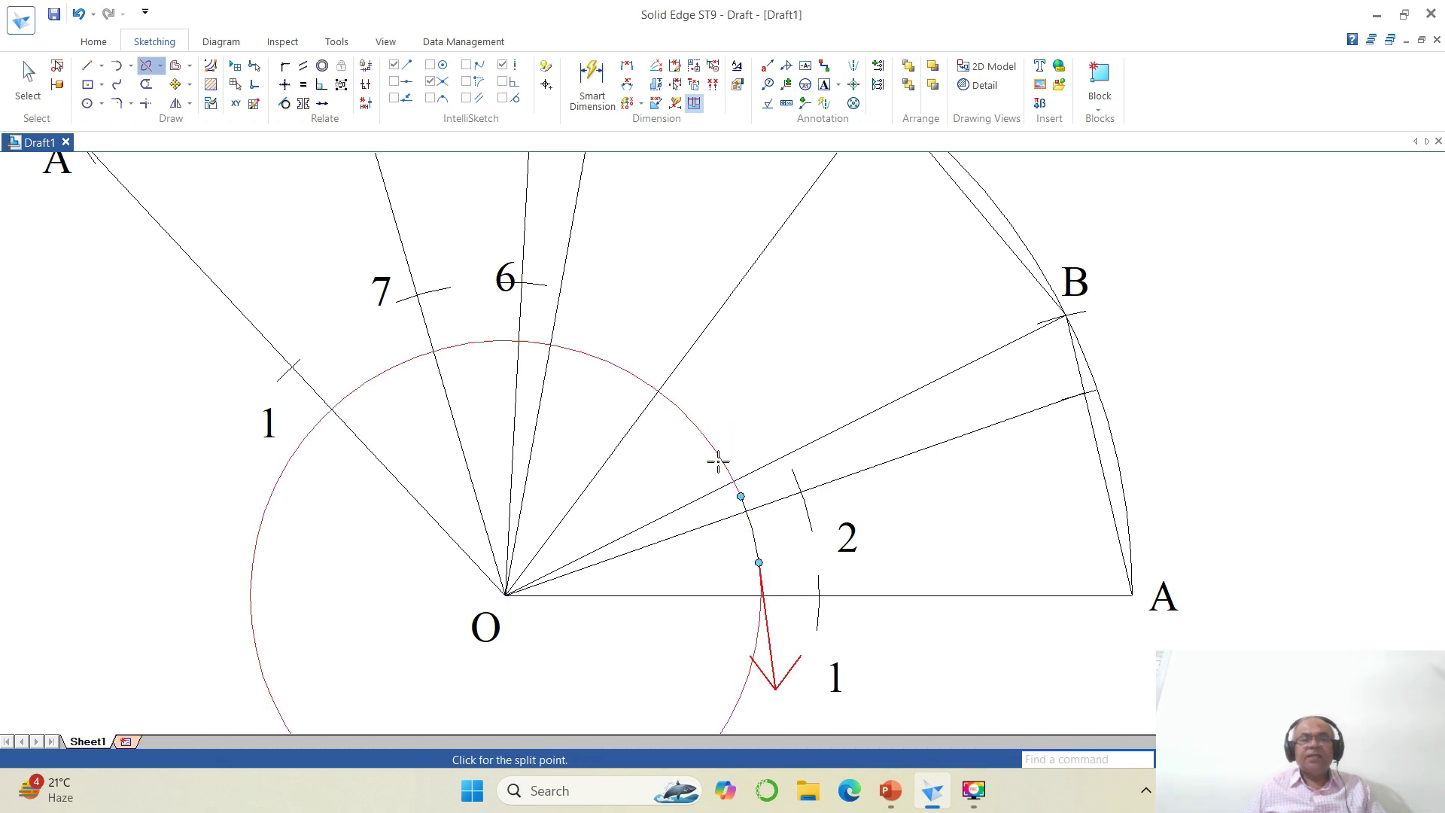
click(725, 468)
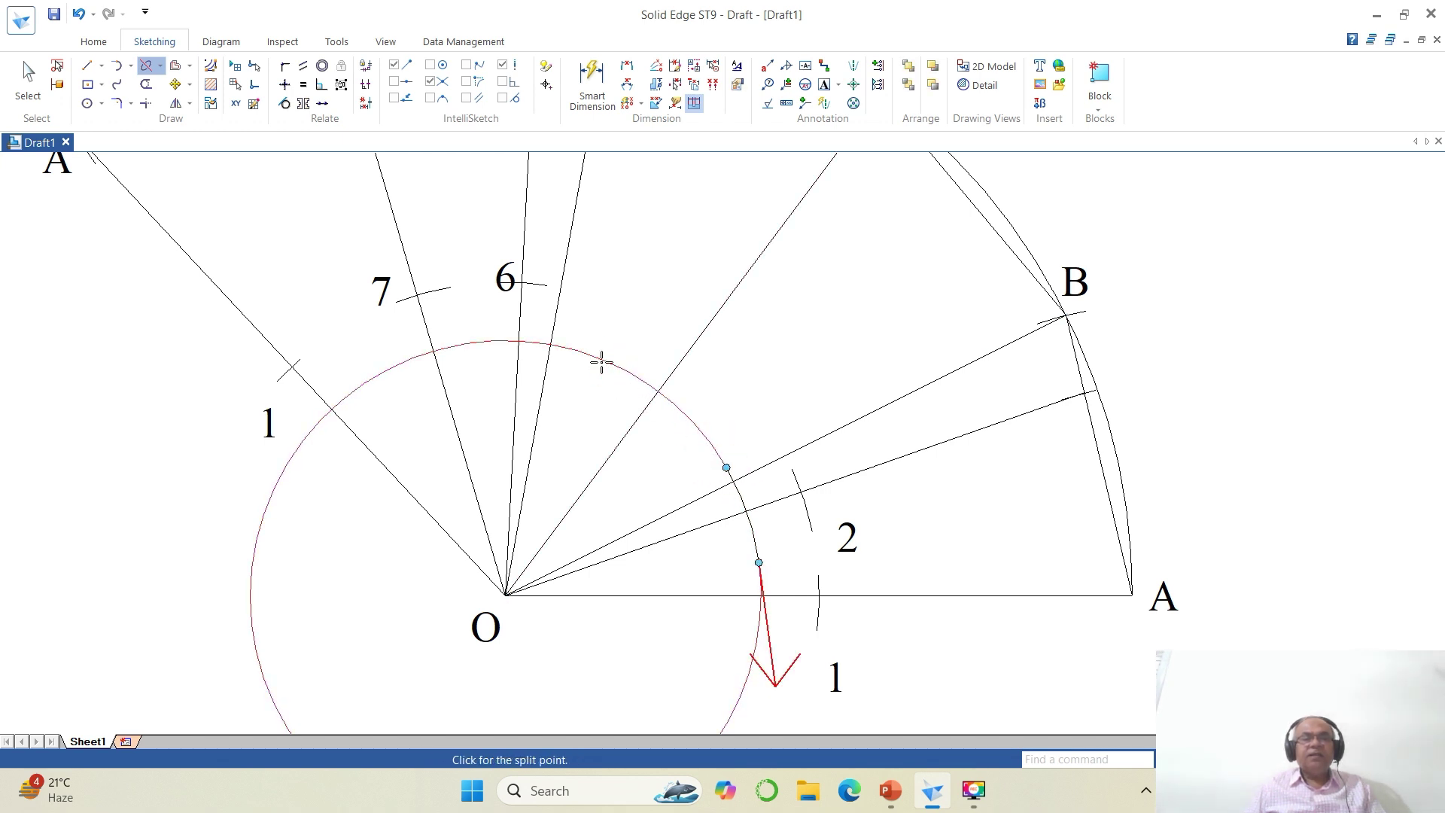
click(579, 351)
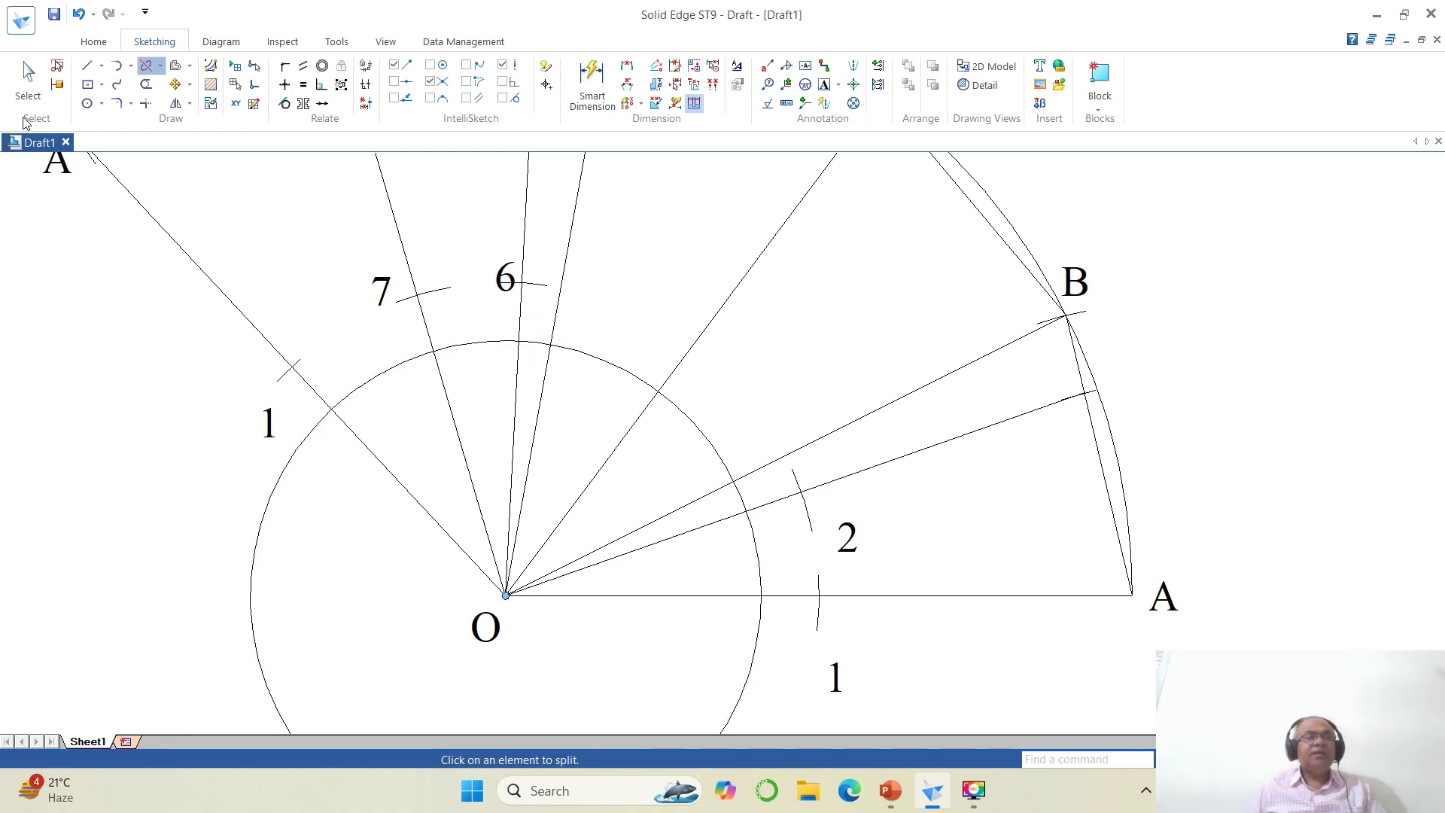
Delete the surplus portions of the 26.56 mm radius circle, keeping only short marks across lines OB and OD.
click(28, 79)
click(355, 389)
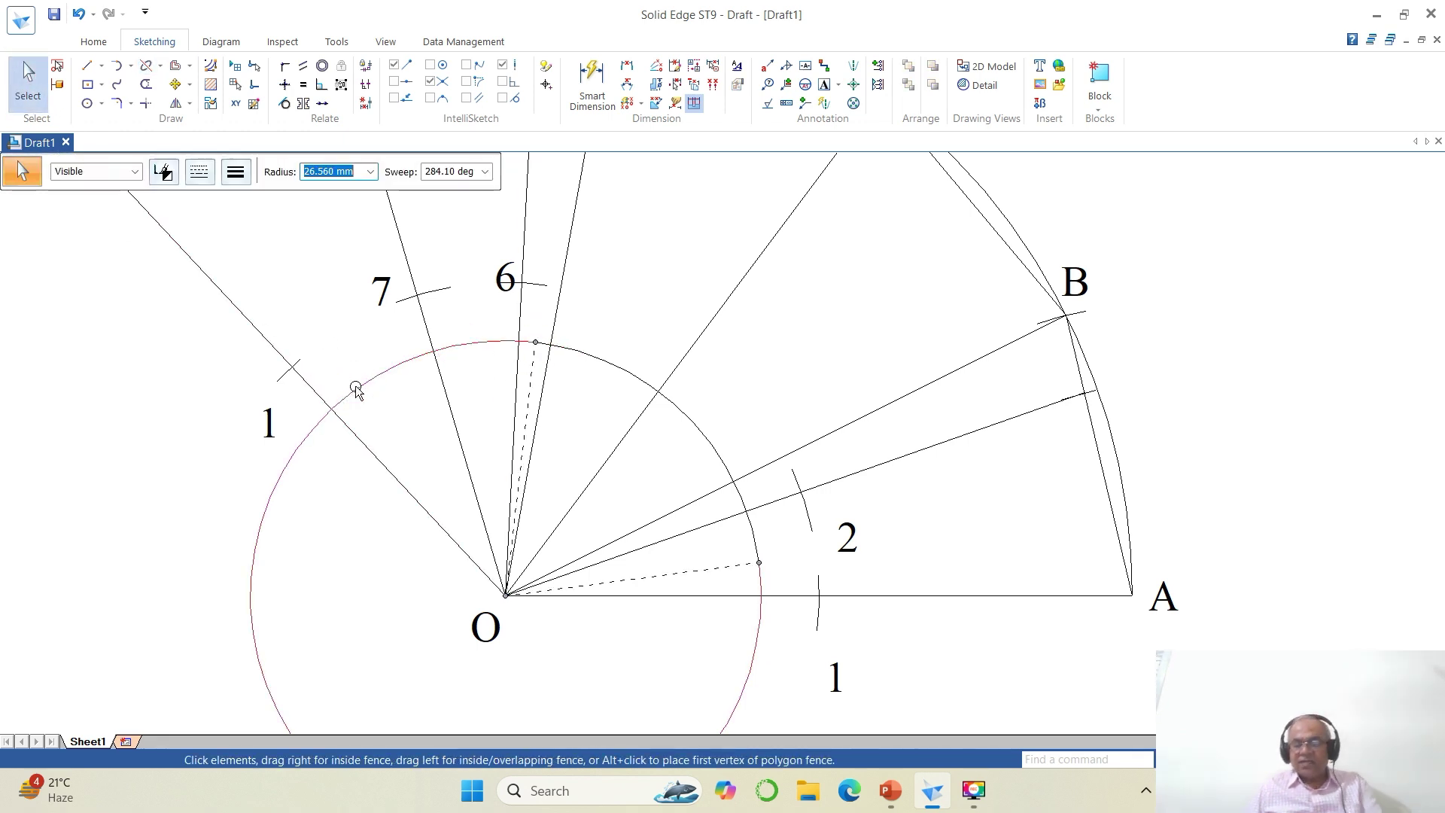
key(Delete)
click(738, 467)
key(Delete)
click(759, 553)
key(Delete)
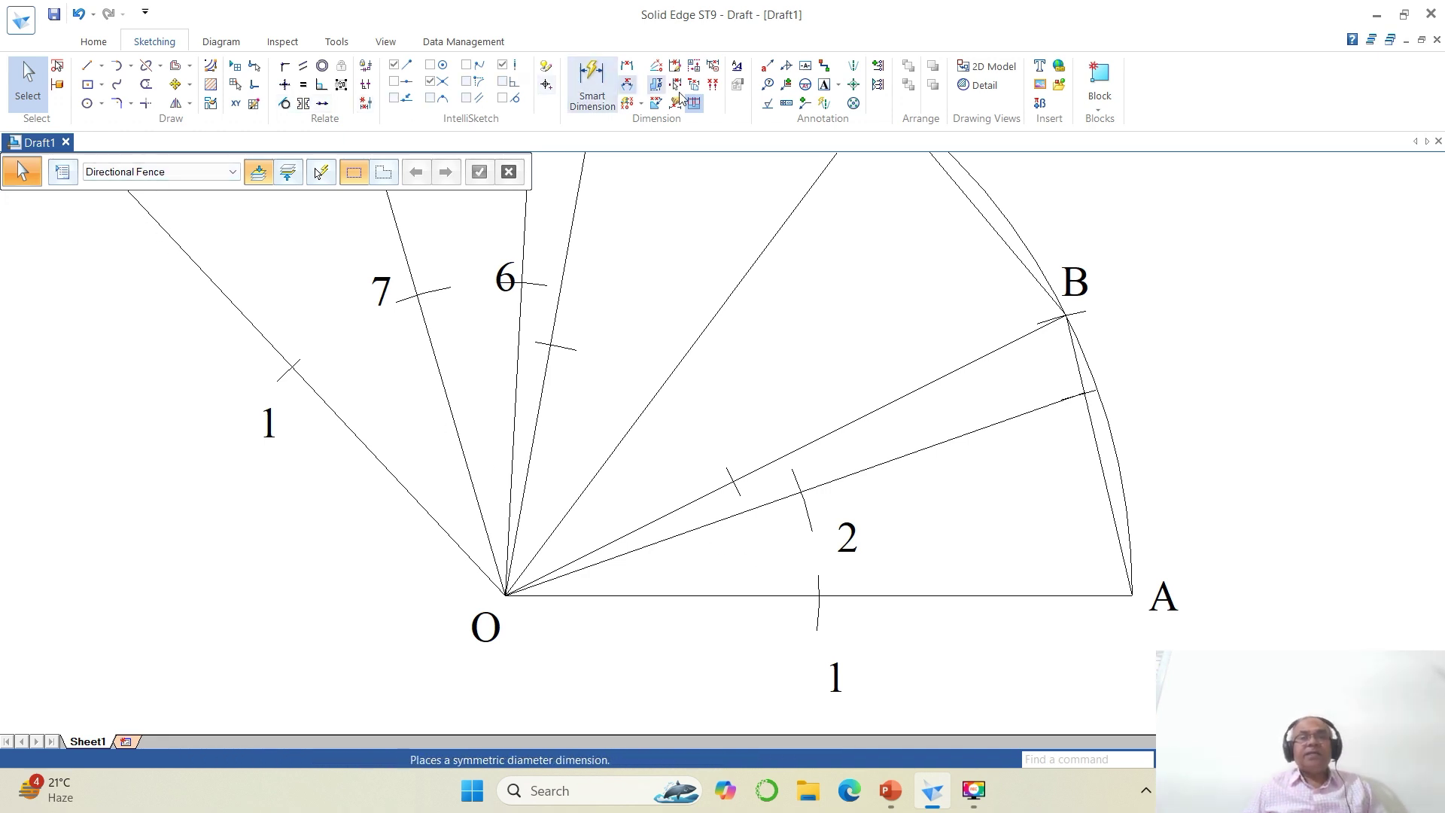
Label the mark on line OB as 3 and the mark on line OD as 5.
click(825, 84)
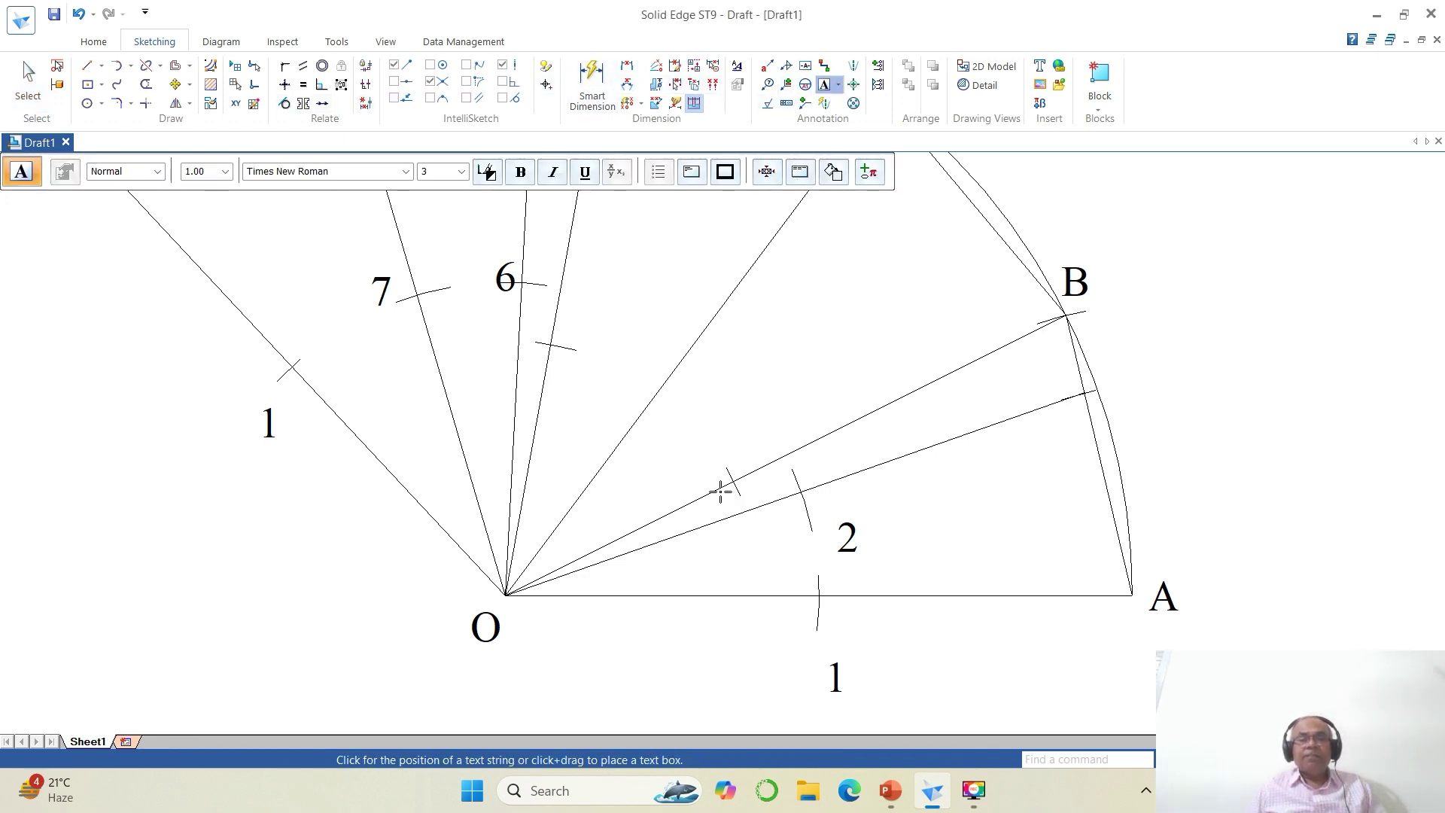
click(696, 481)
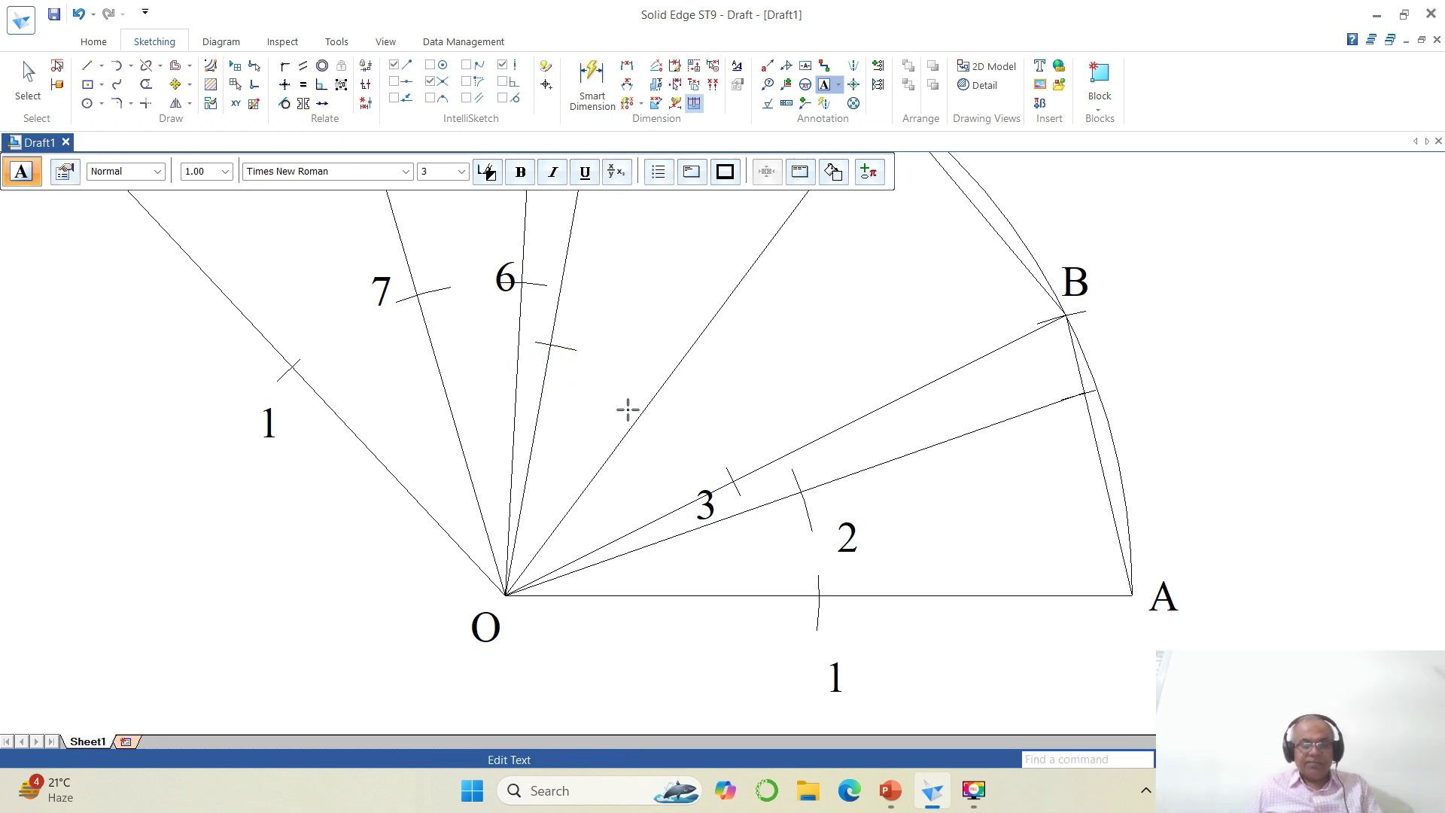
click(645, 381)
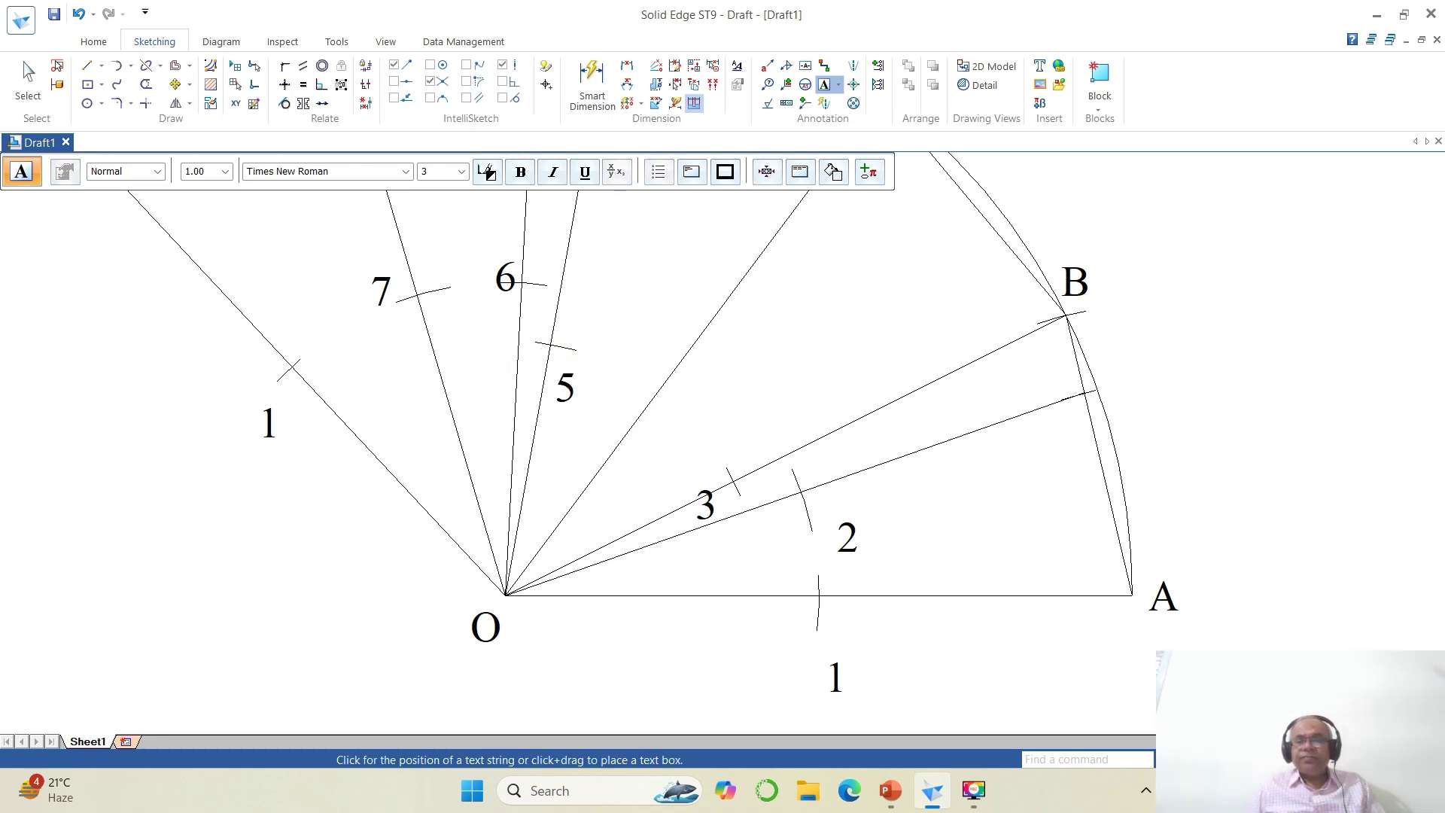
Delete the 26.56 mm dimension from the front view.
key(ctrl+shift+f)
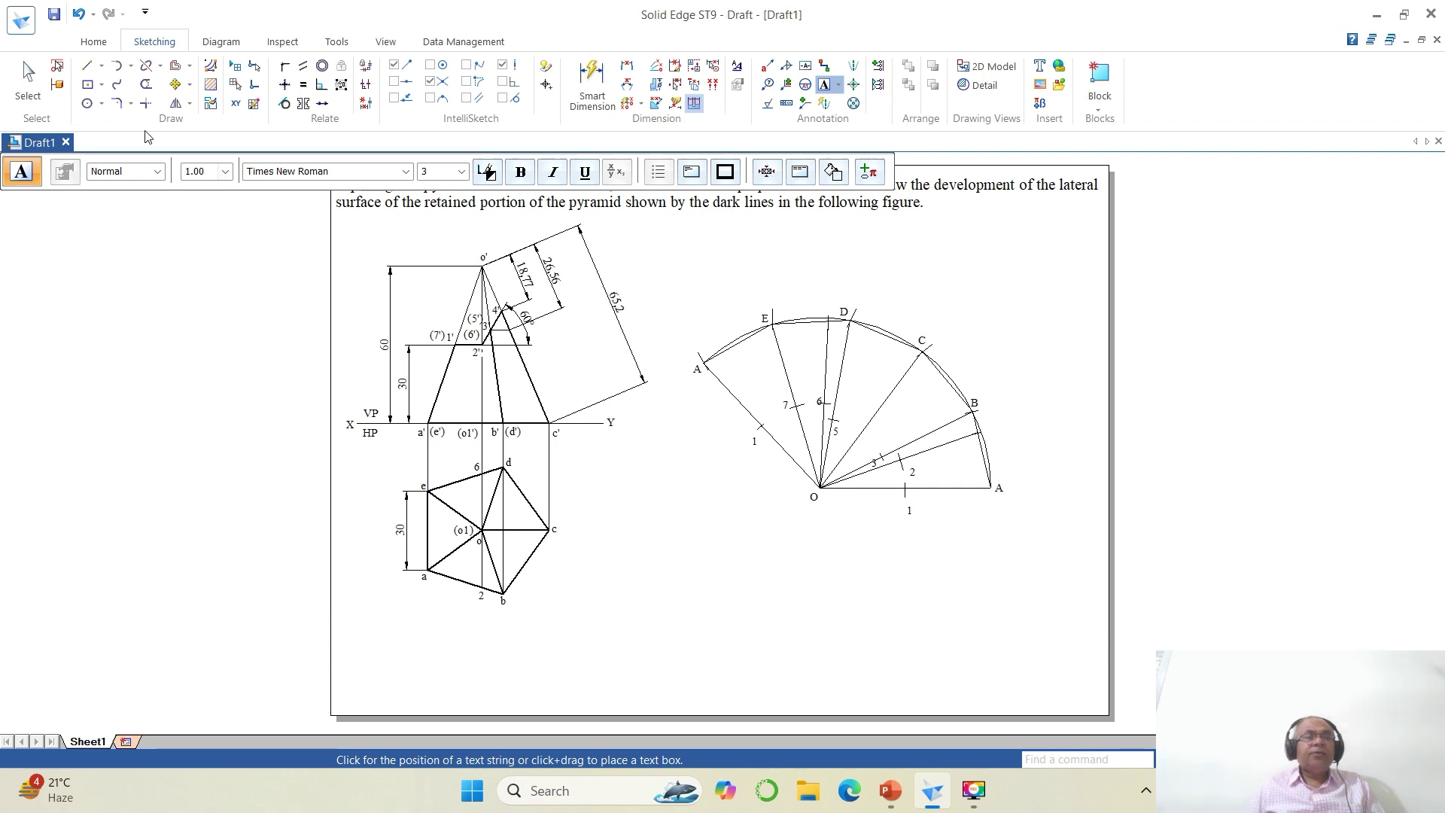
click(28, 79)
click(546, 271)
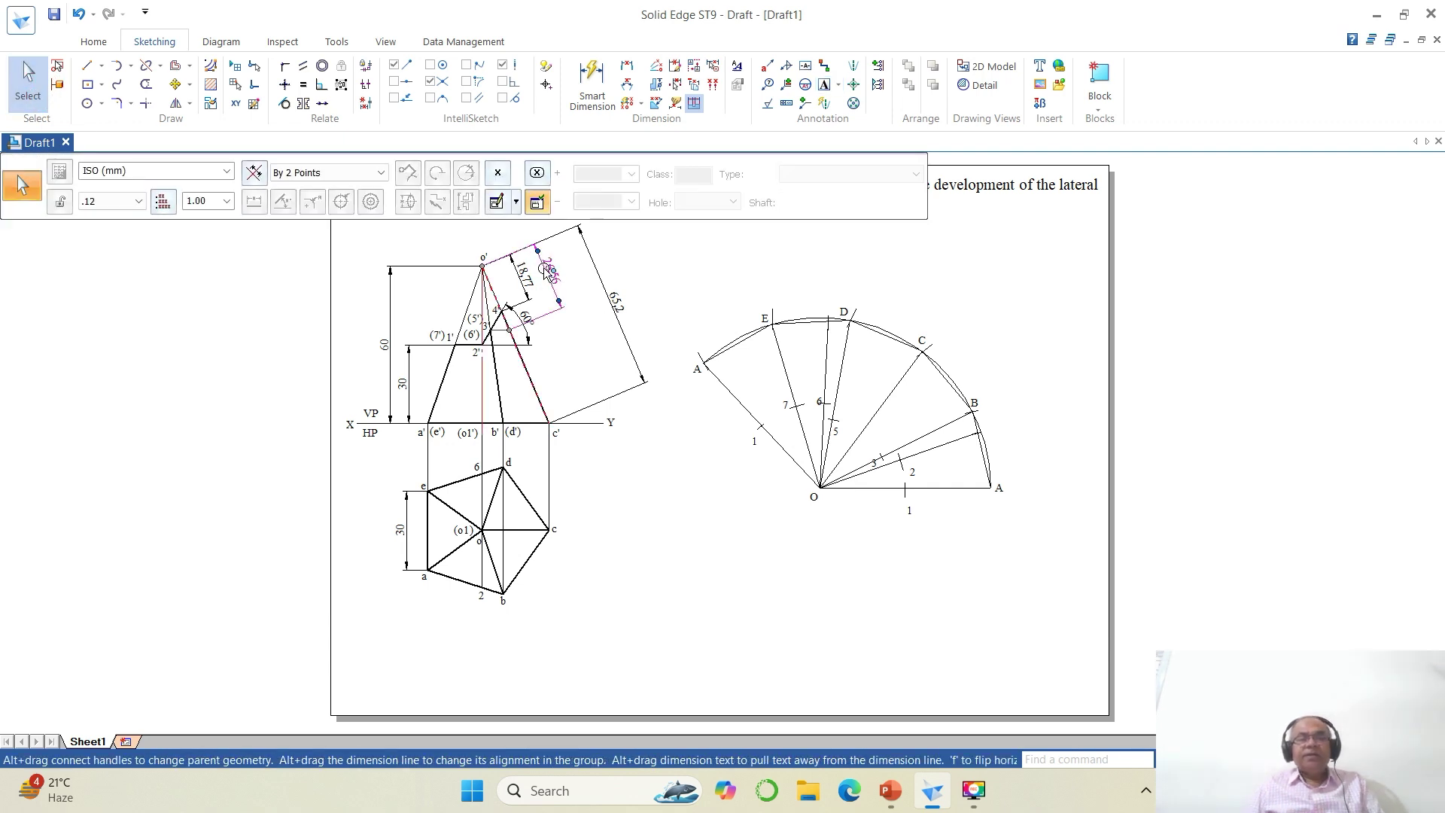
key(Delete)
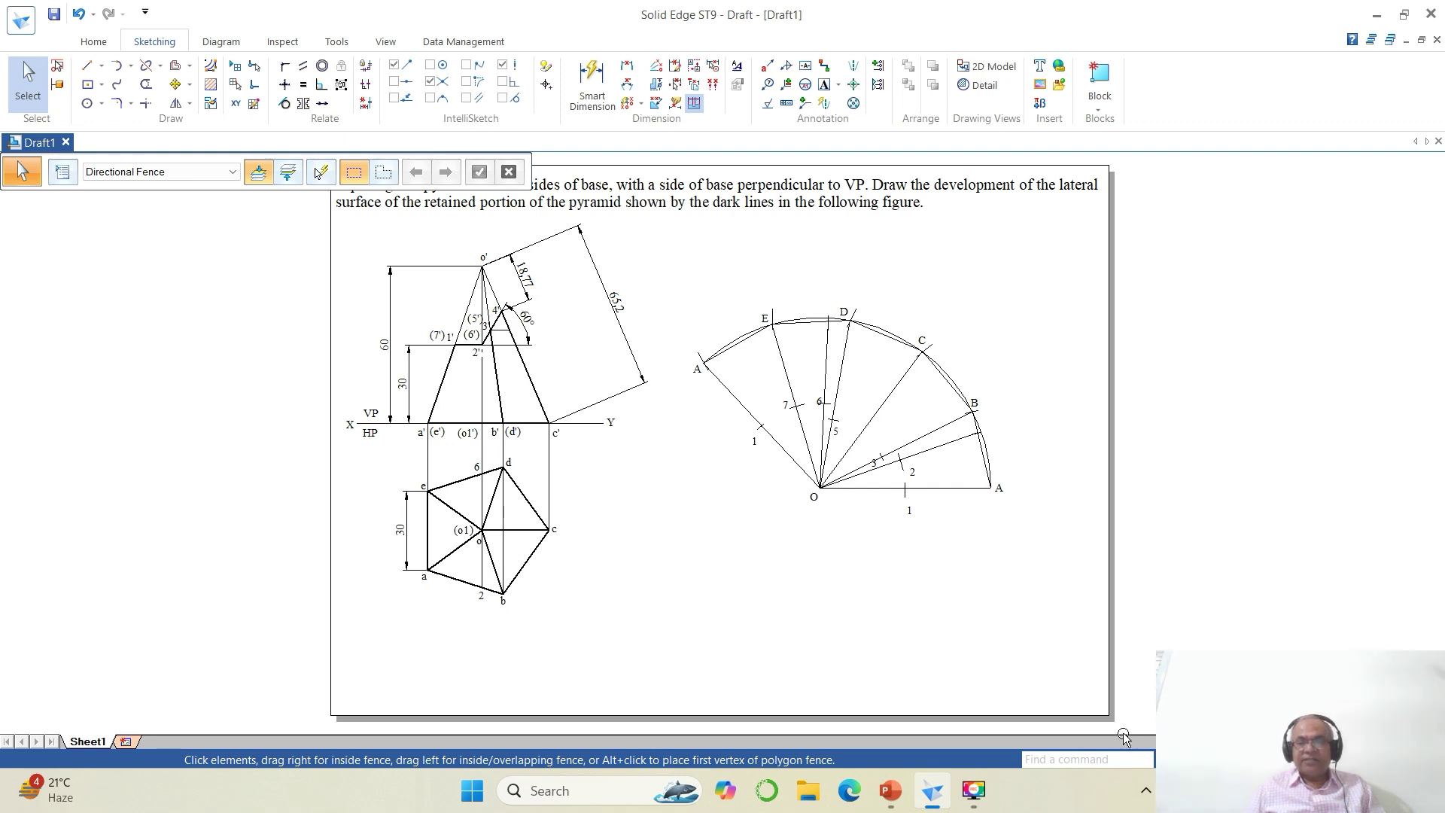
Draw an arc centred on apex O with an 18.77 mm radius and 15-degree sweep, crossing line OC.
click(1204, 759)
click(427, 224)
click(1005, 536)
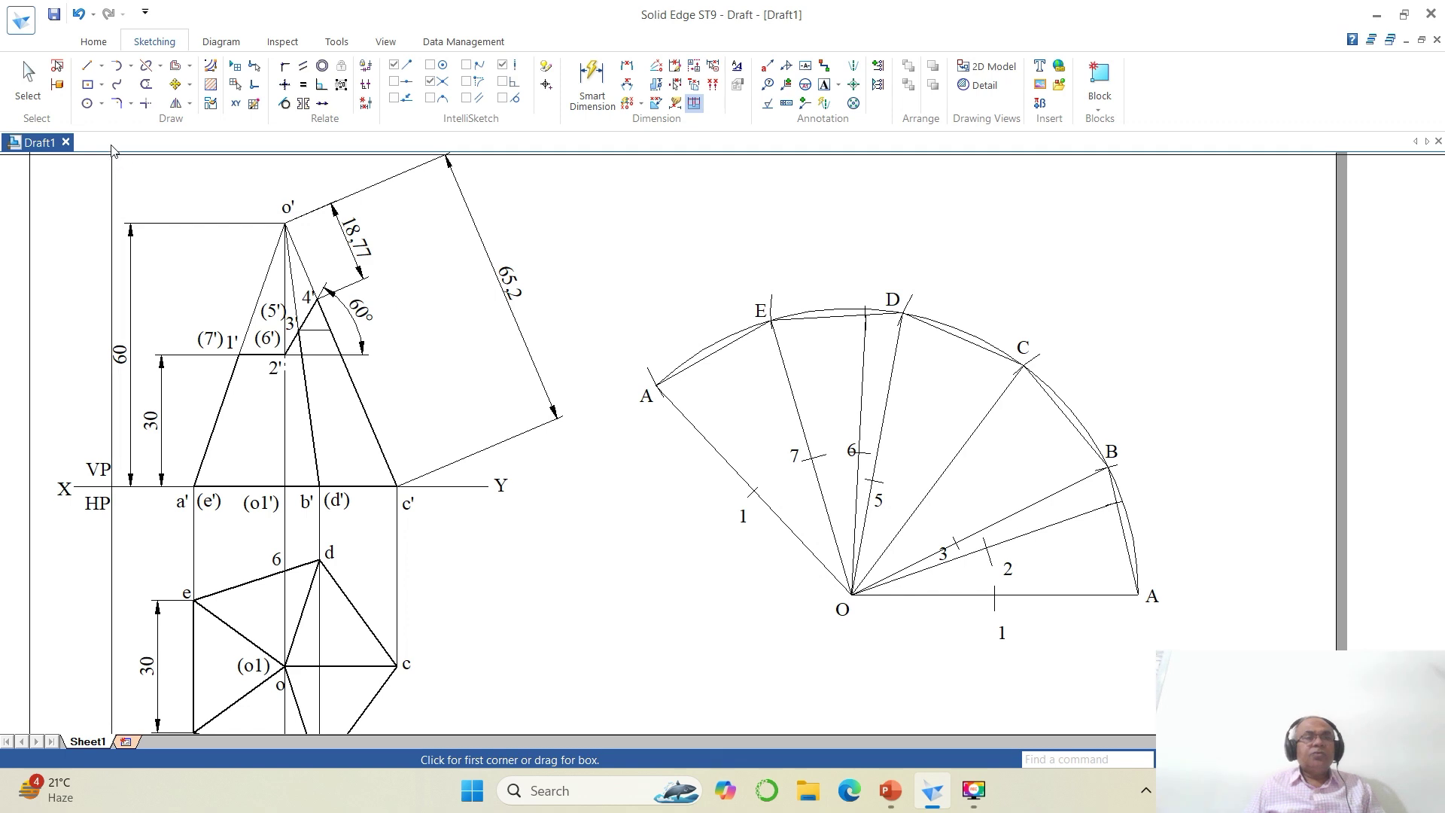
click(130, 66)
click(143, 119)
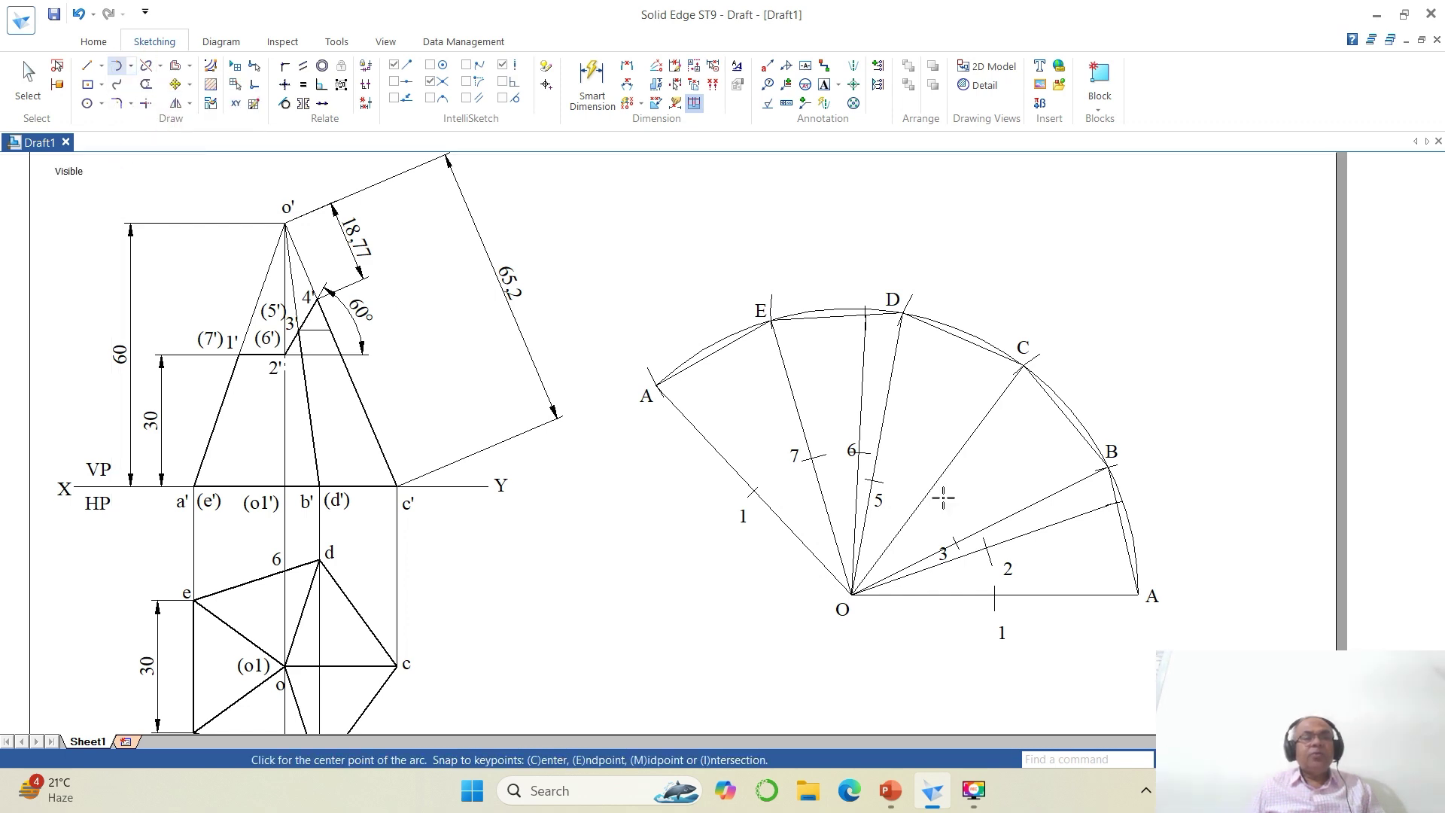
click(851, 595)
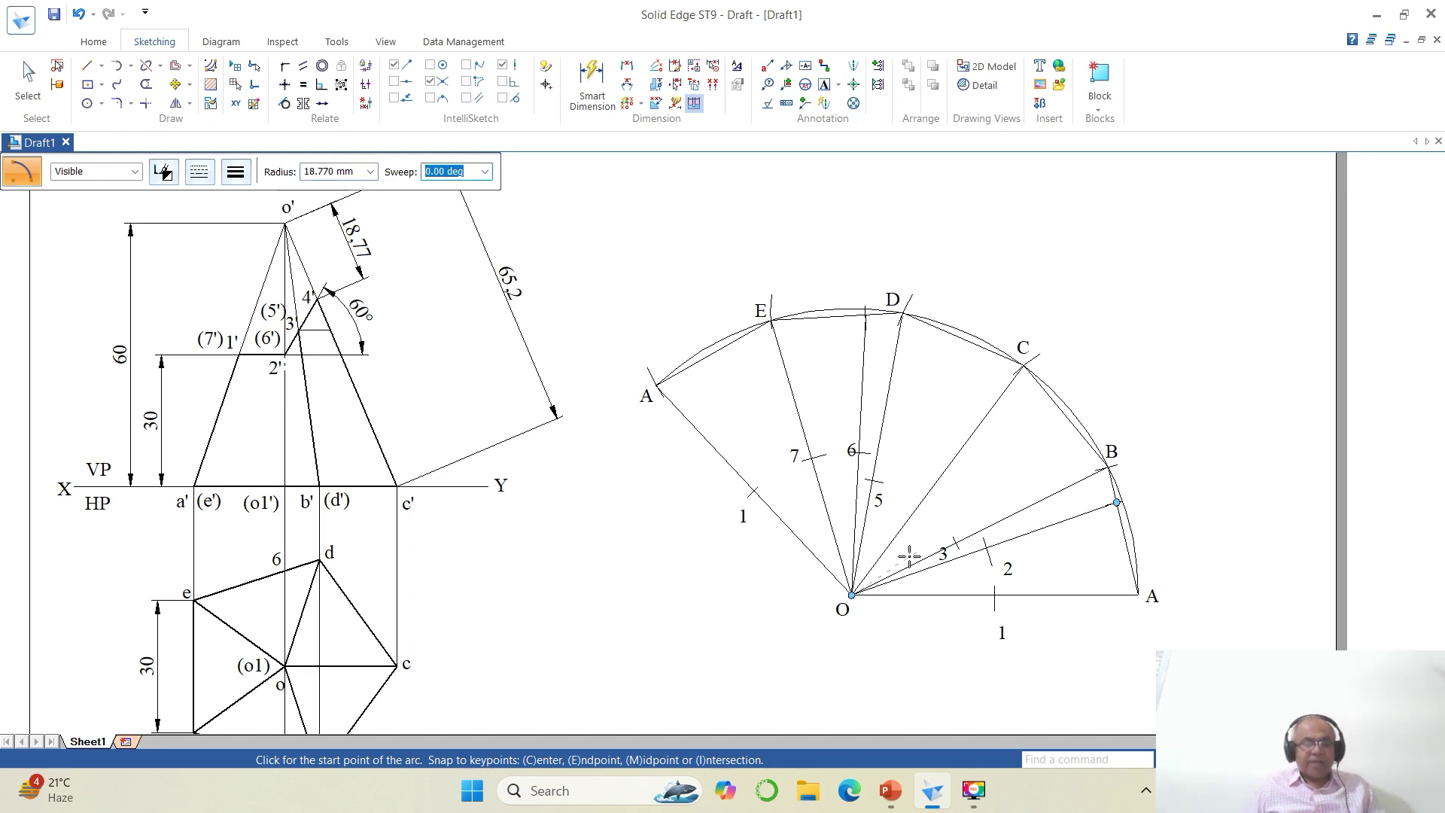
text(15)
key(Tab)
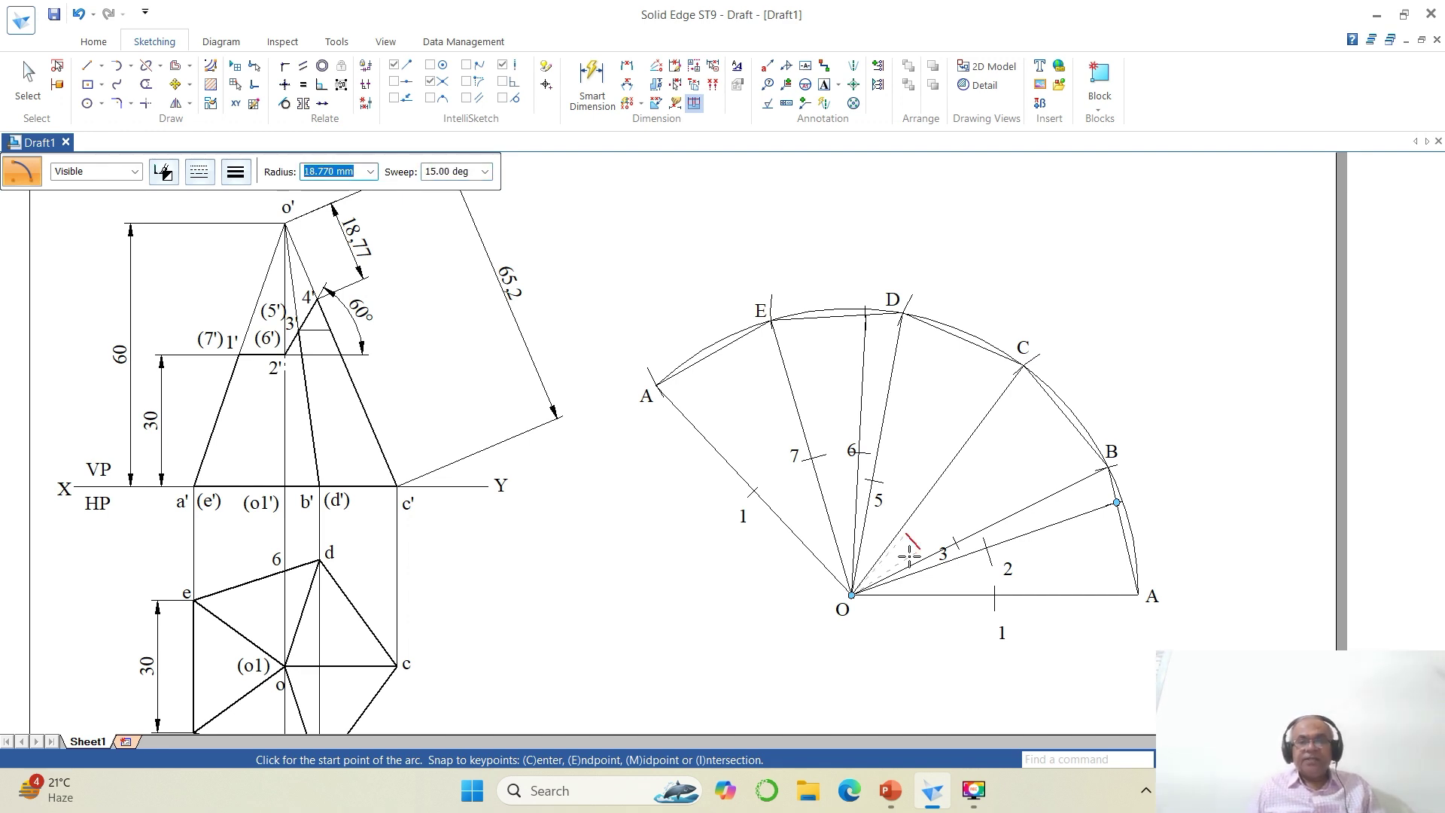
click(911, 536)
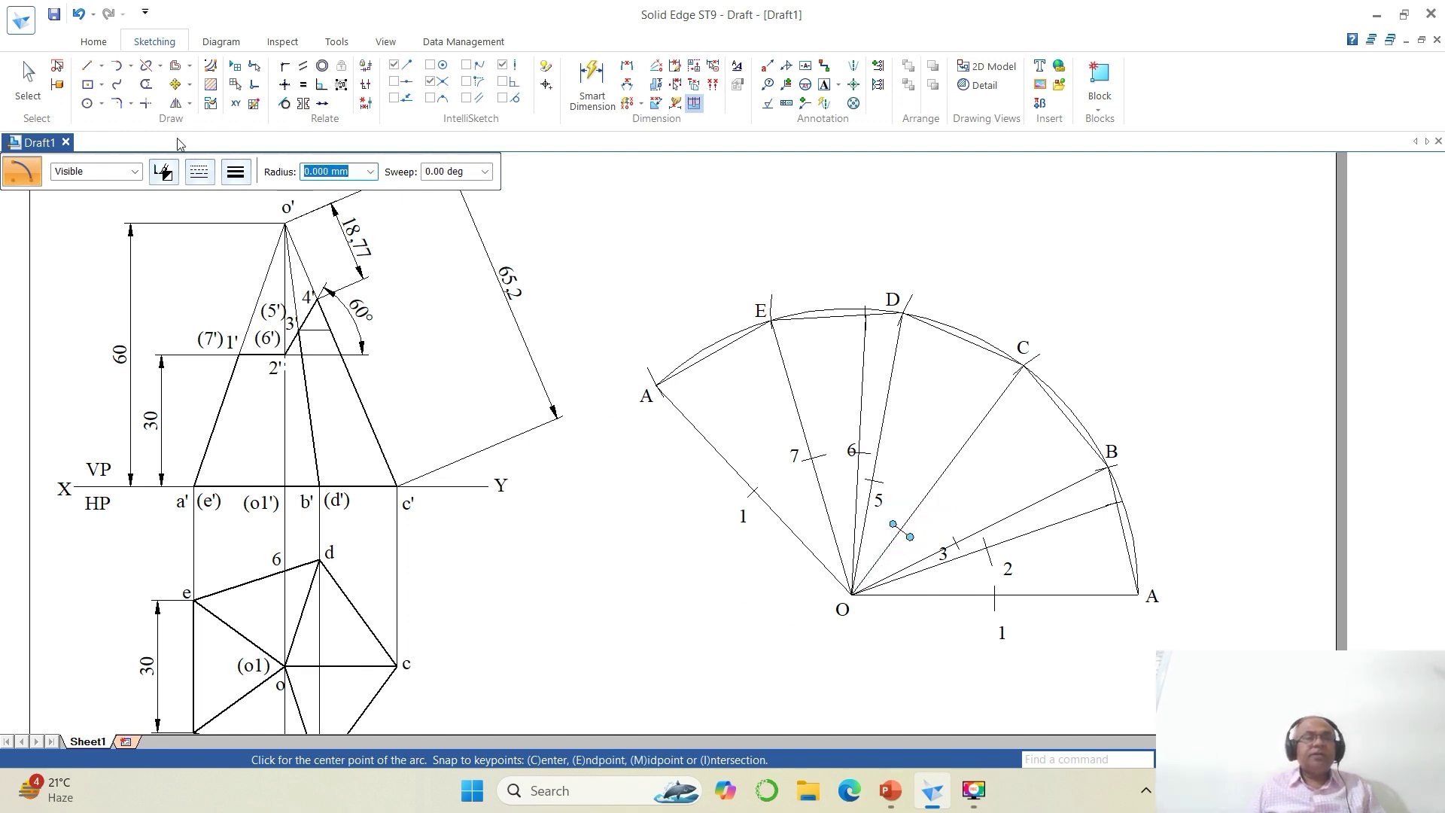
Delete the 18.77 mm dimension from the front view and move the 65.2 mm dimension closer to the pyramid.
click(28, 76)
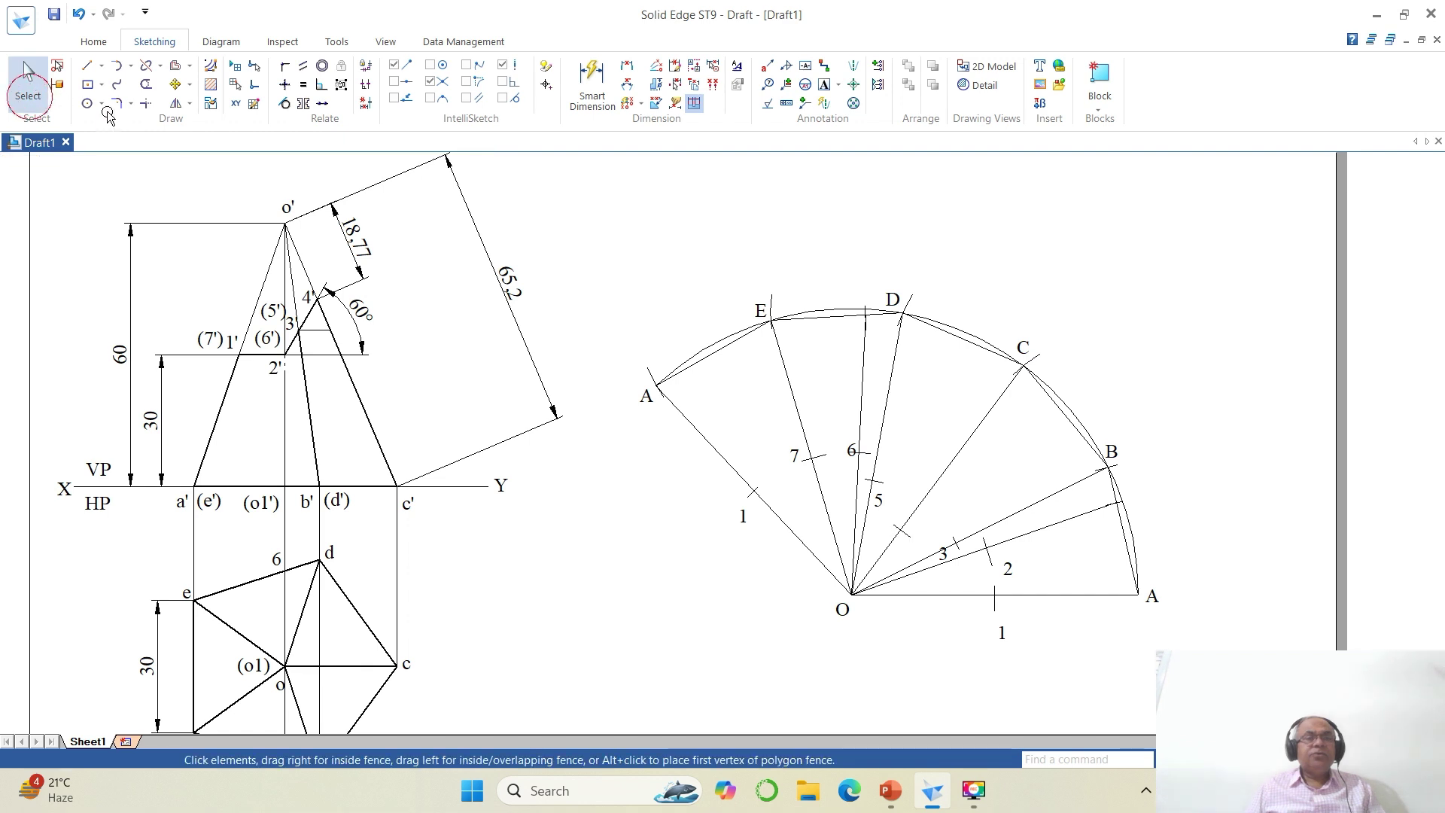
click(343, 235)
key(Delete)
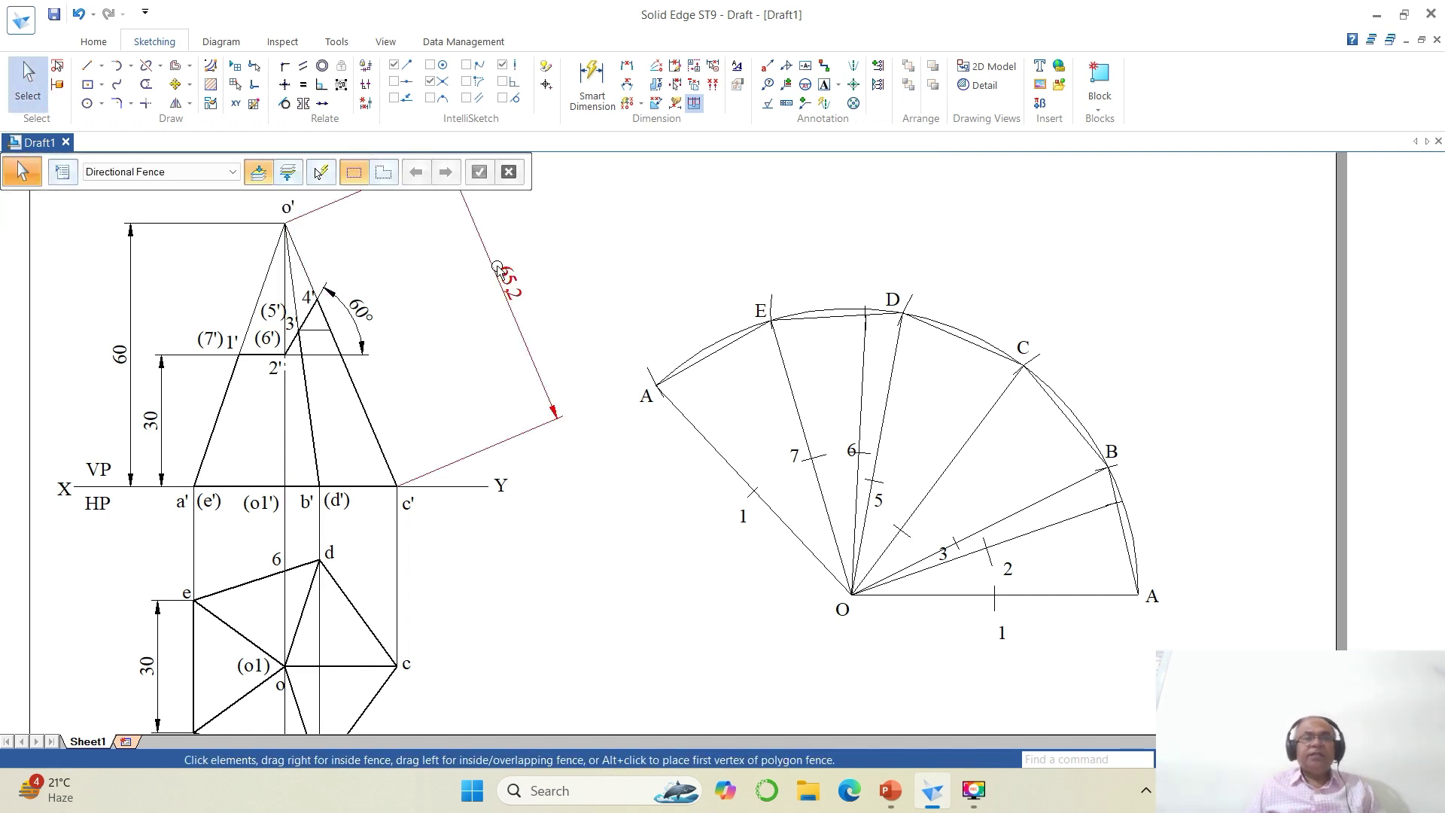
click(493, 263)
drag(493, 263, 389, 305)
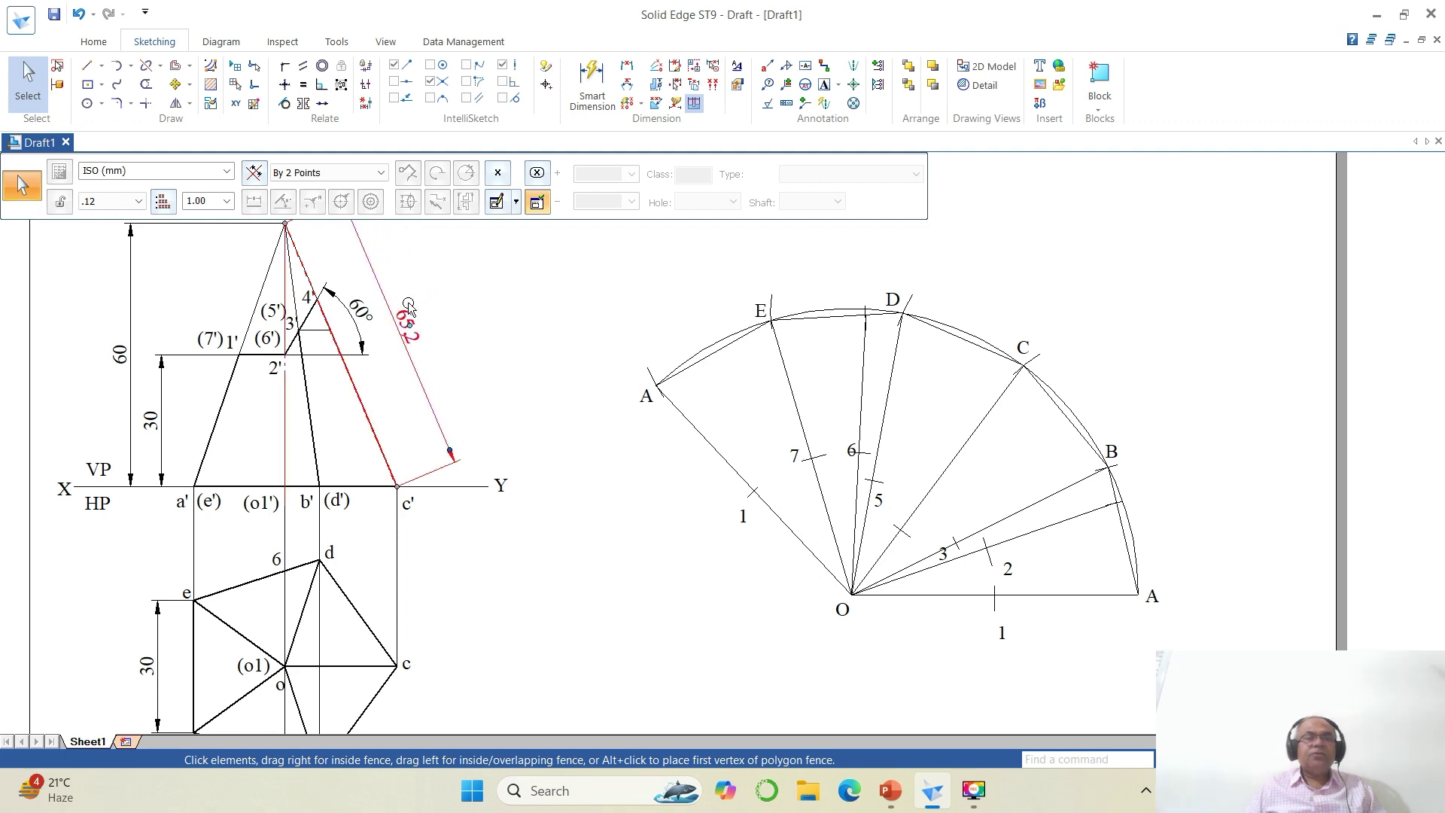
click(654, 294)
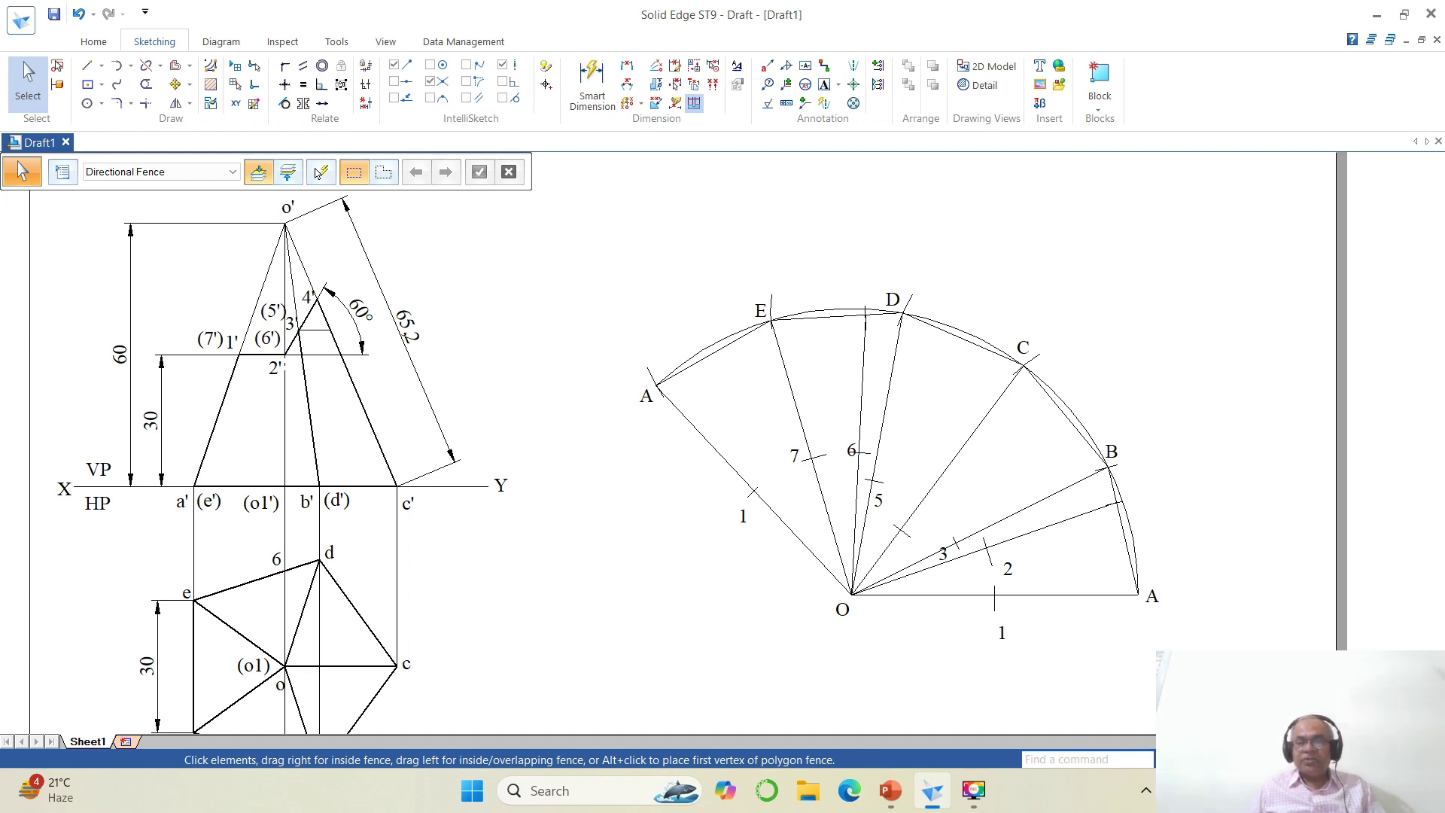
Label the arc mark on line OC of the development as 4.
click(1235, 760)
click(618, 260)
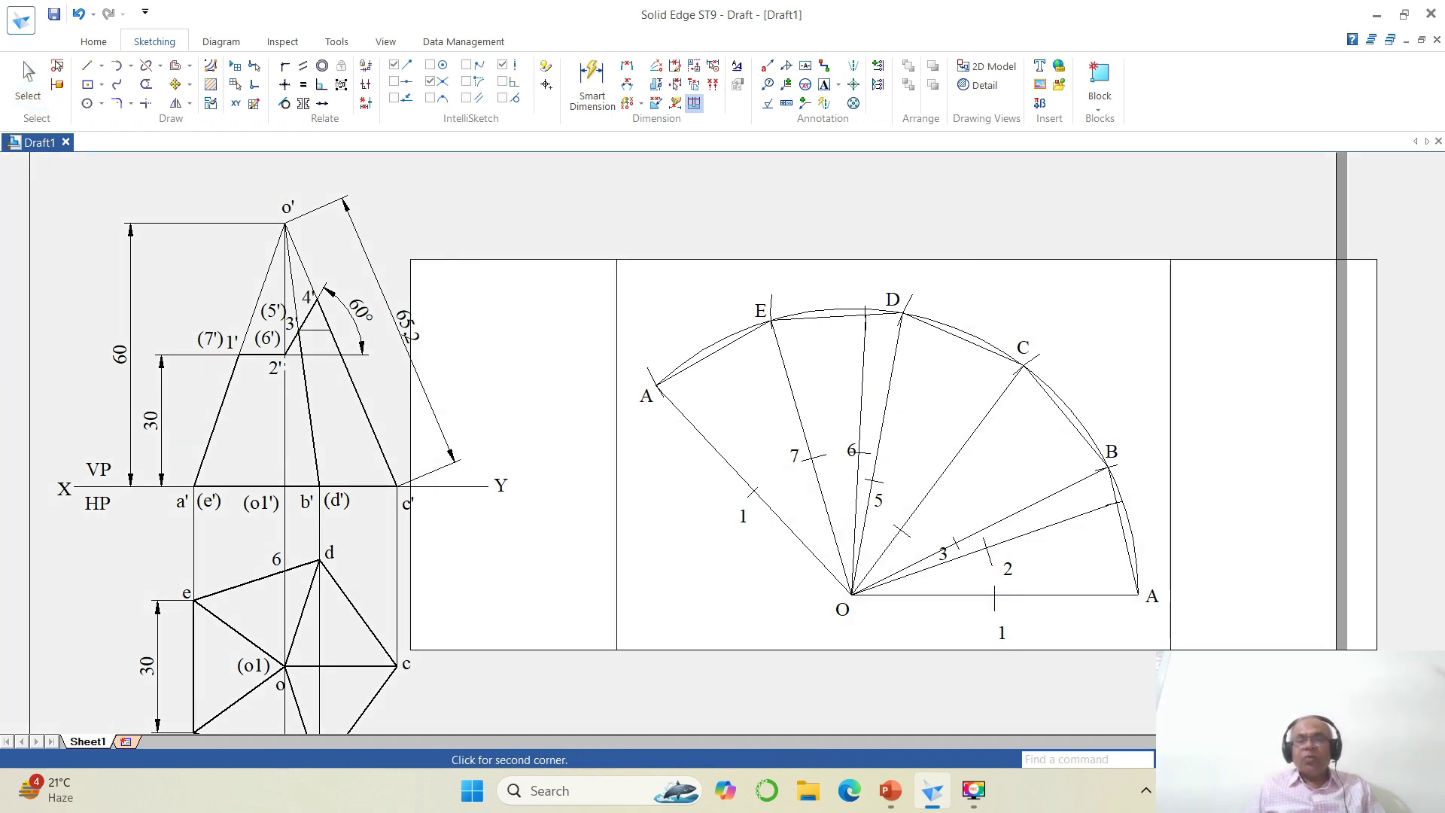
click(1194, 656)
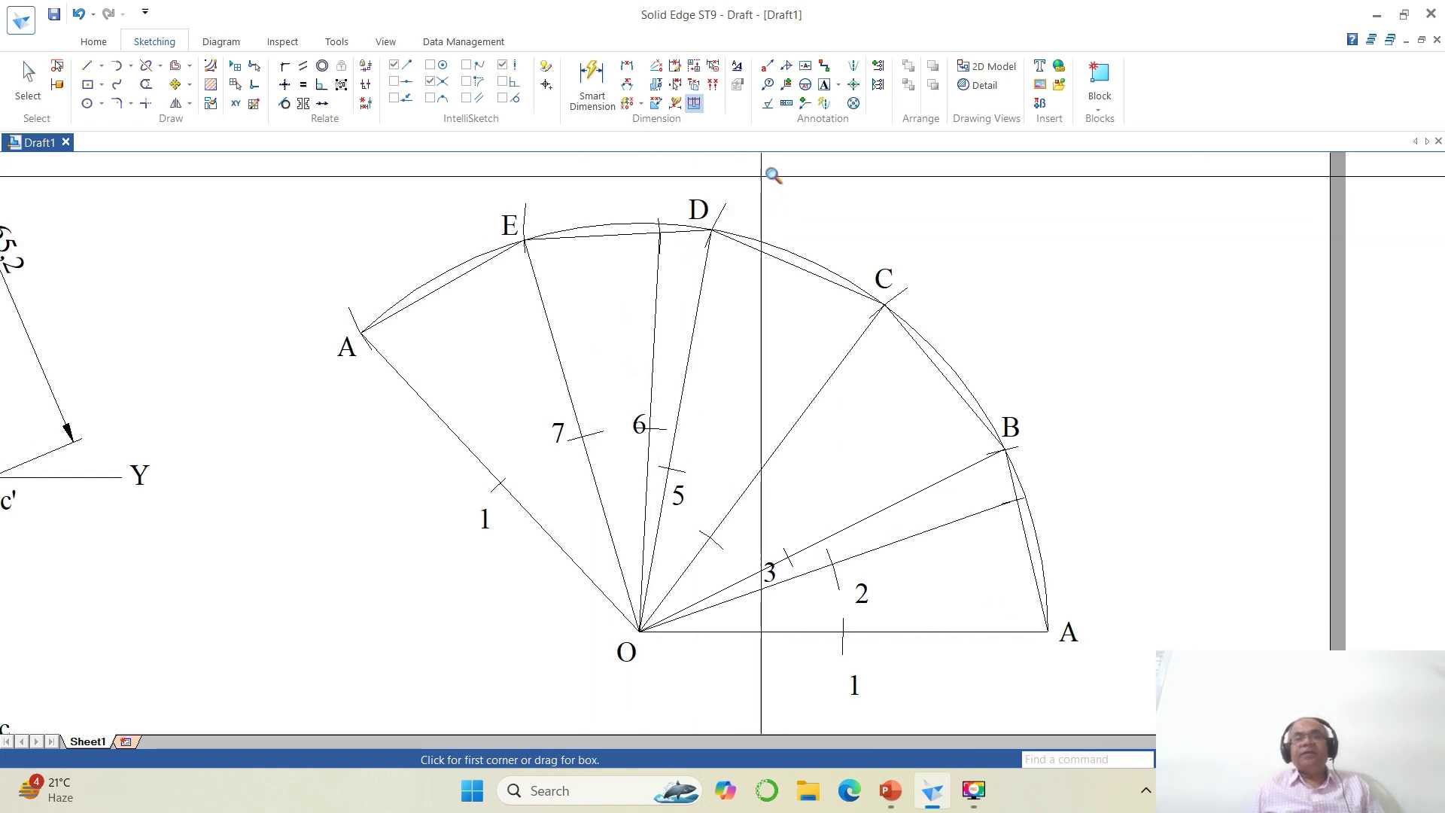
click(824, 85)
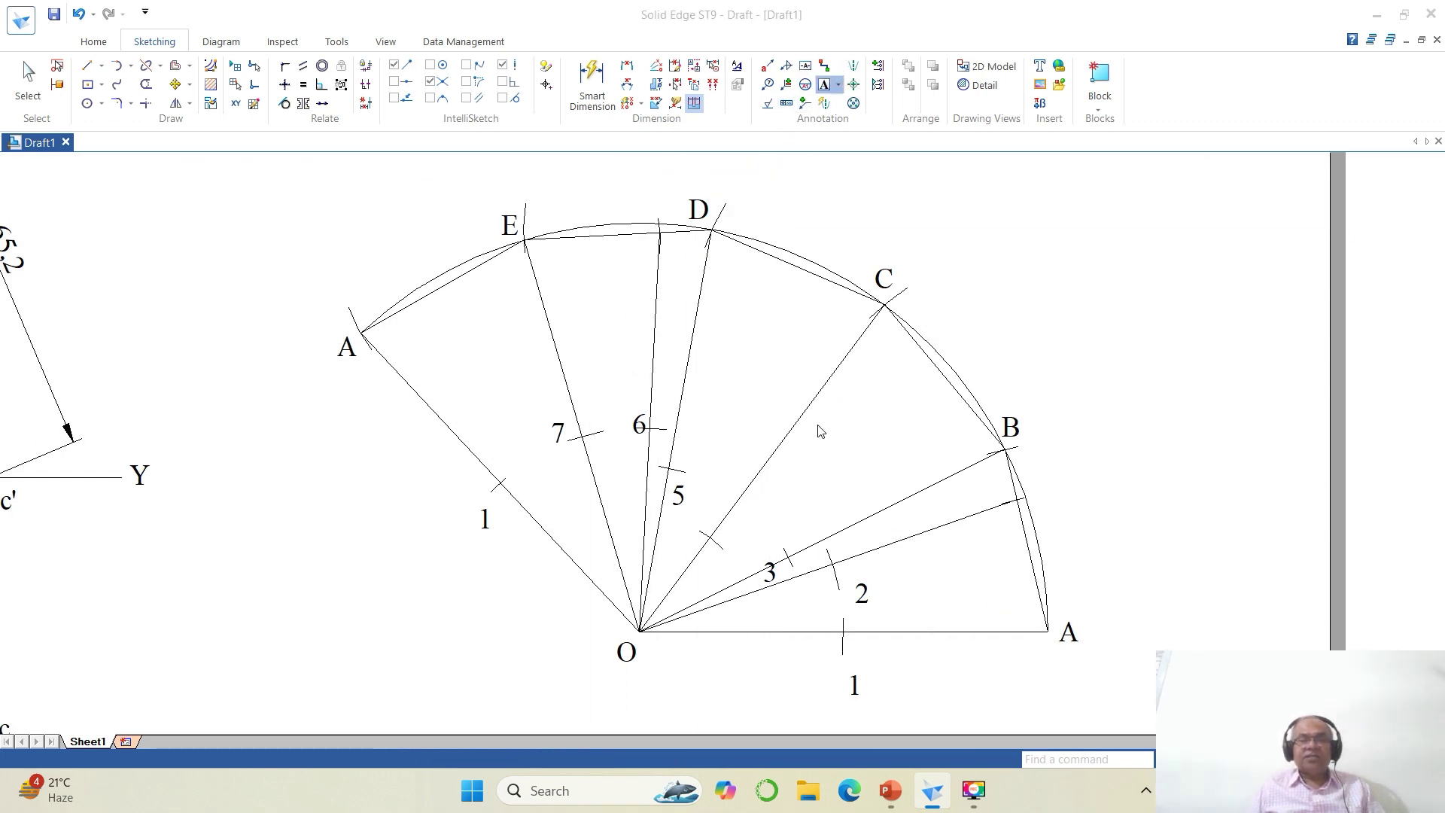
click(707, 555)
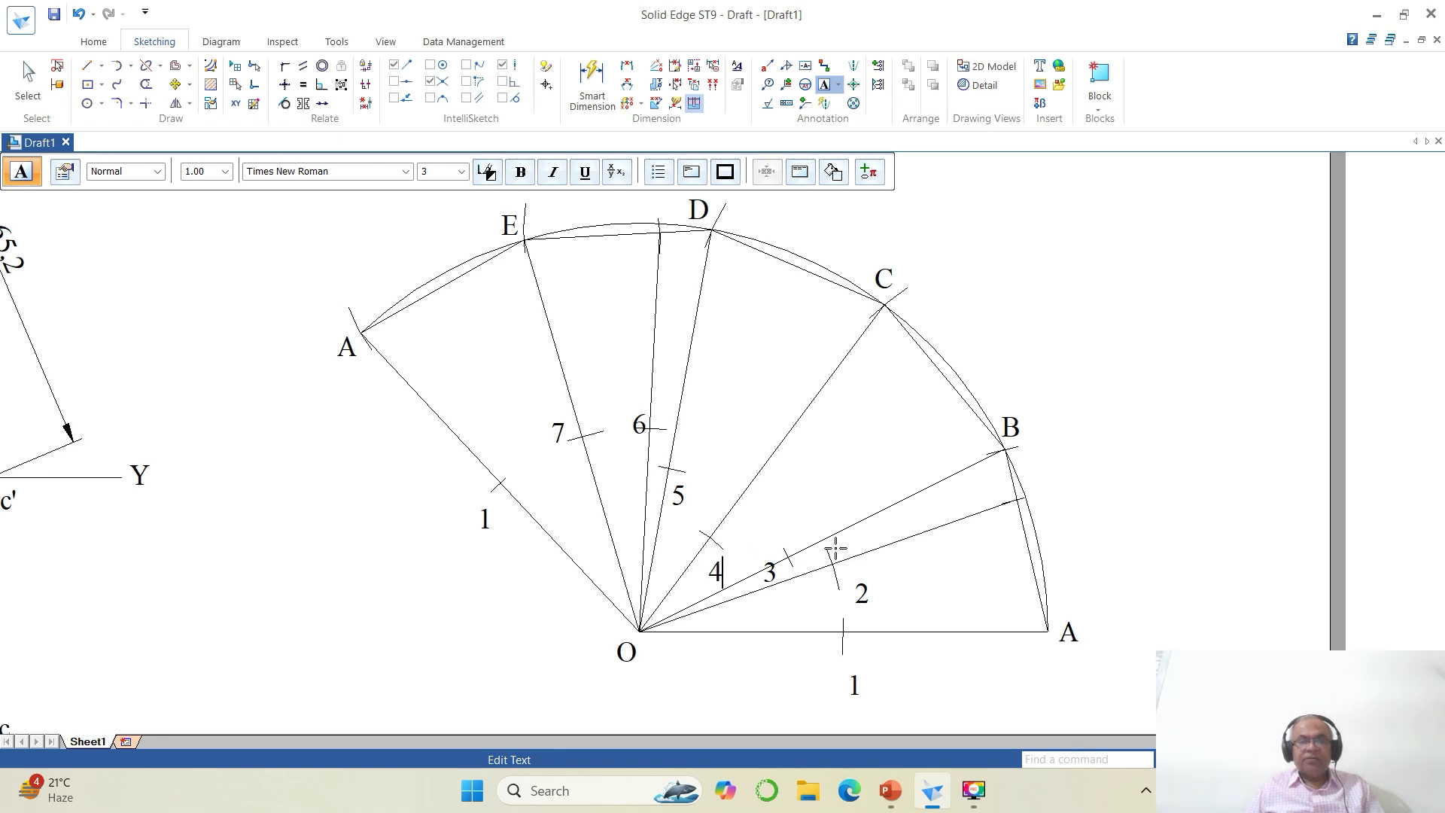
click(860, 536)
Move label 1 on the sloping OA line and label 7 on OE closer to their marks.
click(1208, 759)
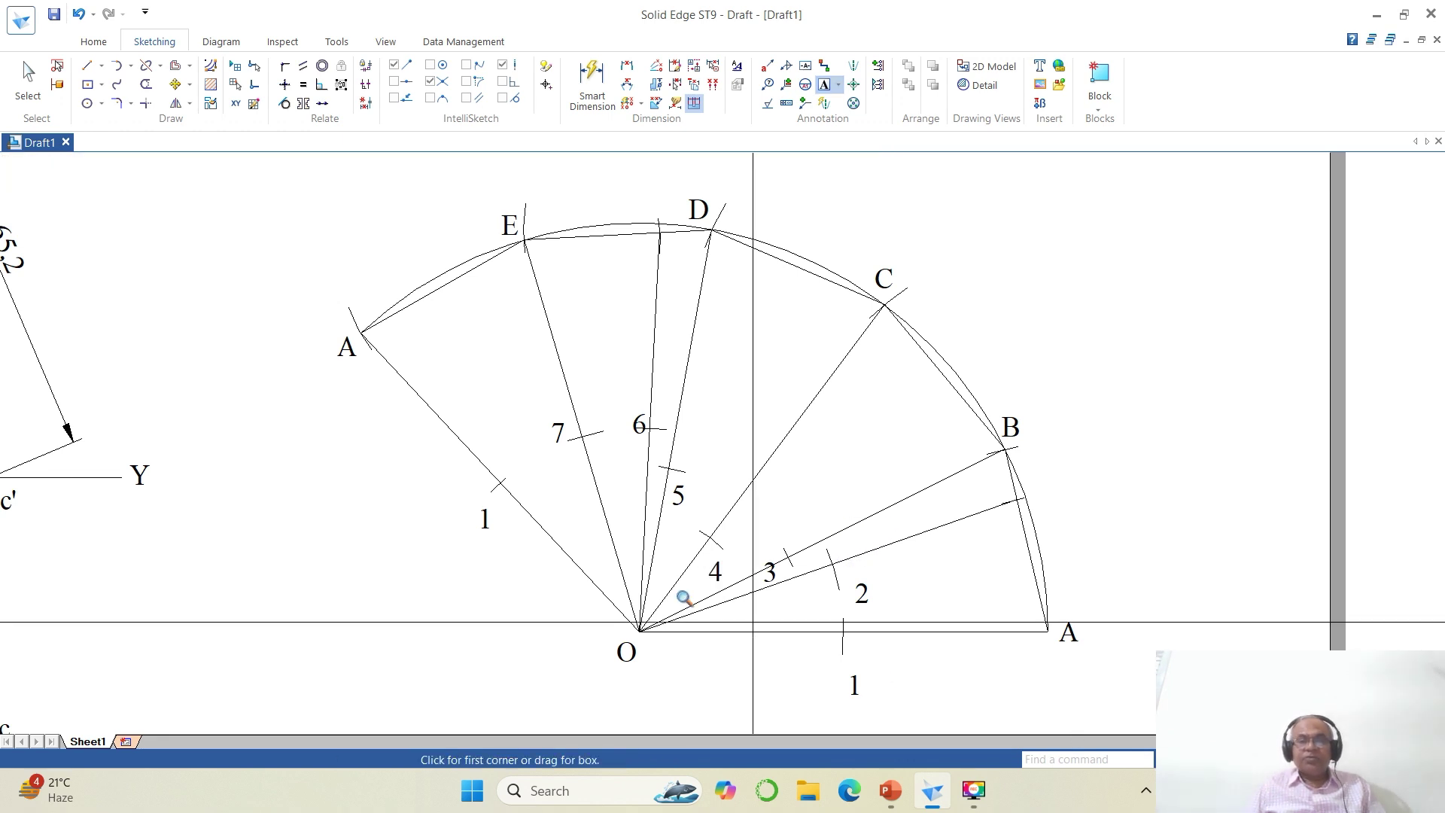
click(466, 387)
click(999, 707)
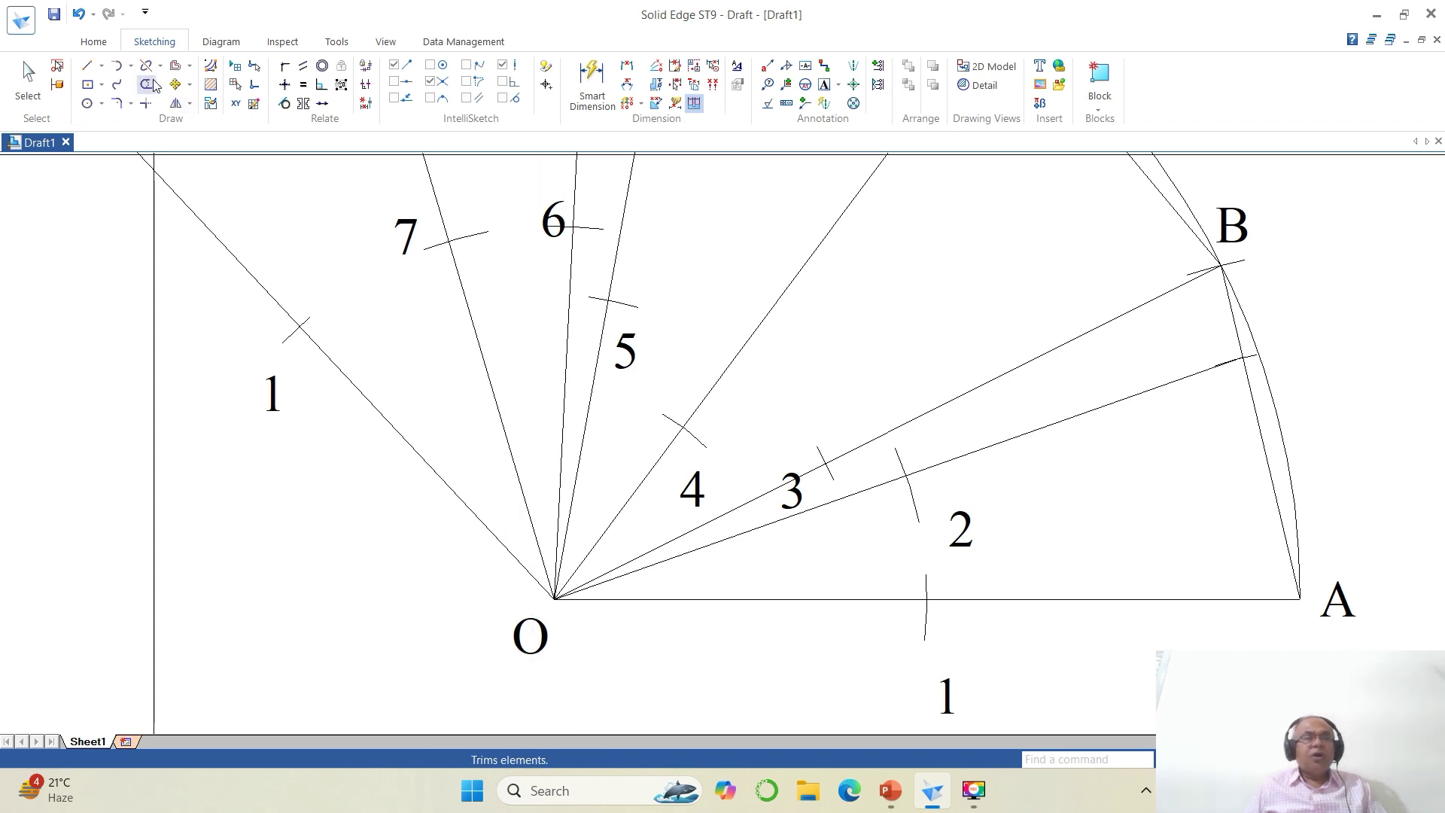
click(176, 83)
click(276, 409)
click(301, 477)
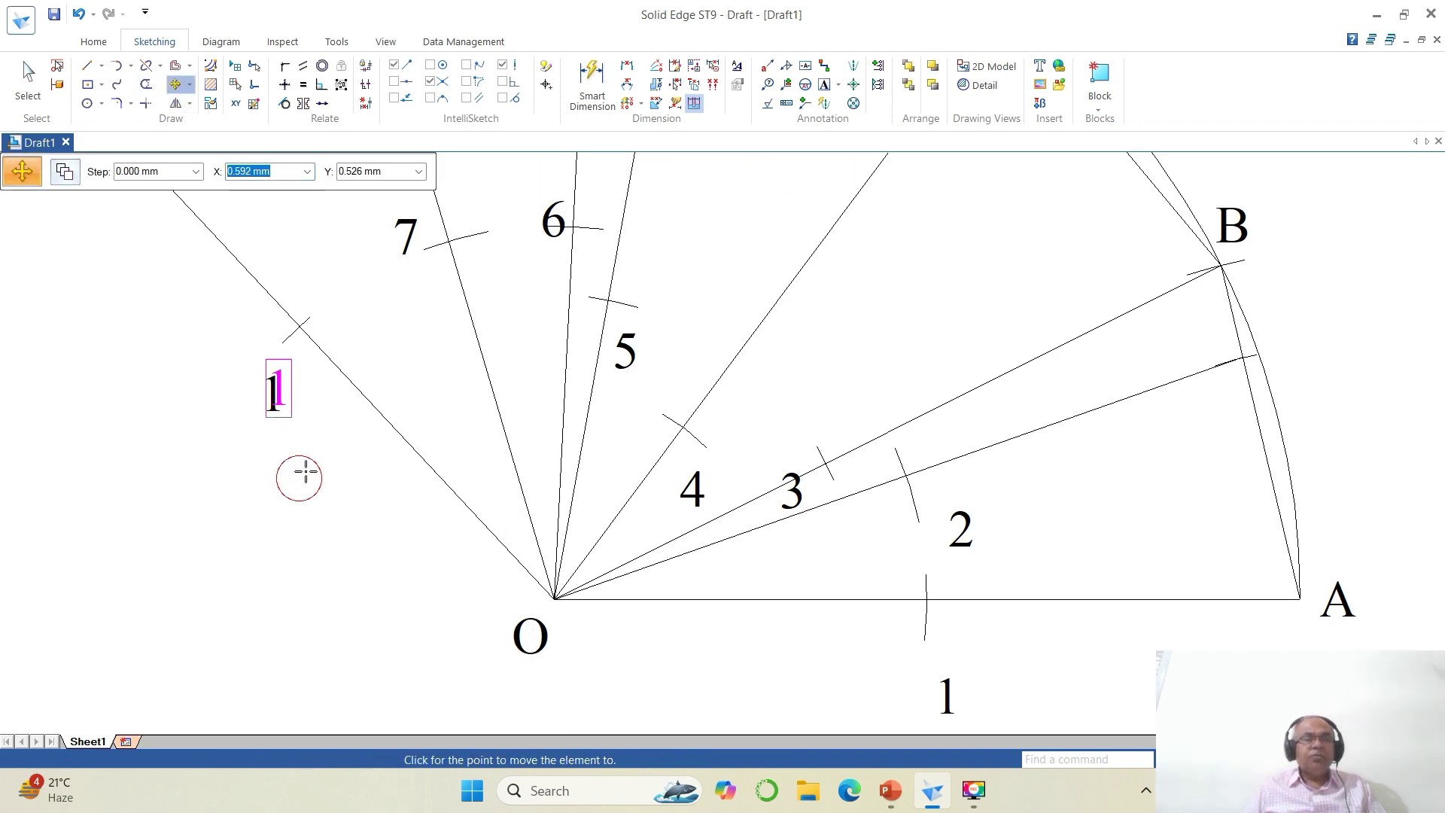
click(313, 458)
click(400, 262)
click(413, 329)
click(419, 313)
Move label 6 above its mark, clear of the line, and label 5 closer to its mark on OD.
click(543, 250)
click(535, 312)
click(531, 288)
click(625, 350)
click(662, 385)
click(657, 377)
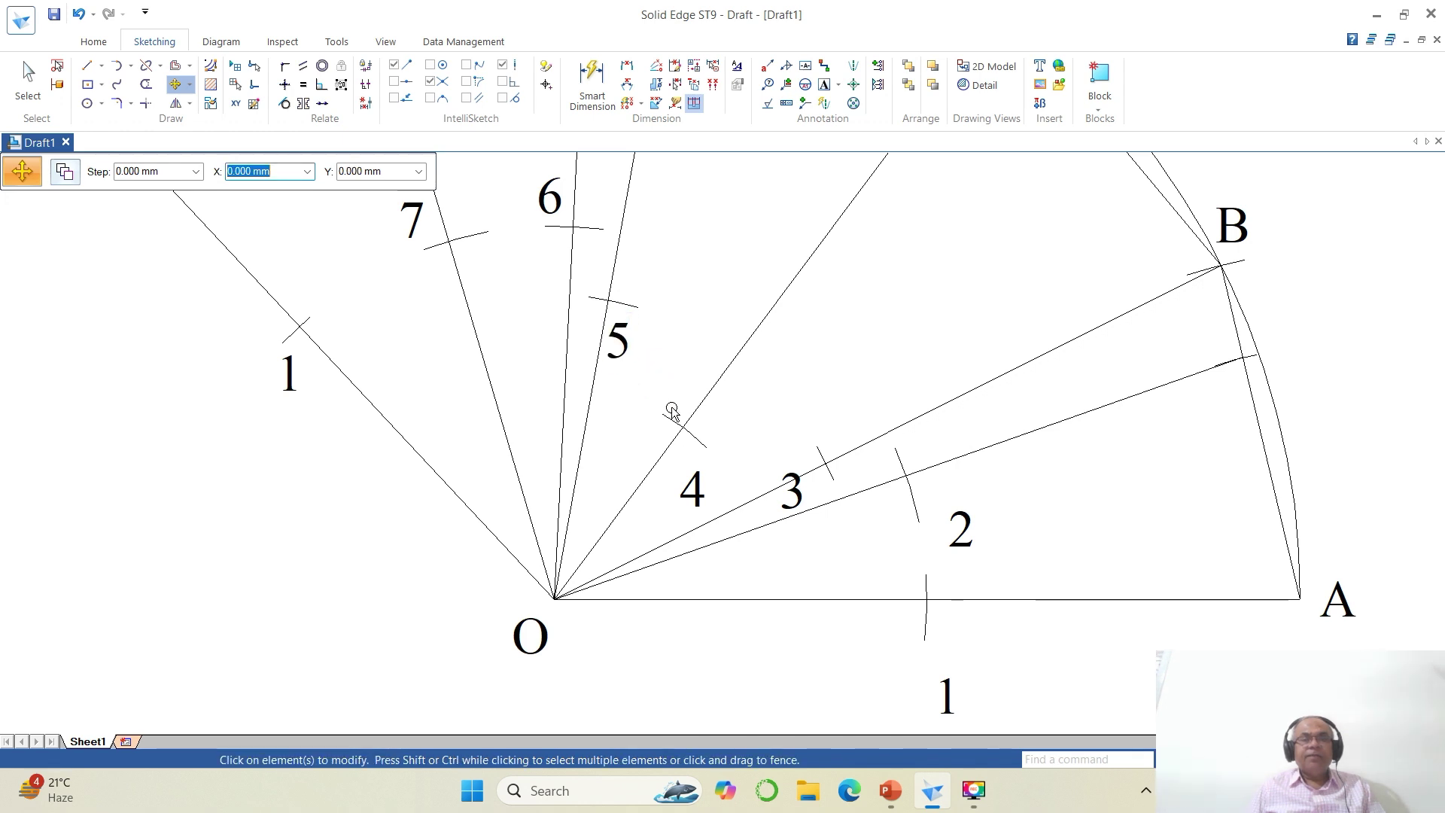
Move label 4 nearer its mark on OC and label 3 nearer its mark on OB.
click(691, 487)
click(728, 490)
click(725, 475)
click(789, 501)
click(798, 541)
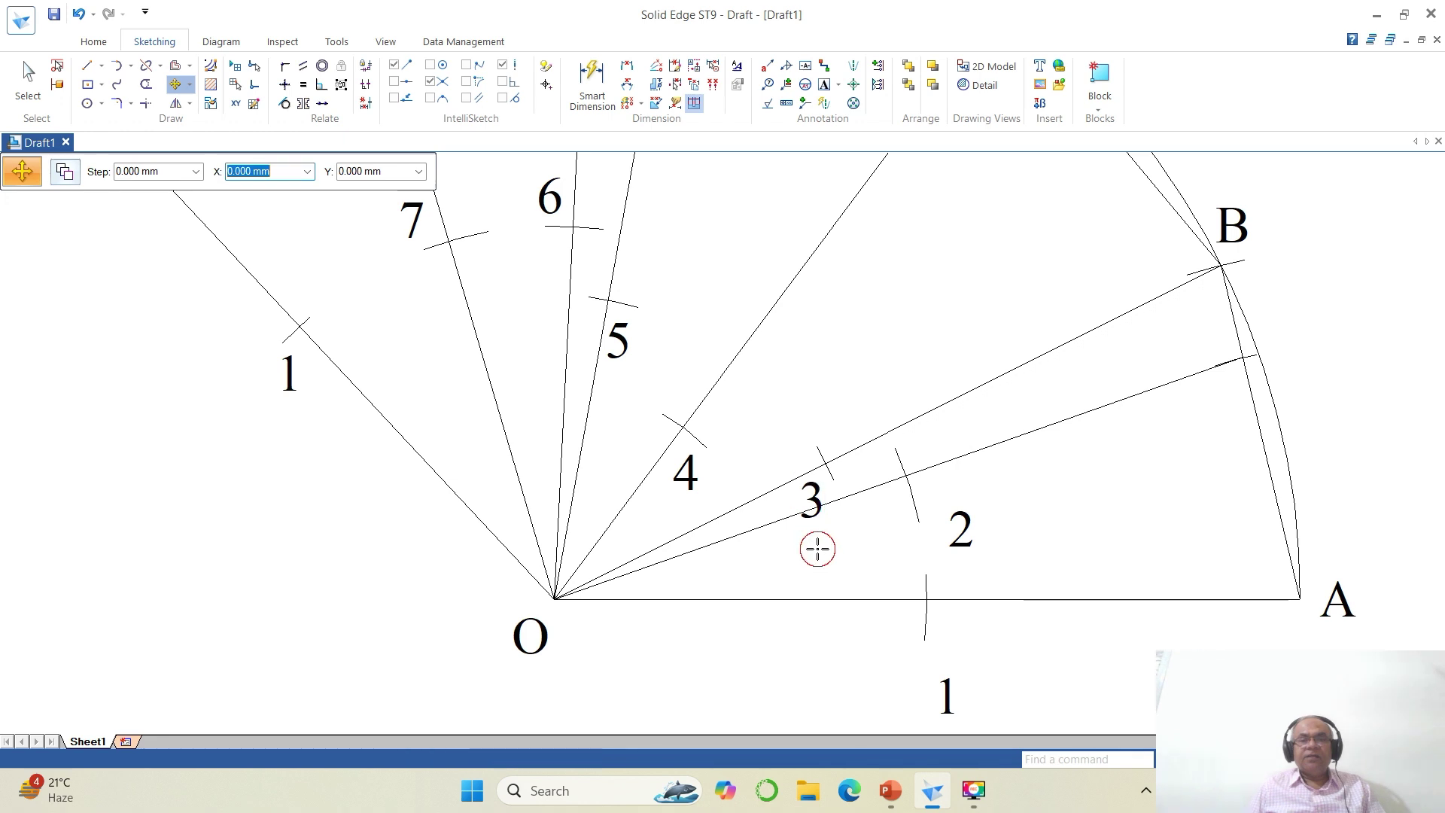
click(816, 548)
Move label 2 beside its mark on the line to AB and label 1 just below its mark on the horizontal OA line.
click(951, 541)
click(974, 564)
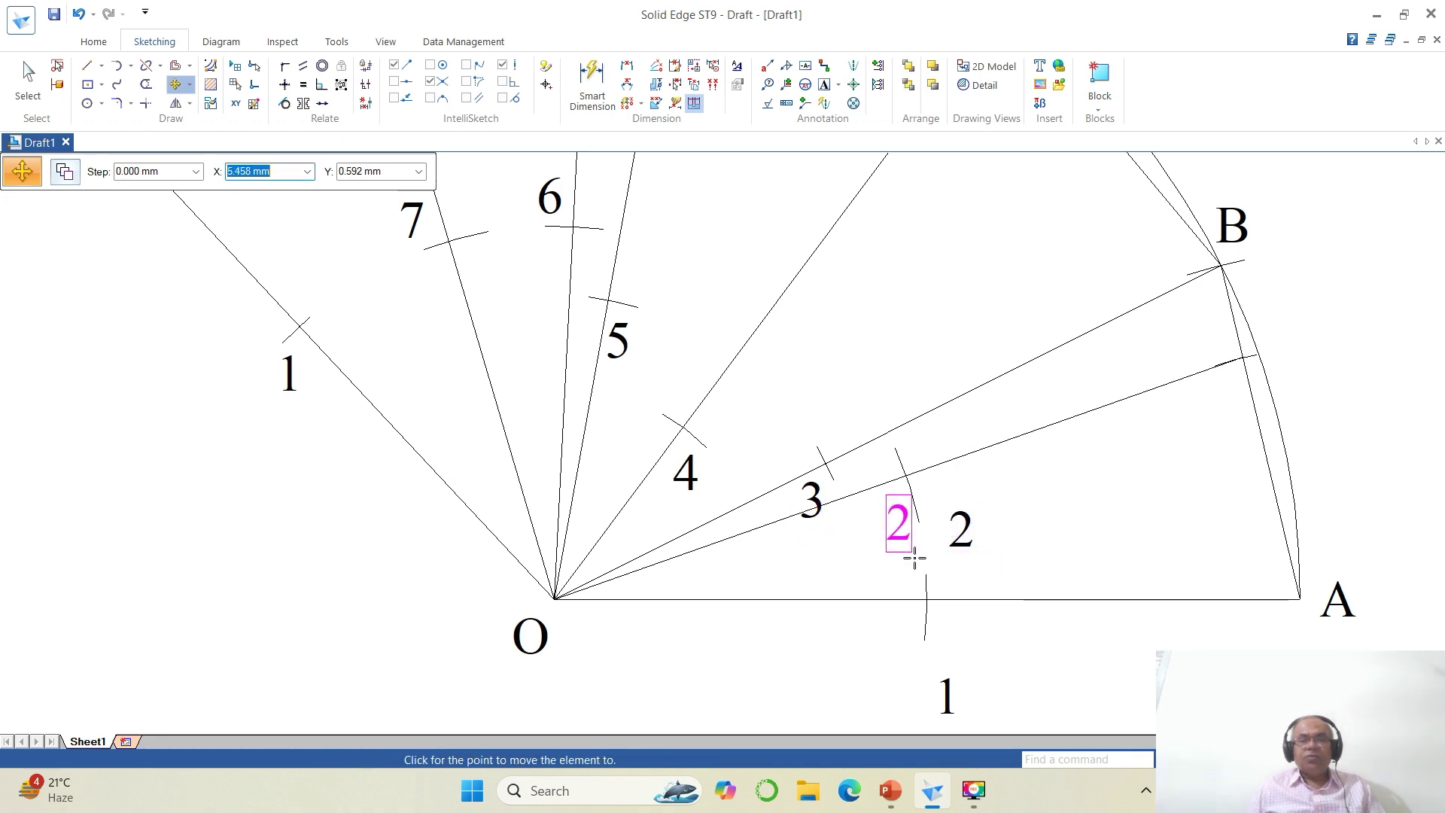
click(914, 557)
click(944, 681)
click(1000, 676)
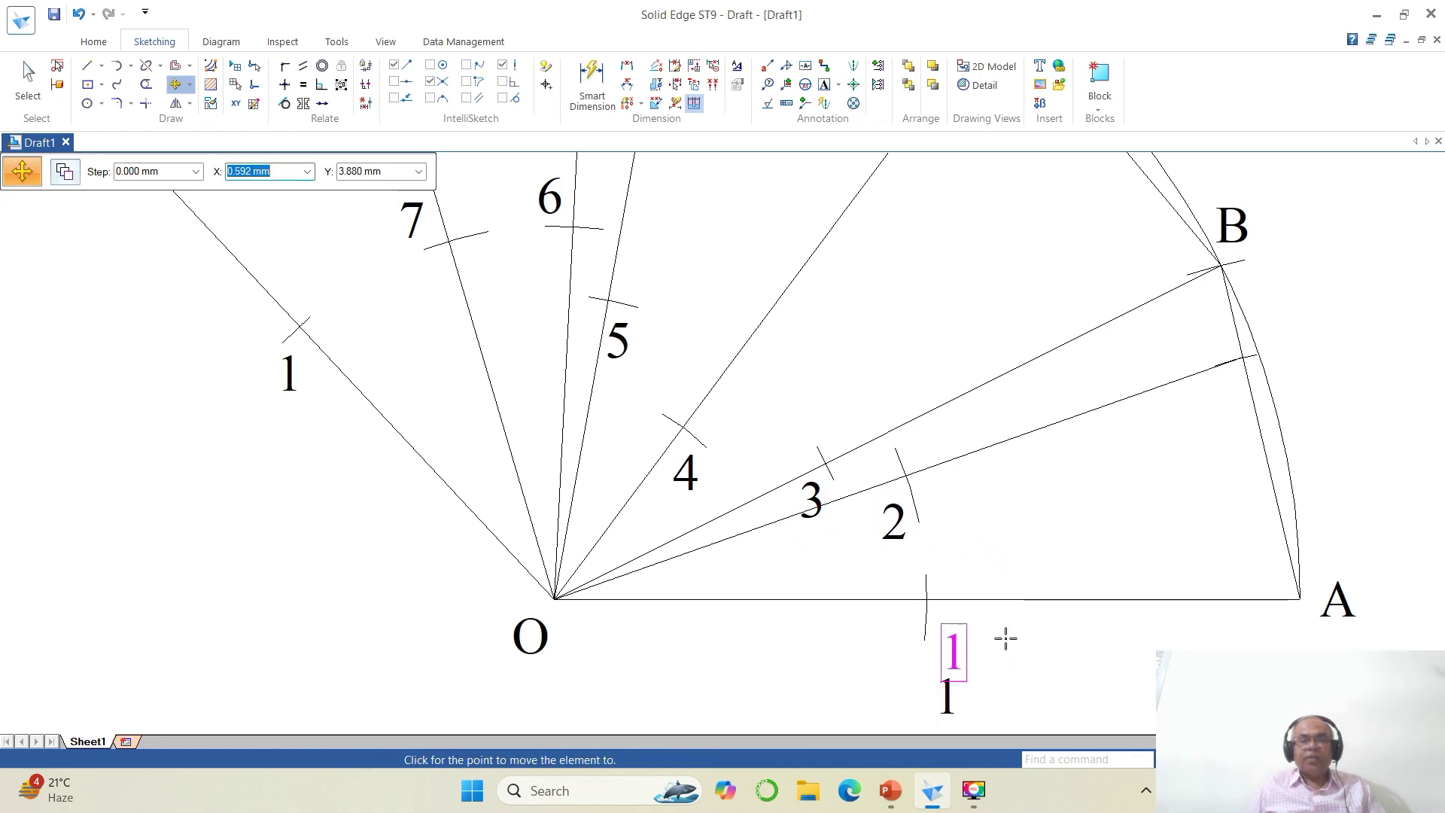
click(1000, 622)
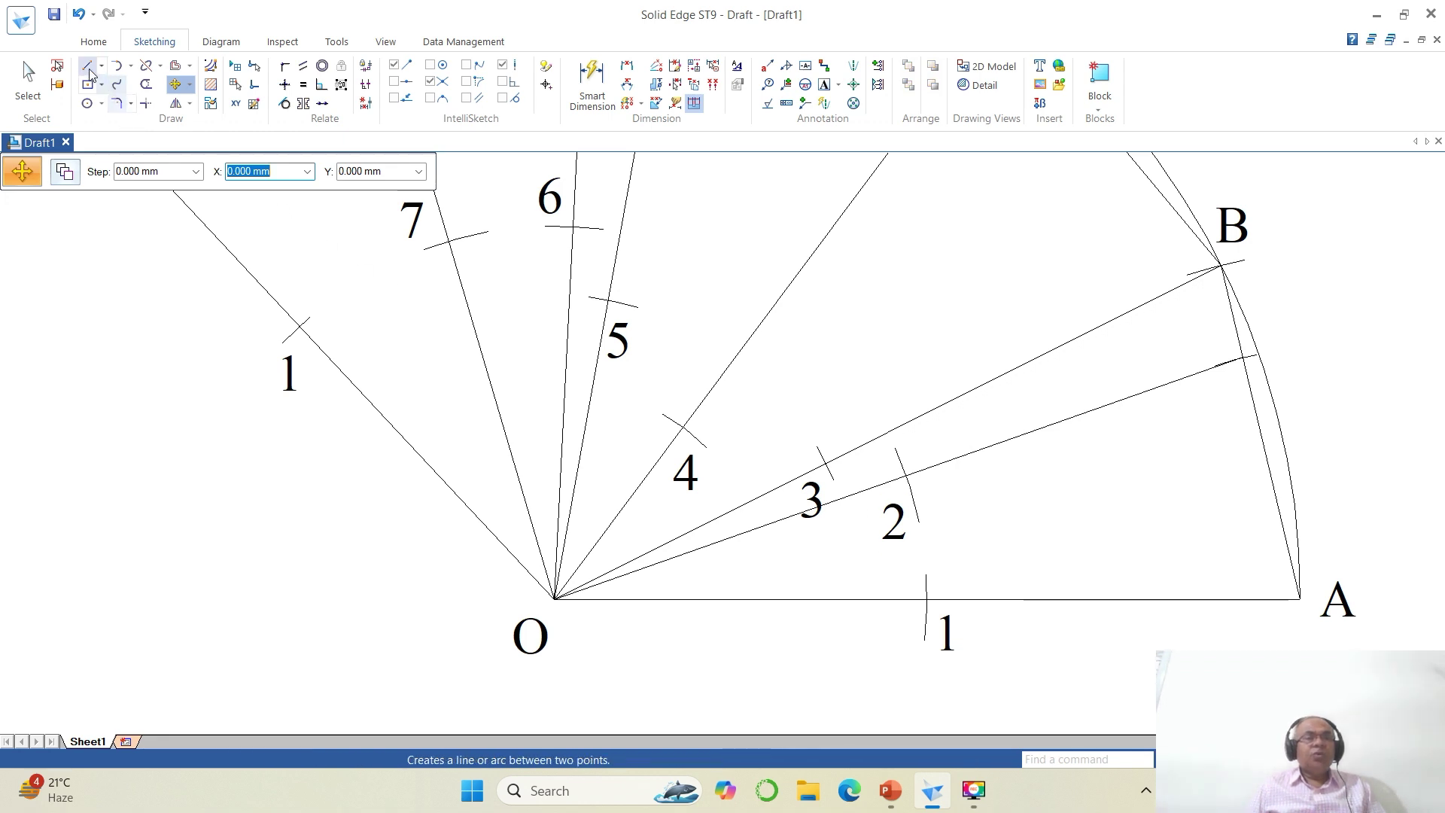
Join marks 1, 2, 3, 4, 5, 6, 7 and the second 1 with a continuous chain of straight lines.
click(88, 66)
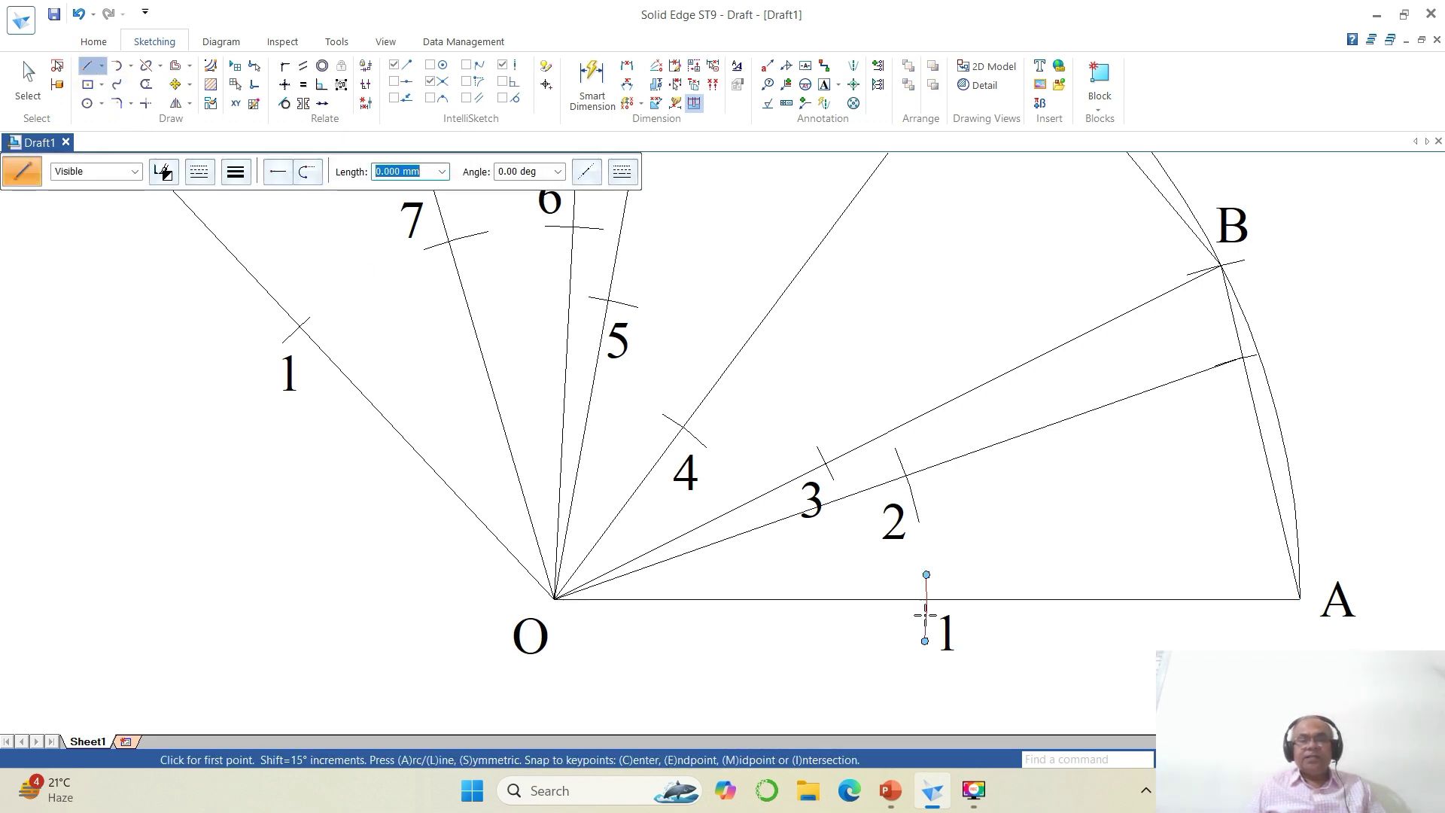
click(926, 599)
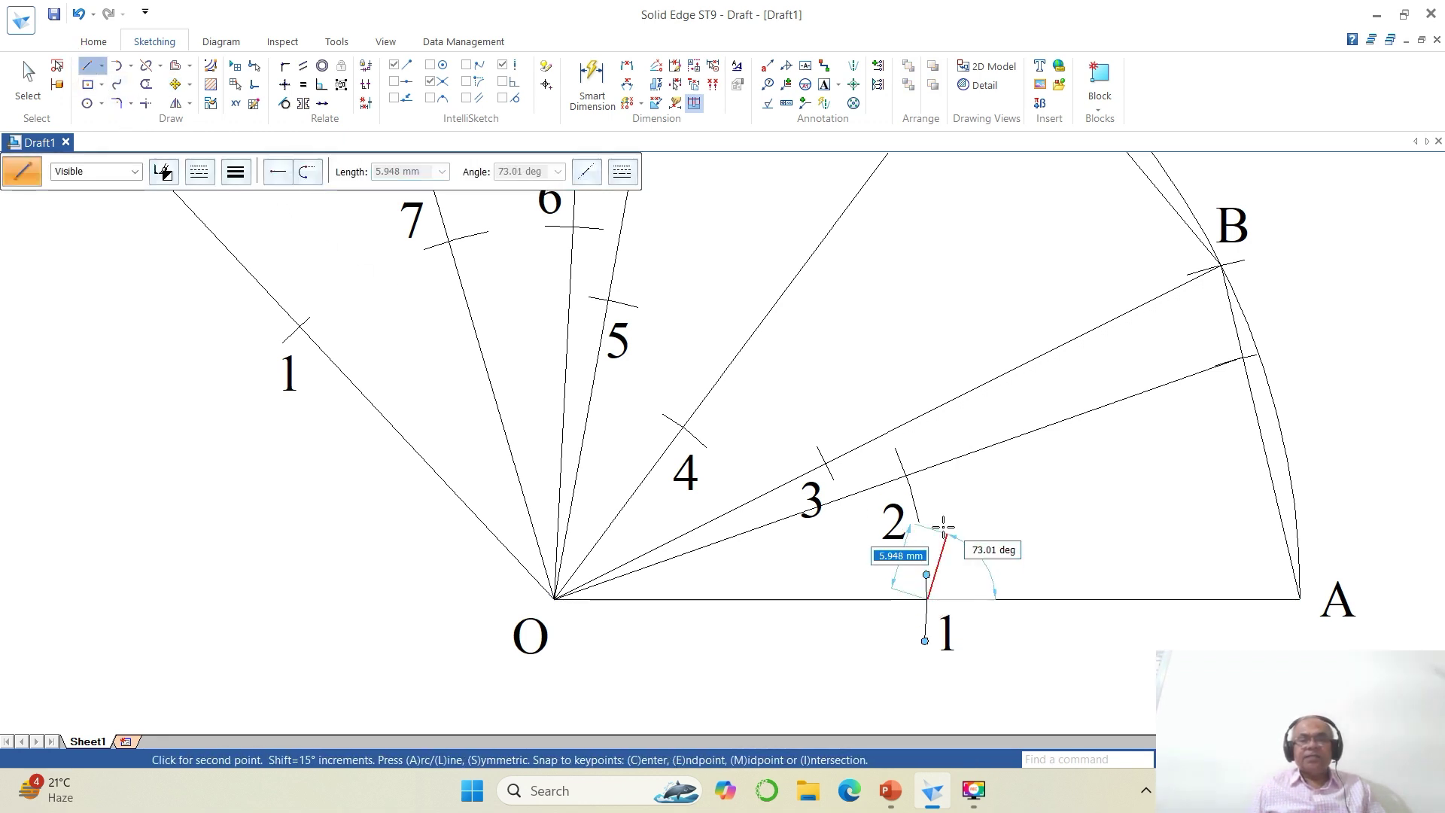
click(908, 477)
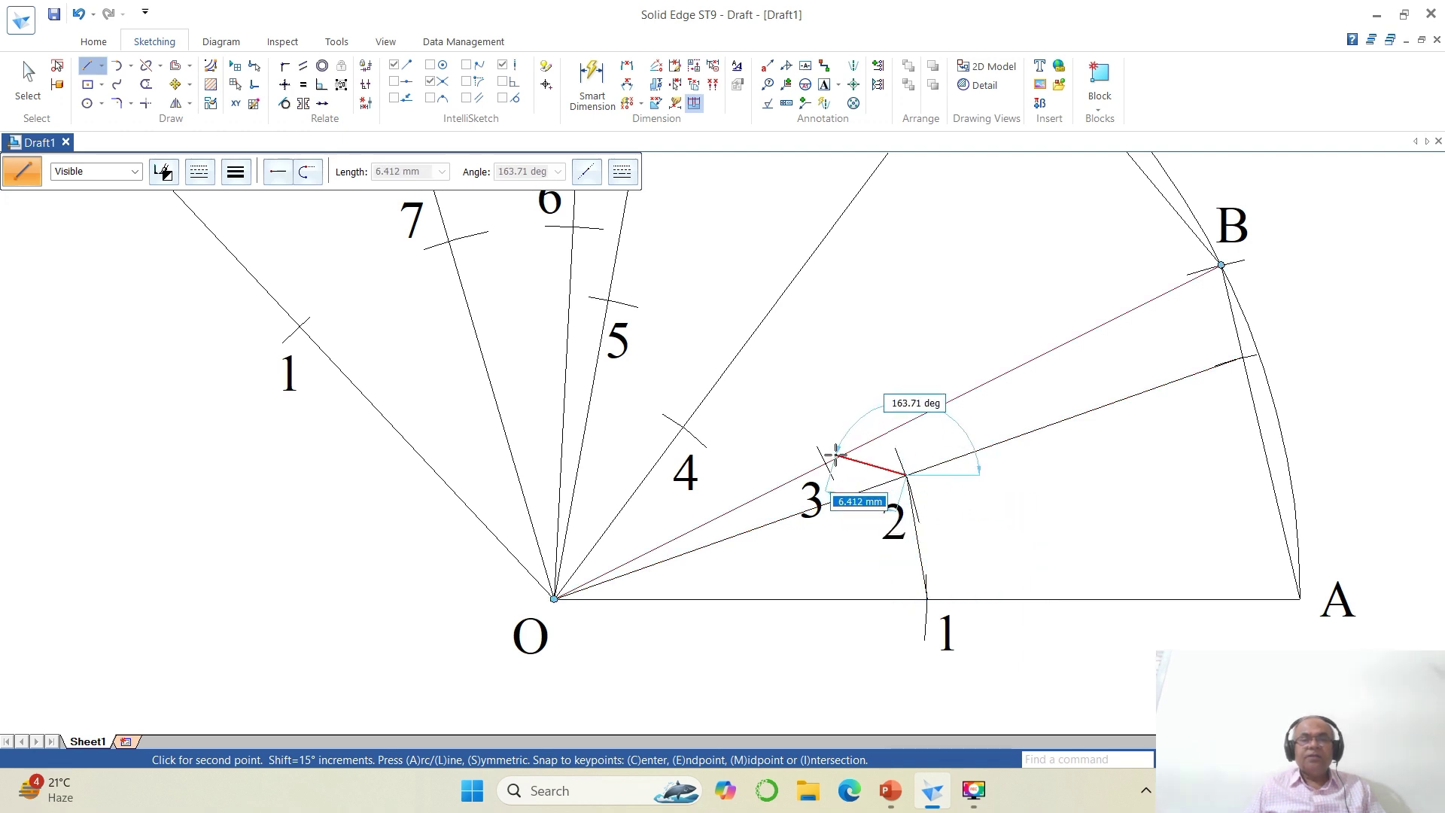
click(826, 463)
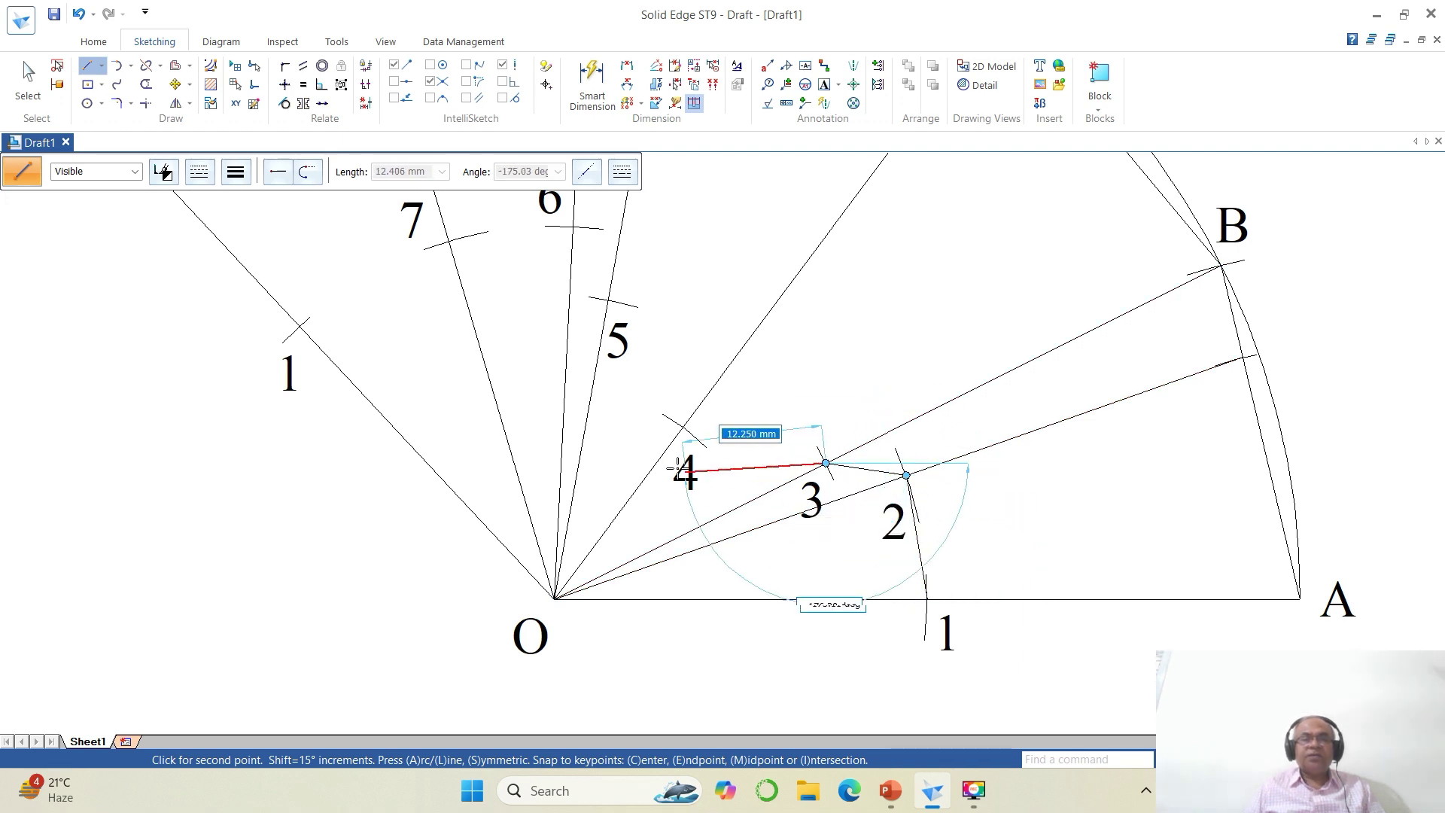
click(683, 428)
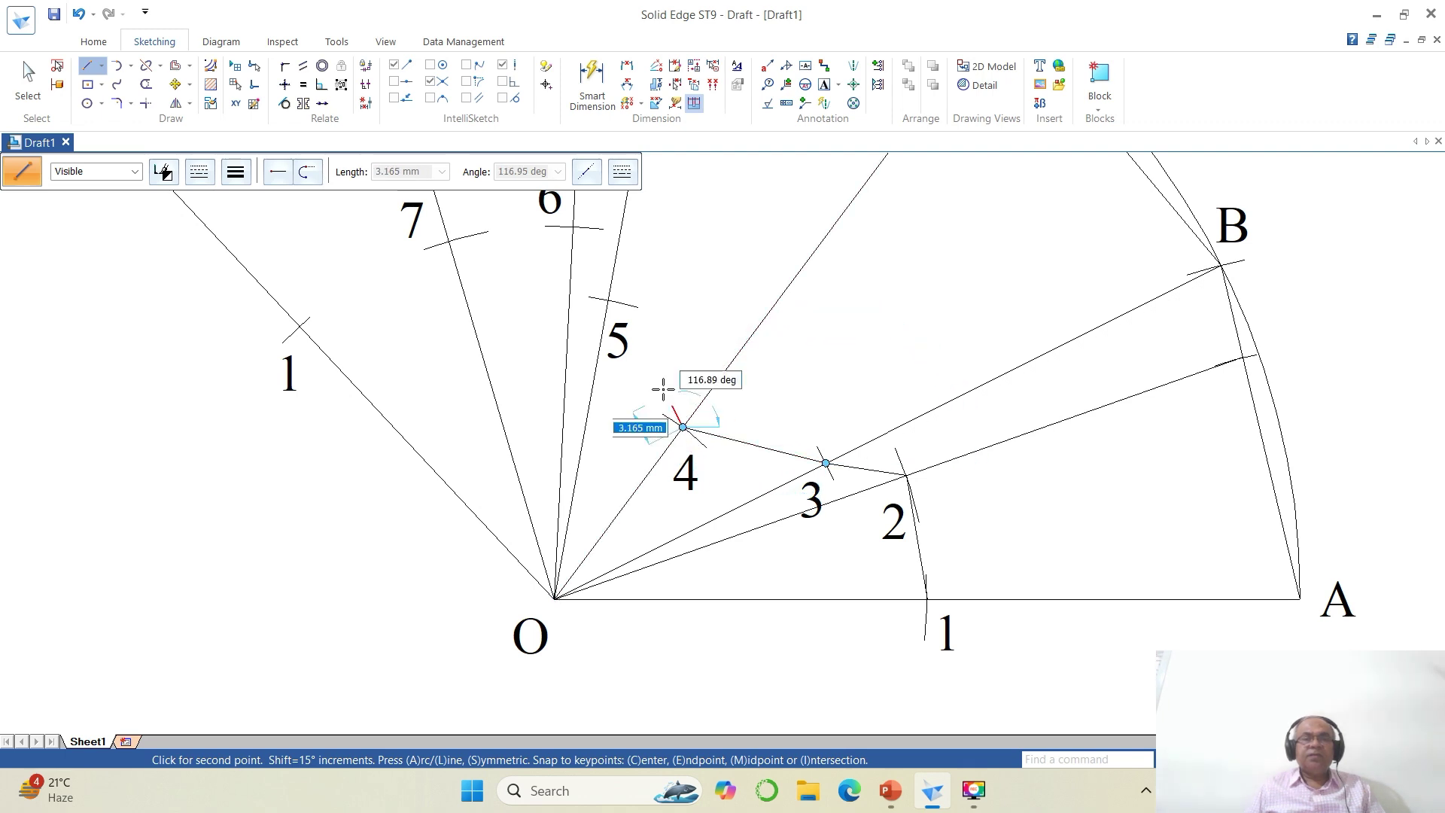
click(608, 301)
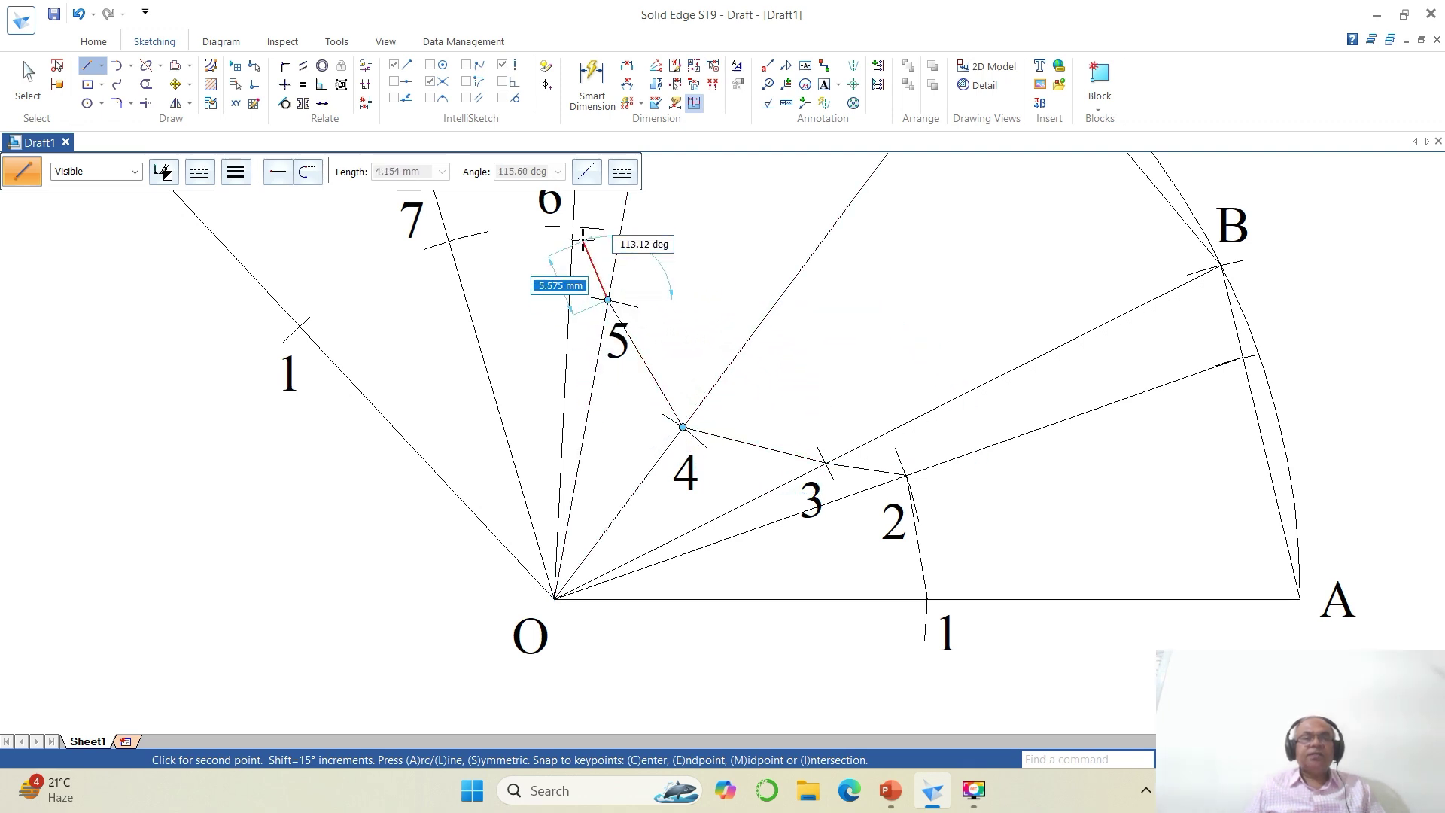
click(573, 226)
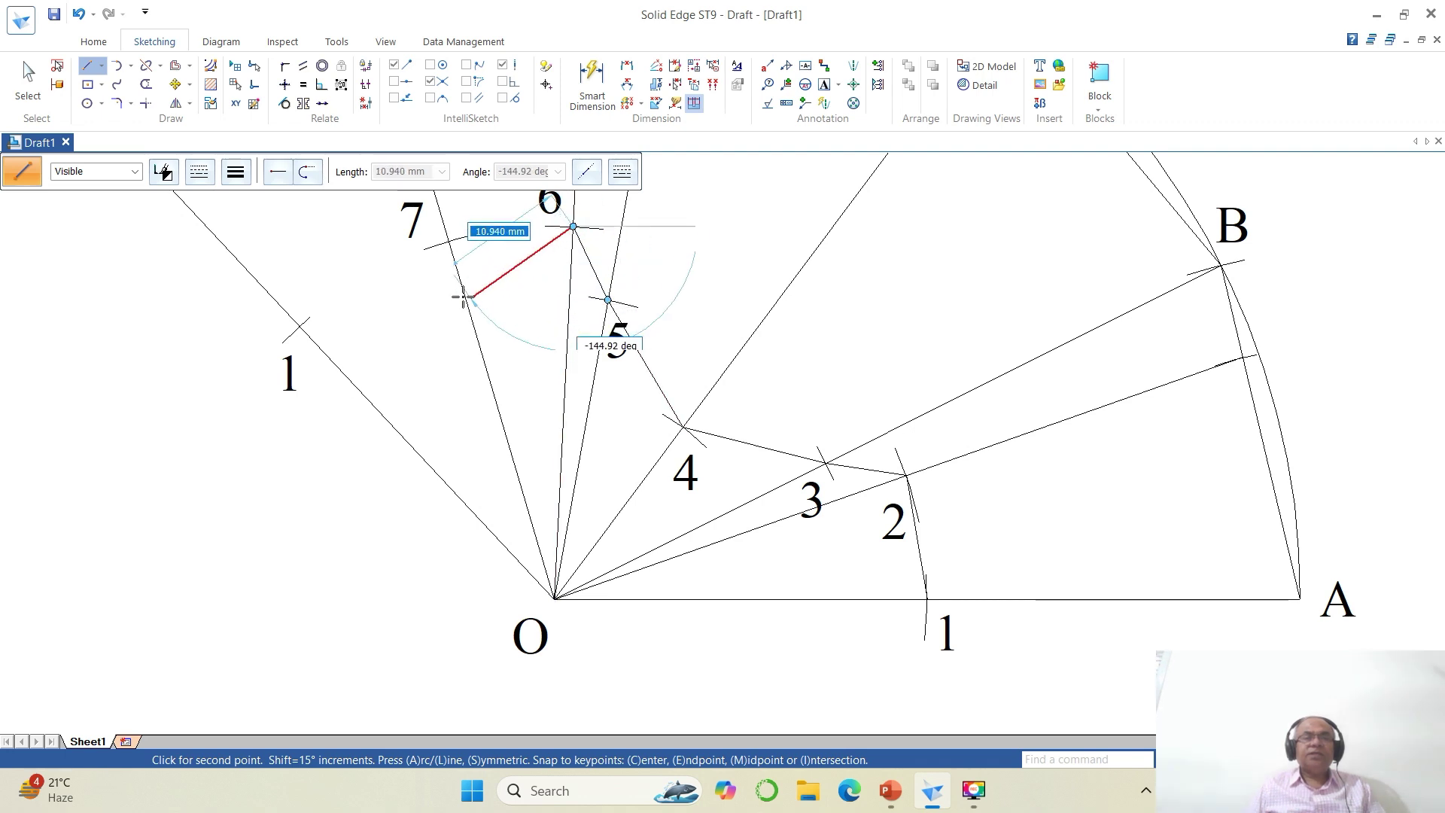
click(449, 241)
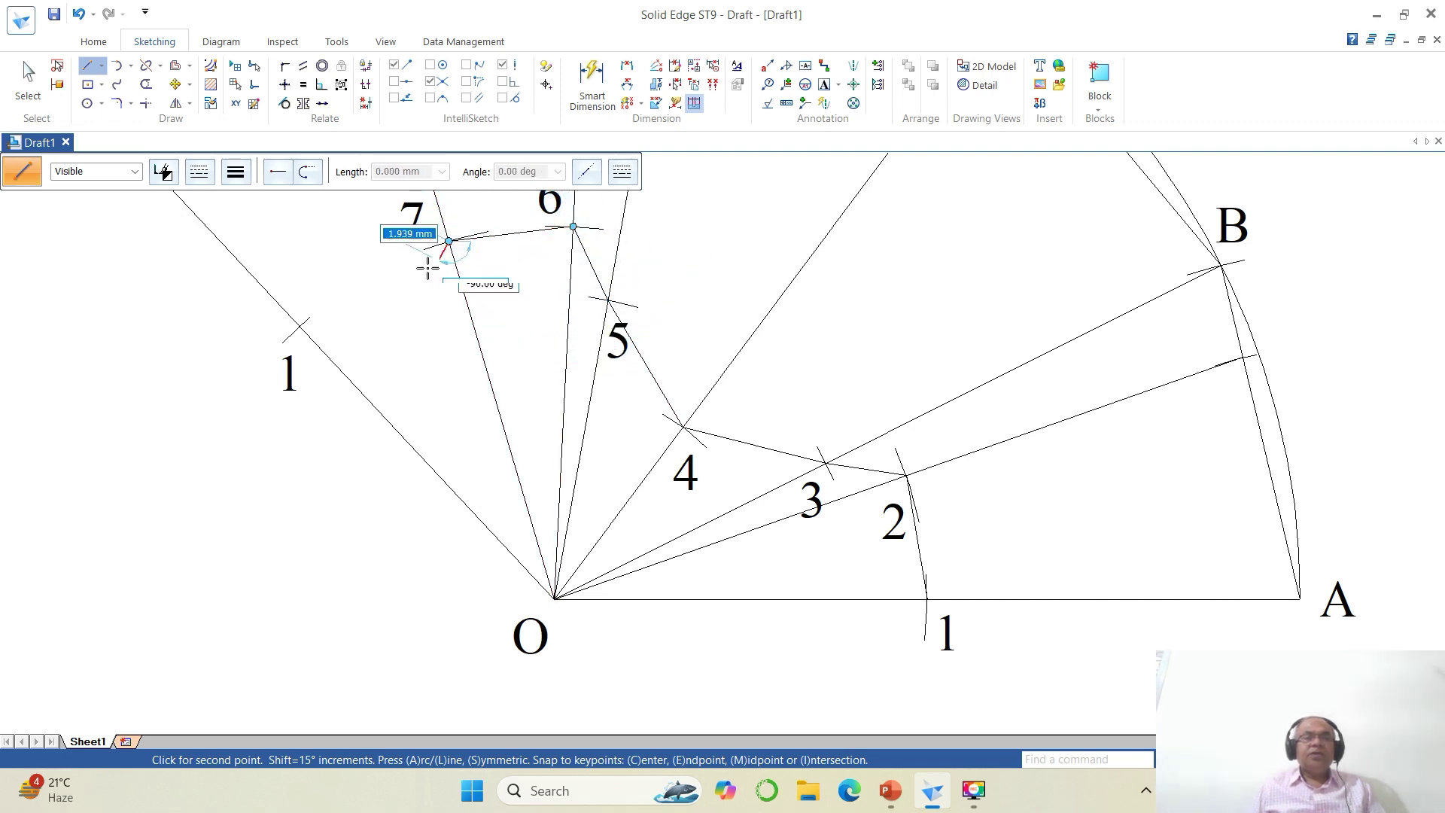
click(300, 326)
right_click(412, 484)
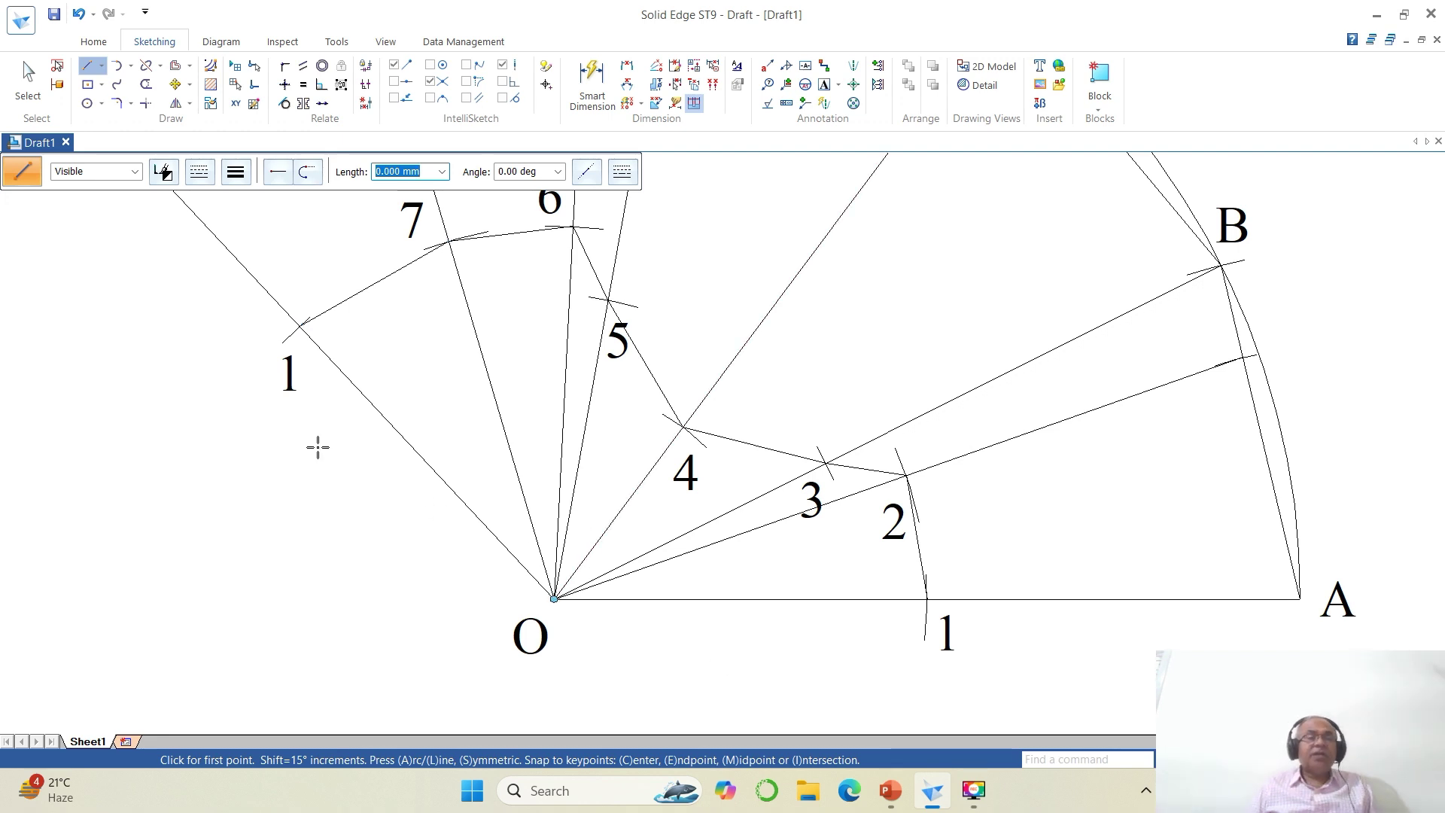
Split the sloping OA line at mark 1, line OE at mark 7 and line OD at mark 5.
click(146, 66)
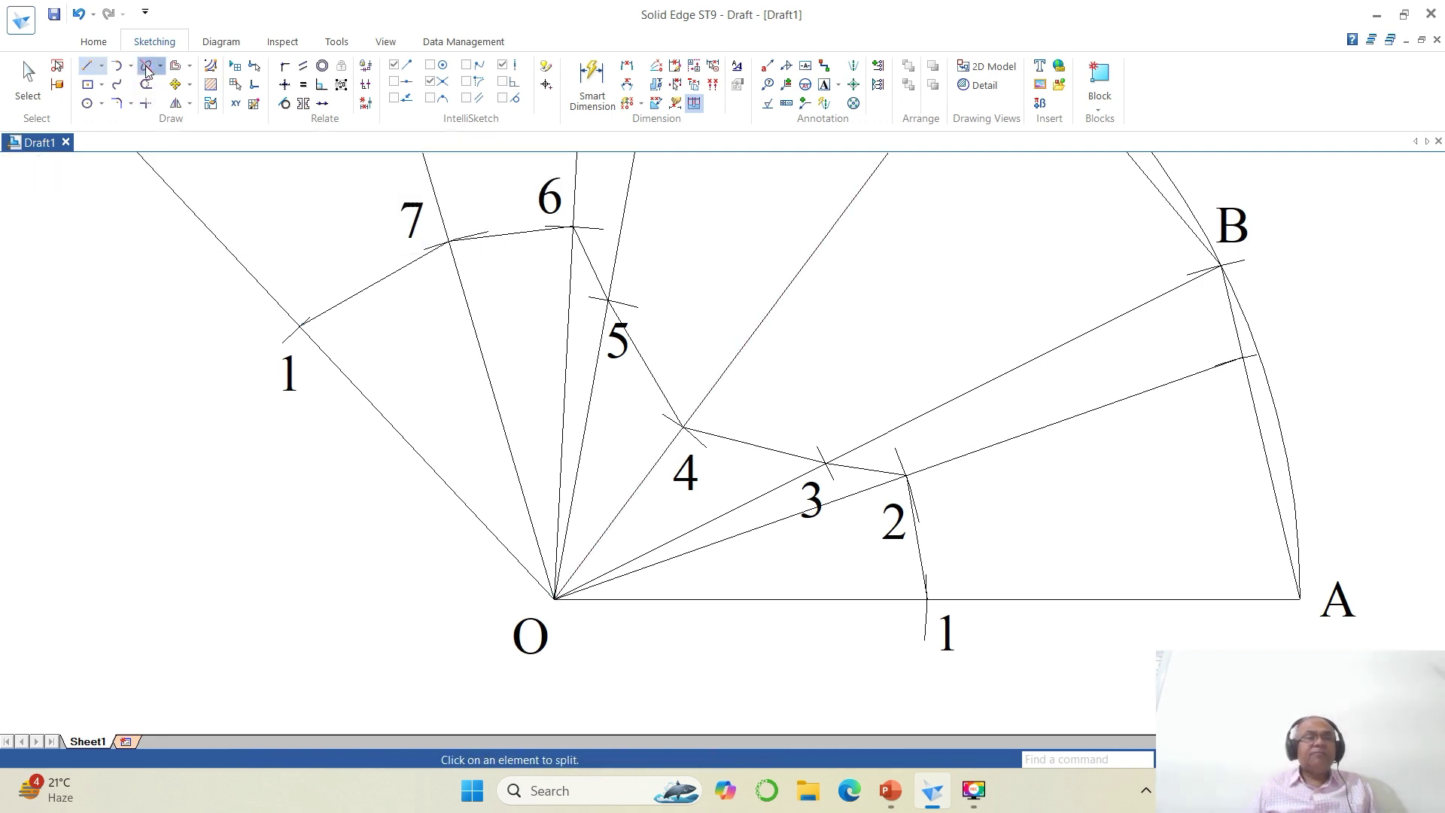
click(328, 365)
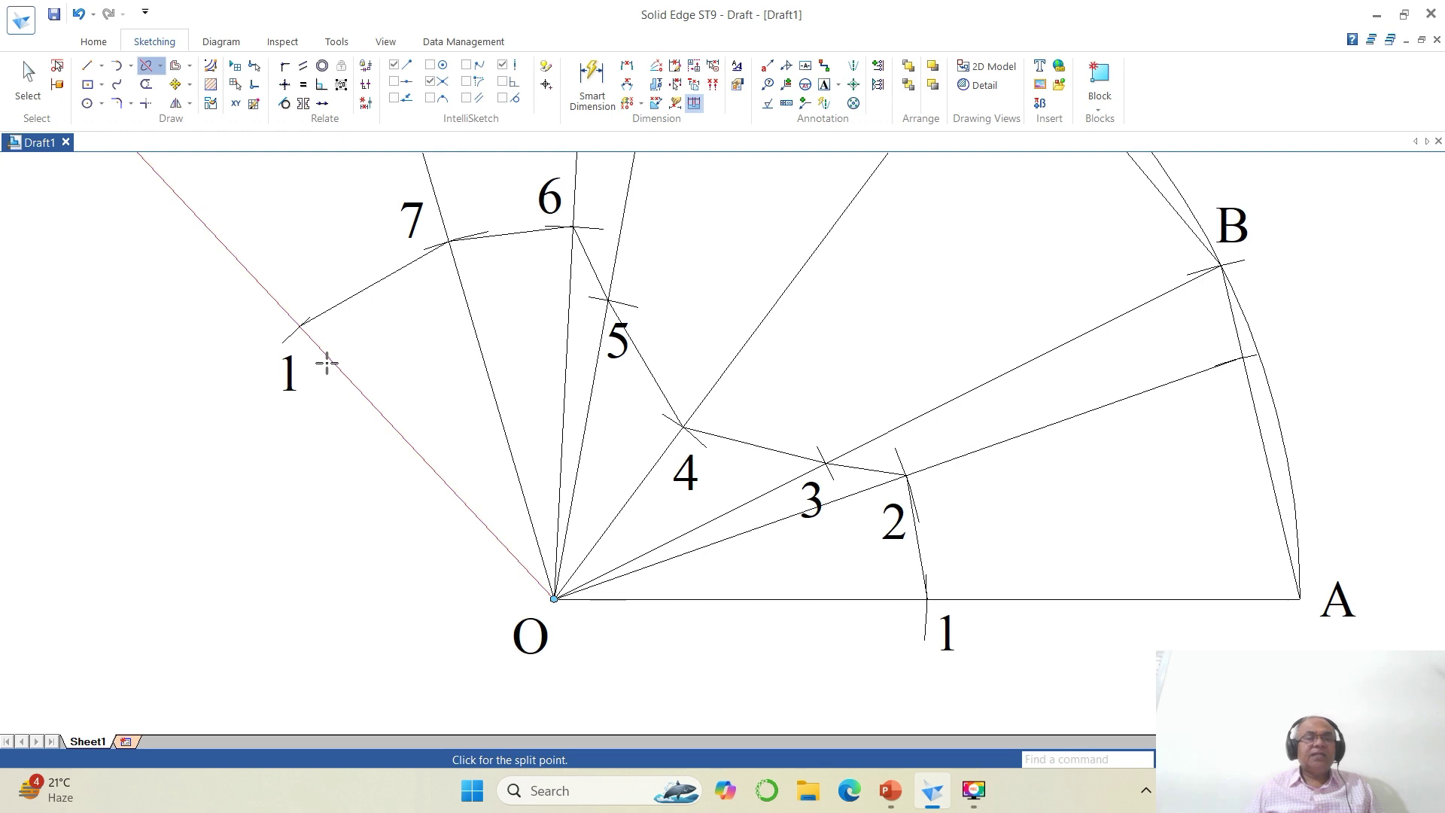
click(299, 326)
click(475, 348)
click(449, 241)
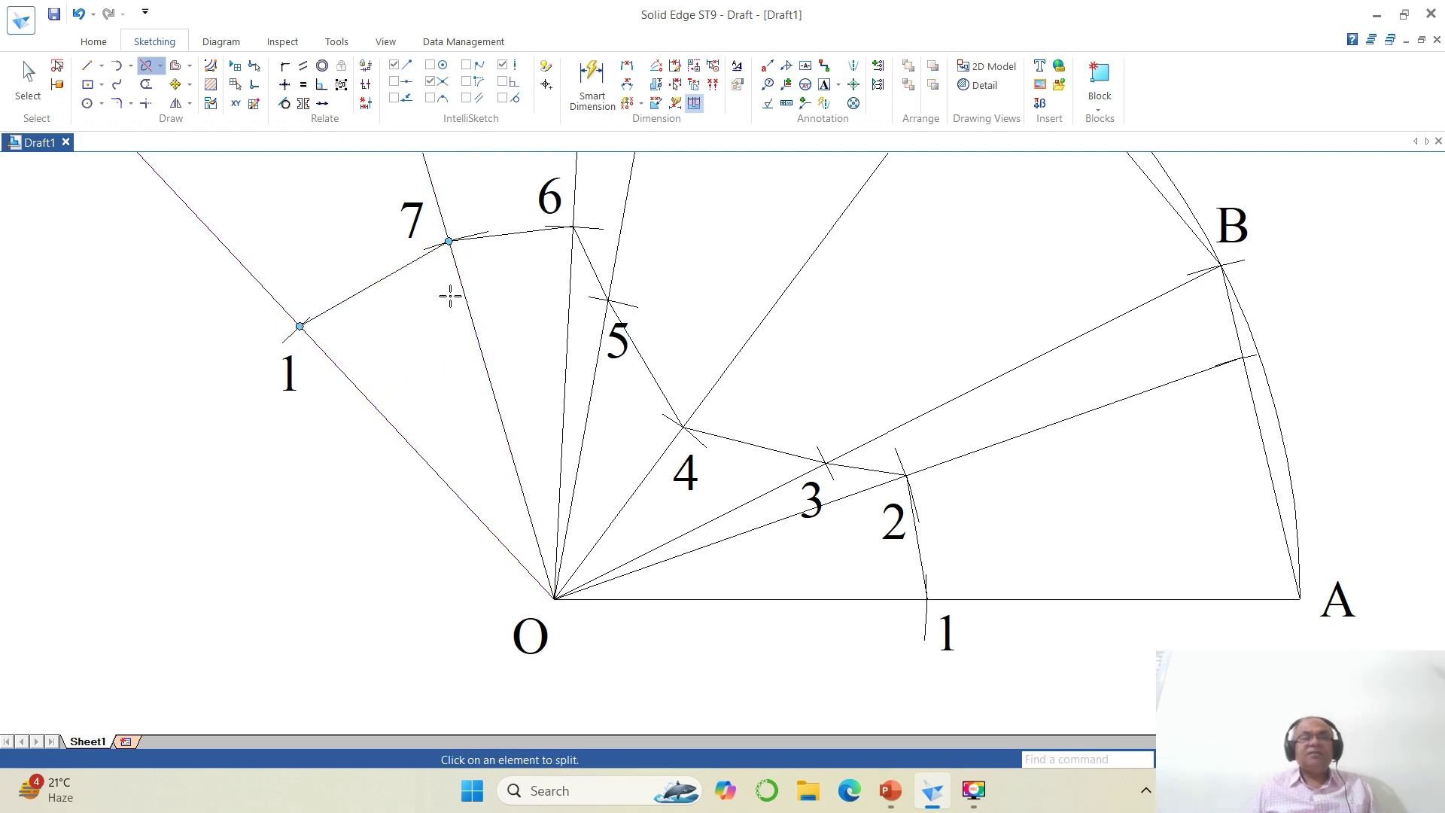
click(591, 399)
click(609, 299)
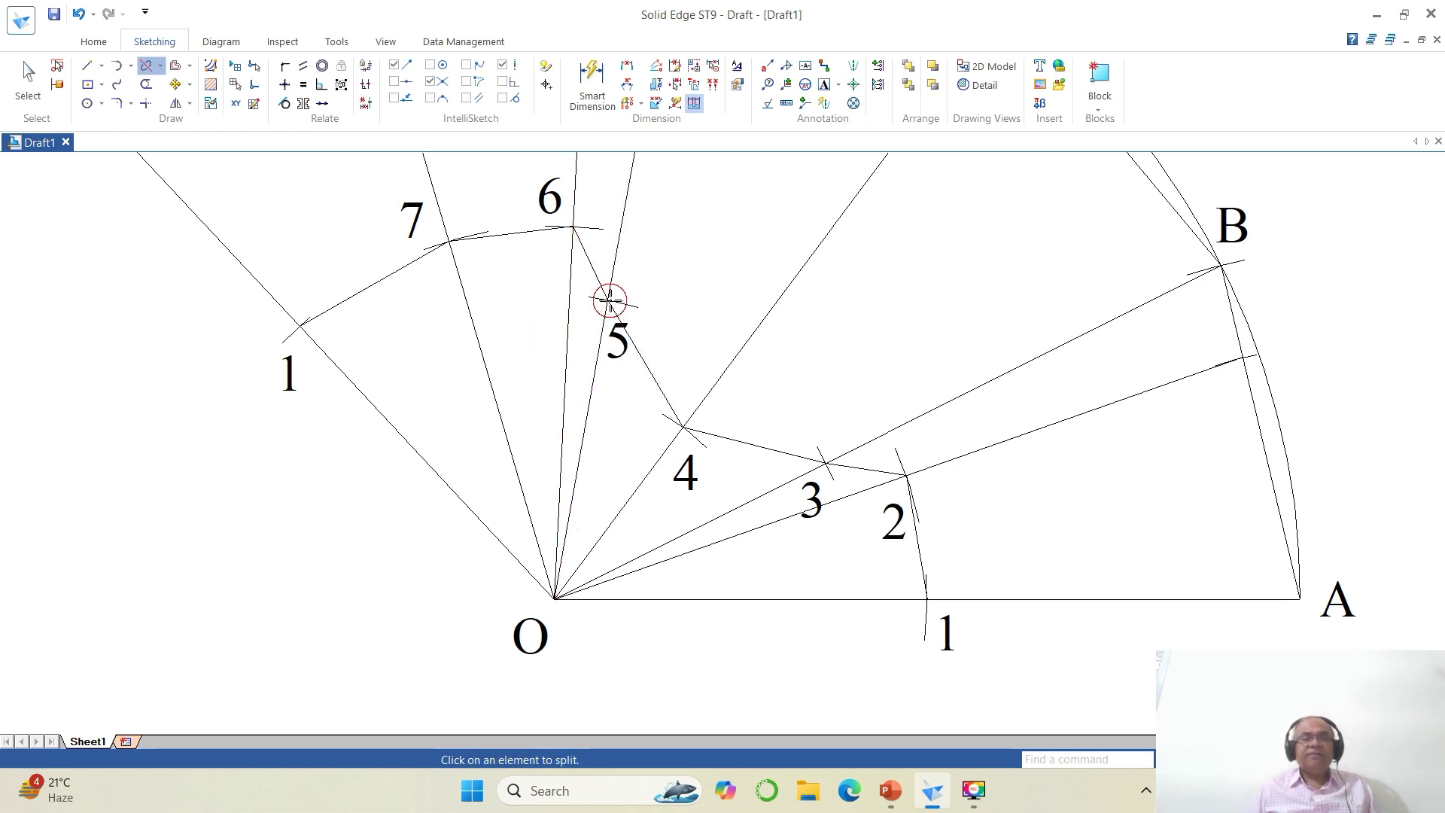
Split line OC at mark 4, line OB at mark 3 and the horizontal OA line at mark 1.
click(656, 462)
click(681, 427)
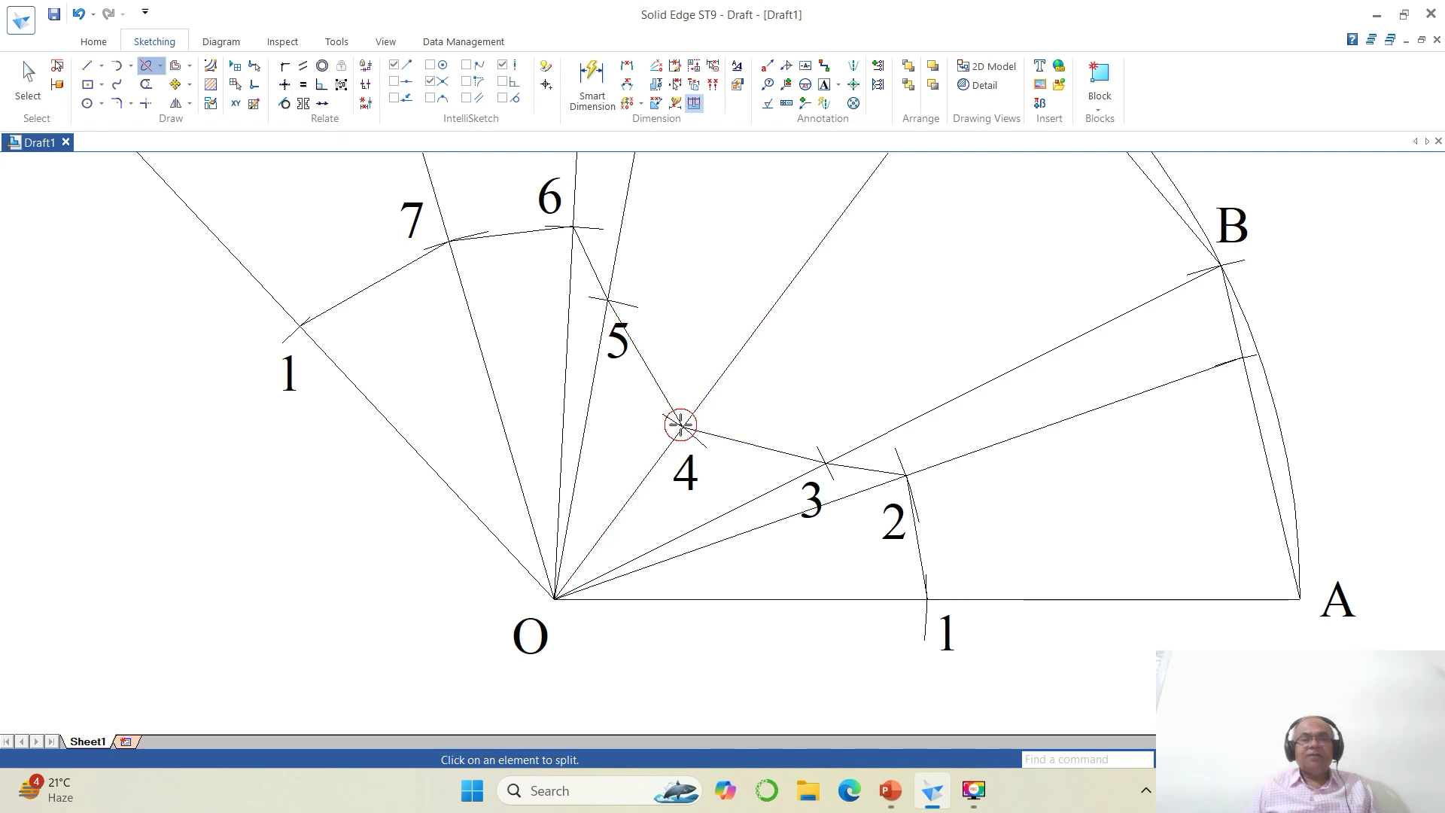
click(751, 501)
click(826, 462)
click(980, 600)
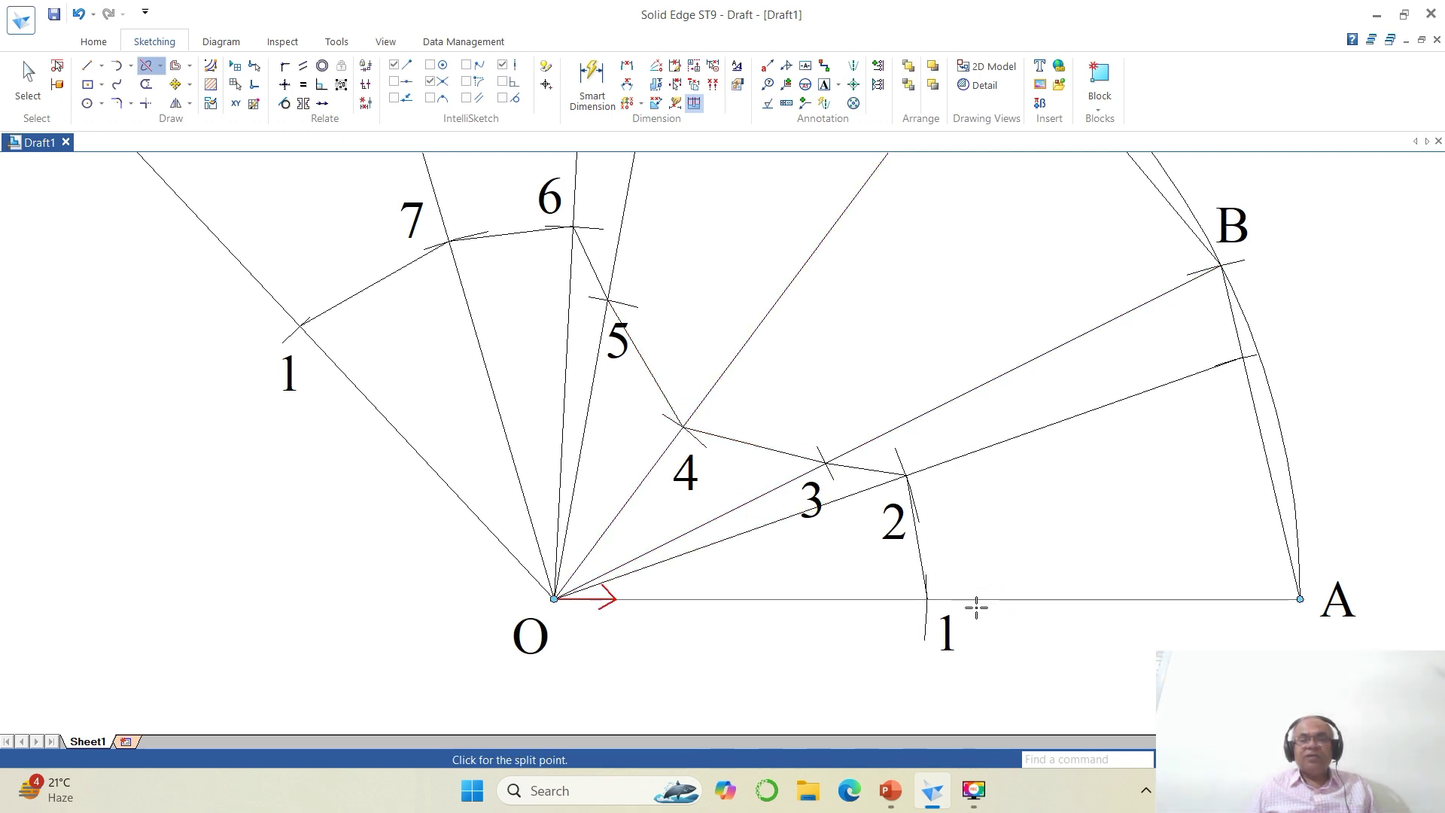
click(927, 600)
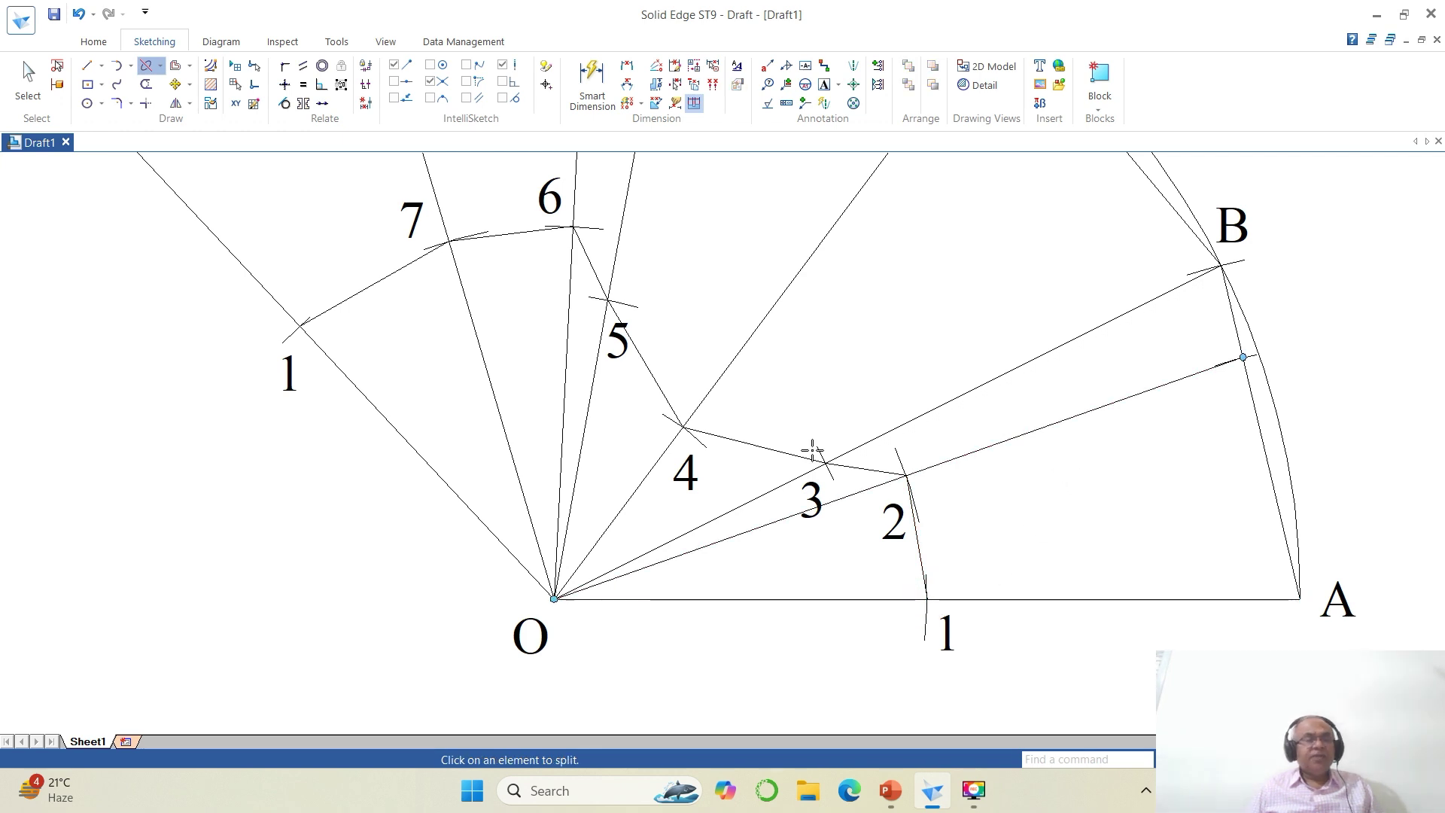
Apply a thicker line width to all segments of the cut outline from 1 through 7 back to 1.
click(34, 87)
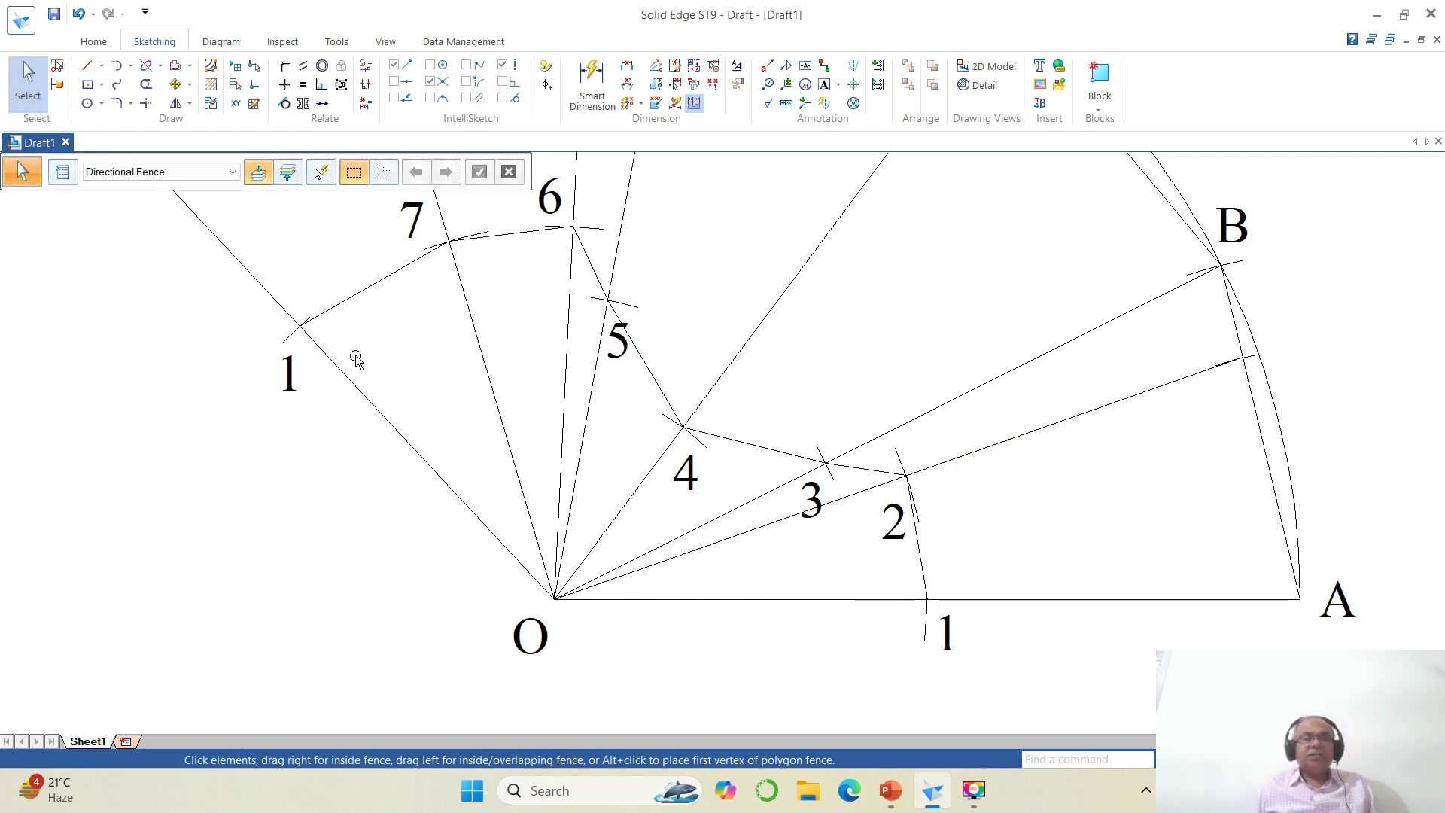
click(362, 302)
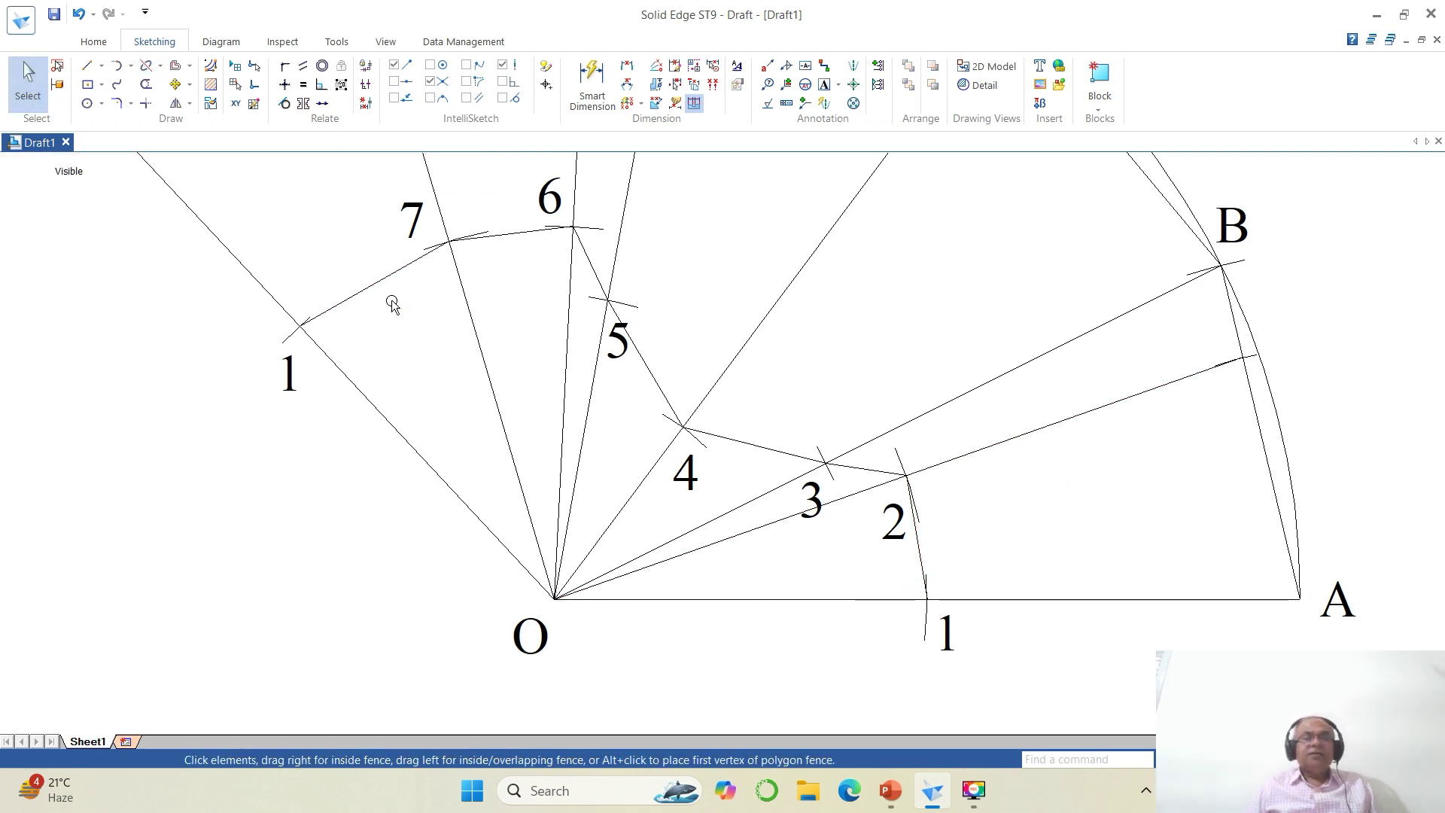
ctrl+click(511, 241)
ctrl+click(582, 255)
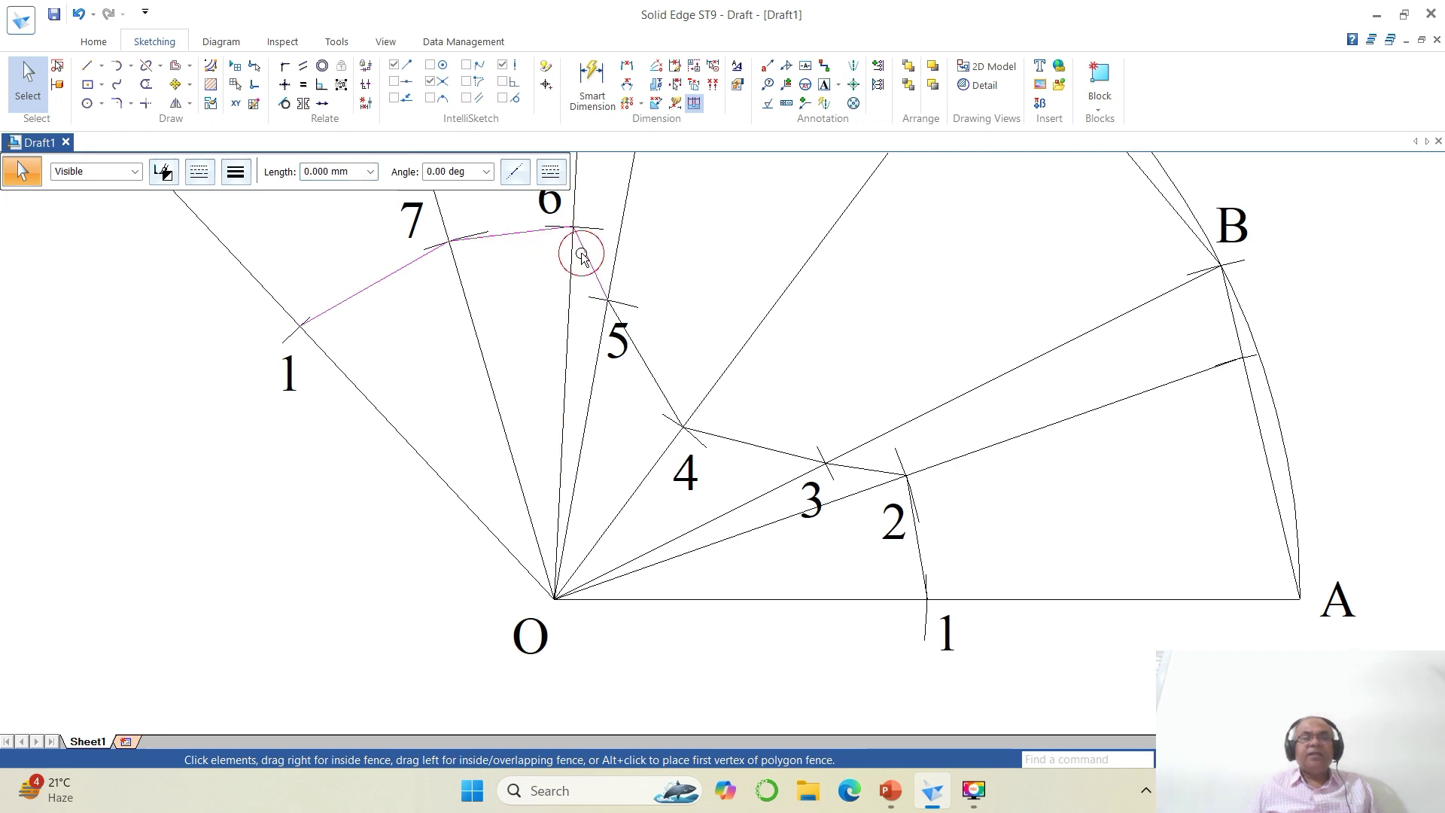
ctrl+click(642, 354)
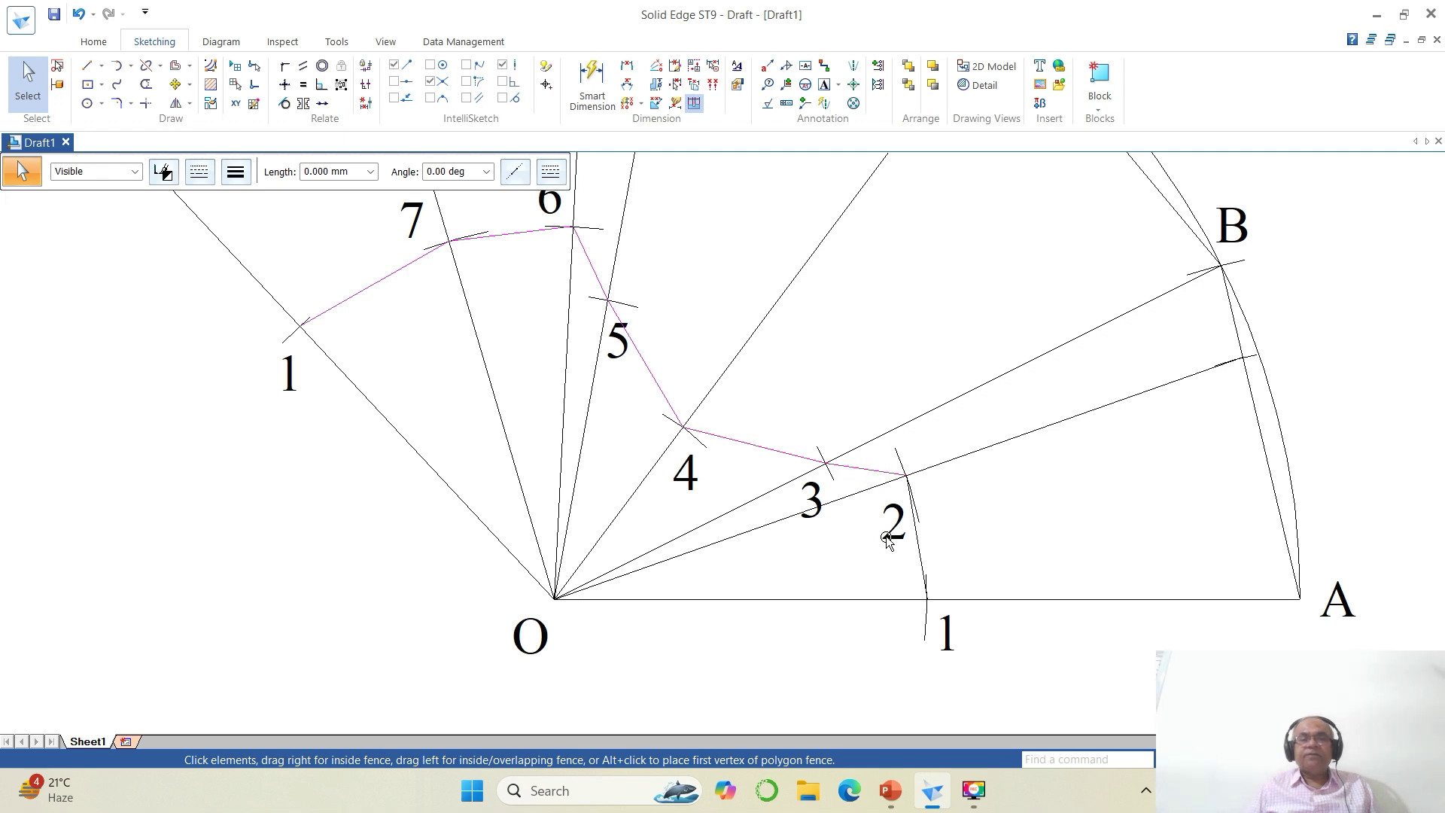
ctrl+click(918, 557)
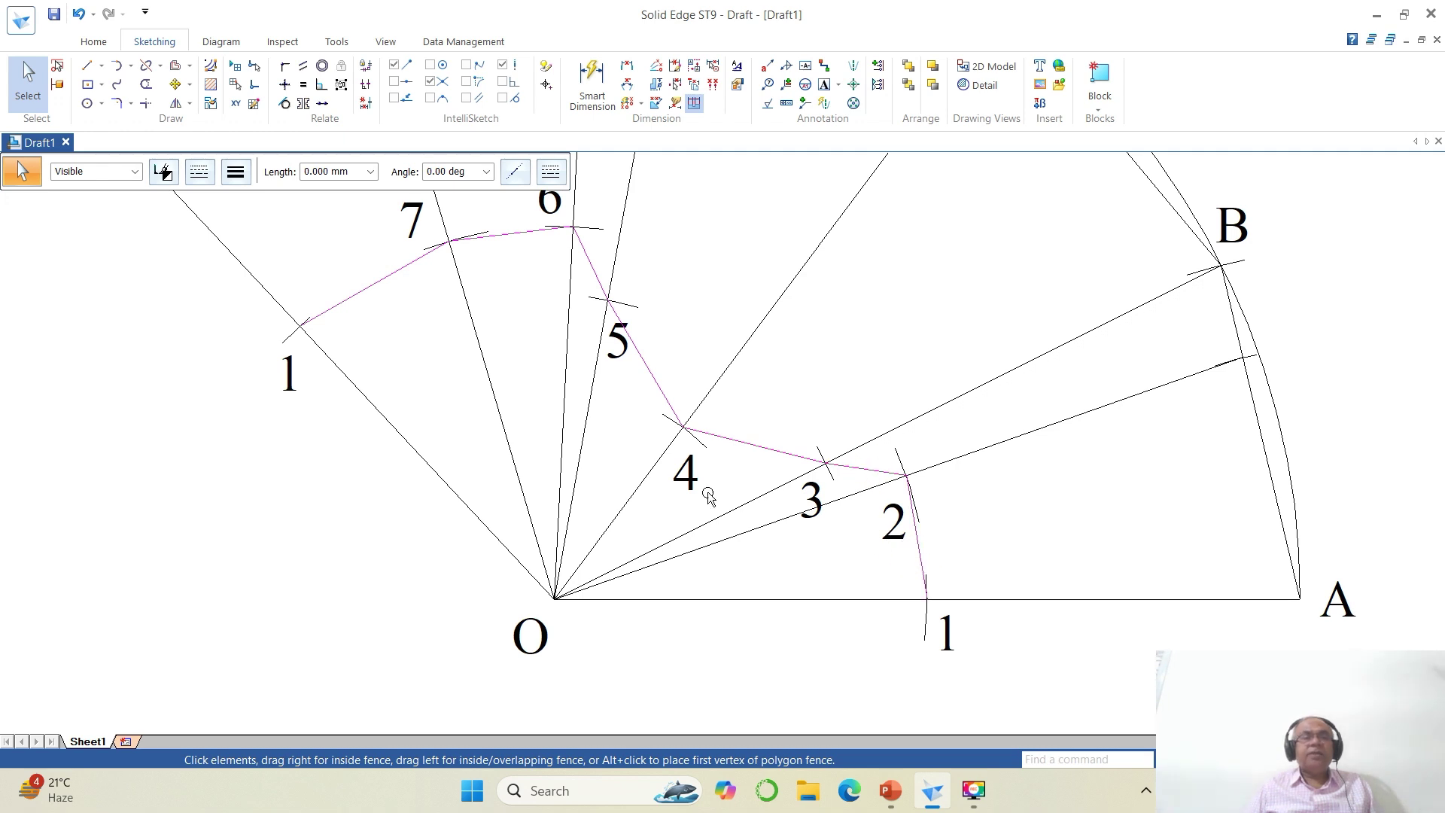
click(237, 173)
click(247, 243)
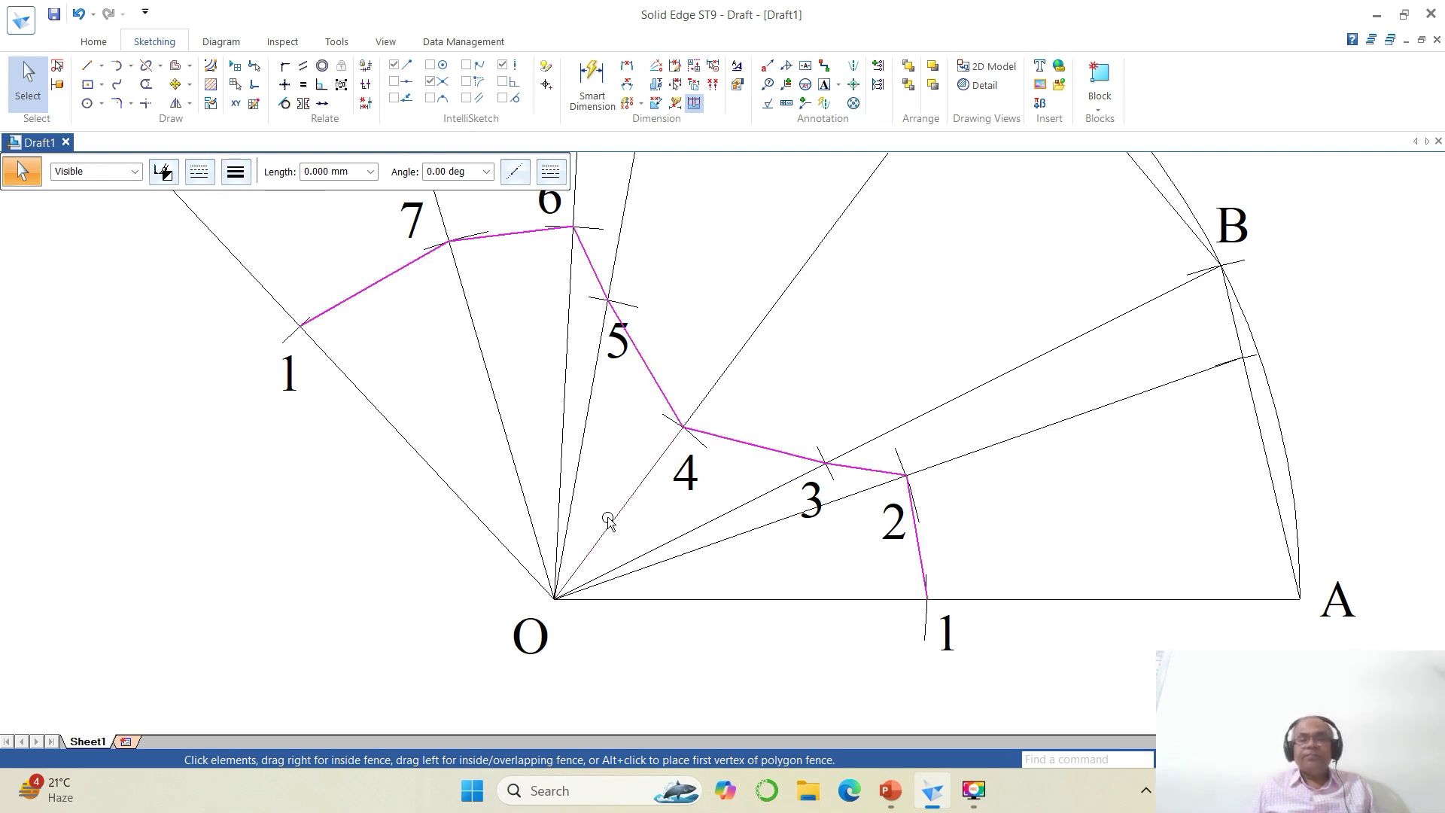
Apply a thicker line width to the retained edges A-1, E-7, D-5, C-4, B-3 and the horizontal 1-A.
click(1228, 760)
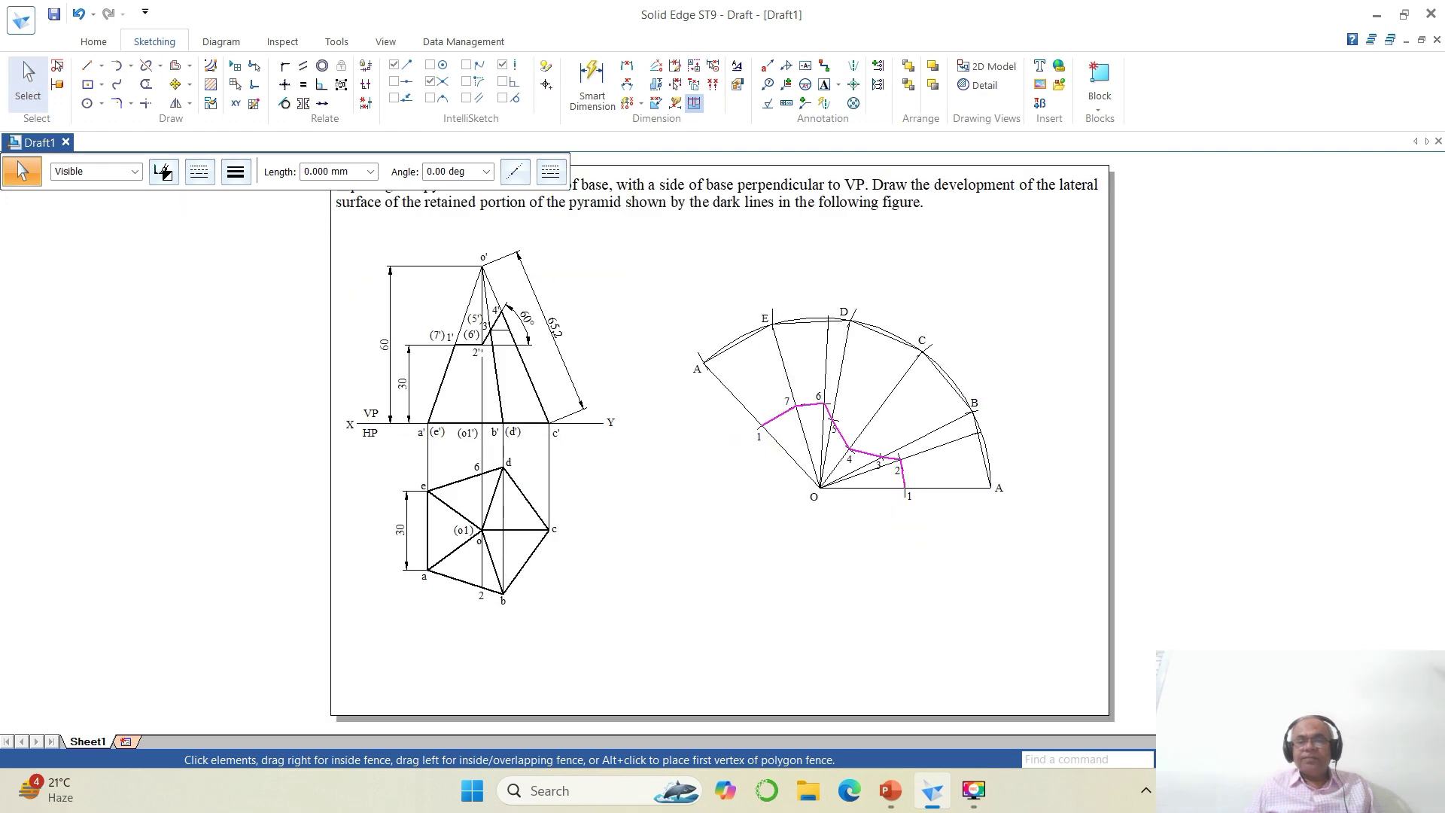
click(1189, 759)
drag(673, 297, 1054, 554)
key(Escape)
click(390, 349)
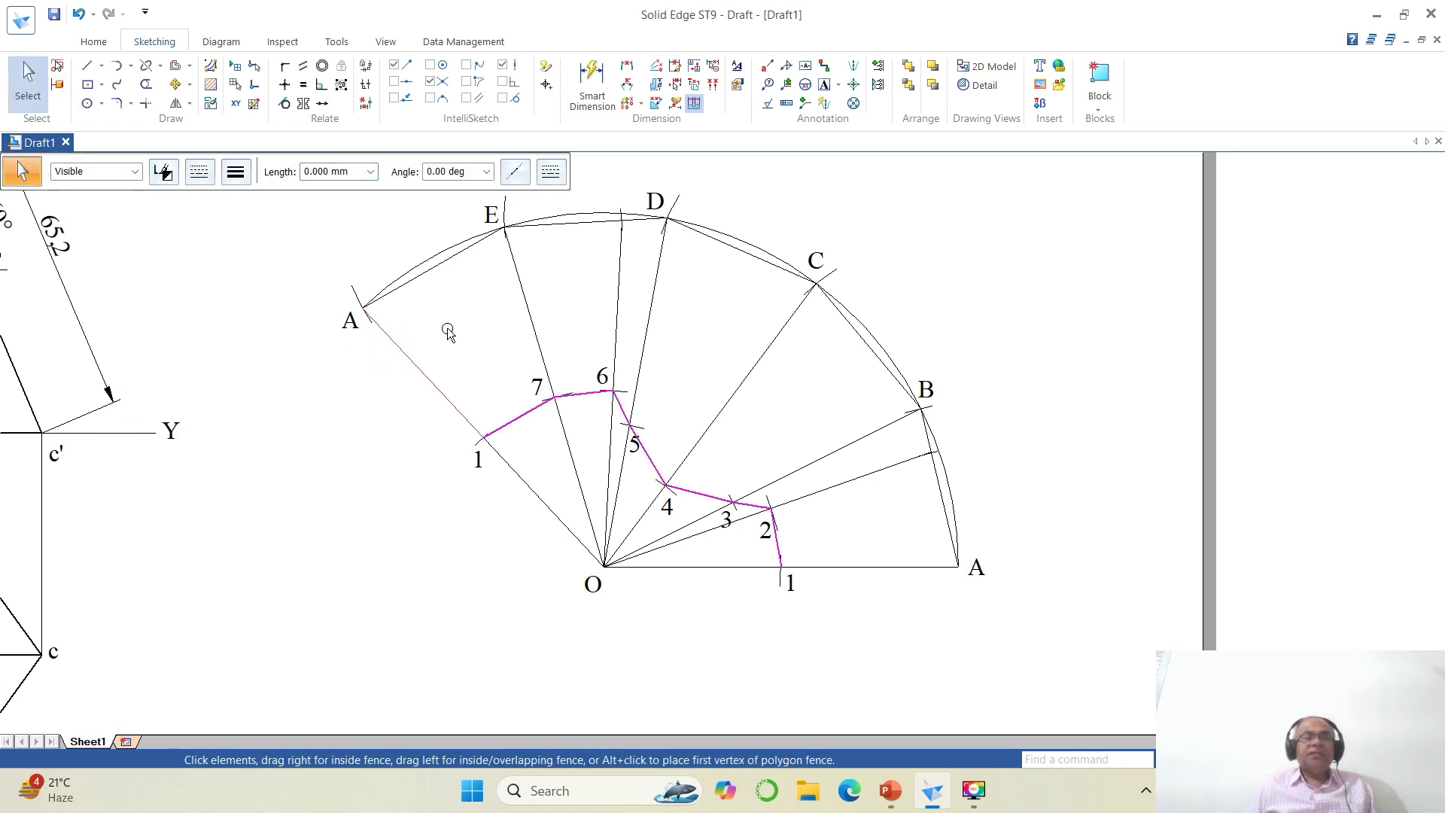
click(526, 309)
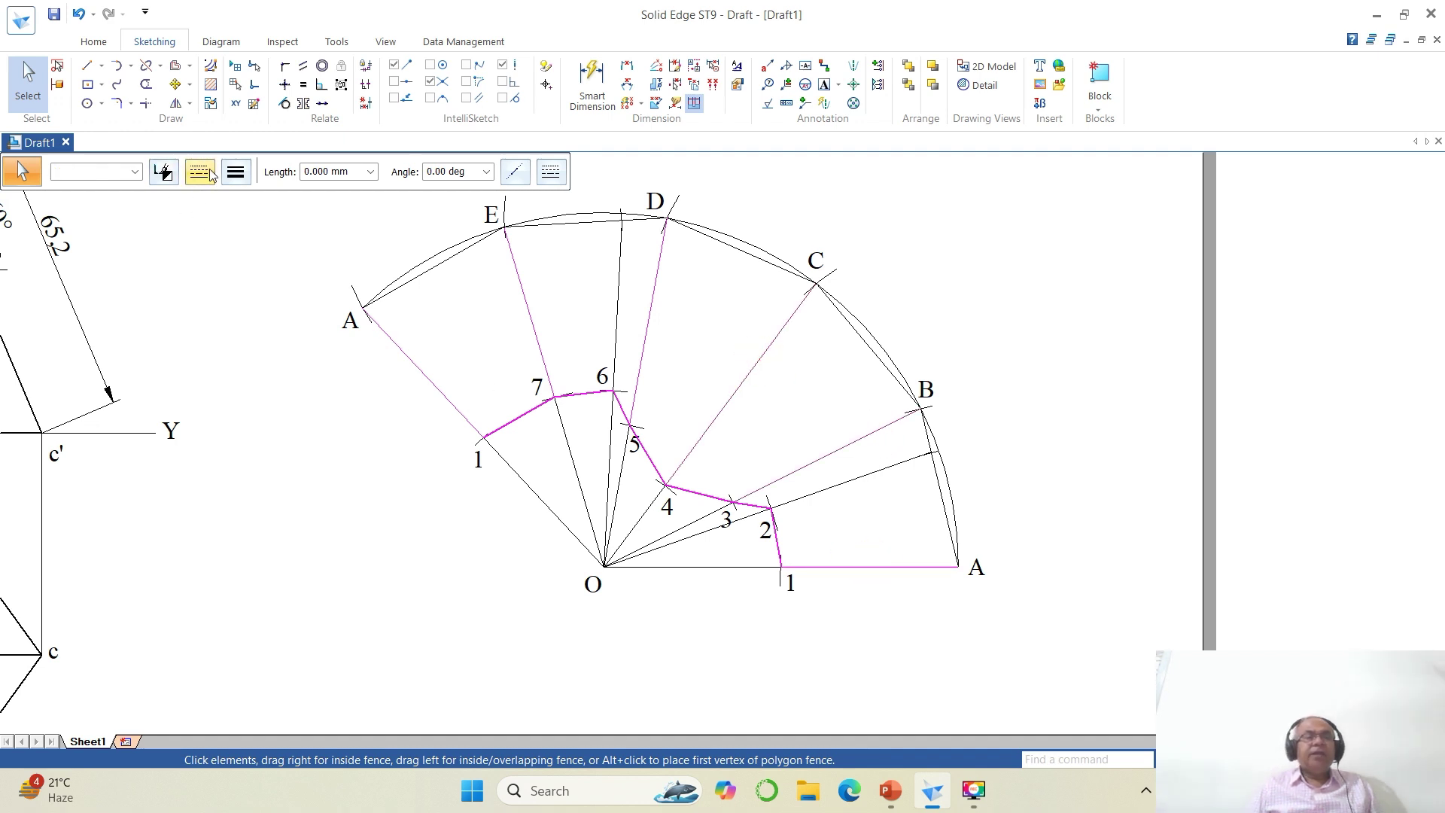
click(235, 173)
click(245, 243)
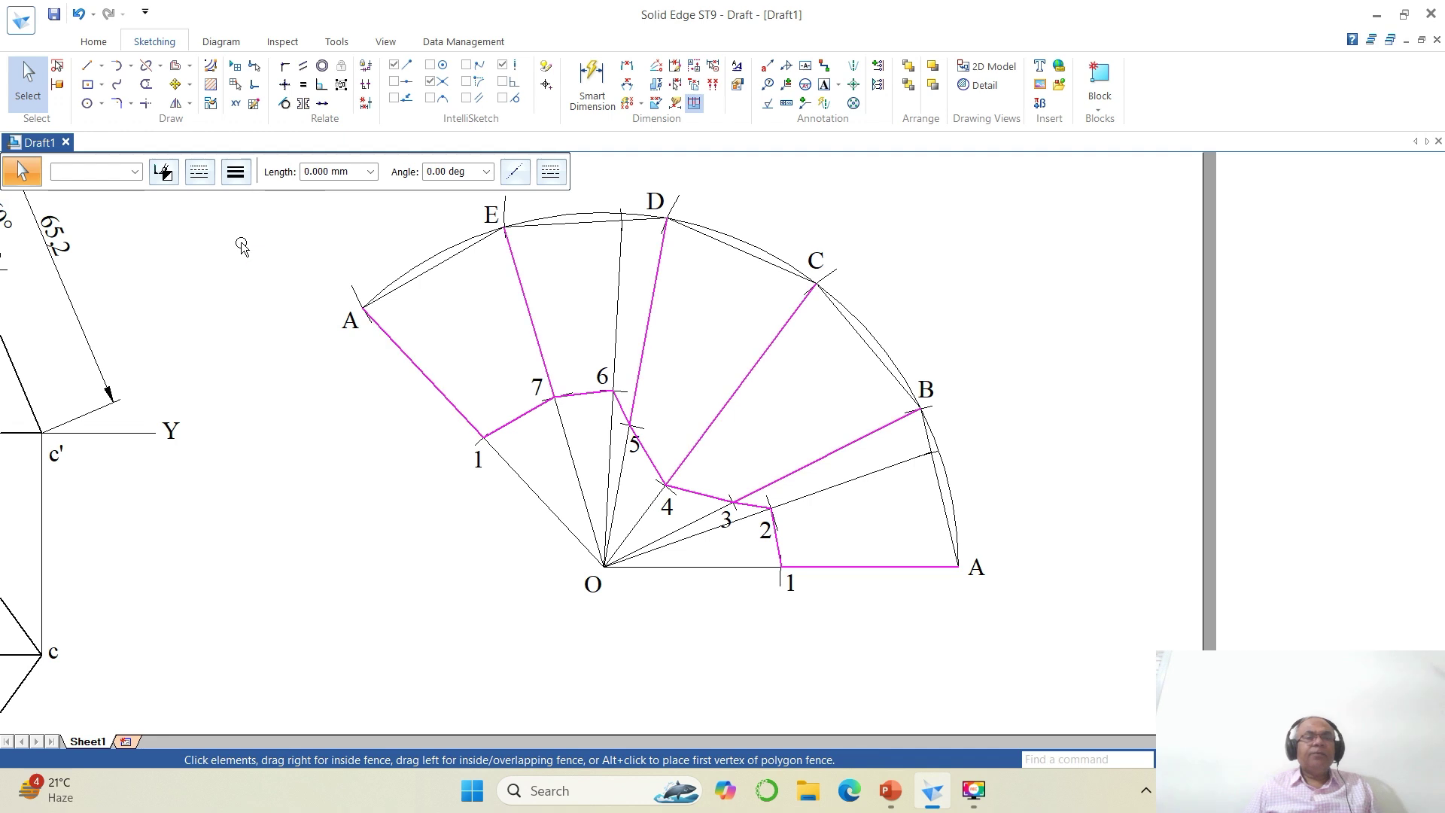
Apply a thicker line width to the base edges AE, ED, DC, CB and BA of the development.
click(451, 260)
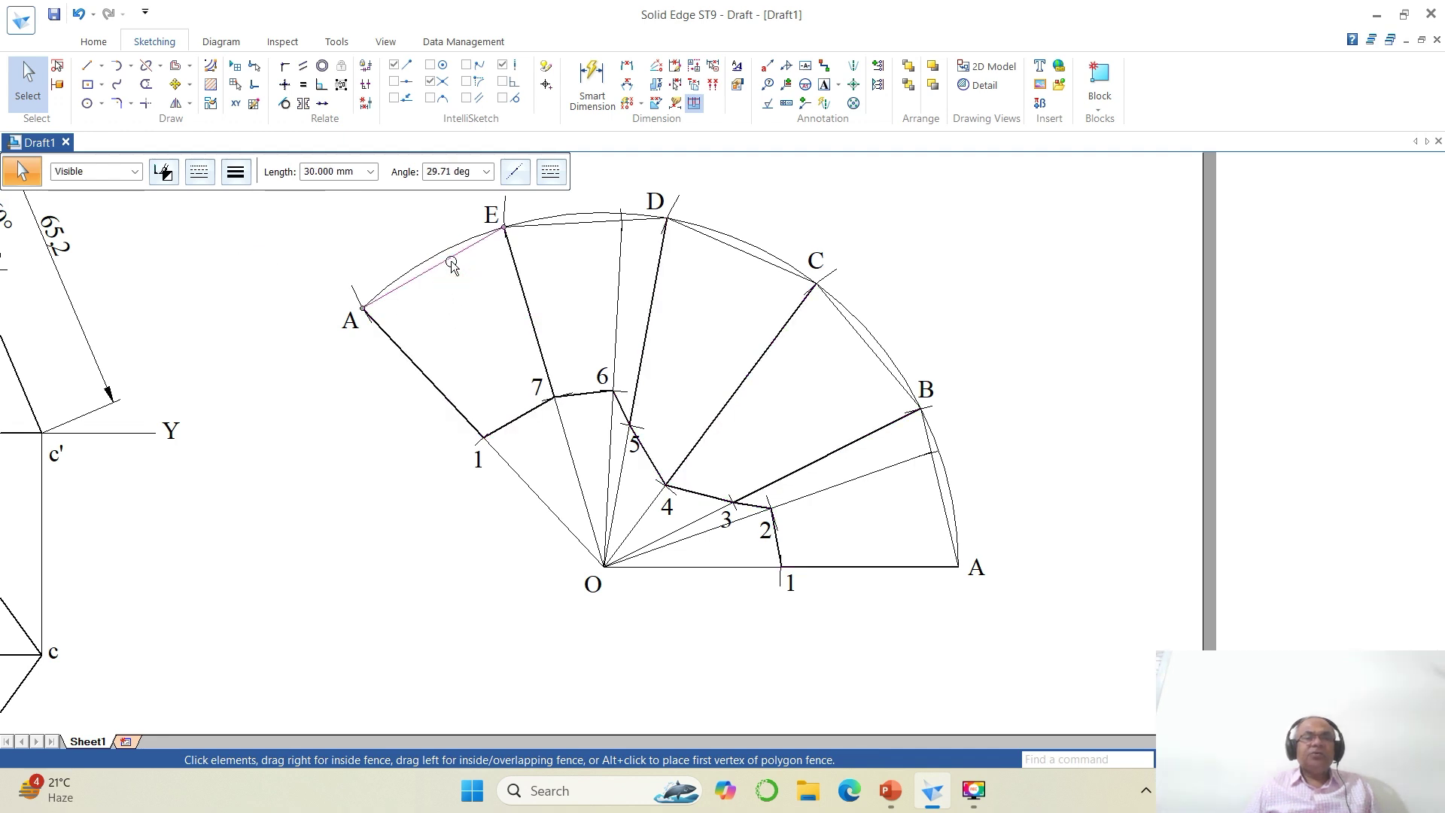
ctrl+click(563, 223)
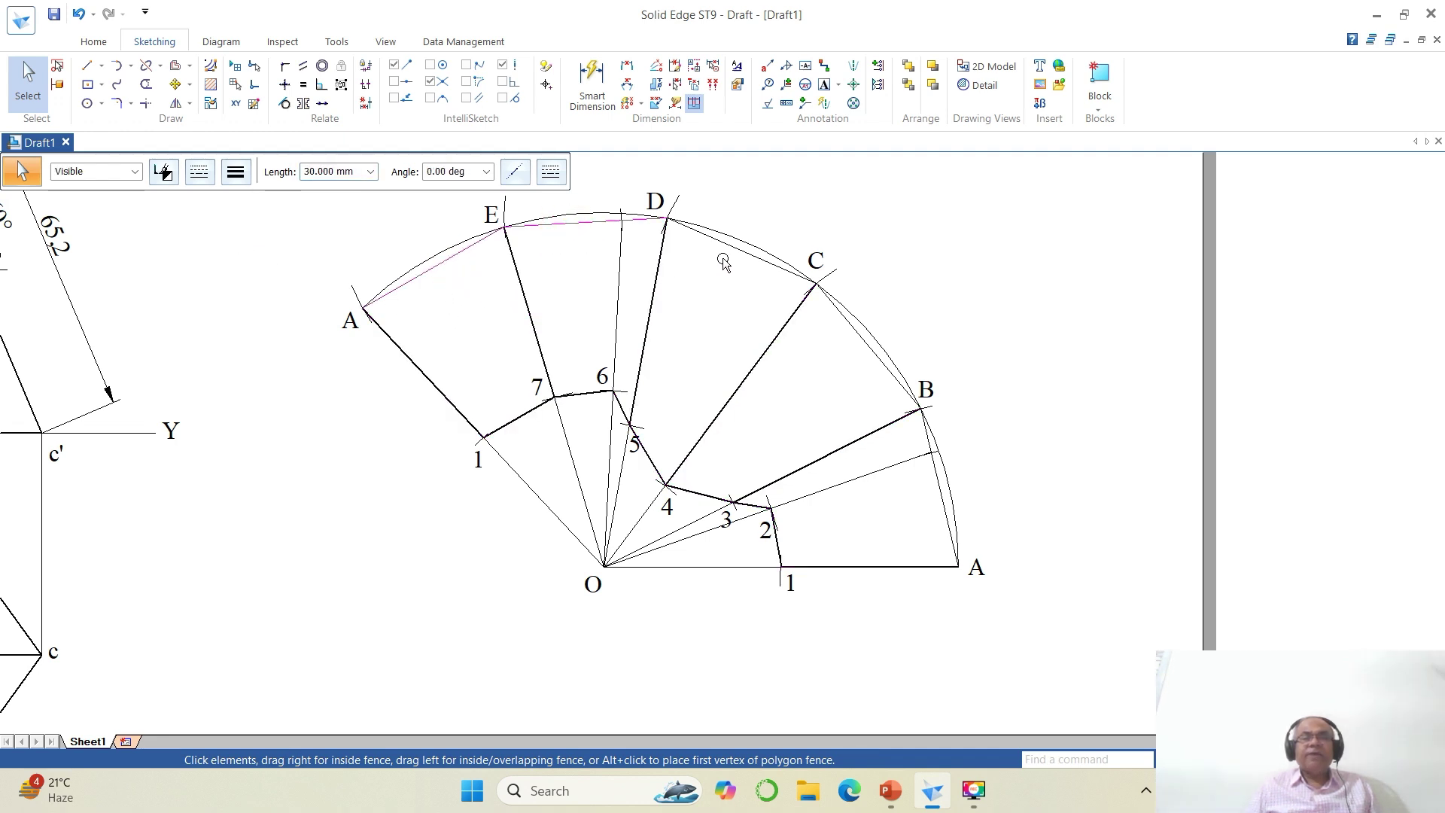
click(832, 319)
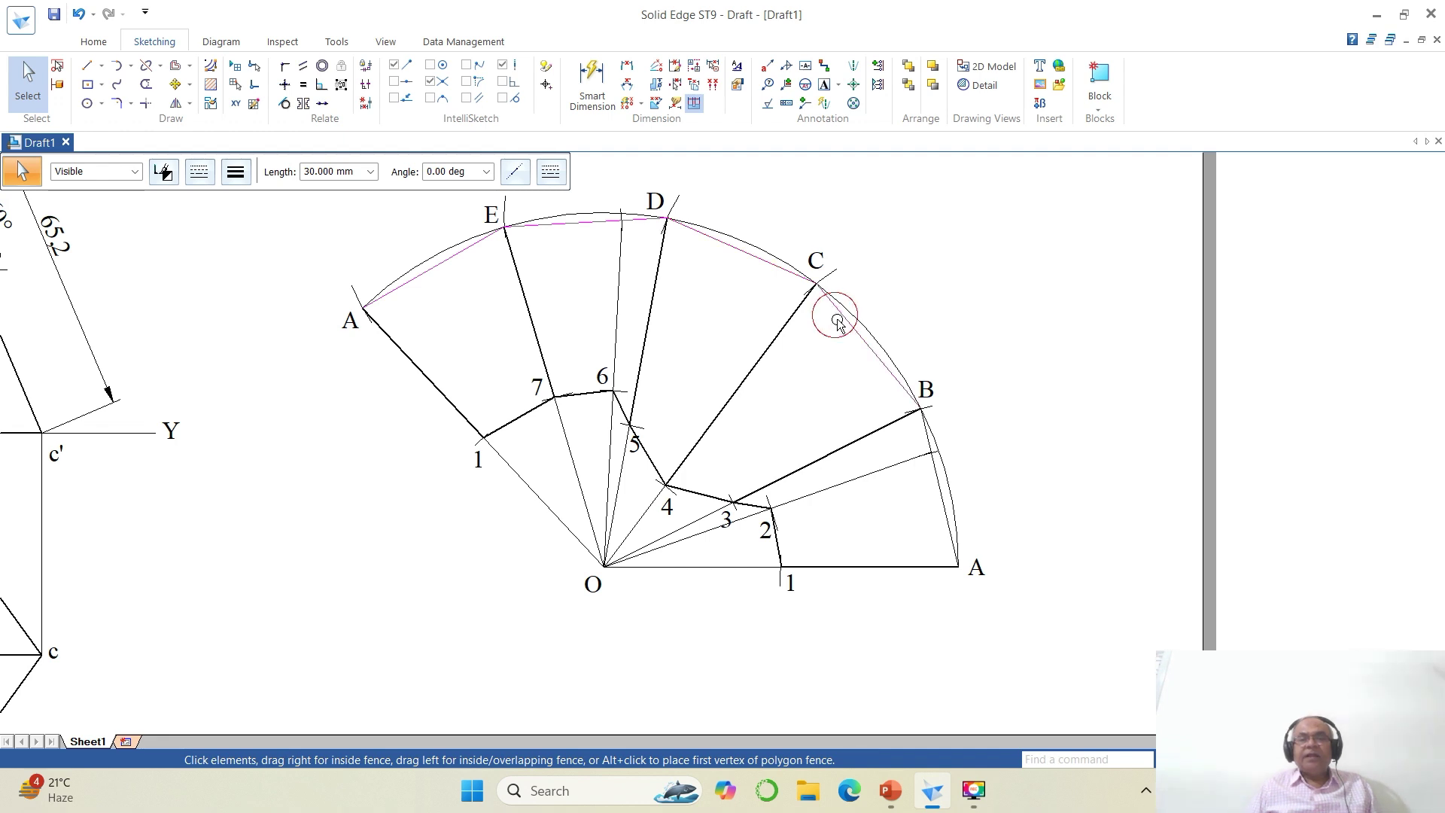
click(932, 472)
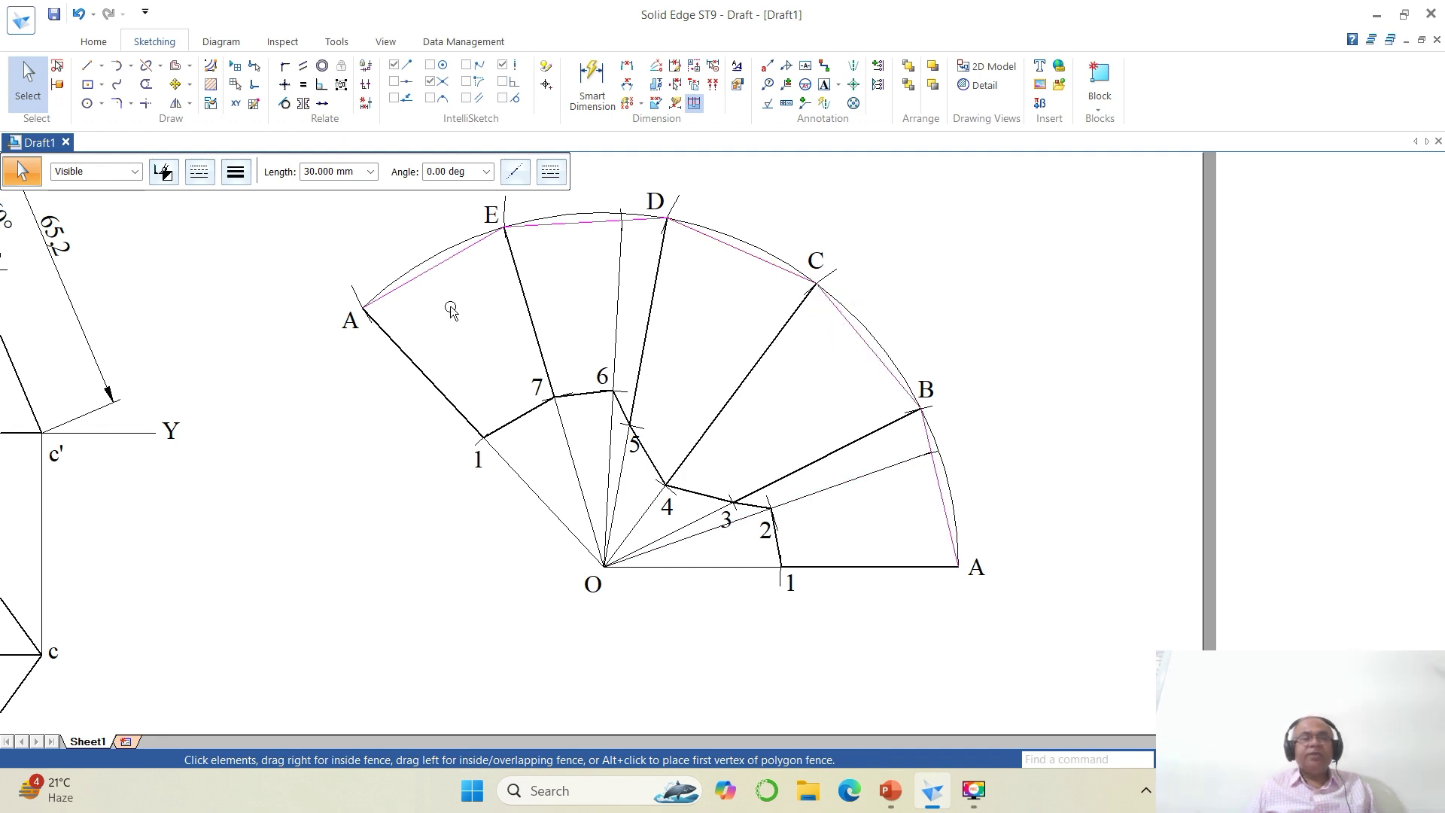
click(235, 171)
click(256, 243)
click(1058, 331)
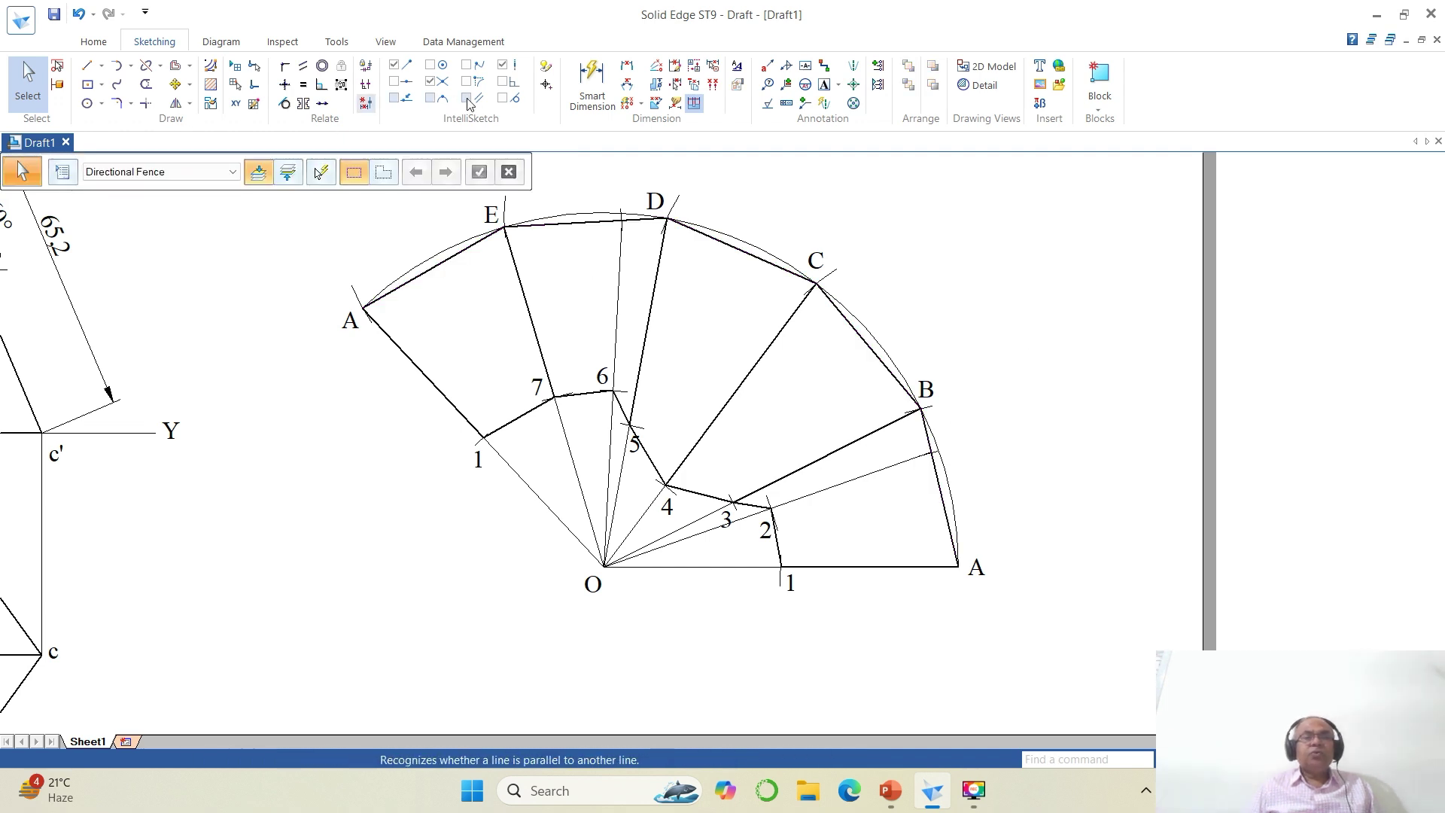
Place the text DEVELOPMENT inside the figure, above points 6 and 5.
click(824, 84)
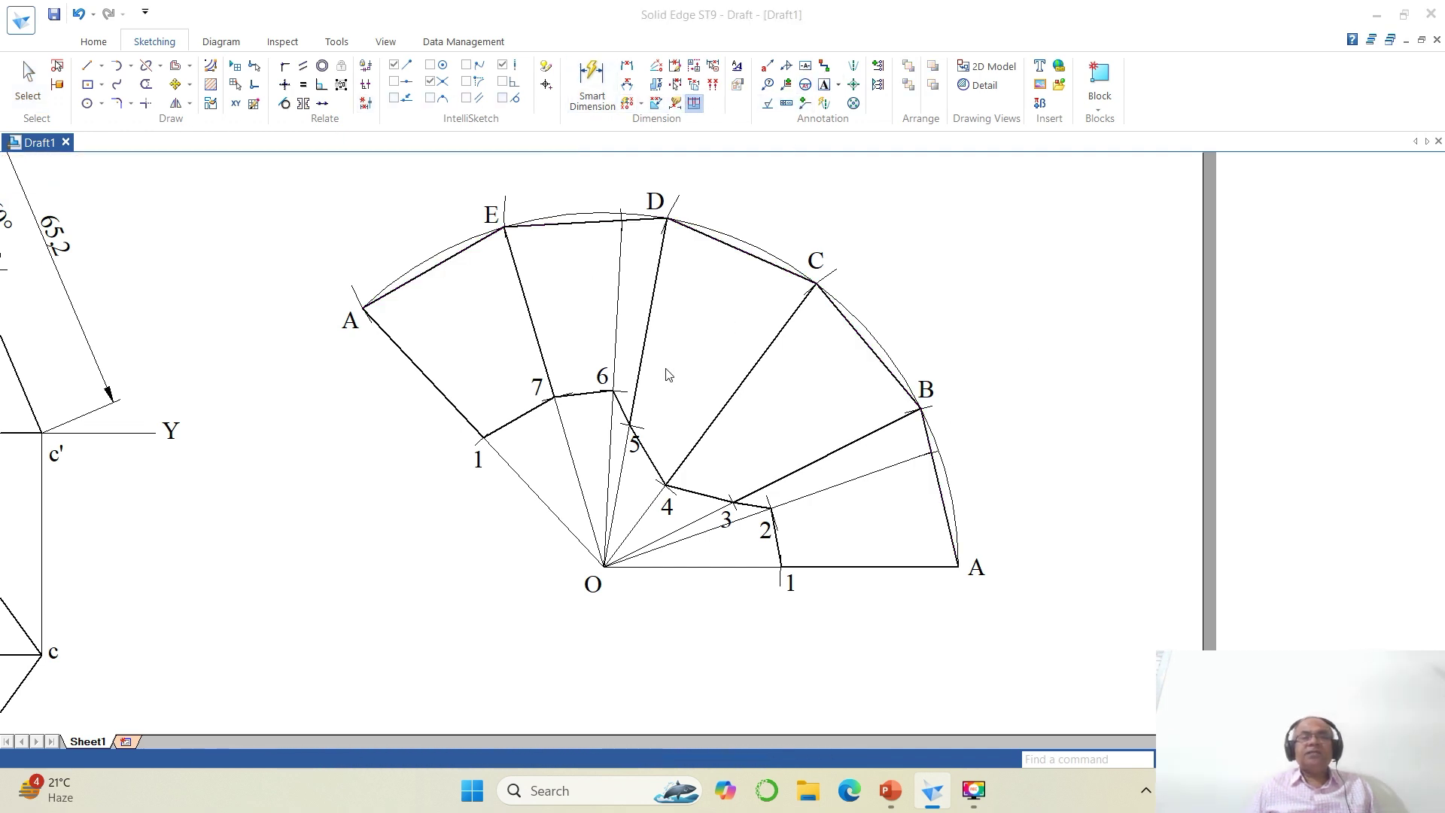
click(576, 315)
text(DEVELOPMENT)
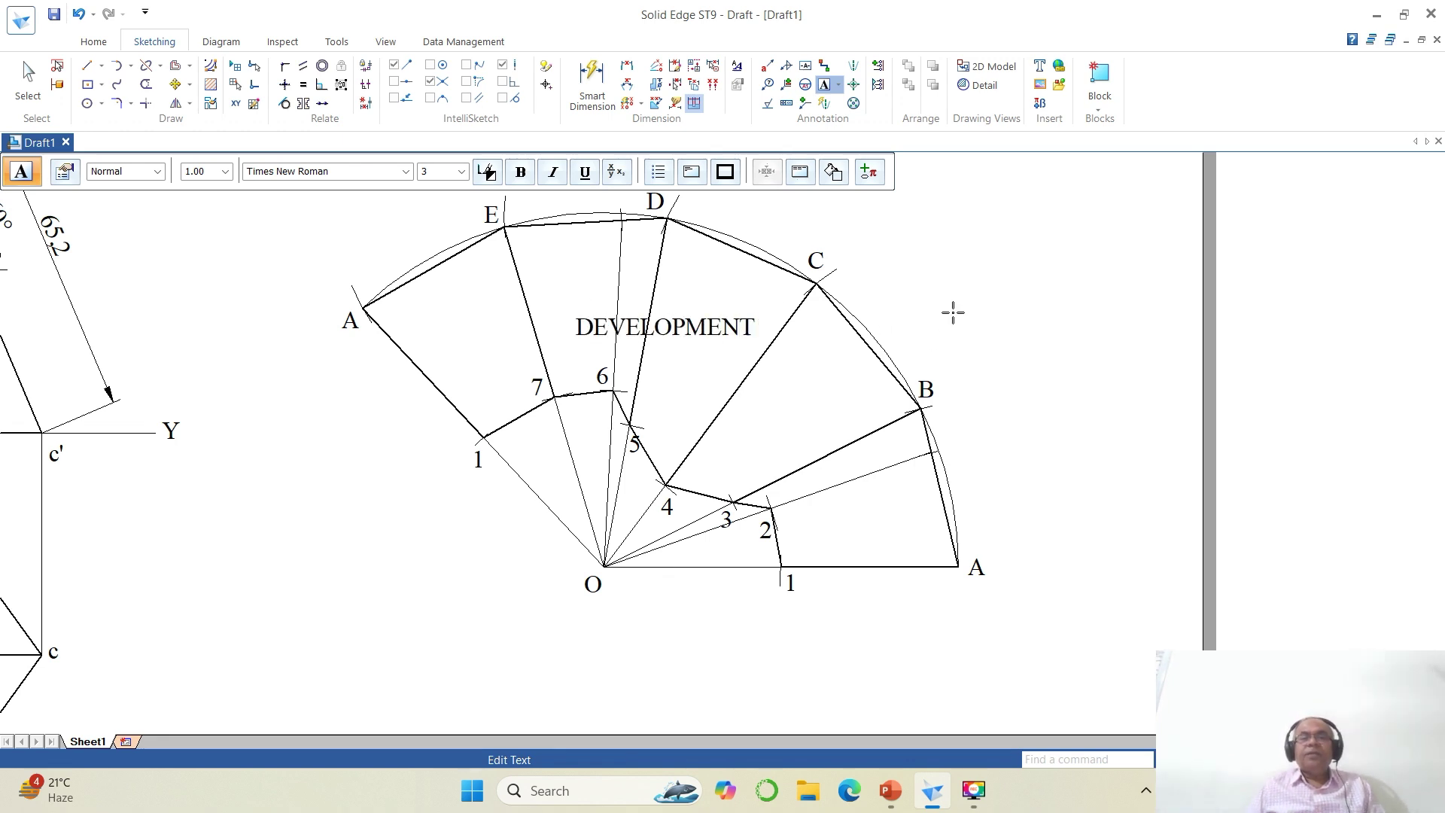
click(928, 305)
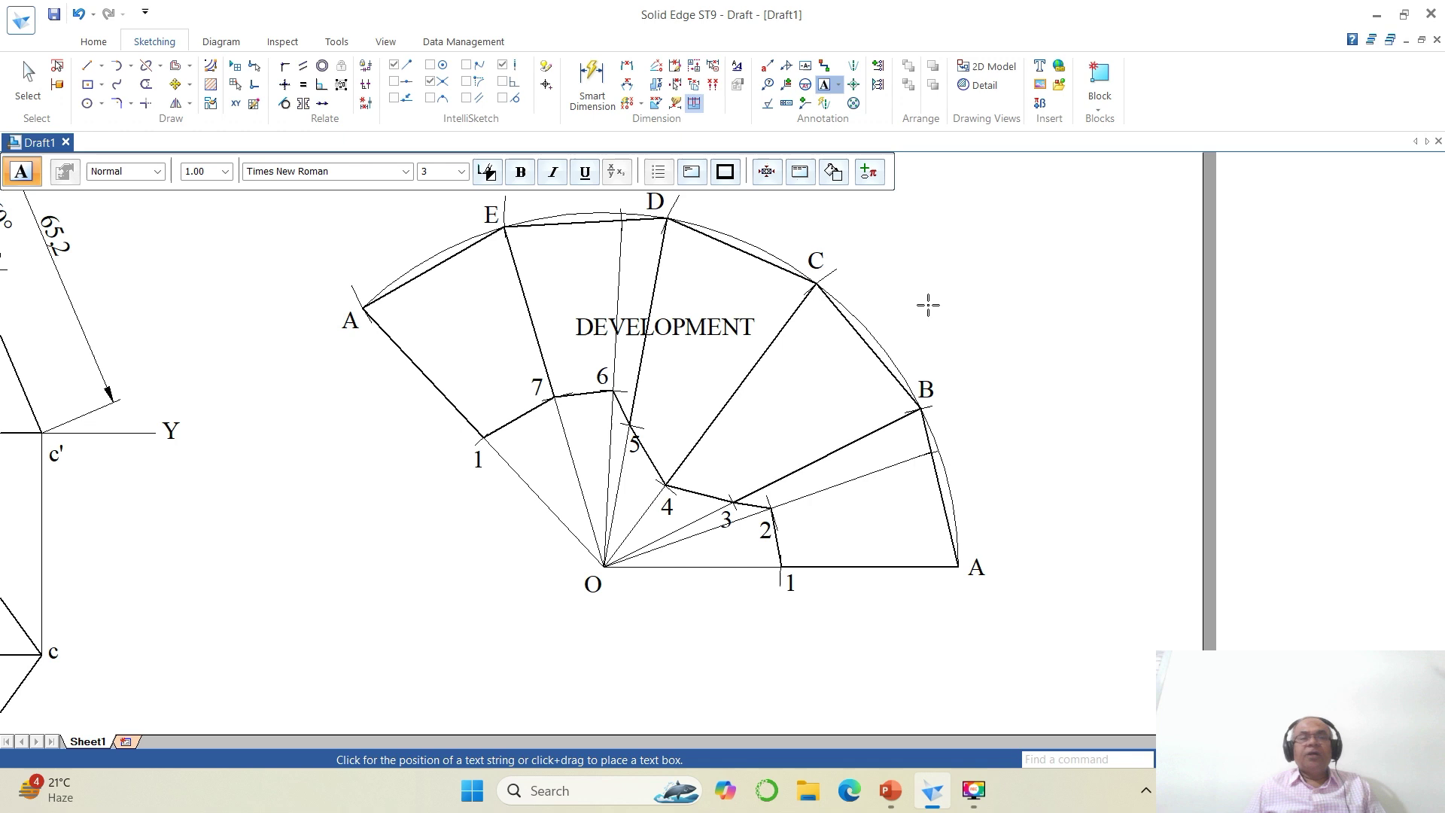
Dimension the base edge between C and B of the development, placing the dimension outside the arc.
click(626, 66)
click(837, 312)
click(891, 377)
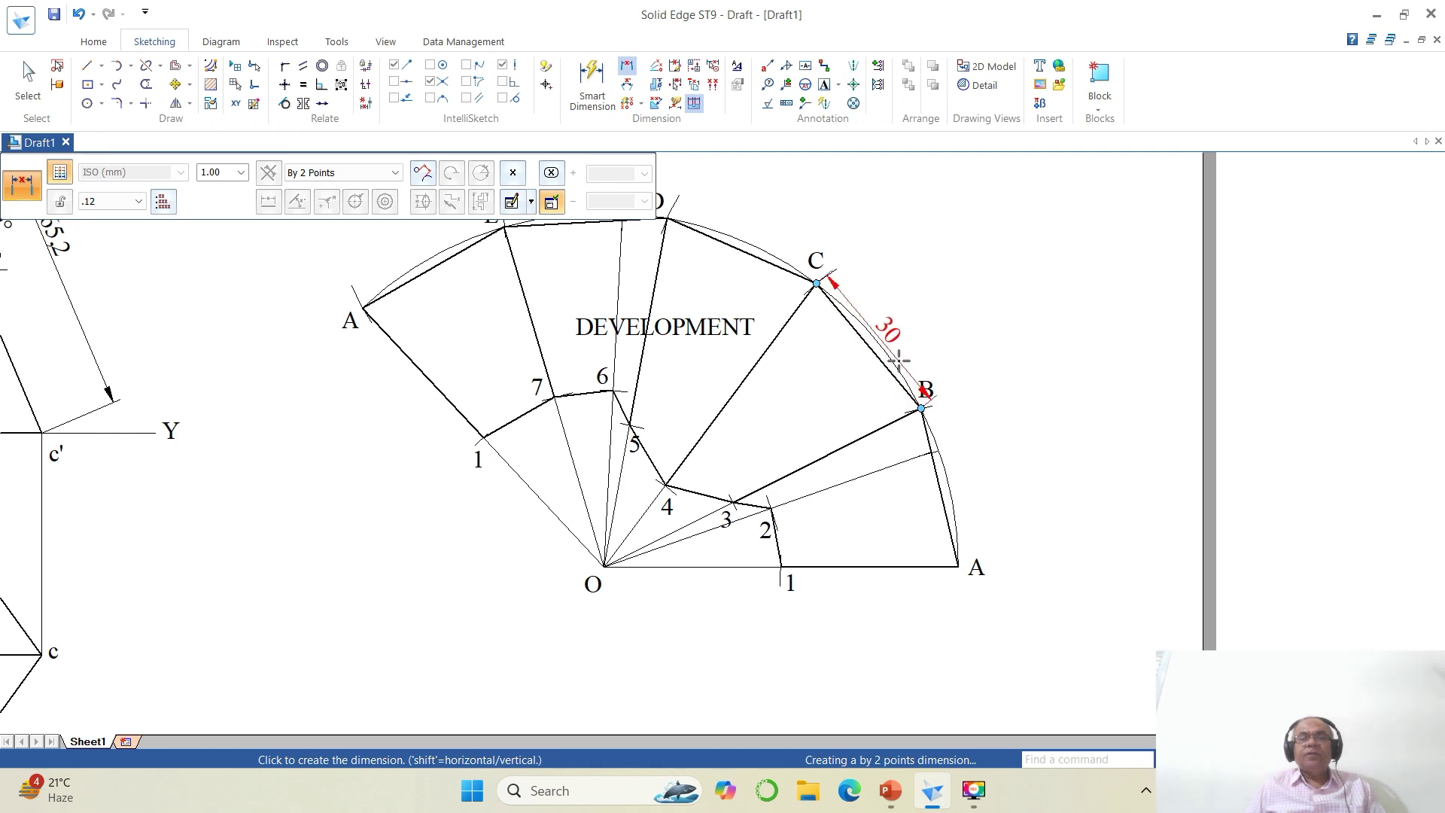
click(924, 342)
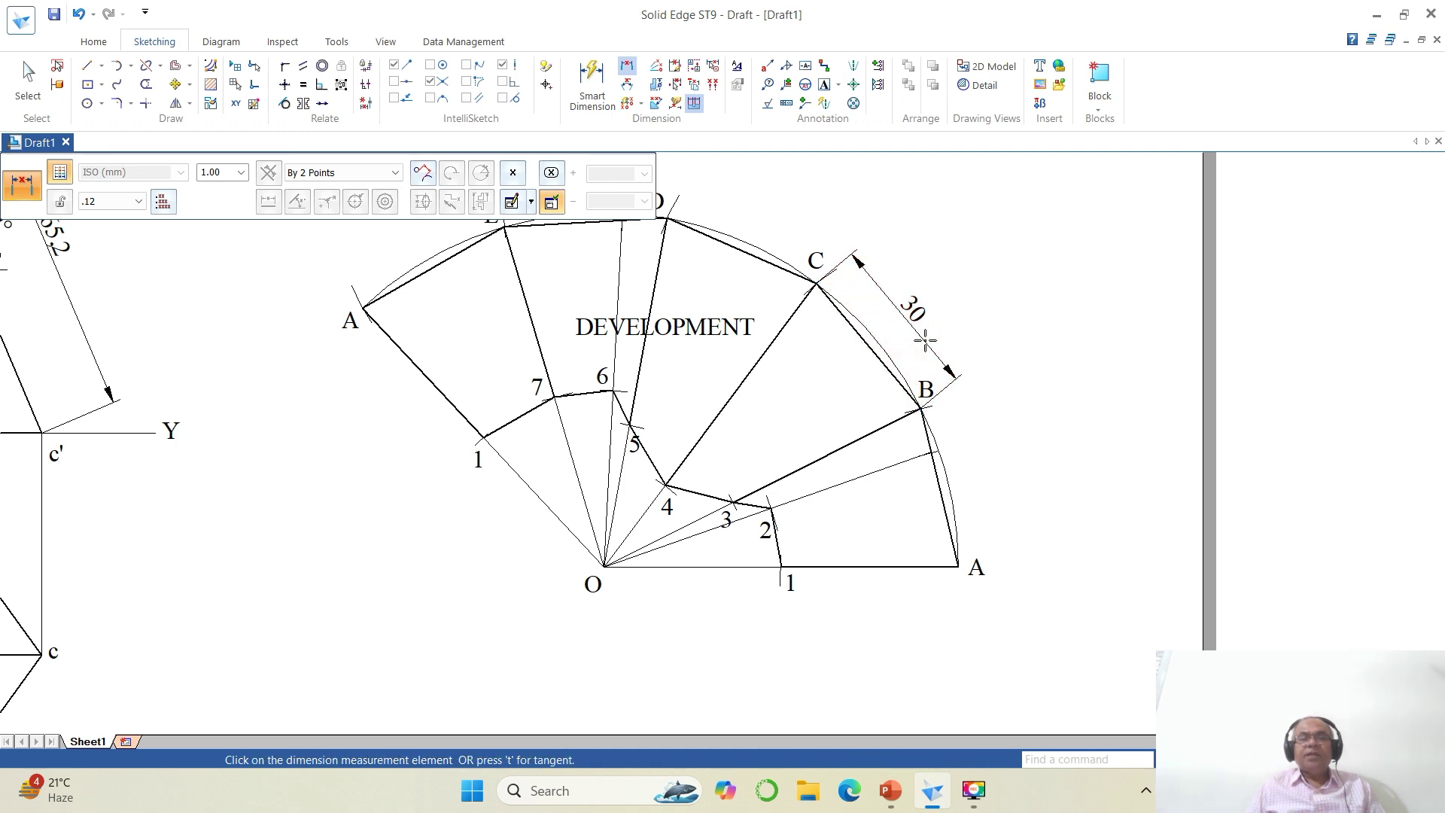
Dimension the horizontal distance from O to the end point A, placing the dimension below the development.
click(619, 570)
click(956, 572)
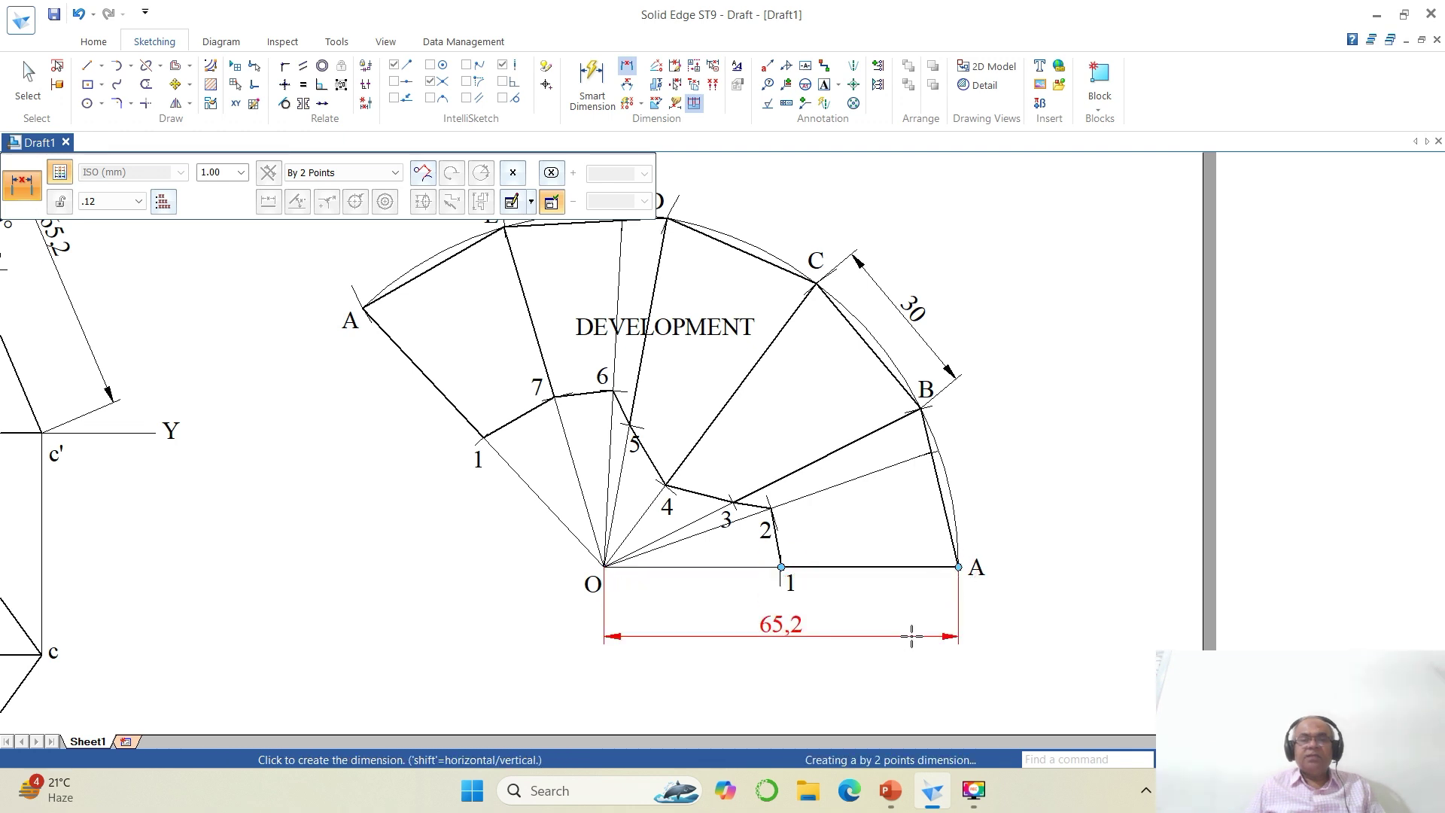
click(911, 636)
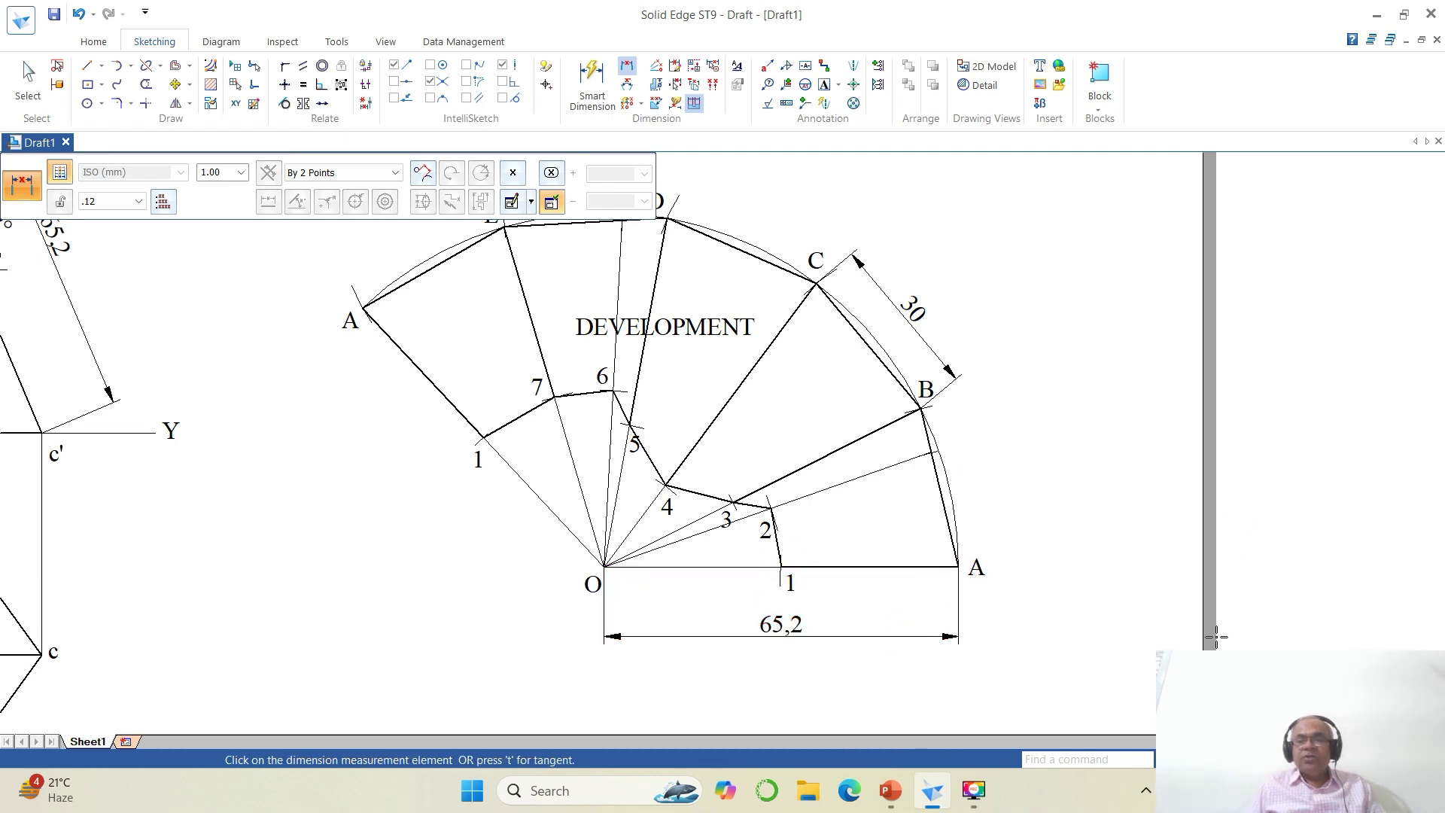
scroll(998, 444, down, 3)
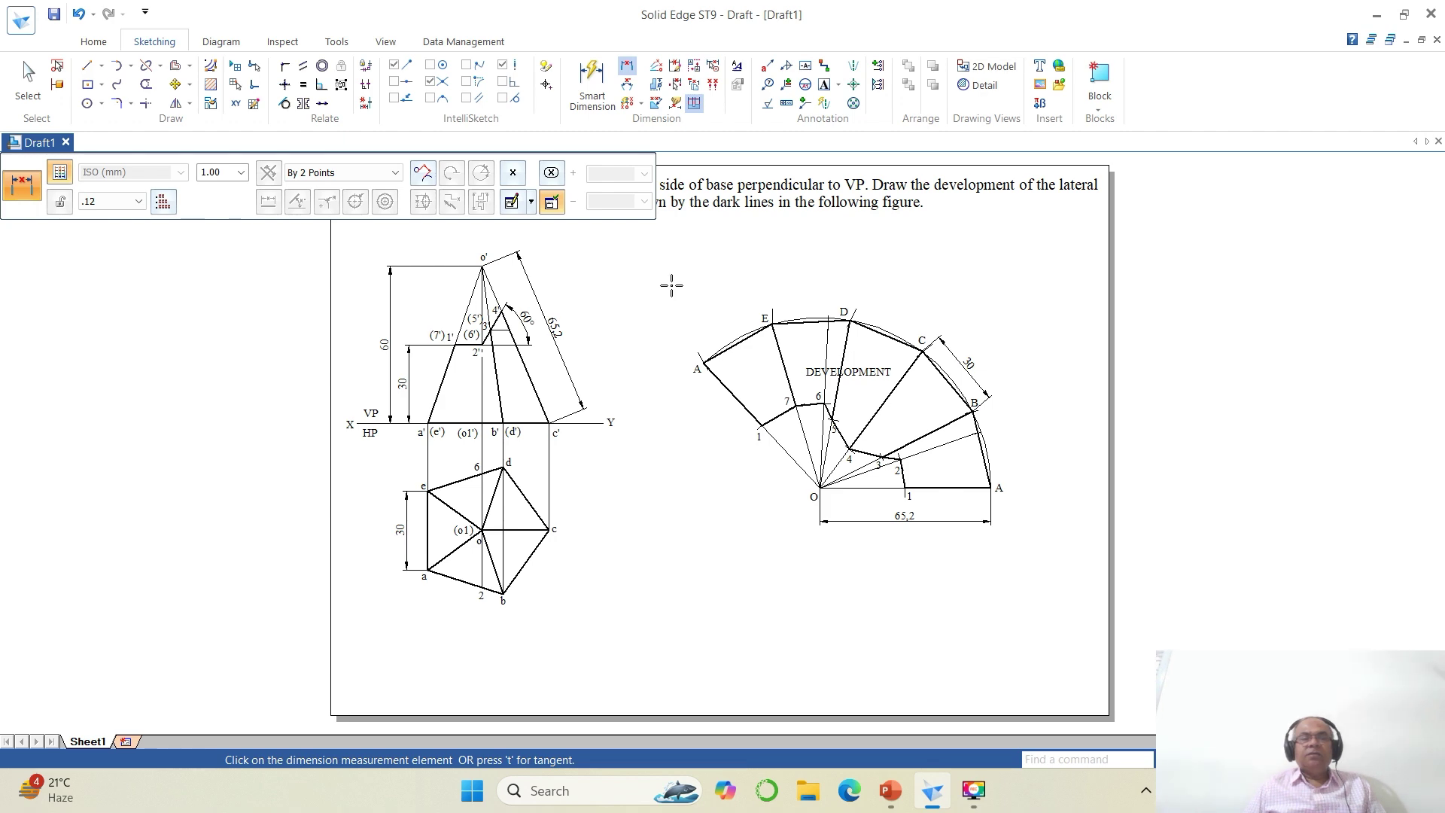
scroll(671, 285, down, 4)
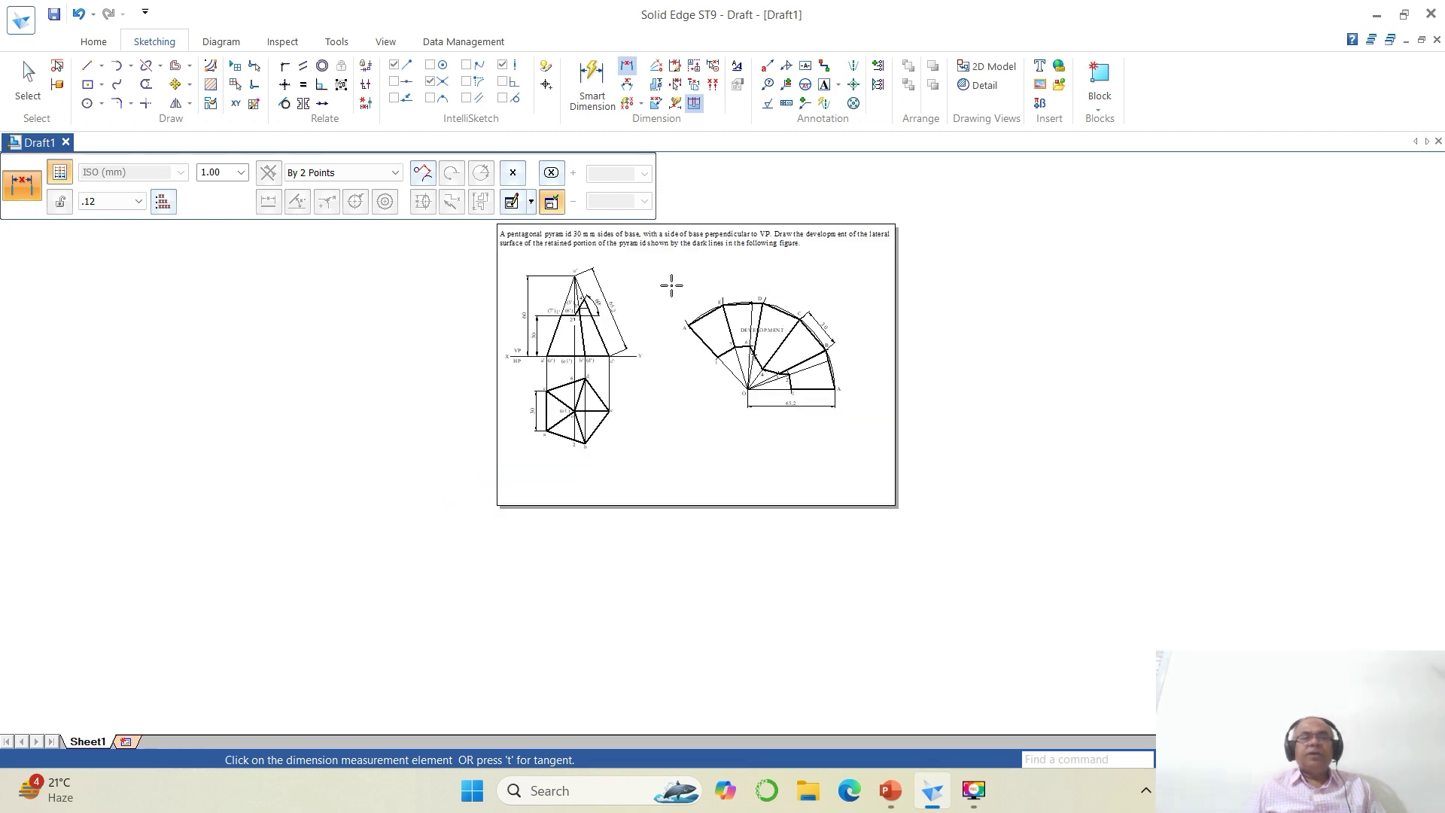
middle_click(1052, 610)
middle_click(1052, 610)
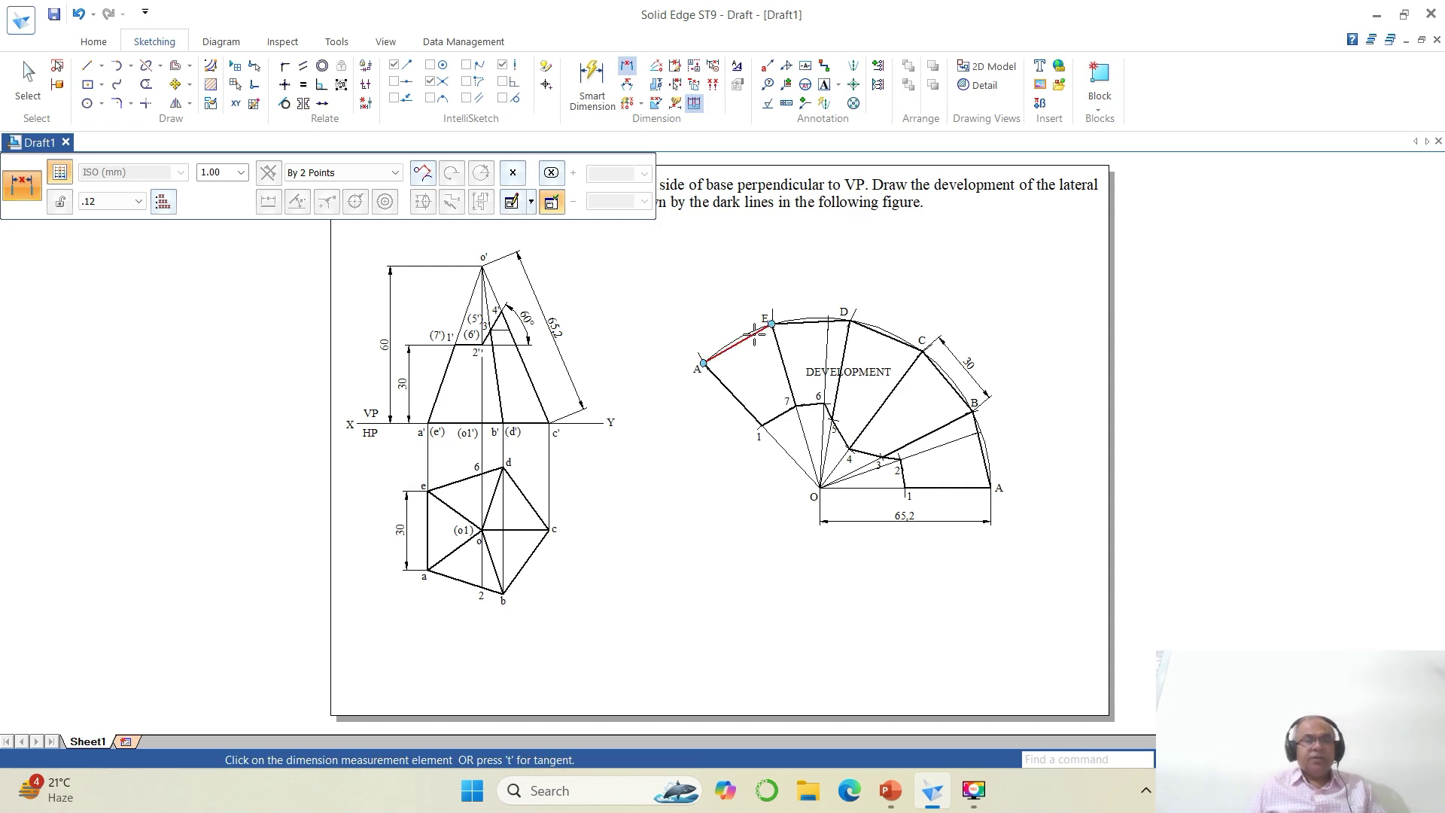
key(Escape)
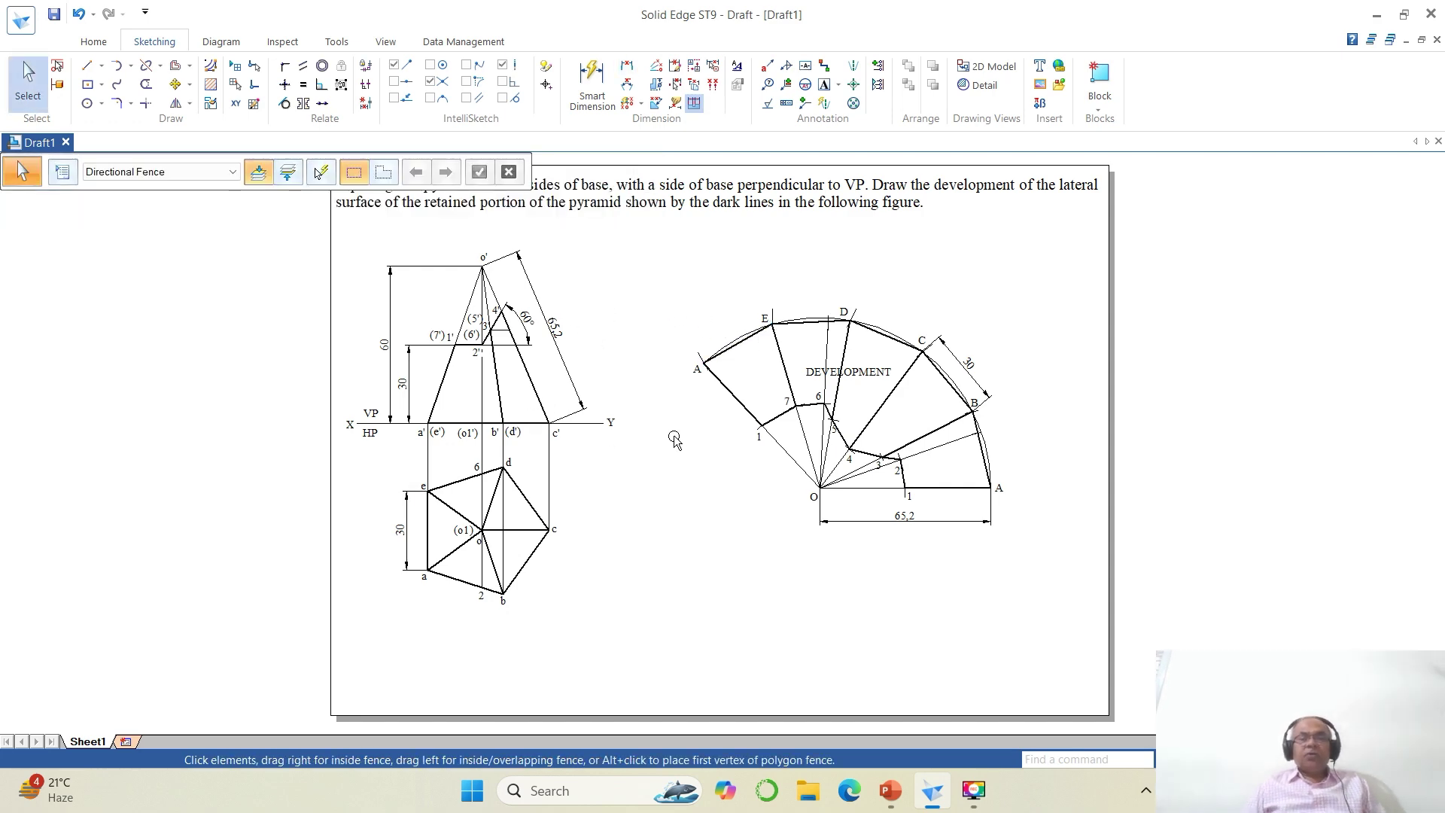
Compare the finished development and its dimensions with slide 7 of the PowerPoint presentation, then return to the Solid Edge draft.
click(888, 796)
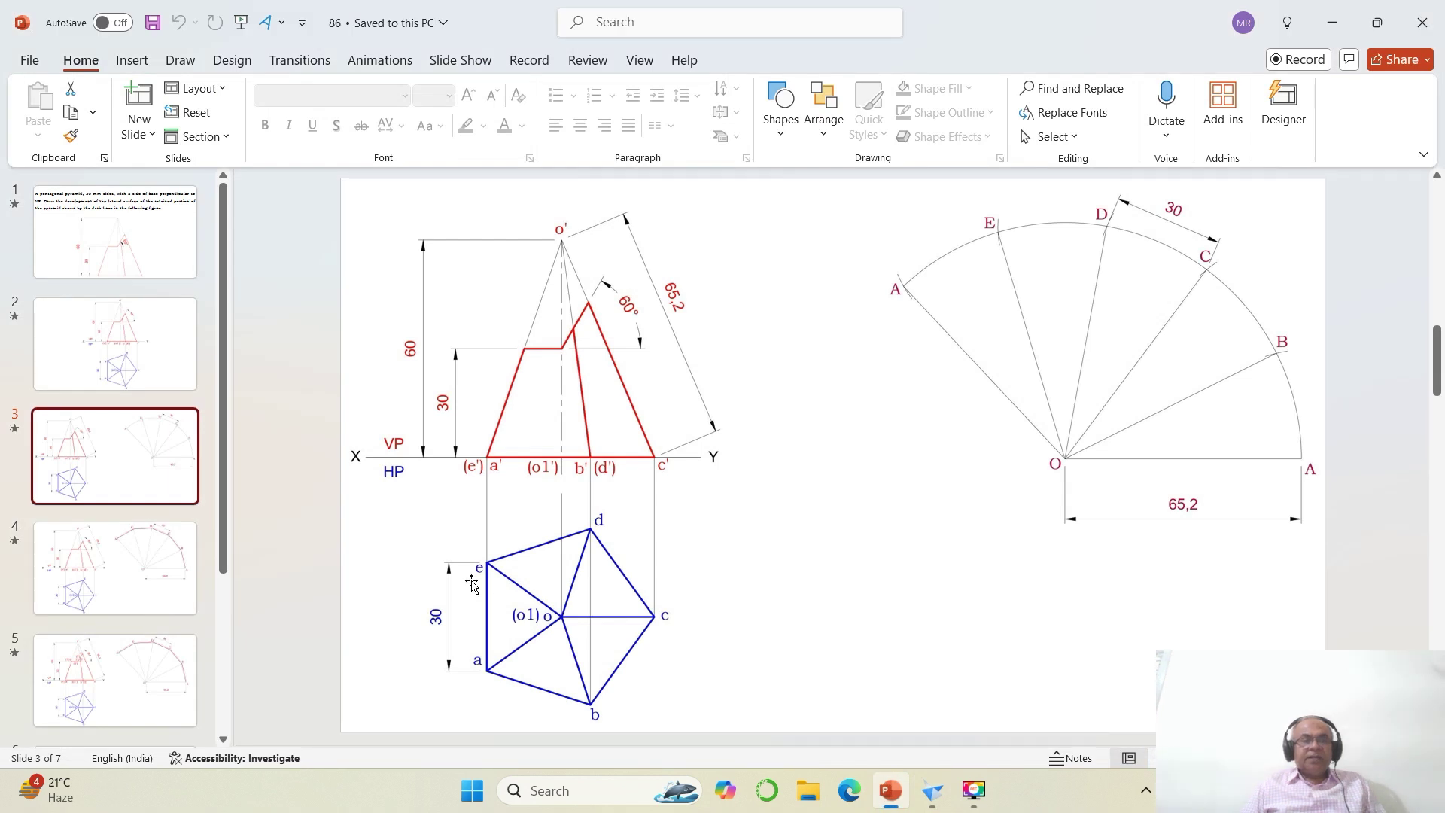
scroll(153, 661, down, 5)
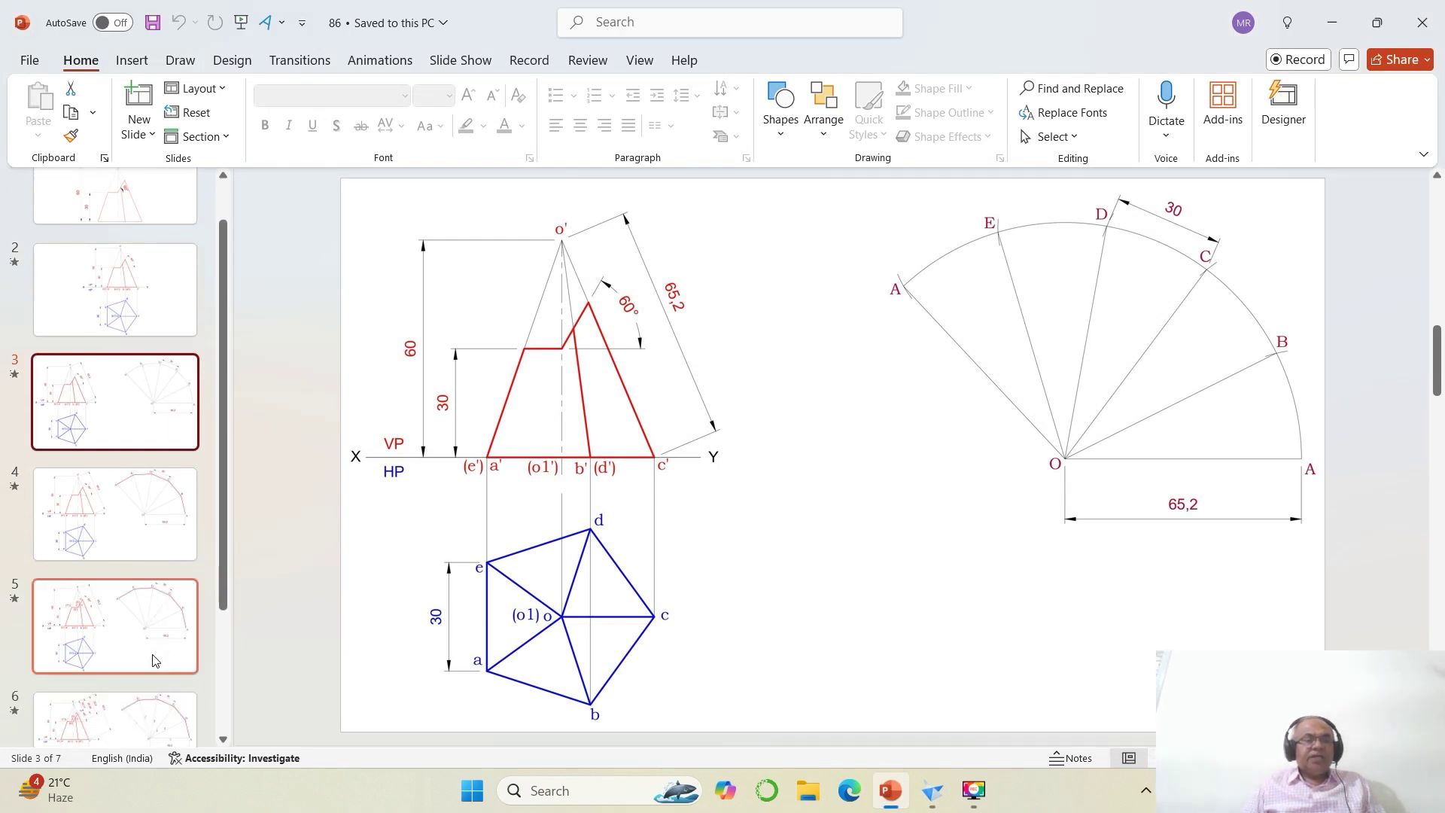
click(151, 656)
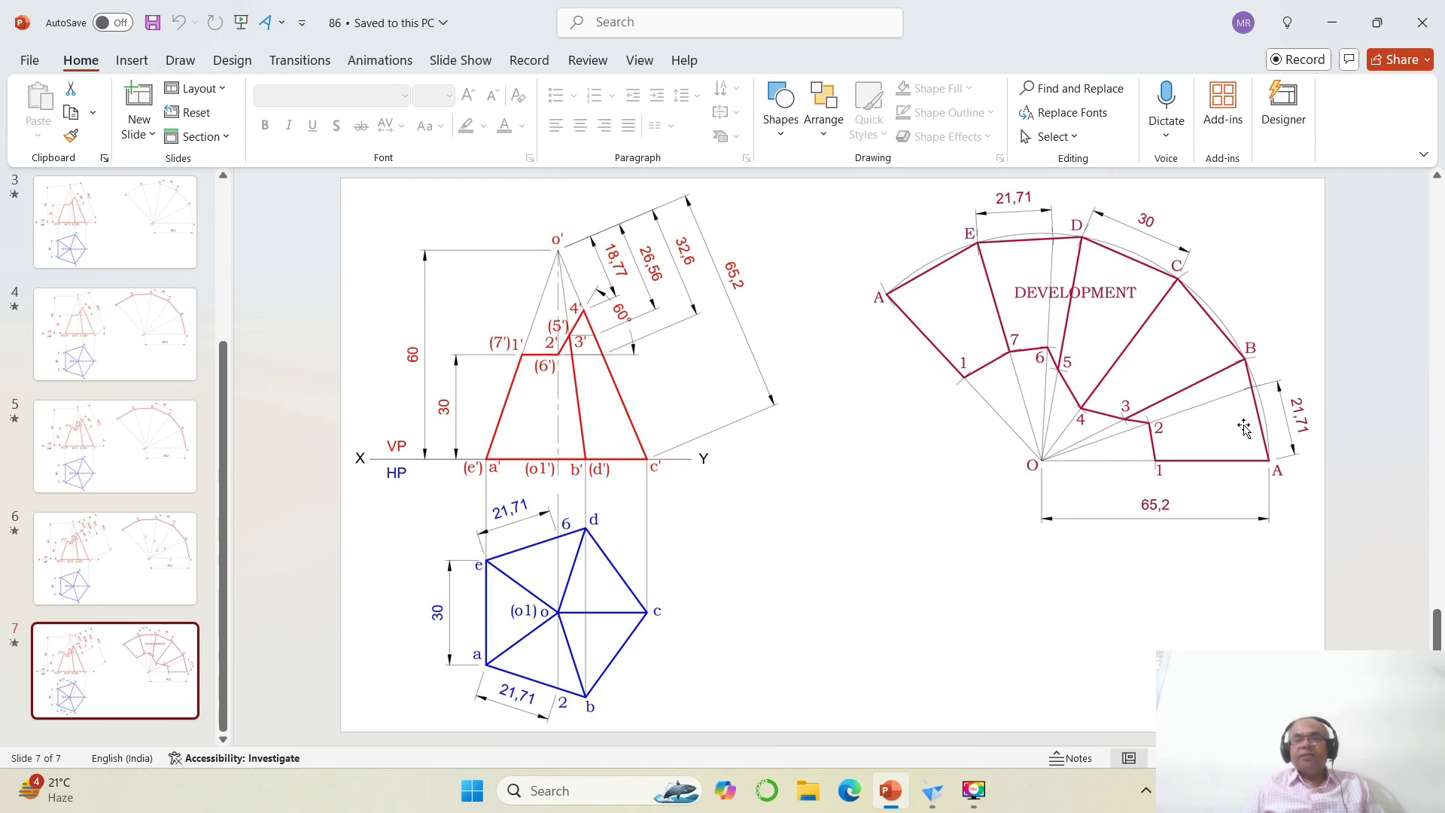
click(930, 790)
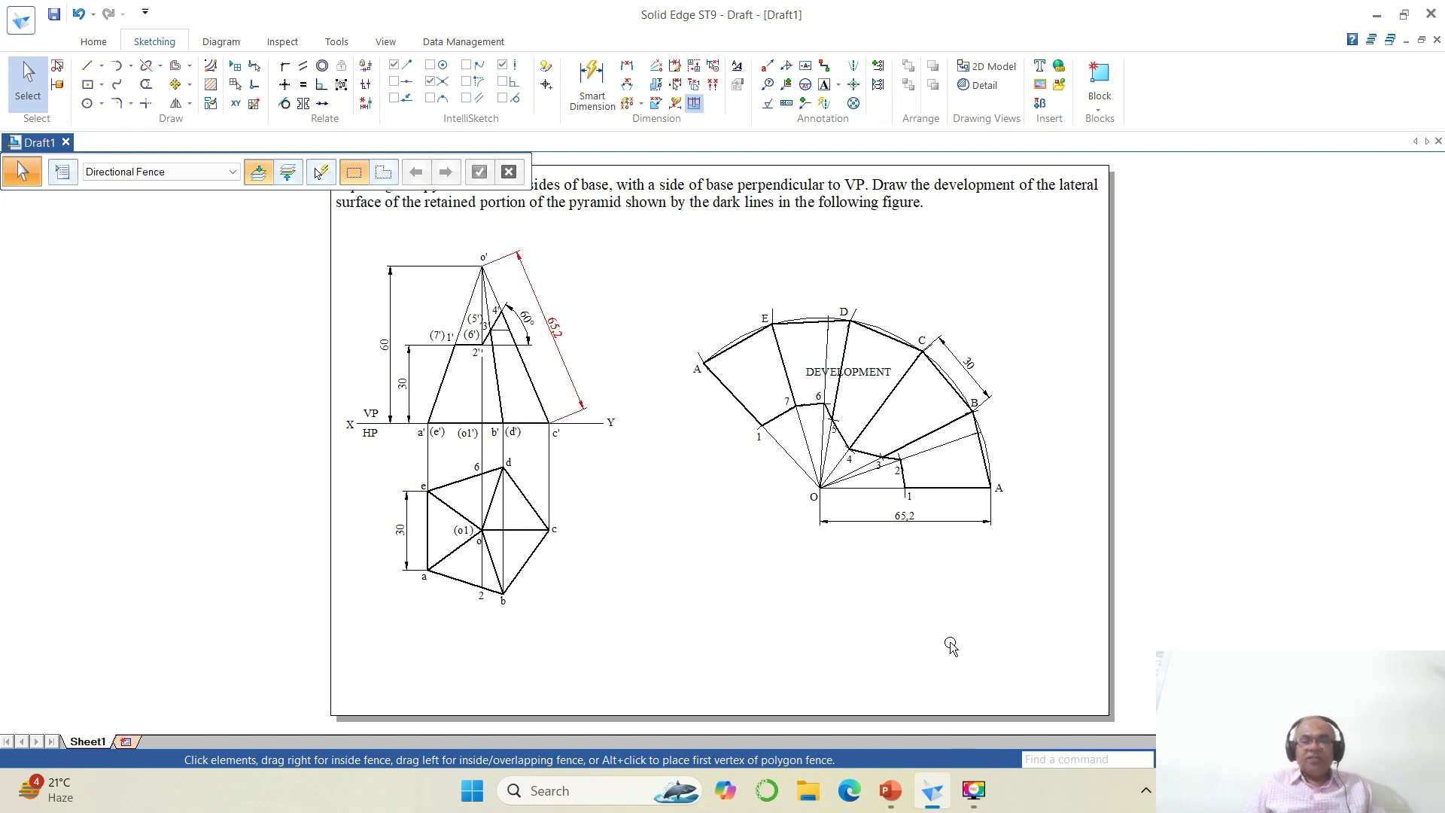
click(883, 802)
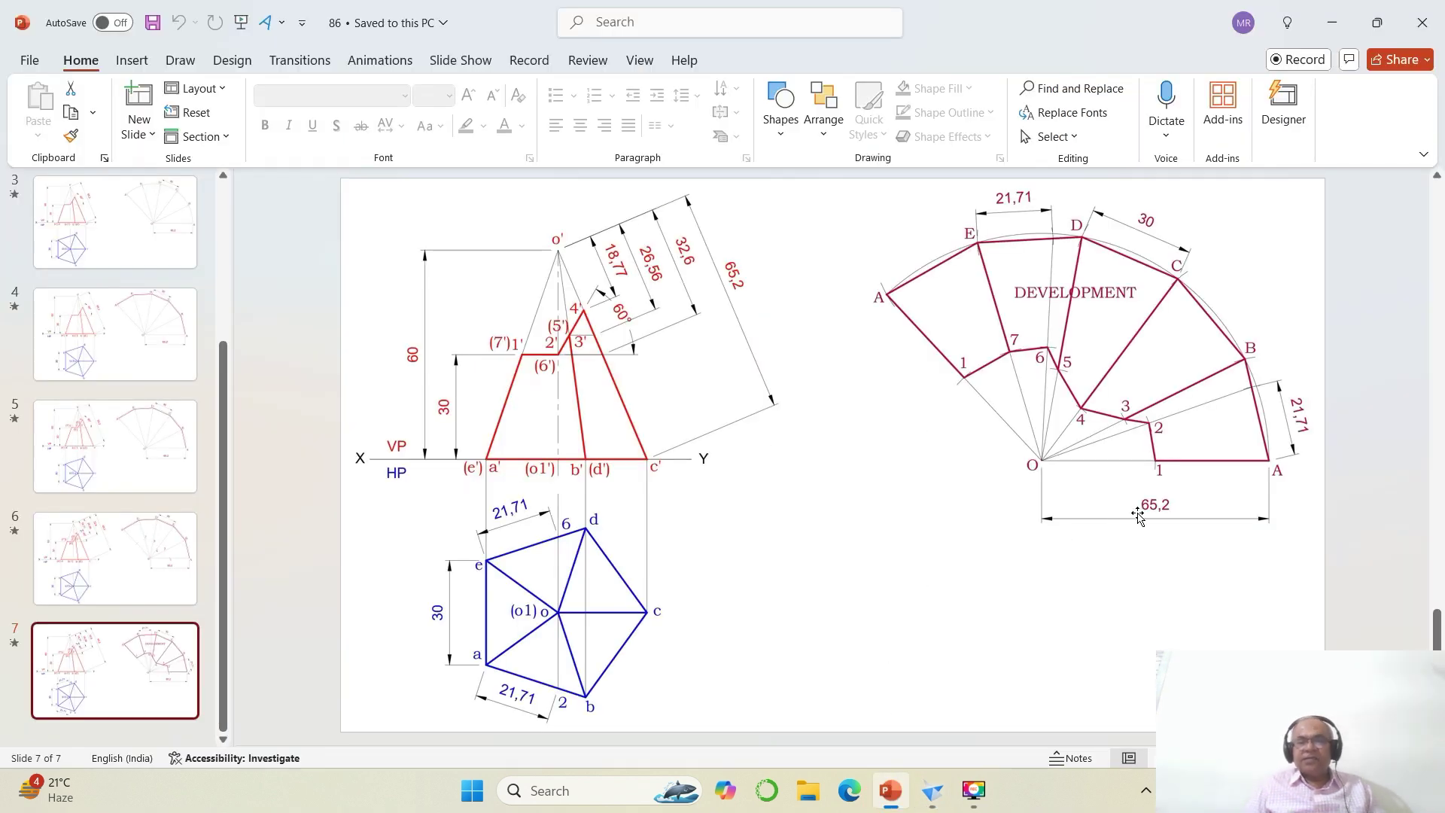
click(932, 790)
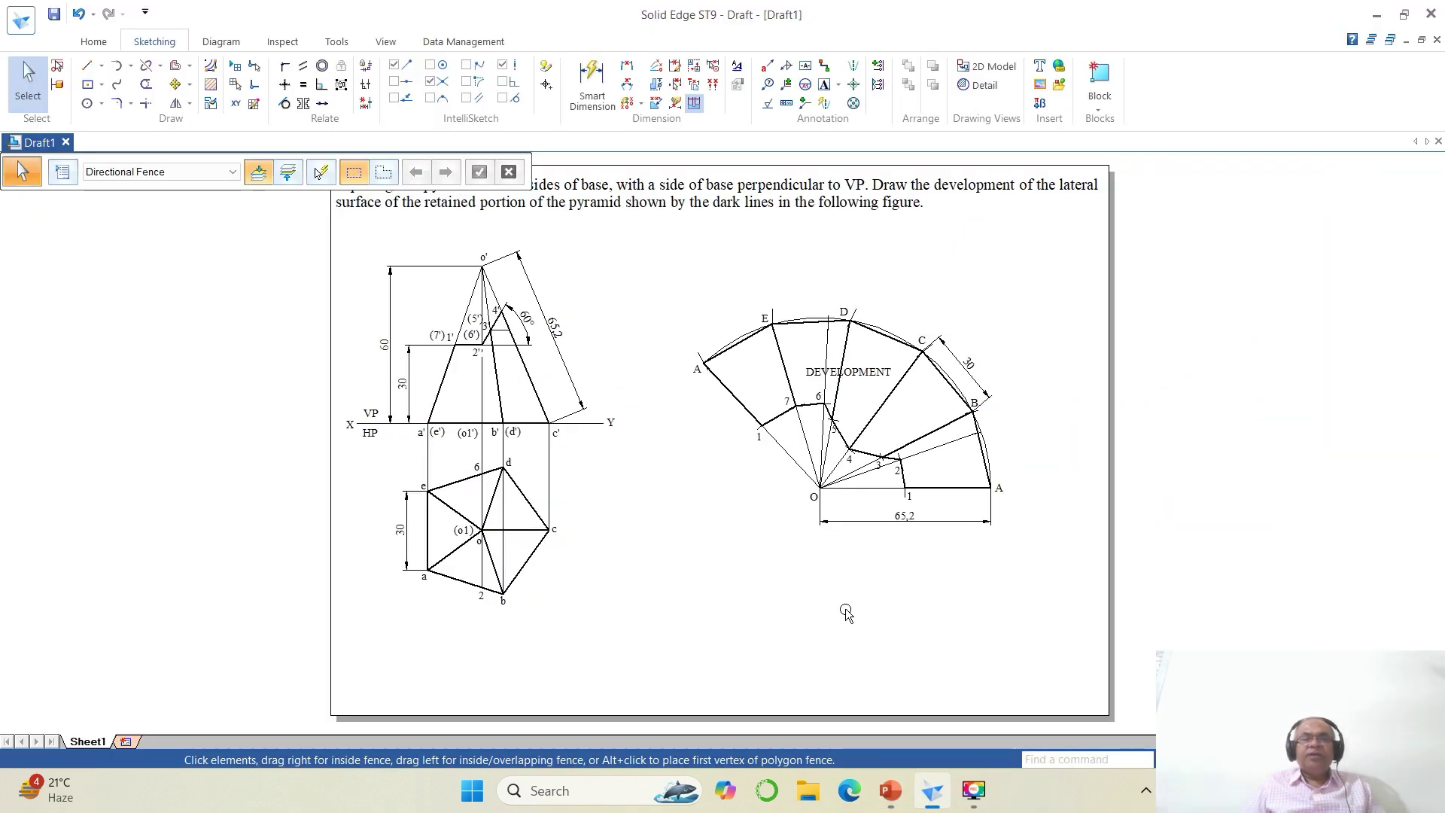